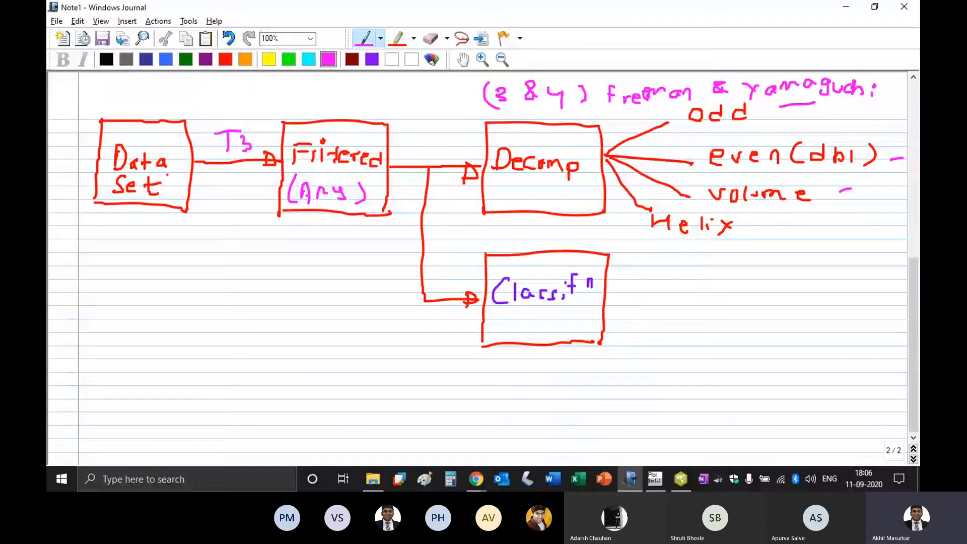
# Write "T3 filt" in magenta above the arrow from Filtered to Decomp, and underline the Decomp and Classifn labels.
pyautogui.click(225, 59)
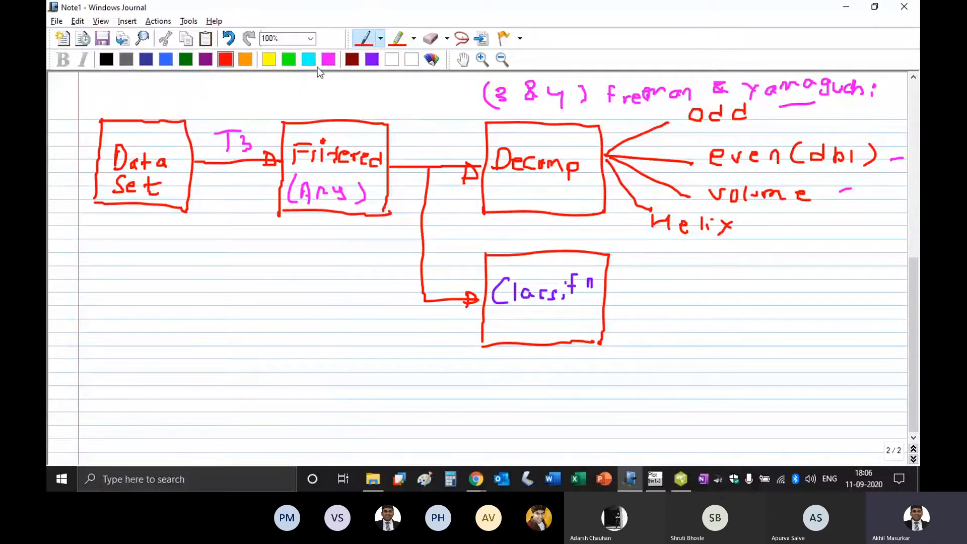
pyautogui.click(328, 60)
pyautogui.moveTo(439, 155); pyautogui.dragTo(446, 139)
pyautogui.moveTo(437, 148); pyautogui.dragTo(446, 146)
pyautogui.moveTo(451, 142)
pyautogui.mouseDown()
pyautogui.moveTo(459, 150)
pyautogui.moveTo(475, 141)
pyautogui.mouseUp()
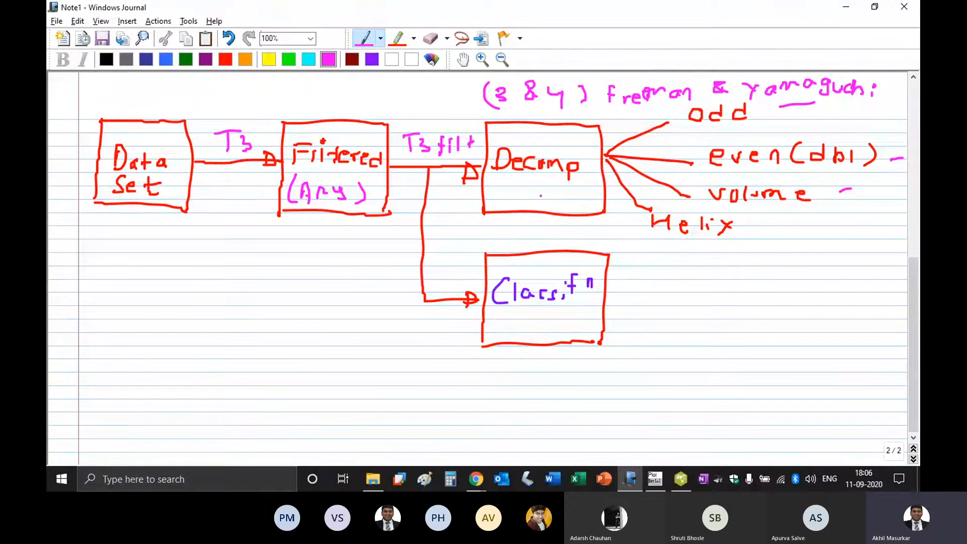
pyautogui.moveTo(496, 181); pyautogui.dragTo(577, 183)
pyautogui.moveTo(497, 309); pyautogui.dragTo(593, 303)
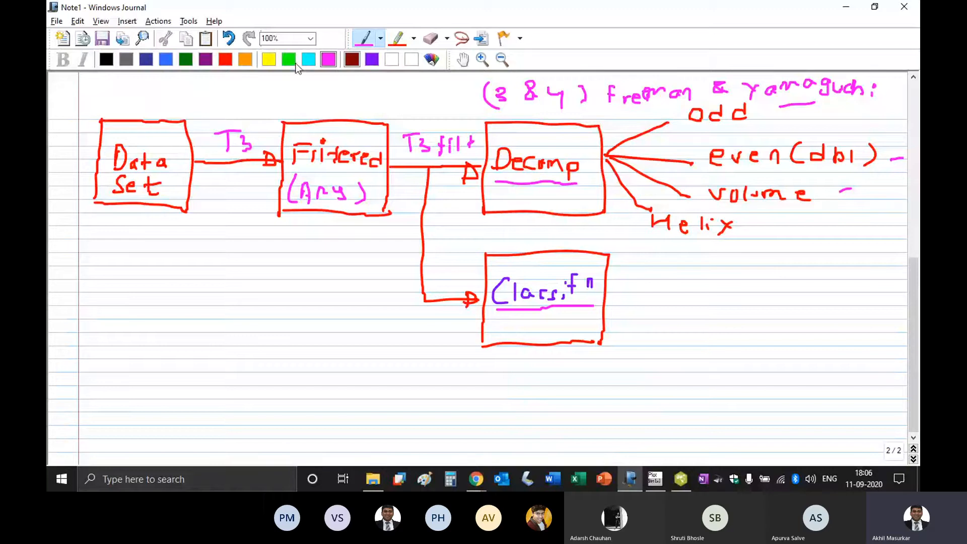
# Draw a purple box to the right of the Classifn box, joined to it by a short connector line.
pyautogui.click(242, 61)
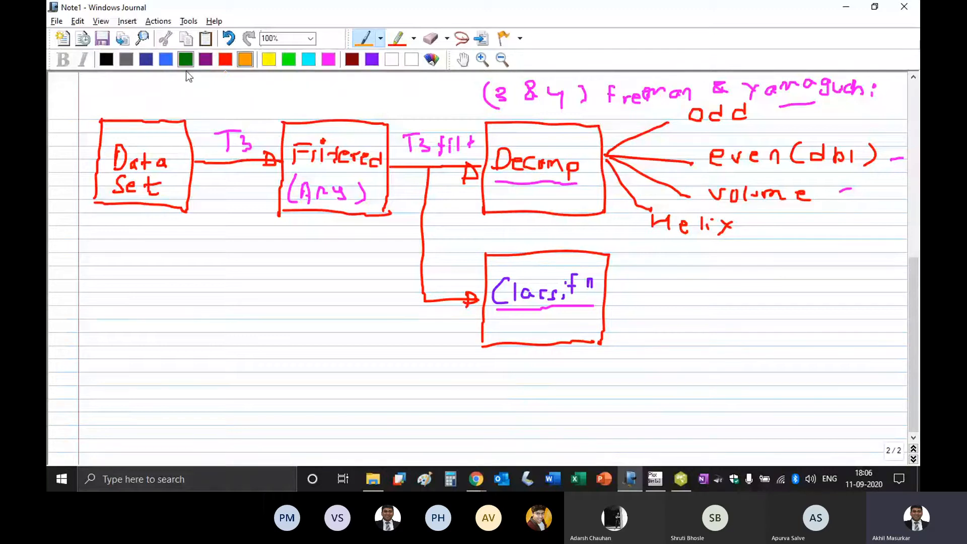
pyautogui.click(206, 60)
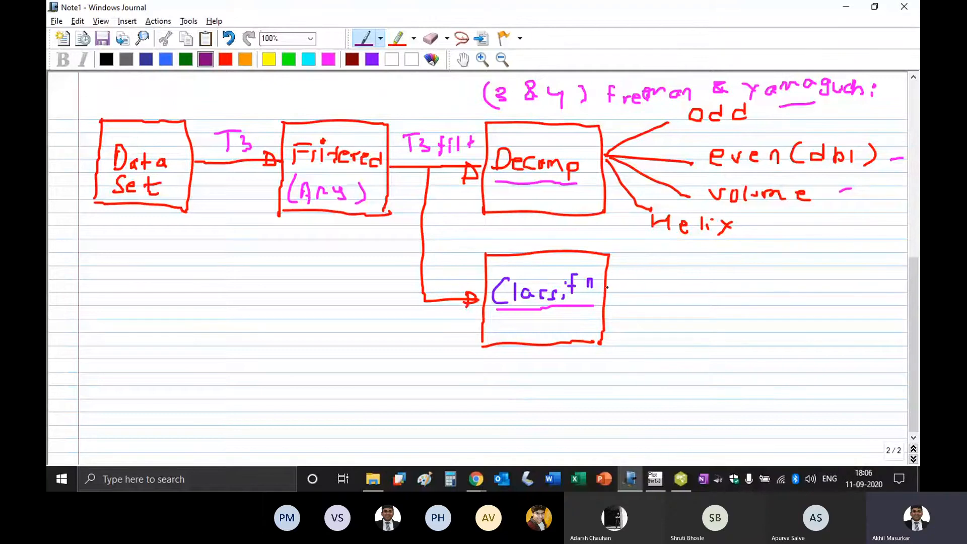
pyautogui.moveTo(608, 291); pyautogui.dragTo(640, 294)
pyautogui.moveTo(642, 269); pyautogui.dragTo(645, 328)
pyautogui.moveTo(641, 269); pyautogui.dragTo(740, 261)
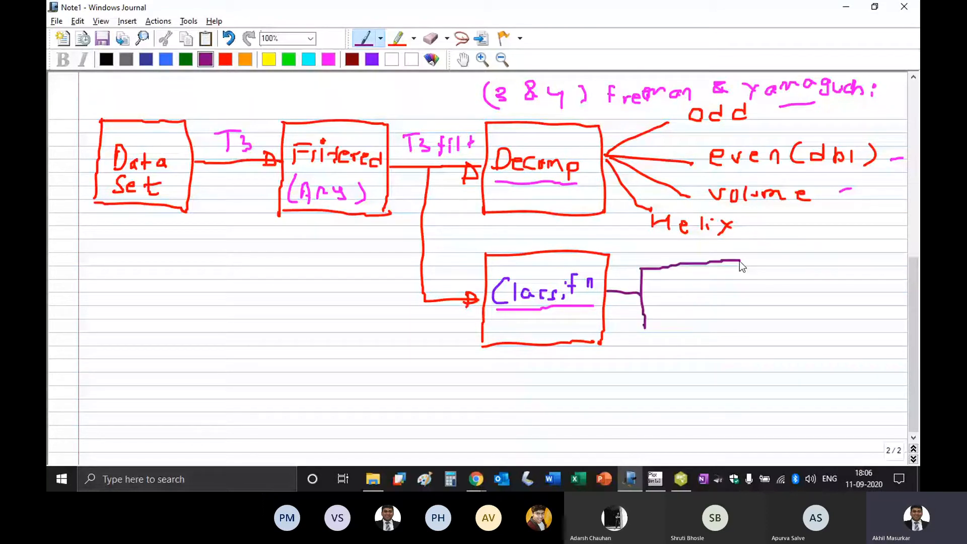
pyautogui.moveTo(740, 261); pyautogui.dragTo(639, 331)
# Write "Training Area" in purple on two lines inside the new box beside Classifn.
pyautogui.moveTo(647, 280); pyautogui.dragTo(666, 278)
pyautogui.moveTo(654, 281); pyautogui.dragTo(655, 295)
pyautogui.moveTo(663, 294); pyautogui.dragTo(673, 285)
pyautogui.moveTo(681, 285); pyautogui.dragTo(683, 292)
pyautogui.moveTo(686, 293)
pyautogui.mouseDown()
pyautogui.moveTo(690, 283)
pyautogui.moveTo(690, 291)
pyautogui.mouseUp()
pyautogui.moveTo(697, 290); pyautogui.dragTo(704, 288)
pyautogui.moveTo(706, 280); pyautogui.dragTo(707, 289)
pyautogui.moveTo(710, 288); pyautogui.dragTo(717, 286)
pyautogui.moveTo(726, 278); pyautogui.dragTo(720, 293)
pyautogui.moveTo(663, 319); pyautogui.dragTo(672, 317)
pyautogui.moveTo(679, 317); pyautogui.dragTo(685, 308)
pyautogui.moveTo(690, 308); pyautogui.dragTo(691, 316)
pyautogui.moveTo(706, 309); pyautogui.dragTo(716, 309)
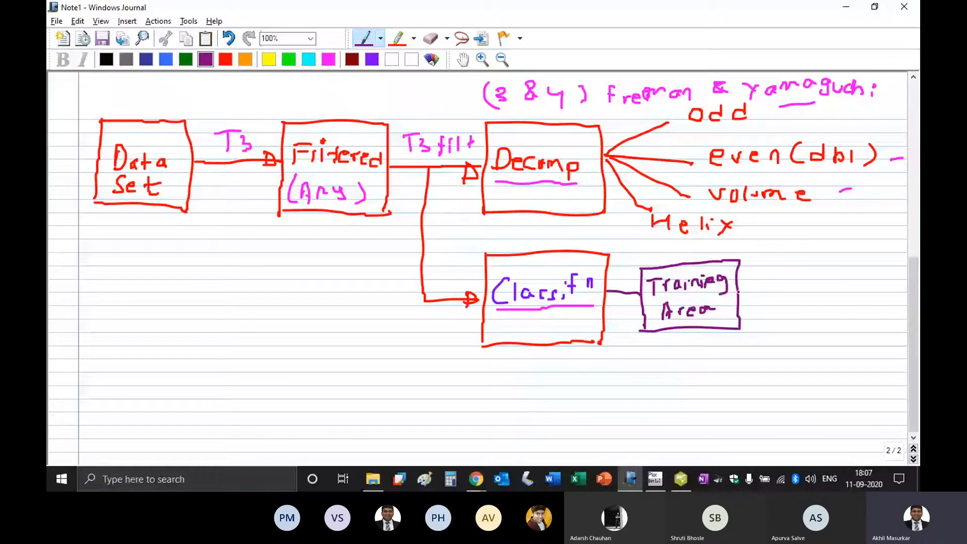
# Draw a purple arrow from the Training Area box to another purple box on its right.
pyautogui.moveTo(738, 294); pyautogui.dragTo(776, 295)
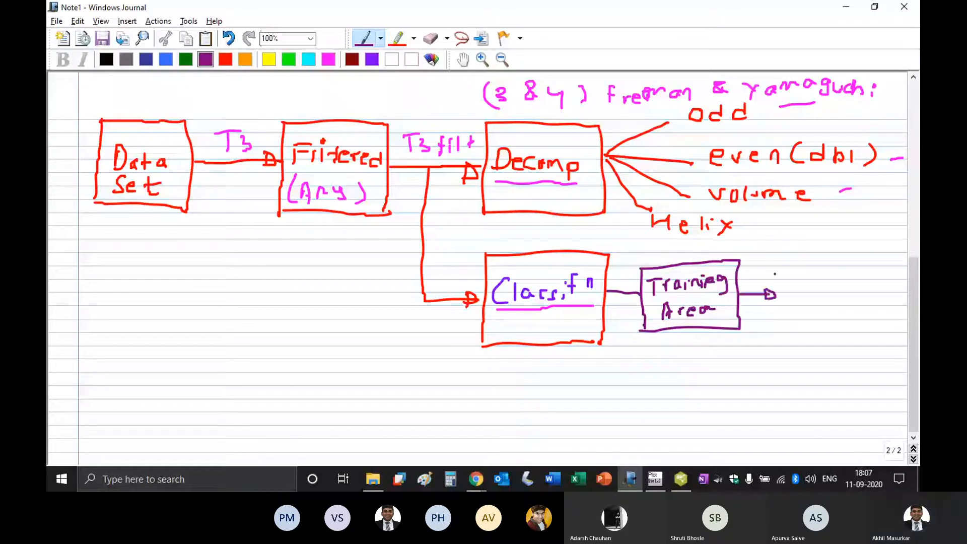
pyautogui.moveTo(781, 333); pyautogui.dragTo(778, 266)
pyautogui.moveTo(772, 264)
pyautogui.mouseDown()
pyautogui.moveTo(874, 257)
pyautogui.moveTo(783, 337)
pyautogui.mouseUp()
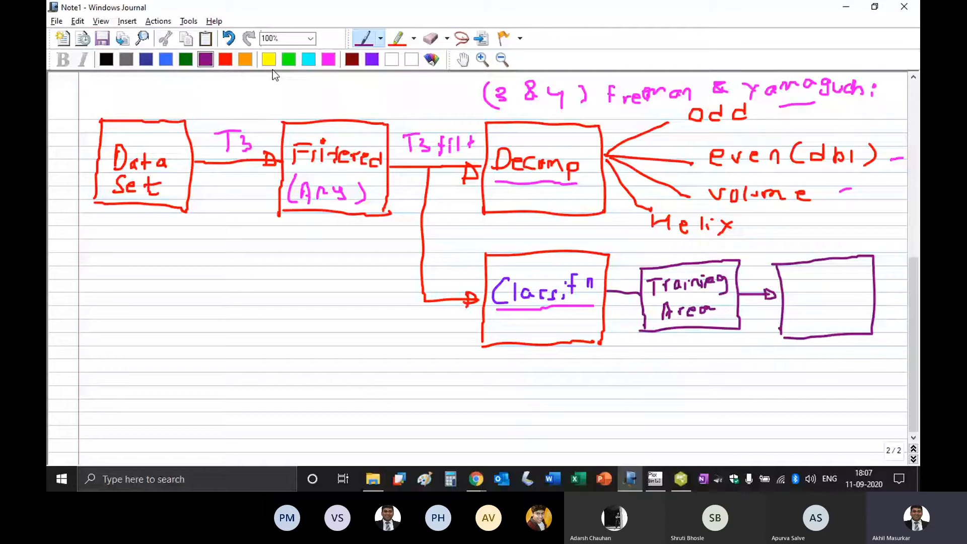
# Write "Optimization of" in orange inside the empty box after Training Area.
pyautogui.click(245, 59)
pyautogui.moveTo(797, 273); pyautogui.dragTo(796, 272)
pyautogui.moveTo(810, 274)
pyautogui.mouseDown()
pyautogui.moveTo(811, 294)
pyautogui.moveTo(812, 278)
pyautogui.mouseUp()
pyautogui.moveTo(823, 267); pyautogui.dragTo(823, 291)
pyautogui.moveTo(816, 275); pyautogui.dragTo(828, 273)
pyautogui.click(832, 275)
pyautogui.click(832, 280)
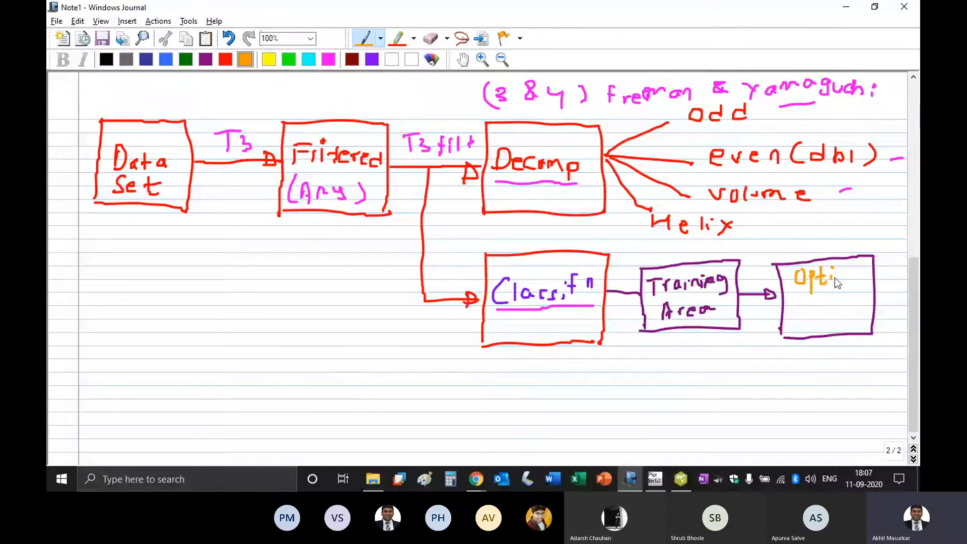
pyautogui.moveTo(836, 282); pyautogui.dragTo(852, 281)
pyautogui.click(856, 268)
pyautogui.moveTo(855, 275)
pyautogui.mouseDown()
pyautogui.moveTo(868, 277)
pyautogui.moveTo(834, 310)
pyautogui.mouseUp()
pyautogui.click(794, 304)
pyautogui.moveTo(829, 304); pyautogui.dragTo(863, 307)
pyautogui.moveTo(809, 324)
pyautogui.mouseDown()
pyautogui.moveTo(824, 327)
pyautogui.moveTo(832, 315)
pyautogui.mouseUp()
pyautogui.moveTo(823, 323); pyautogui.dragTo(831, 321)
# Continue the orange label with "Kernel function" on two lines just below the Optimization box.
pyautogui.moveTo(790, 346); pyautogui.dragTo(790, 359)
pyautogui.moveTo(801, 347); pyautogui.dragTo(799, 358)
pyautogui.moveTo(804, 354); pyautogui.dragTo(860, 350)
pyautogui.moveTo(868, 338); pyautogui.dragTo(865, 355)
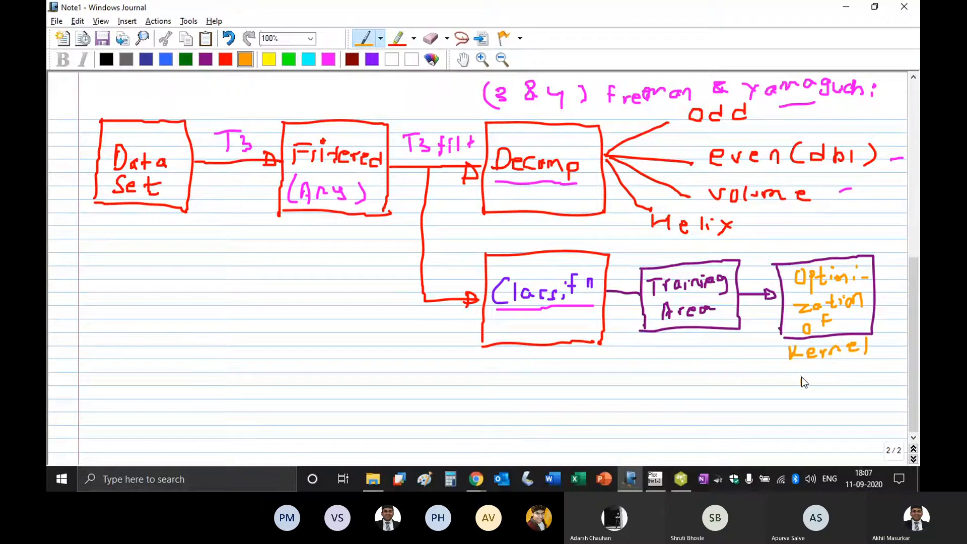
pyautogui.moveTo(806, 366); pyautogui.dragTo(802, 384)
pyautogui.moveTo(810, 373); pyautogui.dragTo(840, 375)
pyautogui.click(843, 367)
pyautogui.moveTo(854, 362)
pyautogui.mouseDown()
pyautogui.moveTo(853, 376)
pyautogui.moveTo(859, 366)
pyautogui.mouseUp()
pyautogui.moveTo(864, 367)
pyautogui.mouseDown()
pyautogui.moveTo(864, 376)
pyautogui.moveTo(887, 376)
pyautogui.mouseUp()
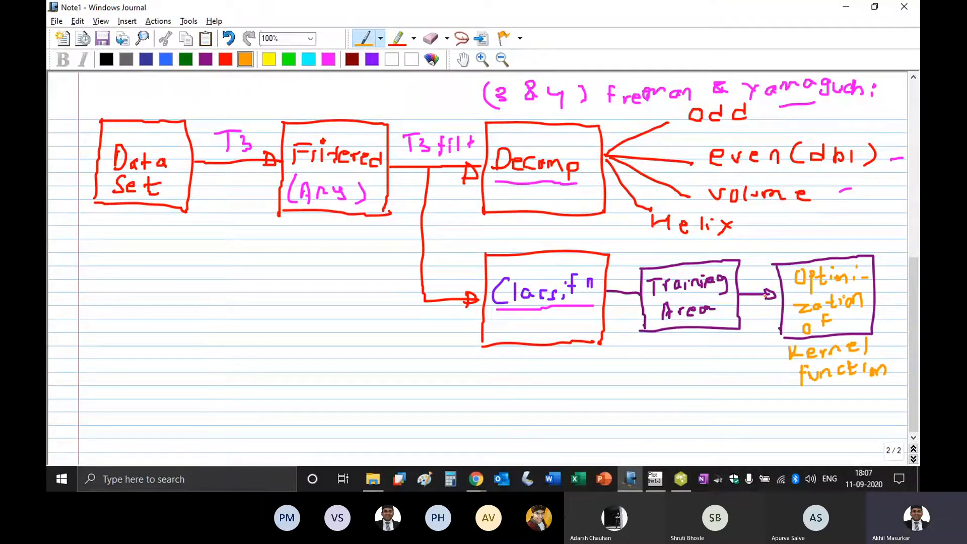
# Draw a violet box labelled "Run Classifn" below the kernel function text, and underline "Kernel" and "function" in violet.
pyautogui.click(372, 60)
pyautogui.moveTo(784, 413)
pyautogui.mouseDown()
pyautogui.moveTo(783, 459)
pyautogui.moveTo(780, 402)
pyautogui.moveTo(861, 456)
pyautogui.moveTo(782, 461)
pyautogui.mouseUp()
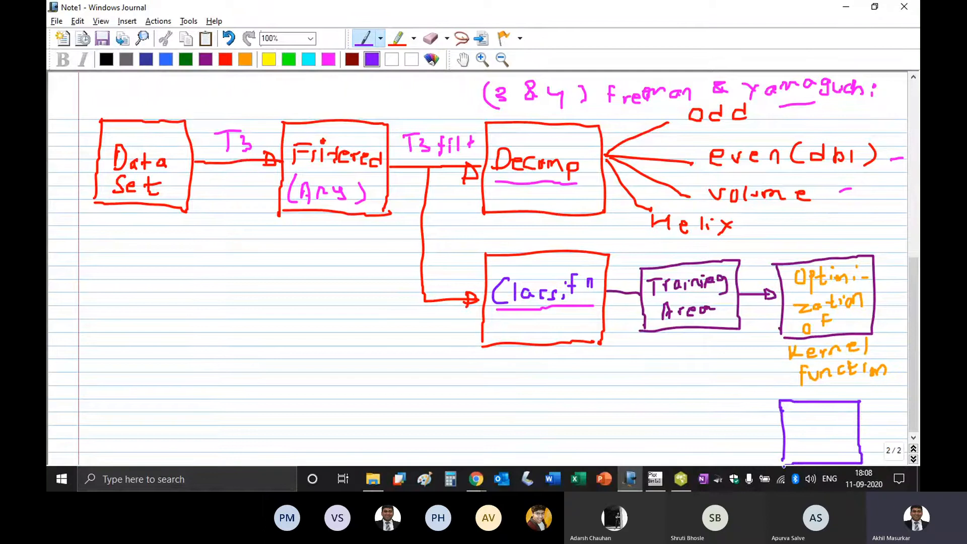
pyautogui.moveTo(792, 412)
pyautogui.mouseDown()
pyautogui.moveTo(793, 428)
pyautogui.moveTo(839, 427)
pyautogui.moveTo(802, 452)
pyautogui.mouseUp()
pyautogui.click(812, 420)
pyautogui.moveTo(807, 436)
pyautogui.mouseDown()
pyautogui.moveTo(808, 451)
pyautogui.moveTo(835, 456)
pyautogui.mouseUp()
pyautogui.moveTo(843, 433)
pyautogui.mouseDown()
pyautogui.moveTo(839, 457)
pyautogui.moveTo(840, 439)
pyautogui.moveTo(851, 445)
pyautogui.mouseUp()
pyautogui.click(845, 445)
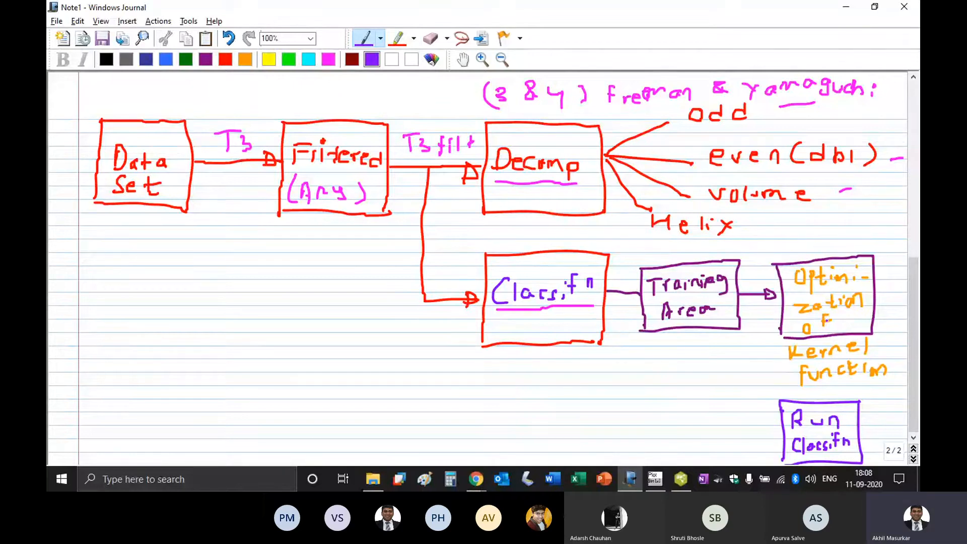
pyautogui.moveTo(790, 358); pyautogui.dragTo(868, 355)
pyautogui.moveTo(806, 387); pyautogui.dragTo(888, 383)
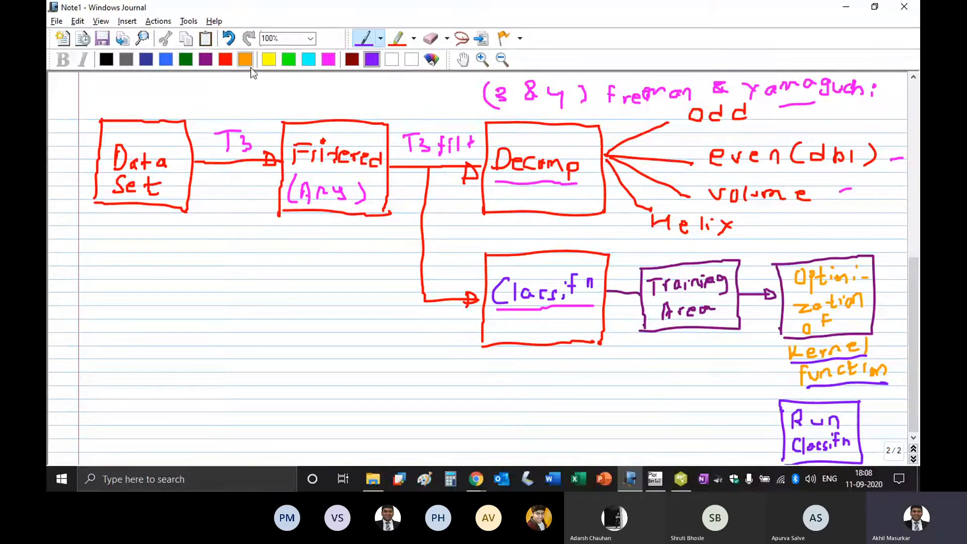
# Write "Sample" in red under the Training Area box, and draw a red arrow from the Optimization box to Run Classifn.
pyautogui.click(225, 59)
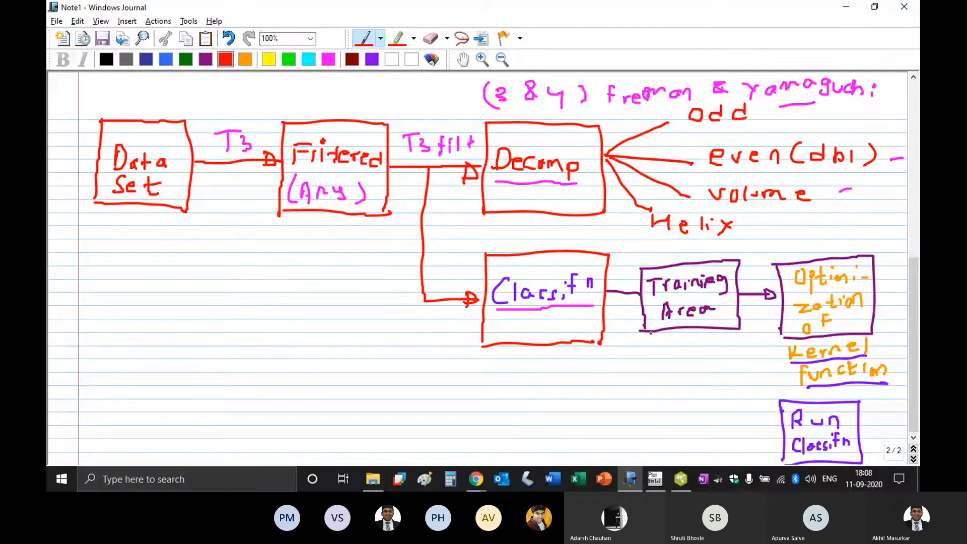
pyautogui.moveTo(666, 335)
pyautogui.mouseDown()
pyautogui.moveTo(658, 347)
pyautogui.moveTo(732, 347)
pyautogui.mouseUp()
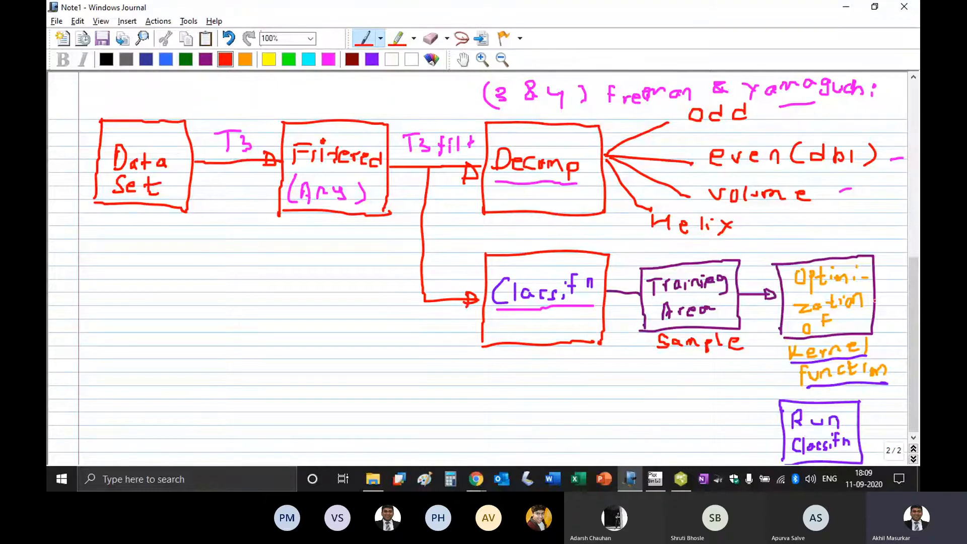
pyautogui.moveTo(877, 298)
pyautogui.mouseDown()
pyautogui.moveTo(899, 305)
pyautogui.moveTo(898, 391)
pyautogui.moveTo(894, 423)
pyautogui.moveTo(857, 425)
pyautogui.moveTo(873, 429)
pyautogui.mouseUp()
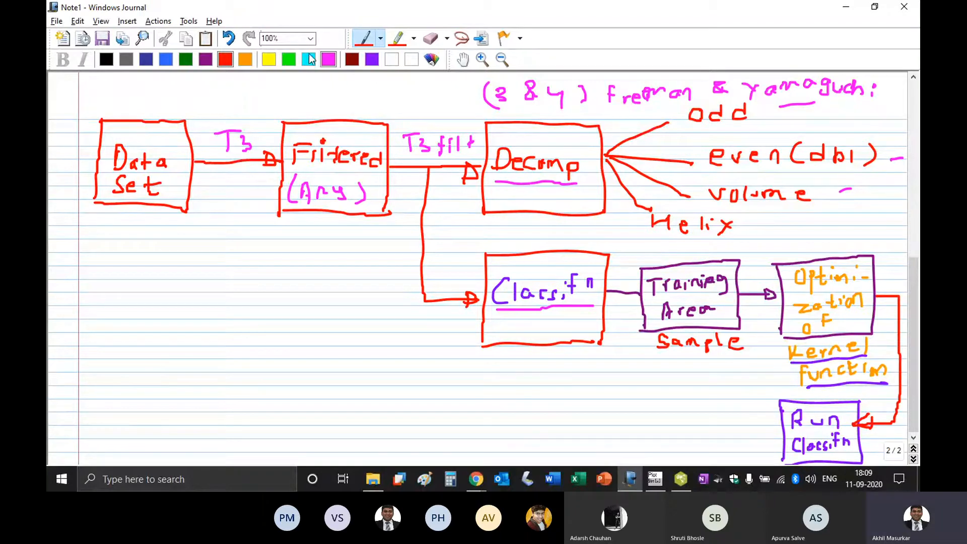
# Write the kernel types "Linear", "Polynomials" and "RBF" in violet above the Optimization box.
pyautogui.click(243, 59)
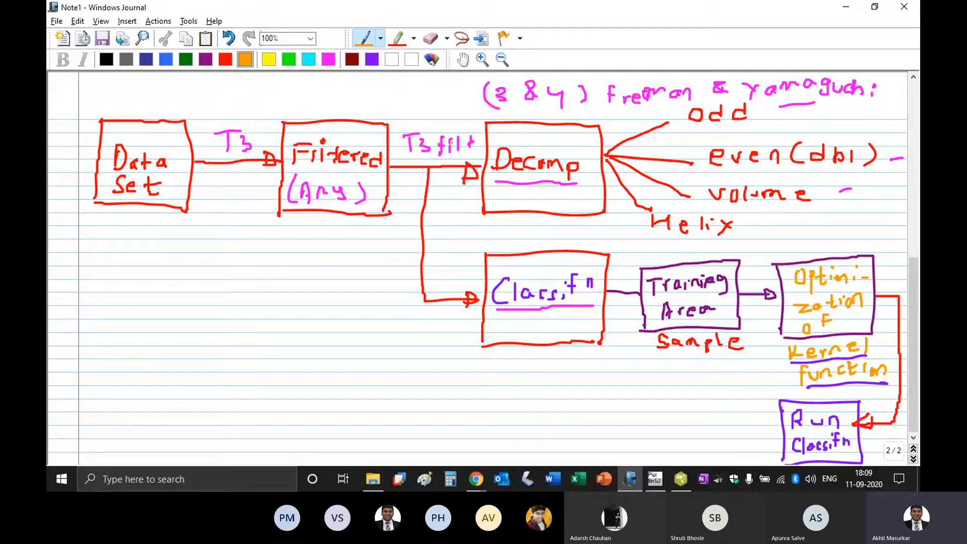
pyautogui.click(372, 59)
pyautogui.moveTo(775, 214)
pyautogui.mouseDown()
pyautogui.moveTo(783, 229)
pyautogui.moveTo(838, 219)
pyautogui.mouseUp()
pyautogui.moveTo(840, 217); pyautogui.dragTo(850, 212)
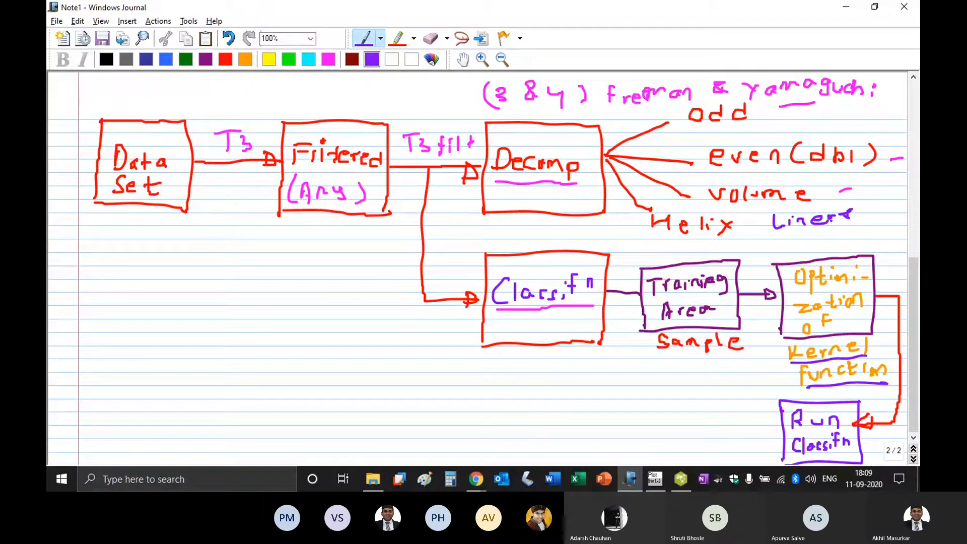
pyautogui.moveTo(837, 217); pyautogui.dragTo(838, 222)
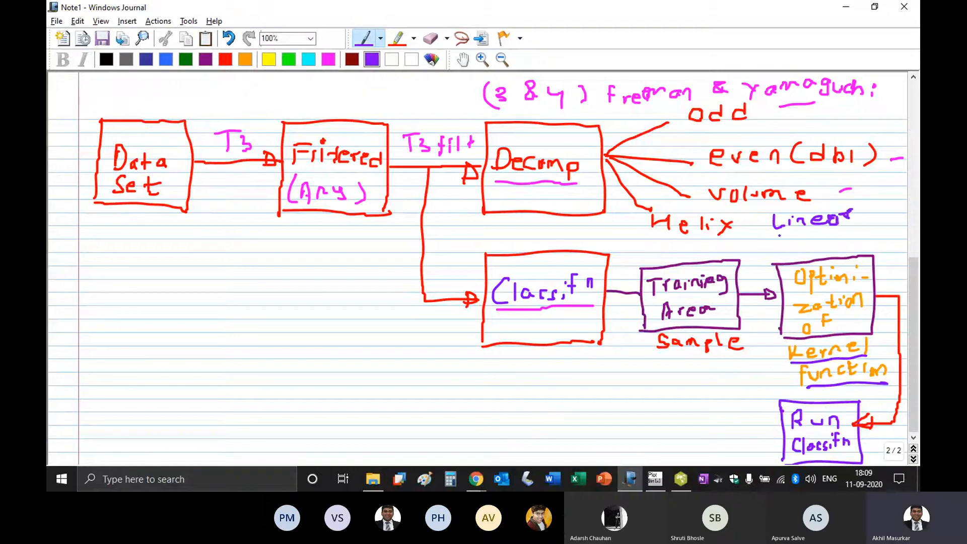
pyautogui.moveTo(779, 234)
pyautogui.mouseDown()
pyautogui.moveTo(780, 247)
pyautogui.moveTo(809, 249)
pyautogui.moveTo(899, 229)
pyautogui.mouseUp()
pyautogui.moveTo(834, 242)
pyautogui.mouseDown()
pyautogui.moveTo(841, 252)
pyautogui.moveTo(868, 252)
pyautogui.mouseUp()
pyautogui.moveTo(869, 241); pyautogui.dragTo(877, 246)
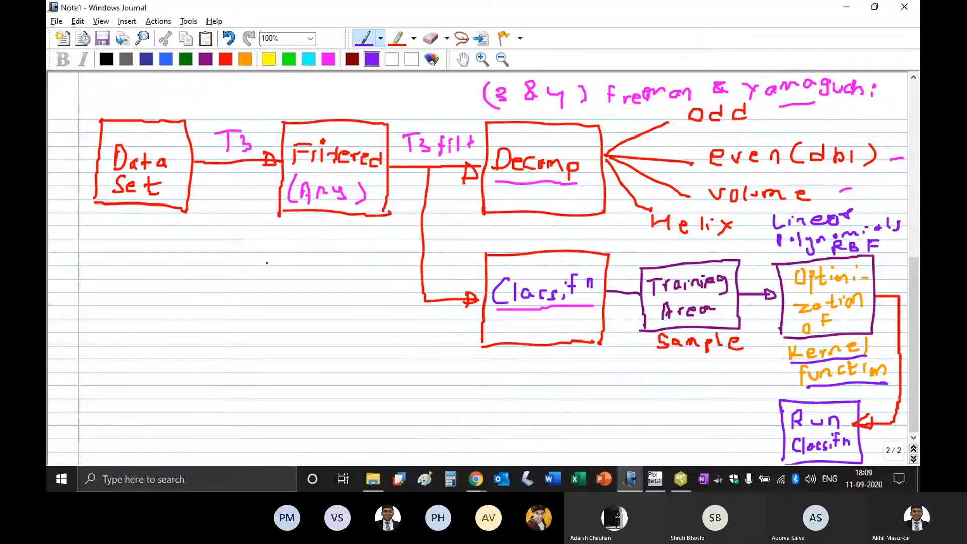
# Write "SVM" in orange below the label inside the Classifn box.
pyautogui.click(245, 60)
pyautogui.moveTo(518, 318)
pyautogui.mouseDown()
pyautogui.moveTo(508, 332)
pyautogui.moveTo(539, 317)
pyautogui.moveTo(569, 329)
pyautogui.mouseUp()
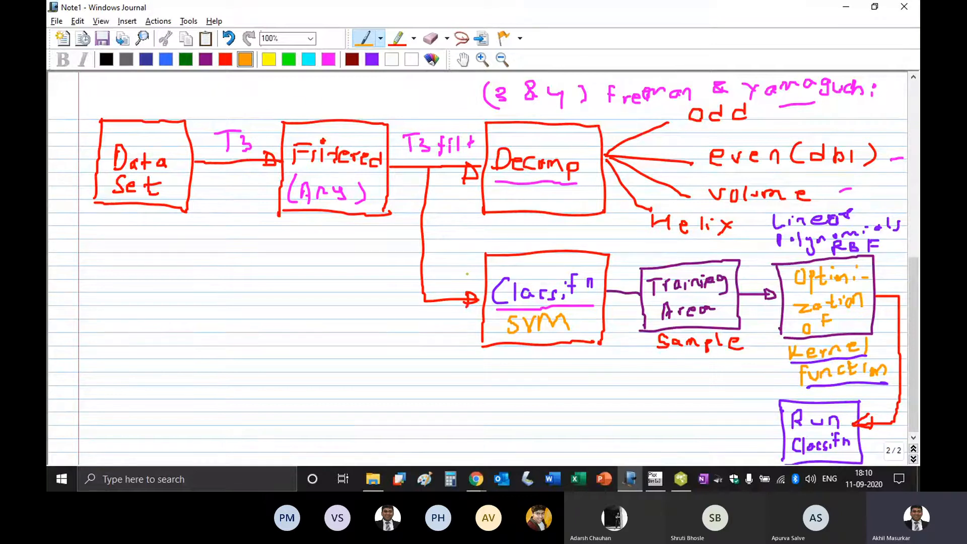
# Draw a red box below Filtered, with a red arrow branching into it from the line that feeds the SVM box.
pyautogui.click(225, 59)
pyautogui.moveTo(426, 303); pyautogui.dragTo(365, 304)
pyautogui.moveTo(366, 258); pyautogui.dragTo(368, 350)
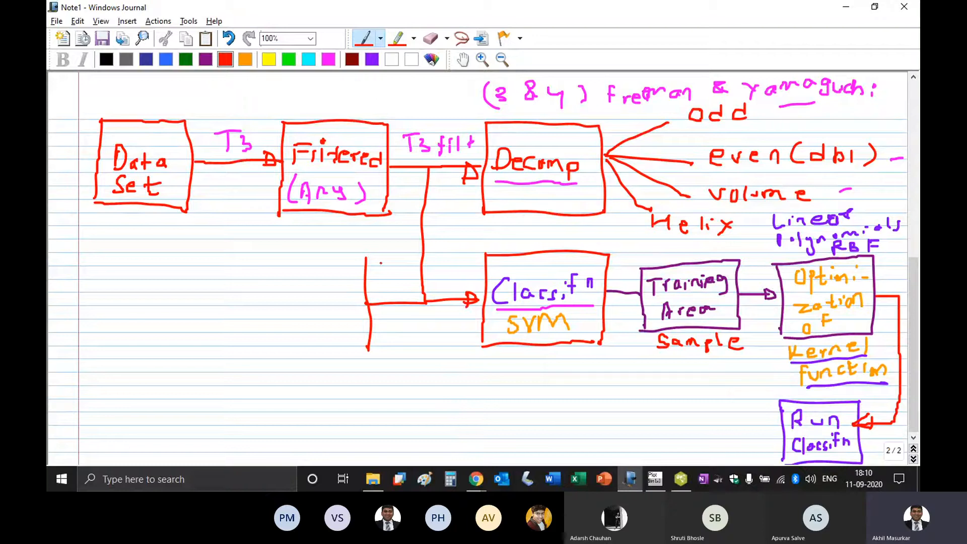
pyautogui.moveTo(365, 257)
pyautogui.mouseDown()
pyautogui.moveTo(290, 259)
pyautogui.moveTo(256, 288)
pyautogui.mouseUp()
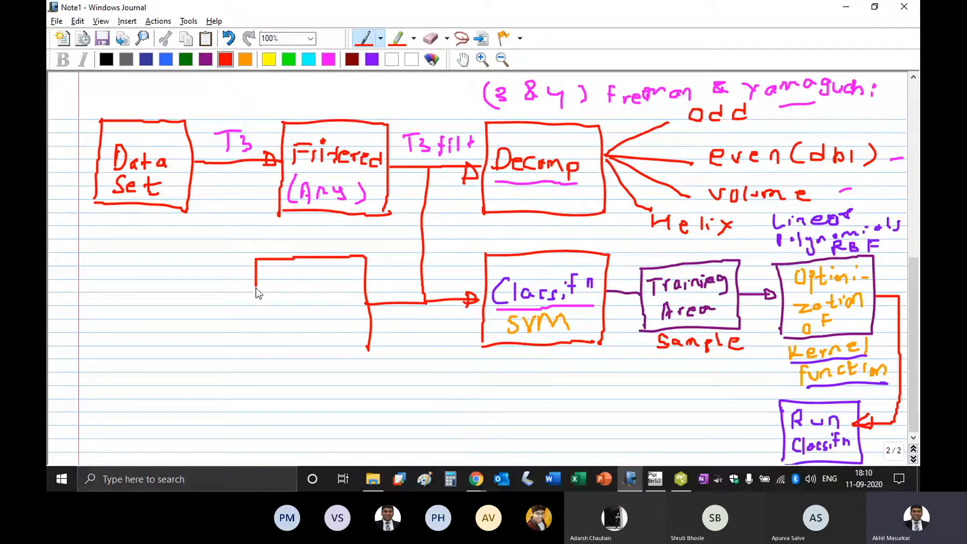
pyautogui.moveTo(322, 349); pyautogui.dragTo(377, 352)
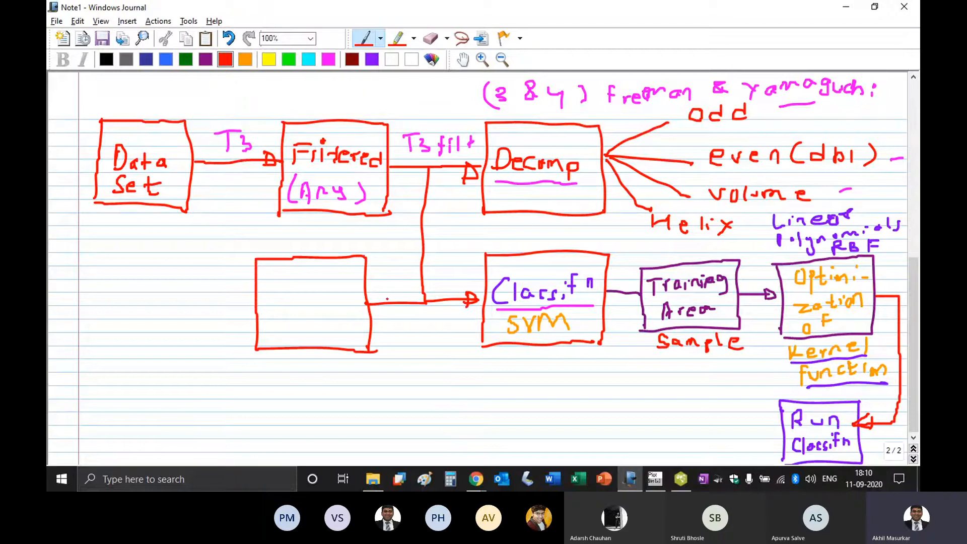
pyautogui.moveTo(387, 299)
pyautogui.mouseDown()
pyautogui.moveTo(368, 303)
pyautogui.moveTo(389, 306)
pyautogui.mouseUp()
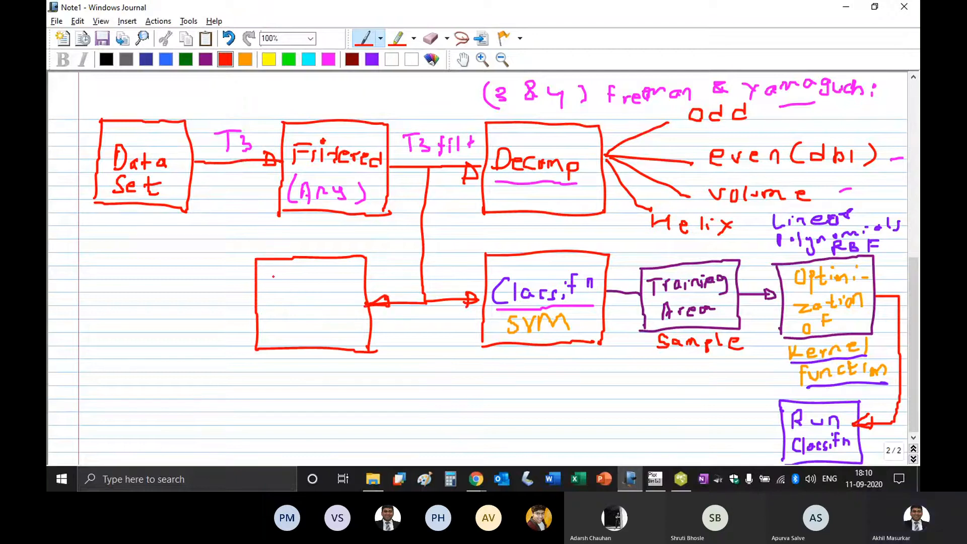
# Write "Classifn" in violet inside the new red box, and add a violet tick mark above "T3 filt".
pyautogui.click(372, 60)
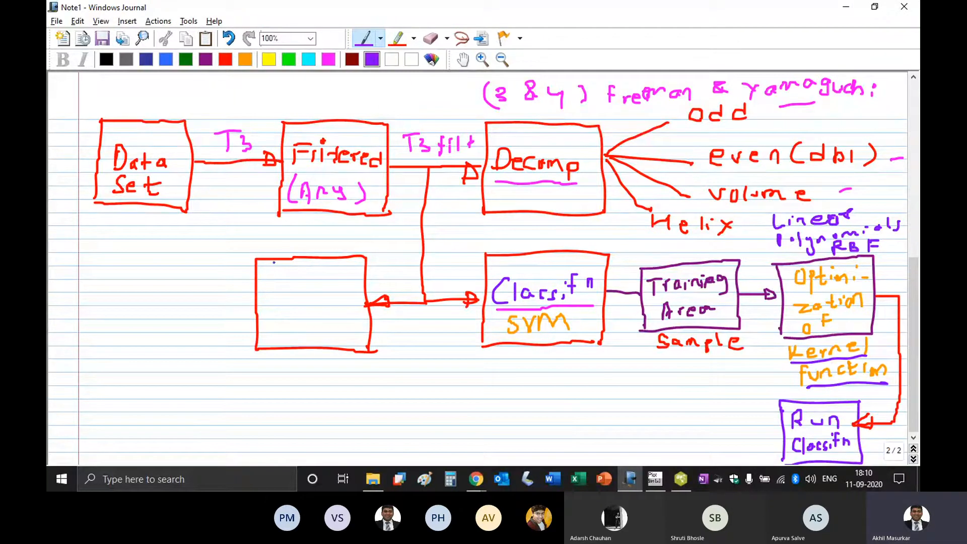
pyautogui.moveTo(275, 266); pyautogui.dragTo(263, 294)
pyautogui.moveTo(280, 272)
pyautogui.mouseDown()
pyautogui.moveTo(283, 290)
pyautogui.moveTo(299, 291)
pyautogui.mouseUp()
pyautogui.moveTo(303, 280)
pyautogui.mouseDown()
pyautogui.moveTo(308, 295)
pyautogui.moveTo(354, 272)
pyautogui.mouseUp()
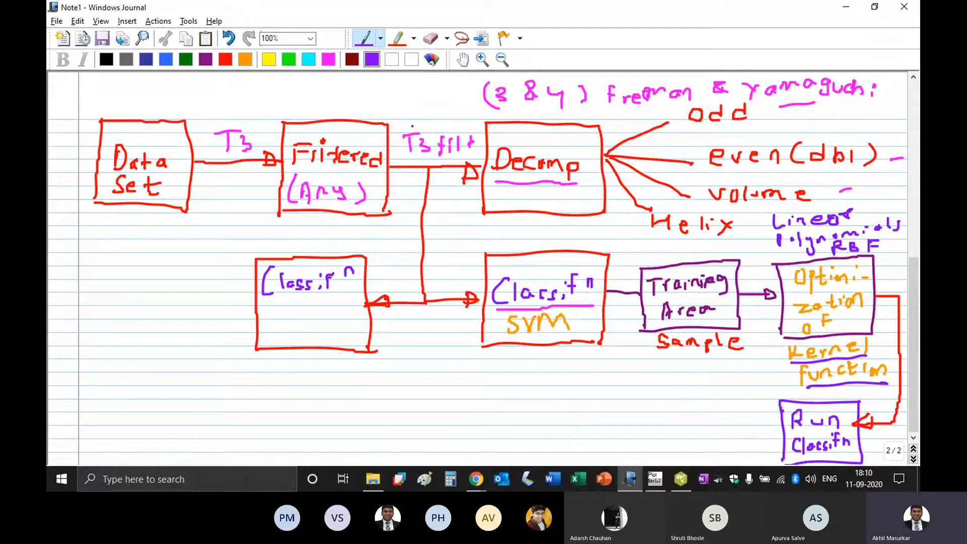
pyautogui.moveTo(423, 119); pyautogui.dragTo(457, 106)
# Underline the second Classifn label in magenta and write "Wishart" in orange beneath it.
pyautogui.click(329, 59)
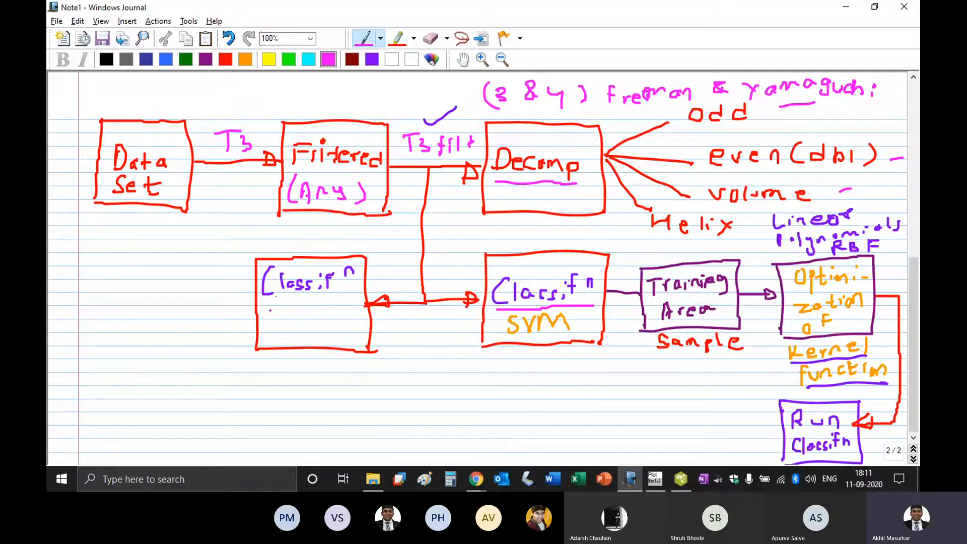
pyautogui.moveTo(261, 301); pyautogui.dragTo(356, 294)
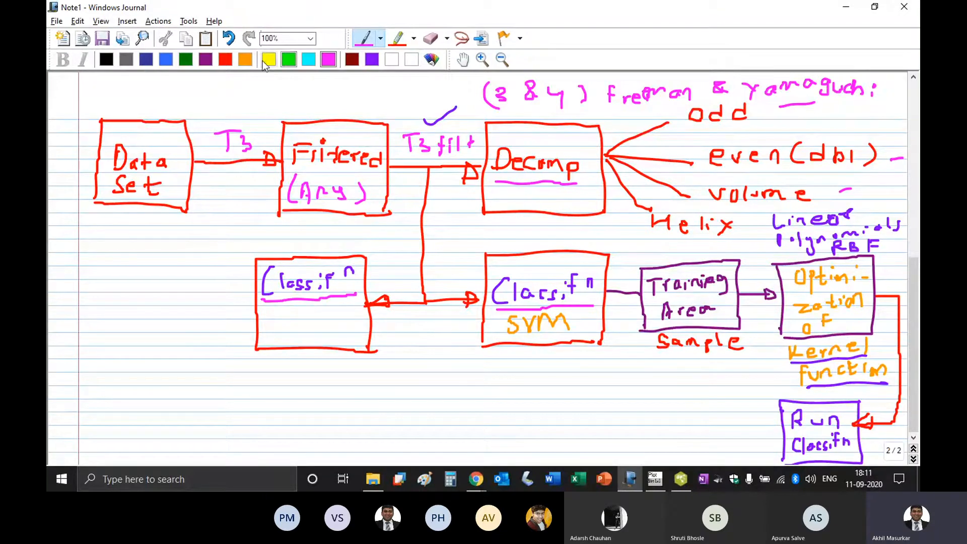
pyautogui.click(245, 60)
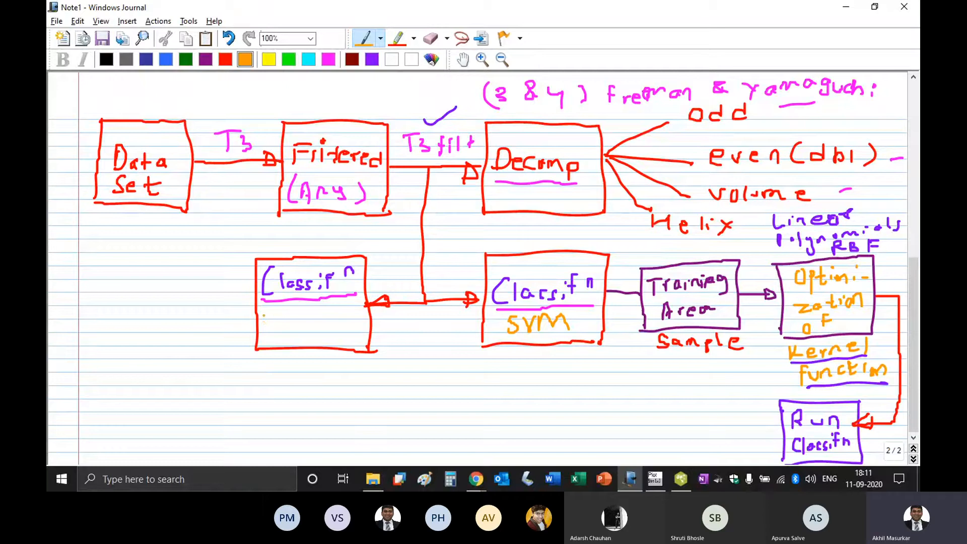
pyautogui.moveTo(295, 328)
pyautogui.mouseDown()
pyautogui.moveTo(352, 315)
pyautogui.moveTo(326, 338)
pyautogui.mouseUp()
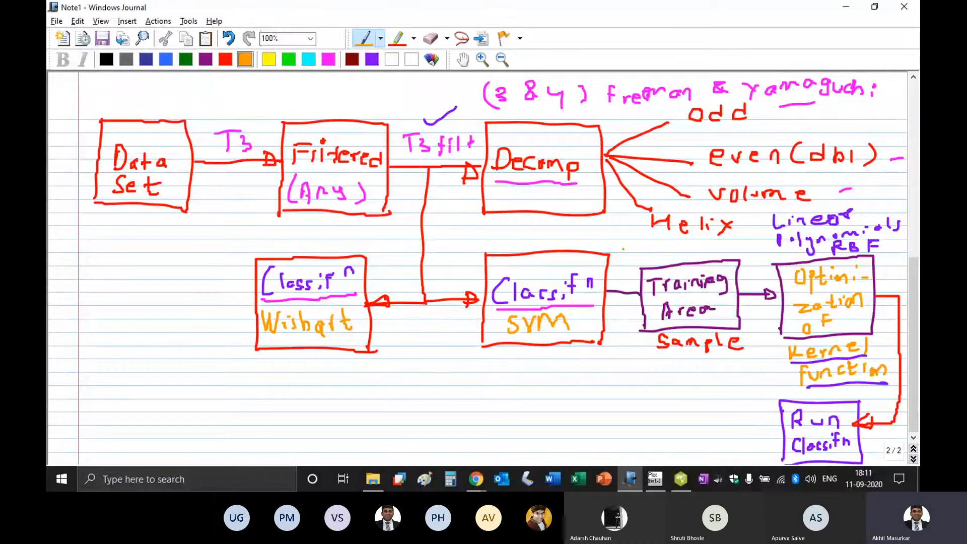
# Draw a dashed orange border around the Training Area box and its Sample label.
pyautogui.moveTo(623, 250); pyautogui.dragTo(626, 297)
pyautogui.moveTo(627, 307)
pyautogui.mouseDown()
pyautogui.moveTo(626, 346)
pyautogui.moveTo(655, 365)
pyautogui.moveTo(761, 352)
pyautogui.moveTo(755, 245)
pyautogui.moveTo(628, 256)
pyautogui.mouseUp()
pyautogui.click(628, 355)
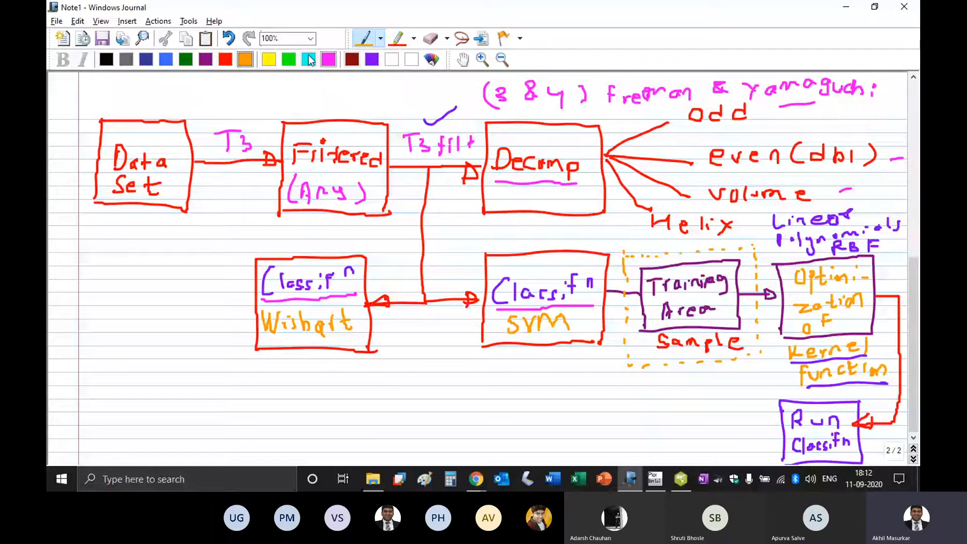
# Draw a purple box connected by a line to the far side of the Wishart box, and write "Training area" inside it.
pyautogui.click(205, 60)
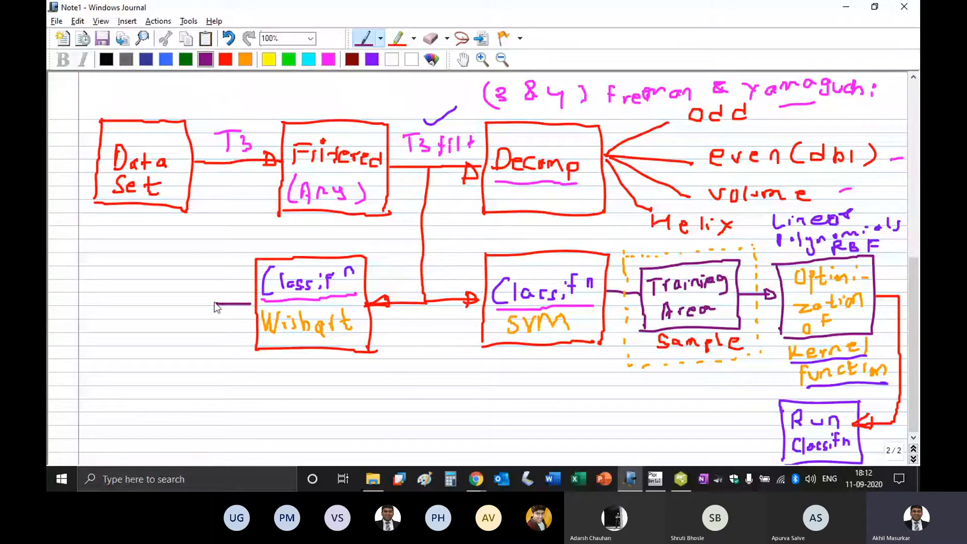
pyautogui.moveTo(204, 345)
pyautogui.mouseDown()
pyautogui.moveTo(202, 261)
pyautogui.moveTo(120, 348)
pyautogui.moveTo(205, 347)
pyautogui.mouseUp()
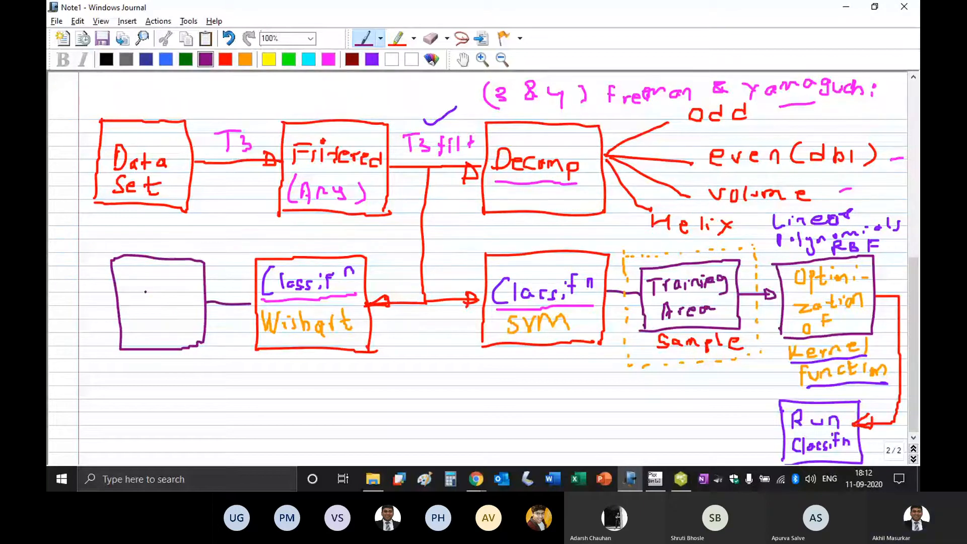
pyautogui.moveTo(130, 280); pyautogui.dragTo(134, 293)
pyautogui.moveTo(139, 286); pyautogui.dragTo(166, 291)
pyautogui.moveTo(169, 291); pyautogui.dragTo(184, 287)
pyautogui.moveTo(185, 291); pyautogui.dragTo(202, 280)
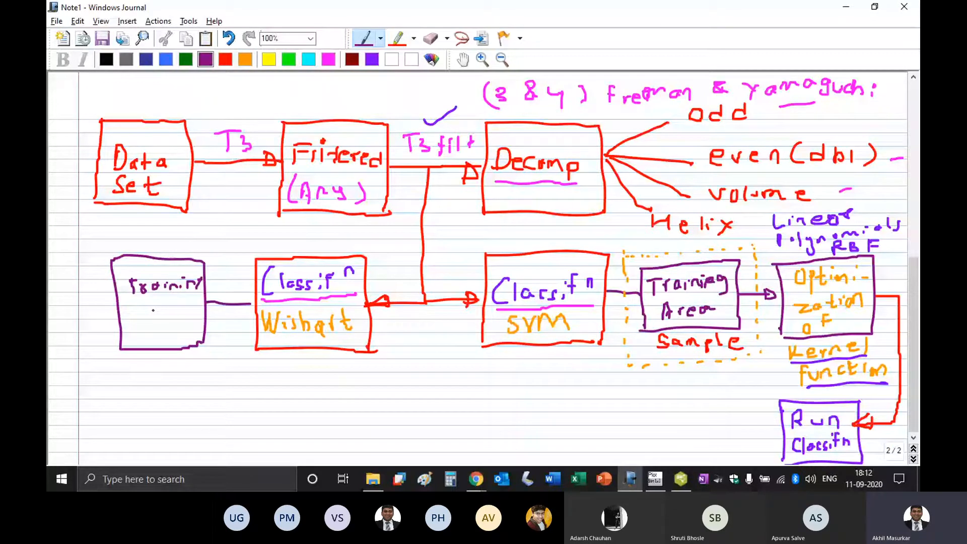
pyautogui.moveTo(137, 311); pyautogui.dragTo(162, 308)
pyautogui.moveTo(168, 313); pyautogui.dragTo(197, 303)
# Draw a violet arrow down from the Wishart branch's Training area box to a new violet box labelled "Run Classifn".
pyautogui.click(372, 59)
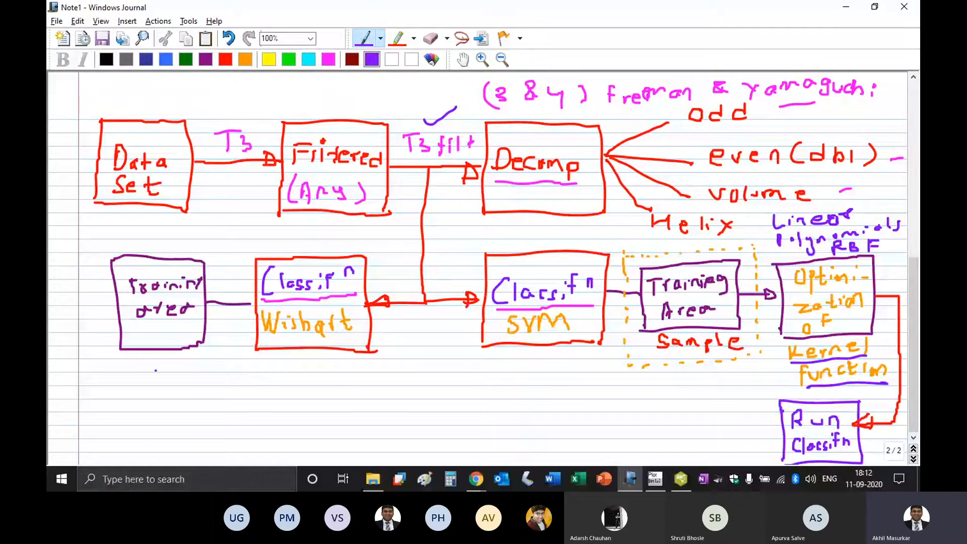
pyautogui.moveTo(157, 351)
pyautogui.mouseDown()
pyautogui.moveTo(165, 390)
pyautogui.moveTo(135, 461)
pyautogui.moveTo(215, 463)
pyautogui.mouseUp()
pyautogui.moveTo(210, 396); pyautogui.dragTo(215, 462)
pyautogui.moveTo(135, 413); pyautogui.dragTo(135, 427)
pyautogui.moveTo(133, 413); pyautogui.dragTo(144, 427)
pyautogui.moveTo(146, 418); pyautogui.dragTo(157, 426)
pyautogui.moveTo(158, 418); pyautogui.dragTo(170, 426)
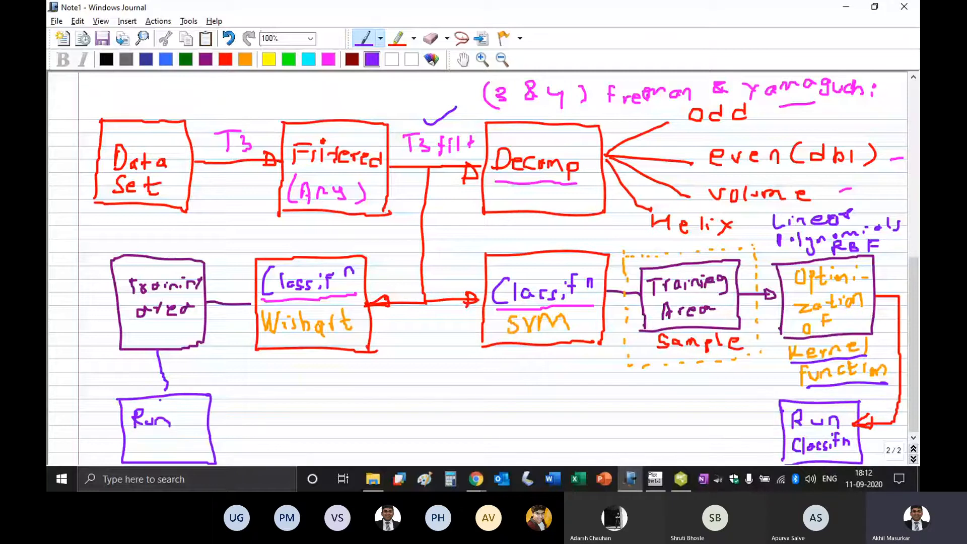
pyautogui.moveTo(156, 384); pyautogui.dragTo(175, 378)
pyautogui.moveTo(146, 436); pyautogui.dragTo(139, 452)
pyautogui.click(165, 446)
pyautogui.moveTo(143, 436)
pyautogui.mouseDown()
pyautogui.moveTo(152, 454)
pyautogui.moveTo(167, 452)
pyautogui.mouseUp()
pyautogui.moveTo(170, 442)
pyautogui.mouseDown()
pyautogui.moveTo(179, 454)
pyautogui.moveTo(197, 433)
pyautogui.moveTo(184, 453)
pyautogui.mouseUp()
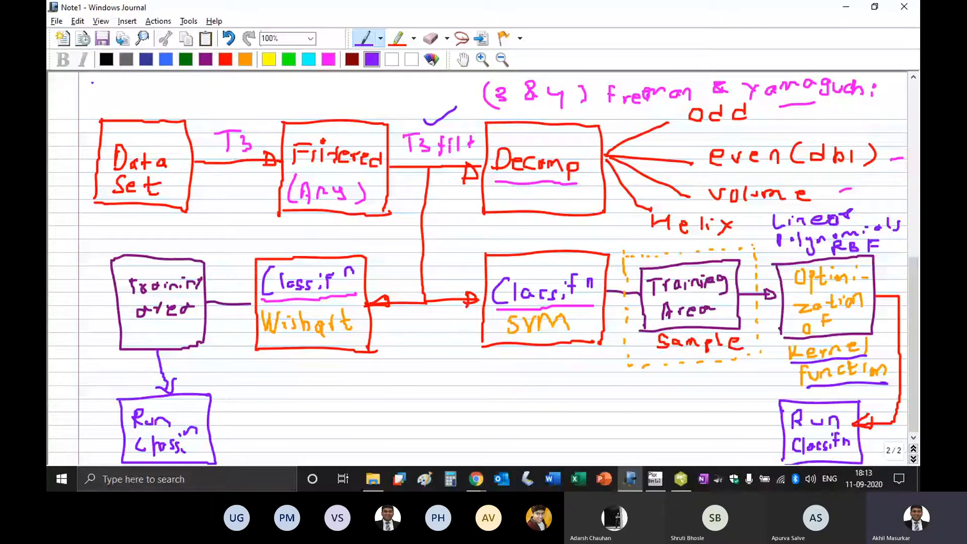
# In violet, write "Airsar Flevoland" above the Data Set box and the numbered list "Lee Sigma", "Refined Lee" above the Filtered box.
pyautogui.moveTo(86, 94); pyautogui.dragTo(144, 88)
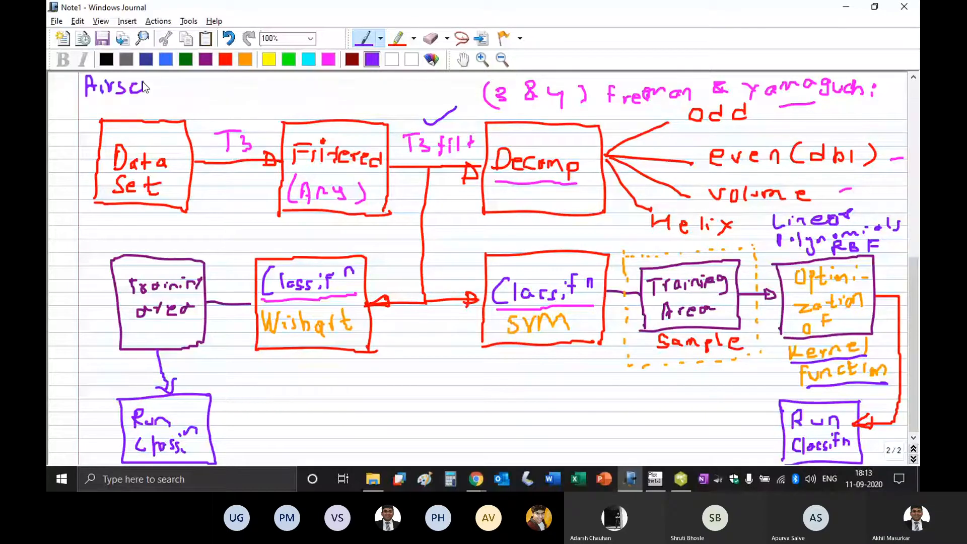
pyautogui.moveTo(80, 110); pyautogui.dragTo(197, 104)
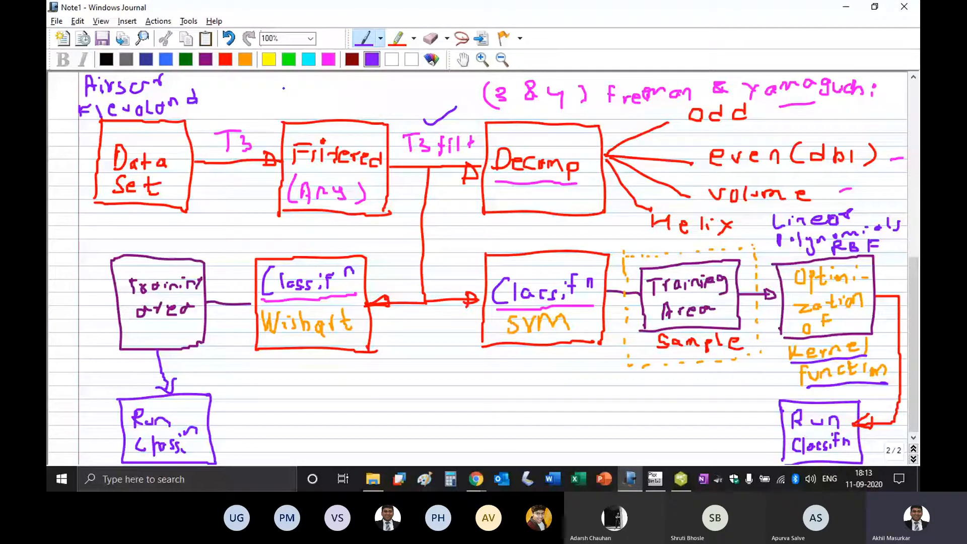
pyautogui.moveTo(284, 83); pyautogui.dragTo(298, 84)
pyautogui.moveTo(302, 94)
pyautogui.mouseDown()
pyautogui.moveTo(327, 88)
pyautogui.moveTo(375, 103)
pyautogui.moveTo(415, 89)
pyautogui.mouseUp()
pyautogui.moveTo(291, 108)
pyautogui.mouseDown()
pyautogui.moveTo(296, 122)
pyautogui.moveTo(410, 118)
pyautogui.mouseUp()
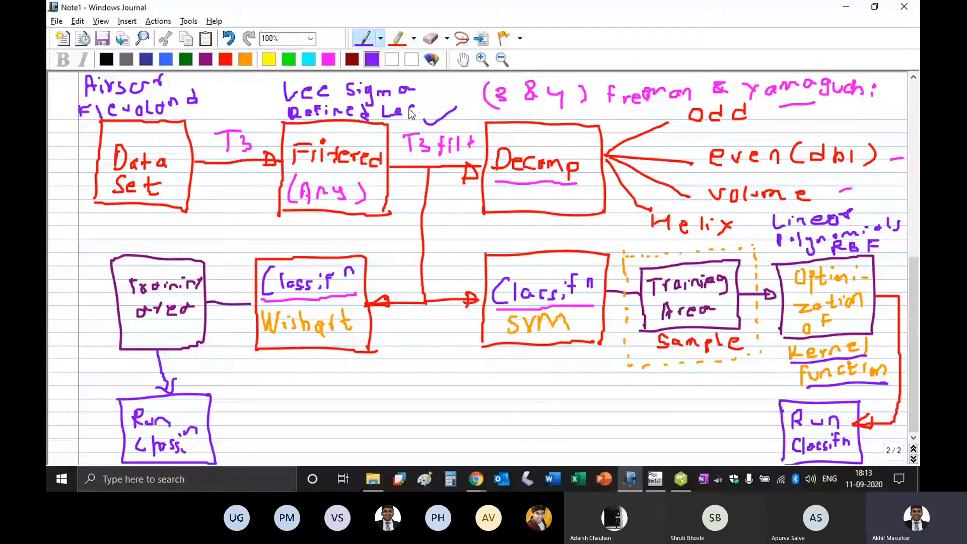
pyautogui.moveTo(263, 81)
pyautogui.mouseDown()
pyautogui.moveTo(259, 100)
pyautogui.moveTo(267, 95)
pyautogui.mouseUp()
pyautogui.moveTo(268, 108)
pyautogui.mouseDown()
pyautogui.moveTo(261, 119)
pyautogui.moveTo(276, 110)
pyautogui.mouseUp()
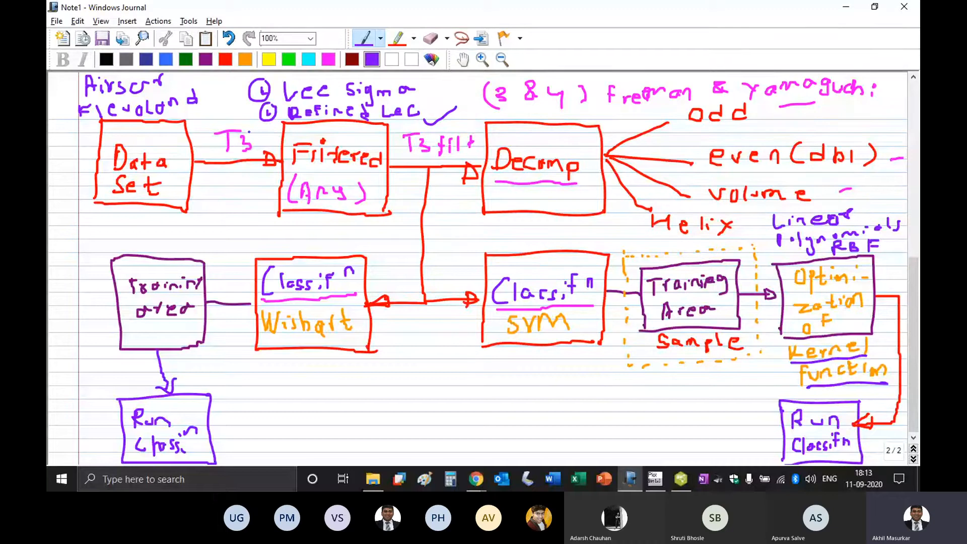
pyautogui.moveTo(411, 110); pyautogui.dragTo(418, 113)
# Mark the Decomp box with a violet cross, and number the SVM box 1 and the Wishart box 2 with circled digits.
pyautogui.moveTo(534, 133)
pyautogui.mouseDown()
pyautogui.moveTo(556, 145)
pyautogui.moveTo(531, 151)
pyautogui.mouseUp()
pyautogui.moveTo(545, 229)
pyautogui.mouseDown()
pyautogui.moveTo(548, 241)
pyautogui.moveTo(536, 238)
pyautogui.moveTo(554, 227)
pyautogui.mouseUp()
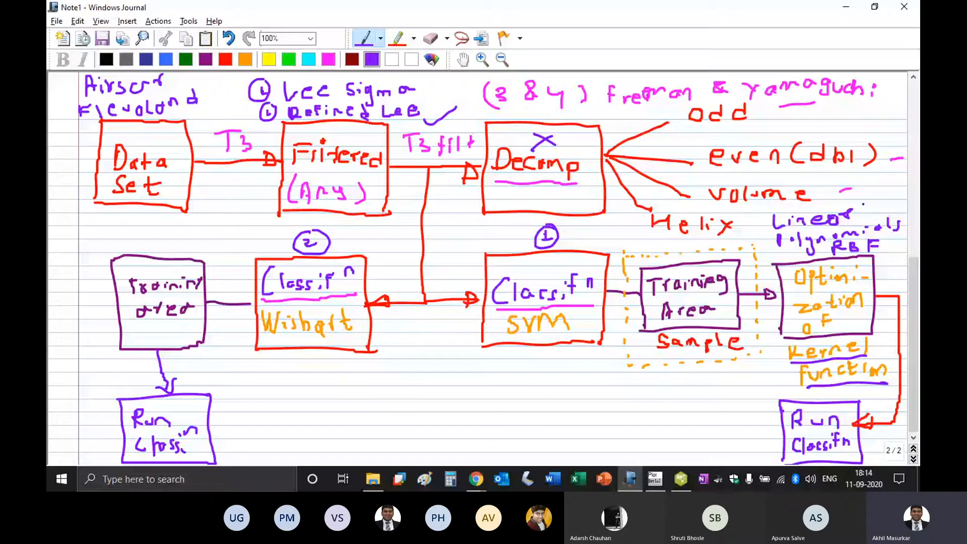
# Add violet dashes beside Linear, Polynomials and RBF, and tick the Optimization box and the SVM branch's Run Classifn box.
pyautogui.moveTo(865, 206); pyautogui.dragTo(887, 200)
pyautogui.moveTo(888, 247); pyautogui.dragTo(901, 244)
pyautogui.moveTo(843, 314); pyautogui.dragTo(865, 306)
pyautogui.moveTo(751, 443); pyautogui.dragTo(777, 427)
# Draw a dashed orange border around the Wishart branch's Training area box, and add an orange tick at both dashed borders.
pyautogui.click(245, 60)
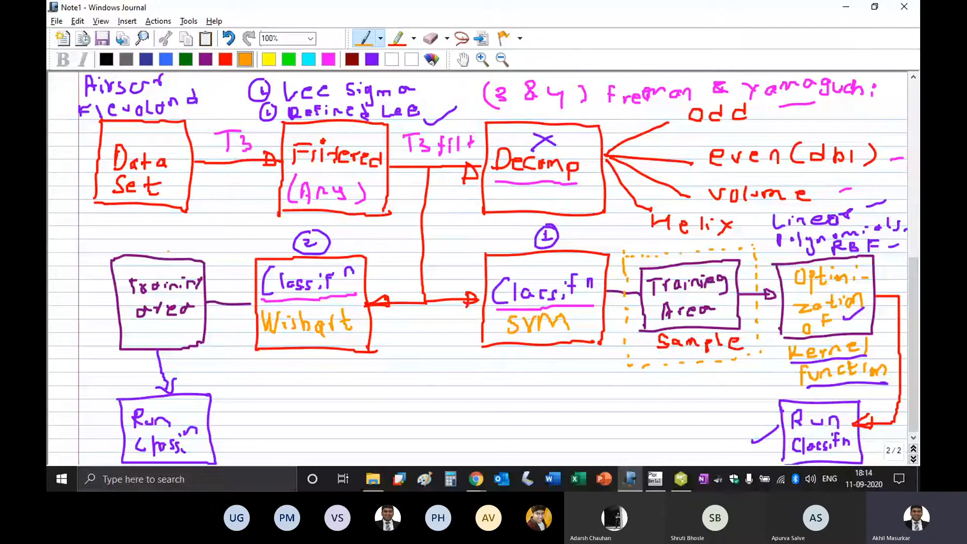
pyautogui.moveTo(93, 328)
pyautogui.mouseDown()
pyautogui.moveTo(98, 361)
pyautogui.moveTo(180, 363)
pyautogui.moveTo(228, 335)
pyautogui.moveTo(223, 247)
pyautogui.moveTo(157, 235)
pyautogui.mouseUp()
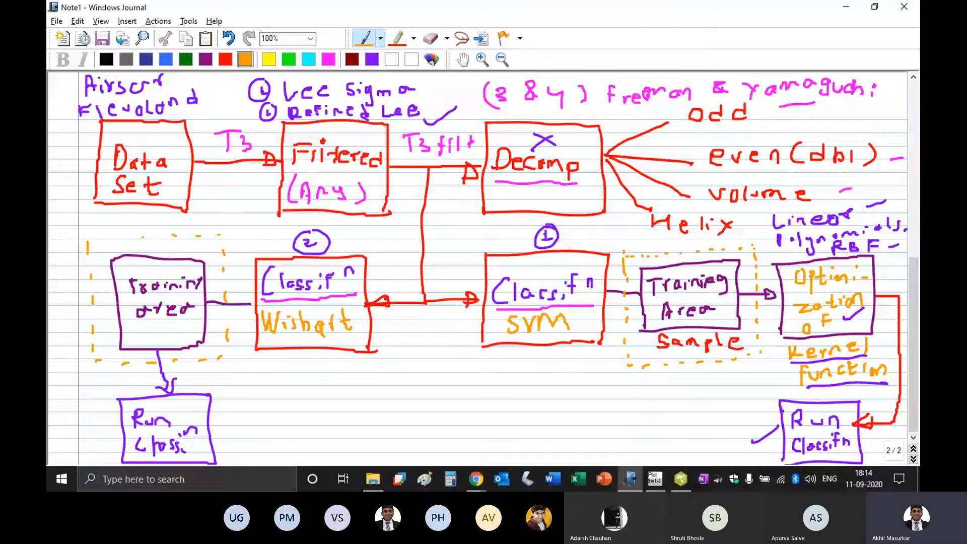
pyautogui.moveTo(109, 244); pyautogui.dragTo(119, 241)
pyautogui.moveTo(668, 384); pyautogui.dragTo(712, 363)
pyautogui.moveTo(136, 232)
pyautogui.mouseDown()
pyautogui.moveTo(147, 247)
pyautogui.moveTo(189, 228)
pyautogui.mouseUp()
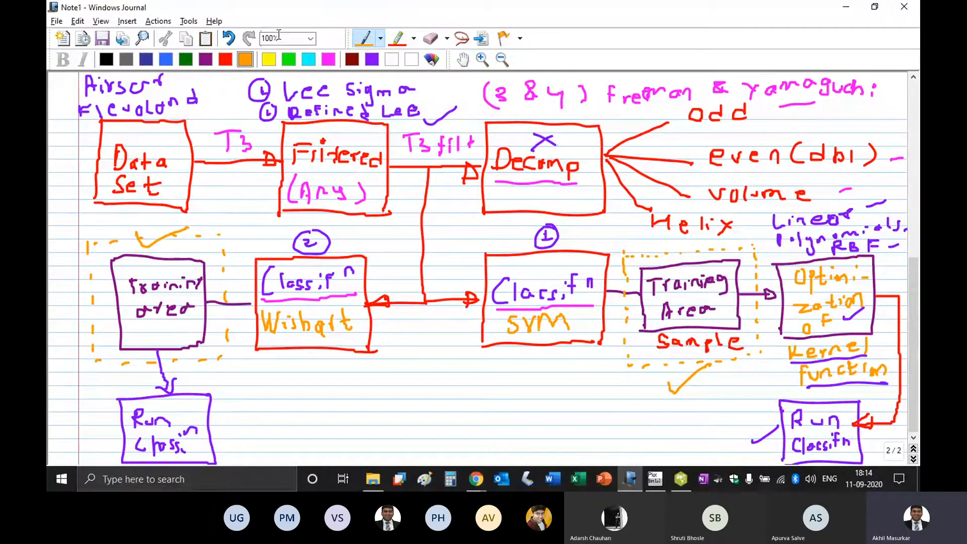
# Add a small filled red mark inside each of the two Training area boxes.
pyautogui.click(225, 60)
pyautogui.moveTo(150, 330); pyautogui.dragTo(167, 329)
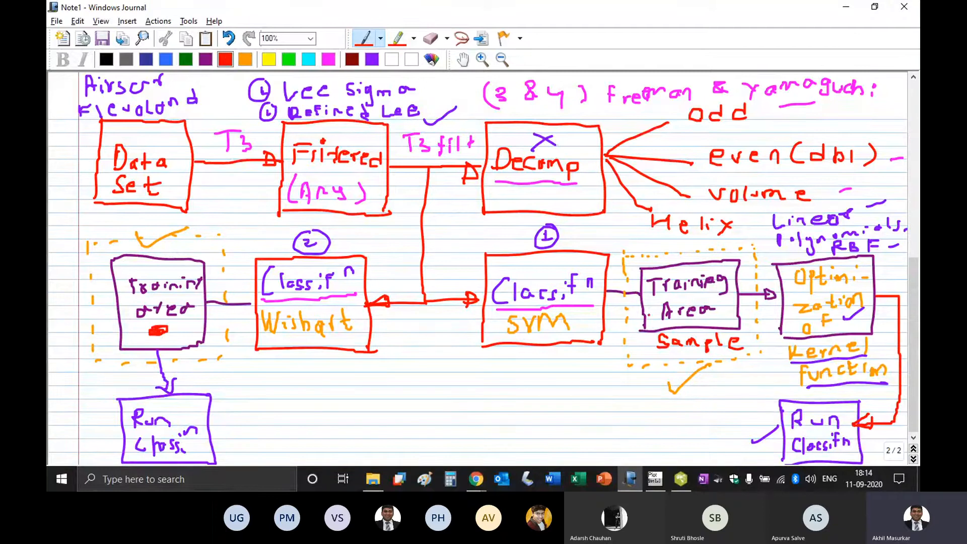
pyautogui.moveTo(737, 305); pyautogui.dragTo(728, 308)
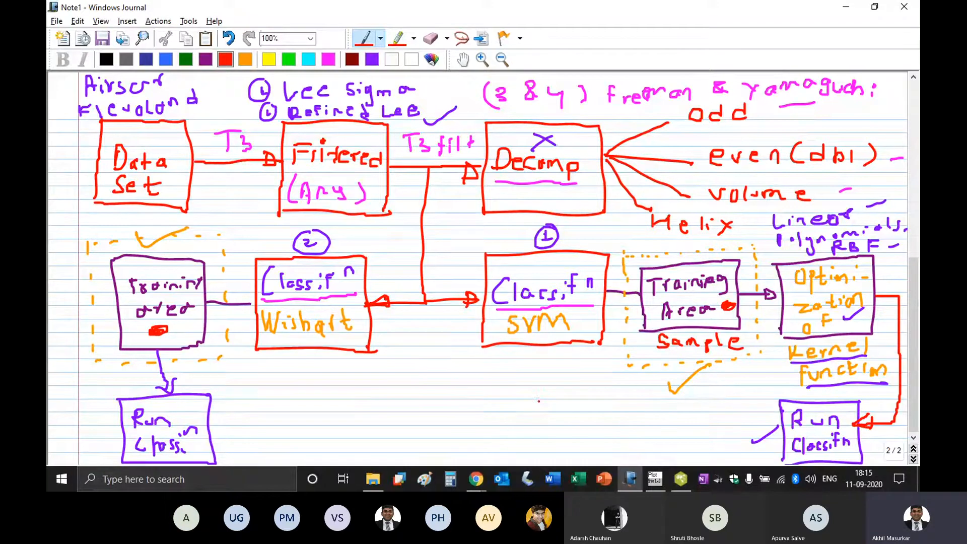
# Draw a red rectangle below the SVM and Sample boxes, with four small red sample boxes scattered inside it.
pyautogui.moveTo(541, 391); pyautogui.dragTo(542, 464)
pyautogui.moveTo(541, 391); pyautogui.dragTo(647, 387)
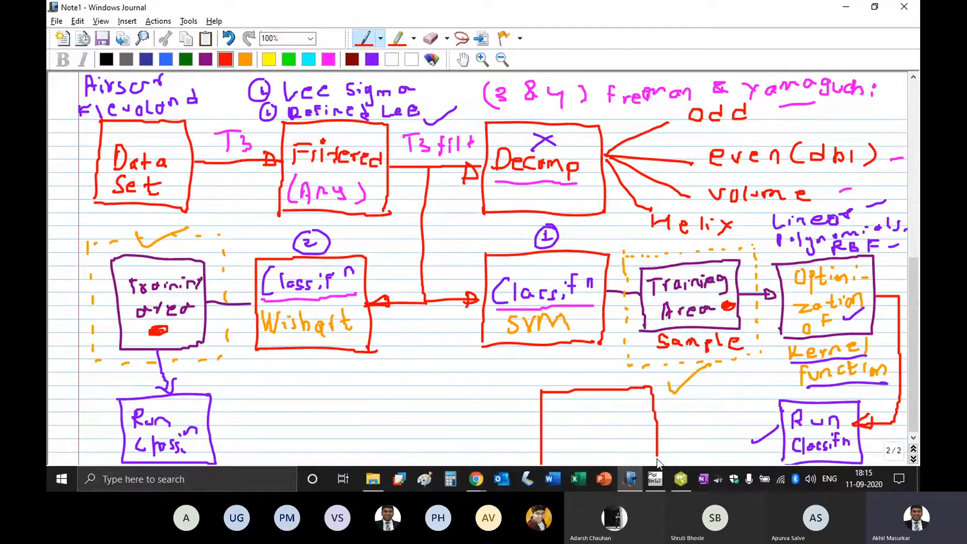
pyautogui.moveTo(658, 461); pyautogui.dragTo(545, 461)
pyautogui.moveTo(559, 412)
pyautogui.mouseDown()
pyautogui.moveTo(574, 424)
pyautogui.moveTo(561, 410)
pyautogui.mouseUp()
pyautogui.moveTo(604, 409)
pyautogui.mouseDown()
pyautogui.moveTo(618, 420)
pyautogui.moveTo(604, 409)
pyautogui.mouseUp()
pyautogui.moveTo(588, 442)
pyautogui.mouseDown()
pyautogui.moveTo(588, 457)
pyautogui.moveTo(602, 449)
pyautogui.mouseUp()
pyautogui.moveTo(623, 441); pyautogui.dragTo(642, 456)
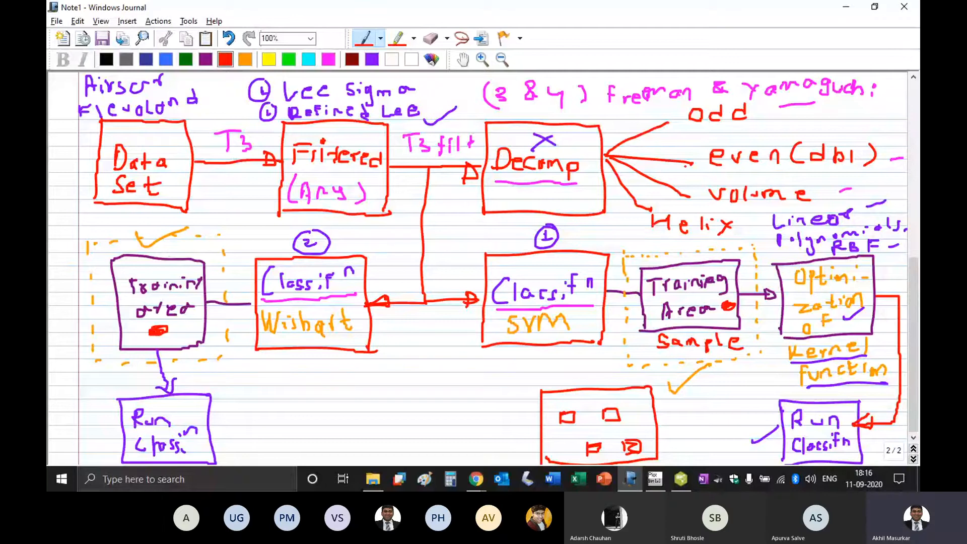
# Draw a curved violet arrow from the SVM branch's dashed training area to the Wishart branch's dashed training area.
pyautogui.click(372, 59)
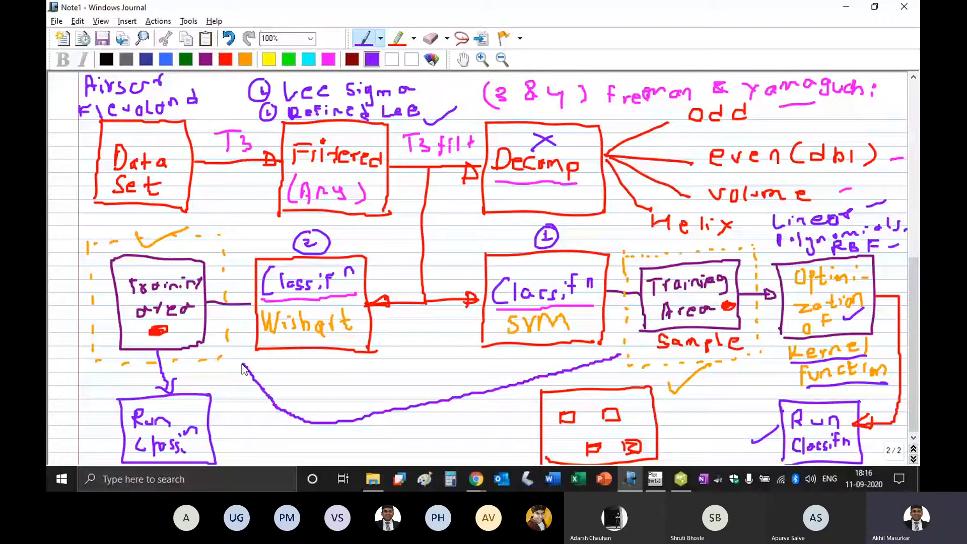
pyautogui.moveTo(240, 359); pyautogui.dragTo(243, 363)
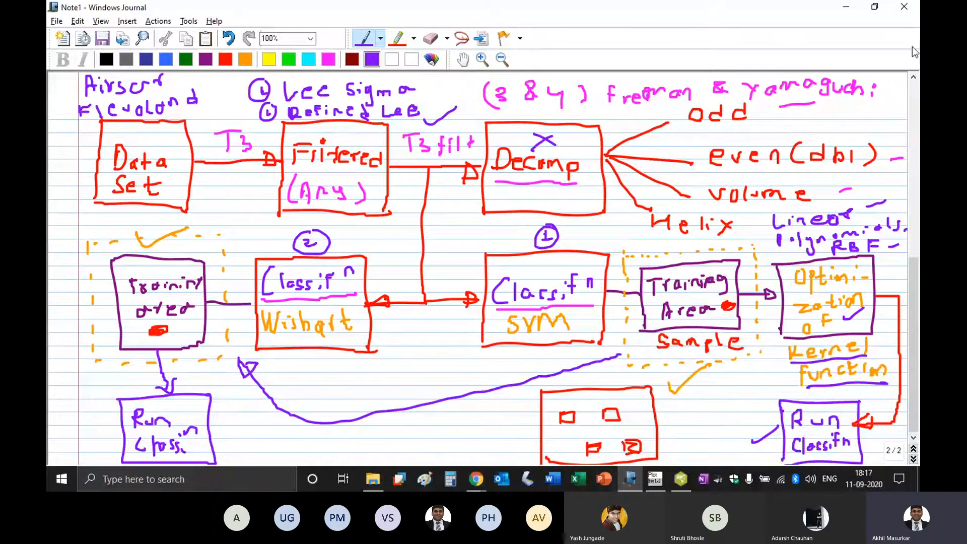
# Minimize the journal, switch to Chrome and view the ASF Data Tools page at its MapReady section.
pyautogui.click(848, 7)
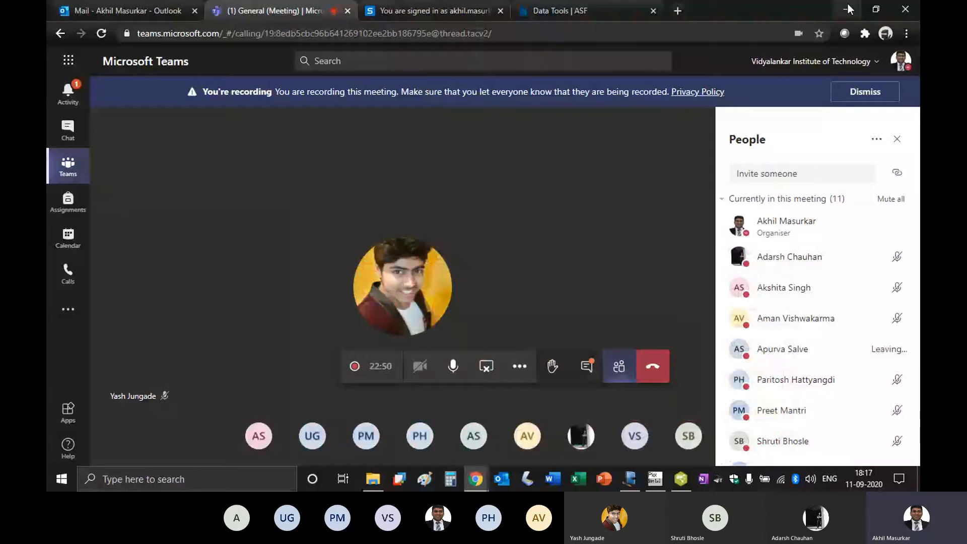
pyautogui.click(652, 4)
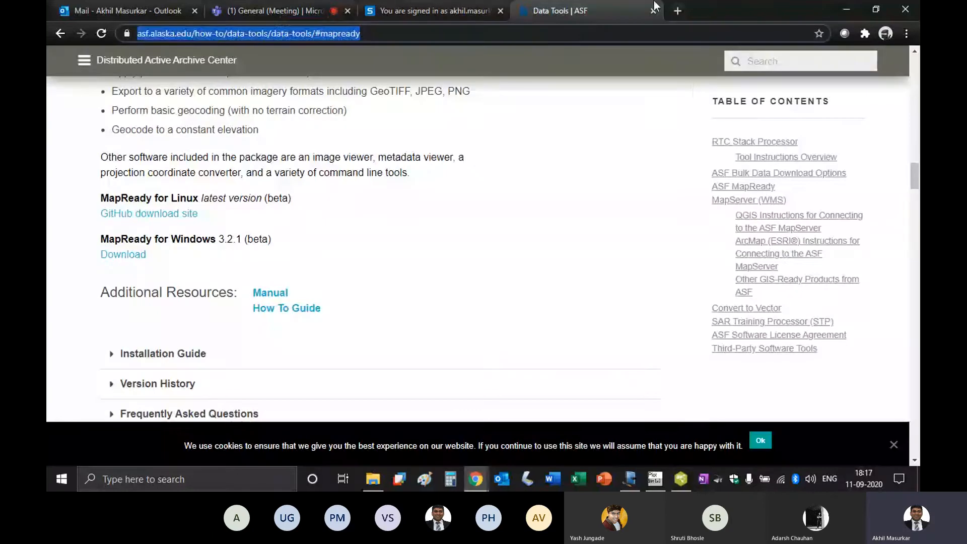
pyautogui.doubleClick(590, 33)
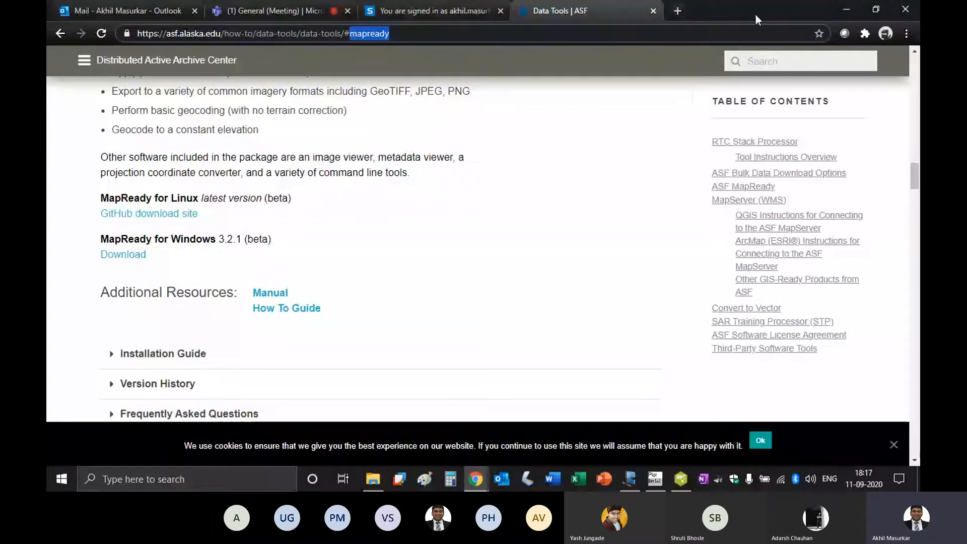
# Search Google for "airsar data" in a new browser tab and look through the results.
pyautogui.click(678, 10)
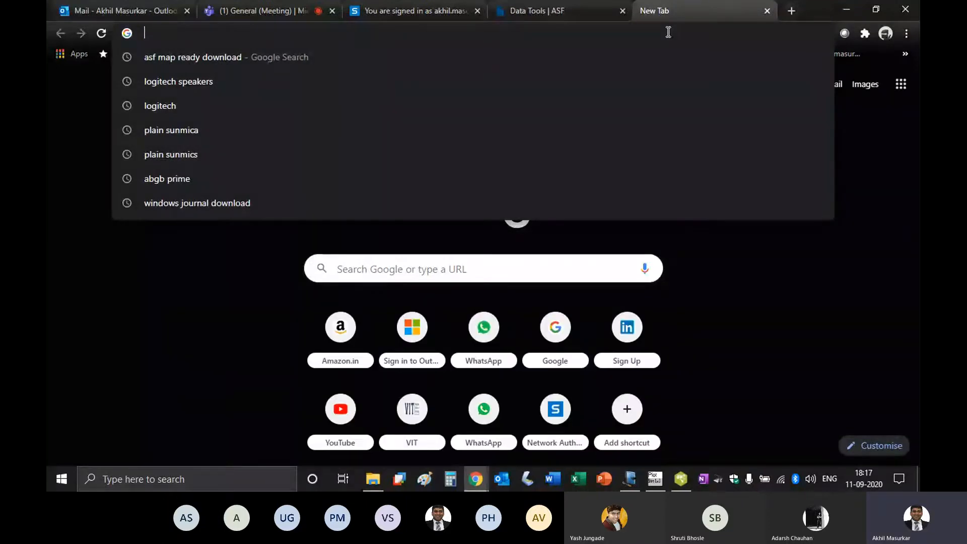
pyautogui.write('airsar data')
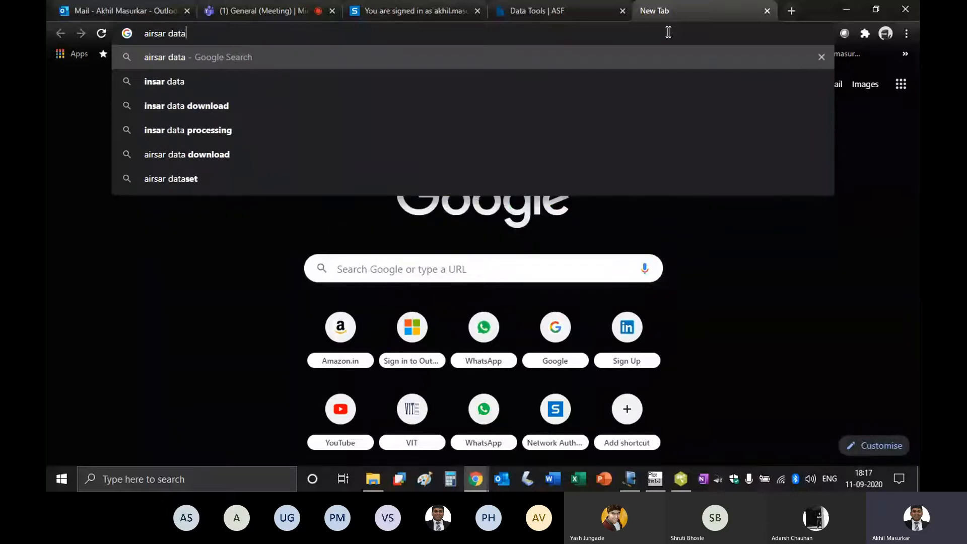
pyautogui.press('Return')
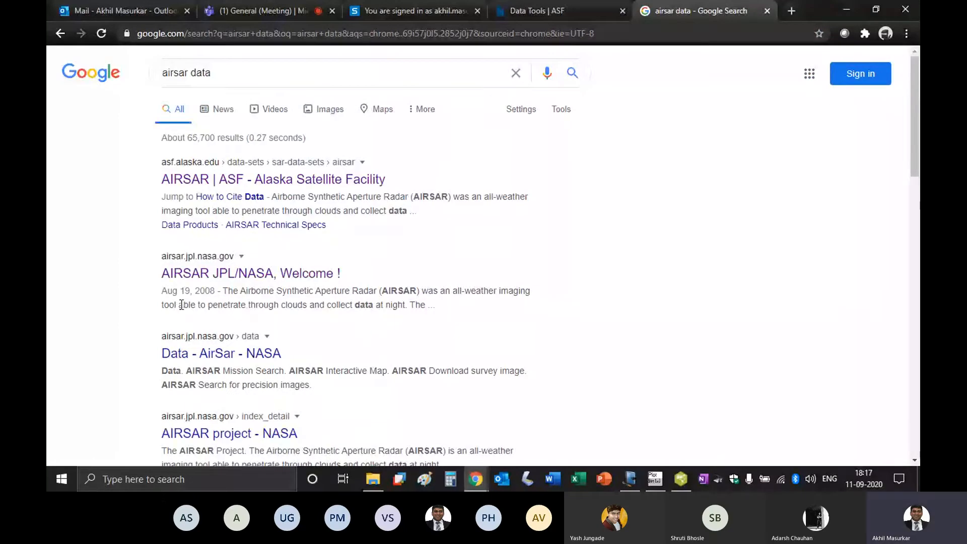
pyautogui.scroll(-6, 280, 358)
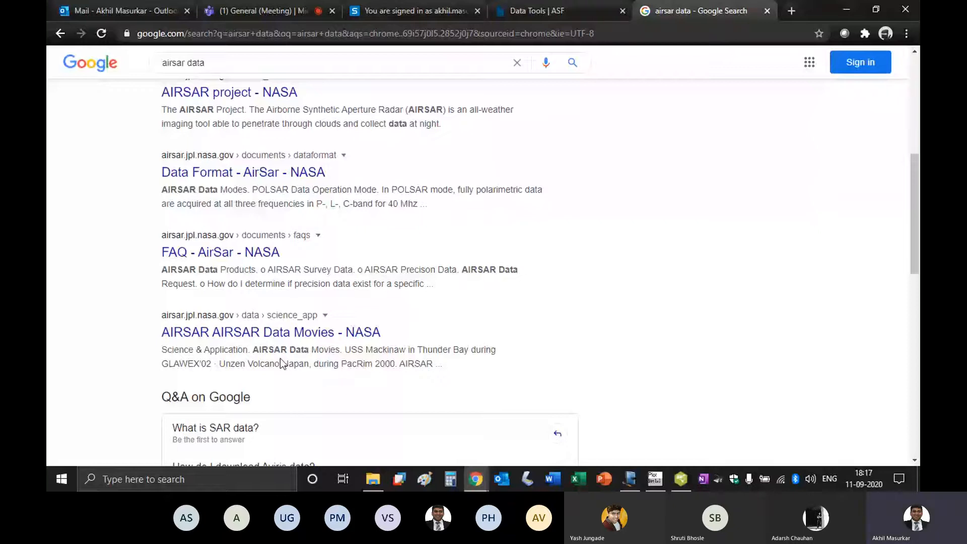
pyautogui.scroll(6, 280, 360)
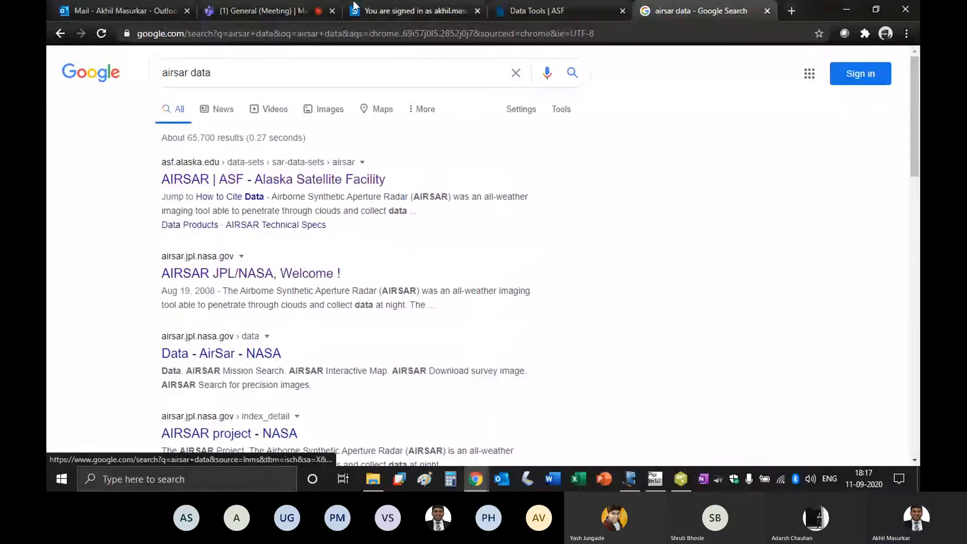
# Search Google for "Flevoland data" and open the ESA PolSARpro Sample Datasets page.
pyautogui.click(289, 84)
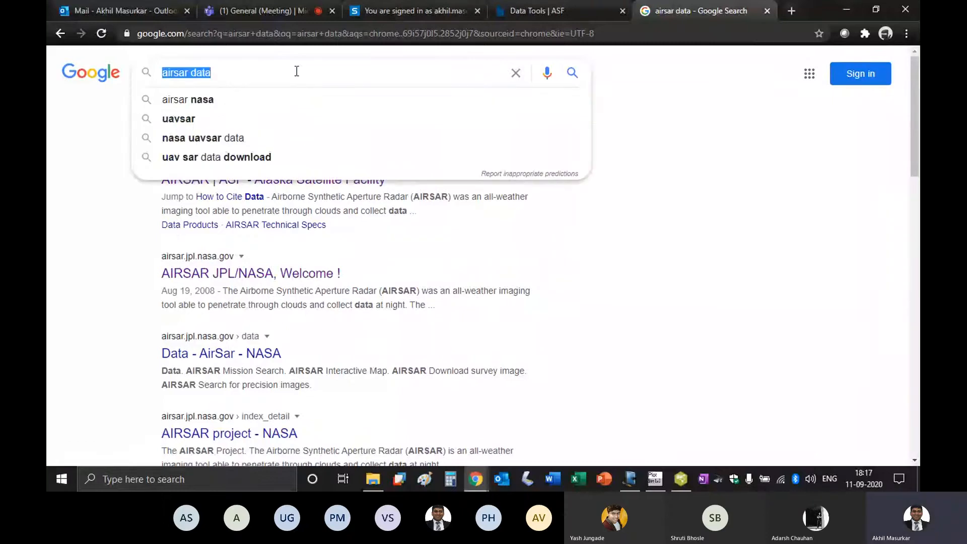
pyautogui.press('BackSpace')
pyautogui.write('F')
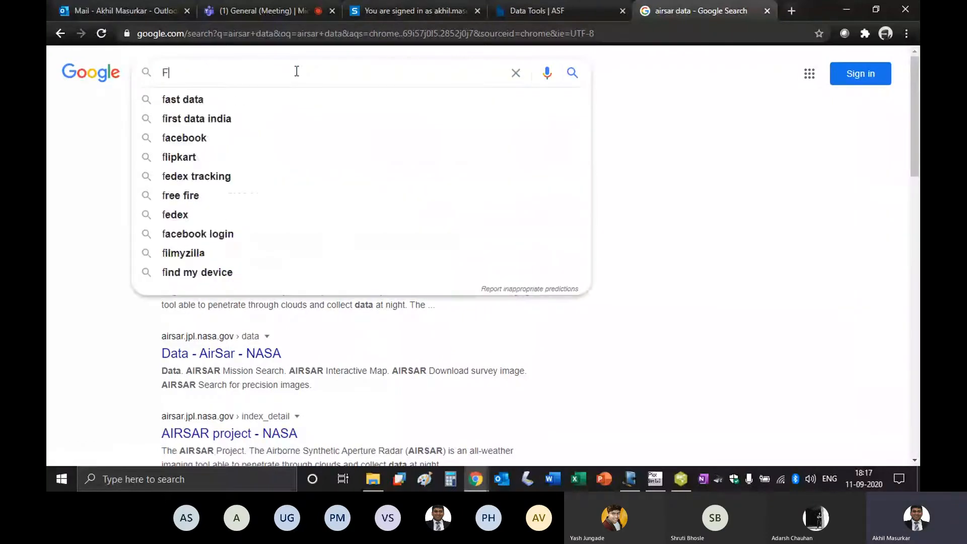
pyautogui.write('levoland')
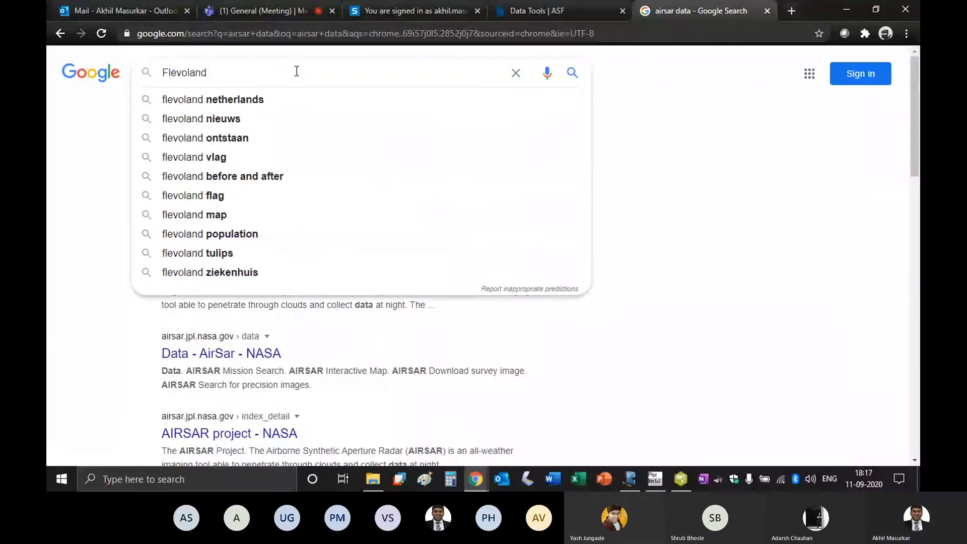
pyautogui.write(' dat')
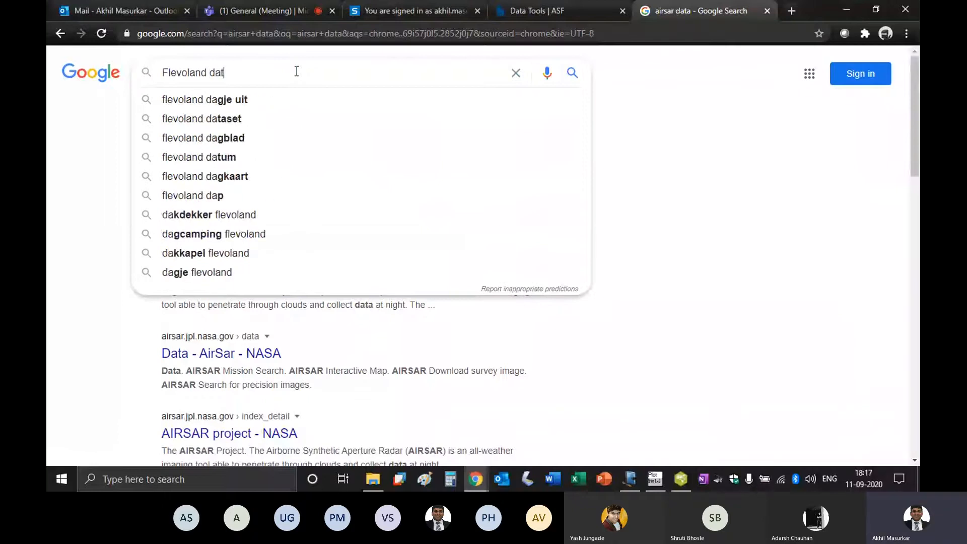
pyautogui.write('a')
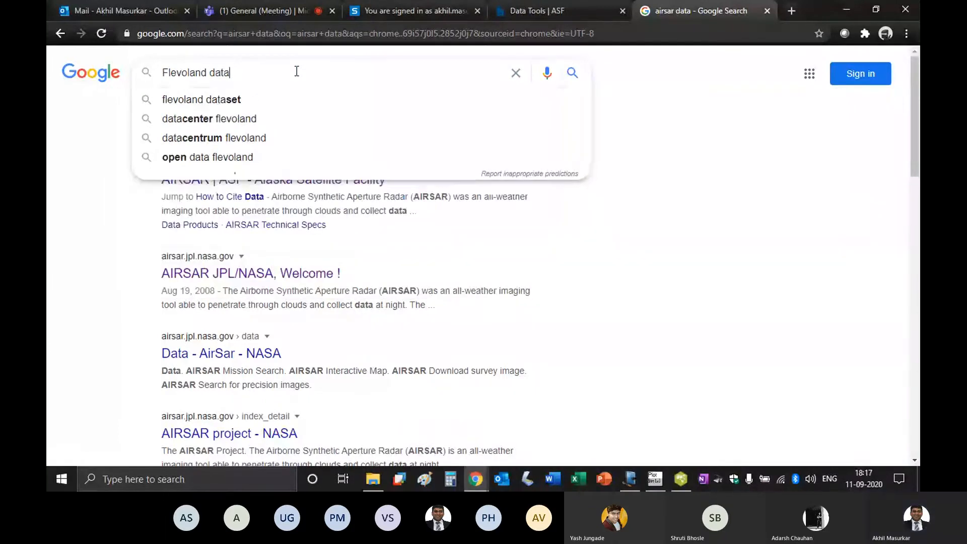
pyautogui.press('Return')
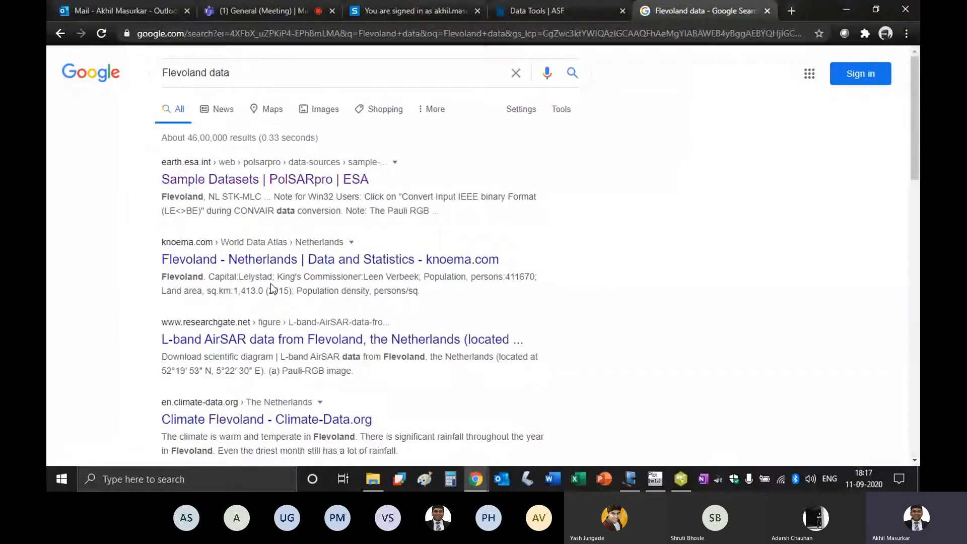
pyautogui.click(302, 183)
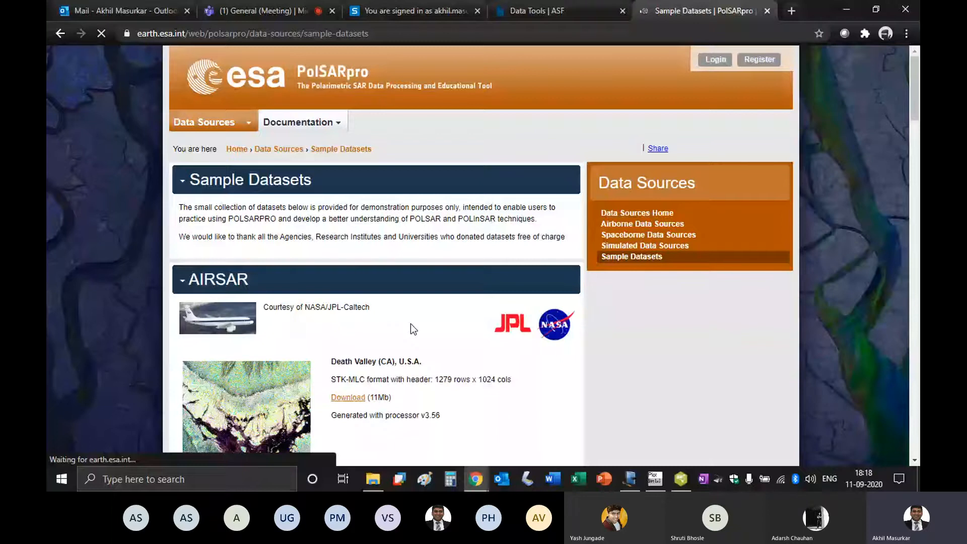
# Download the AIRSAR Flevoland, NL dataset from the sample datasets page to the Desktop as the zipped file AIRSAR_Flevoland.
pyautogui.scroll(-7, 416, 344)
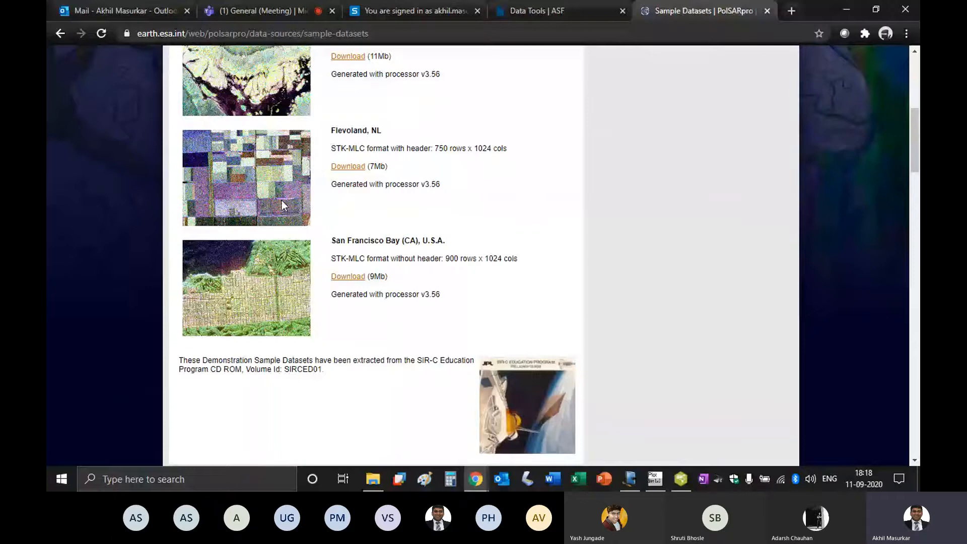
pyautogui.scroll(3, 348, 202)
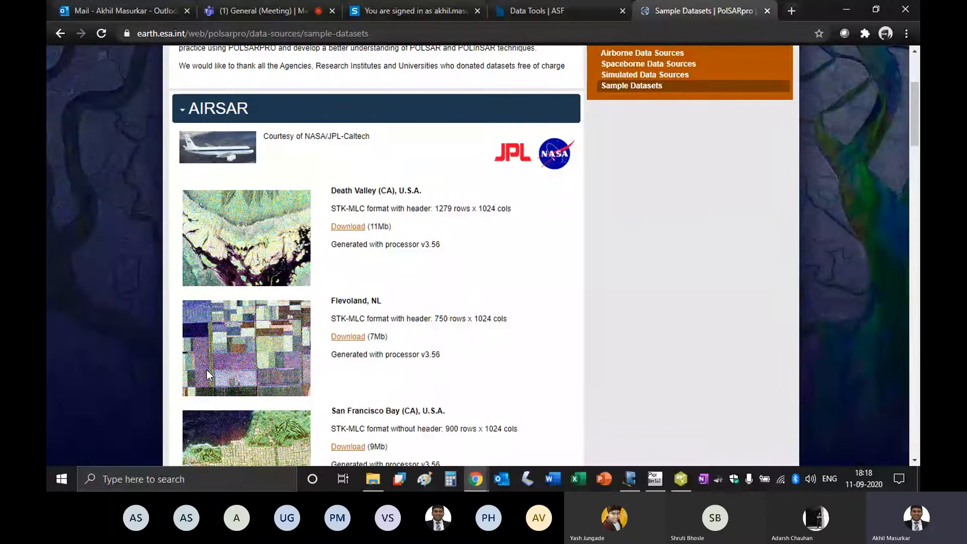
pyautogui.scroll(-3, 207, 369)
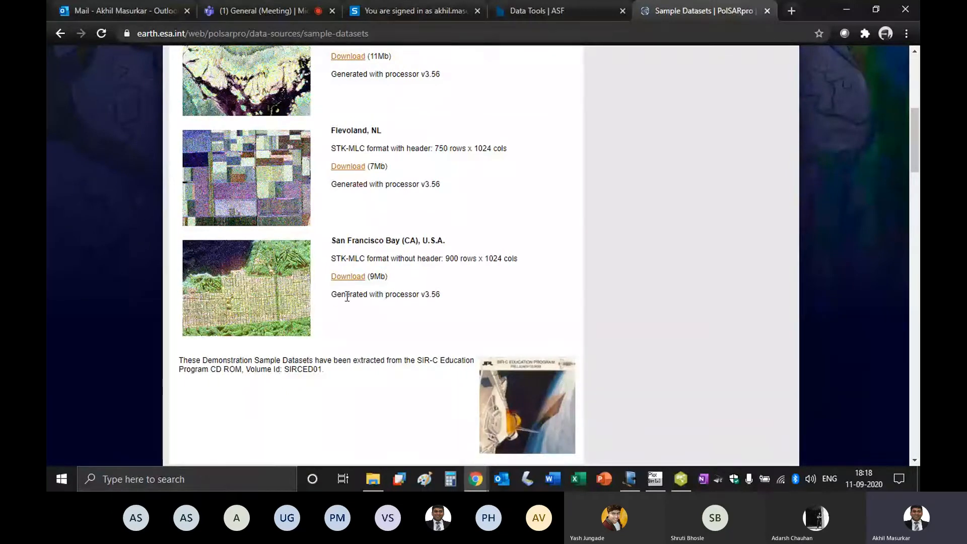
pyautogui.scroll(3, 371, 307)
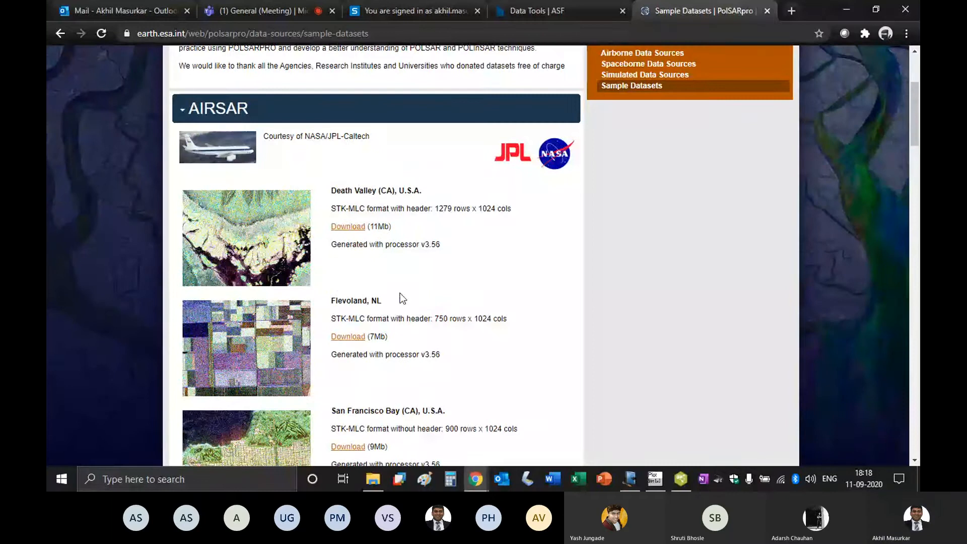
pyautogui.scroll(-3, 401, 309)
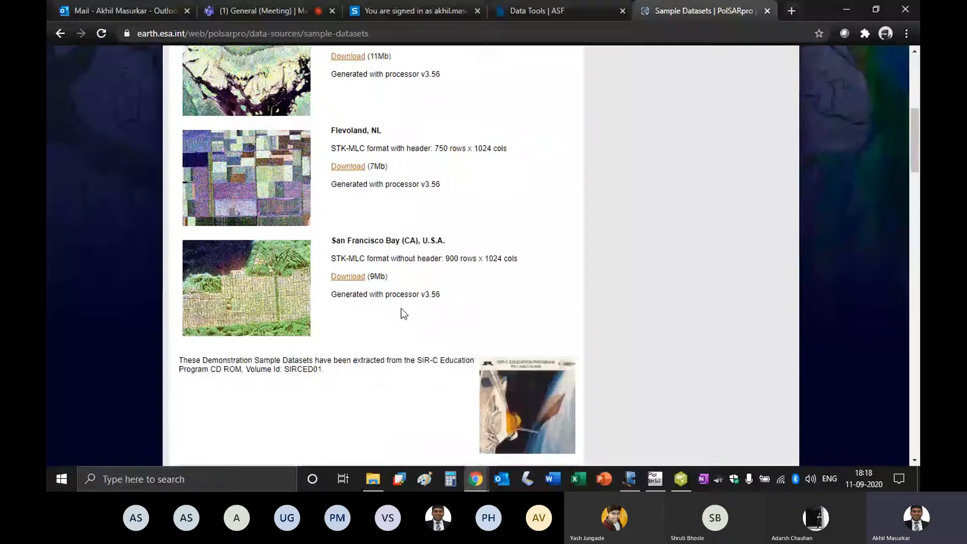
pyautogui.click(348, 169)
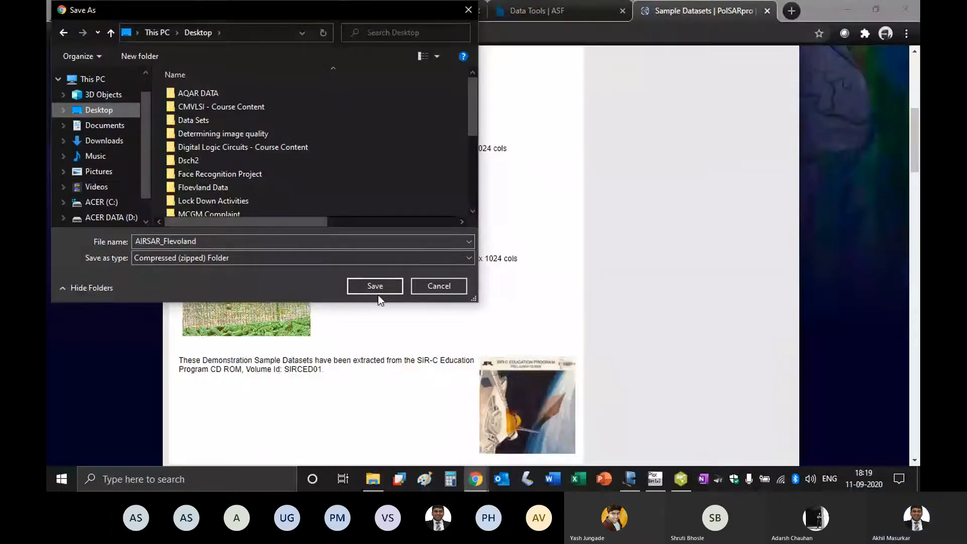
pyautogui.click(382, 292)
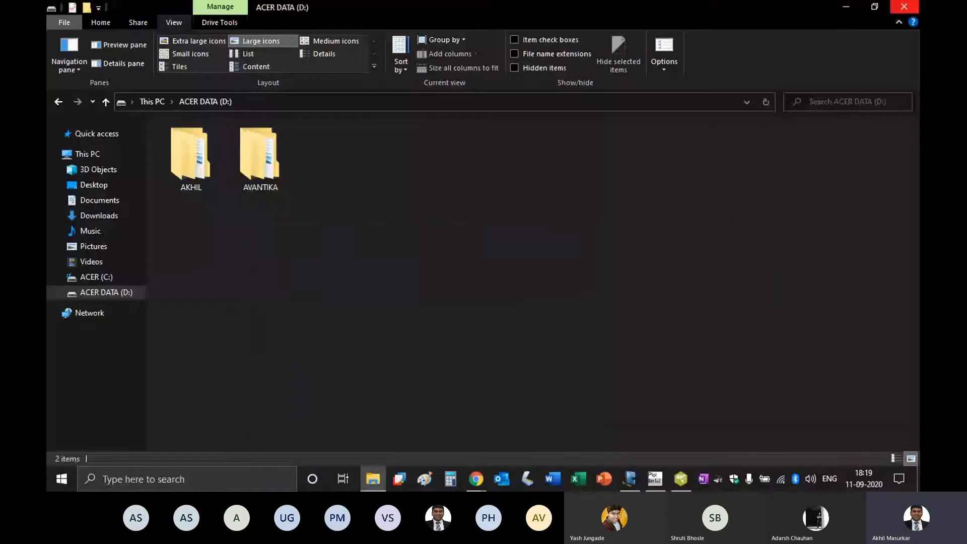
# Extract the AIRSAR_Flevoland archive on the desktop into its own folder, place the folder below the archive, and delete the archive.
pyautogui.click(905, 6)
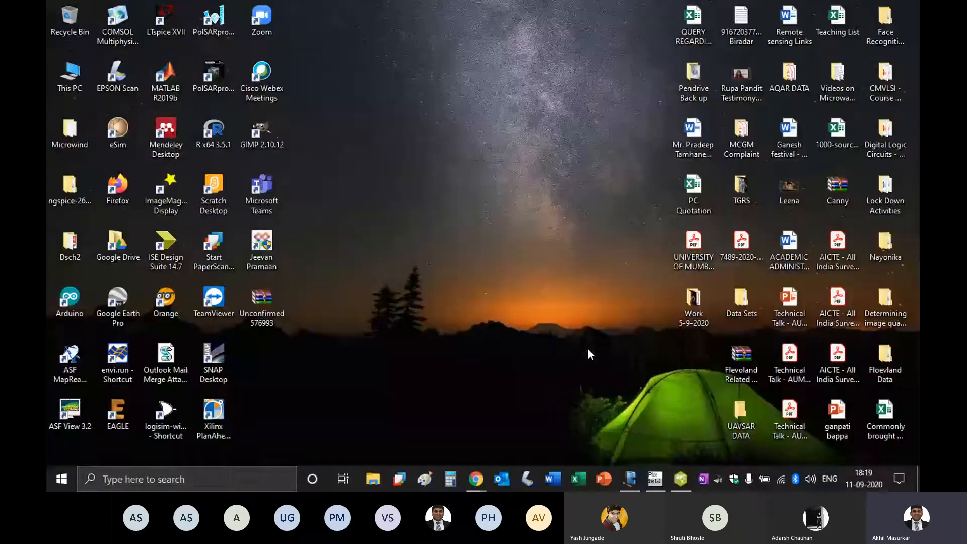
pyautogui.doubleClick(463, 75)
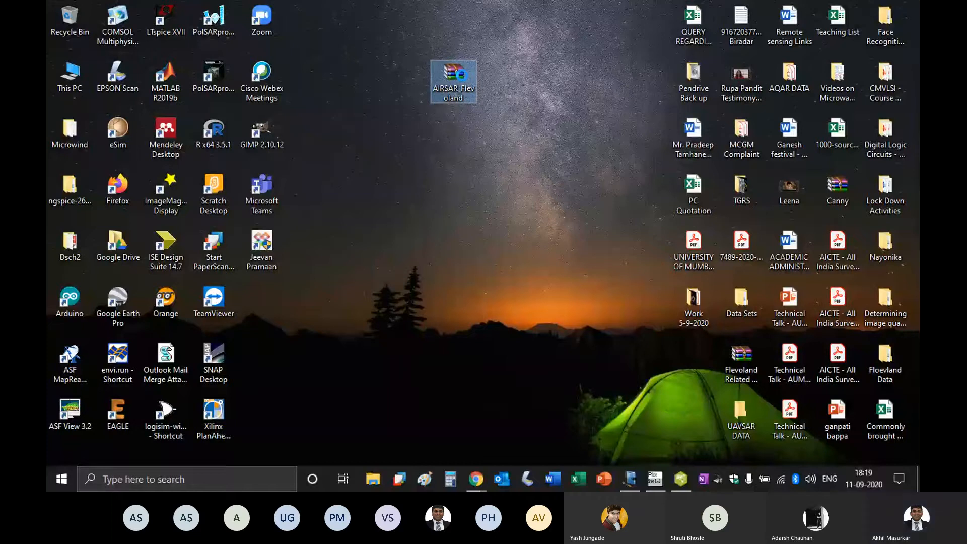
pyautogui.rightClick(463, 76)
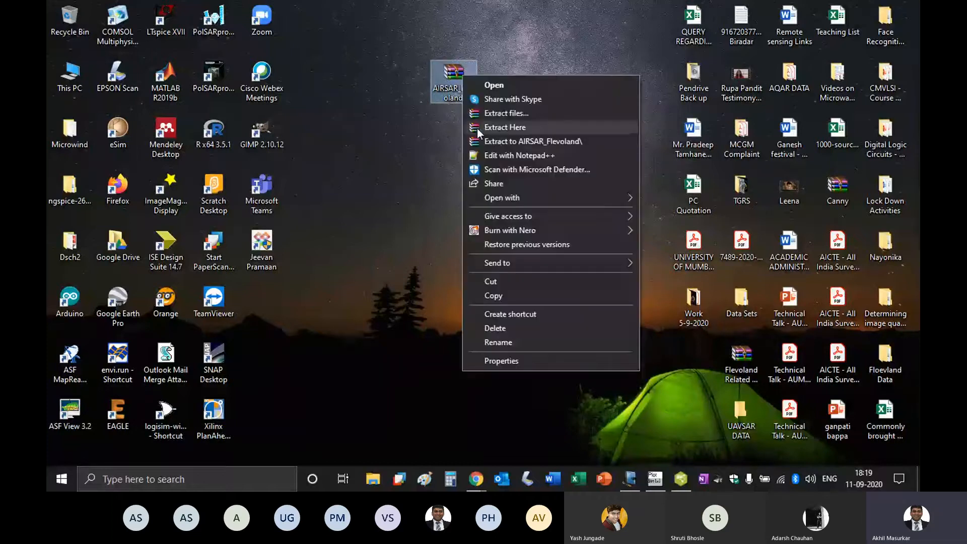
pyautogui.click(555, 141)
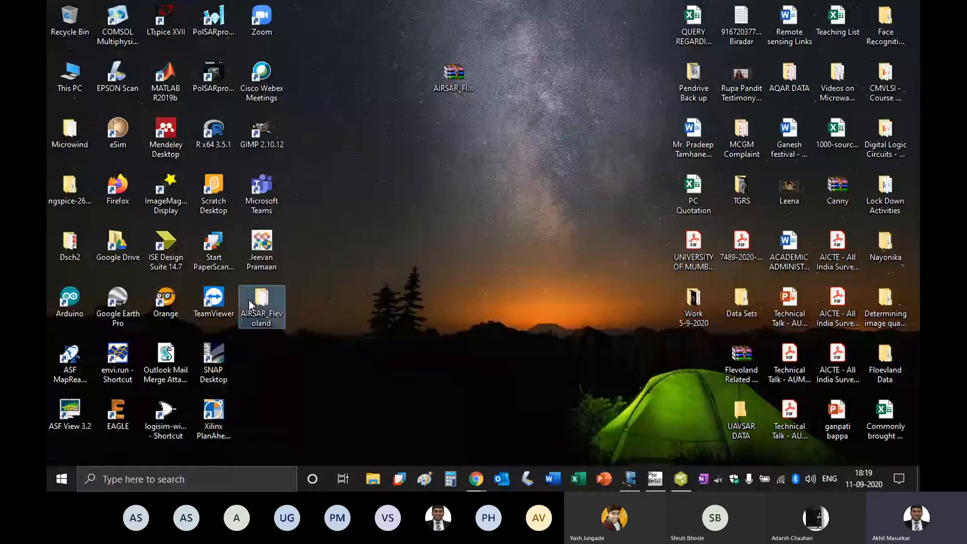
pyautogui.moveTo(249, 305); pyautogui.dragTo(462, 145)
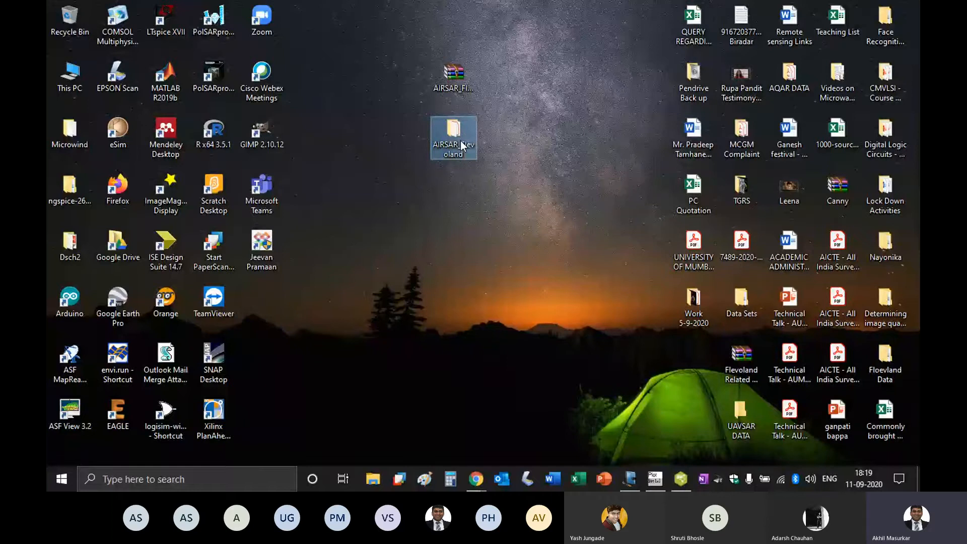
pyautogui.click(455, 77)
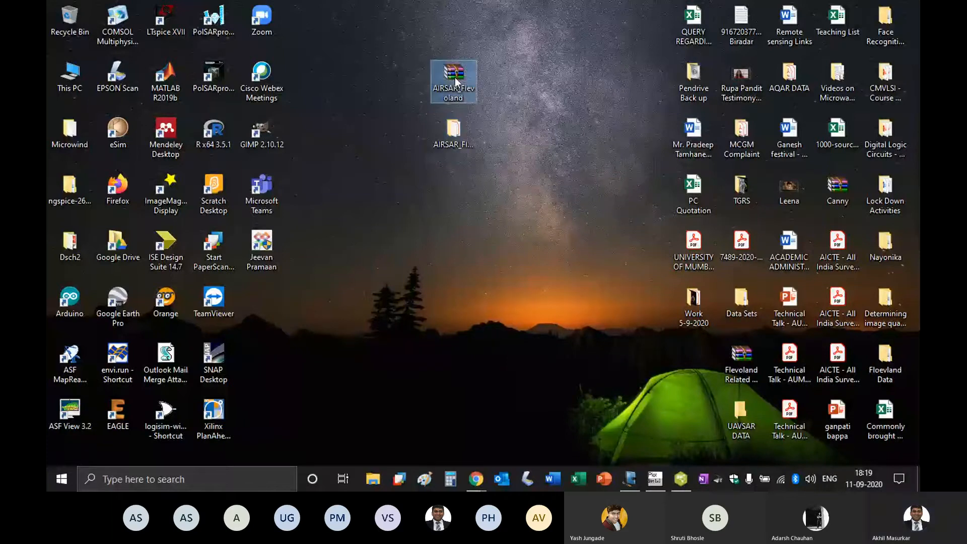
pyautogui.press('Delete')
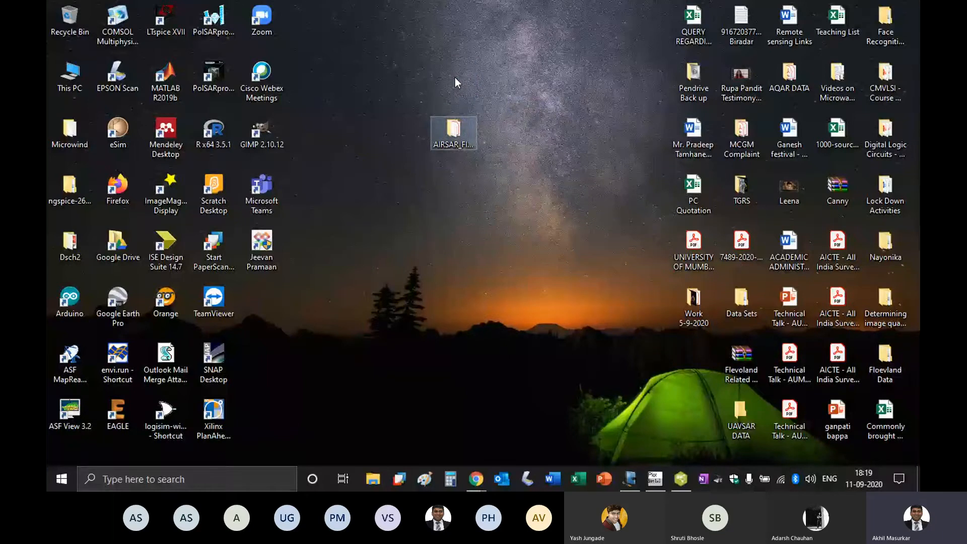
# Open AIRSAR_Flevoland_readme from the extracted folder, examine the dataset's format, size and Pauli image, and minimize the open windows.
pyautogui.doubleClick(454, 129)
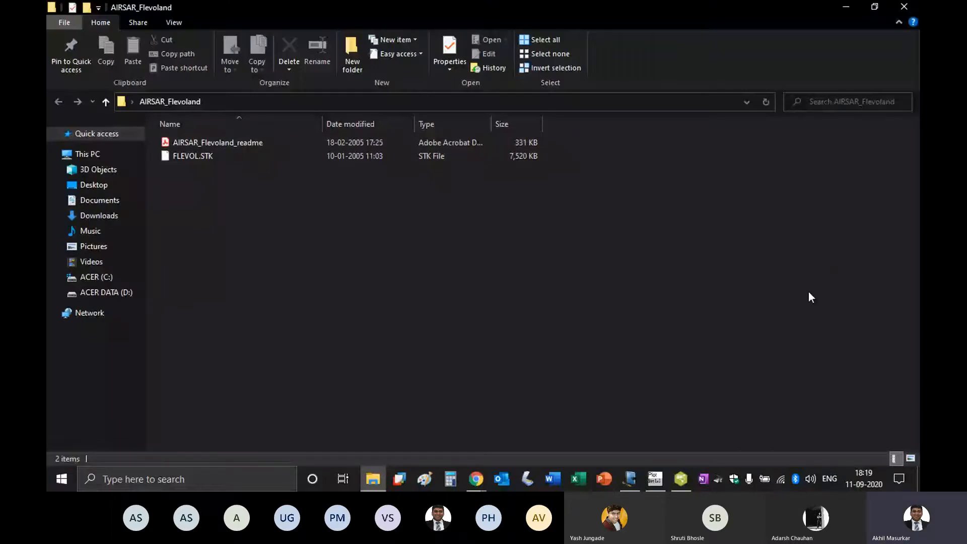
pyautogui.doubleClick(256, 145)
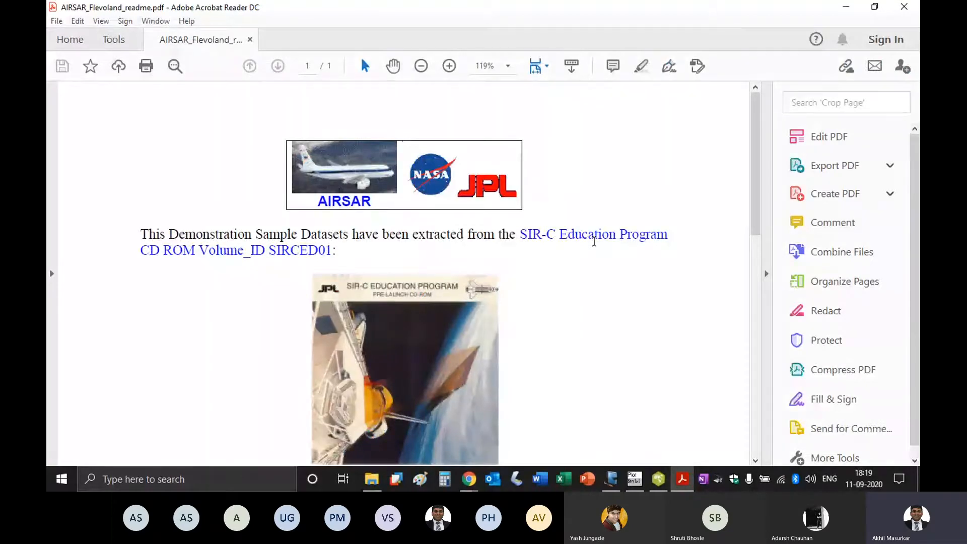
pyautogui.scroll(-3, 596, 244)
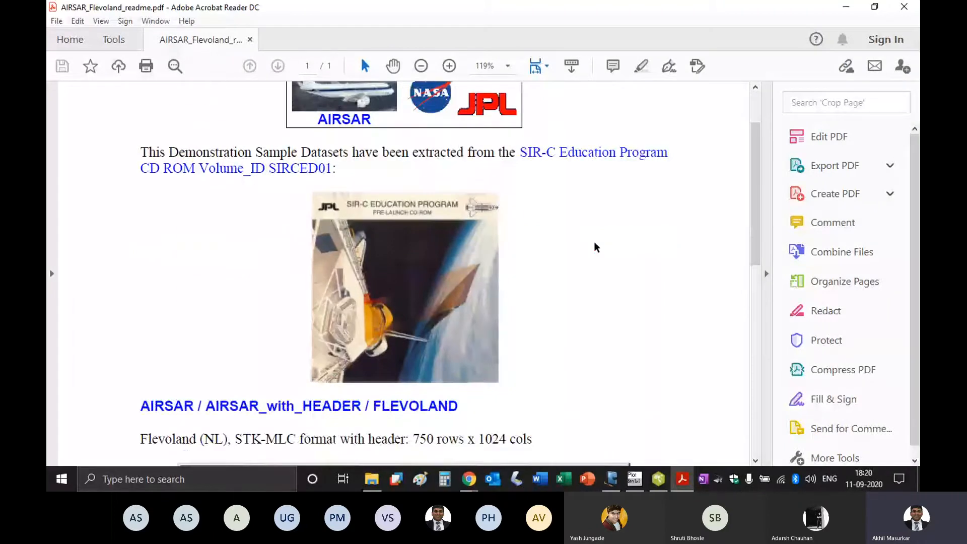
pyautogui.scroll(-10, 595, 247)
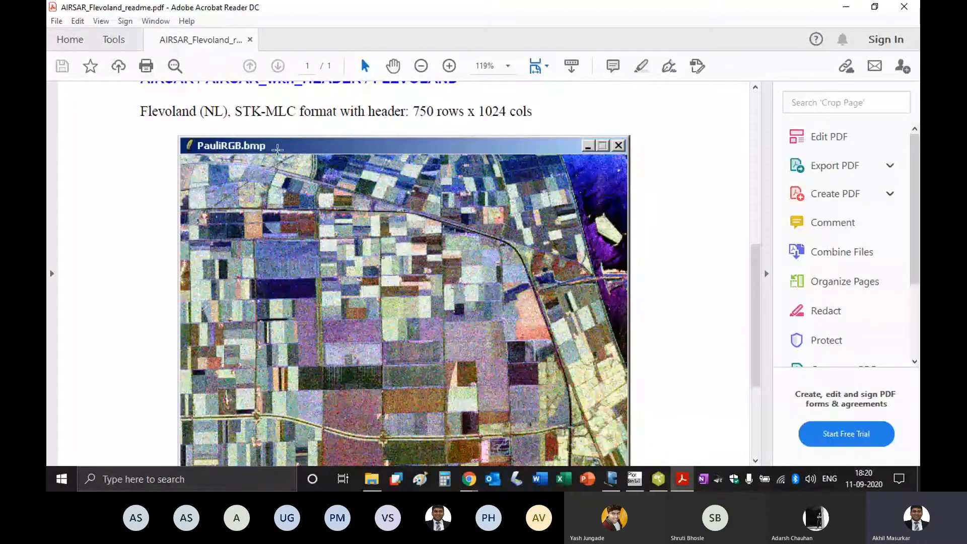
pyautogui.scroll(3, 278, 149)
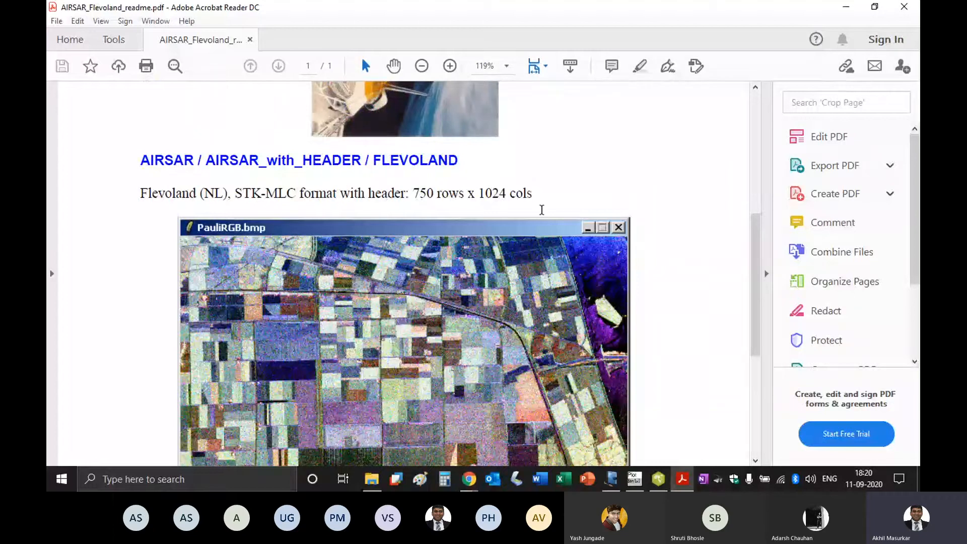
pyautogui.scroll(-8, 404, 439)
pyautogui.scroll(20, 482, 224)
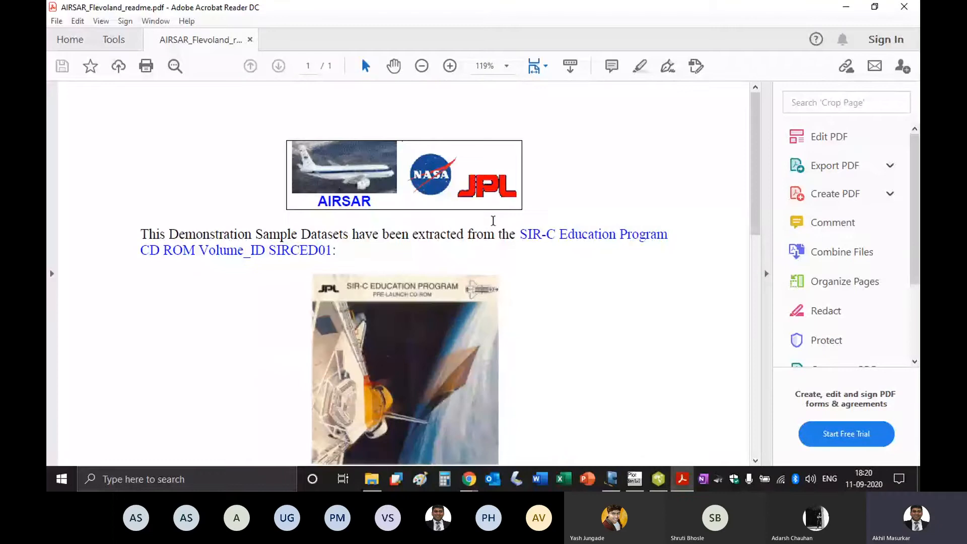
pyautogui.scroll(-5, 495, 229)
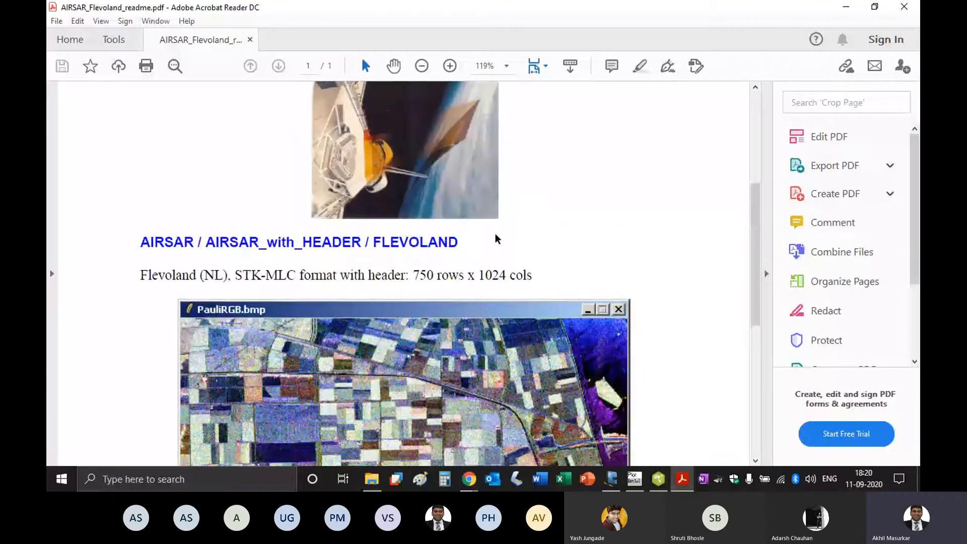
pyautogui.scroll(-3, 496, 239)
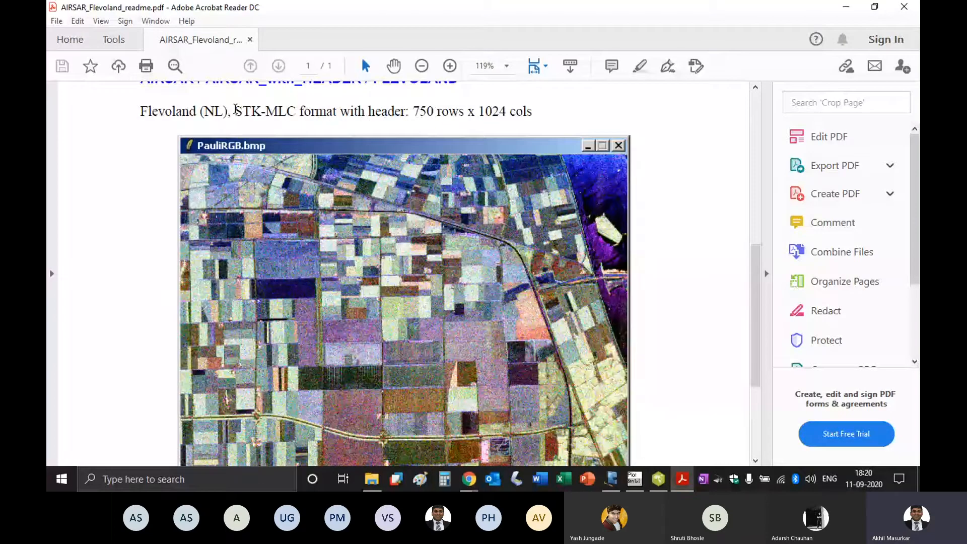
pyautogui.moveTo(236, 108); pyautogui.dragTo(391, 112)
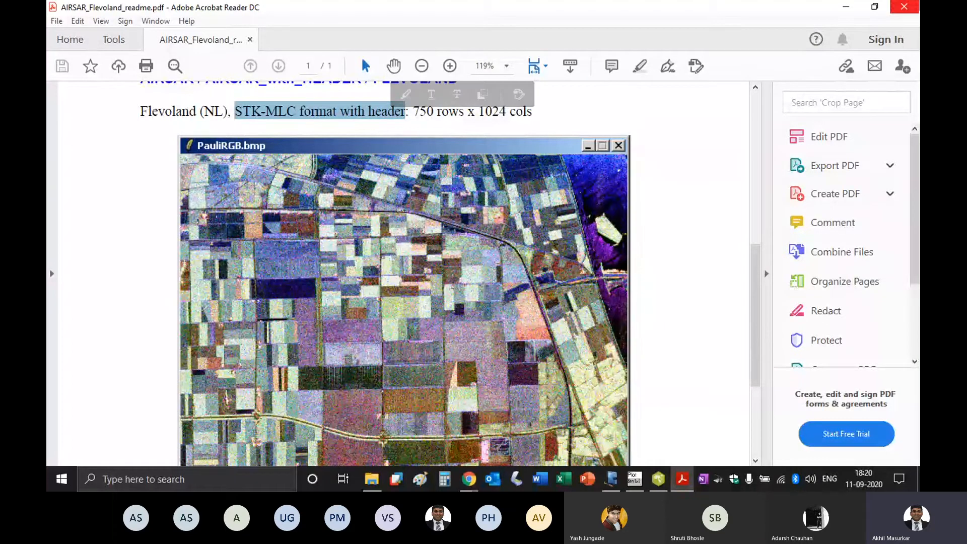
pyautogui.click(847, 7)
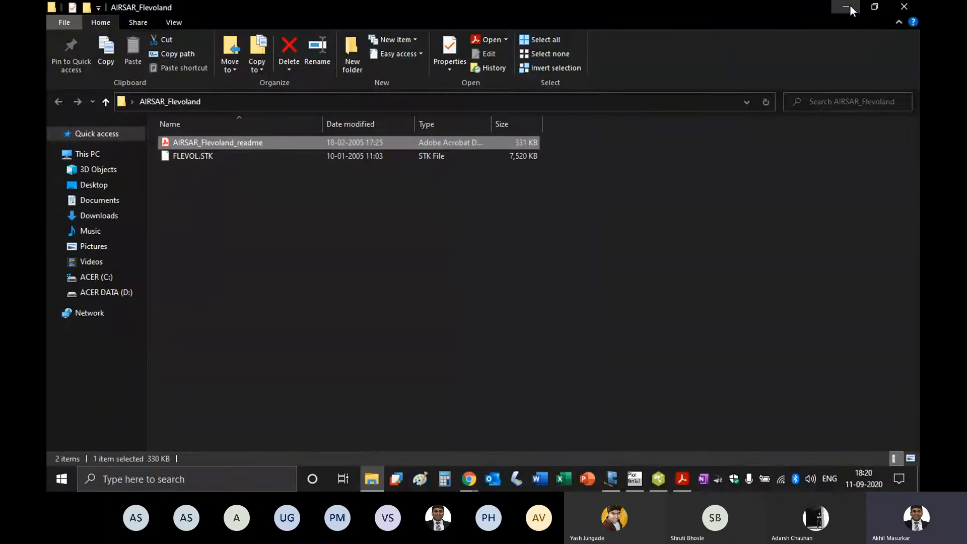
pyautogui.click(850, 6)
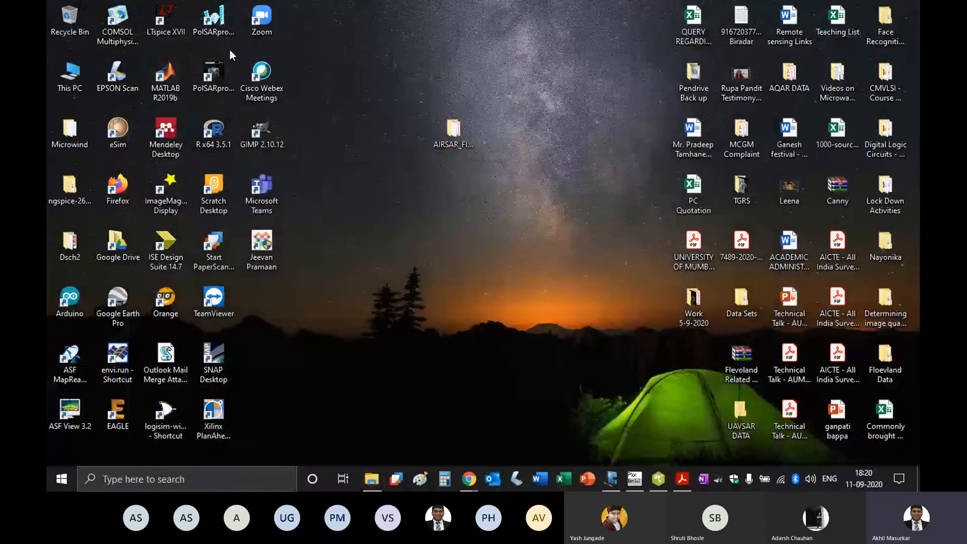
# Switch to PolSARpro v5.0 and reset its processing session.
pyautogui.click(655, 484)
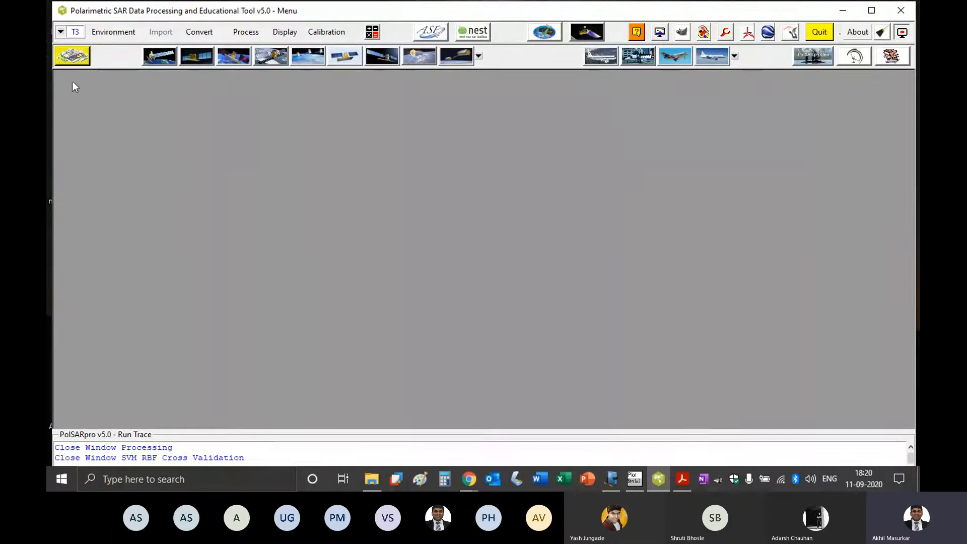
pyautogui.click(80, 65)
pyautogui.click(80, 65)
pyautogui.click(81, 66)
pyautogui.click(83, 75)
# Set the environment's main input directory to the AIRSAR_Flevoland folder on the Desktop, save it, and accept it without existing data files.
pyautogui.click(114, 34)
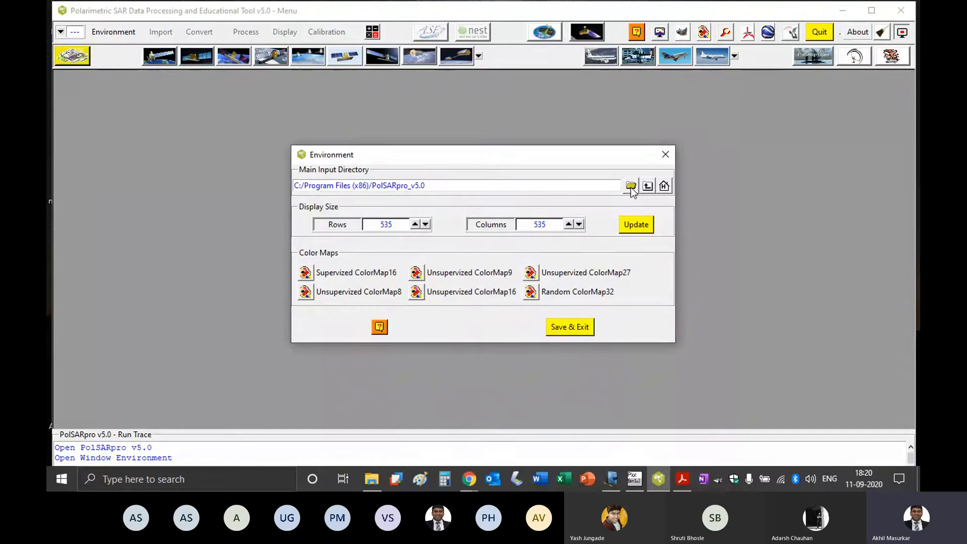
pyautogui.click(632, 187)
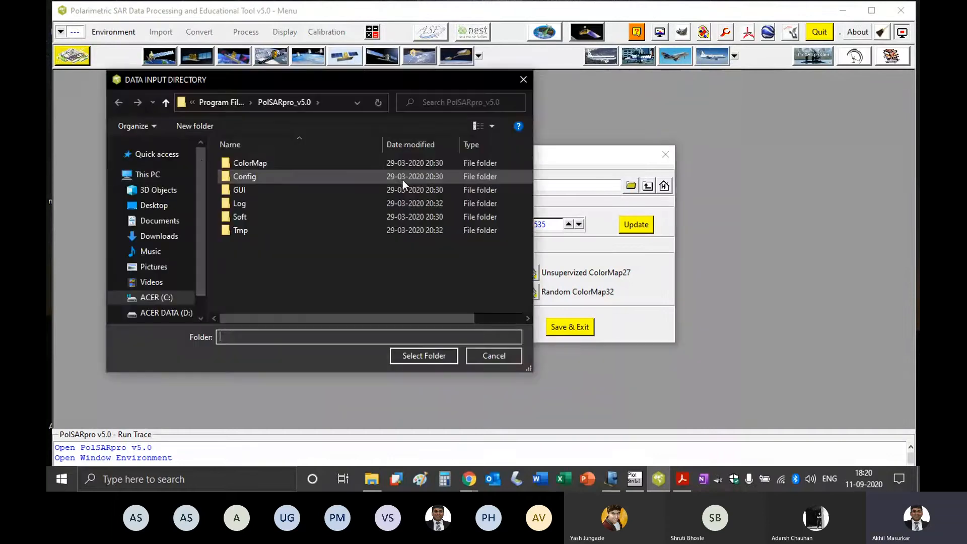
pyautogui.click(160, 210)
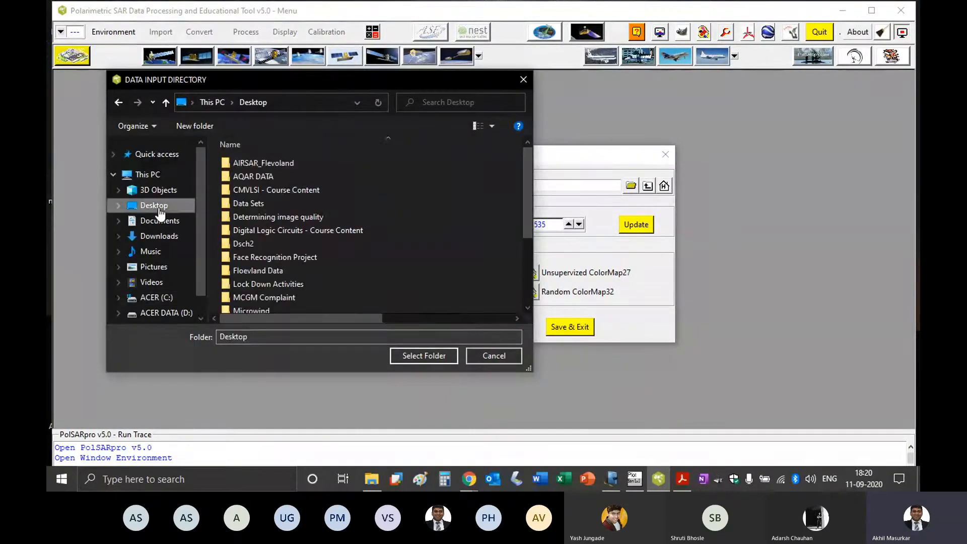
pyautogui.doubleClick(279, 162)
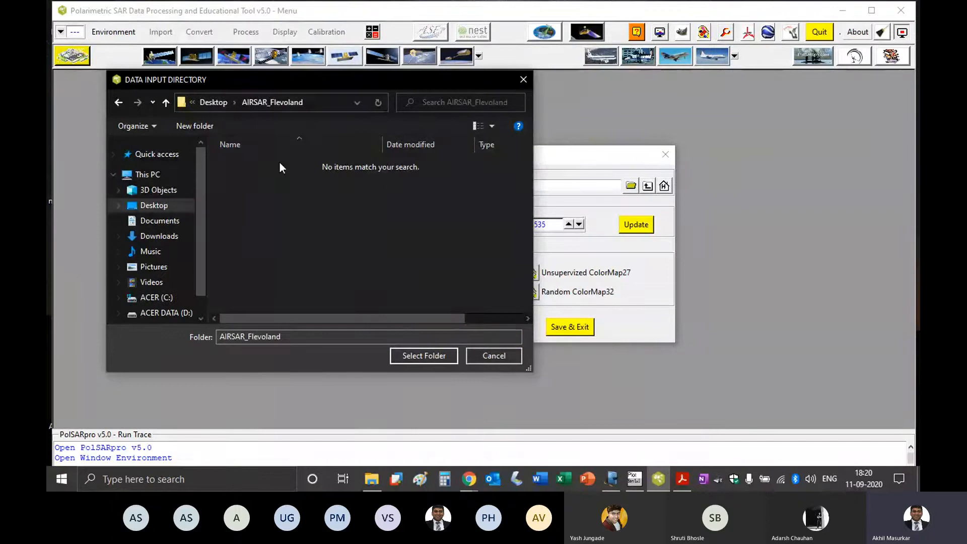
pyautogui.click(200, 101)
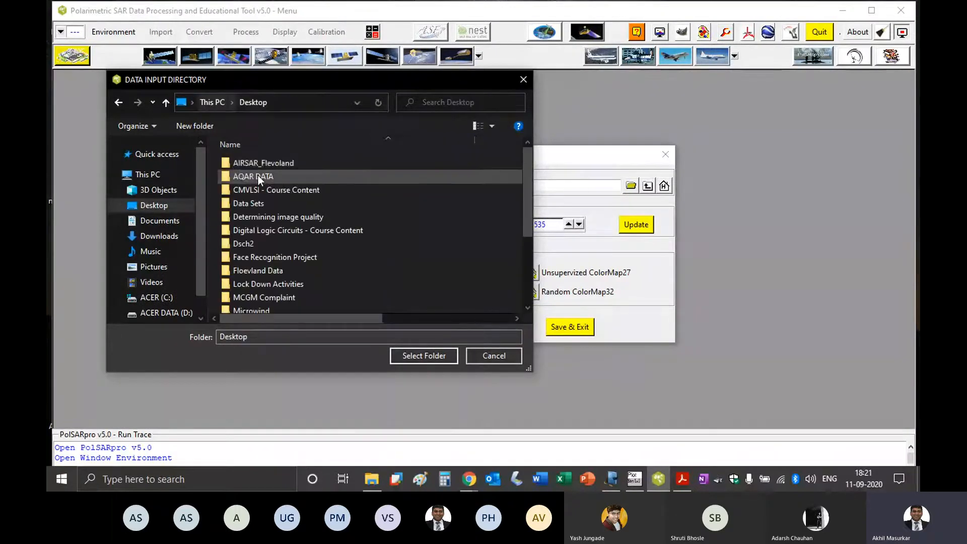
pyautogui.click(270, 164)
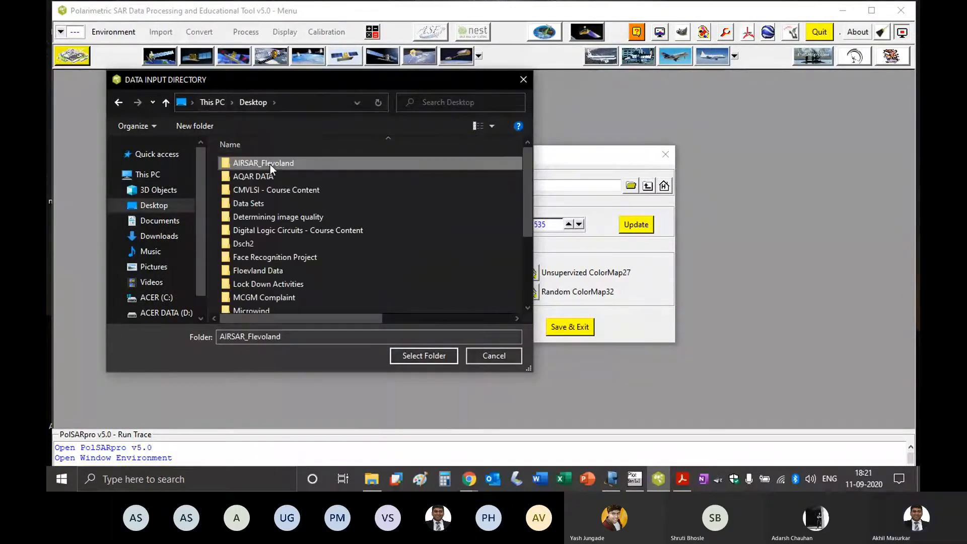
pyautogui.click(424, 356)
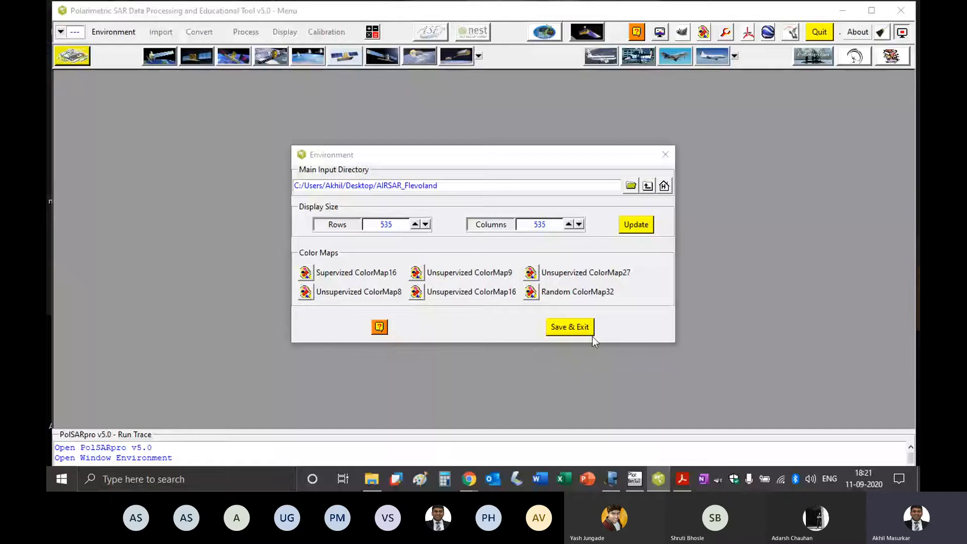
pyautogui.click(567, 327)
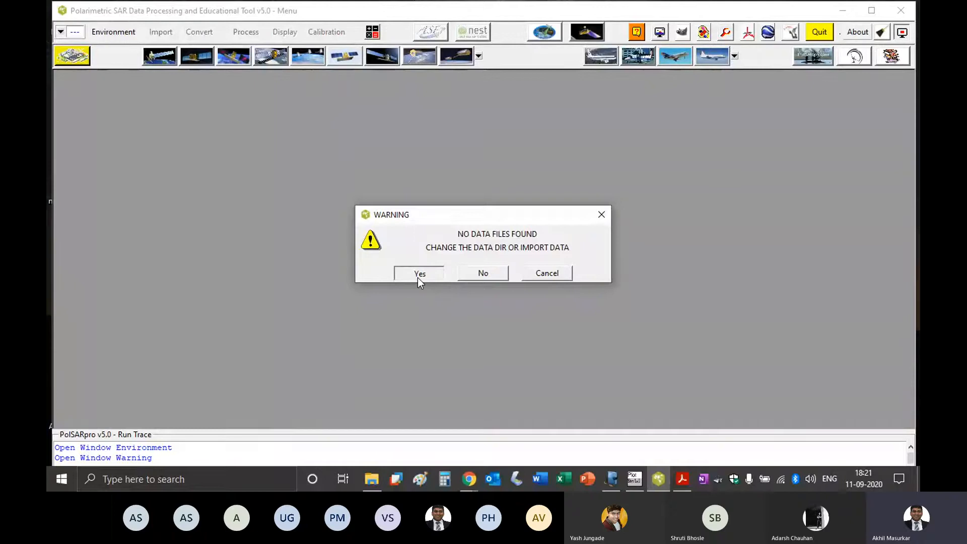
pyautogui.click(418, 274)
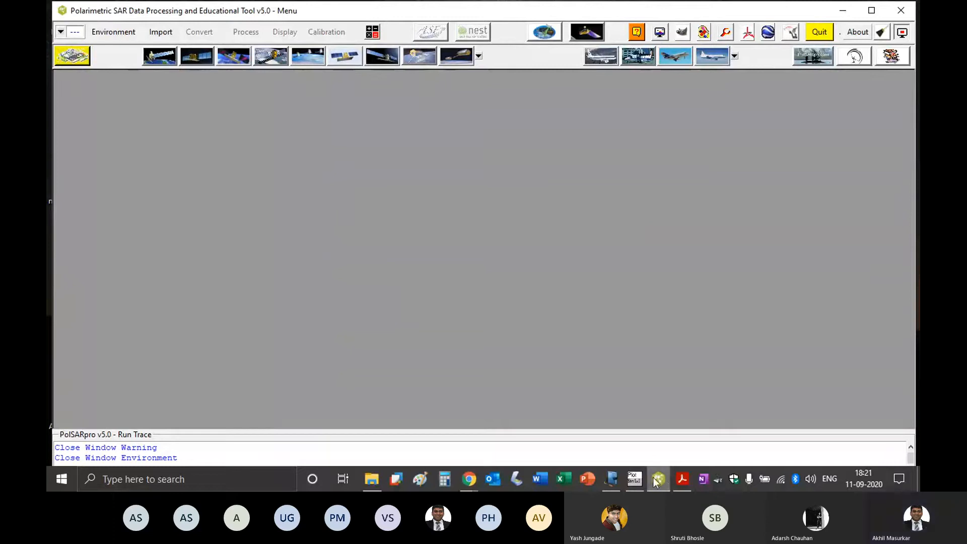
# Review the workflow sketch in Windows Journal, return to PolSARpro, and start an AIRSAR sensor import with the v3.56 (prior to 1993) processor.
pyautogui.click(614, 484)
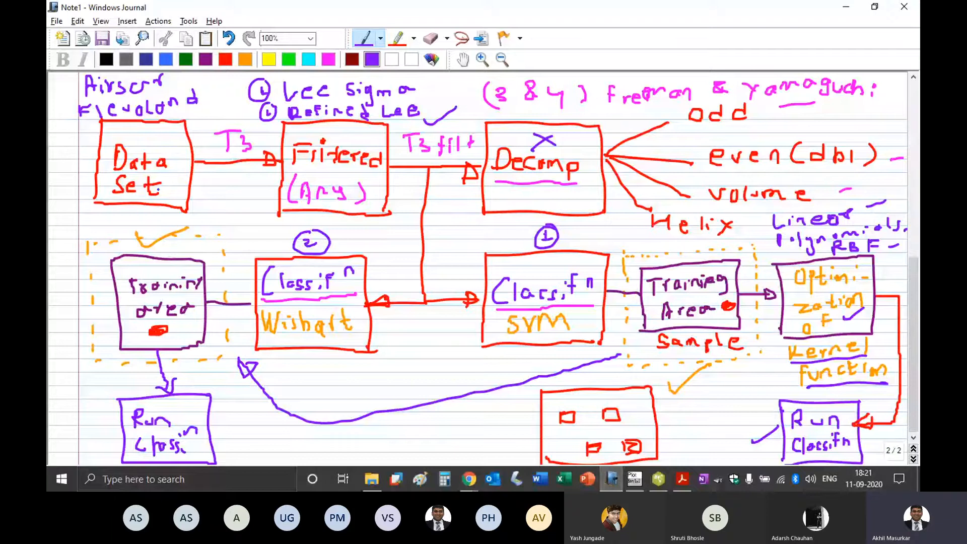
pyautogui.hotkey('alt', 'Tab')
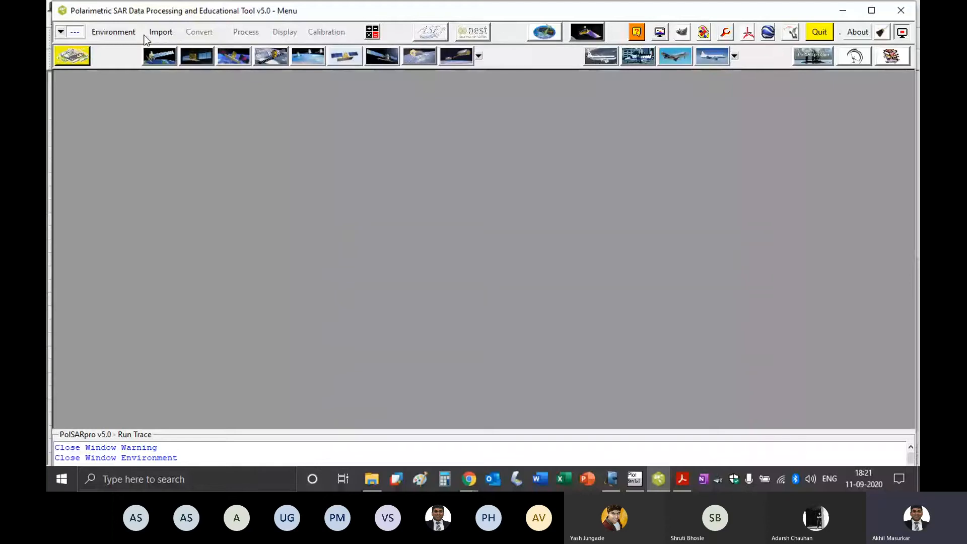
pyautogui.click(168, 35)
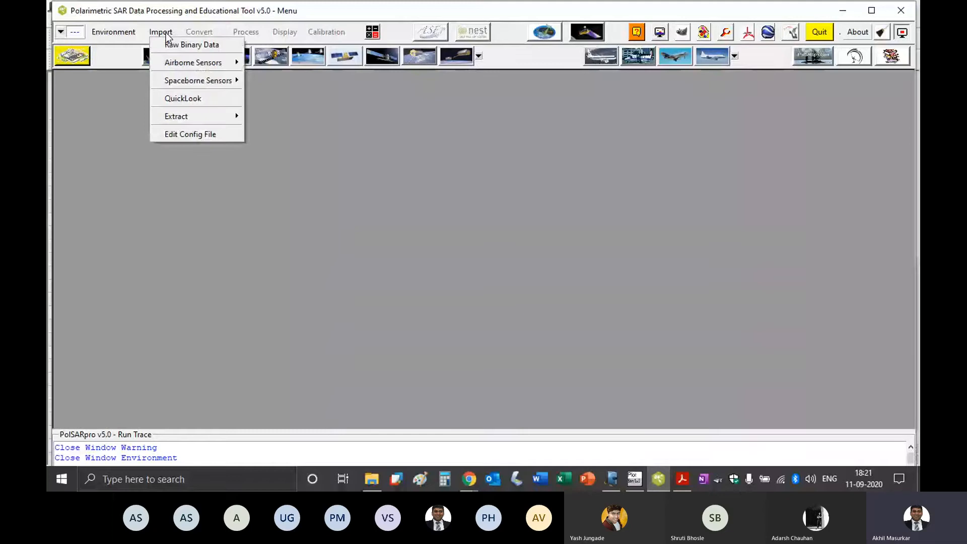
pyautogui.moveTo(176, 64)
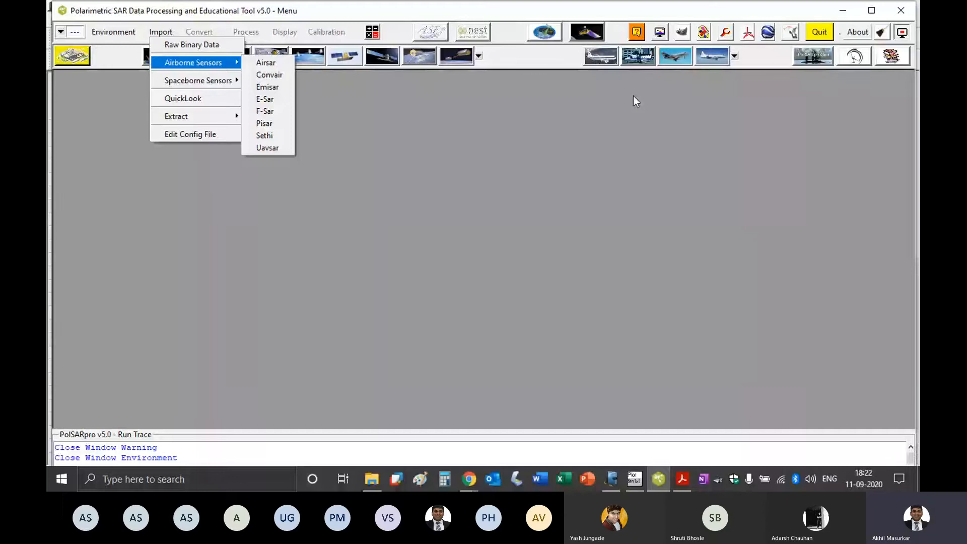
pyautogui.click(280, 65)
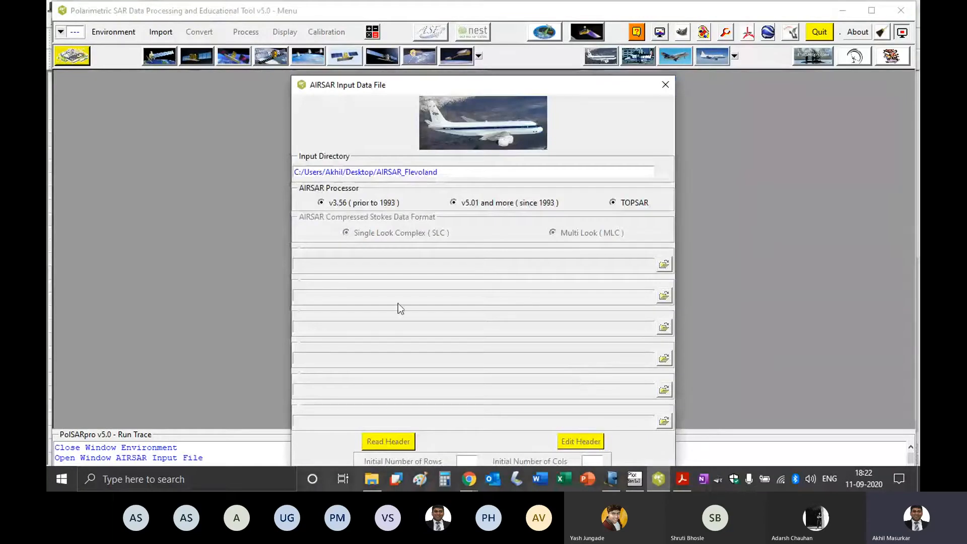
pyautogui.click(346, 207)
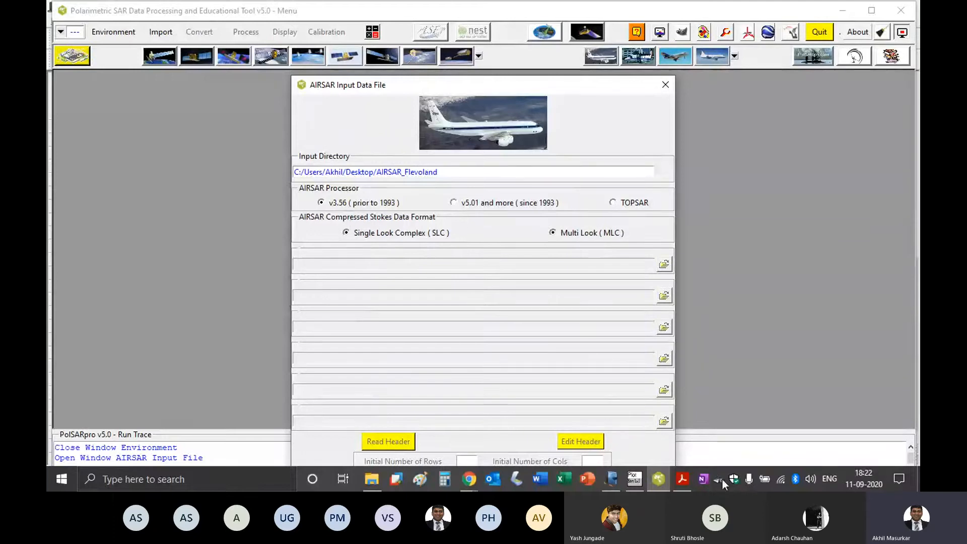
# Check the data format in AIRSAR_Flevoland_readme and set the AIRSAR compressed Stokes data format to Multi Look (MLC).
pyautogui.moveTo(688, 489)
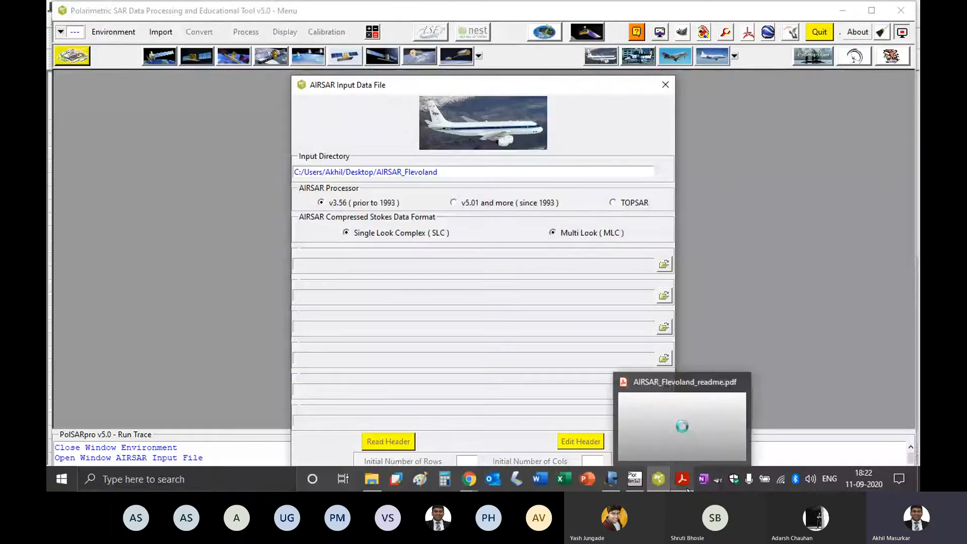
pyautogui.click(689, 489)
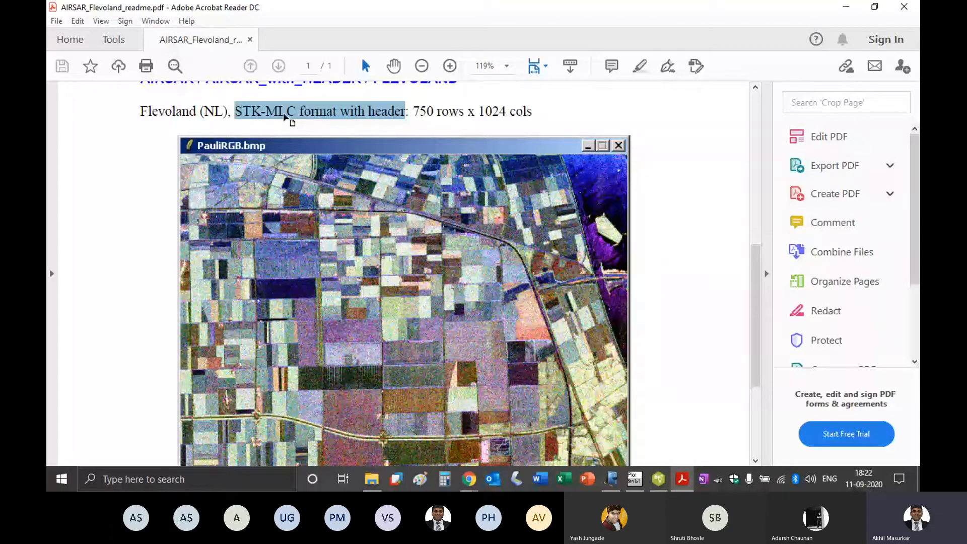
pyautogui.click(836, 11)
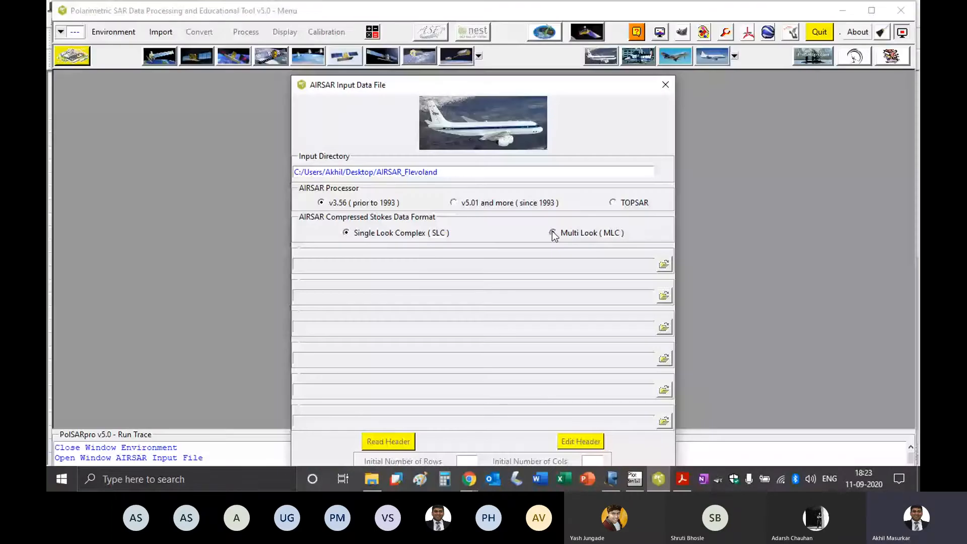
pyautogui.click(554, 233)
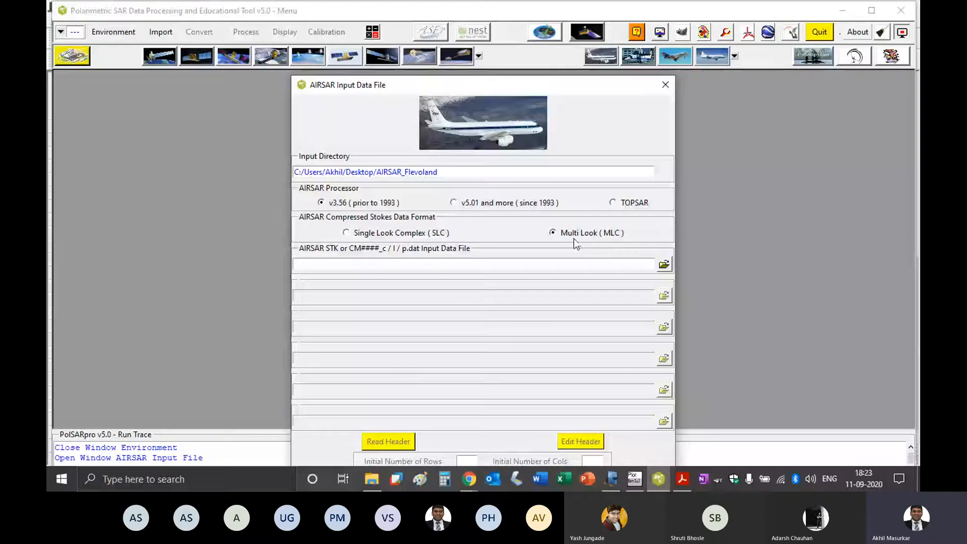
# Load FLEVOL.STK from the AIRSAR_Flevoland folder as the input data file, read its header, and dismiss the extraction advice.
pyautogui.click(665, 267)
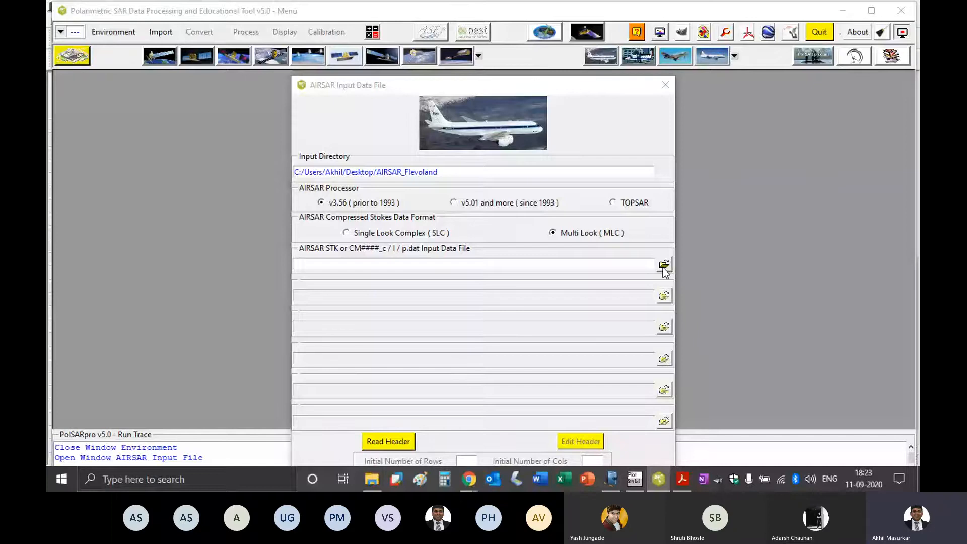
pyautogui.click(264, 165)
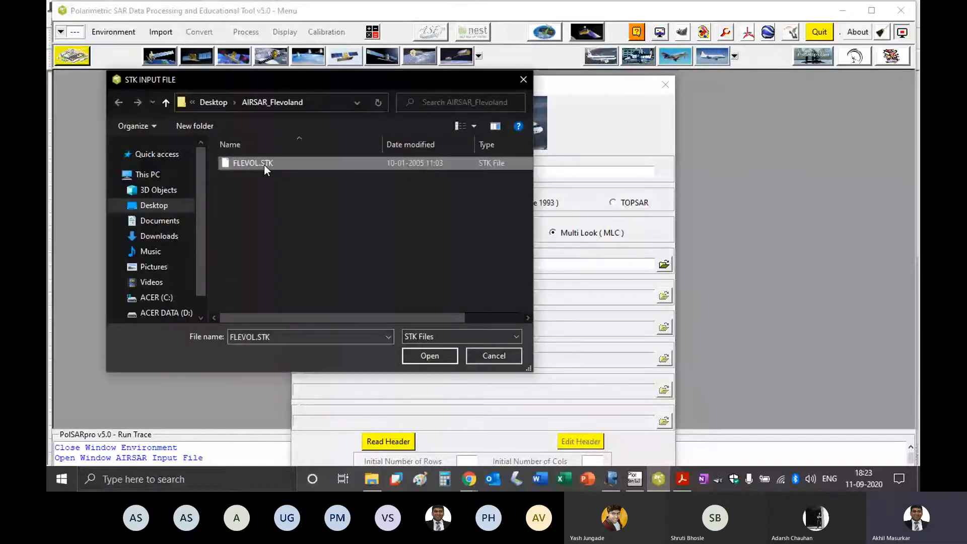
pyautogui.click(442, 358)
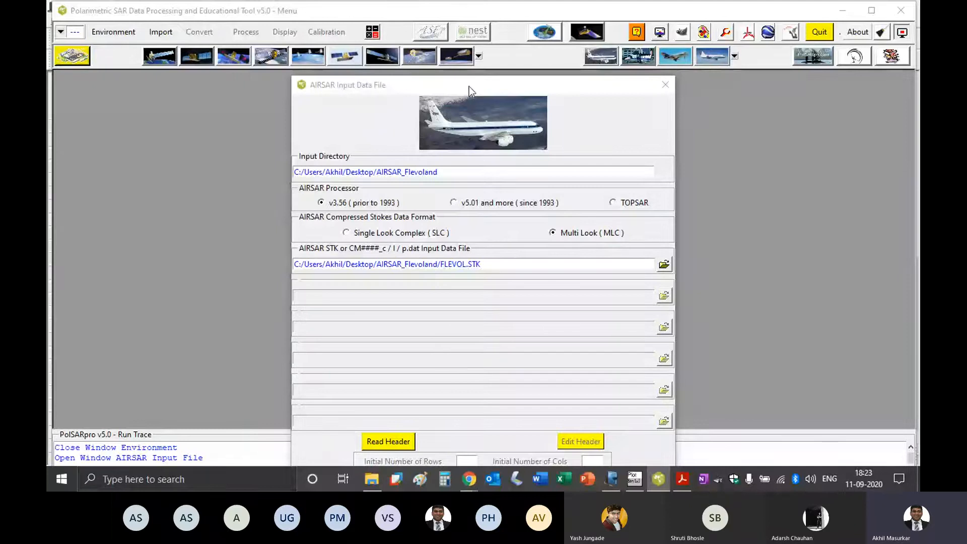
pyautogui.click(608, 87)
pyautogui.moveTo(607, 86); pyautogui.dragTo(560, 17)
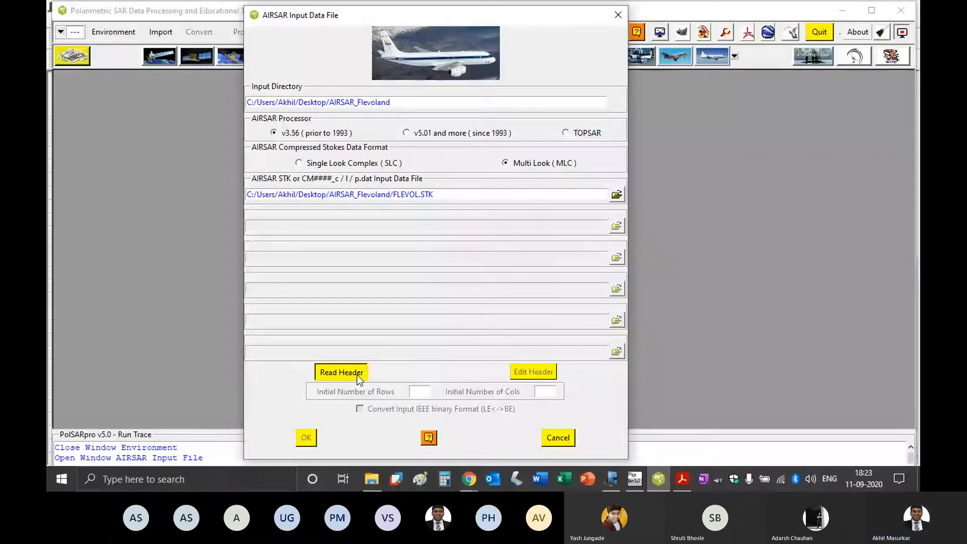
pyautogui.click(358, 376)
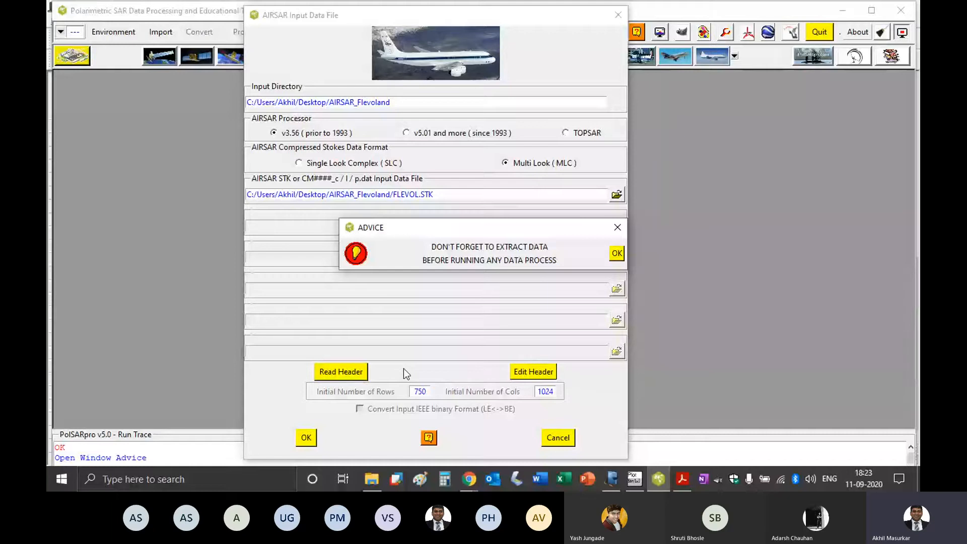
pyautogui.click(617, 253)
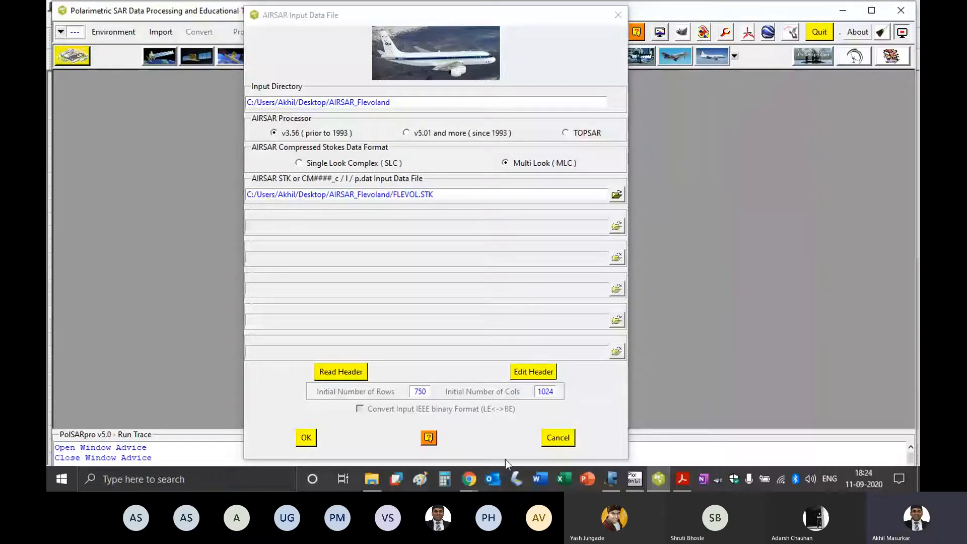
# Examine the row and column size and Pauli image in AIRSAR_Flevoland_readme, return to PolSARpro, and accept the AIRSAR input file.
pyautogui.click(679, 482)
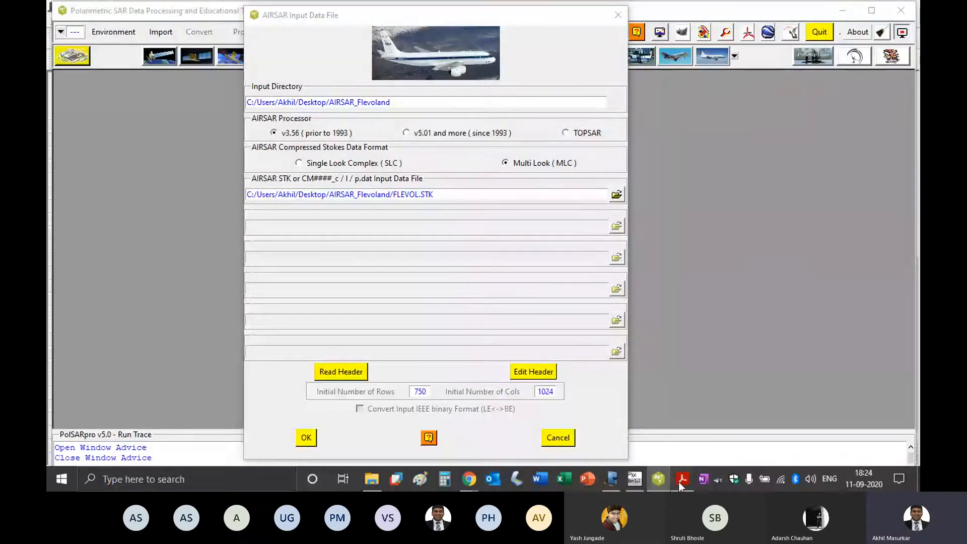
pyautogui.click(679, 482)
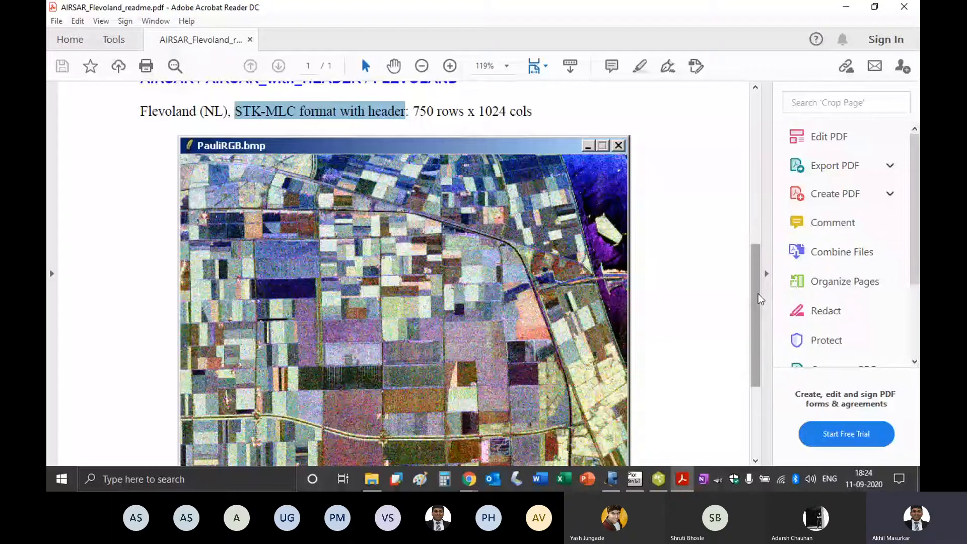
pyautogui.click(767, 274)
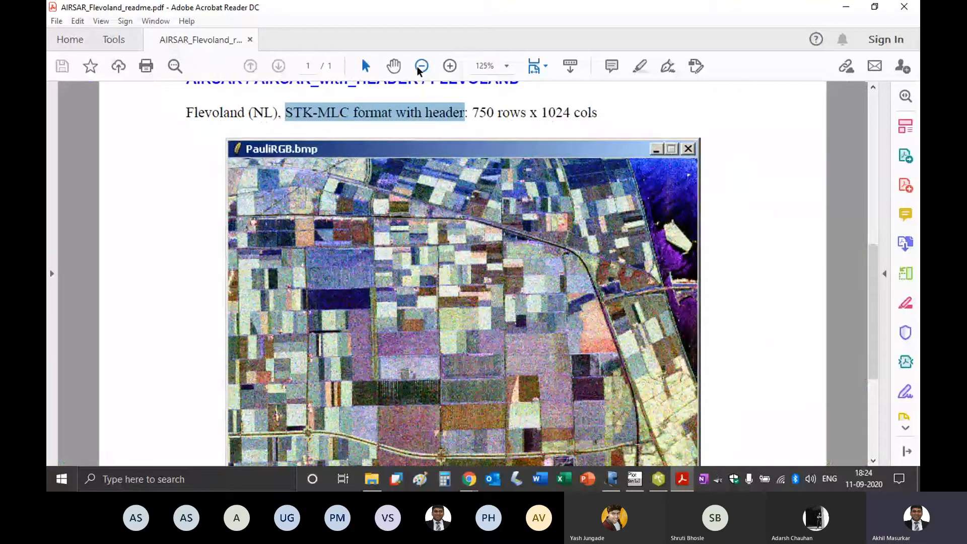
pyautogui.scroll(-3, 609, 264)
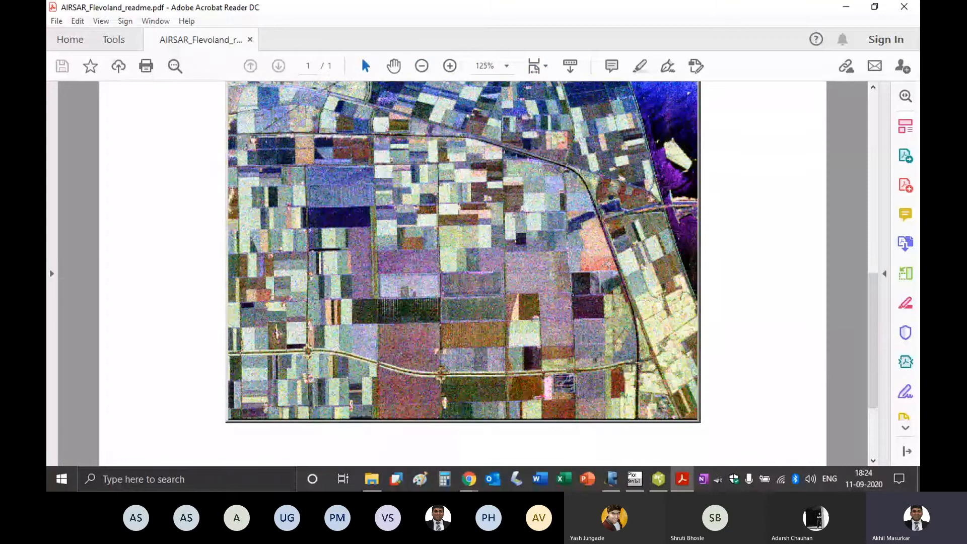
pyautogui.scroll(-1, 608, 264)
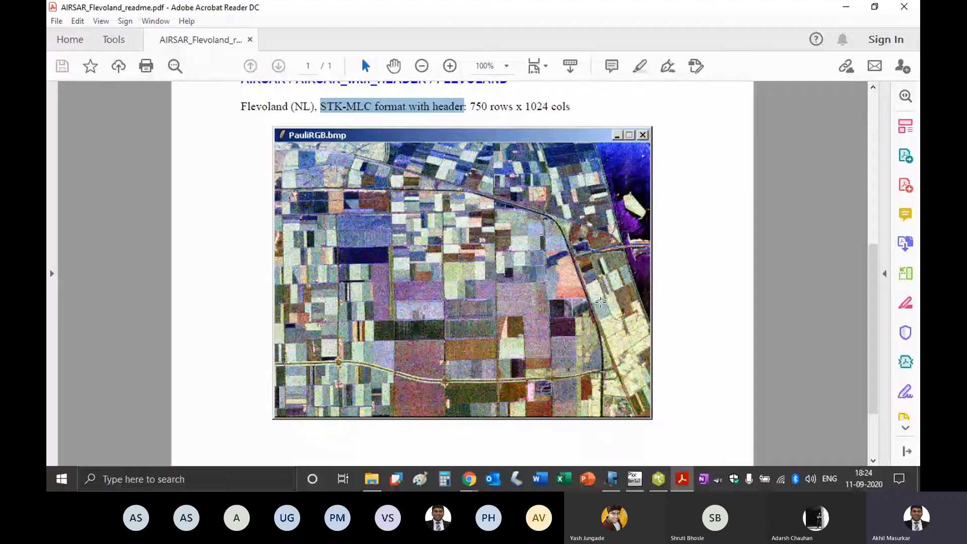
pyautogui.hotkey('alt', 'Tab')
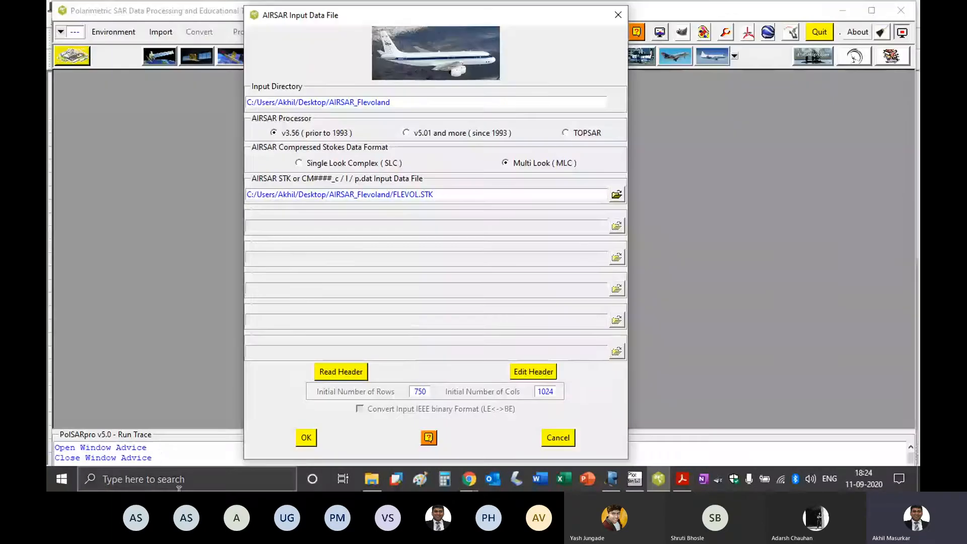
pyautogui.click(306, 437)
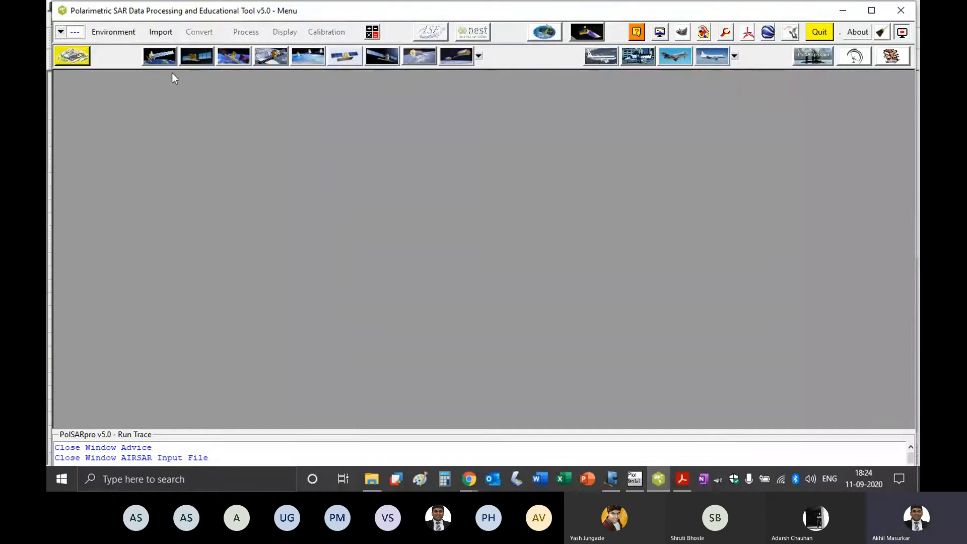
# Extract the imported data at full resolution as T3 coherency elements, creating the T3 directory inside AIRSAR_Flevoland.
pyautogui.click(169, 33)
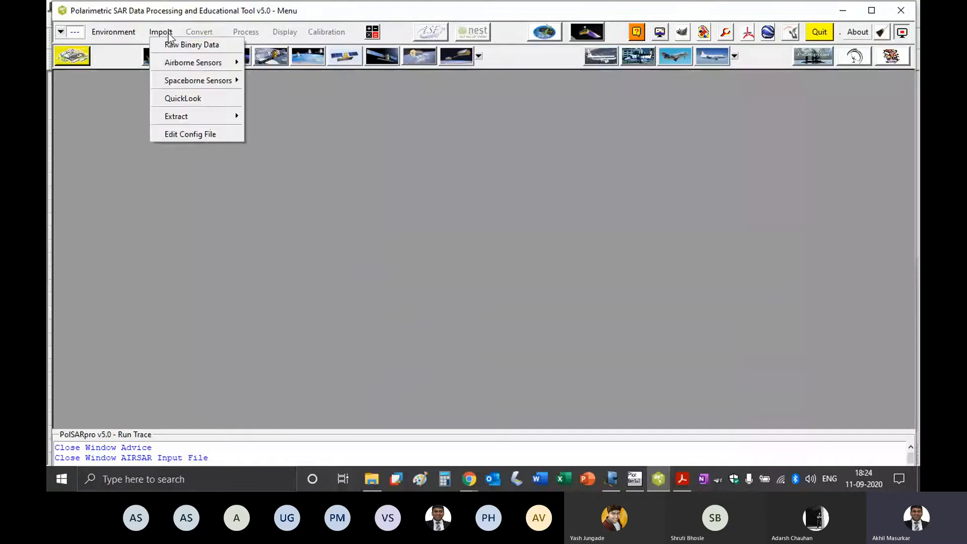
pyautogui.moveTo(210, 117)
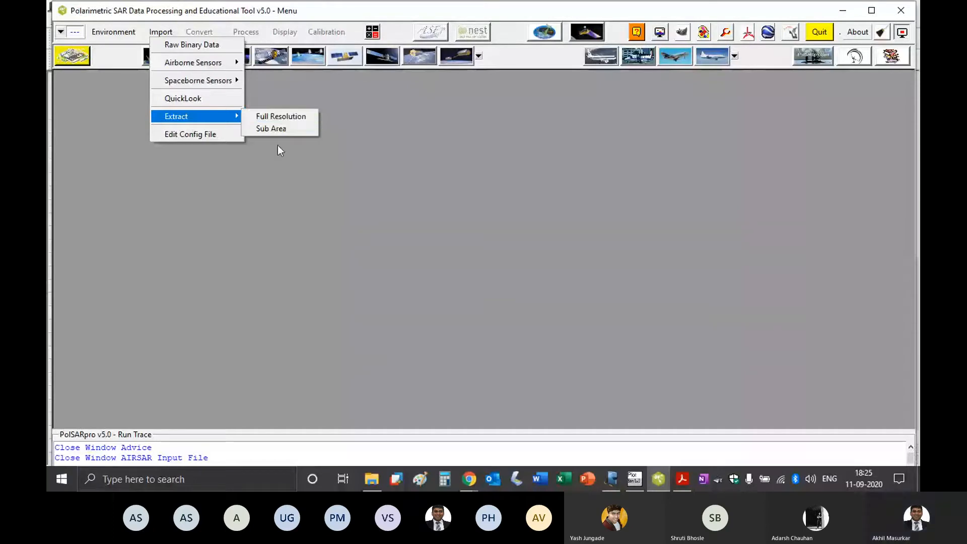
pyautogui.click(301, 116)
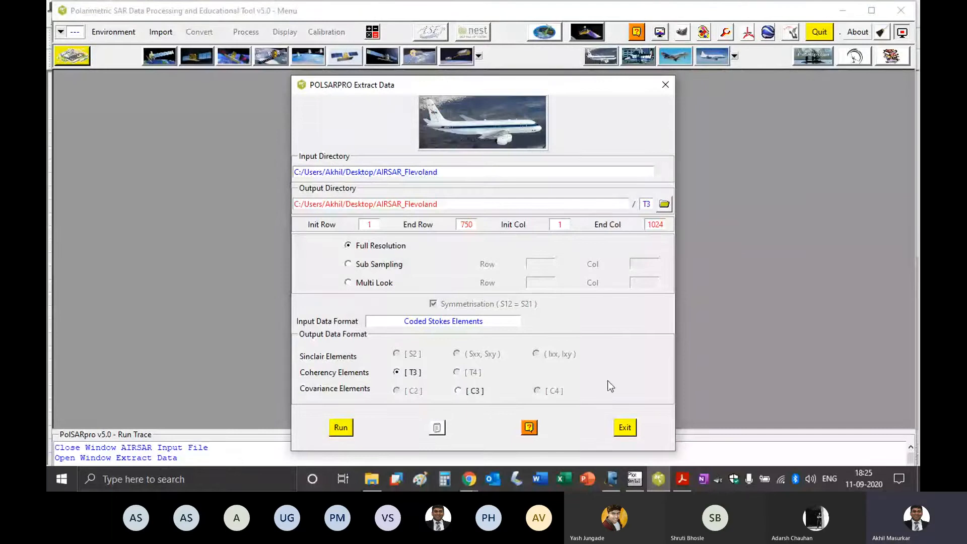
pyautogui.click(382, 285)
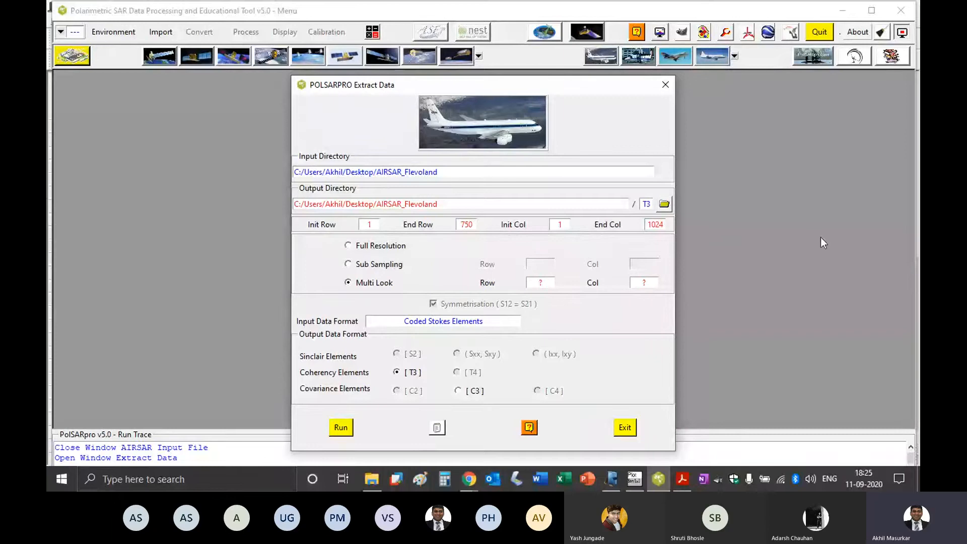
pyautogui.click(361, 247)
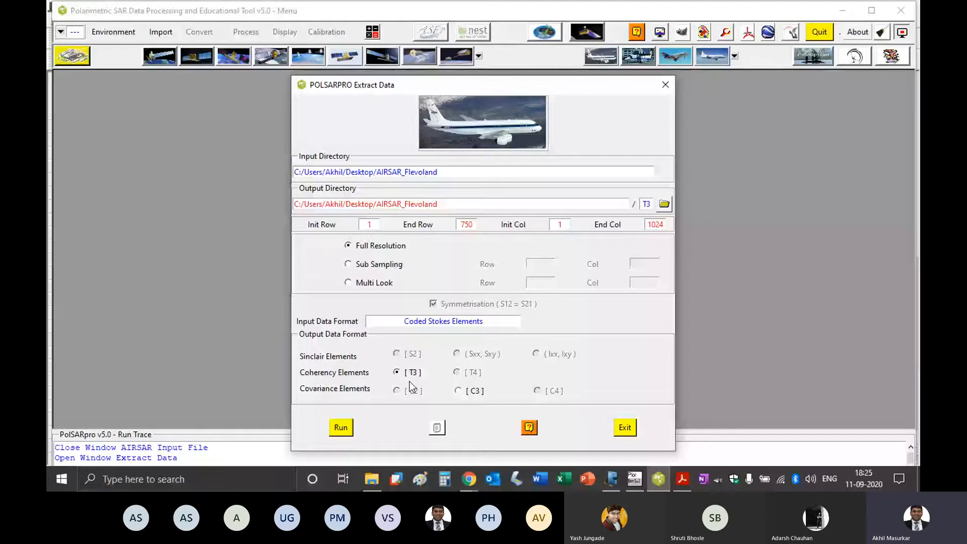
pyautogui.click(340, 429)
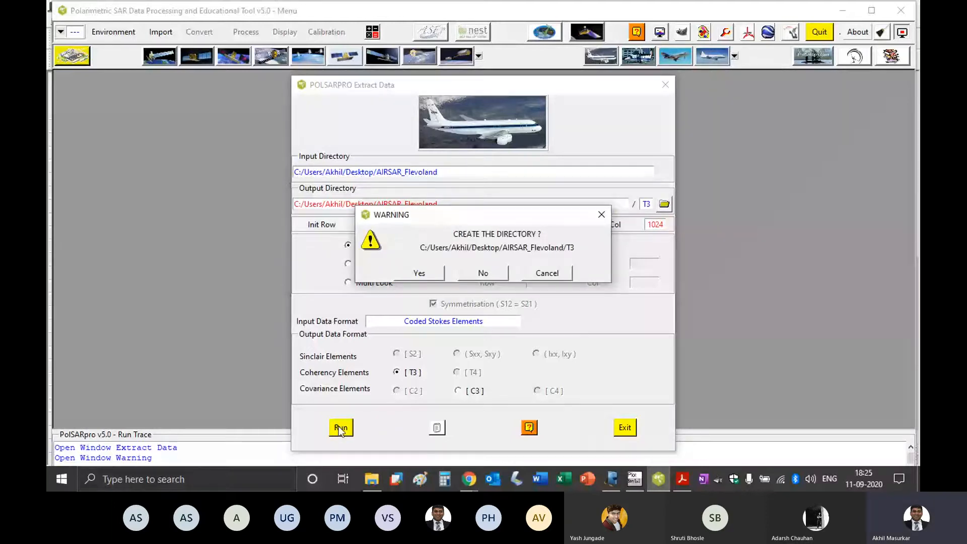
pyautogui.click(432, 277)
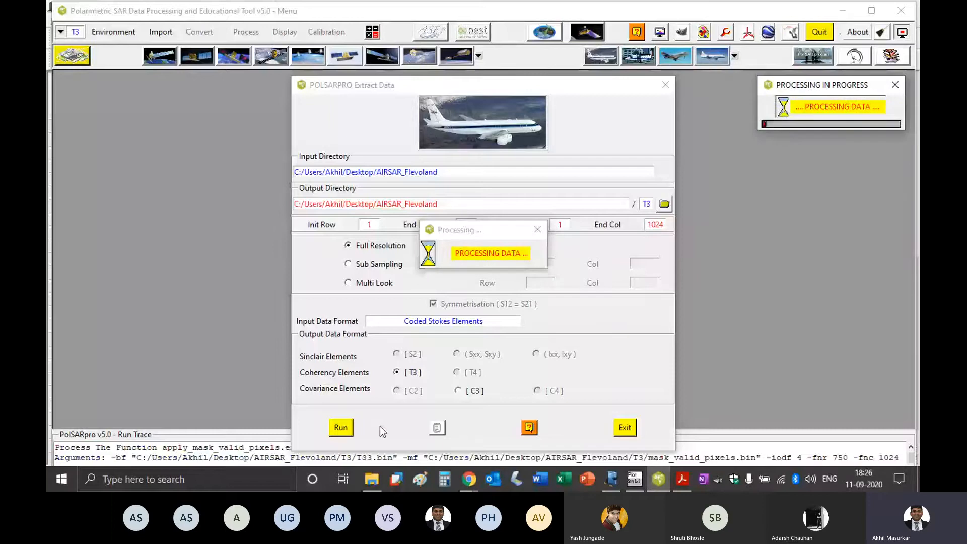
# Examine the extracted files in the AIRSAR_Flevoland T3 folder, sorted by date modified, and minimize File Explorer.
pyautogui.click(372, 479)
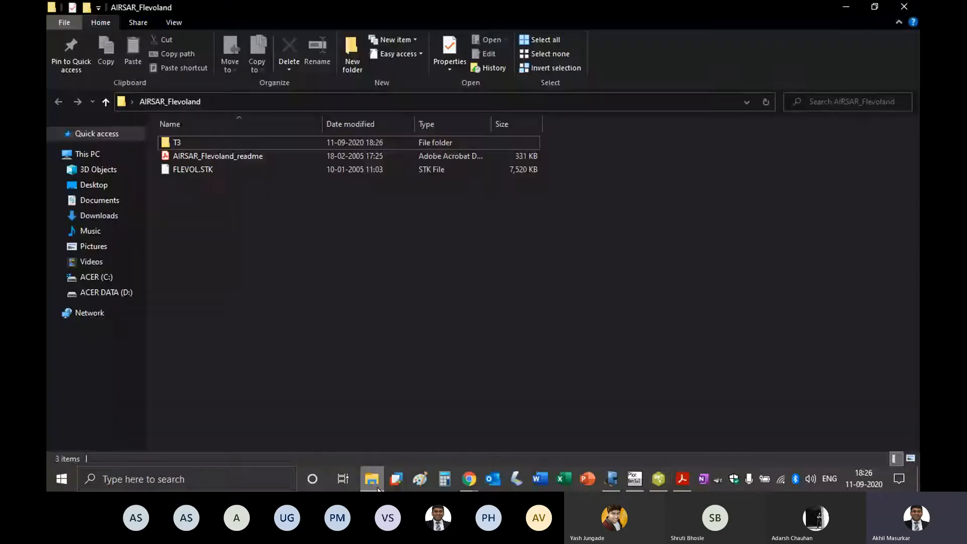
pyautogui.click(364, 129)
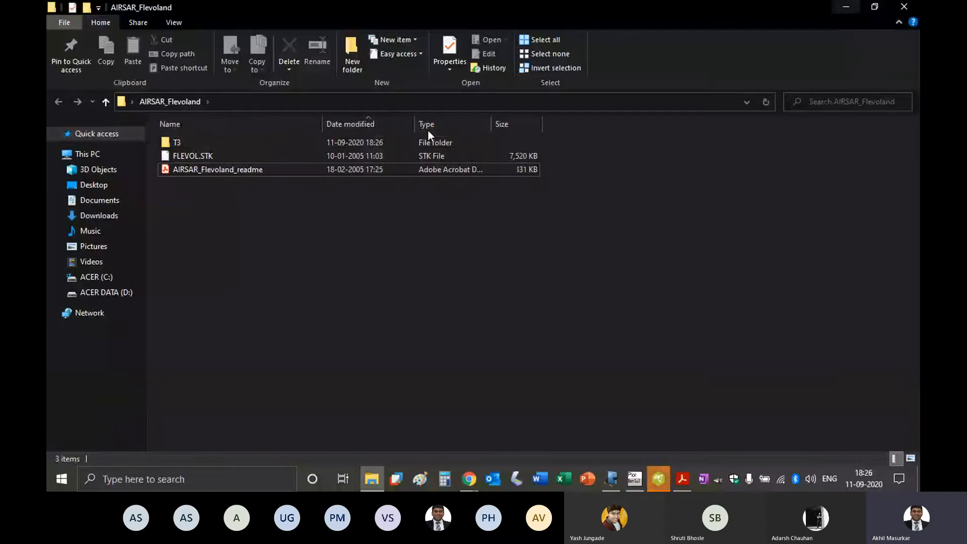
pyautogui.doubleClick(231, 143)
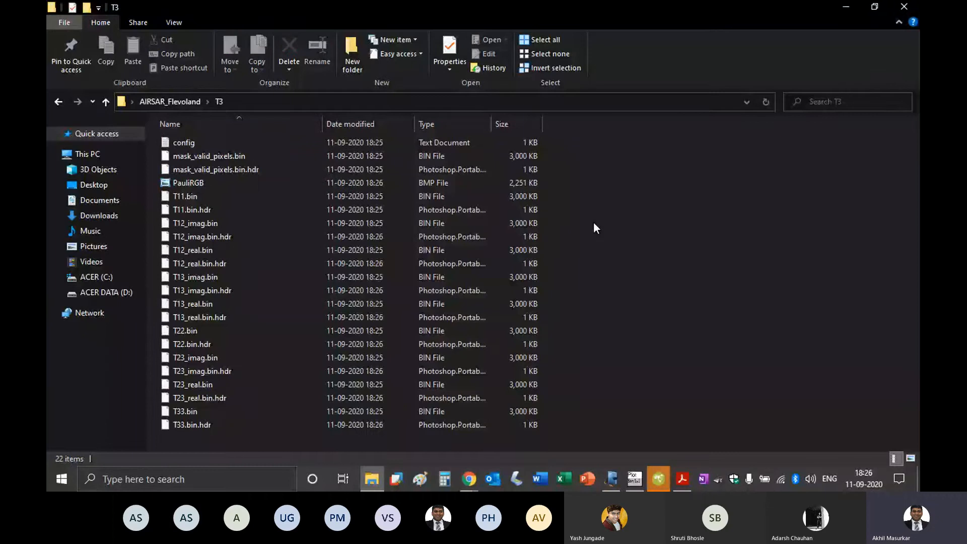
pyautogui.click(396, 121)
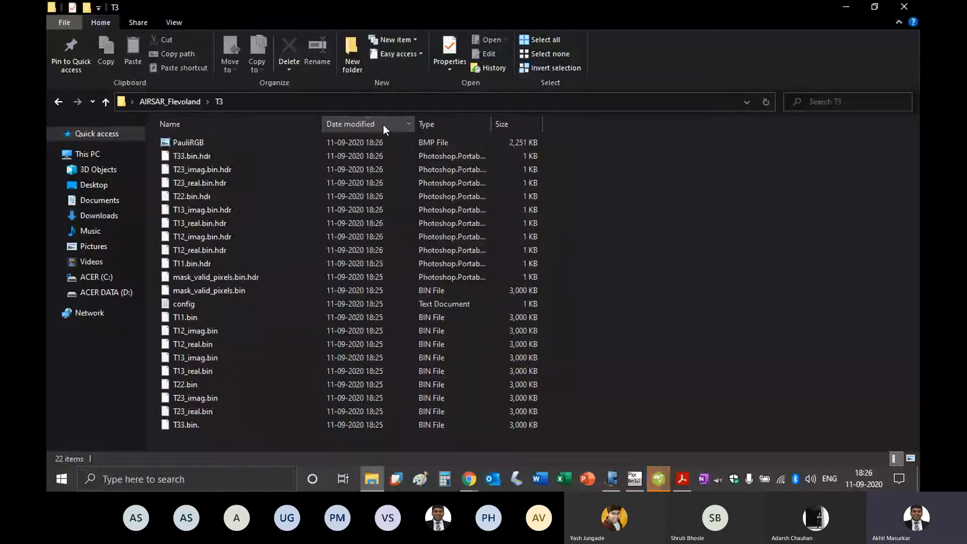
pyautogui.click(851, 11)
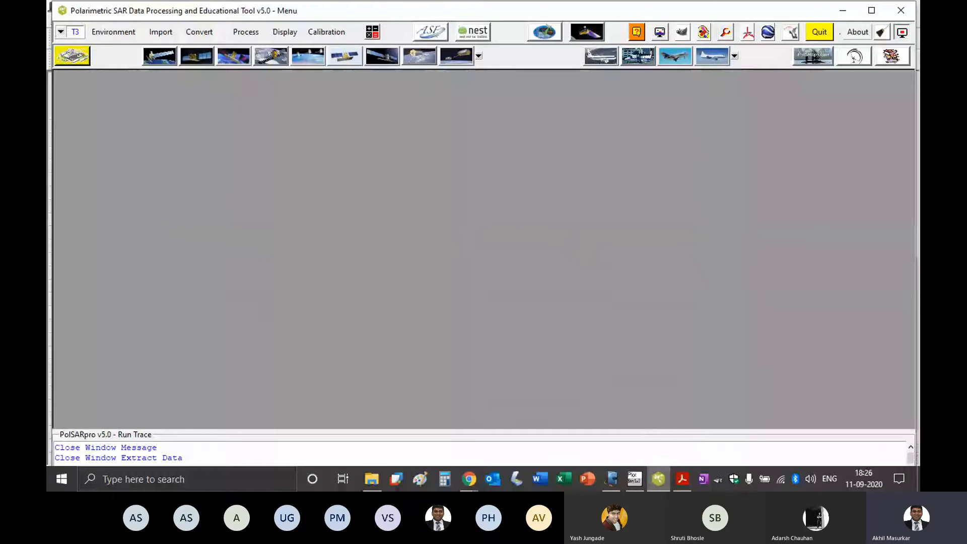
# Create the Pauli composition RGB file PauliRGB.bmp from the T3 directory, with automatic, independent channel contrast enhancement.
pyautogui.click(285, 32)
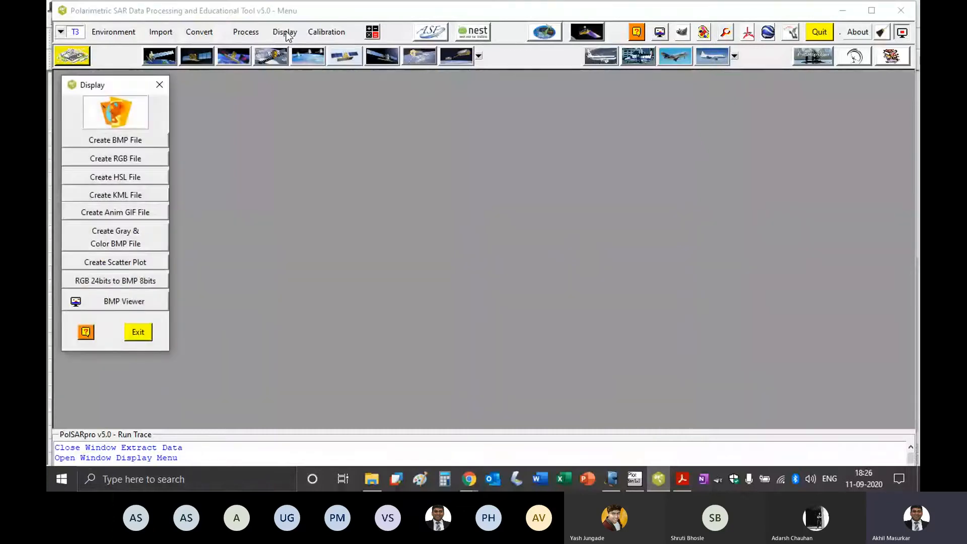
pyautogui.press('XF86MonBrightnessUp')
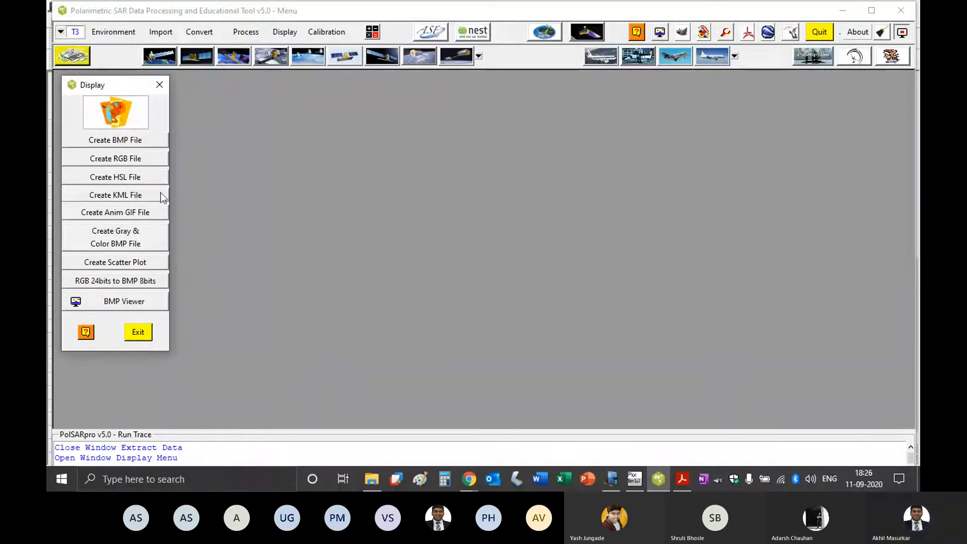
pyautogui.click(121, 159)
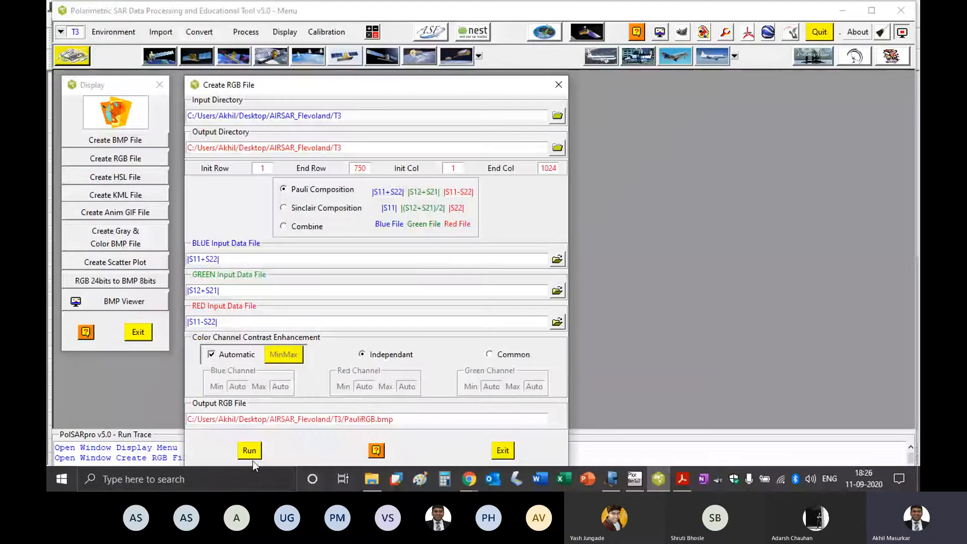
pyautogui.click(250, 453)
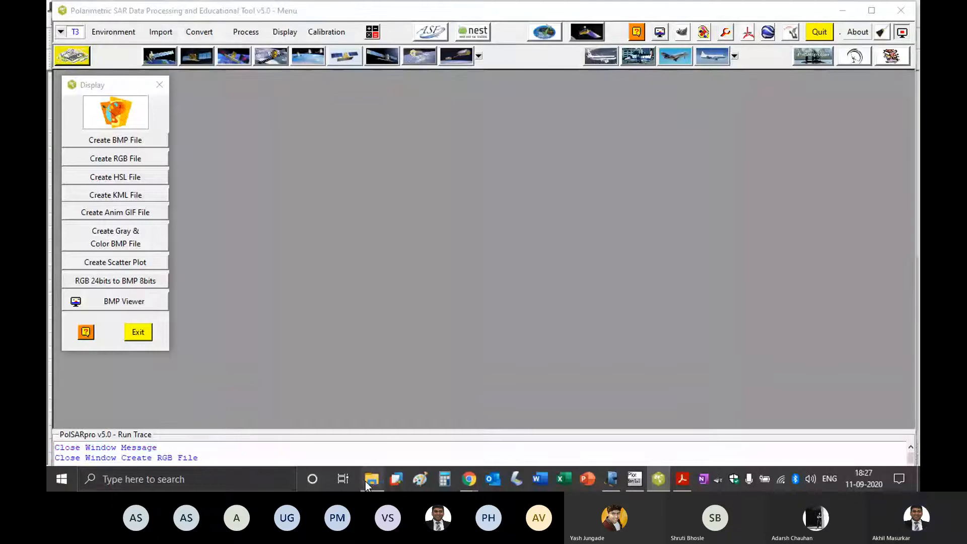
# Switch to File Explorer and view the PauliRGB image in the AIRSAR_Flevoland T3 folder.
pyautogui.click(365, 482)
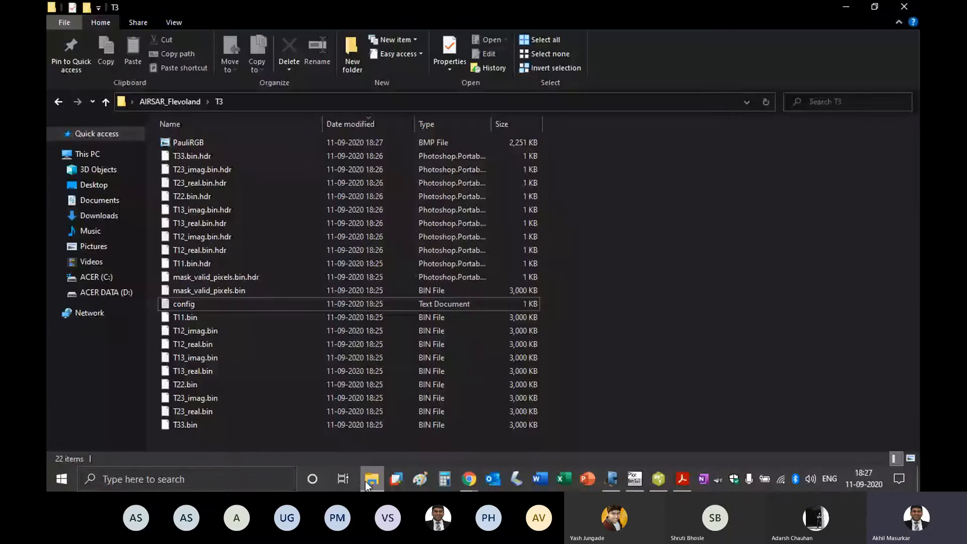
pyautogui.click(185, 144)
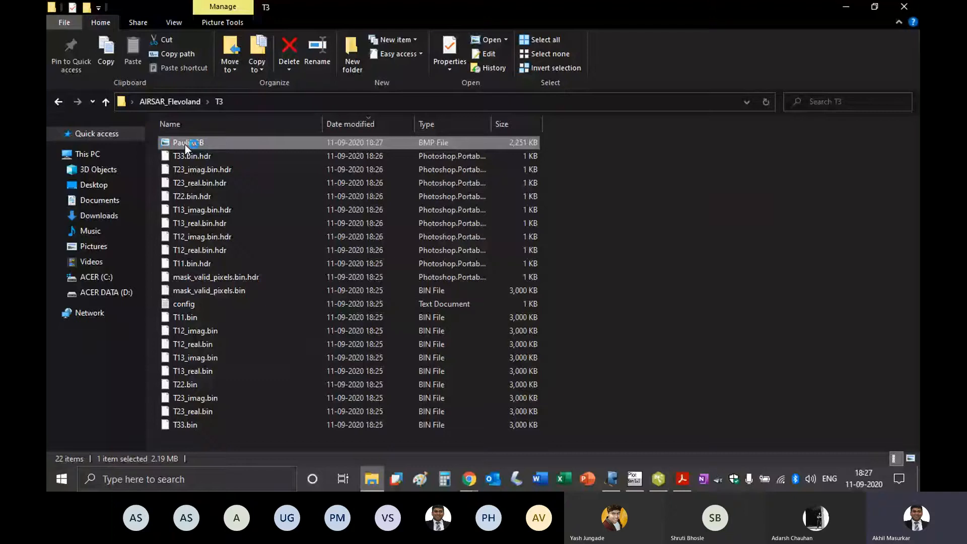
pyautogui.doubleClick(186, 144)
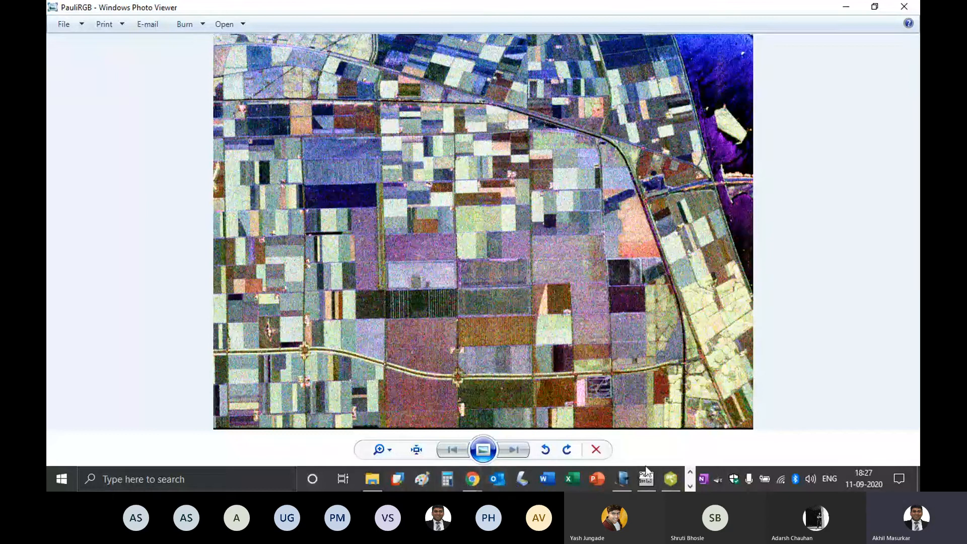
# Place the AIRSAR_Flevoland_readme and PauliRGB windows side by side and compare their Pauli images.
pyautogui.click(690, 487)
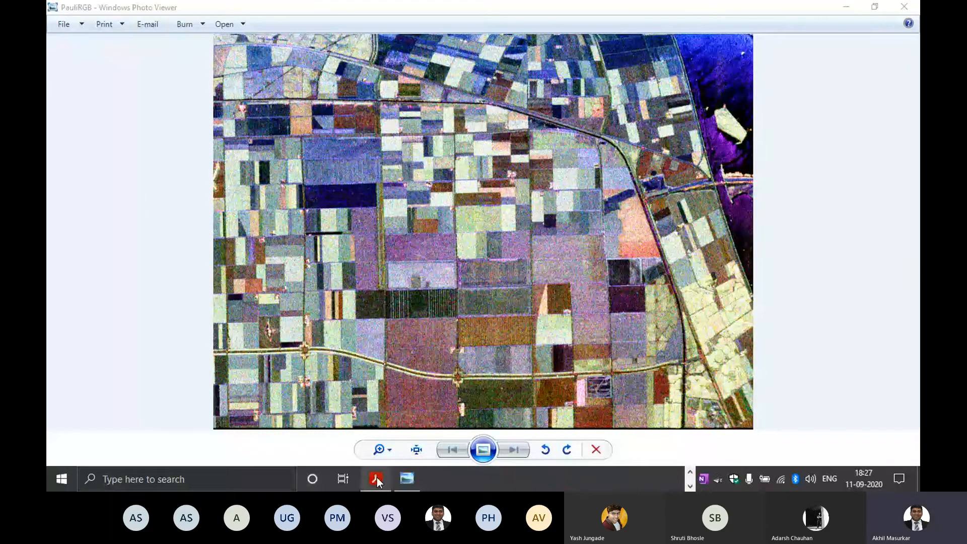
pyautogui.click(377, 479)
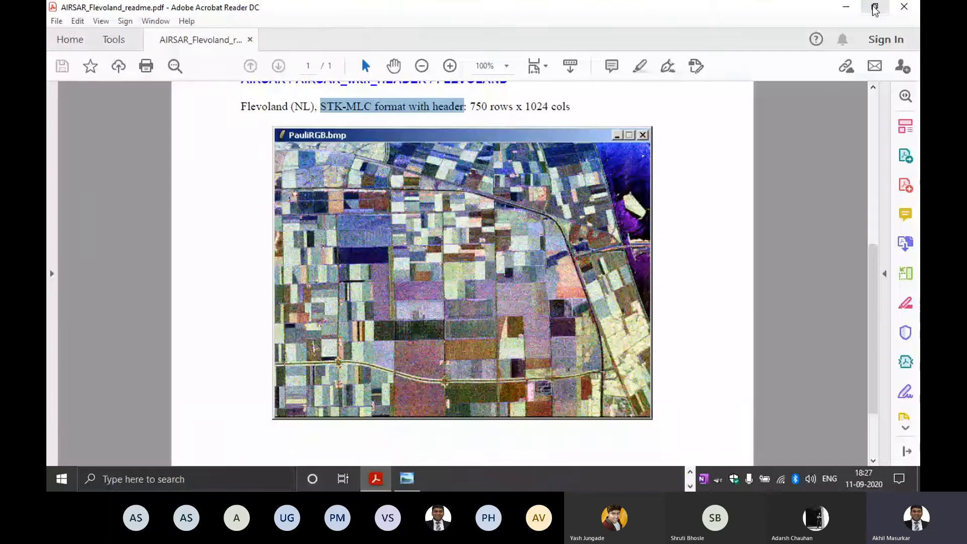
pyautogui.click(874, 7)
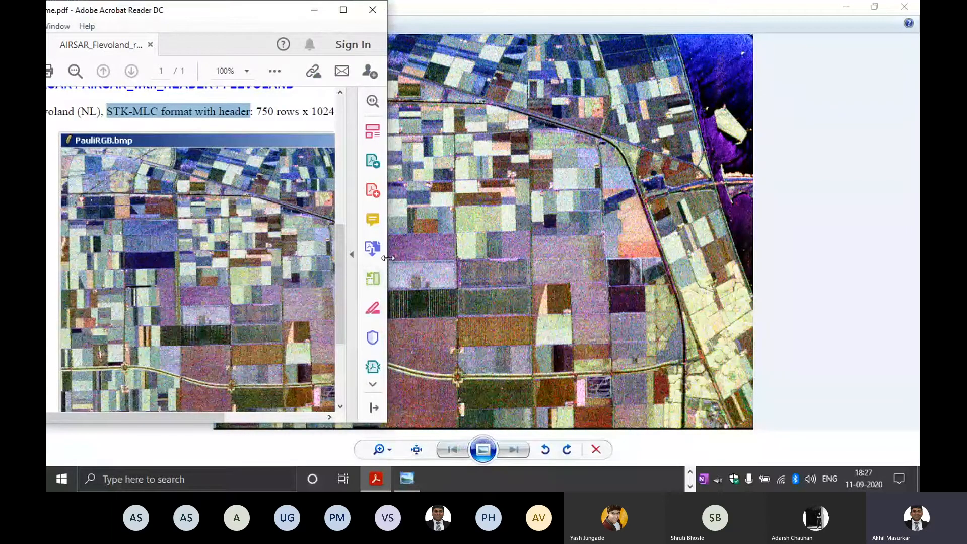
pyautogui.moveTo(388, 258); pyautogui.dragTo(502, 248)
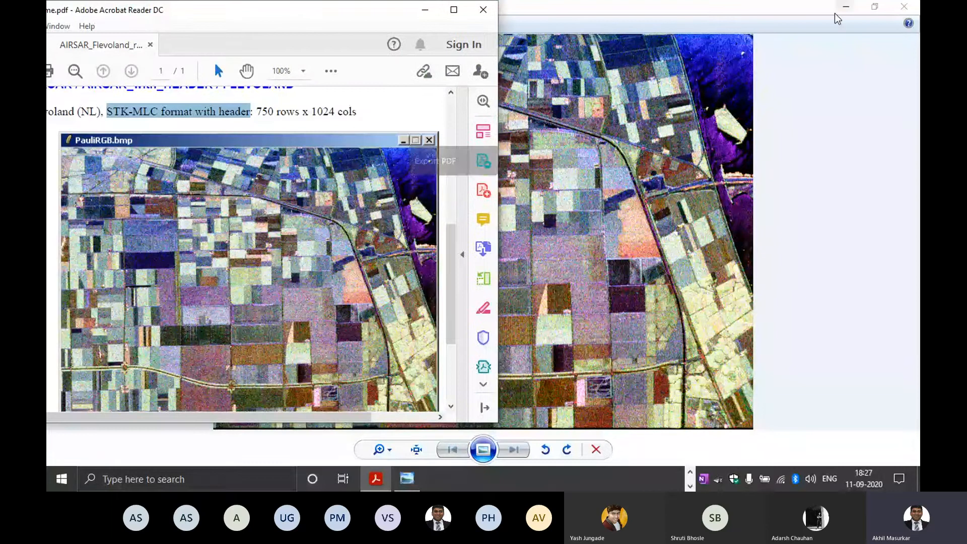
pyautogui.click(875, 7)
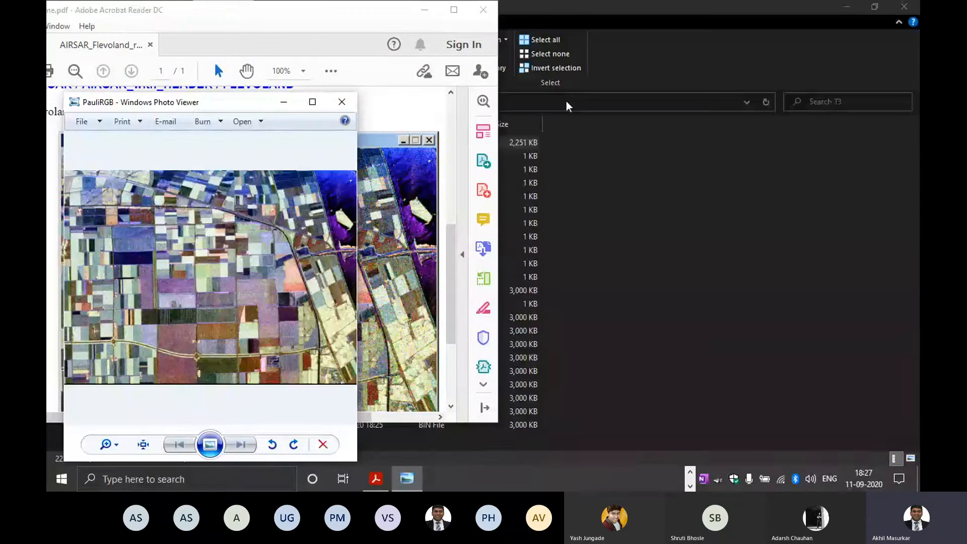
pyautogui.moveTo(188, 104); pyautogui.dragTo(626, 16)
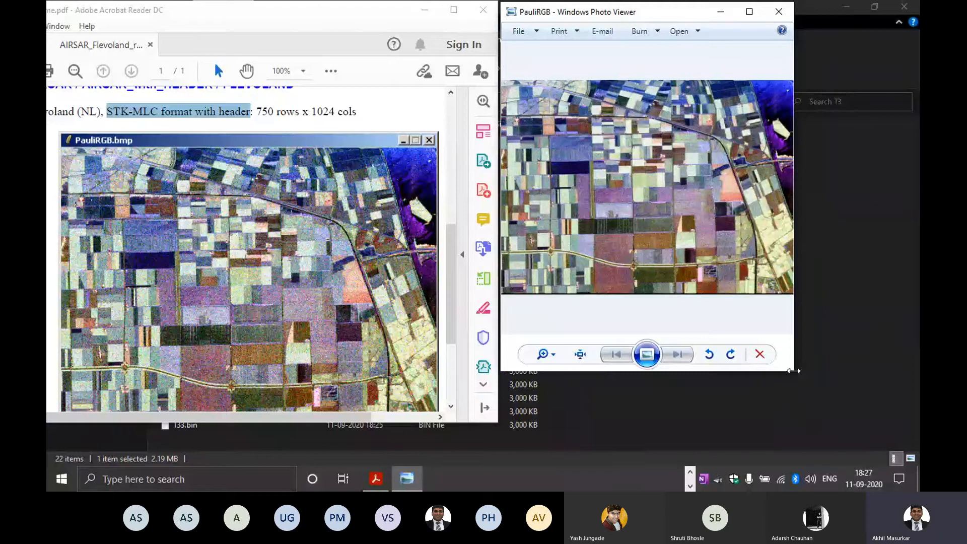
pyautogui.moveTo(793, 371); pyautogui.dragTo(888, 459)
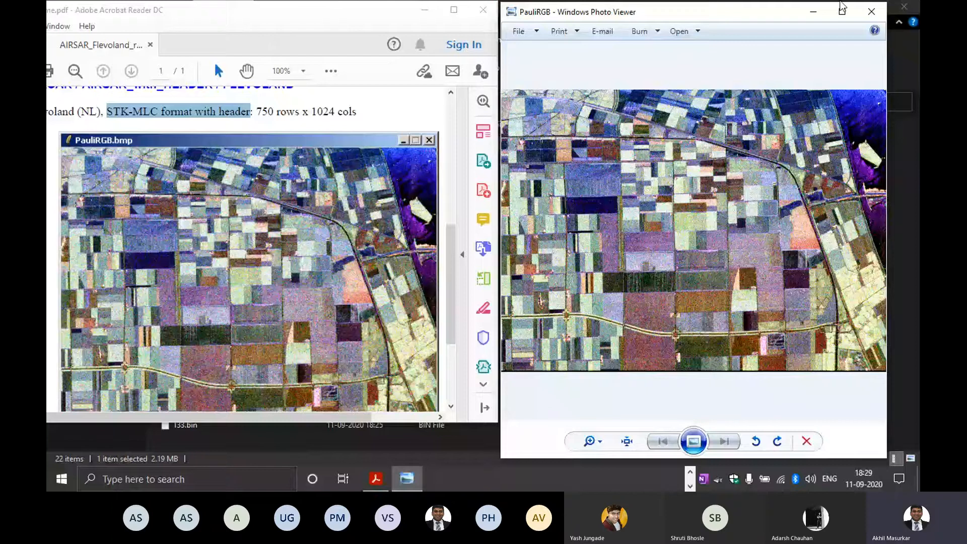
# Close the PauliRGB image and the readme PDF, return to PolSARpro, and exit the Display window.
pyautogui.click(871, 11)
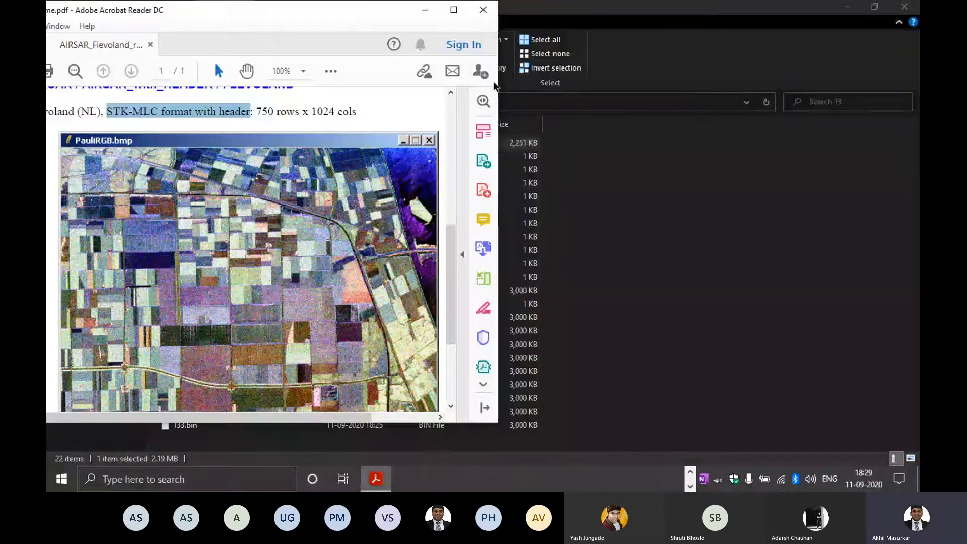
pyautogui.click(484, 8)
pyautogui.click(659, 479)
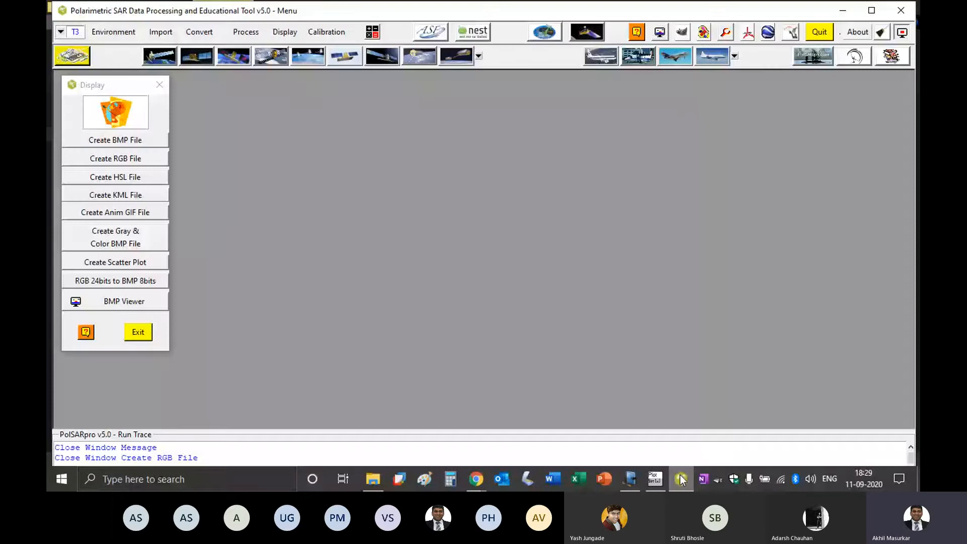
pyautogui.click(132, 333)
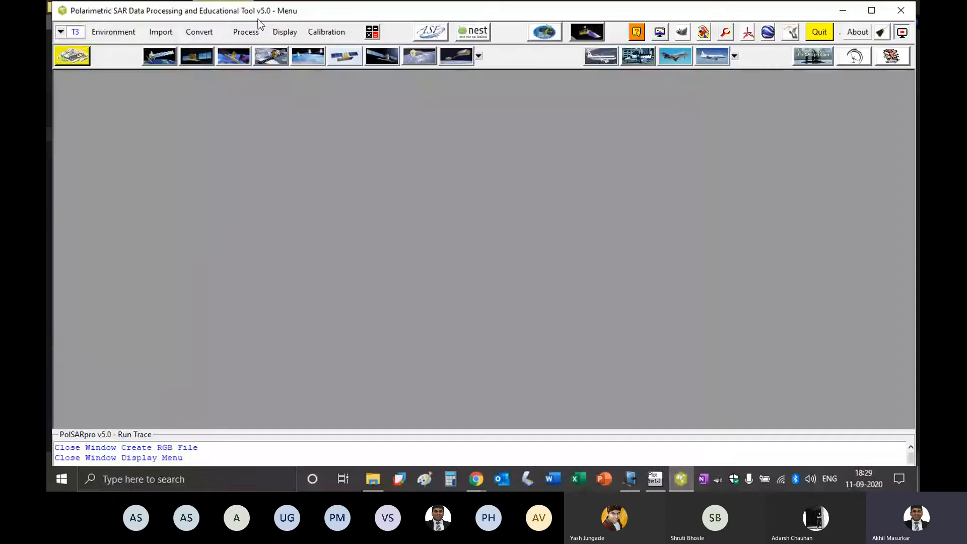
pyautogui.click(247, 32)
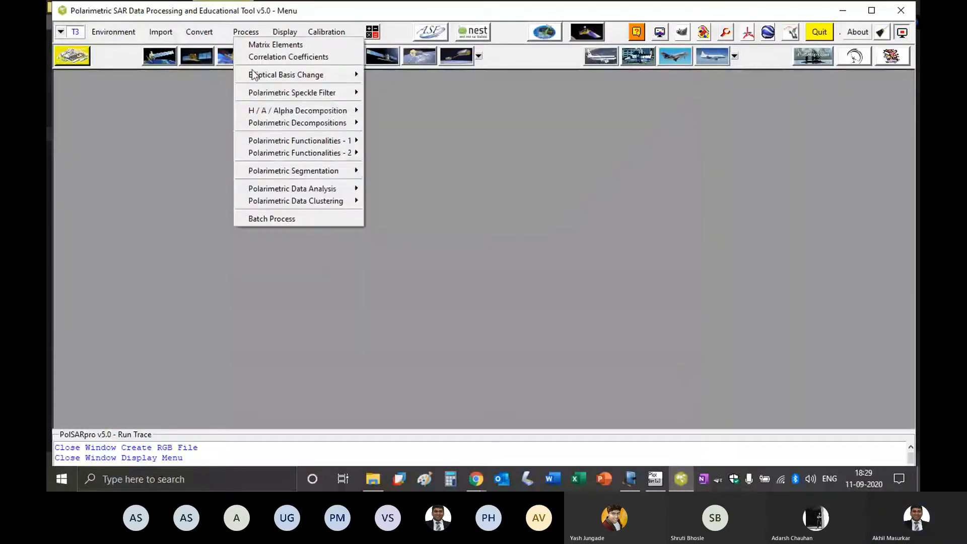
pyautogui.moveTo(312, 92)
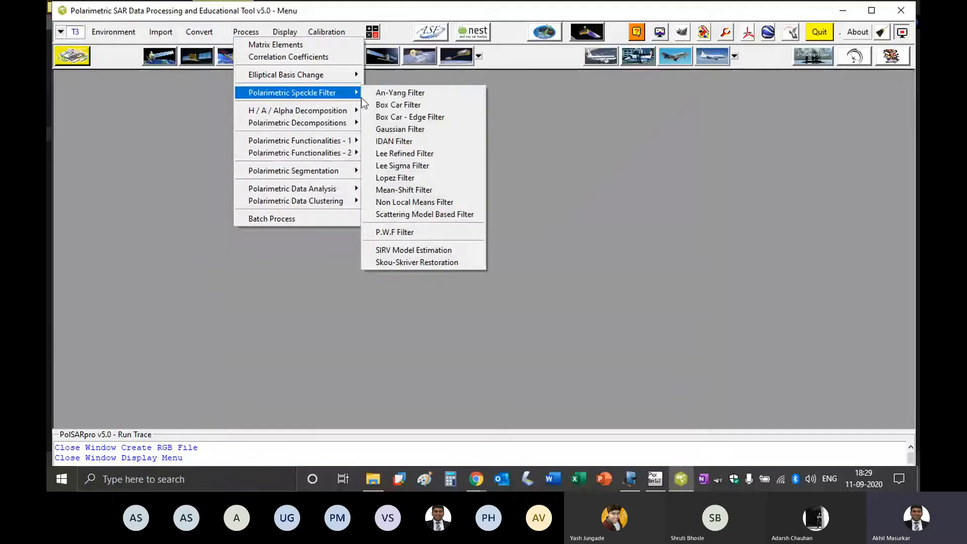
pyautogui.click(437, 171)
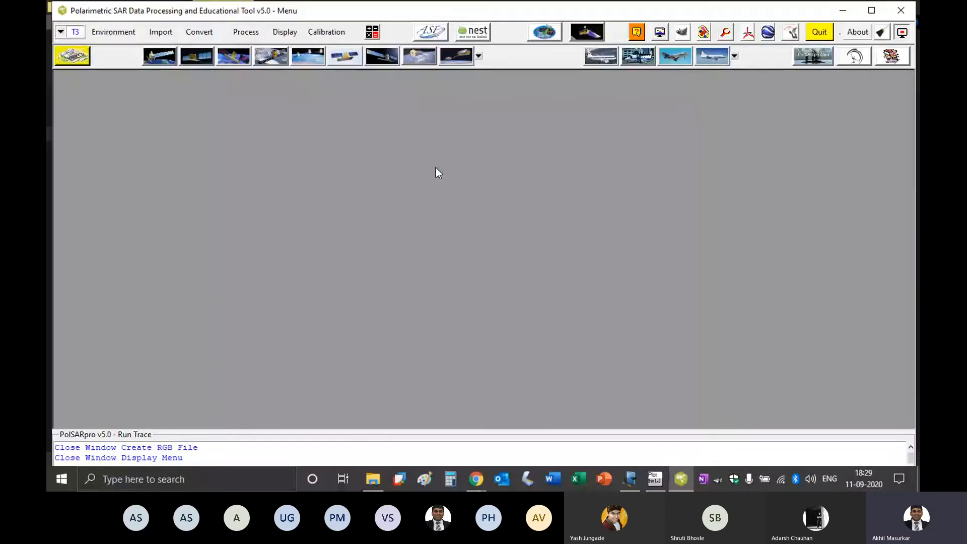
# Switch to Windows Journal and trace over the circled numbers 1 and 2 beside Lee Sigma and Refined Lee.
pyautogui.hotkey('alt', 'Tab')
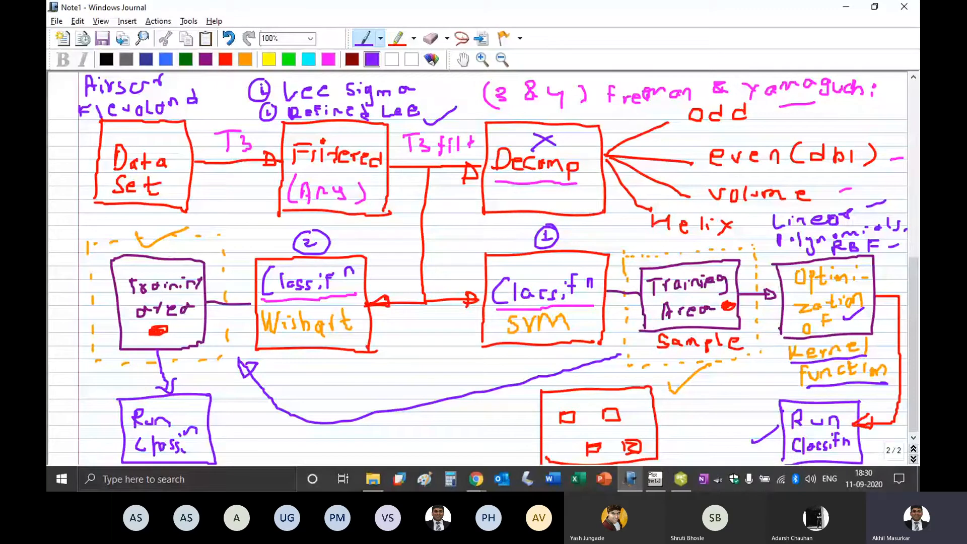
pyautogui.moveTo(258, 87); pyautogui.dragTo(265, 98)
pyautogui.moveTo(266, 104); pyautogui.dragTo(272, 118)
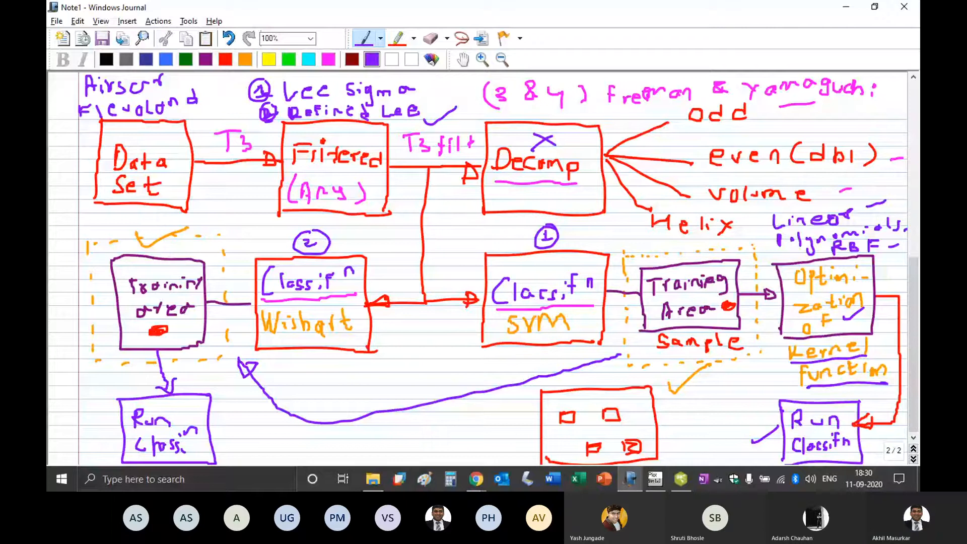
# Return to PolSARpro and run the Lee Sigma filter on T3 with 1 look, sigma 0.9, target window 3, filter window 9, creating AIRSAR_Flevoland_SIG/T3.
pyautogui.hotkey('alt', 'Tab')
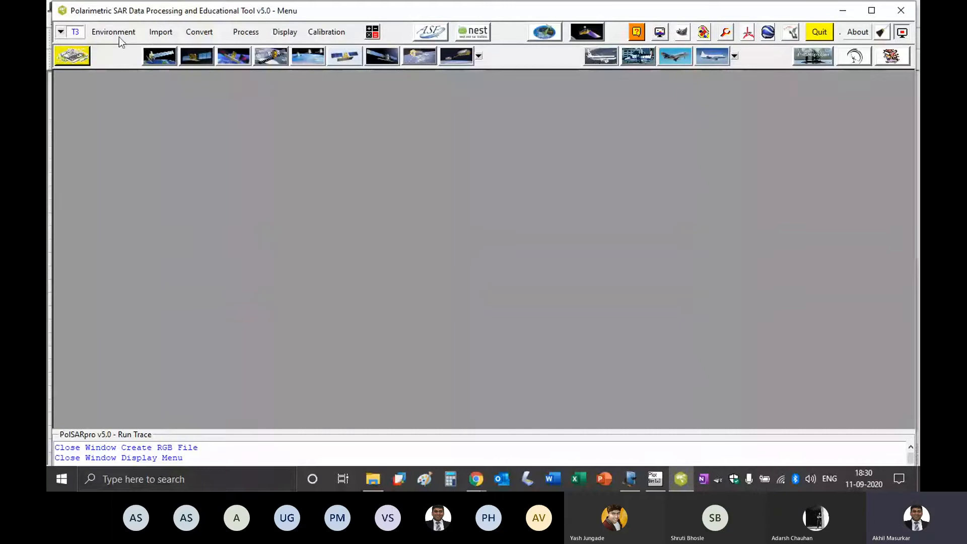
pyautogui.click(247, 33)
pyautogui.moveTo(266, 95)
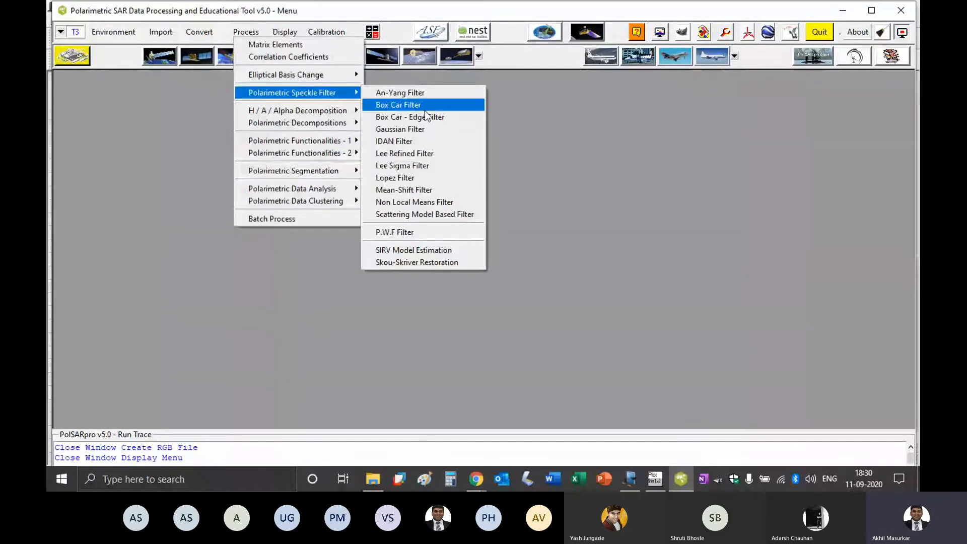
pyautogui.click(436, 163)
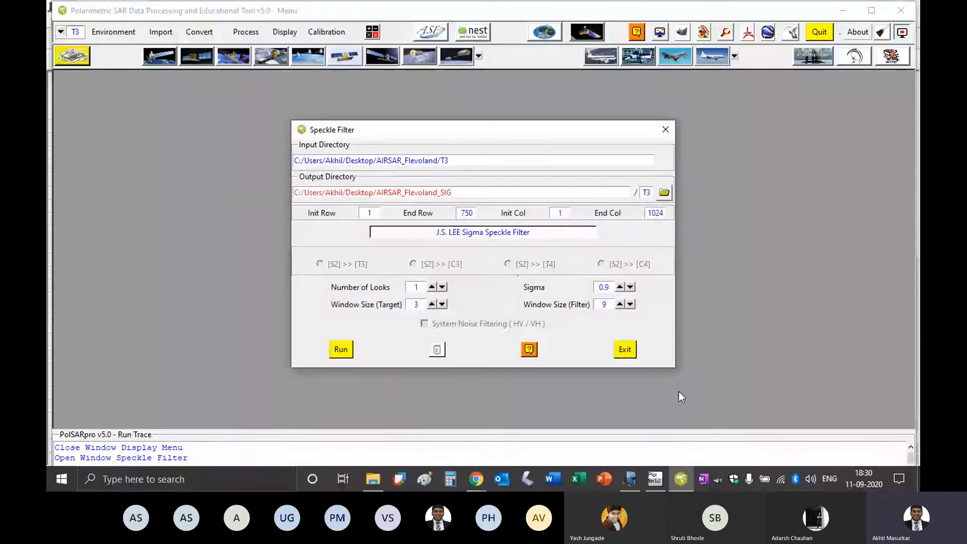
pyautogui.click(349, 349)
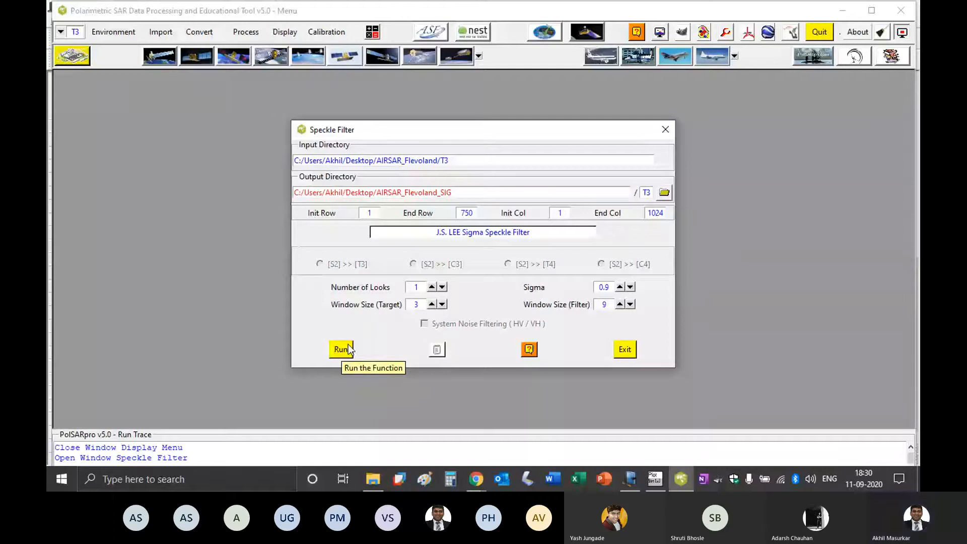
pyautogui.click(350, 350)
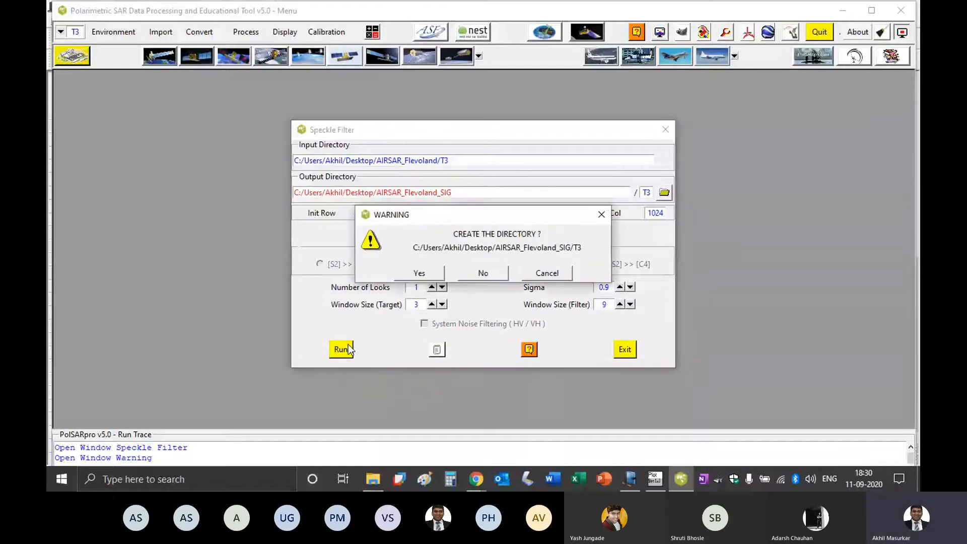
pyautogui.click(428, 271)
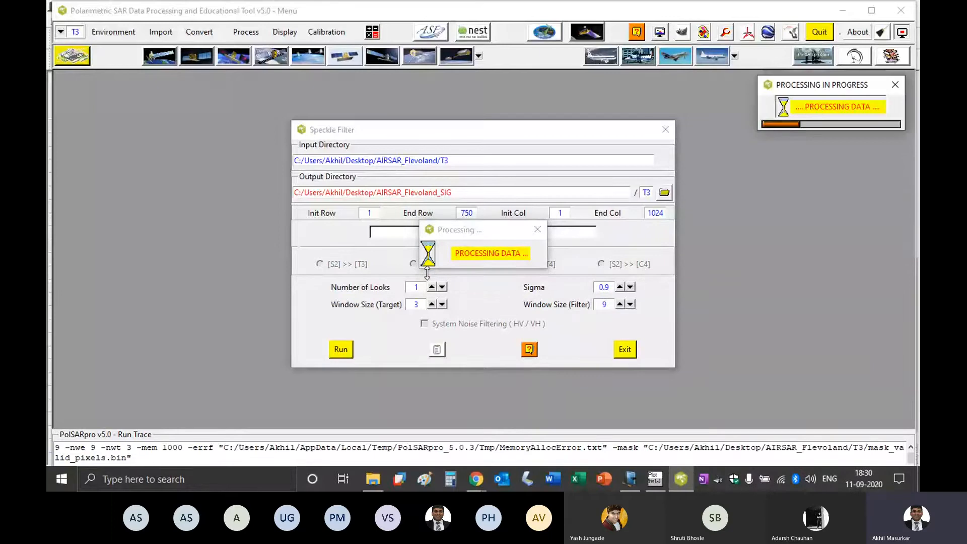
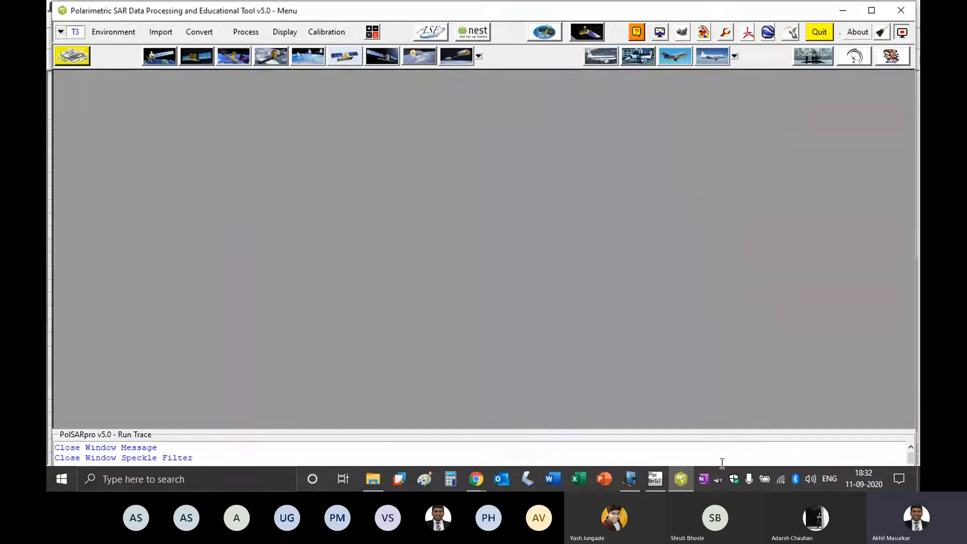
# Check the contents of the AIRSAR_Flevoland folder in File Explorer and minimize it.
pyautogui.click(370, 483)
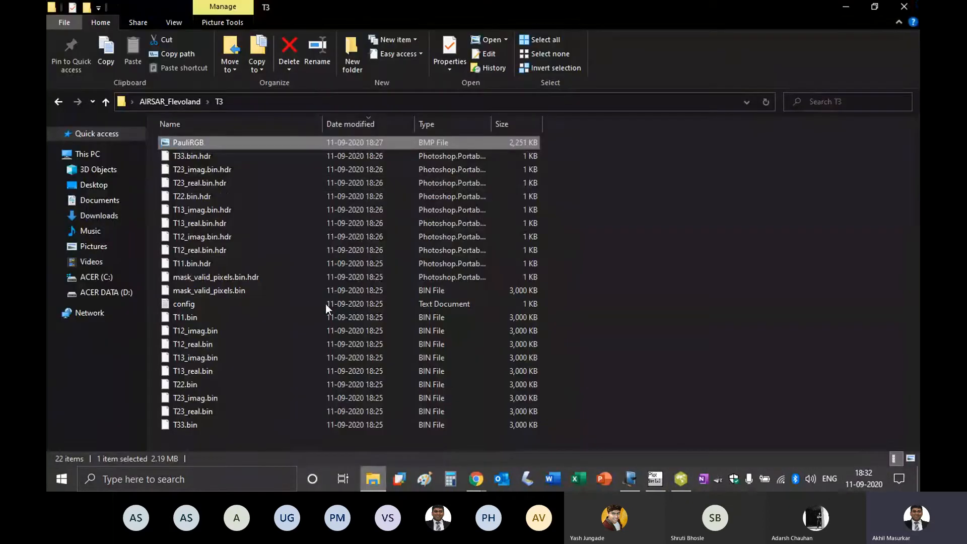
pyautogui.click(164, 103)
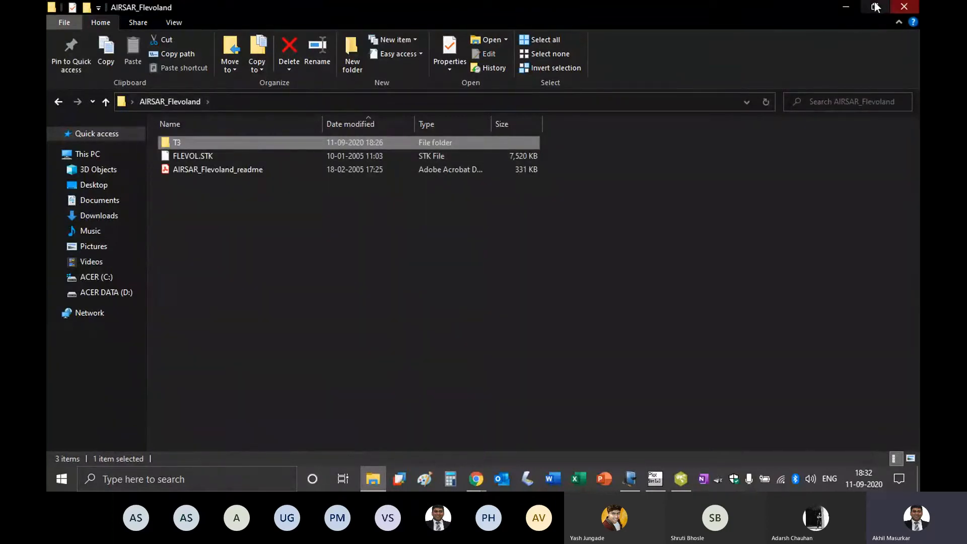
pyautogui.click(847, 8)
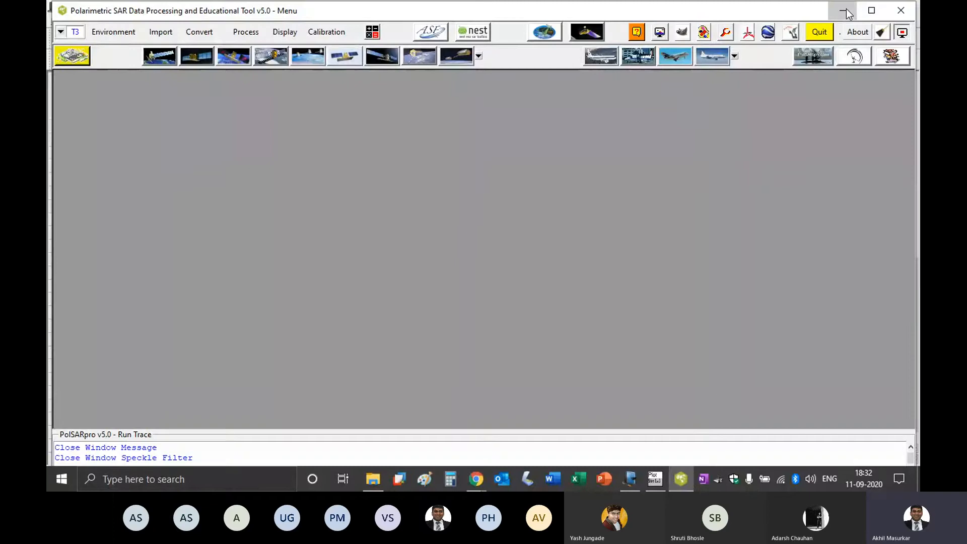
# Minimize PolSARpro and Windows Journal, and move the AIRSAR_Flevoland_SIG folder below the other AIRSAR folder in the middle of the desktop.
pyautogui.click(846, 11)
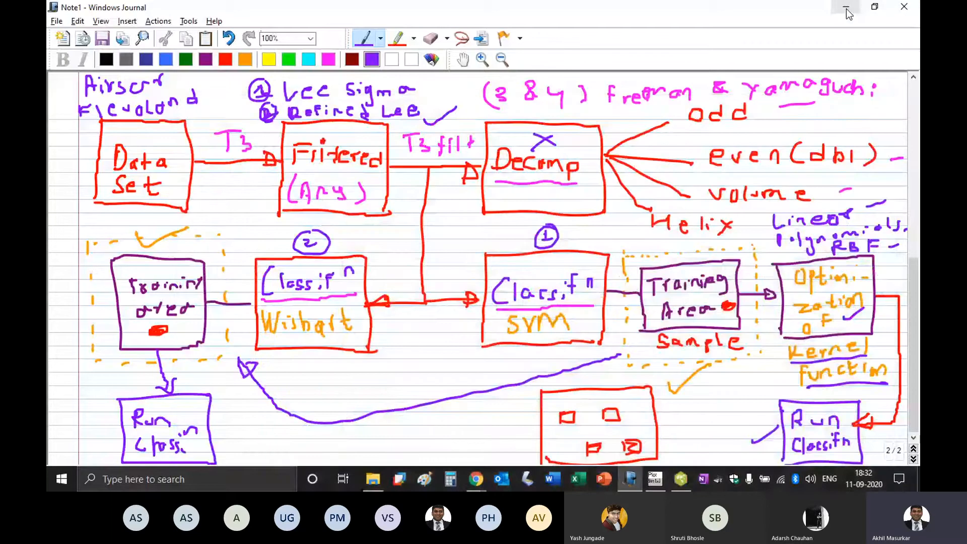
pyautogui.click(846, 11)
pyautogui.moveTo(262, 300); pyautogui.dragTo(443, 189)
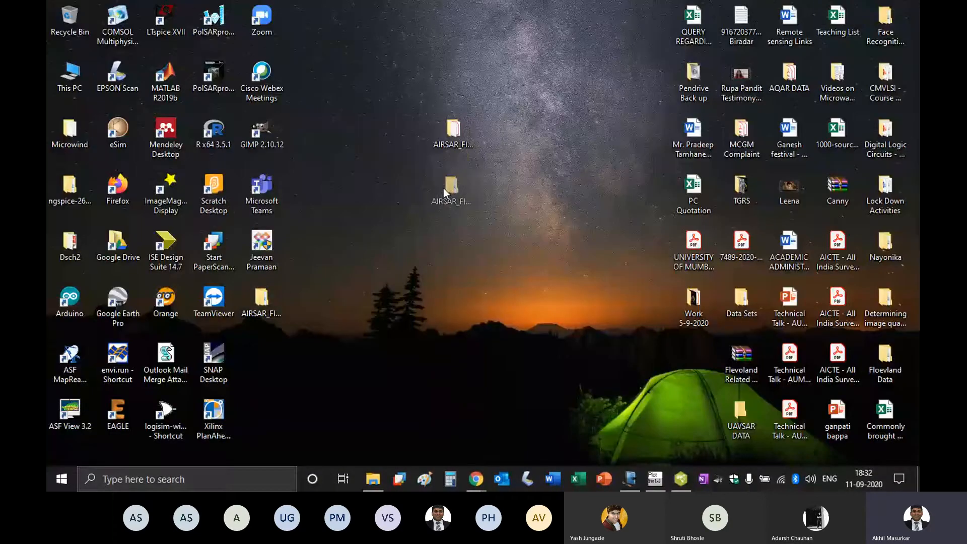
pyautogui.click(605, 286)
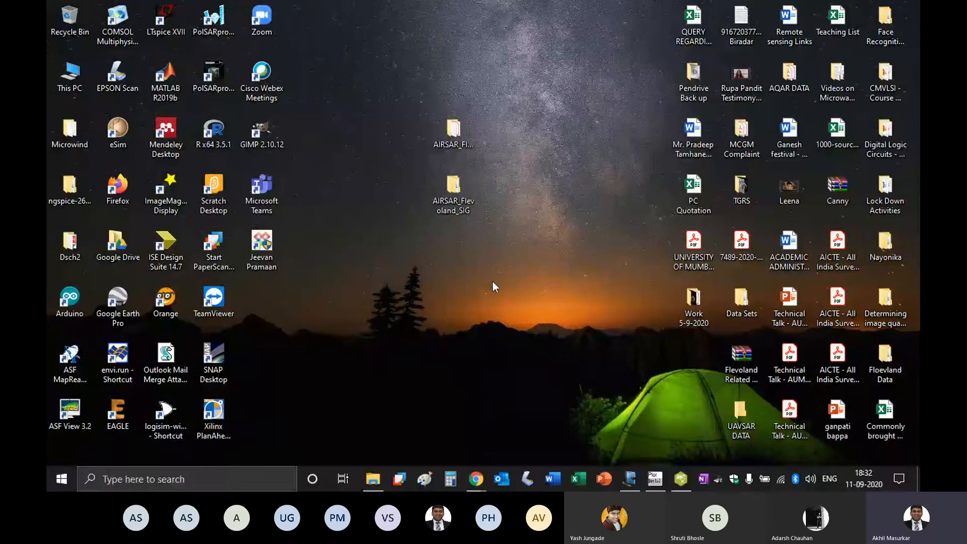
# Create a desktop folder named Flevoland below the two AIRSAR folders and move both of them into it.
pyautogui.rightClick(446, 269)
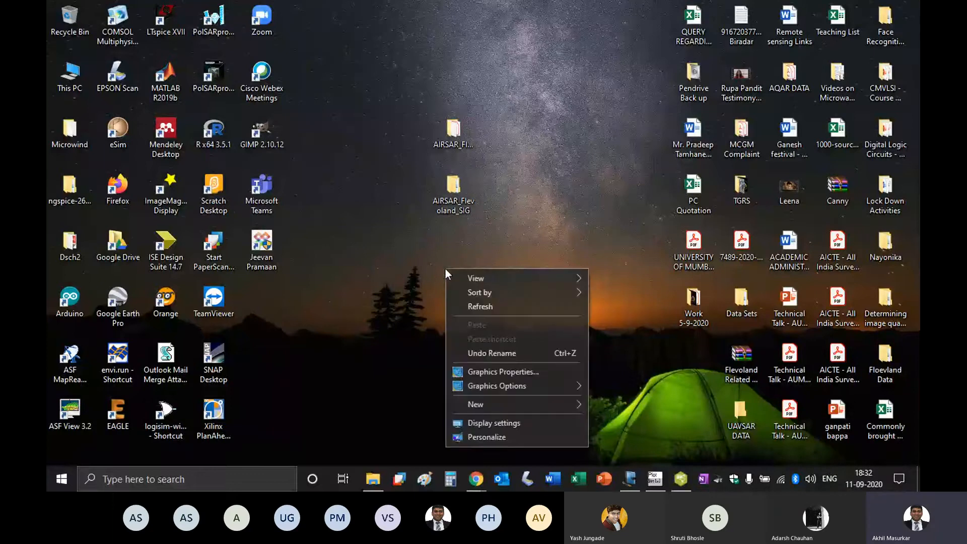
pyautogui.moveTo(522, 403)
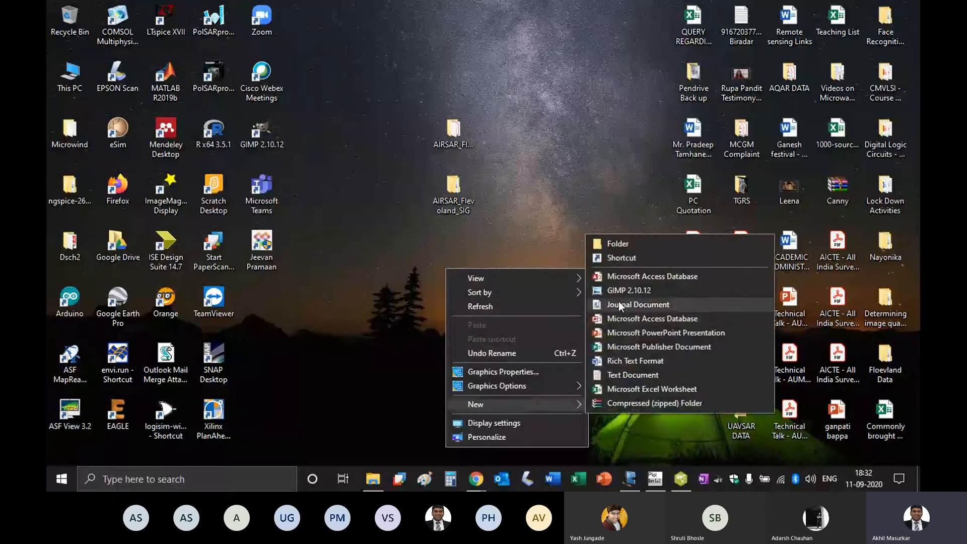
pyautogui.click(636, 249)
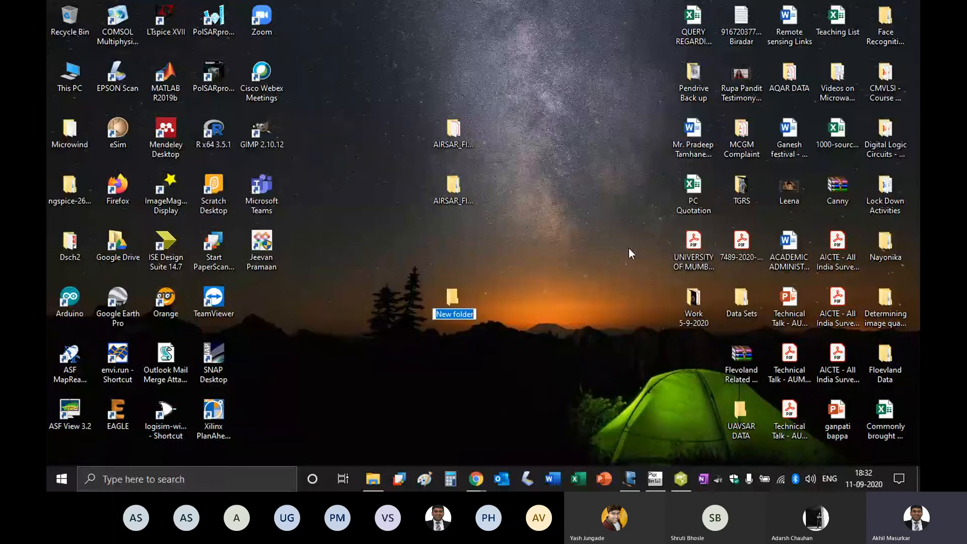
pyautogui.write('Flevoland')
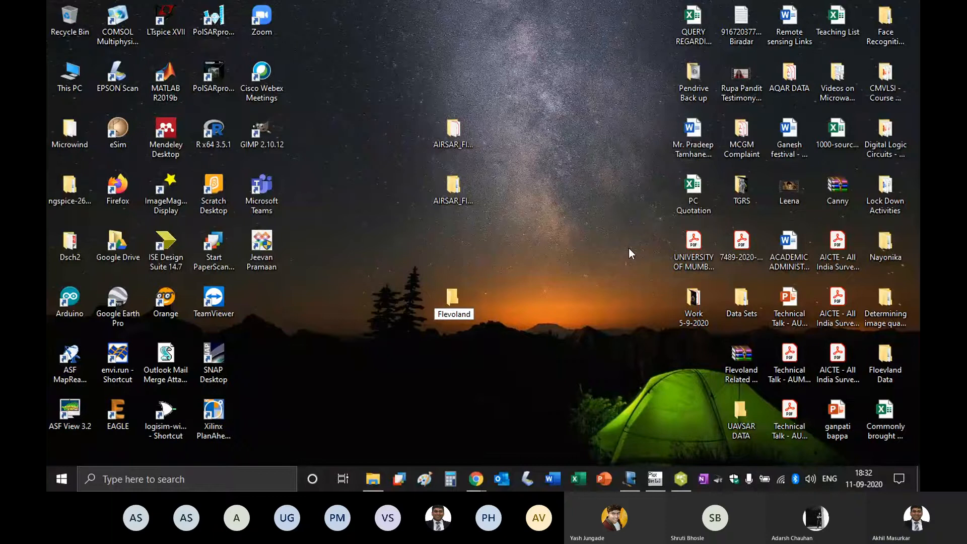
pyautogui.press('Return')
pyautogui.moveTo(374, 81); pyautogui.dragTo(500, 217)
pyautogui.moveTo(456, 194); pyautogui.dragTo(452, 305)
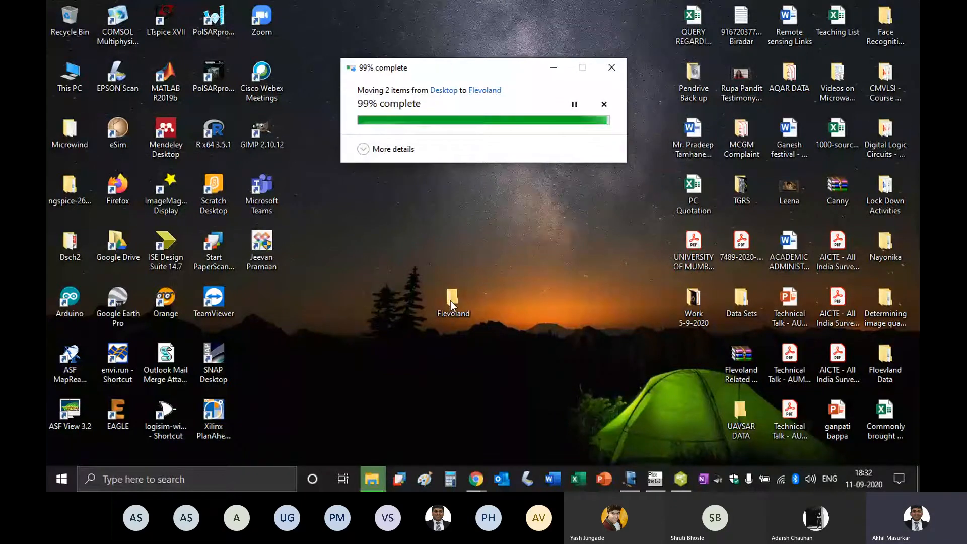
# Rename the new Flevoland desktop folder as Flevoland - 11-09-2020- VAC2006.
pyautogui.doubleClick(451, 302)
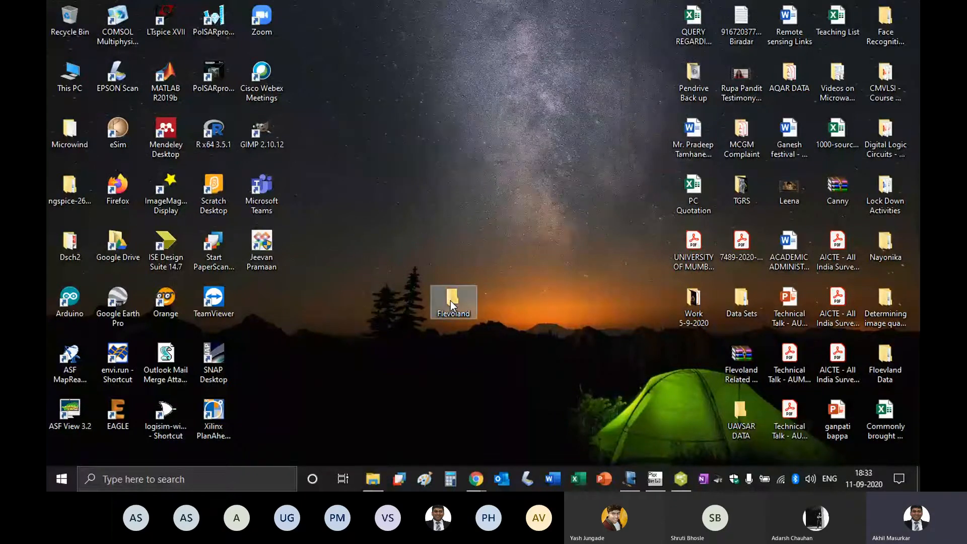
pyautogui.click(468, 318)
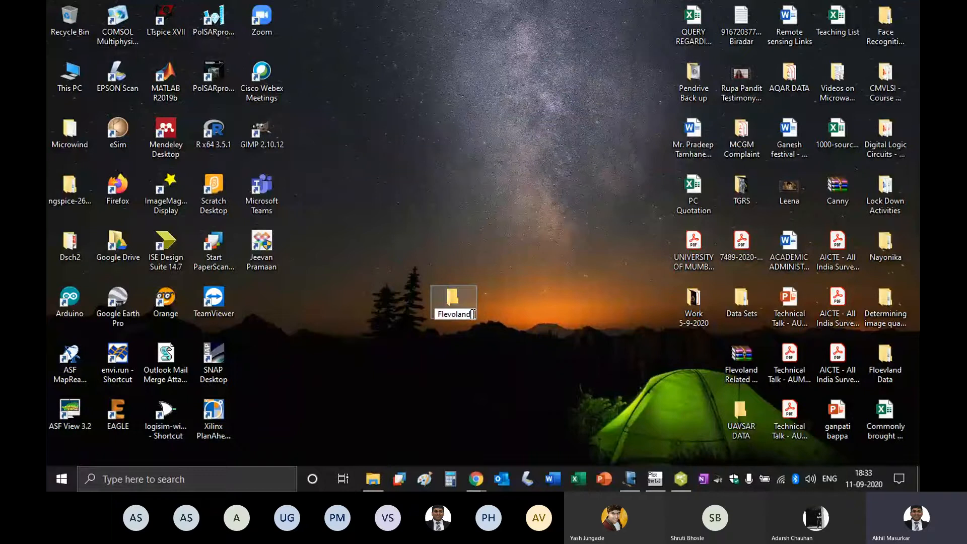
pyautogui.write('- 11-09-')
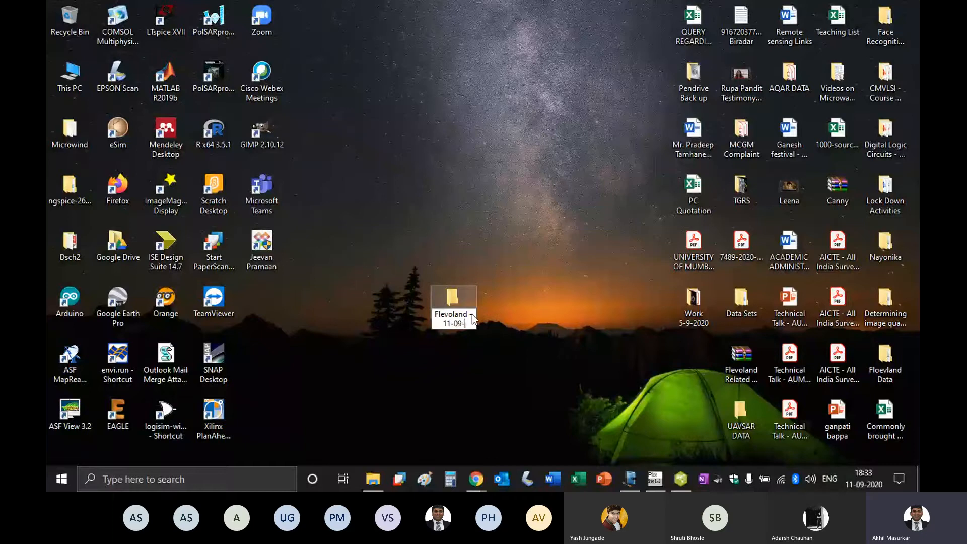
pyautogui.write('2020 VA')
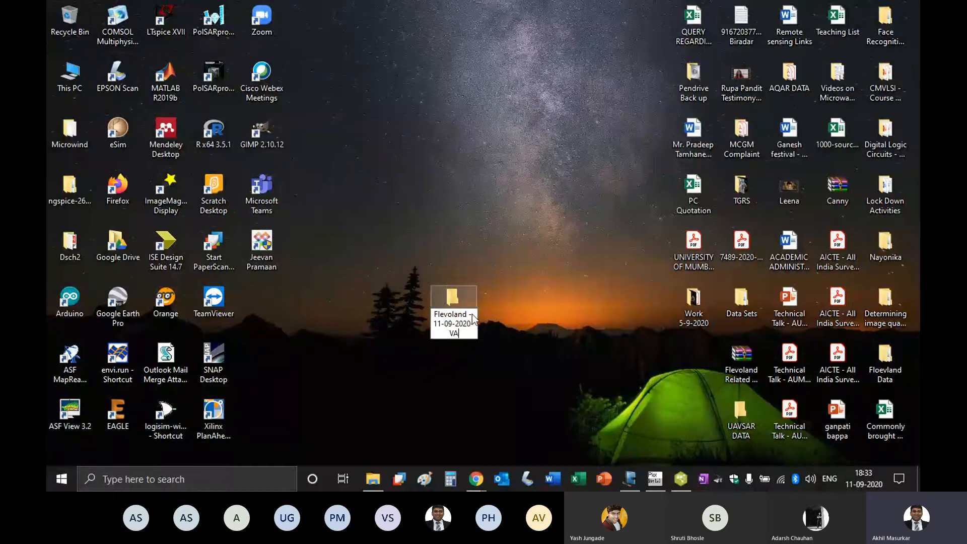
pyautogui.write('C2020')
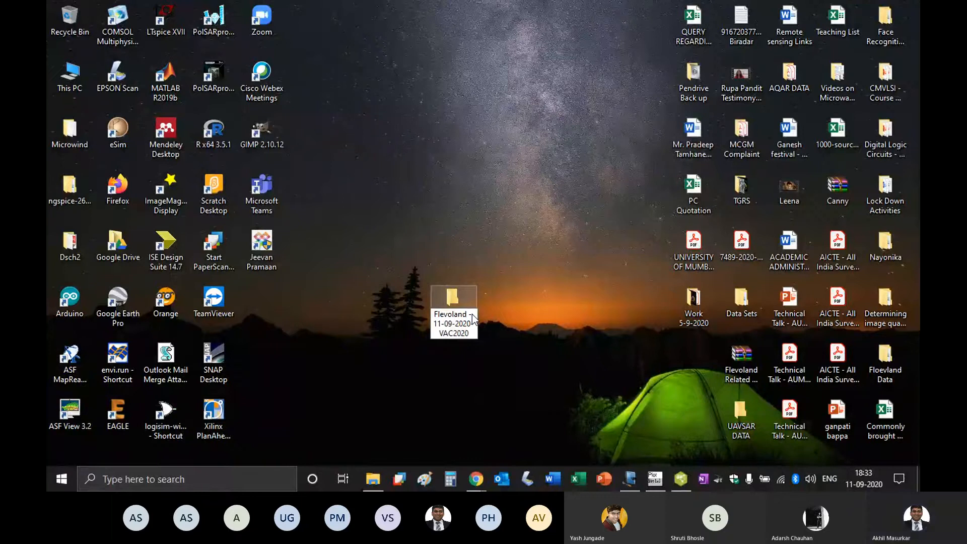
pyautogui.press('BackSpace')
pyautogui.press('BackSpace')
pyautogui.write('06')
pyautogui.press('Return')
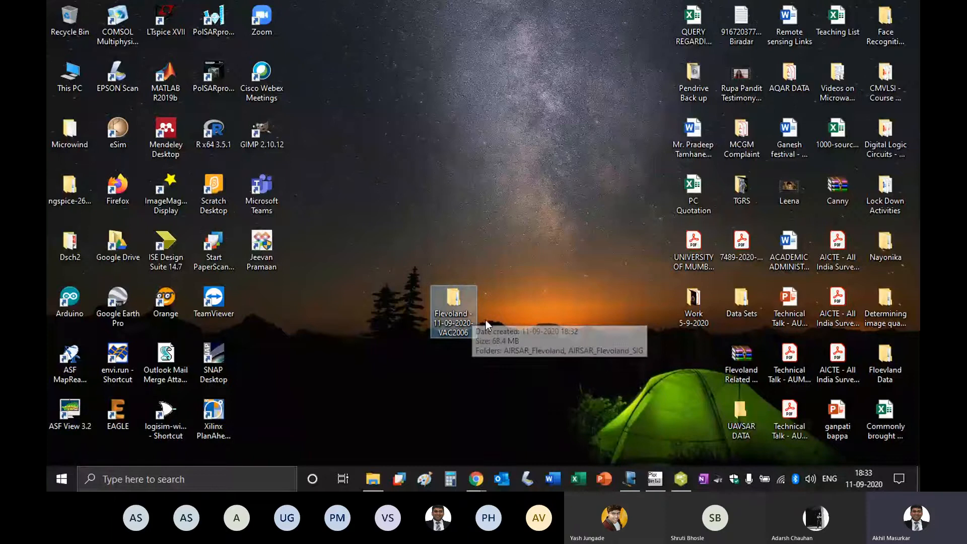
# Open the renamed folder and check the contents of its AIRSAR_Flevoland and AIRSAR_Flevoland_SIG subfolders.
pyautogui.doubleClick(452, 305)
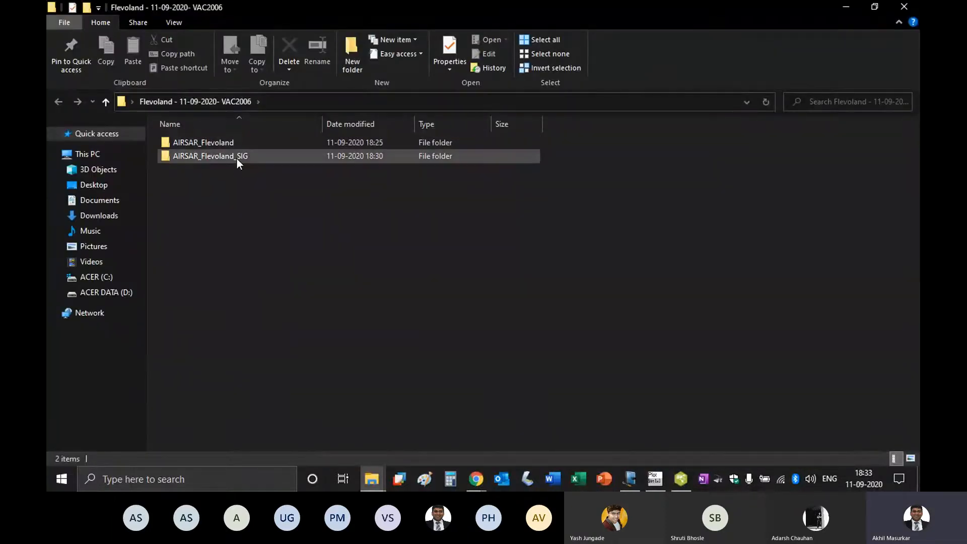
pyautogui.click(237, 145)
pyautogui.doubleClick(237, 144)
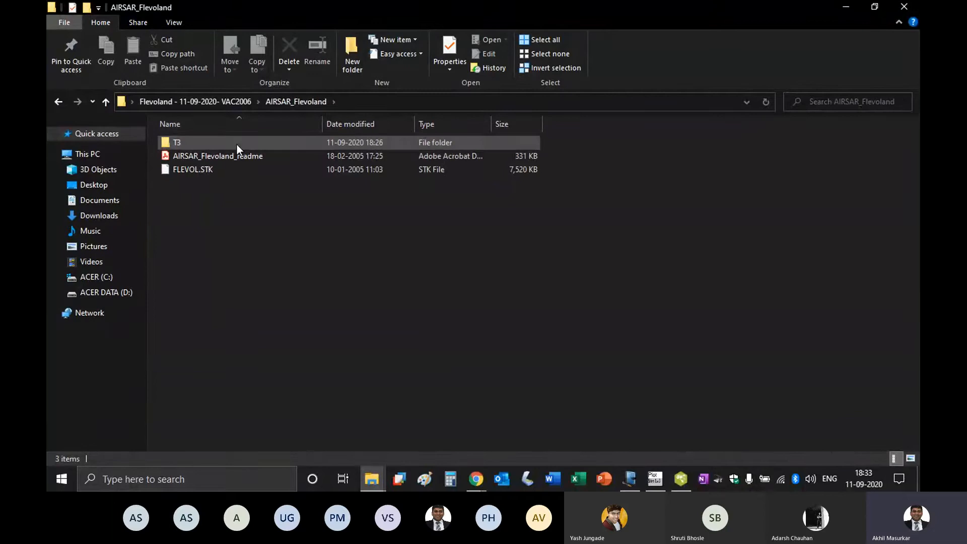
pyautogui.click(60, 104)
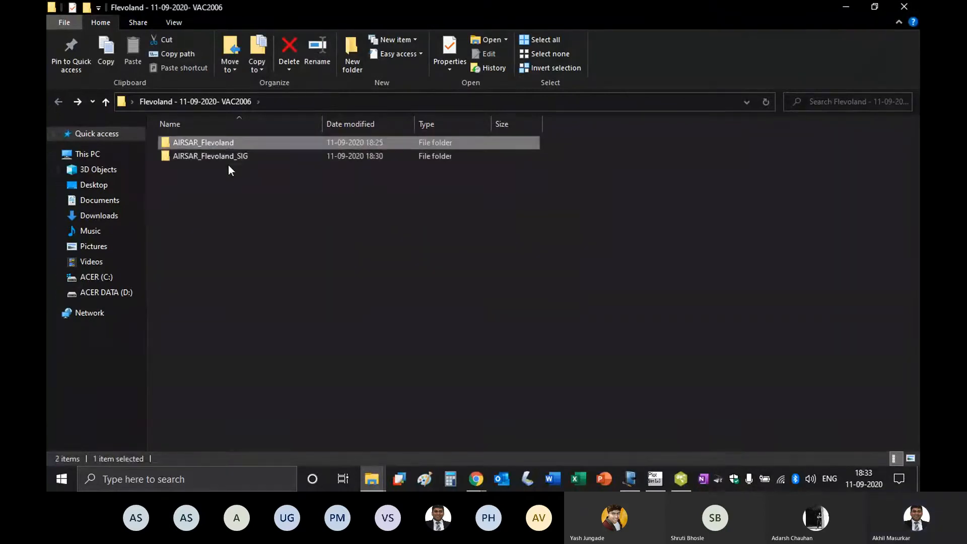
pyautogui.click(228, 162)
pyautogui.doubleClick(229, 162)
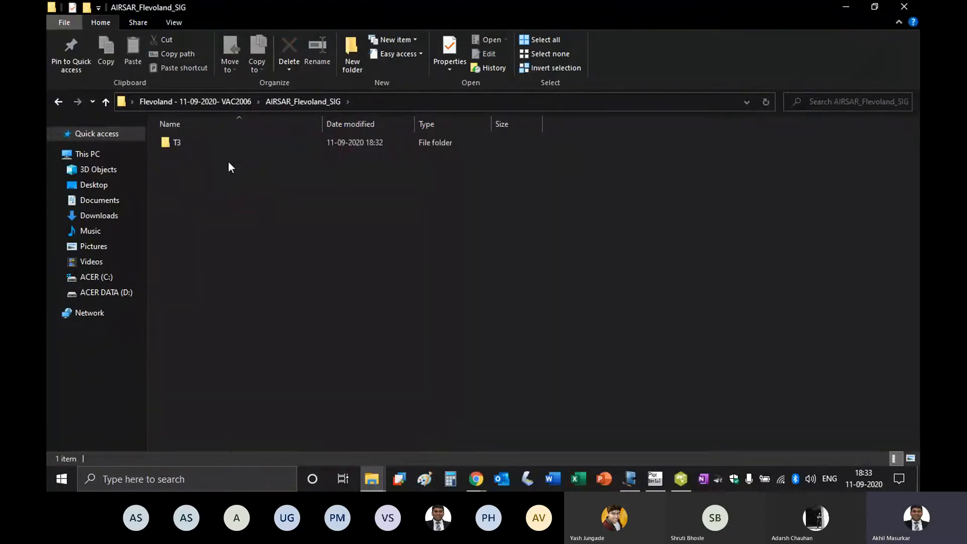
pyautogui.click(60, 102)
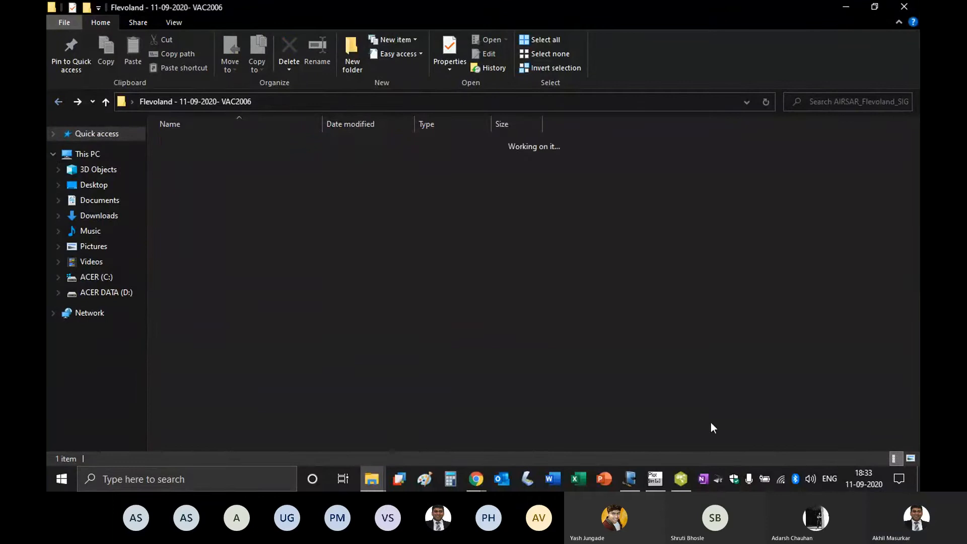
# Bring up PolSARpro, and minimize it and the Flevoland folder window to return to the desktop.
pyautogui.click(679, 484)
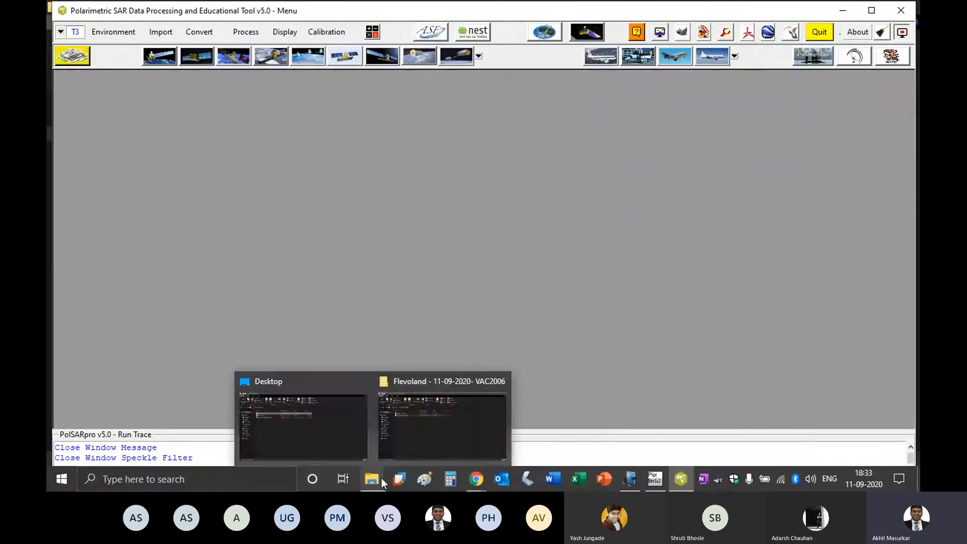
pyautogui.click(844, 12)
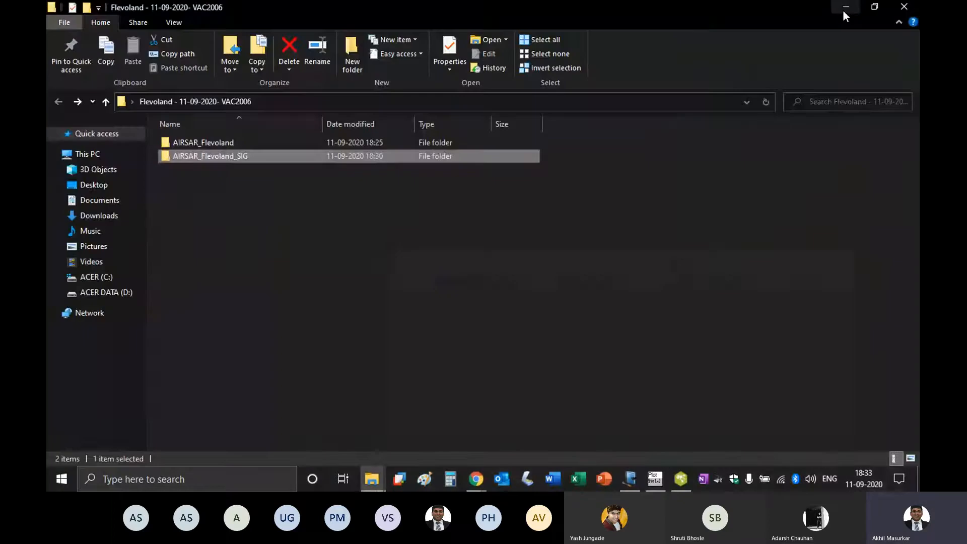
pyautogui.click(844, 11)
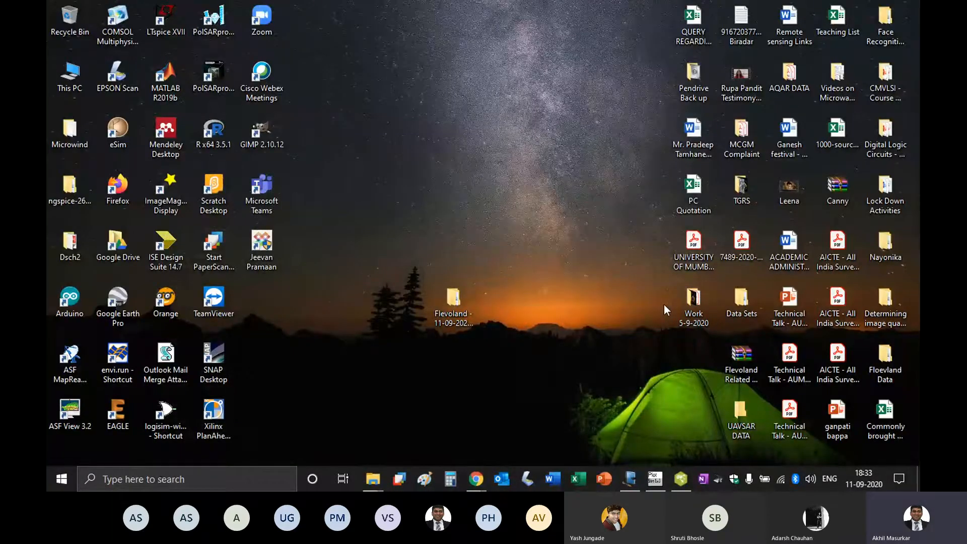
# Open the Work 5-9-2020 folder and try to view the Flevoland-ground-truth-data-for-12-classes image in Photos.
pyautogui.doubleClick(691, 303)
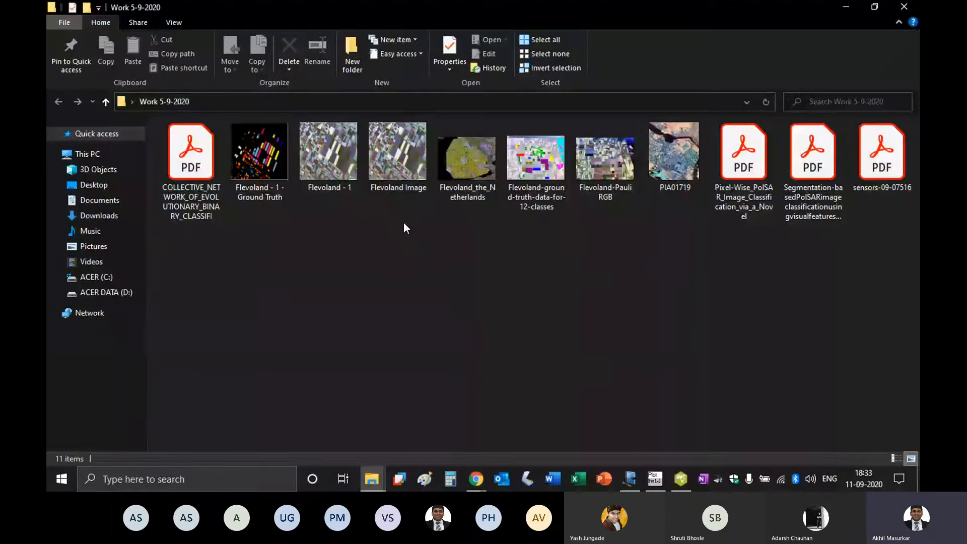
pyautogui.click(538, 171)
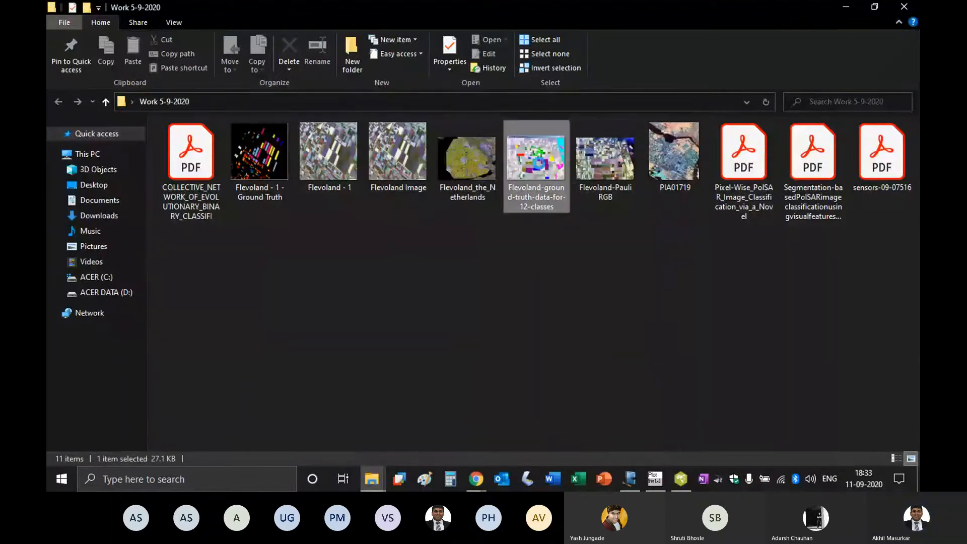
pyautogui.doubleClick(539, 168)
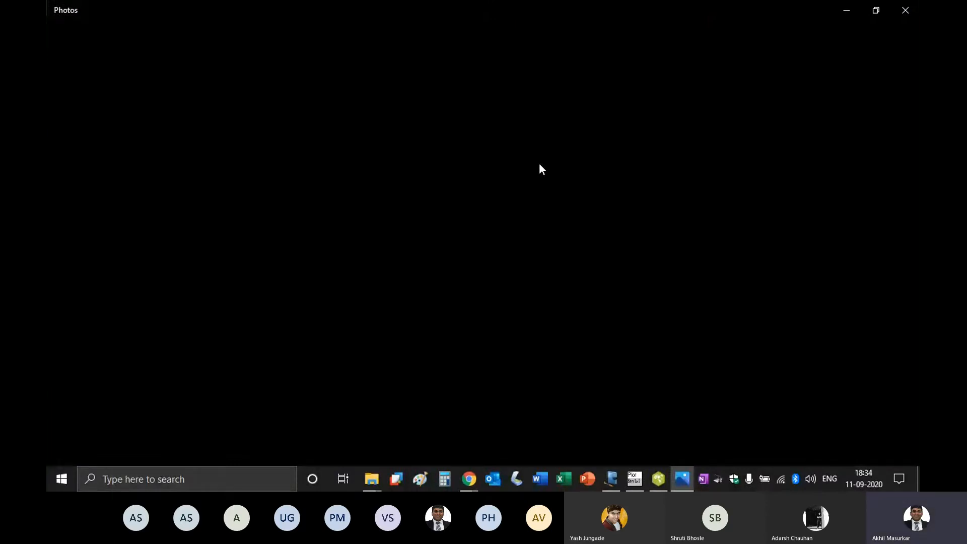
pyautogui.click(903, 12)
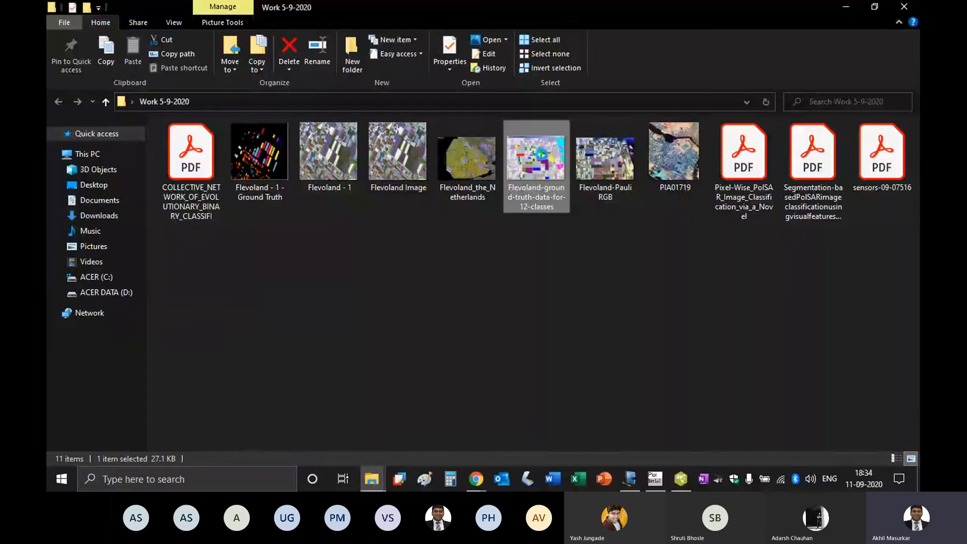
# View the Flevoland-ground-truth-data-for-12-classes image in Windows Photo Viewer, examine its marked fields up close, and close the viewer.
pyautogui.rightClick(543, 177)
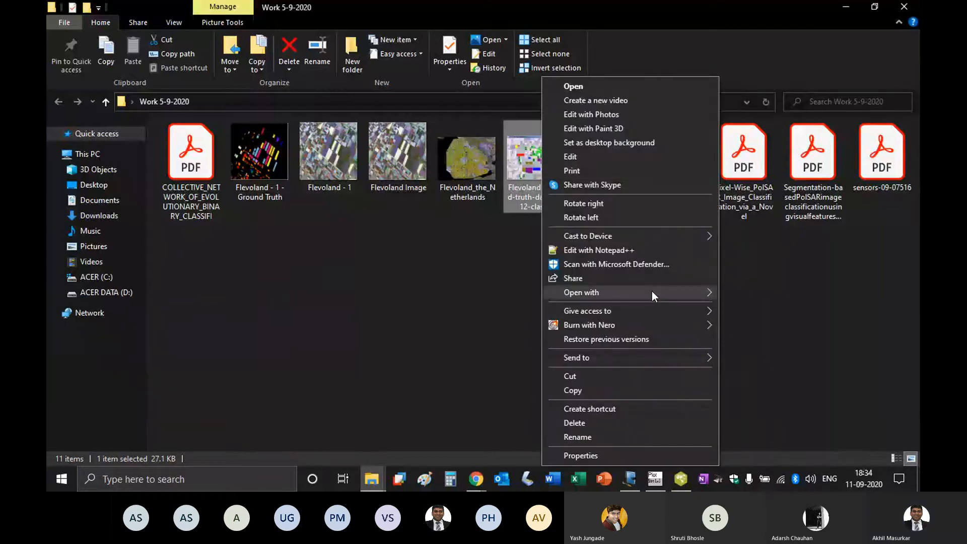
pyautogui.moveTo(654, 296)
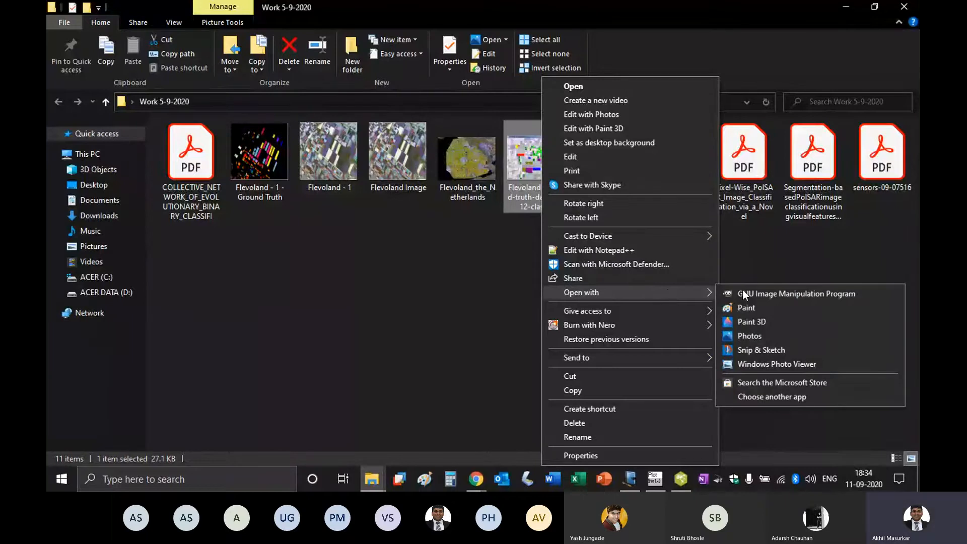
pyautogui.click(781, 366)
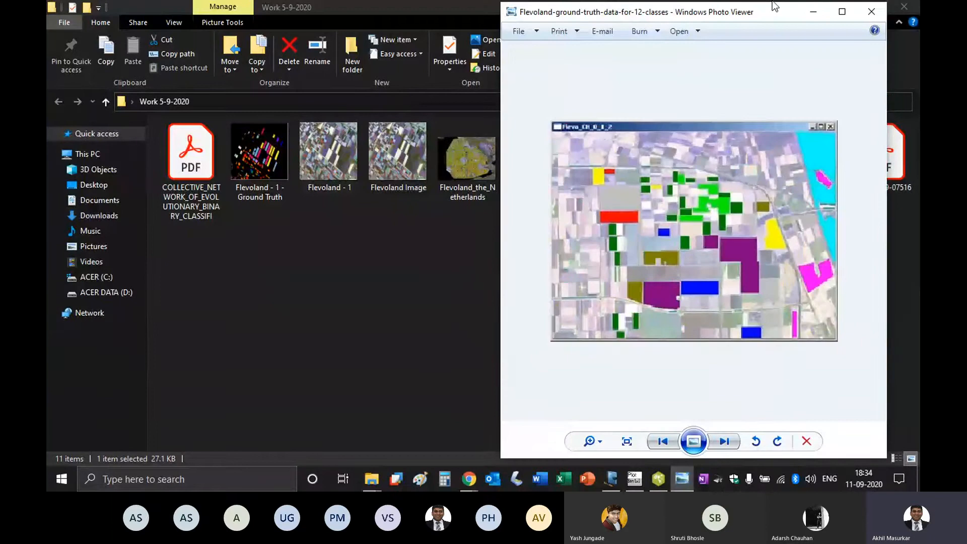
pyautogui.moveTo(775, 7); pyautogui.dragTo(490, 12)
pyautogui.scroll(2, 437, 281)
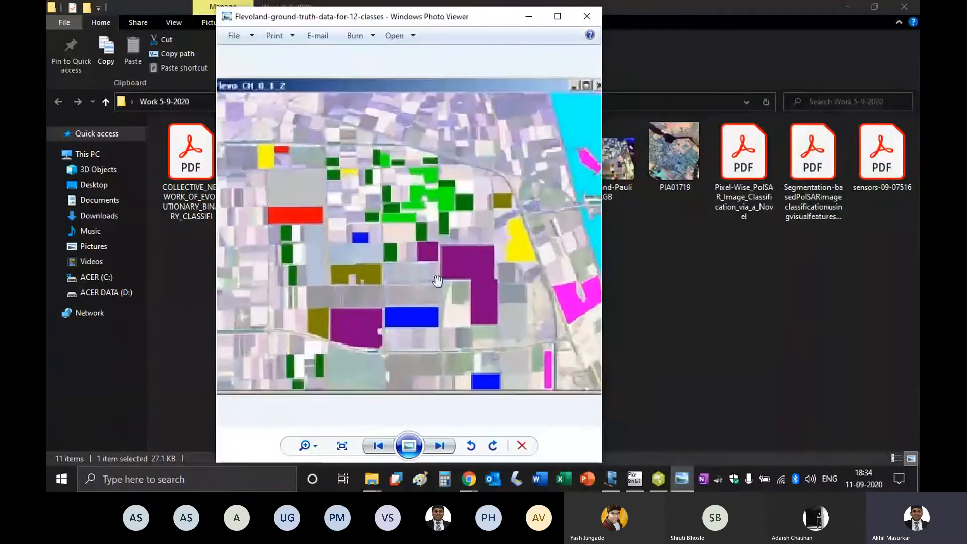
pyautogui.scroll(-2, 443, 295)
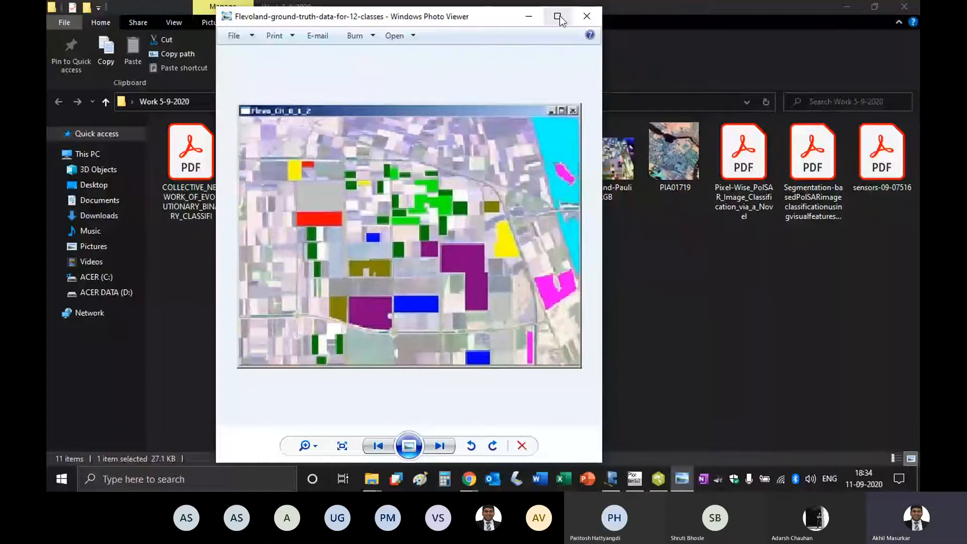
pyautogui.click(596, 20)
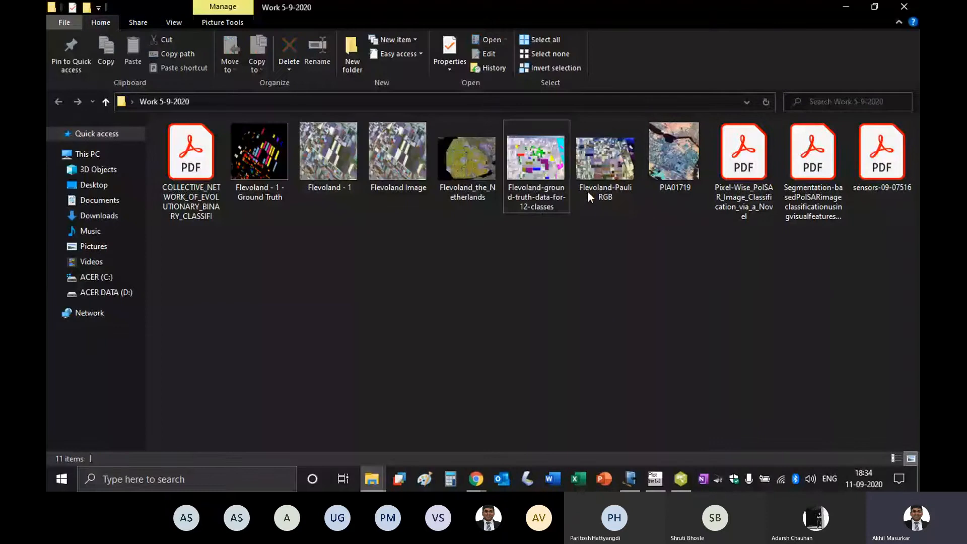
# Switch to the Teams meeting in Chrome and show the meeting conversation.
pyautogui.click(557, 168)
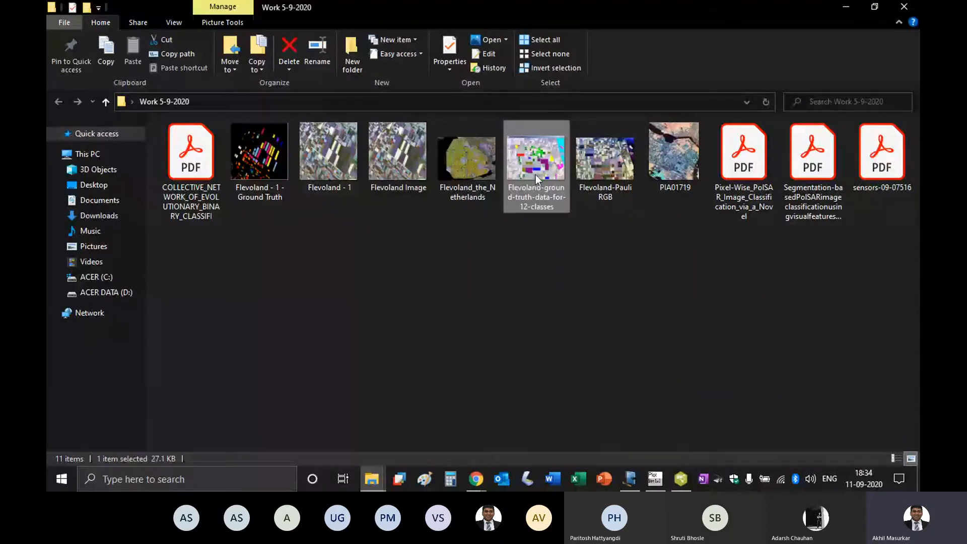
pyautogui.click(477, 479)
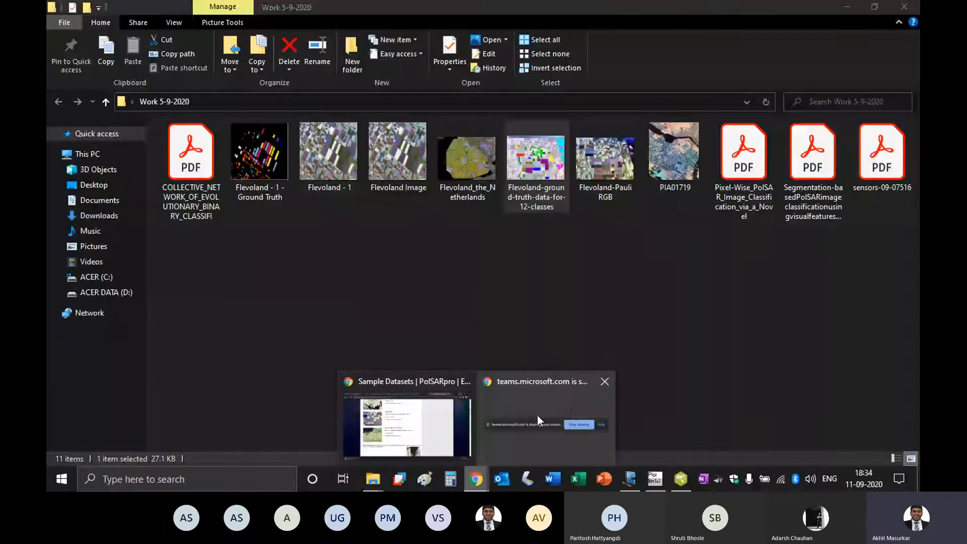
pyautogui.click(434, 433)
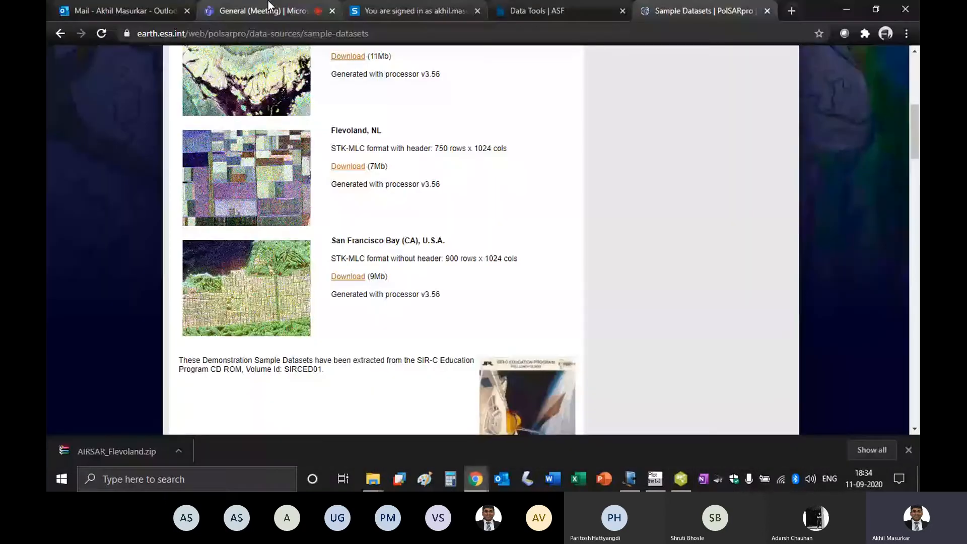
pyautogui.click(324, 10)
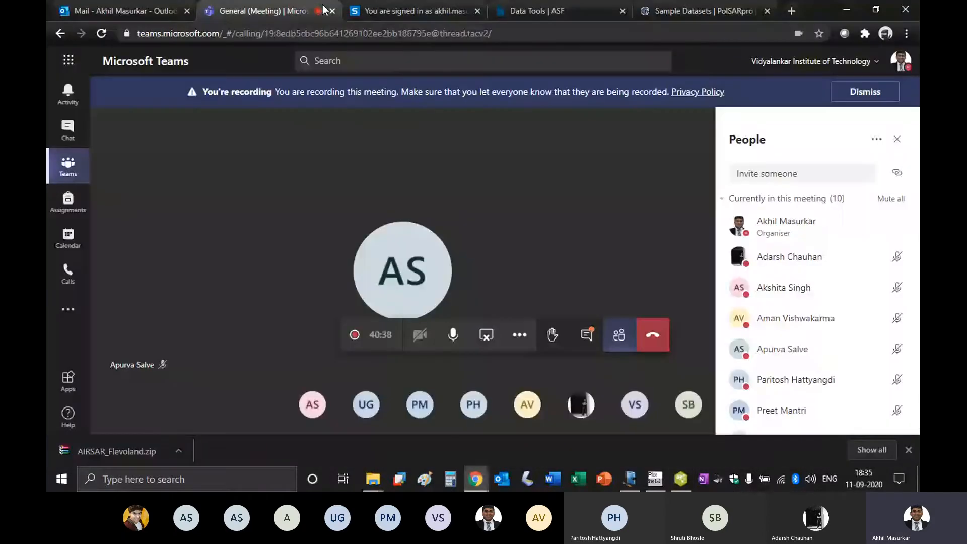
pyautogui.click(587, 338)
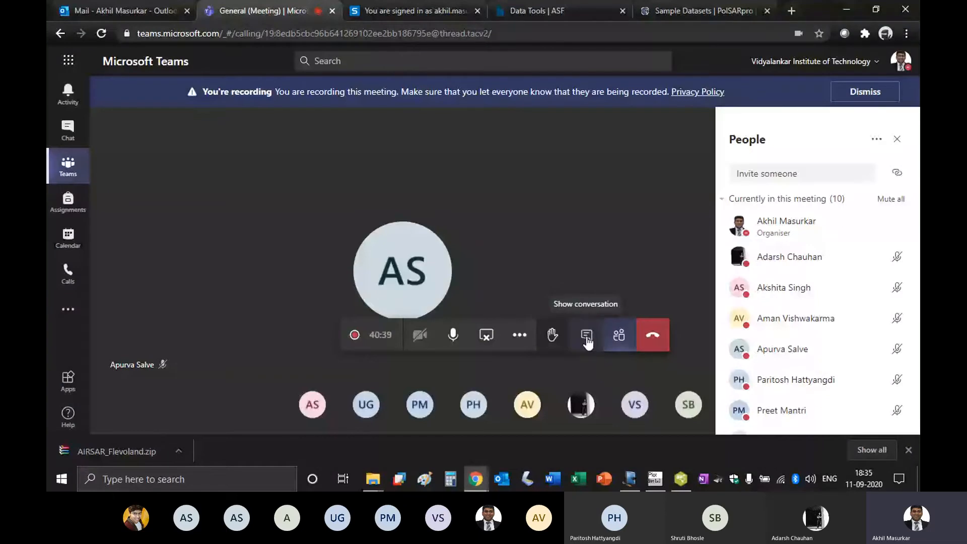
# Upload the Flevoland-ground-truth-data-for-12-classes image from the Work 5-9-2020 folder to General, send it in the meeting chat, and minimize Chrome.
pyautogui.hotkey('alt', 'Tab')
pyautogui.moveTo(542, 161); pyautogui.dragTo(819, 409)
pyautogui.hotkey('alt', 'Tab')
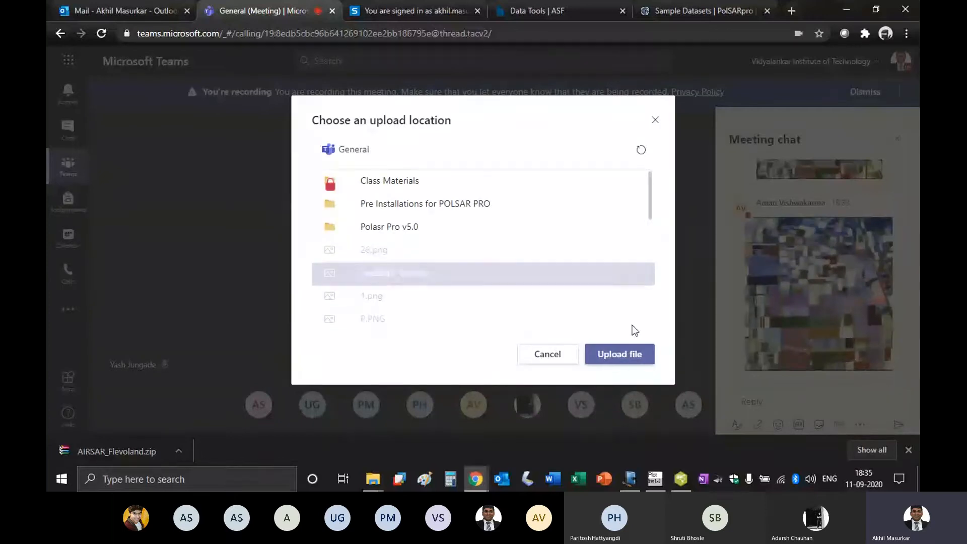
pyautogui.click(621, 363)
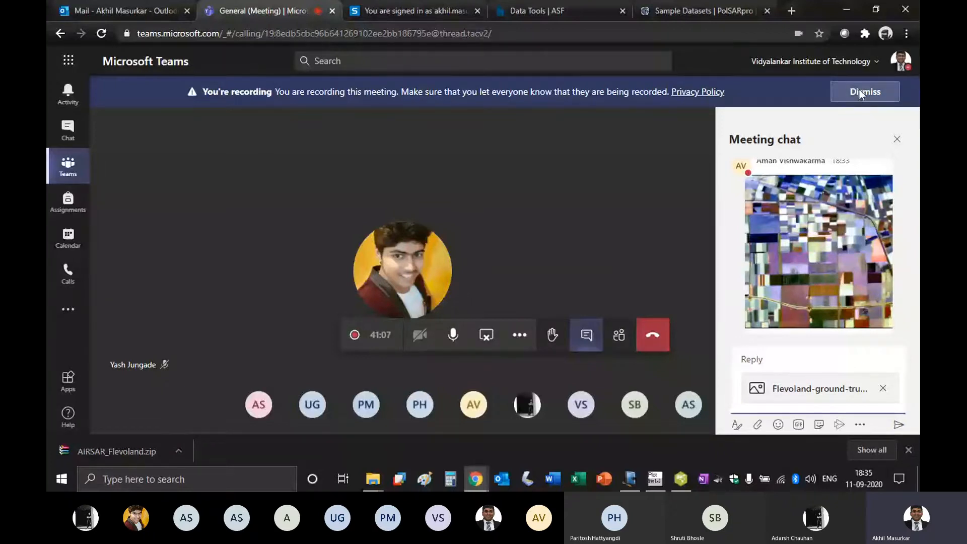
pyautogui.click(860, 90)
pyautogui.click(900, 425)
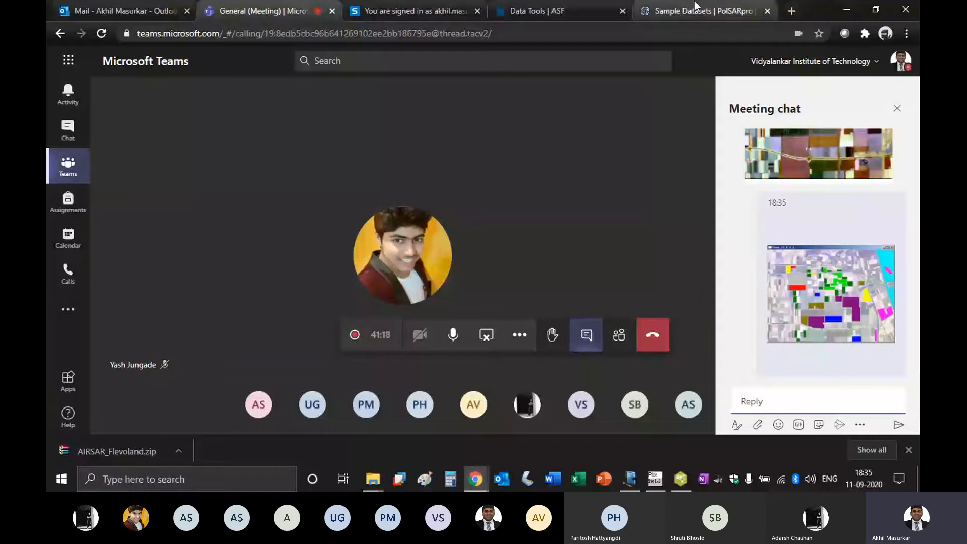
pyautogui.click(846, 10)
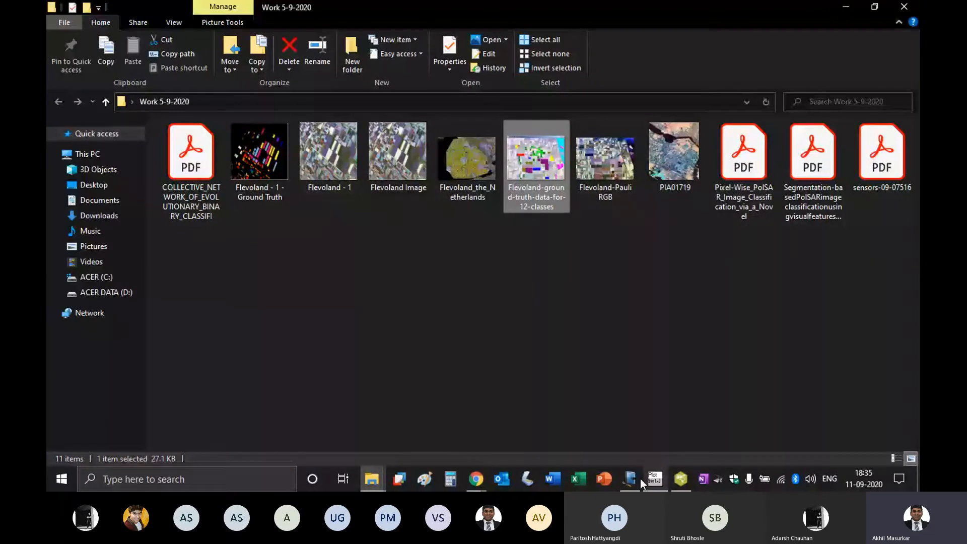
# Switch to PolSARpro and try to save the environment with the existing Desktop/AIRSAR_Flevoland_SIG main input directory.
pyautogui.click(681, 478)
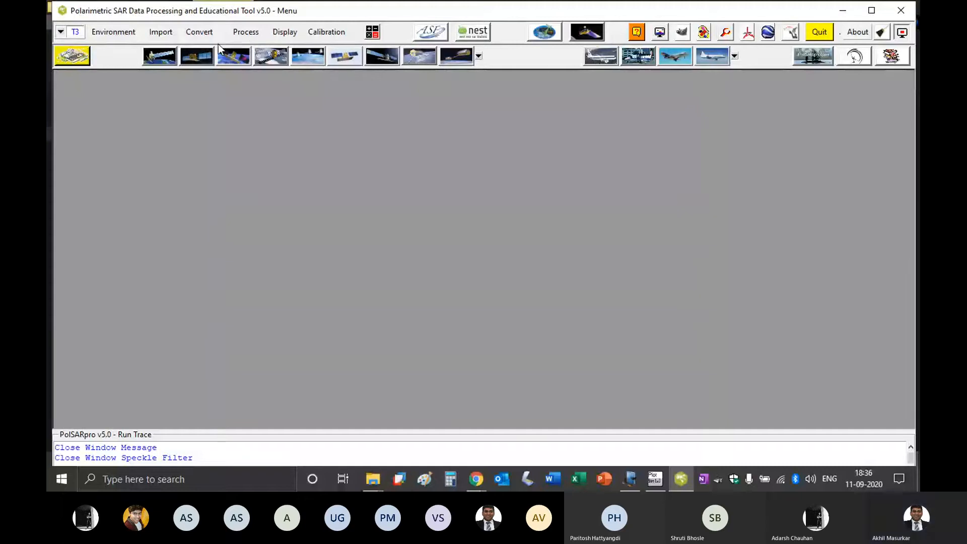
pyautogui.click(126, 35)
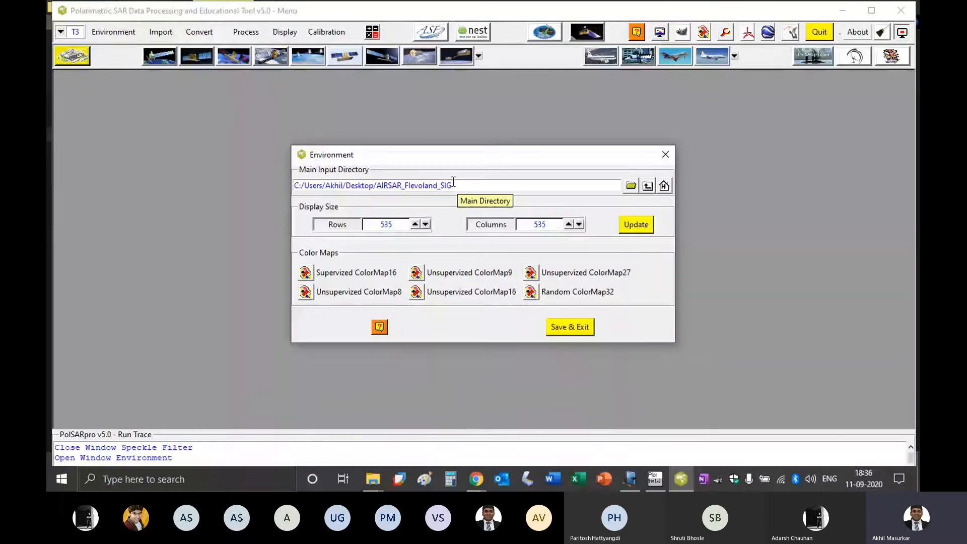
pyautogui.click(552, 326)
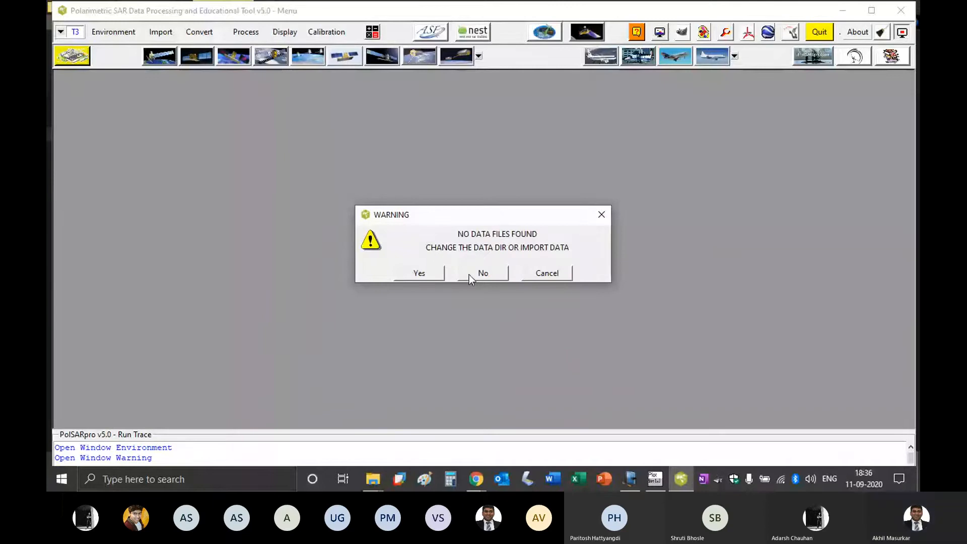
pyautogui.click(562, 273)
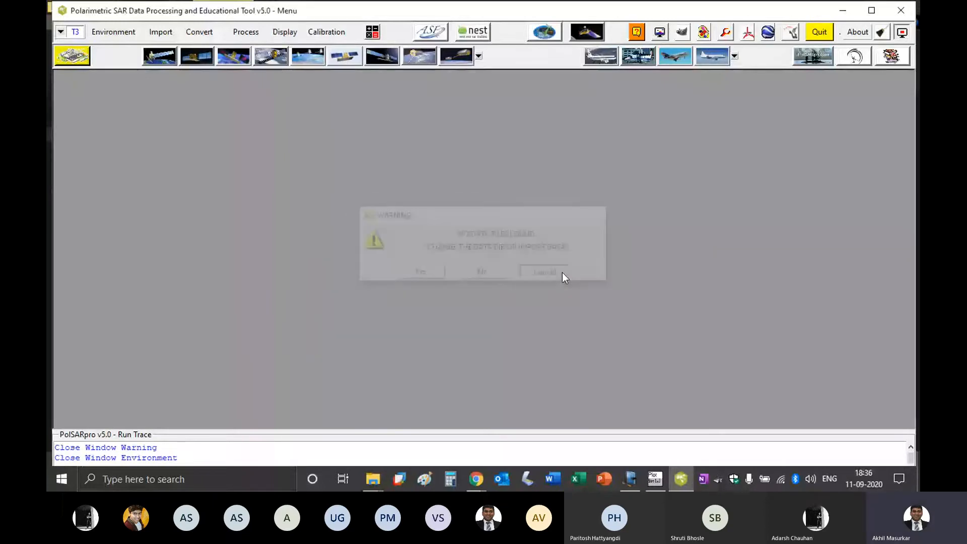
pyautogui.click(115, 33)
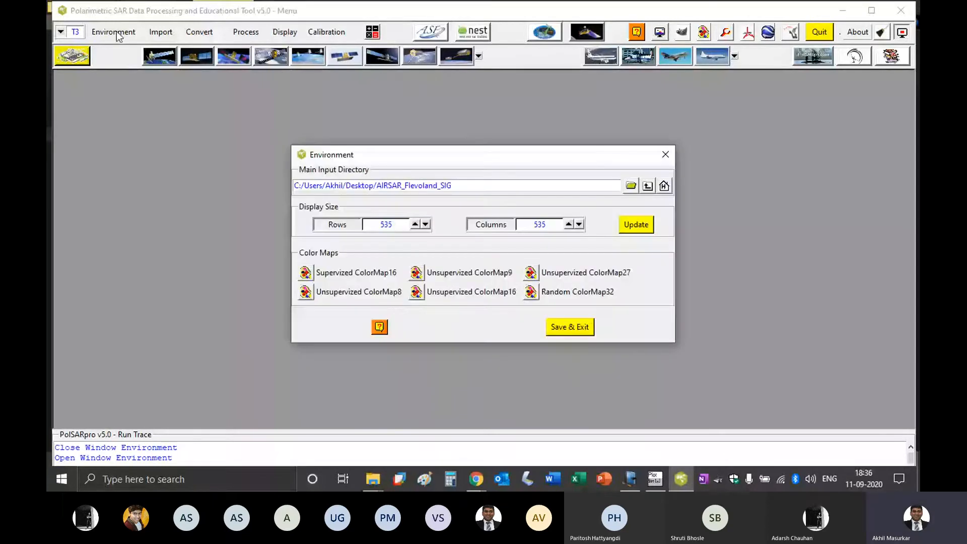
pyautogui.click(584, 328)
pyautogui.click(413, 272)
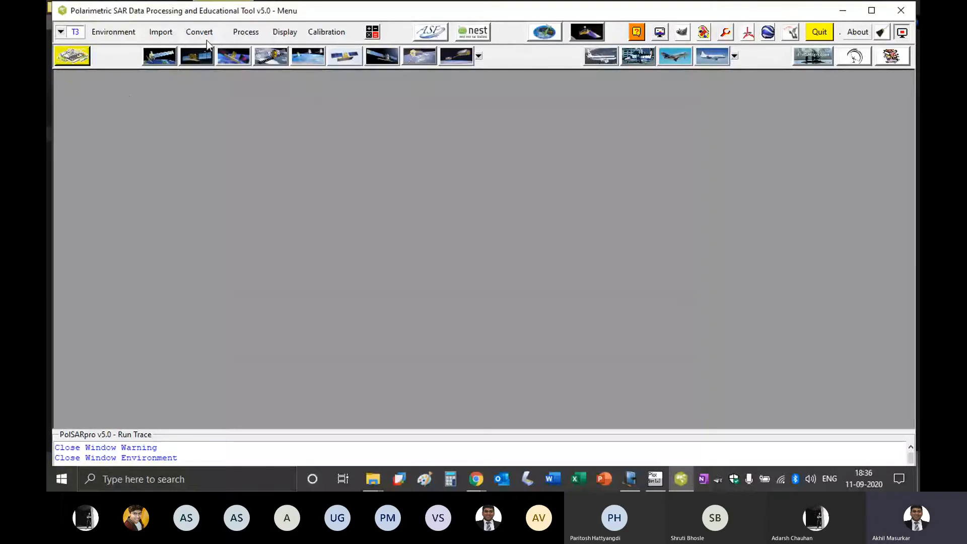
# Try to start the SVM Supervised Classification with the old input directory, and dismiss the error.
pyautogui.click(247, 33)
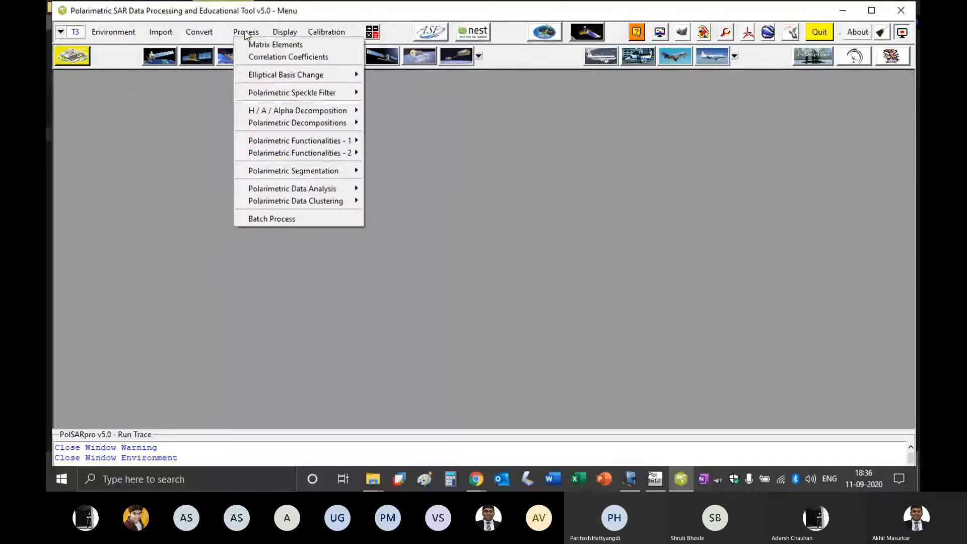
pyautogui.moveTo(343, 175)
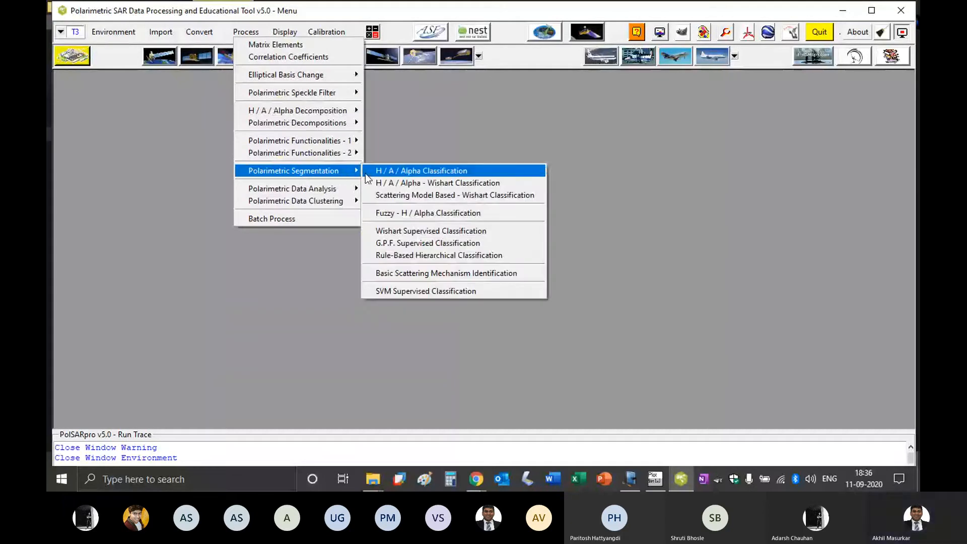
pyautogui.click(460, 291)
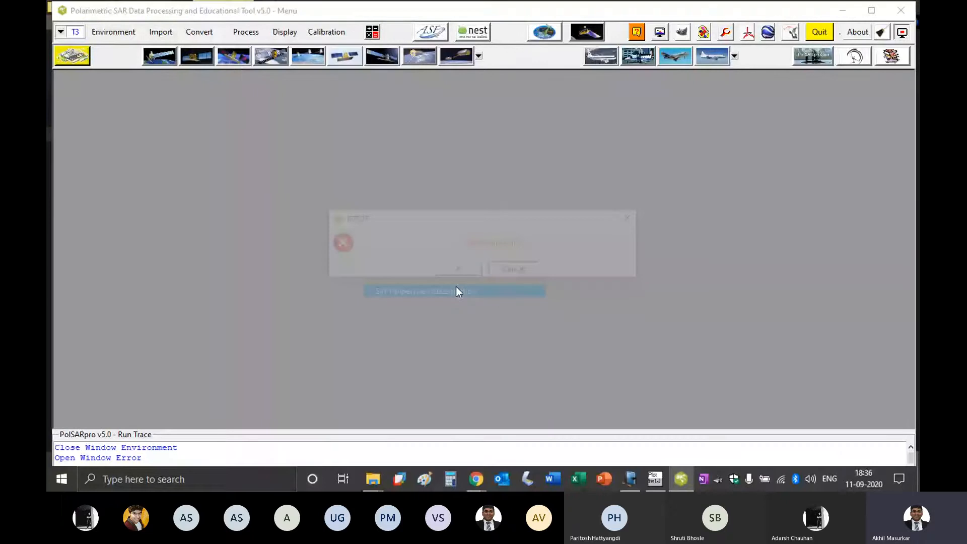
pyautogui.click(458, 269)
# Restart the PolSARpro session and save AIRSAR_Flevoland_SIG inside the desktop folder Flevoland - 11-09-2020- VAC2006 as the main input directory.
pyautogui.click(72, 56)
pyautogui.click(82, 74)
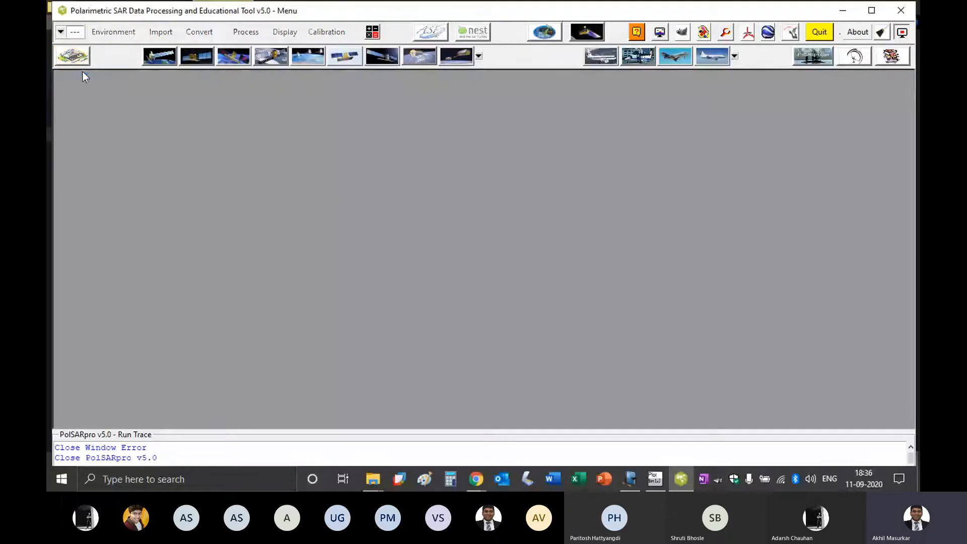
pyautogui.click(125, 33)
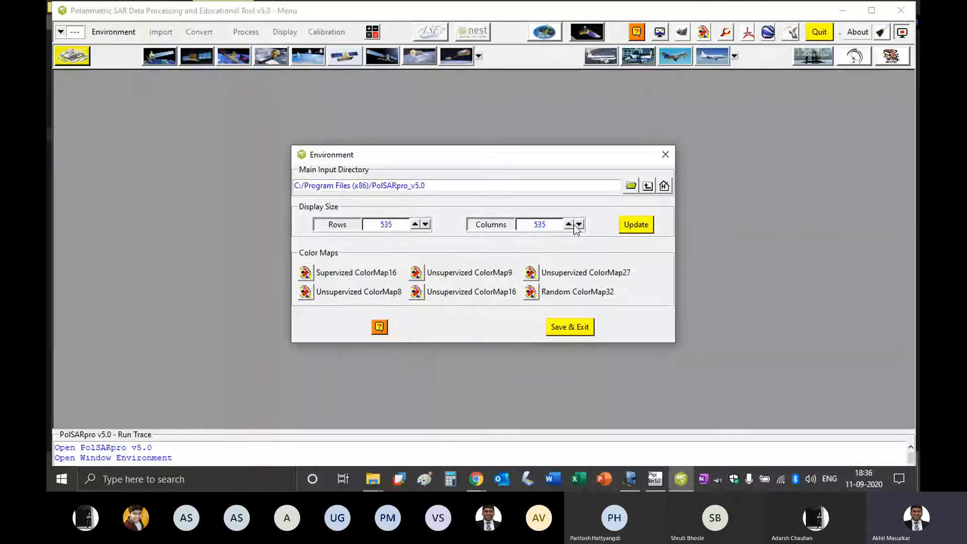
pyautogui.click(631, 186)
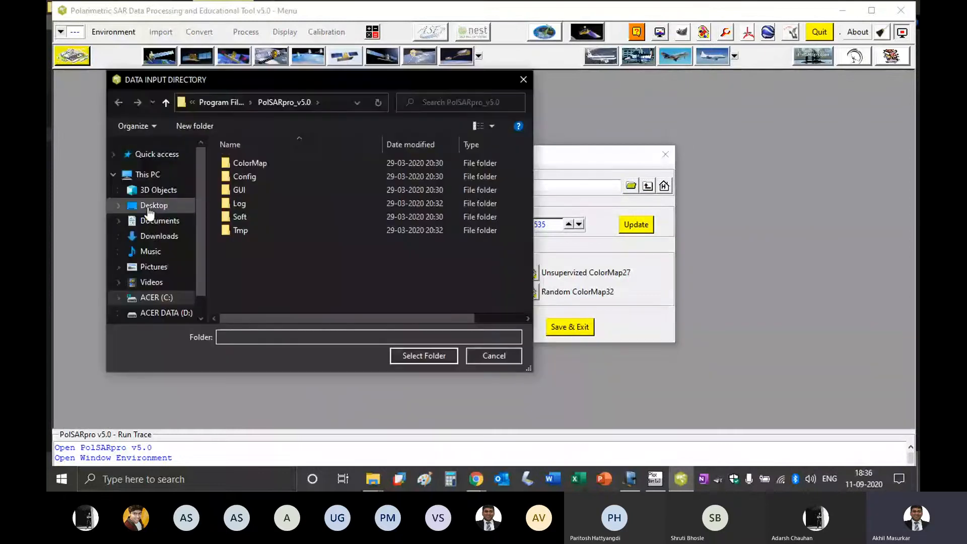
pyautogui.click(145, 208)
pyautogui.click(266, 163)
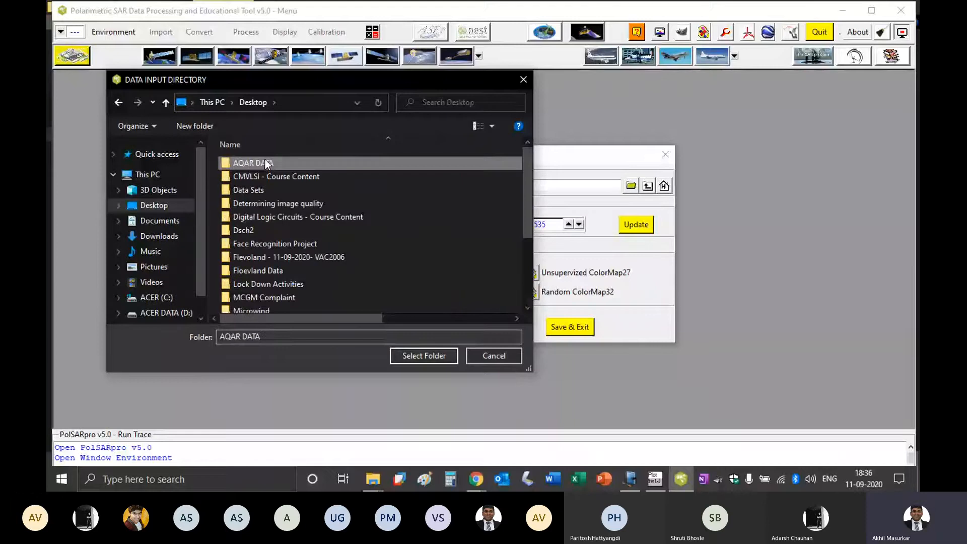
pyautogui.doubleClick(289, 257)
pyautogui.click(271, 177)
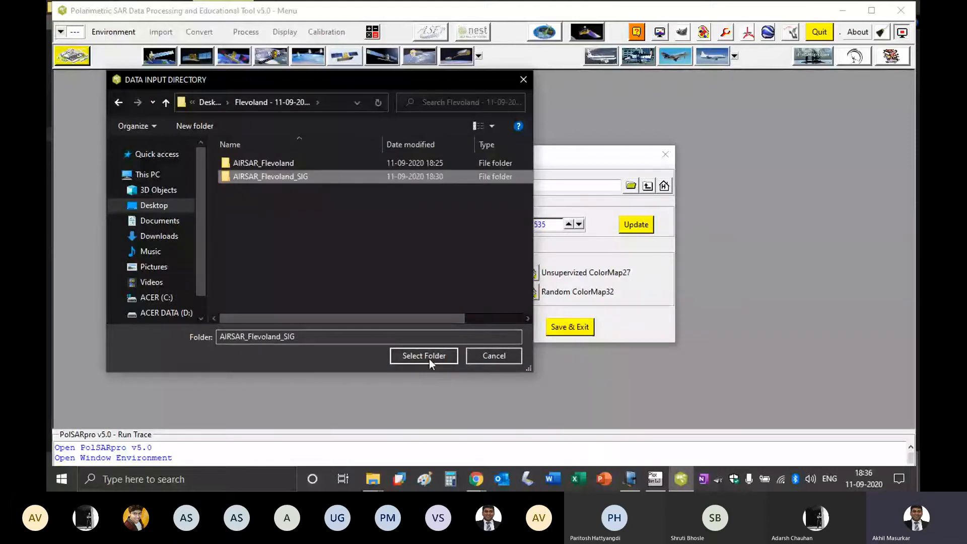
pyautogui.click(429, 359)
pyautogui.click(572, 329)
# Set up an SVM Supervised Classification with the coded colormap enabled and Pauli chosen as its colour coding.
pyautogui.click(246, 32)
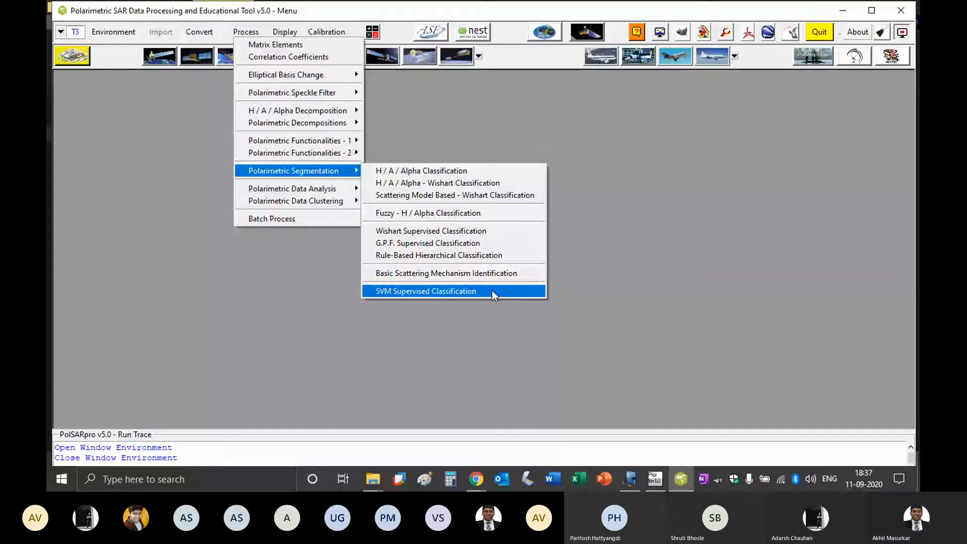
pyautogui.click(492, 291)
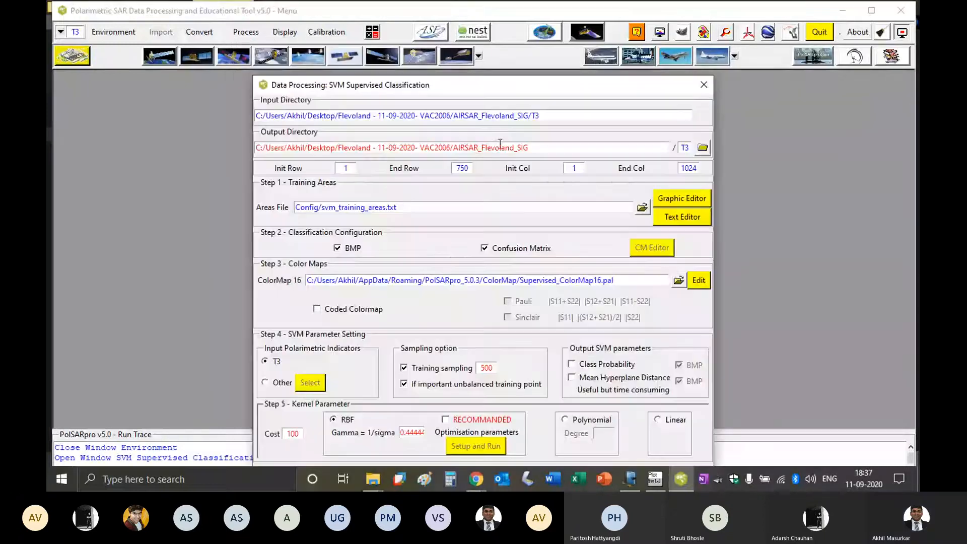
pyautogui.moveTo(551, 92); pyautogui.dragTo(543, 25)
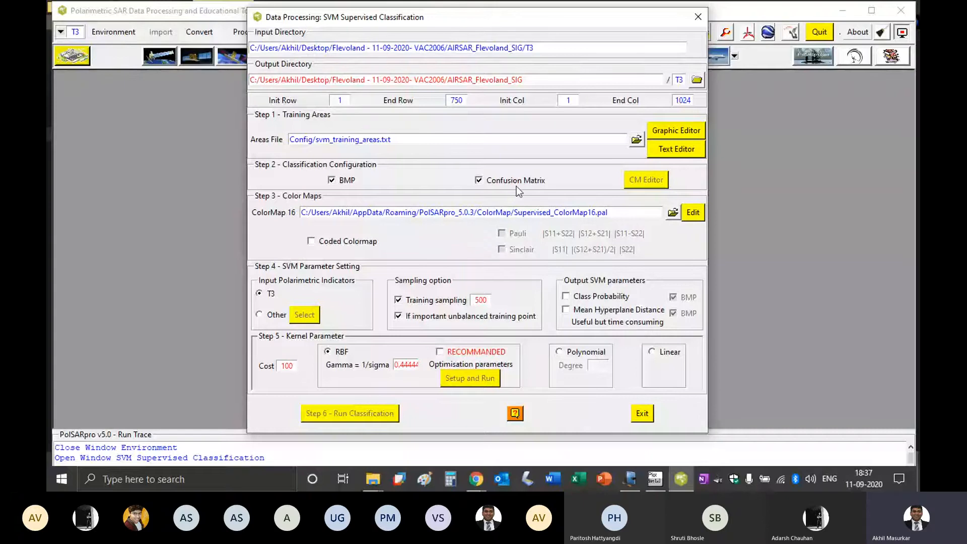
pyautogui.click(312, 242)
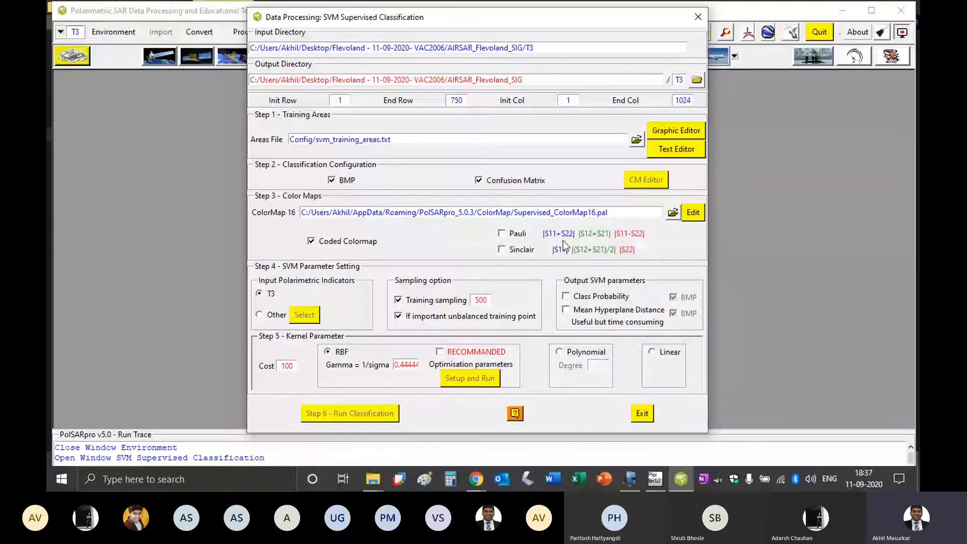
pyautogui.click(503, 235)
# Try to open a BMP from the AIRSAR_Flevoland_SIG T3 folder for drawing training areas graphically, and exit the SVM classification.
pyautogui.click(690, 132)
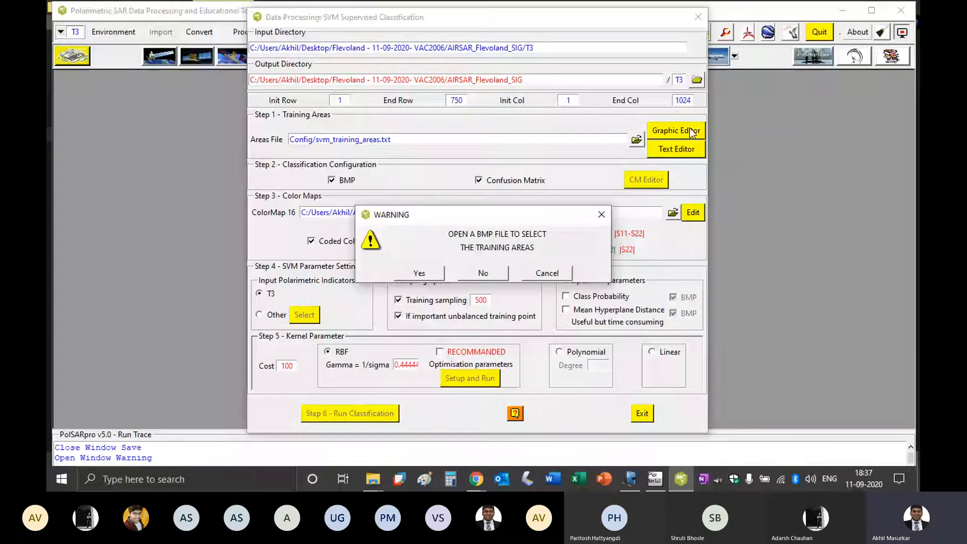
pyautogui.click(434, 276)
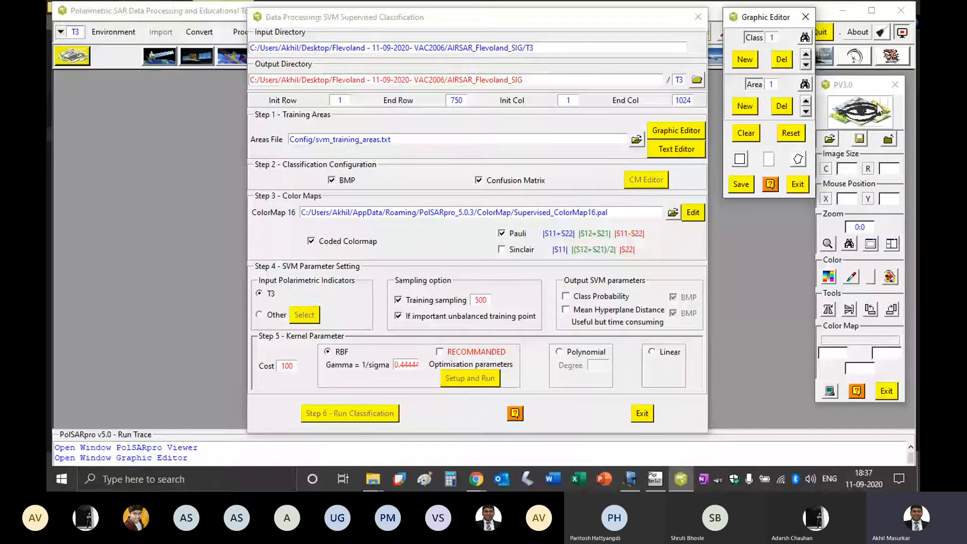
pyautogui.click(830, 139)
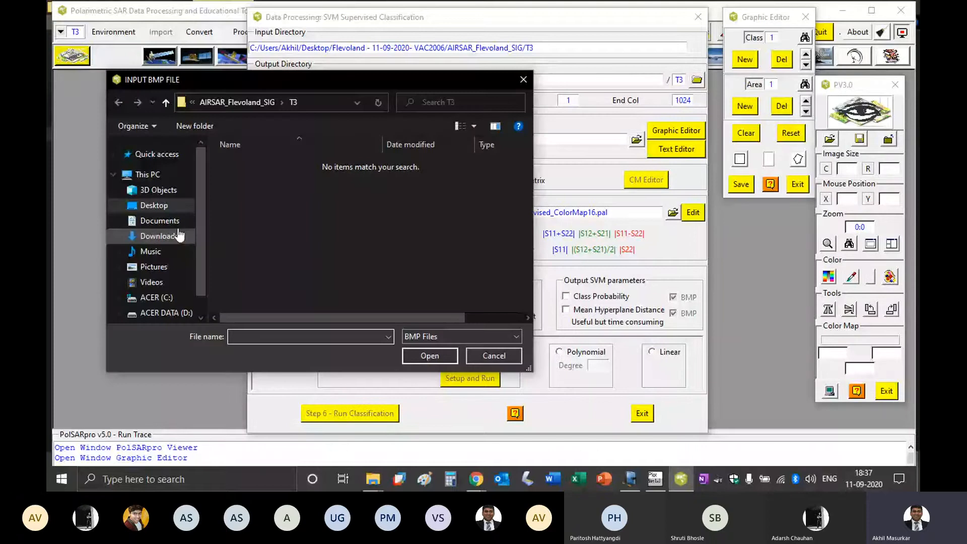
pyautogui.click(160, 205)
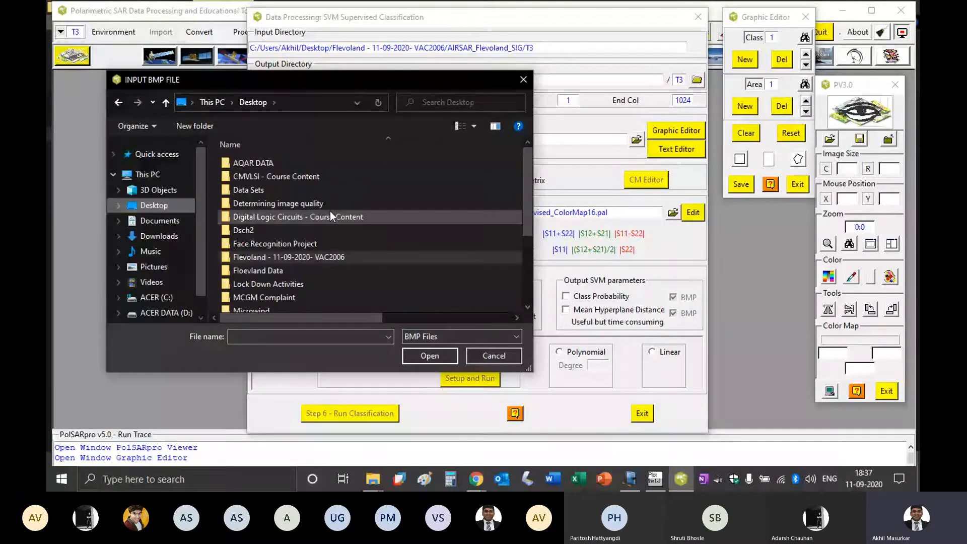
pyautogui.doubleClick(331, 259)
pyautogui.doubleClick(255, 165)
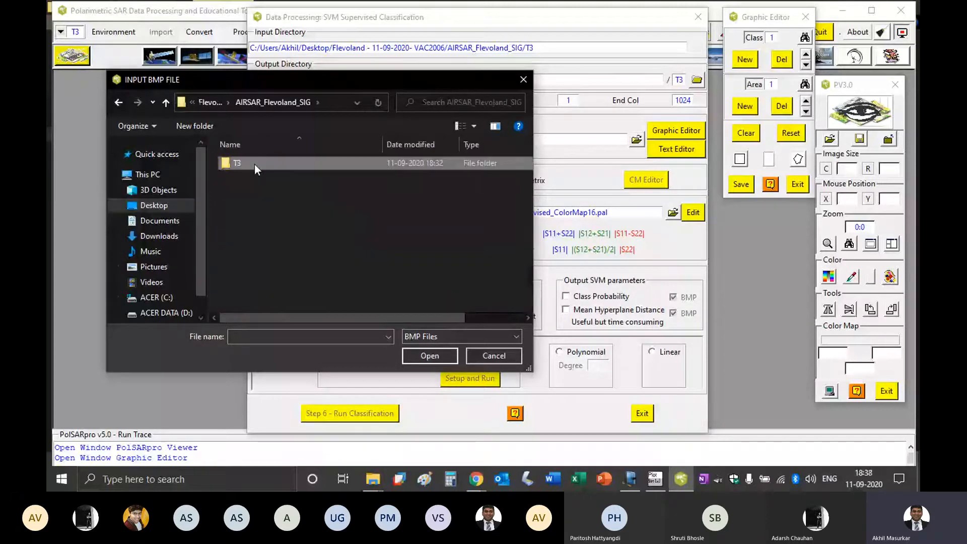
pyautogui.doubleClick(255, 164)
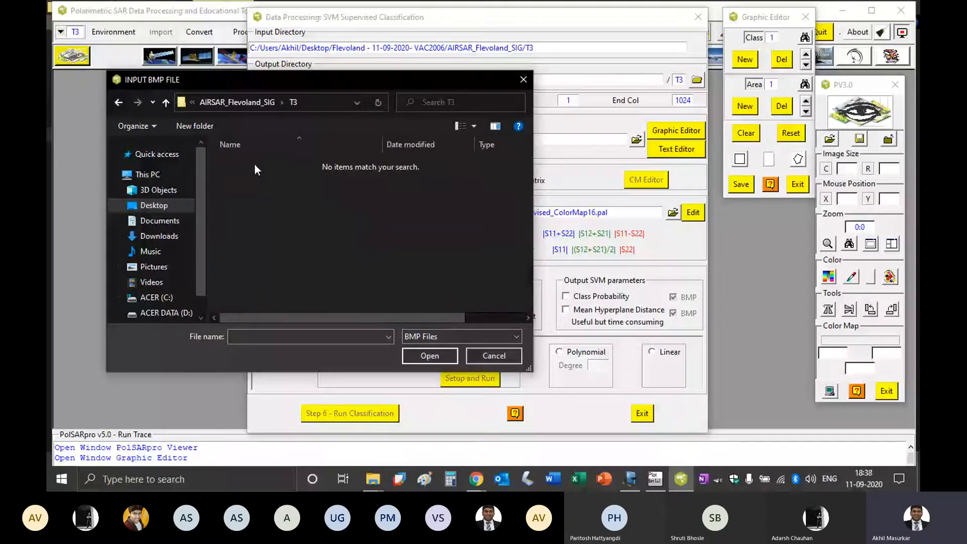
pyautogui.click(118, 102)
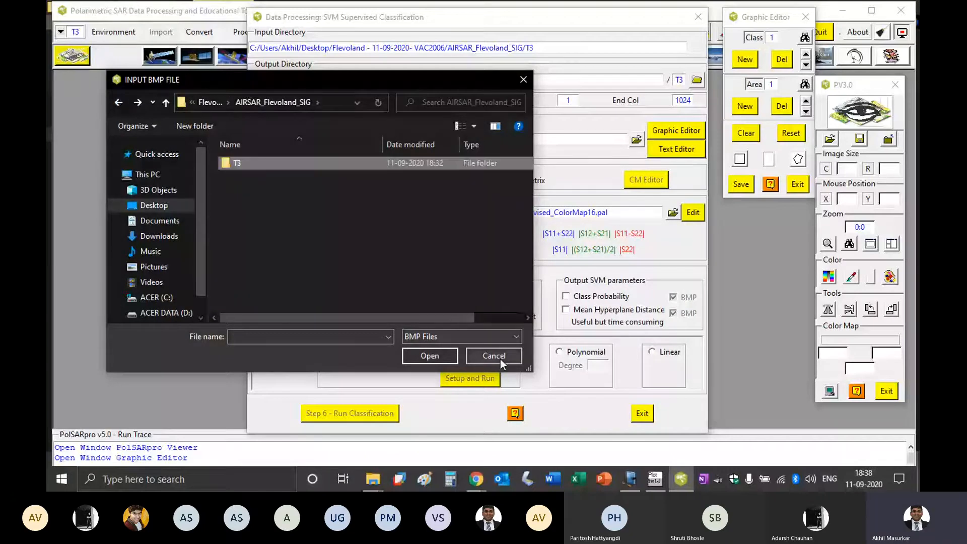
pyautogui.click(494, 356)
pyautogui.click(642, 413)
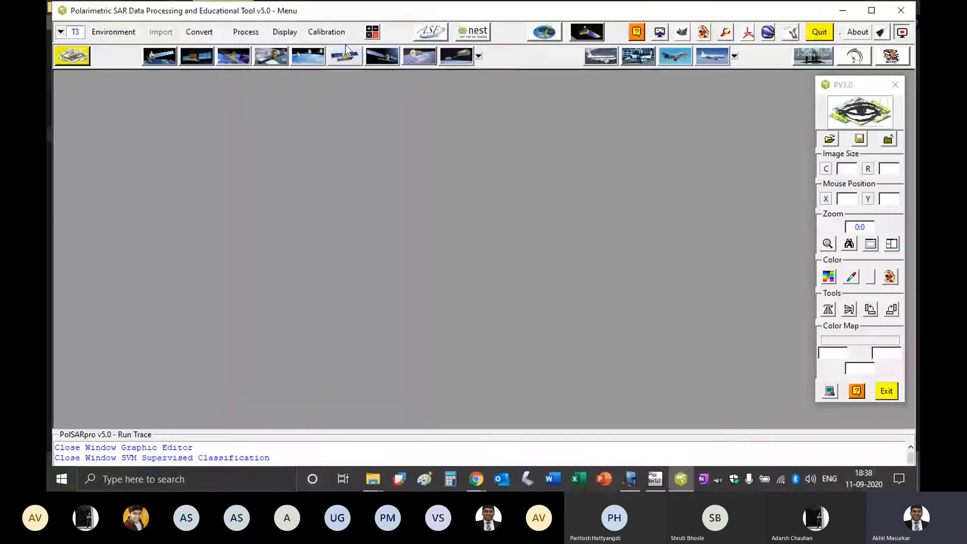
# Create an RGB file with the Pauli composition from the AIRSAR_Flevoland_SIG T3 data, covering rows 1–750 and columns 1–1024.
pyautogui.click(284, 33)
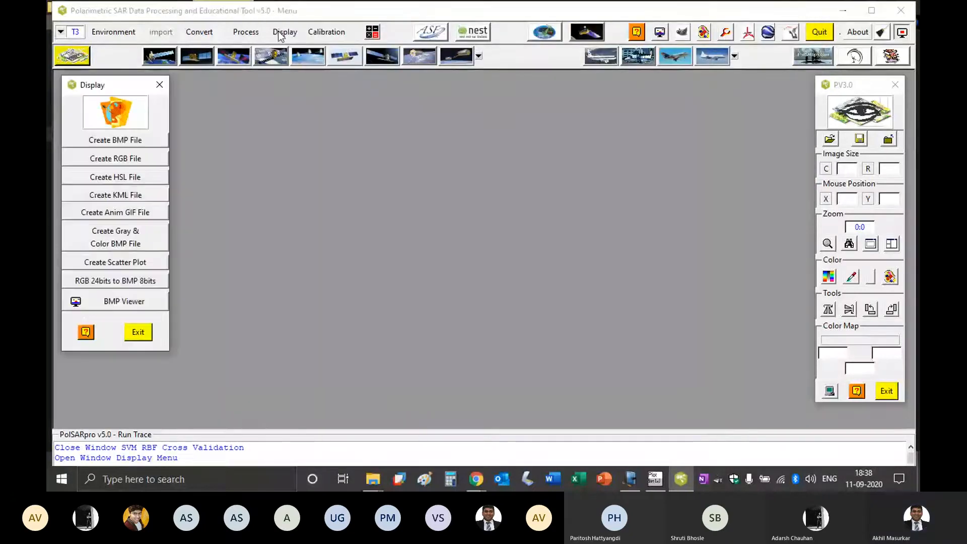
pyautogui.click(129, 159)
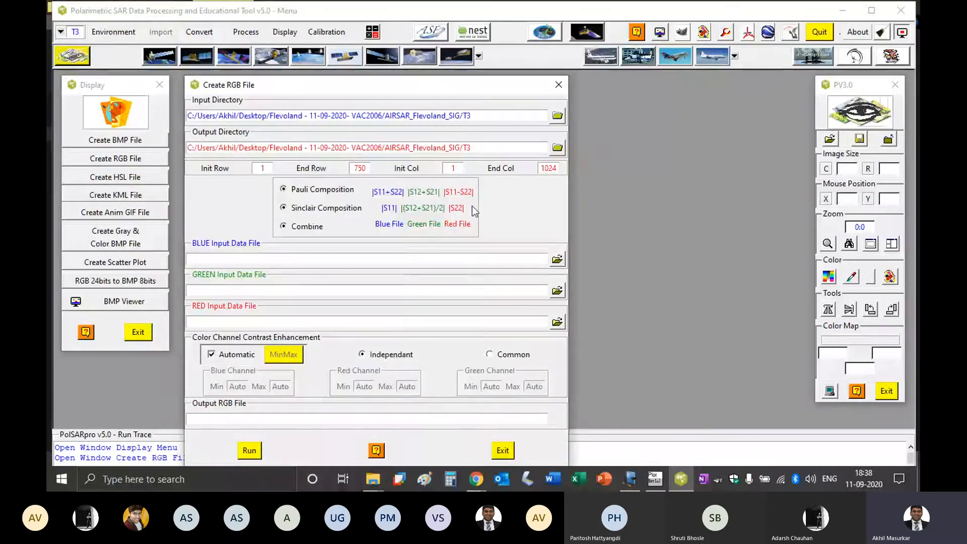
pyautogui.click(259, 456)
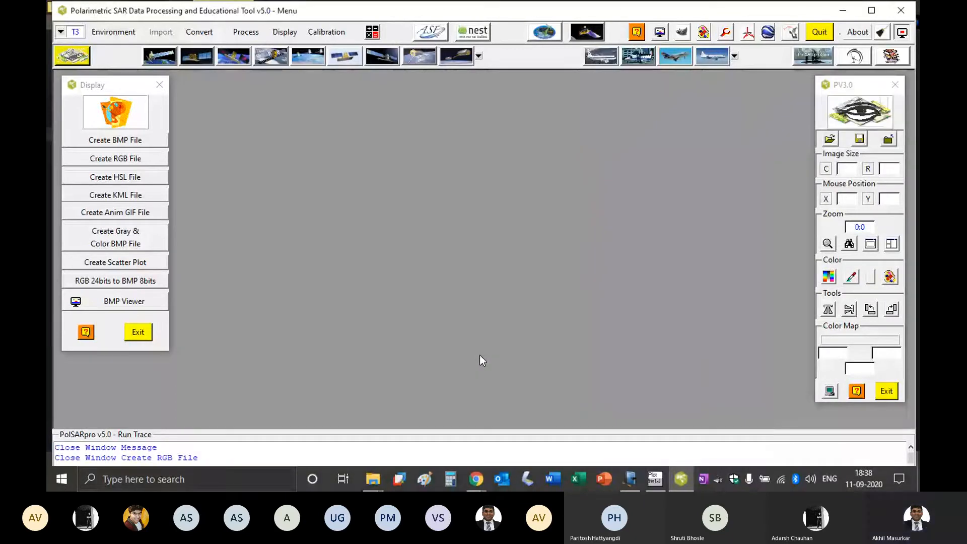
# Inspect the generated PauliRGB image in the AIRSAR_Flevoland_SIG T3 folder, close it and return to PolSARpro.
pyautogui.click(374, 487)
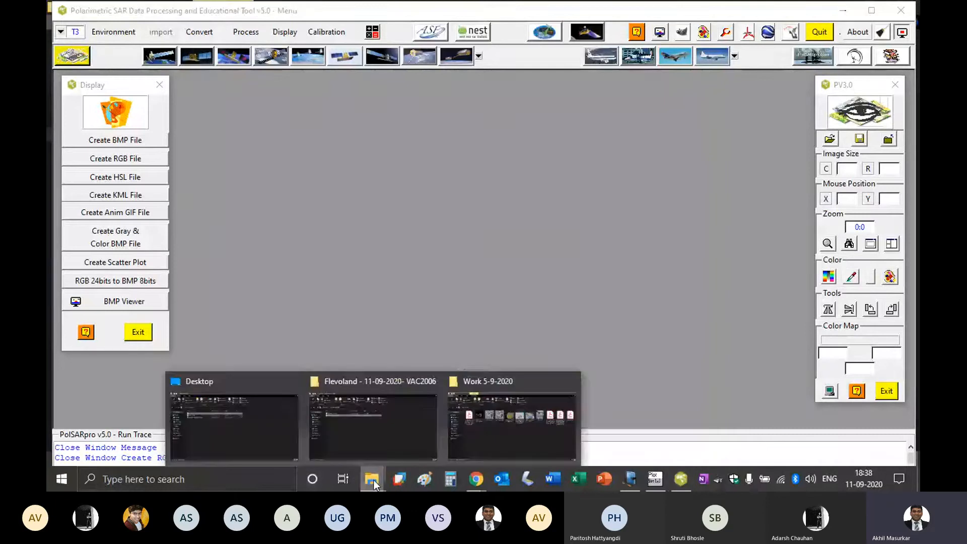
pyautogui.click(403, 416)
pyautogui.doubleClick(253, 154)
pyautogui.doubleClick(212, 146)
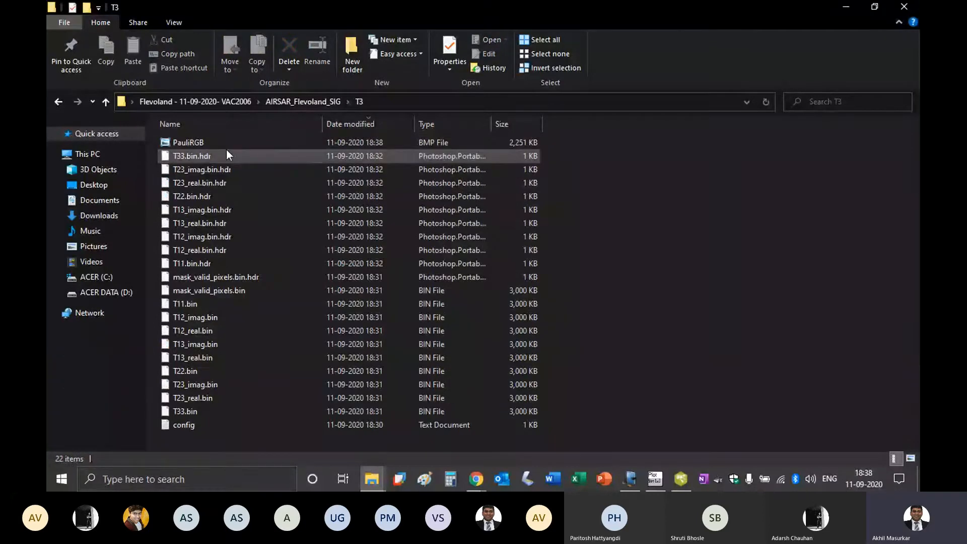
pyautogui.click(228, 147)
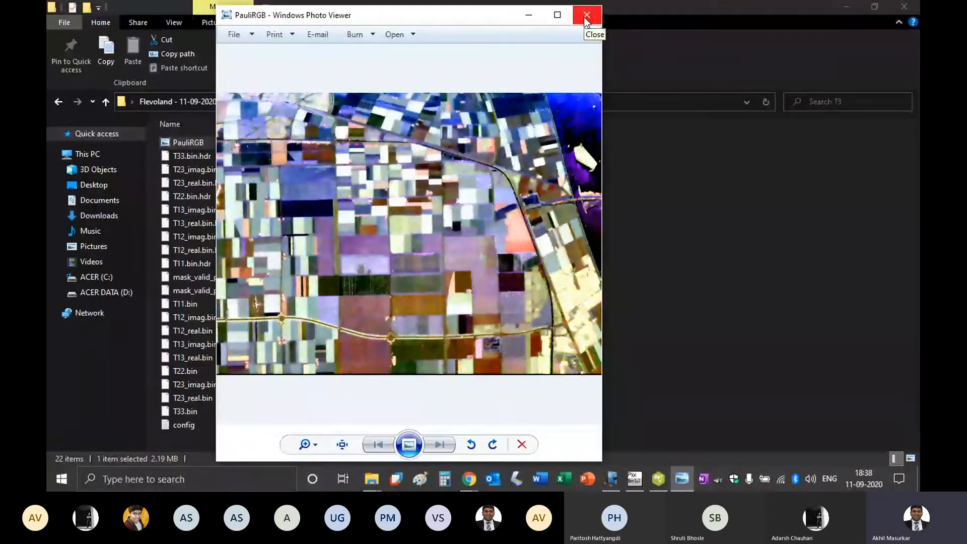
pyautogui.click(587, 15)
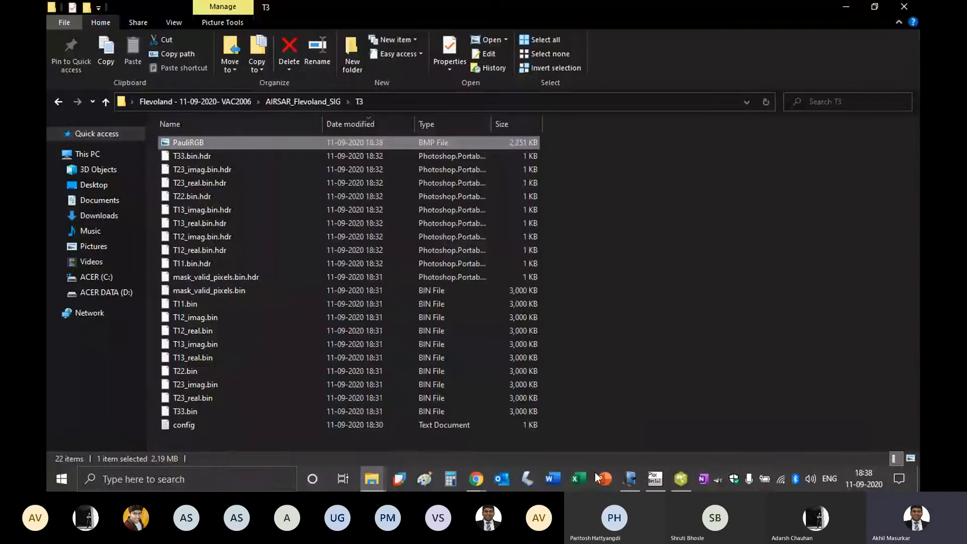
pyautogui.click(682, 476)
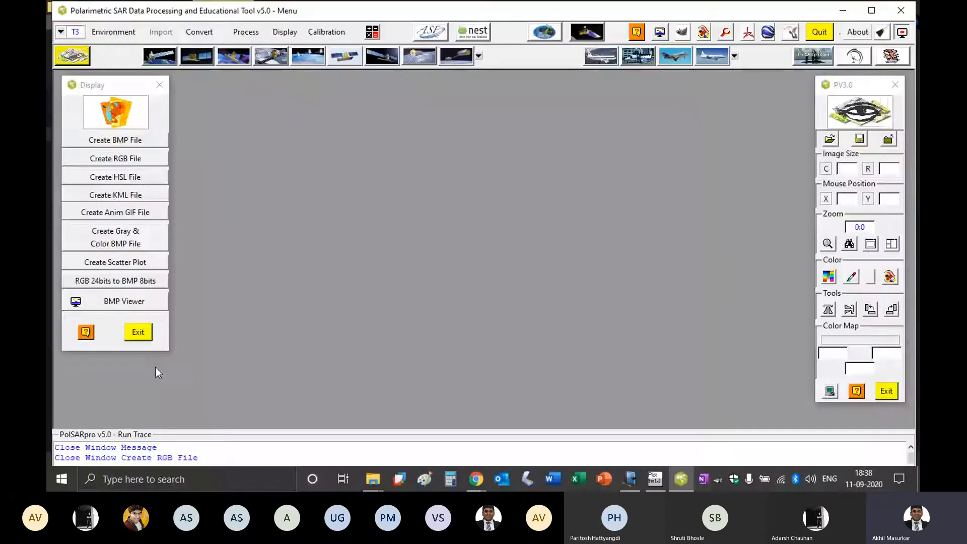
# Exit the Display tools, open the SVM Supervised Classification and start the graphic editor for its training areas.
pyautogui.click(137, 331)
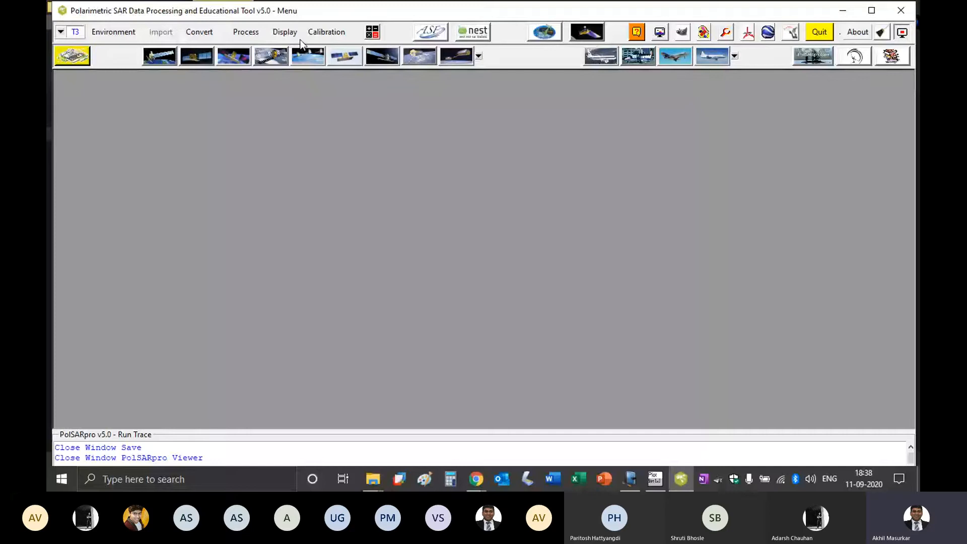
pyautogui.click(244, 32)
pyautogui.moveTo(342, 171)
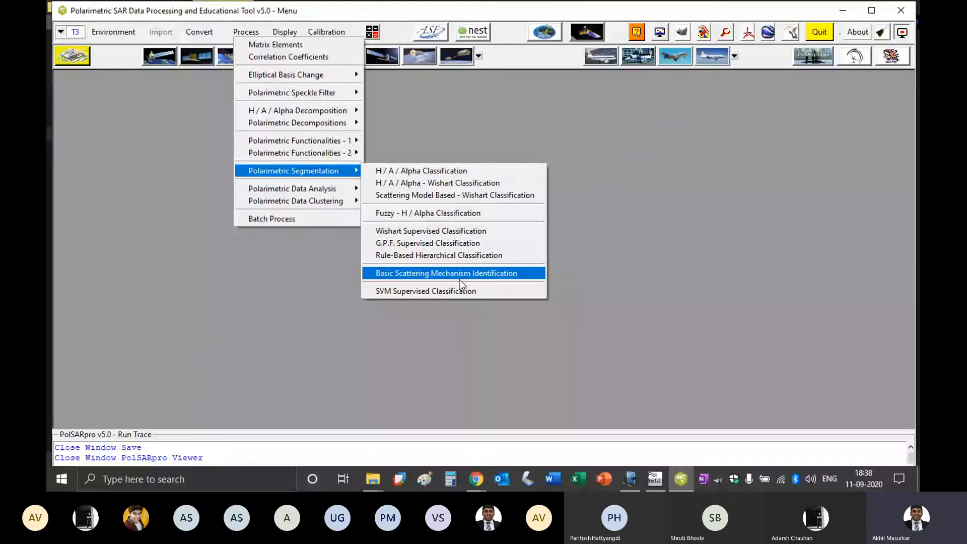
pyautogui.click(454, 291)
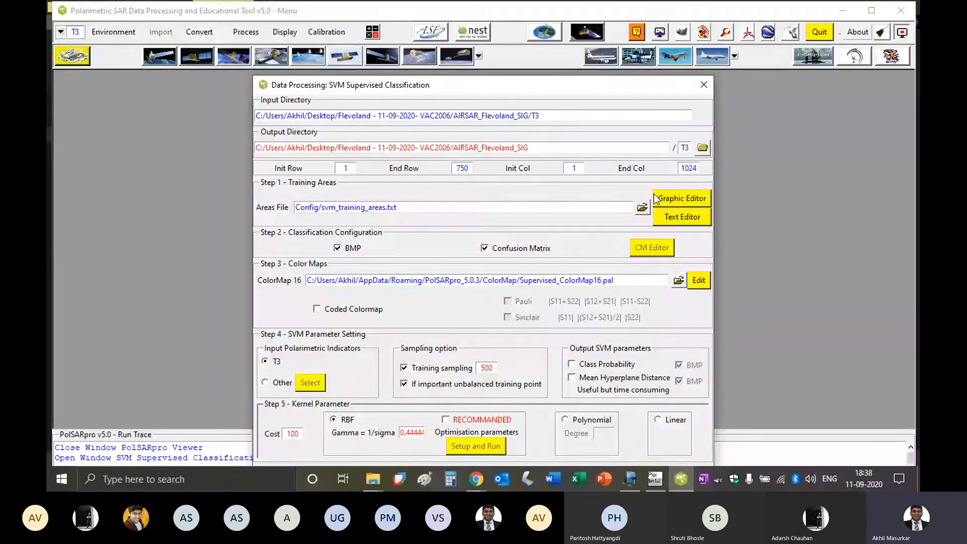
pyautogui.click(693, 205)
pyautogui.click(424, 273)
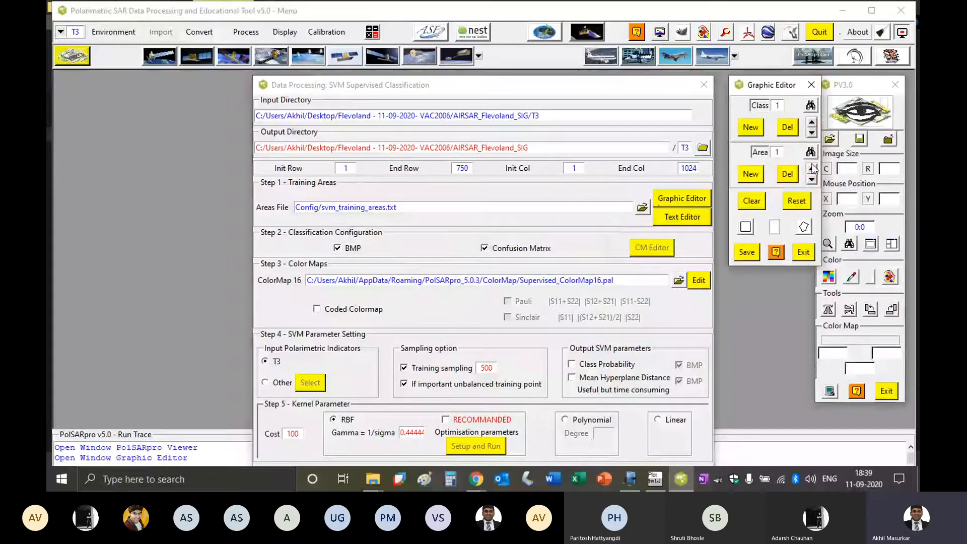
# Load the PauliRGB BMP from the T3 folder into the viewer for drawing training areas.
pyautogui.click(832, 139)
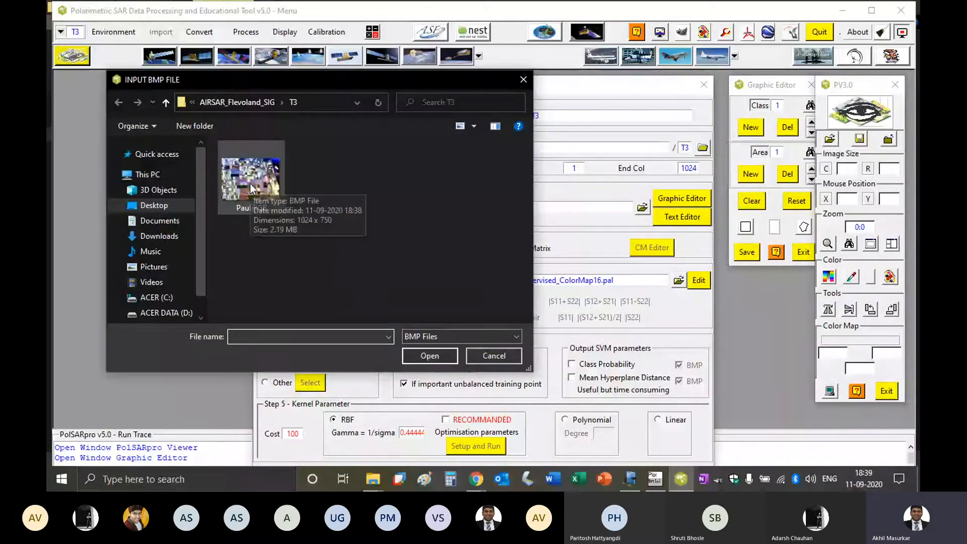
pyautogui.click(250, 184)
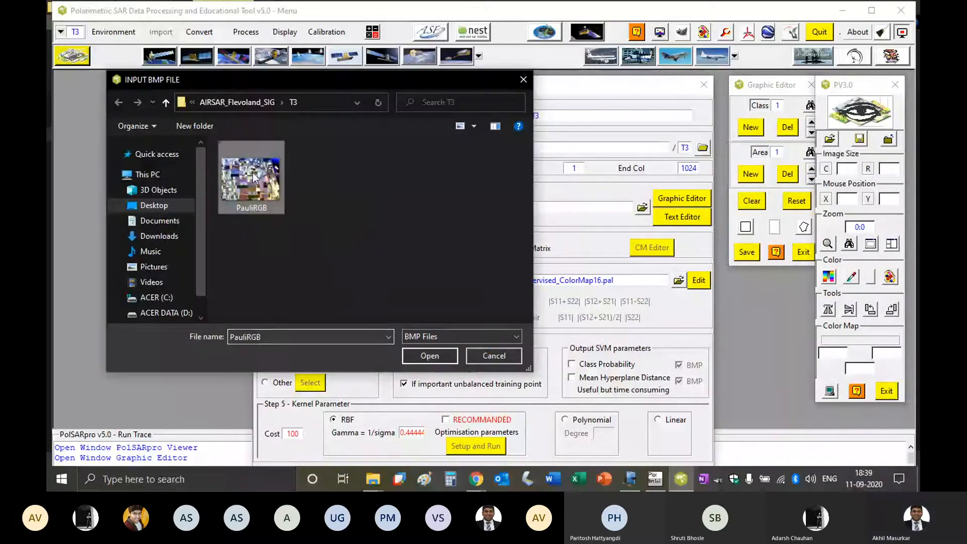
pyautogui.click(450, 358)
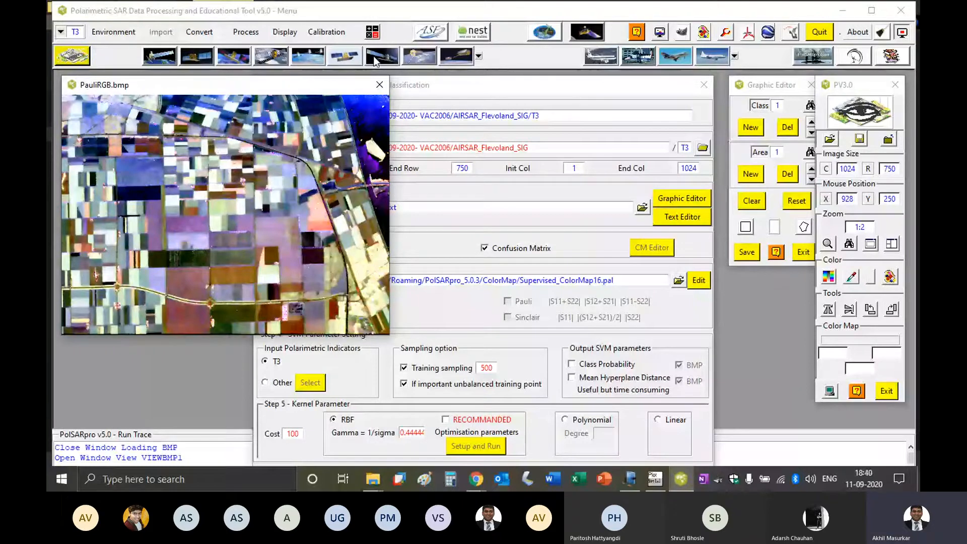
# Draw three rectangular training areas for class 1 on the dark water along the right edge of the PauliRGB image.
pyautogui.click(360, 104)
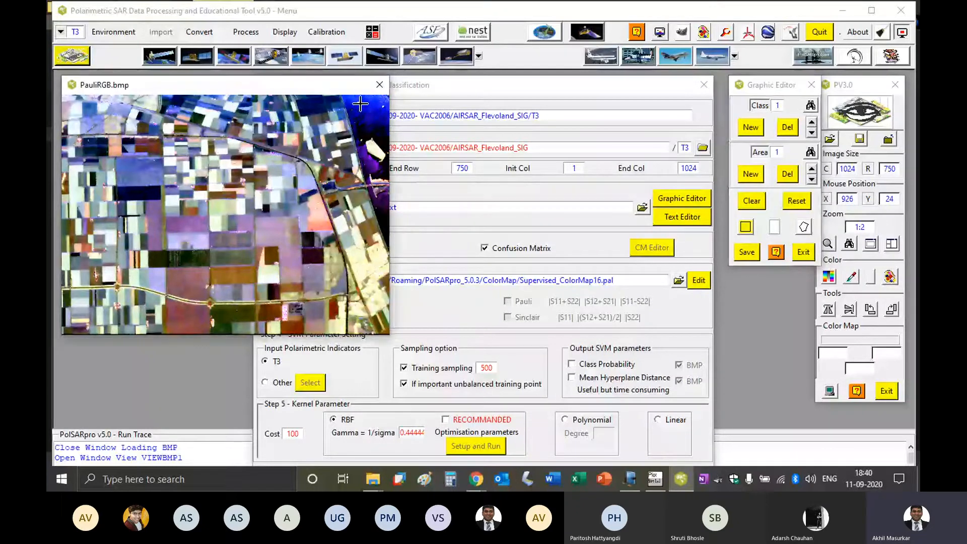
pyautogui.moveTo(358, 103); pyautogui.dragTo(368, 114)
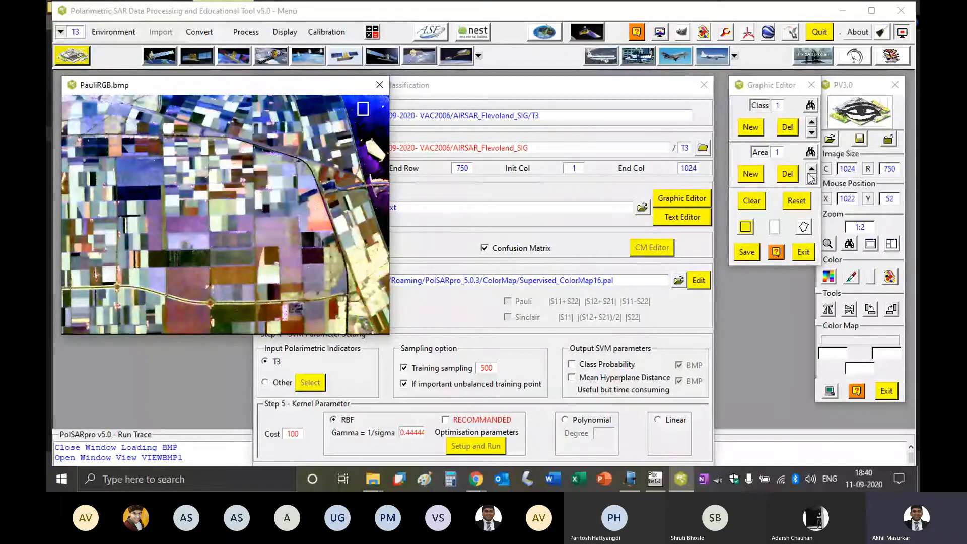
pyautogui.click(757, 176)
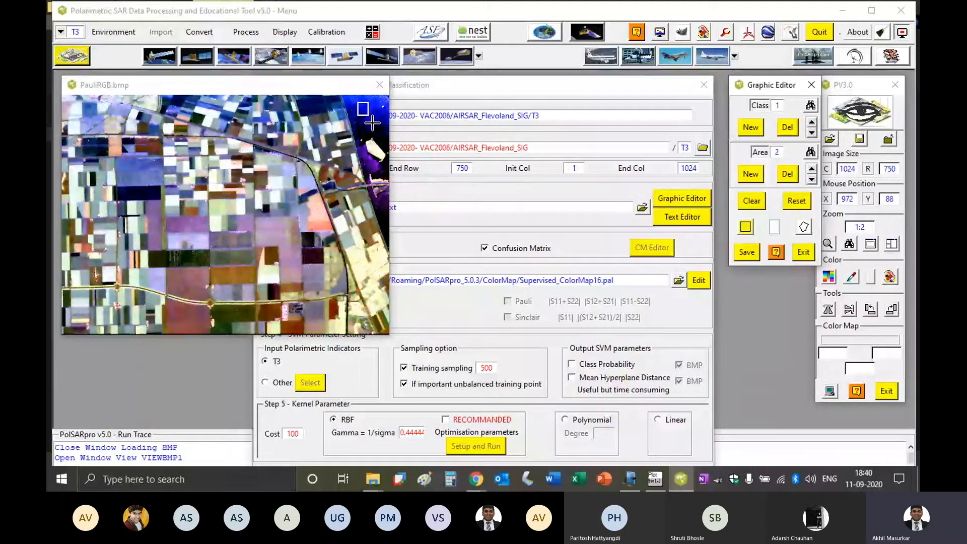
pyautogui.moveTo(373, 124); pyautogui.dragTo(384, 135)
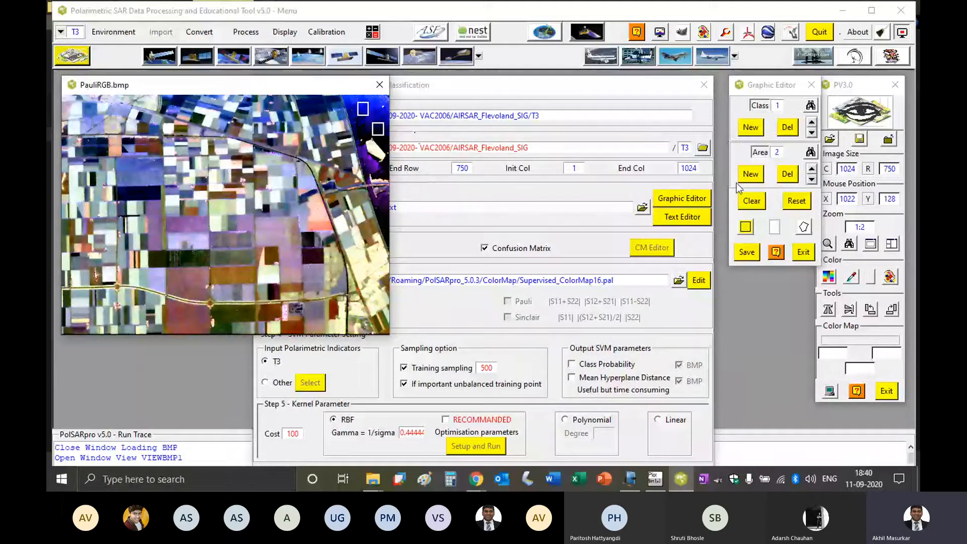
pyautogui.click(752, 176)
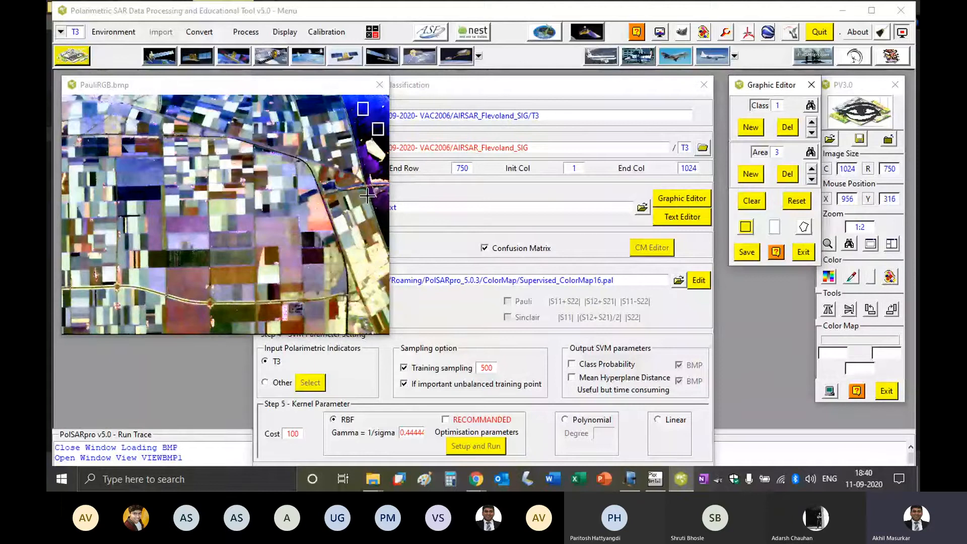
pyautogui.moveTo(378, 198); pyautogui.dragTo(384, 216)
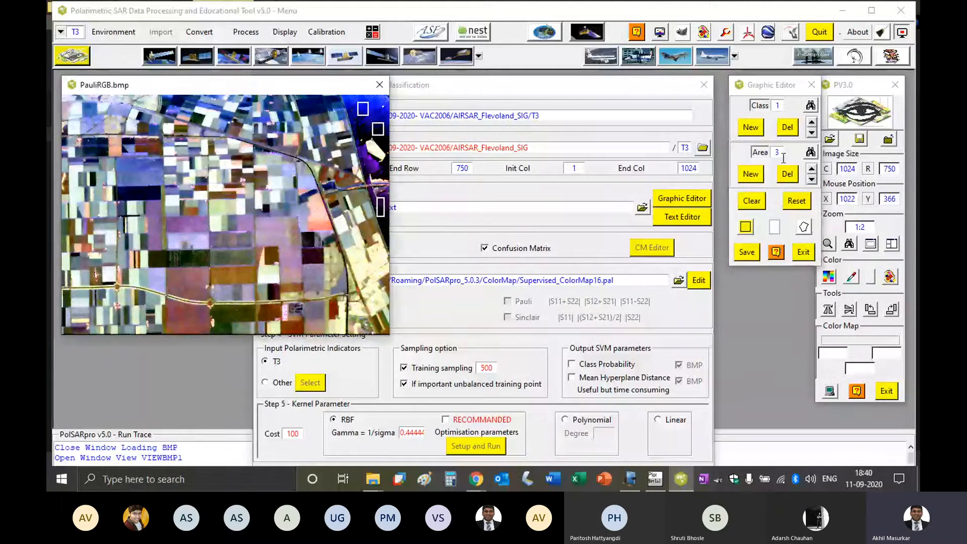
# Add classes 2 and 3, draw two class 3 rectangles on the reddish field near the lower road, and clear the drawn areas.
pyautogui.click(753, 128)
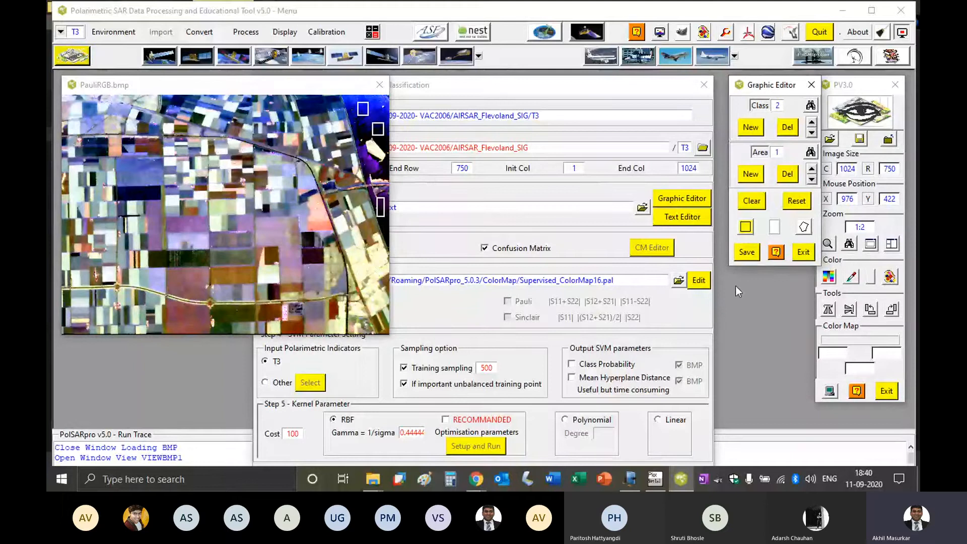
pyautogui.click(747, 229)
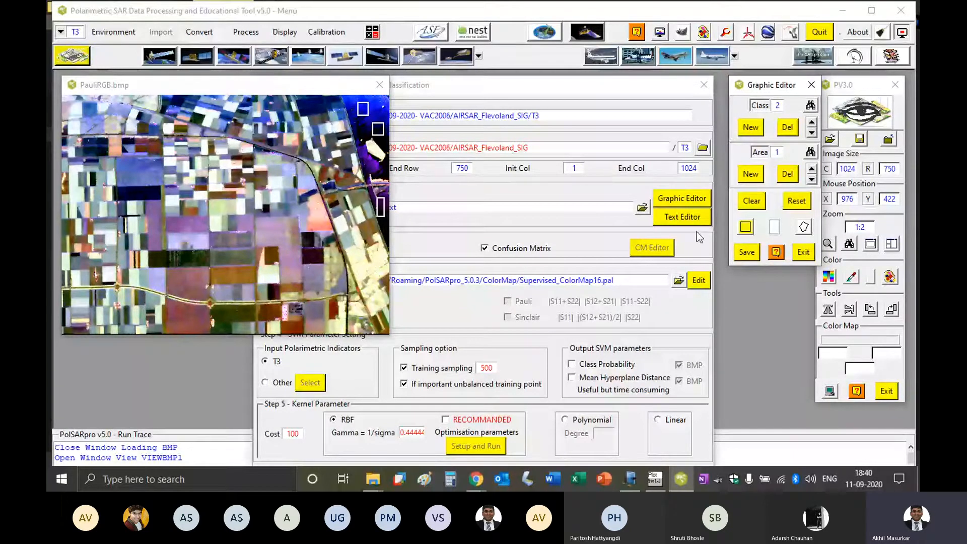
pyautogui.click(356, 260)
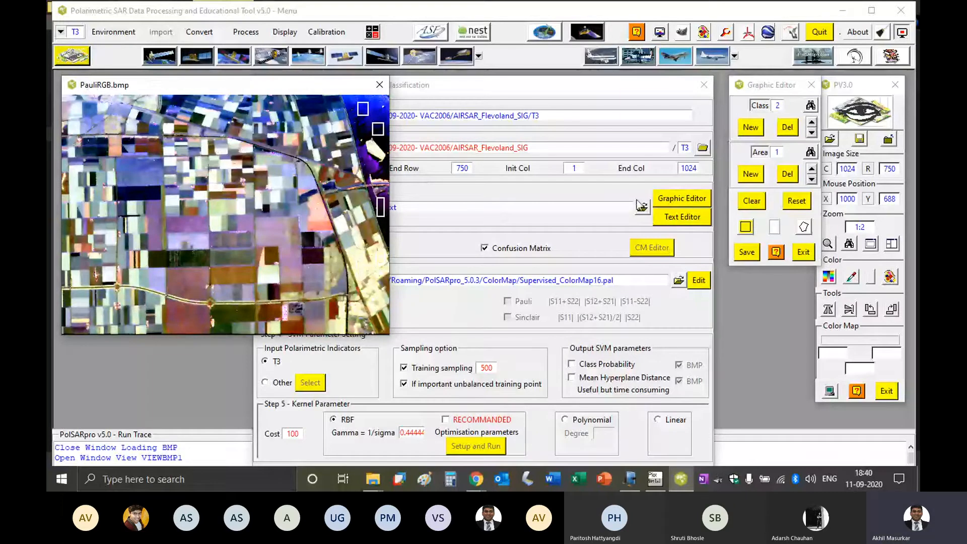
pyautogui.click(752, 175)
pyautogui.click(751, 127)
pyautogui.moveTo(173, 277); pyautogui.dragTo(185, 282)
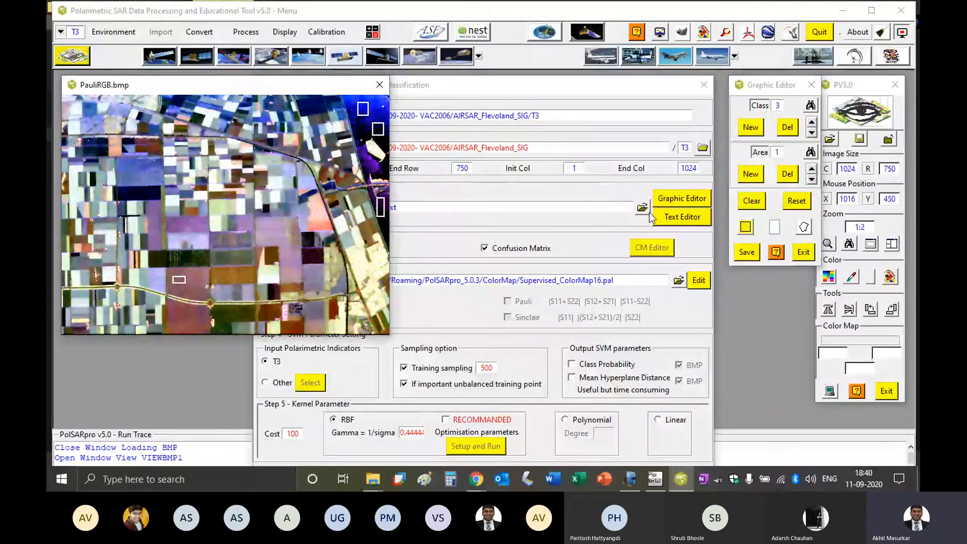
pyautogui.click(752, 174)
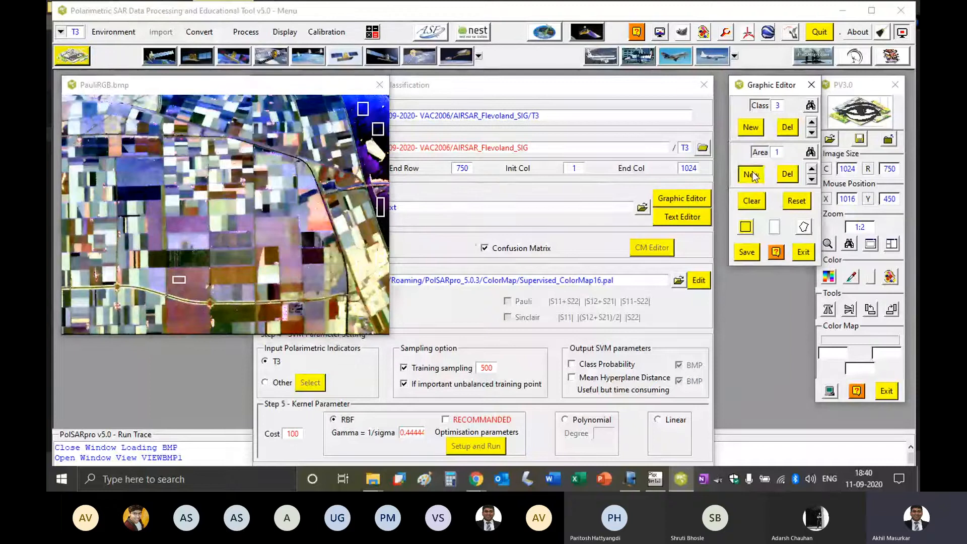
pyautogui.moveTo(193, 283); pyautogui.dragTo(202, 291)
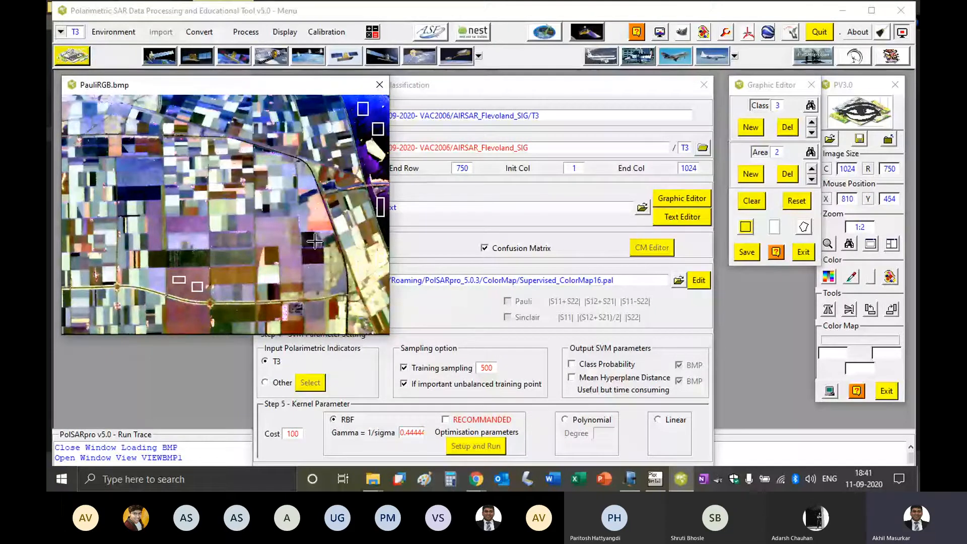
pyautogui.click(752, 200)
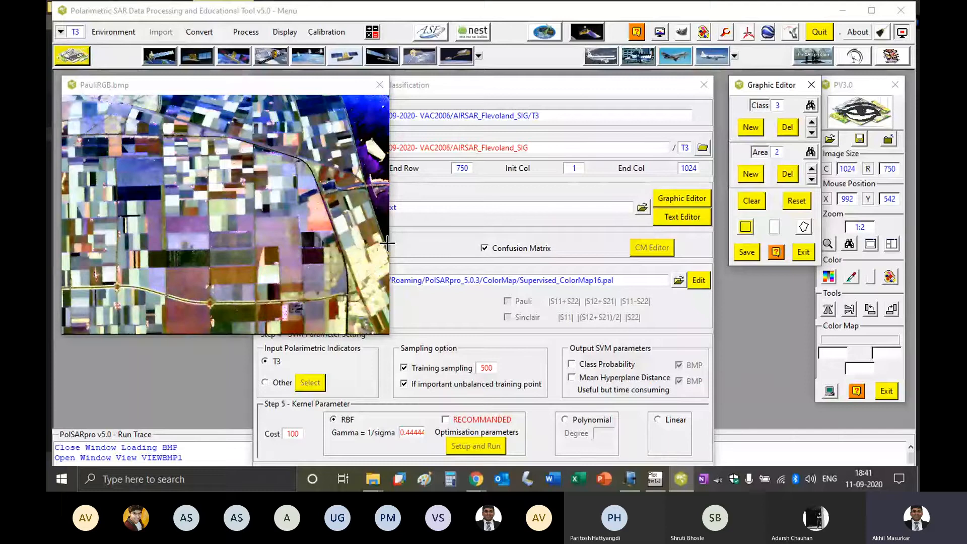
# Restart at class 1 in black, draw a rectangular training area on the water in the image's upper-right corner, and add a new area.
pyautogui.click(758, 131)
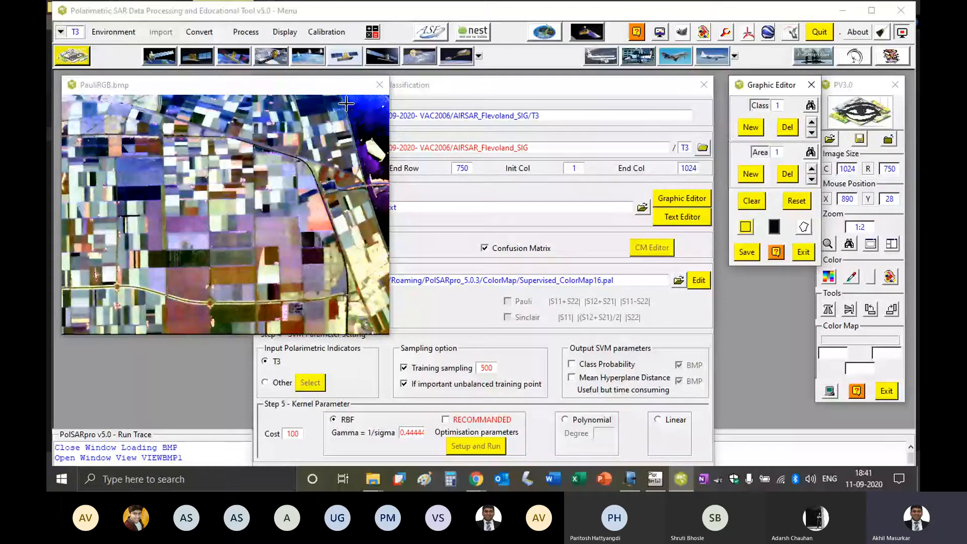
pyautogui.moveTo(356, 102); pyautogui.dragTo(365, 115)
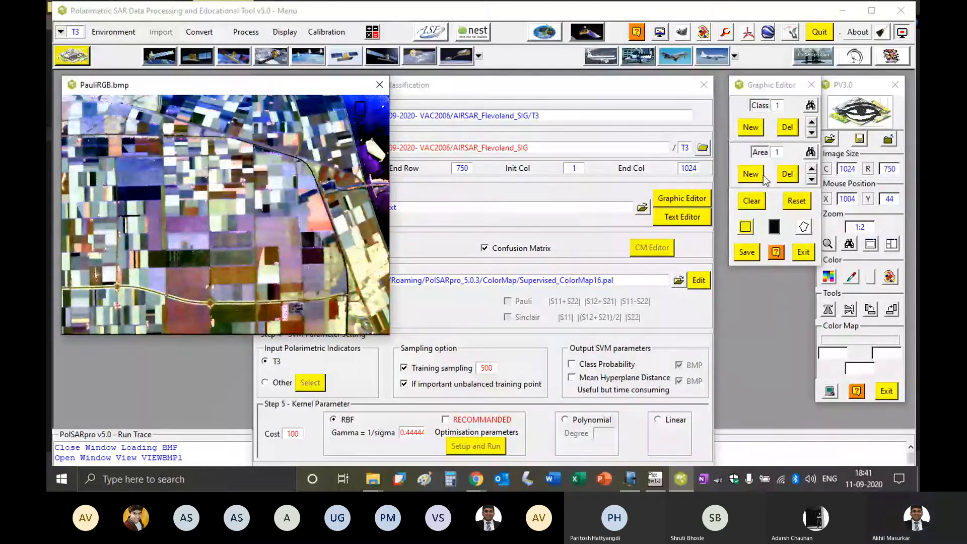
pyautogui.click(762, 176)
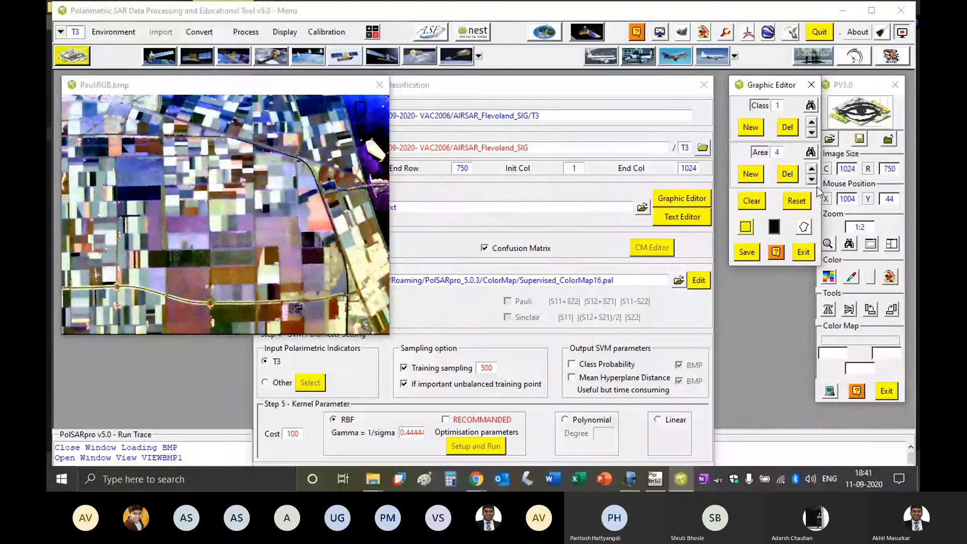
# Close the current image viewer and reopen the training-area Graphic Editor with the PauliRGB BMP image.
pyautogui.click(889, 392)
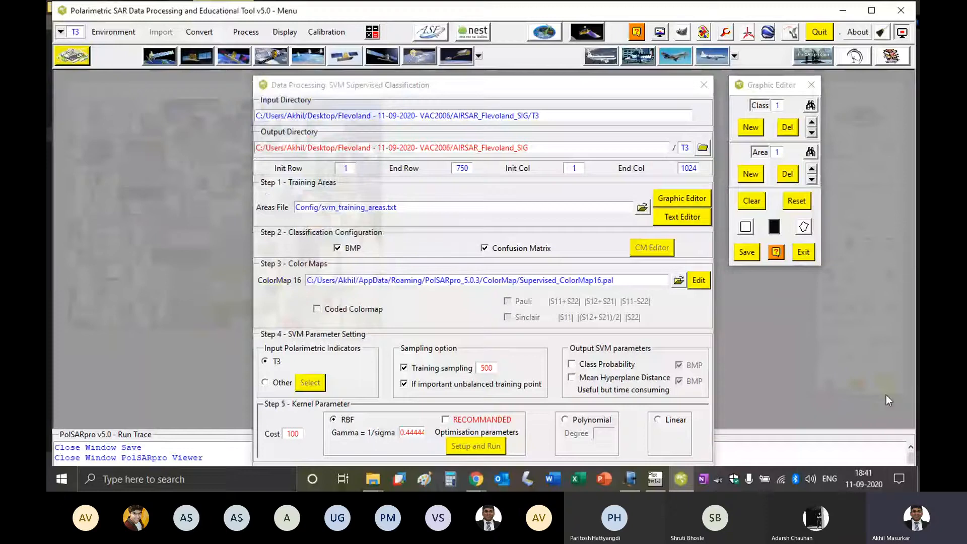
pyautogui.click(682, 199)
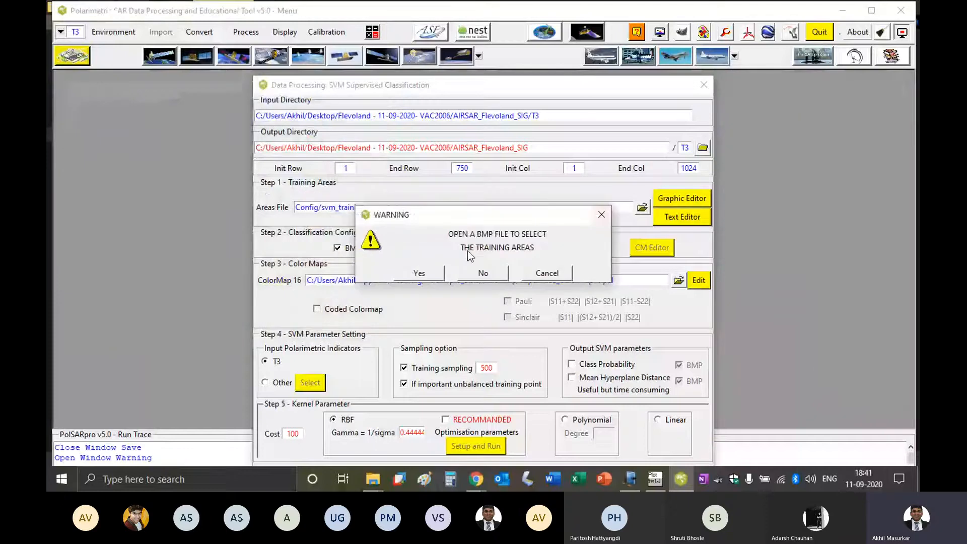
pyautogui.click(419, 274)
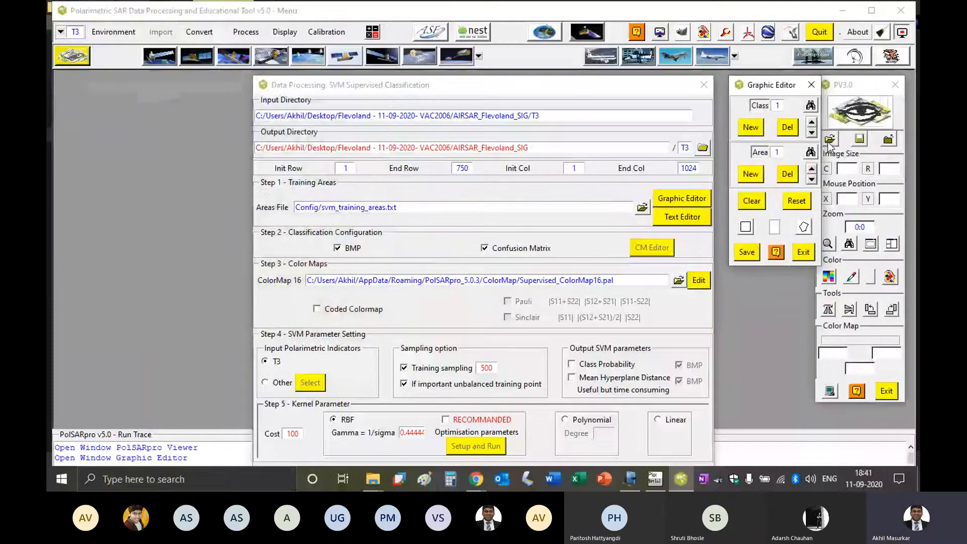
pyautogui.click(829, 140)
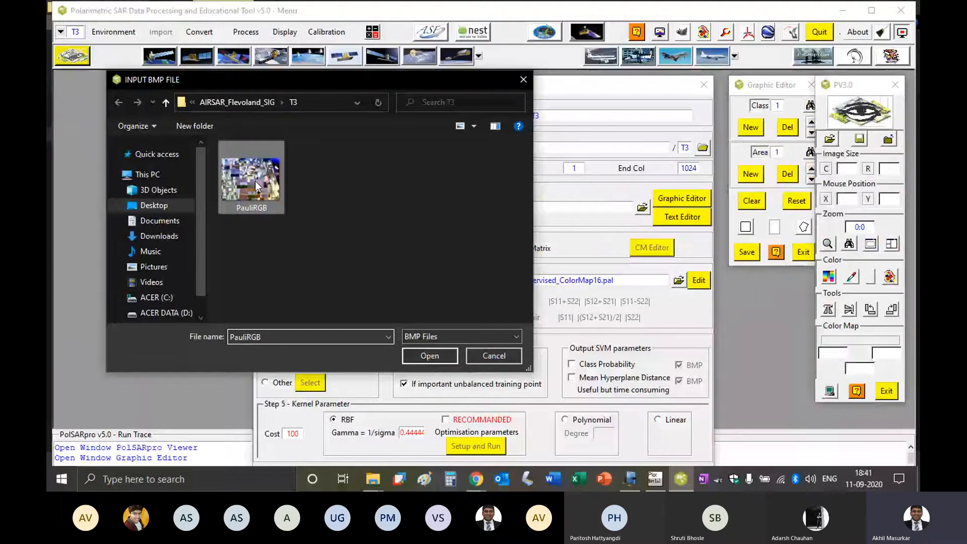
pyautogui.doubleClick(256, 180)
pyautogui.click(767, 231)
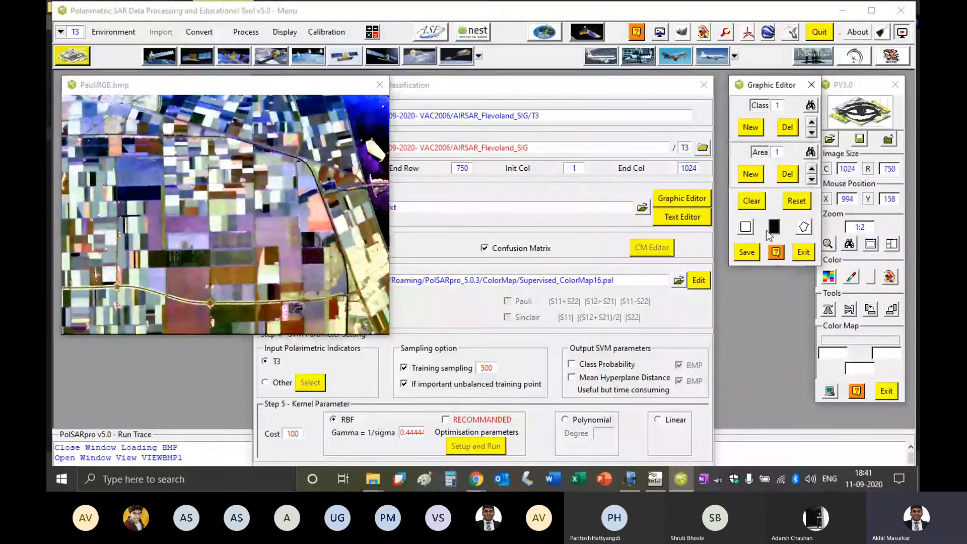
# Outline three rectangular training areas for class 1 over the dark water along the image's eastern edge.
pyautogui.click(743, 228)
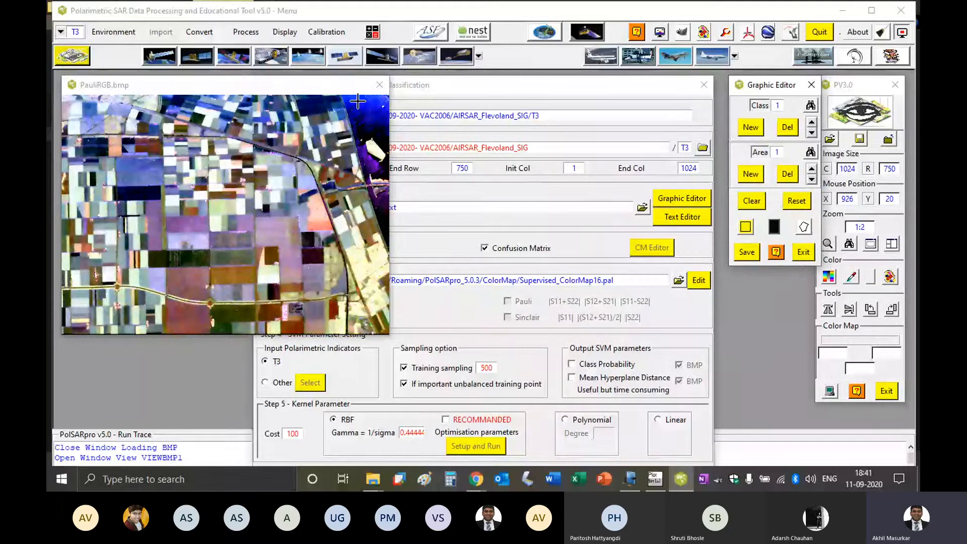
pyautogui.moveTo(358, 102); pyautogui.dragTo(365, 116)
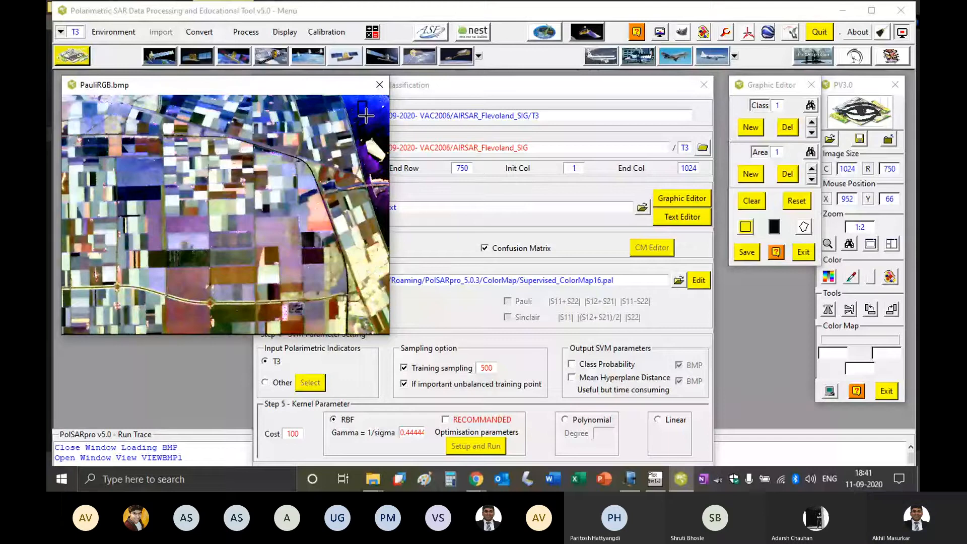
pyautogui.click(751, 175)
pyautogui.moveTo(374, 106); pyautogui.dragTo(387, 125)
pyautogui.click(751, 174)
pyautogui.moveTo(380, 205); pyautogui.dragTo(386, 224)
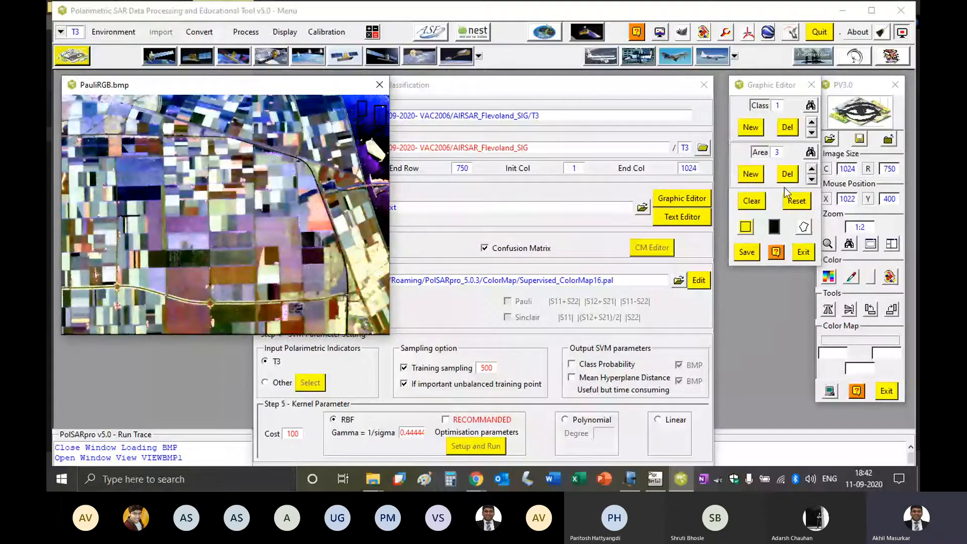
# Create class 2 with three rectangular training areas on the bright cream-coloured land in the image's southeast.
pyautogui.click(751, 129)
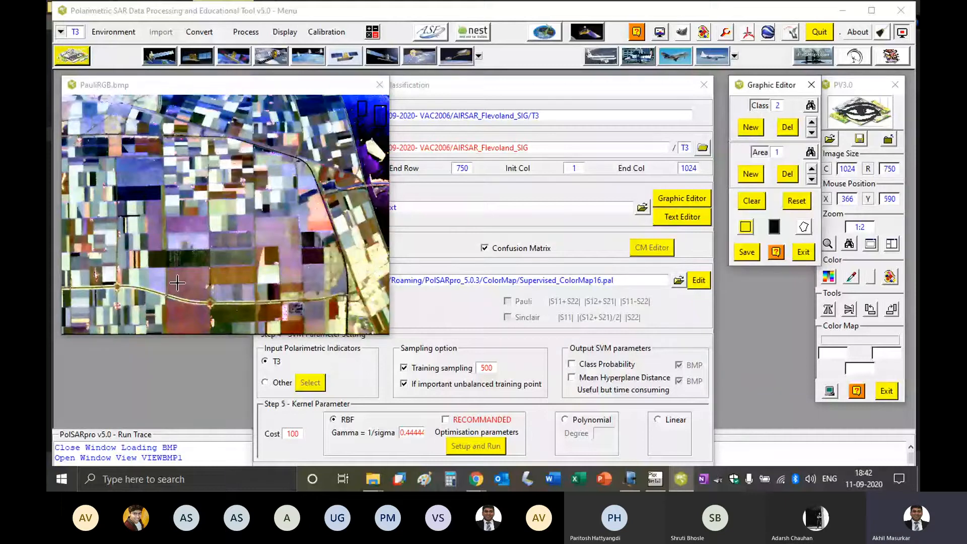
pyautogui.click(752, 175)
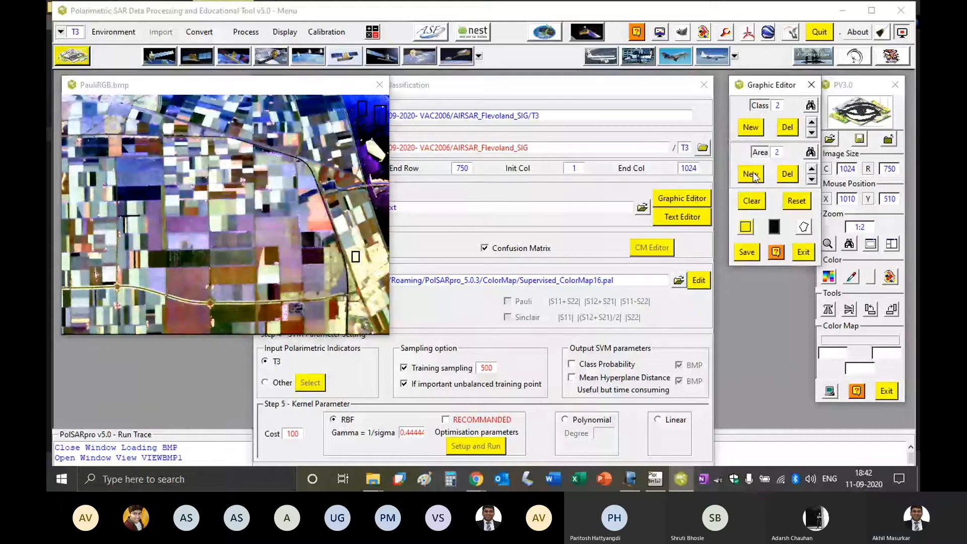
pyautogui.click(382, 258)
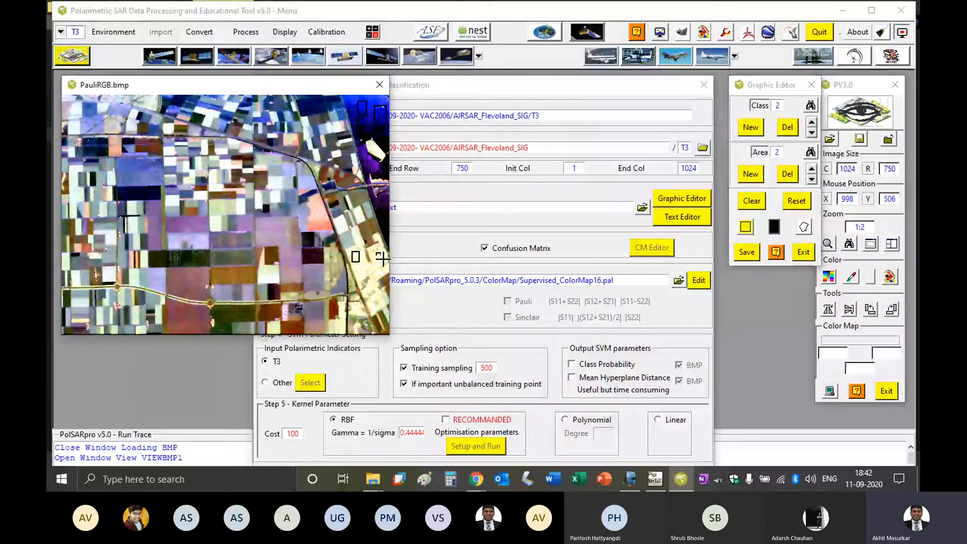
pyautogui.click(752, 175)
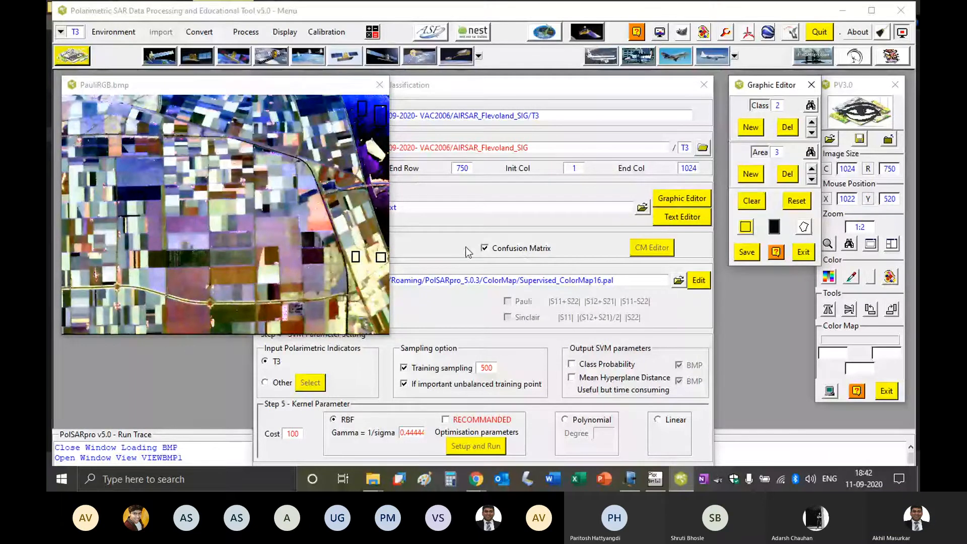
pyautogui.click(366, 277)
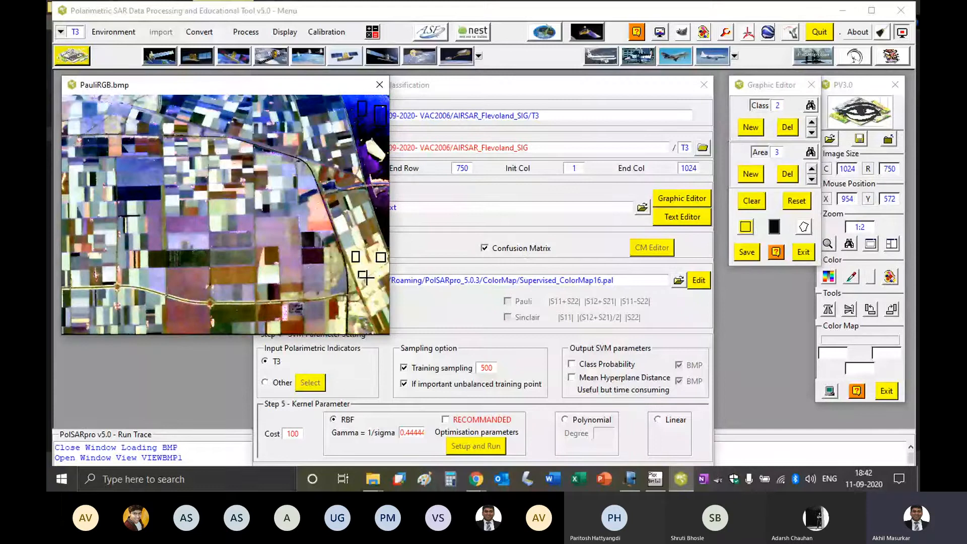
# Create class 3 with four rectangular training areas, two on the reddish-brown field and two on the purple fields further east.
pyautogui.click(751, 127)
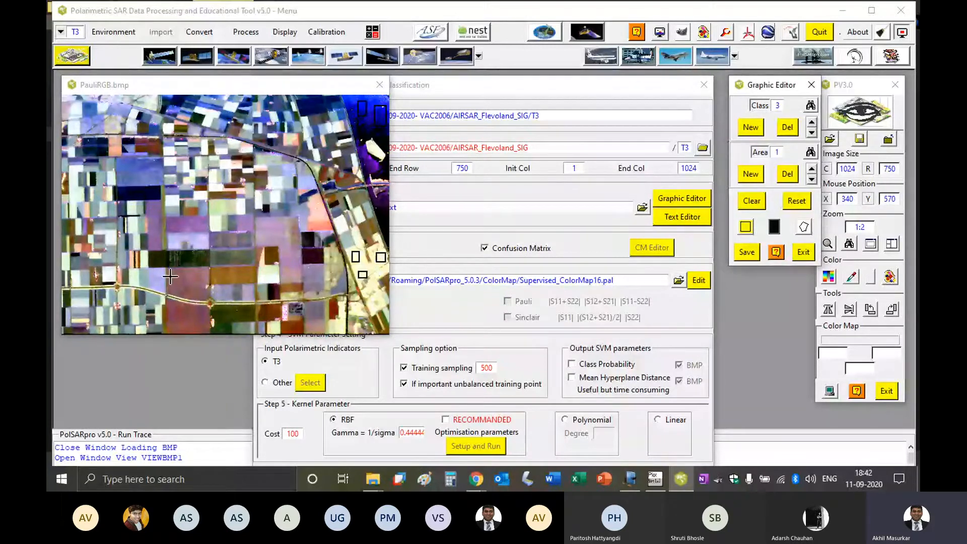
pyautogui.click(751, 175)
pyautogui.moveTo(170, 275); pyautogui.dragTo(203, 289)
pyautogui.click(751, 174)
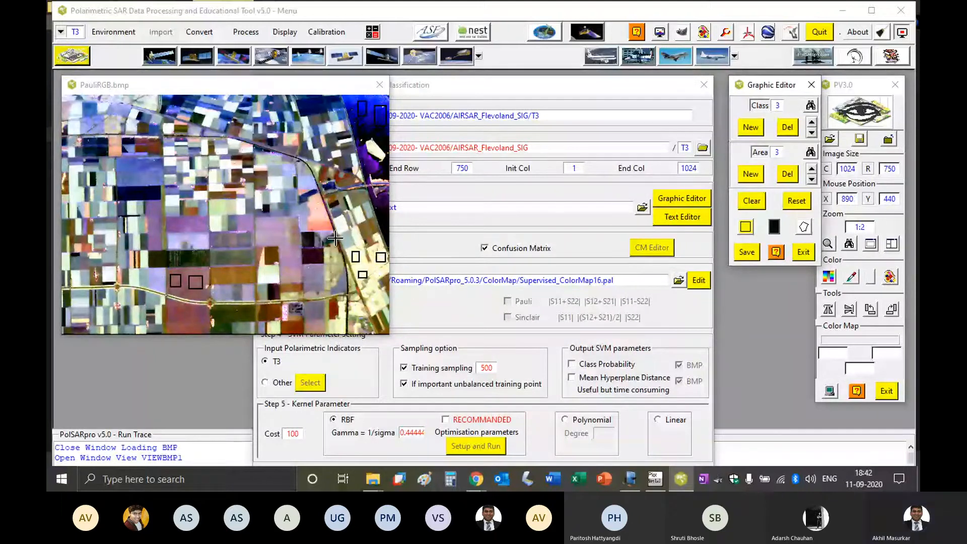
pyautogui.moveTo(261, 225); pyautogui.dragTo(296, 259)
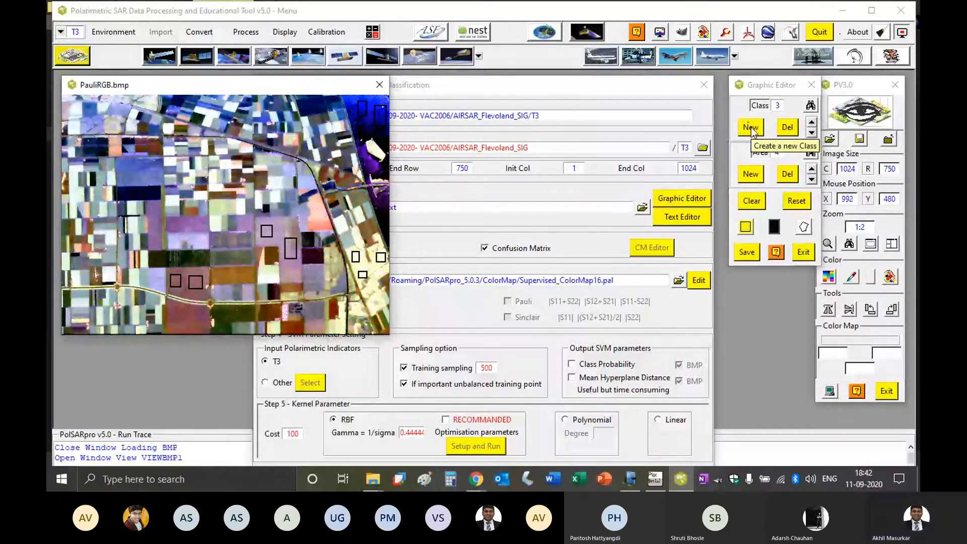
# Create class 4 with three rectangular training areas over the very dark patches, including the dark field in the image's west.
pyautogui.click(751, 128)
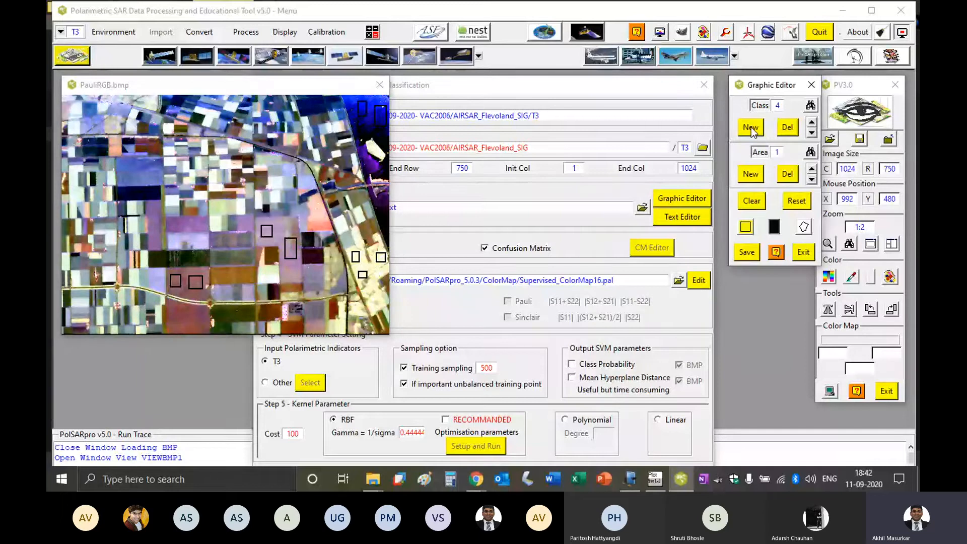
pyautogui.click(130, 194)
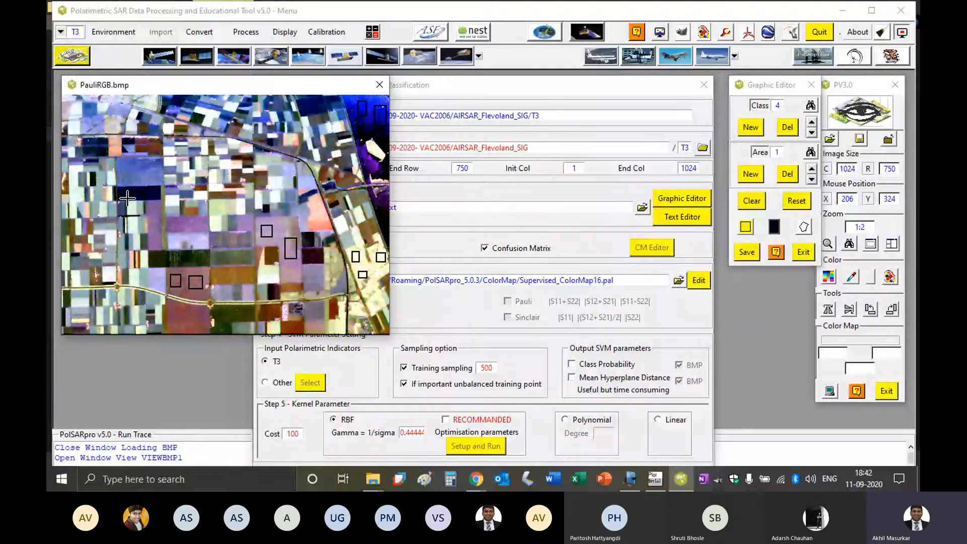
pyautogui.click(753, 174)
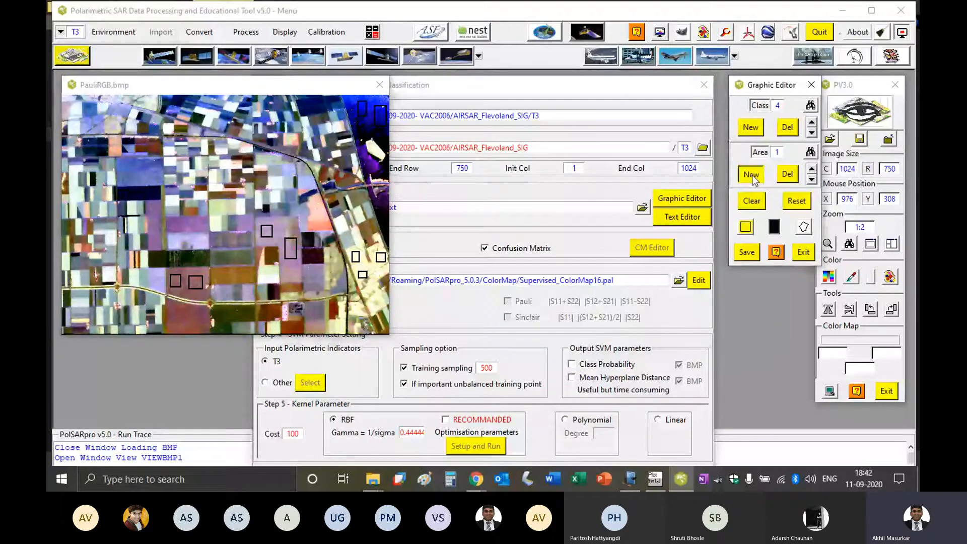
pyautogui.click(753, 177)
pyautogui.click(766, 176)
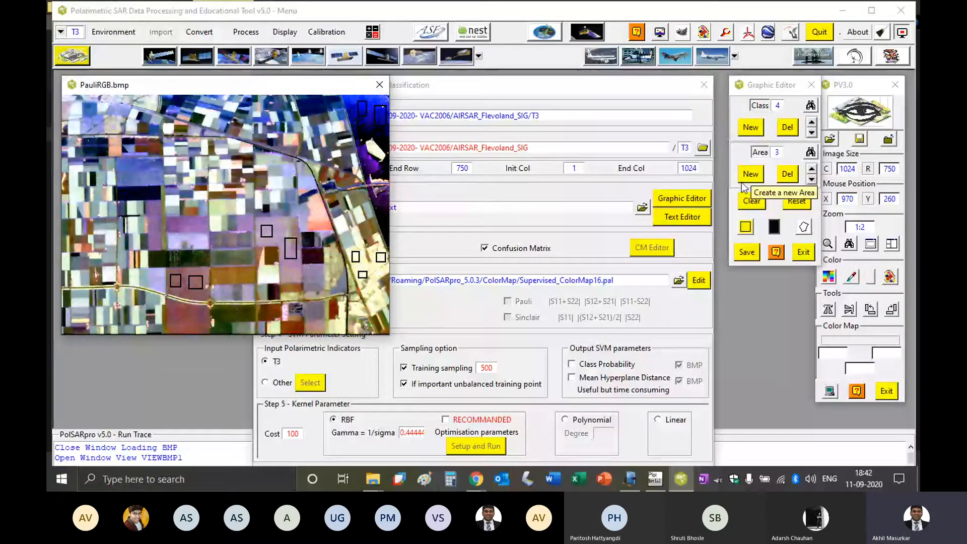
# Create class 5 with two rectangular training areas on the salmon-pink field beside the diagonal road.
pyautogui.click(751, 129)
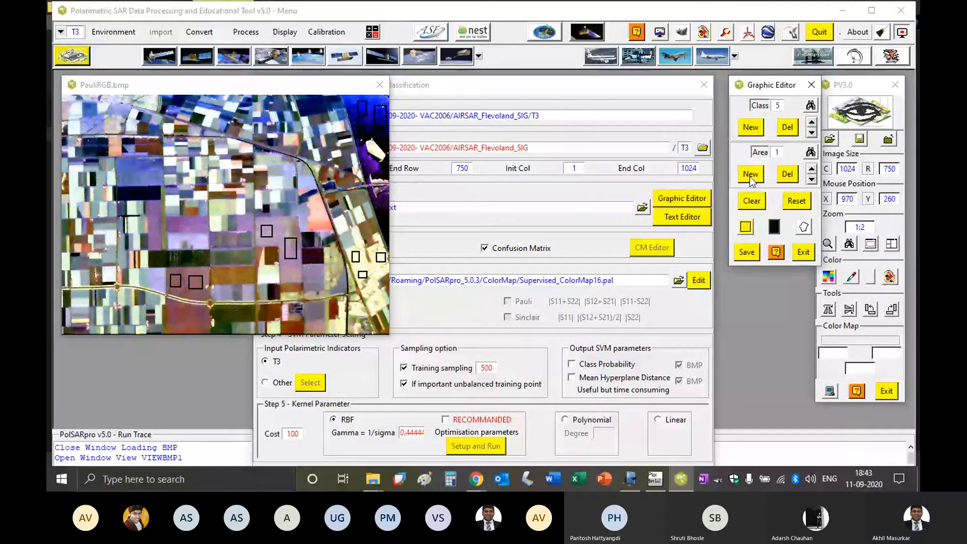
pyautogui.click(751, 177)
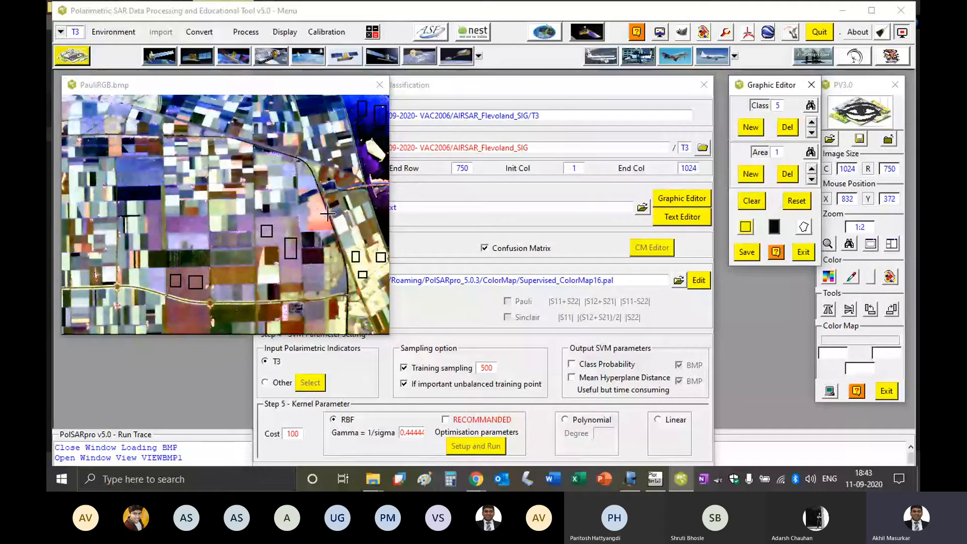
pyautogui.click(316, 201)
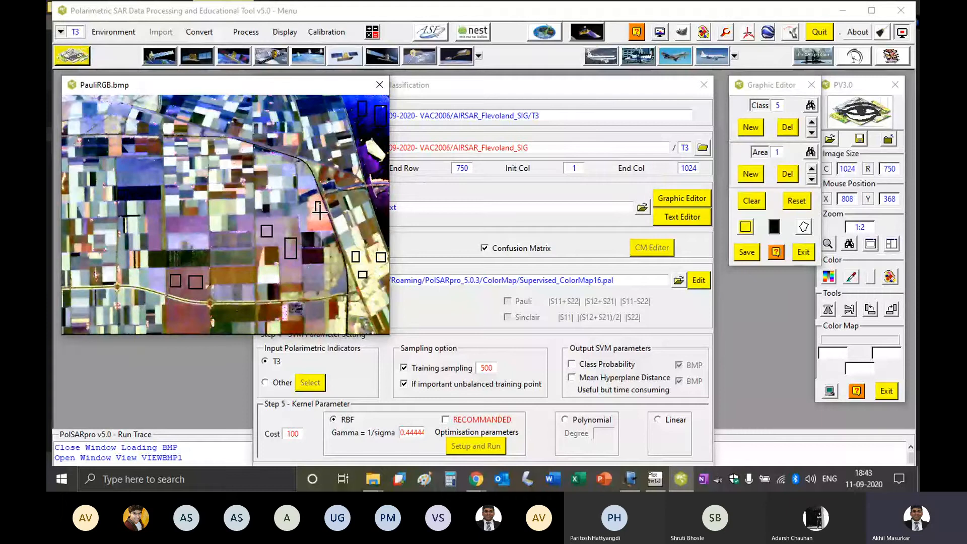
pyautogui.click(319, 212)
pyautogui.click(762, 183)
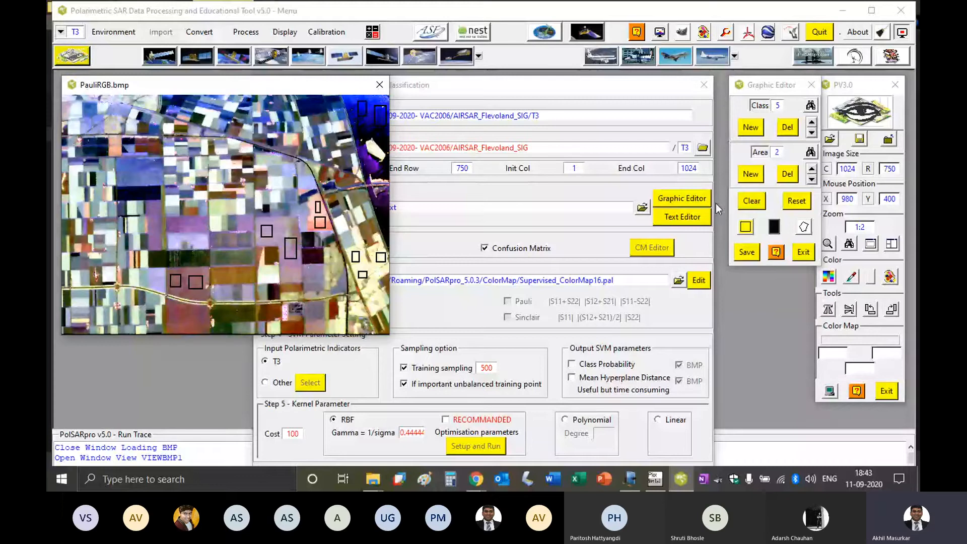
# Create class 6 with two rectangular training areas on the lilac fields, save all training areas and dismiss the application error.
pyautogui.click(750, 132)
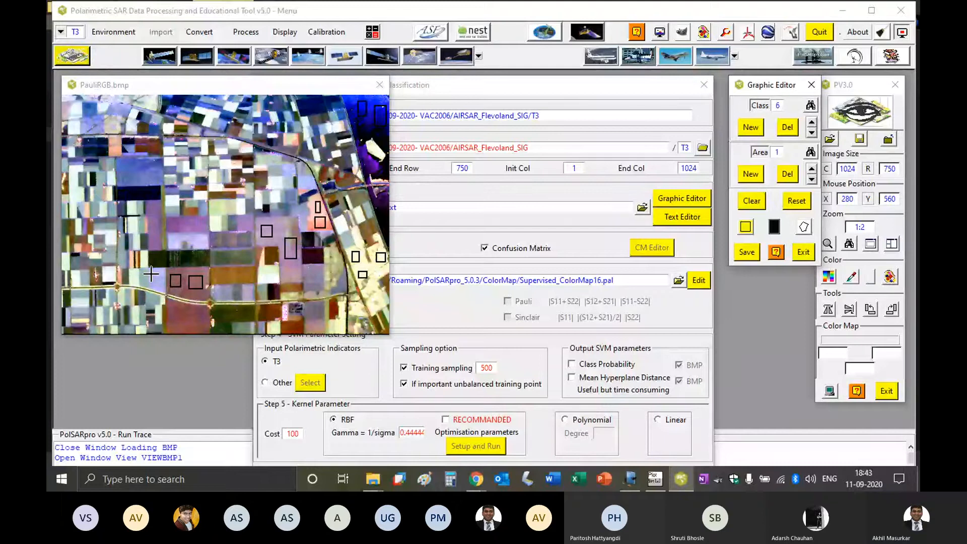
pyautogui.moveTo(152, 273); pyautogui.dragTo(162, 287)
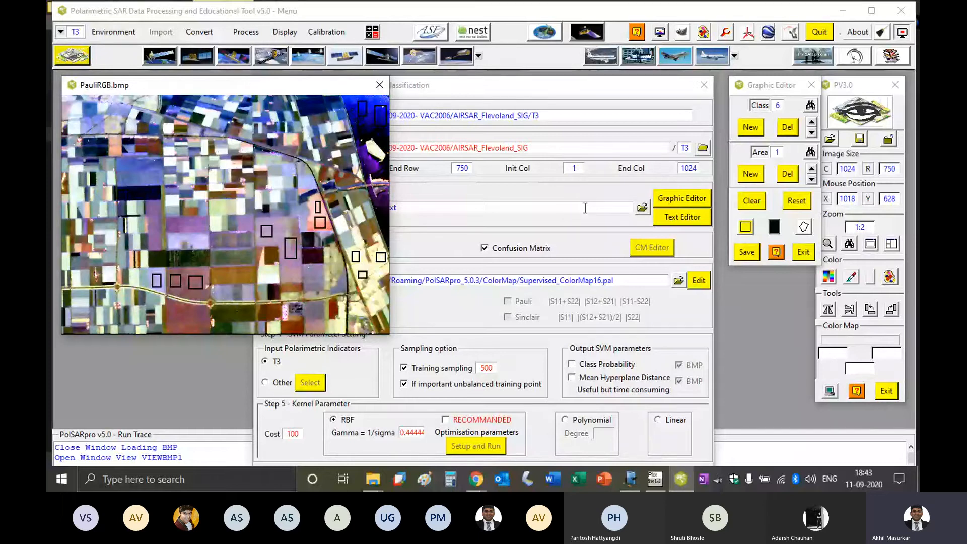
pyautogui.click(750, 174)
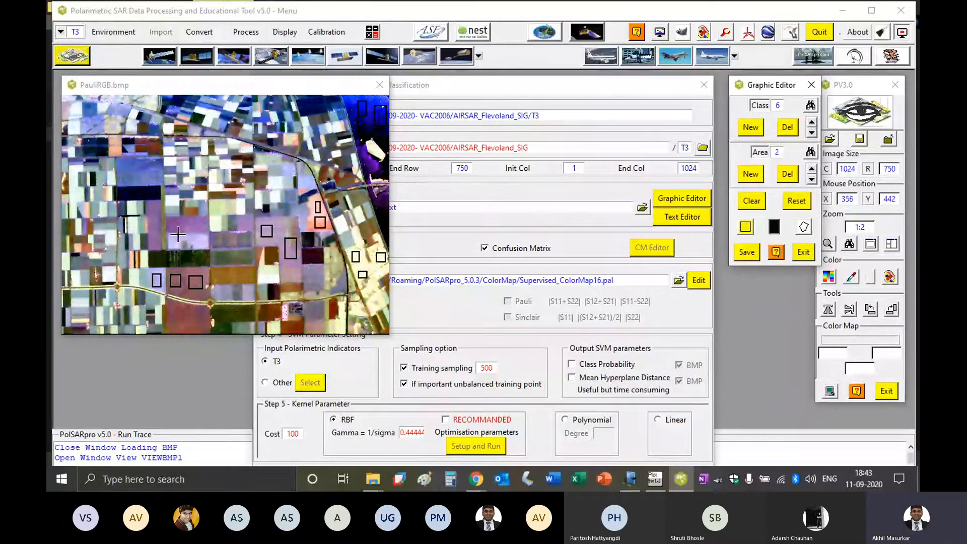
pyautogui.moveTo(192, 235); pyautogui.dragTo(205, 242)
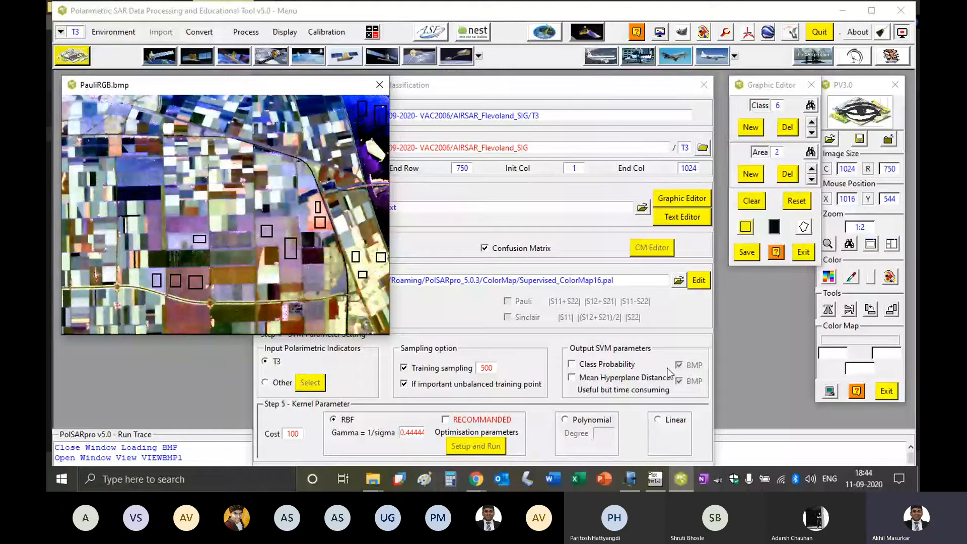
pyautogui.click(757, 256)
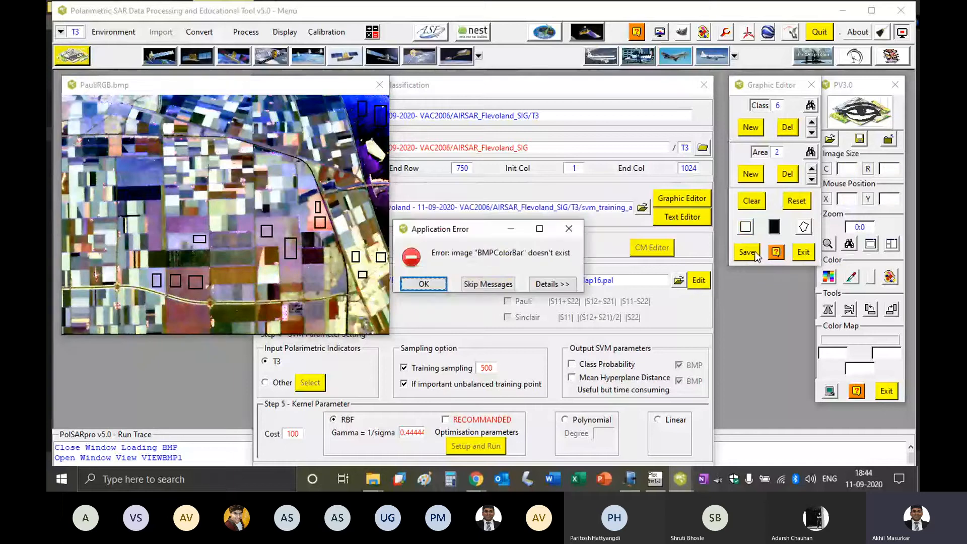
pyautogui.click(424, 284)
# Enable the coded colormap for the SVM classification and base it on the Pauli components.
pyautogui.click(473, 97)
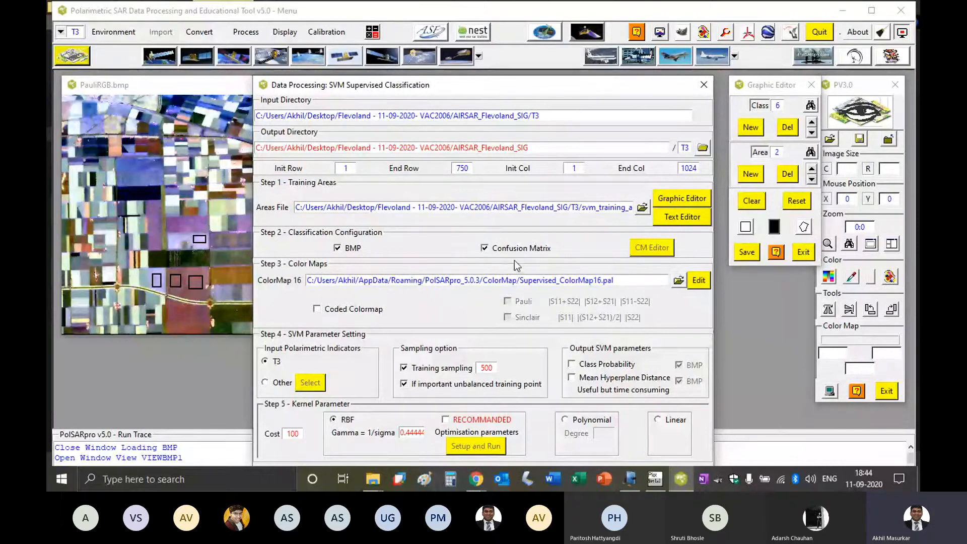
pyautogui.click(317, 309)
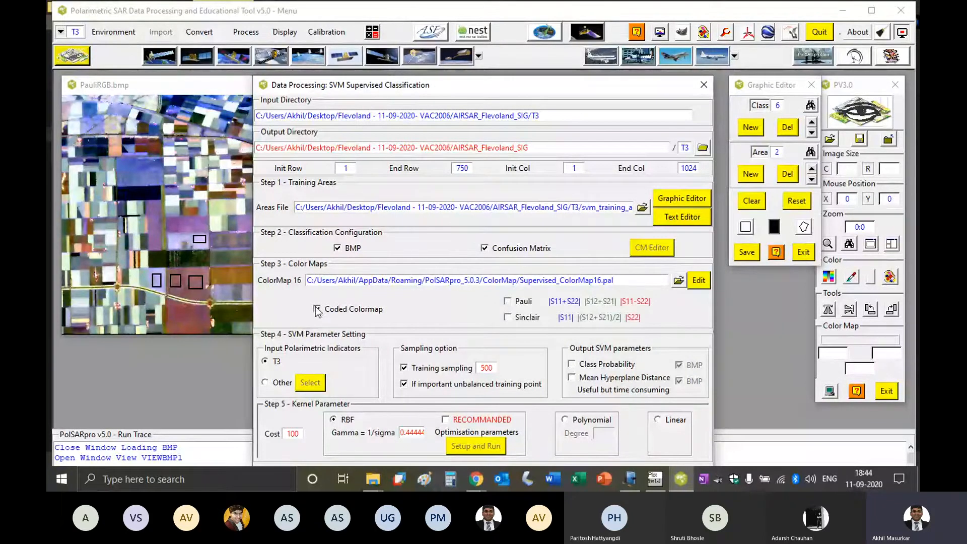
pyautogui.click(513, 304)
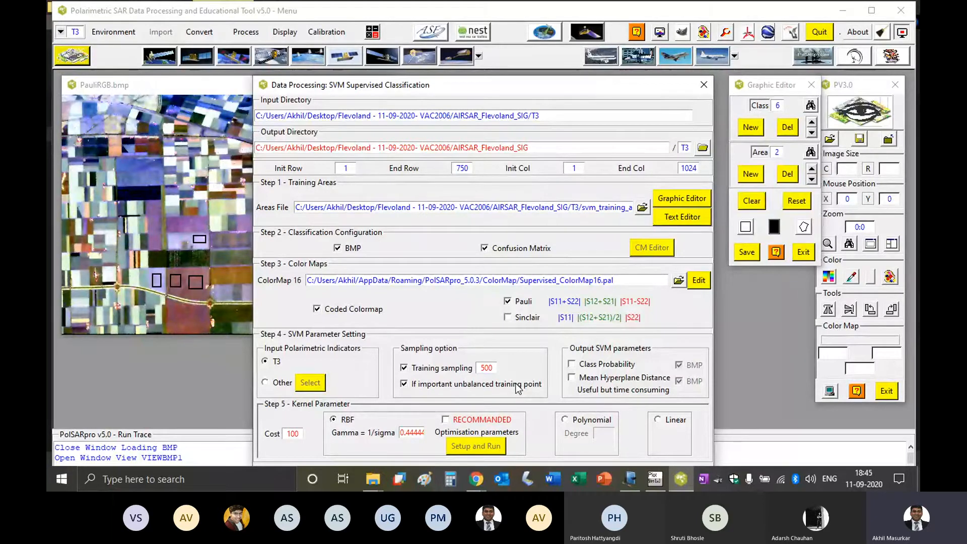
# Enable the Class Probability and Mean Hyperplane Distance outputs, each with a BMP image.
pyautogui.click(572, 364)
pyautogui.click(572, 378)
pyautogui.click(681, 382)
pyautogui.click(681, 364)
# Enable the recommended RBF parameter optimisation and open its cross-validation setup.
pyautogui.moveTo(551, 83); pyautogui.dragTo(549, 22)
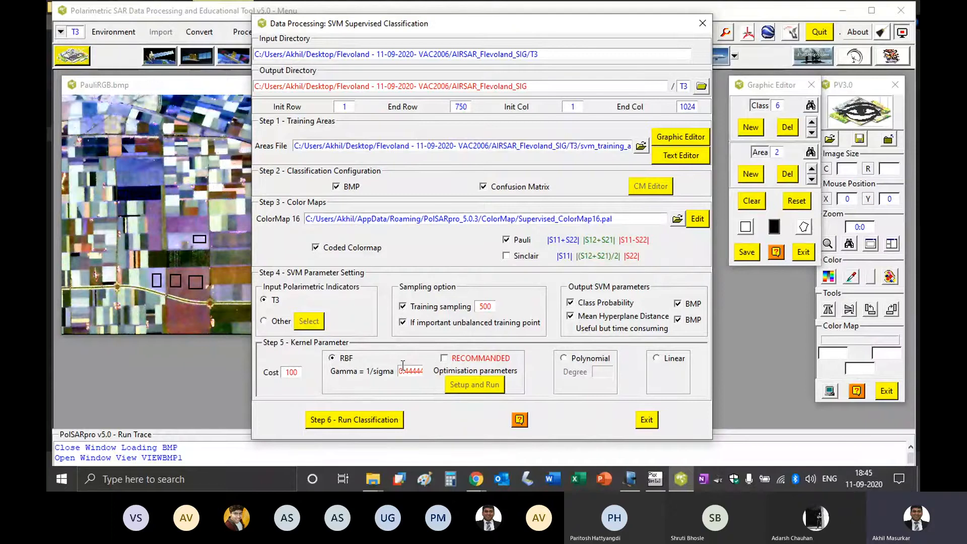
pyautogui.click(445, 358)
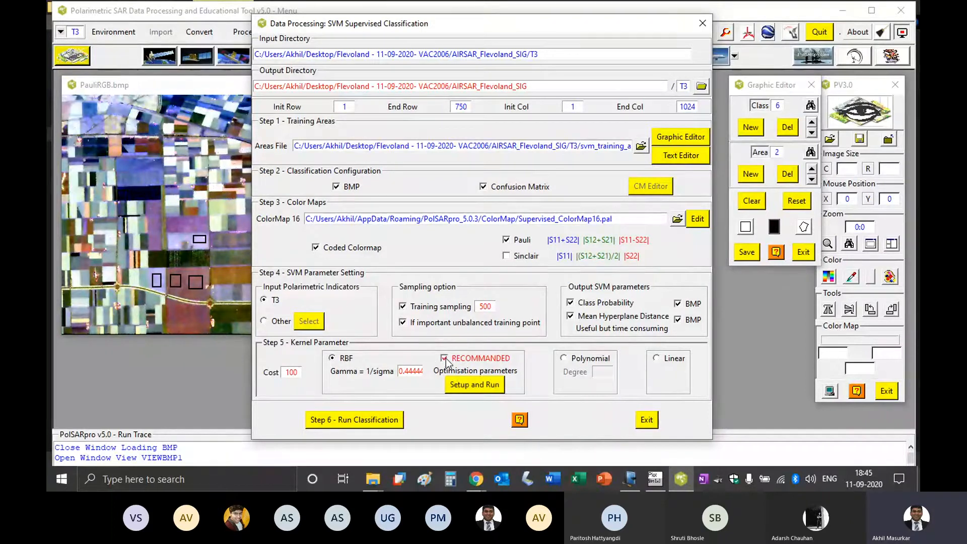
pyautogui.click(480, 385)
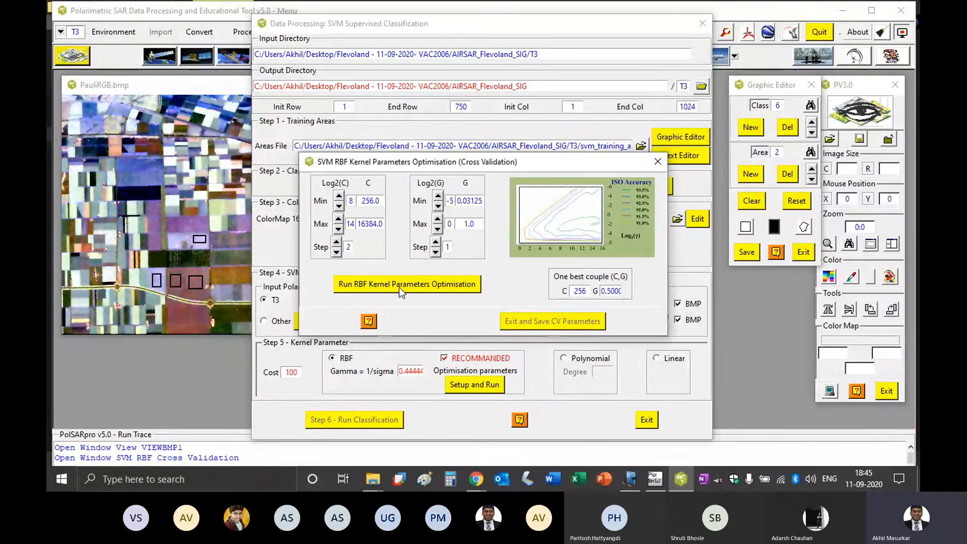
# Run the RBF kernel parameter optimisation with the current search ranges and save the cross-validation parameters.
pyautogui.click(437, 285)
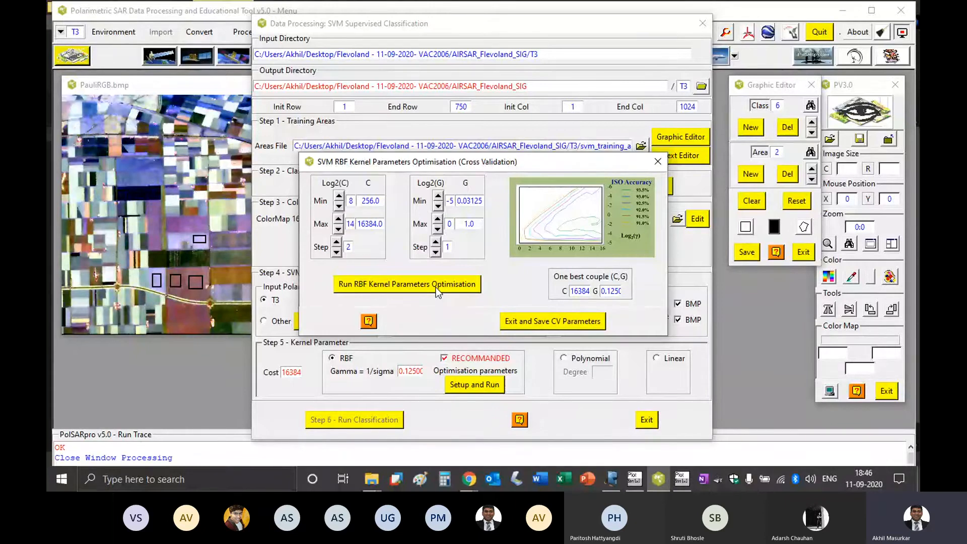
pyautogui.click(555, 322)
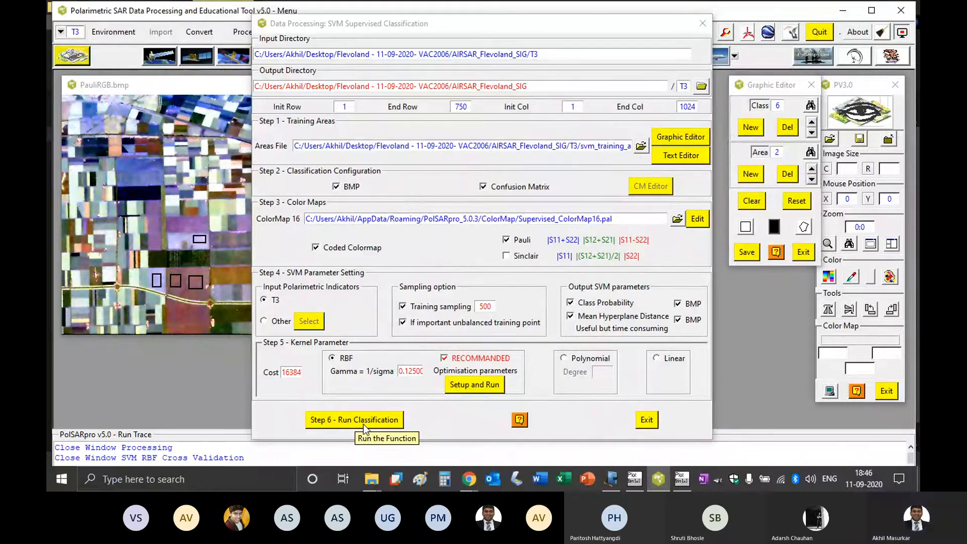
# Switch to the Windows Journal workflow note and underline "Lee Sigma" and "T3 filt" in orange.
pyautogui.click(613, 483)
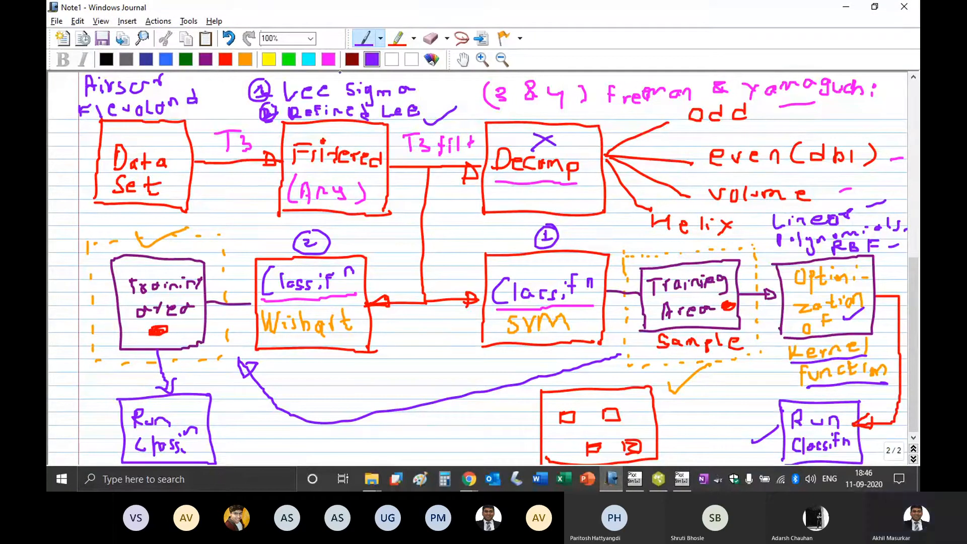
pyautogui.click(245, 60)
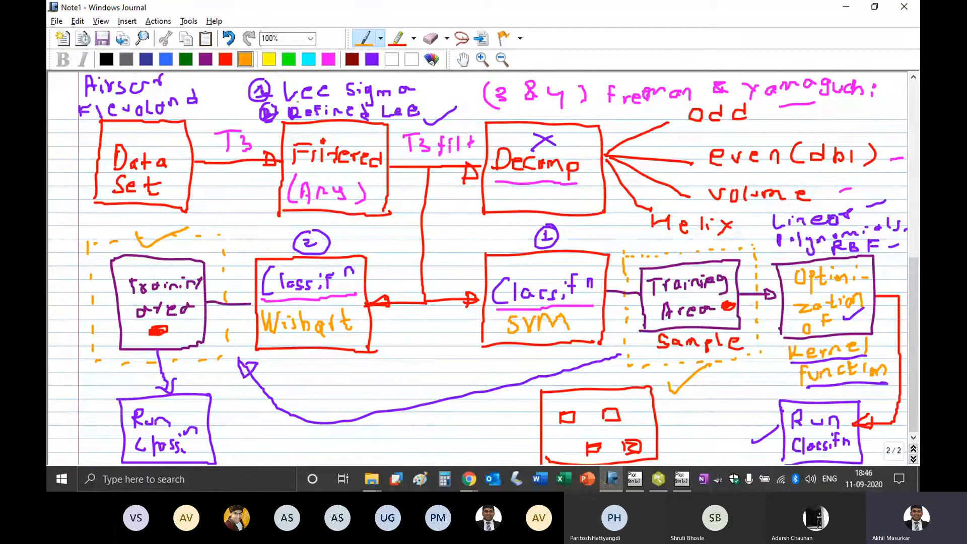
pyautogui.moveTo(292, 102); pyautogui.dragTo(404, 96)
pyautogui.click(414, 157)
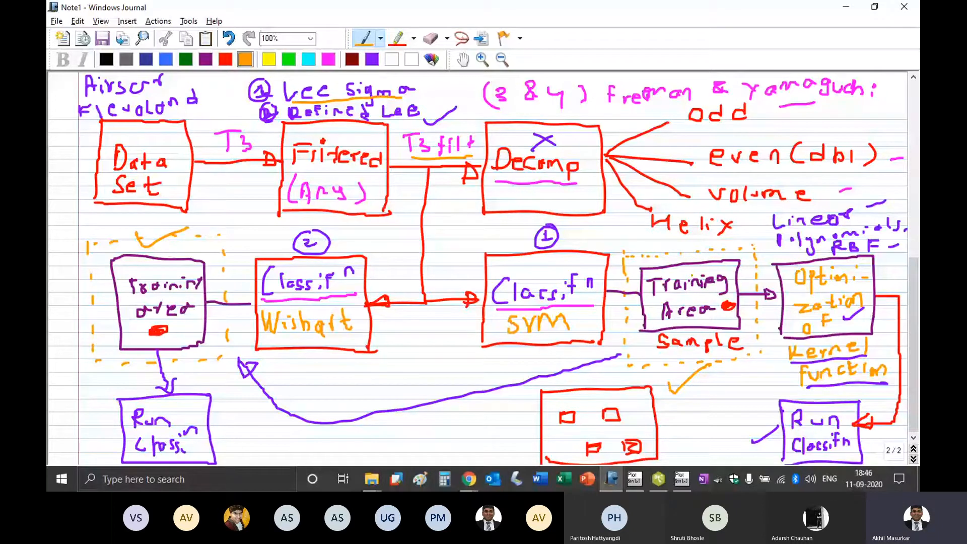
# Write "6 Classes" beside the check mark under the SVM training area, erasing the wrong word and rewriting "Classes" in violet.
pyautogui.moveTo(716, 378); pyautogui.dragTo(709, 390)
pyautogui.moveTo(720, 388)
pyautogui.mouseDown()
pyautogui.moveTo(733, 397)
pyautogui.moveTo(770, 388)
pyautogui.moveTo(753, 389)
pyautogui.mouseUp()
pyautogui.moveTo(779, 381); pyautogui.dragTo(793, 401)
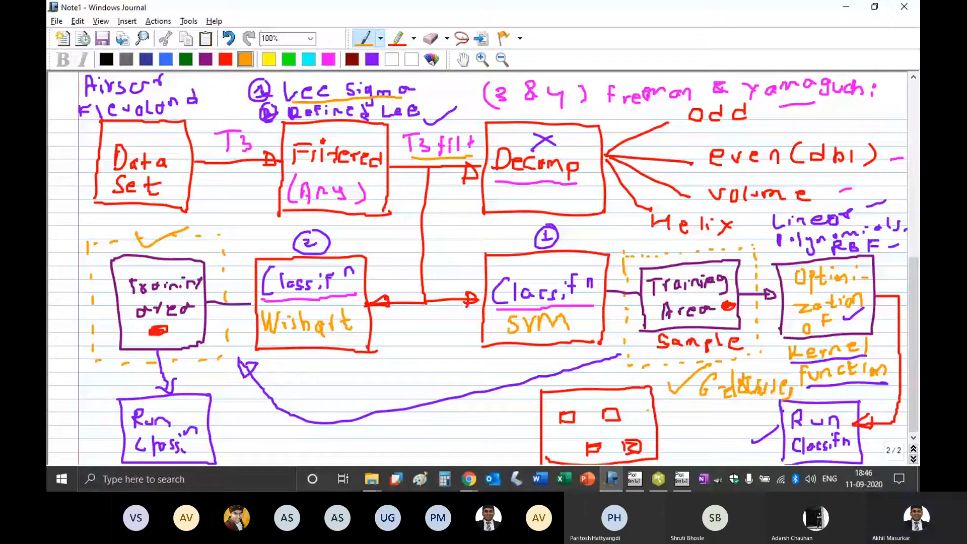
pyautogui.click(434, 39)
pyautogui.moveTo(730, 389)
pyautogui.mouseDown()
pyautogui.moveTo(855, 407)
pyautogui.moveTo(858, 444)
pyautogui.moveTo(784, 457)
pyautogui.mouseUp()
pyautogui.click(364, 38)
pyautogui.click(372, 58)
pyautogui.moveTo(731, 379)
pyautogui.mouseDown()
pyautogui.moveTo(724, 394)
pyautogui.moveTo(737, 393)
pyautogui.mouseUp()
pyautogui.moveTo(746, 389)
pyautogui.mouseDown()
pyautogui.moveTo(745, 399)
pyautogui.moveTo(770, 393)
pyautogui.mouseUp()
pyautogui.moveTo(775, 388); pyautogui.dragTo(785, 393)
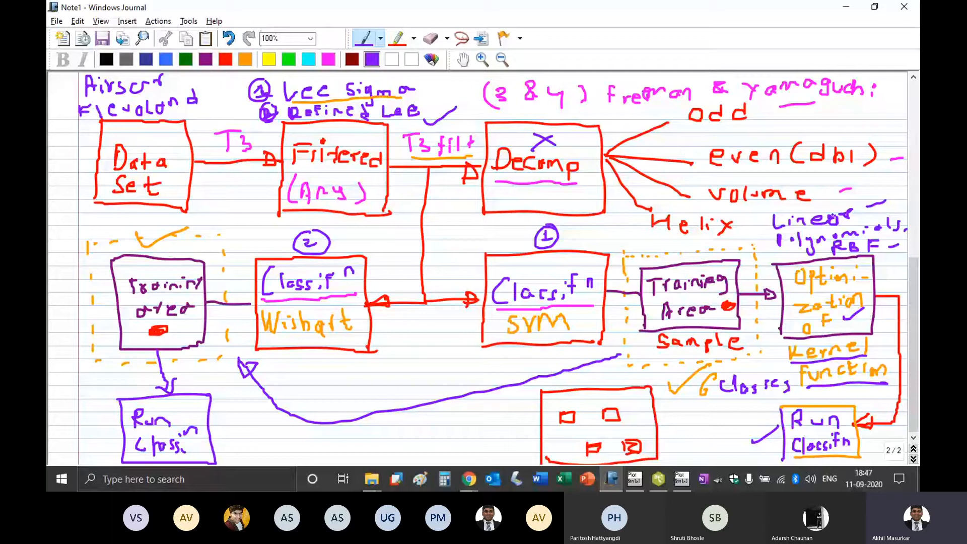
# Box "RBF" in orange, mark the kernel function optimisation, and underline "6 Classes" under the SVM training area.
pyautogui.click(245, 59)
pyautogui.moveTo(835, 261); pyautogui.dragTo(825, 245)
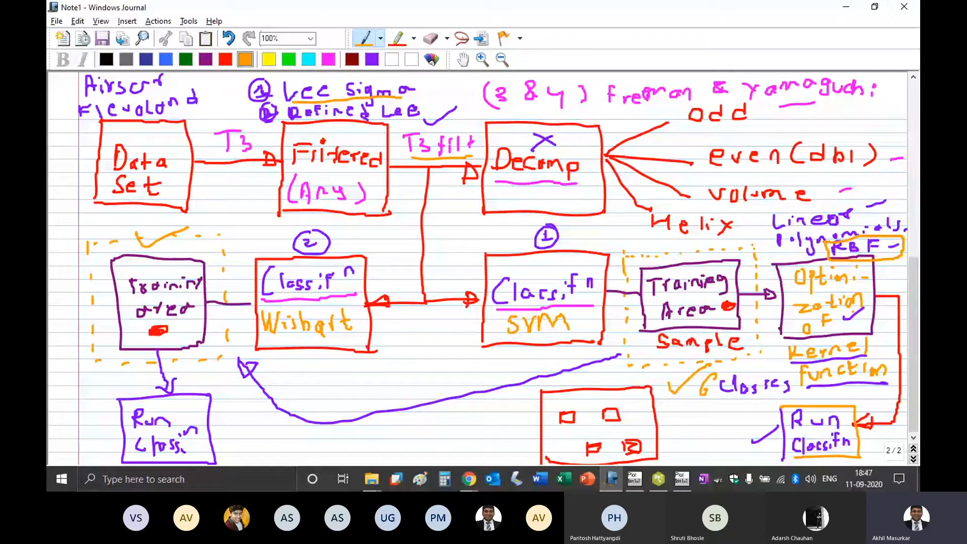
pyautogui.moveTo(869, 308); pyautogui.dragTo(858, 334)
pyautogui.moveTo(782, 163); pyautogui.dragTo(783, 174)
pyautogui.moveTo(697, 401); pyautogui.dragTo(769, 399)
# Write "6 Classes" in orange beside the check mark above the Wishart training area.
pyautogui.moveTo(192, 231); pyautogui.dragTo(181, 251)
pyautogui.moveTo(207, 241); pyautogui.dragTo(208, 250)
pyautogui.moveTo(215, 234); pyautogui.dragTo(217, 249)
pyautogui.moveTo(230, 238); pyautogui.dragTo(234, 246)
pyautogui.moveTo(244, 236)
pyautogui.mouseDown()
pyautogui.moveTo(238, 246)
pyautogui.moveTo(248, 245)
pyautogui.mouseUp()
pyautogui.moveTo(257, 240); pyautogui.dragTo(267, 243)
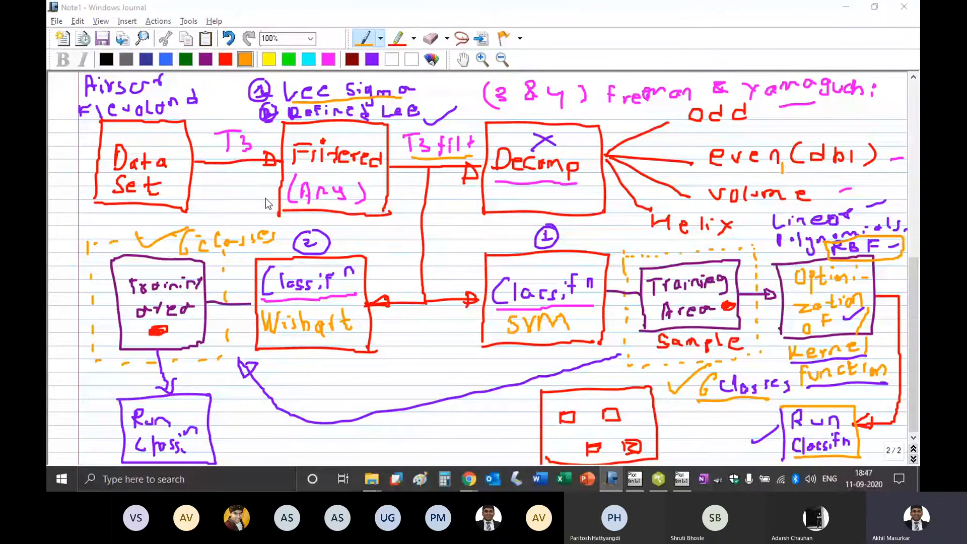
# Switch back to PolSARpro and run the SVM classification with the optimised kernel parameters.
pyautogui.hotkey('alt', 'Tab')
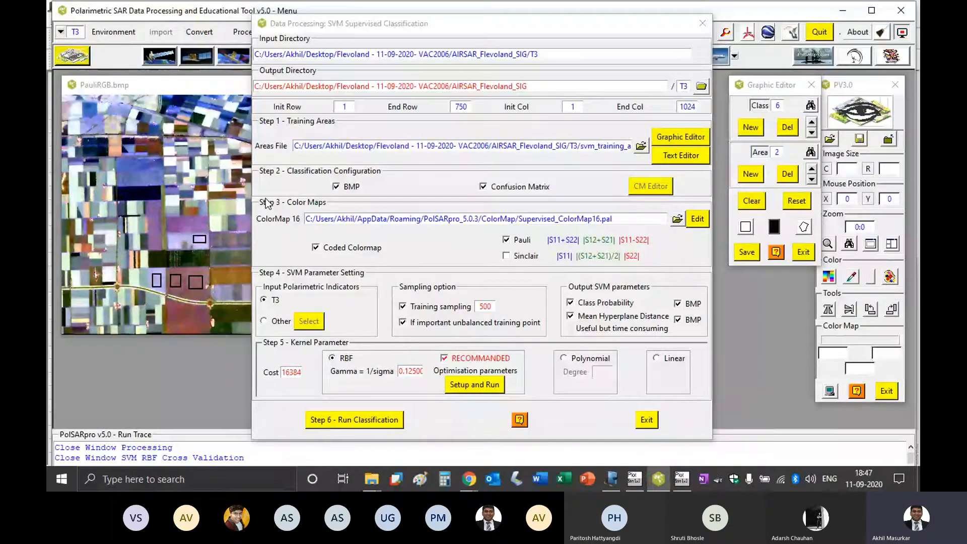
pyautogui.click(336, 419)
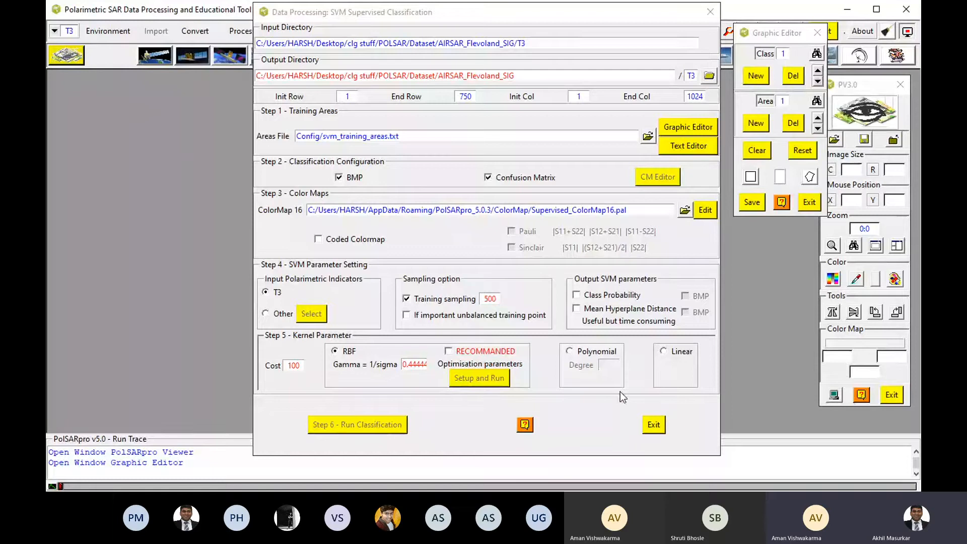
# Close the SVM classification window and the image viewer, and reopen SVM Supervised Classification on the T3 data.
pyautogui.click(654, 426)
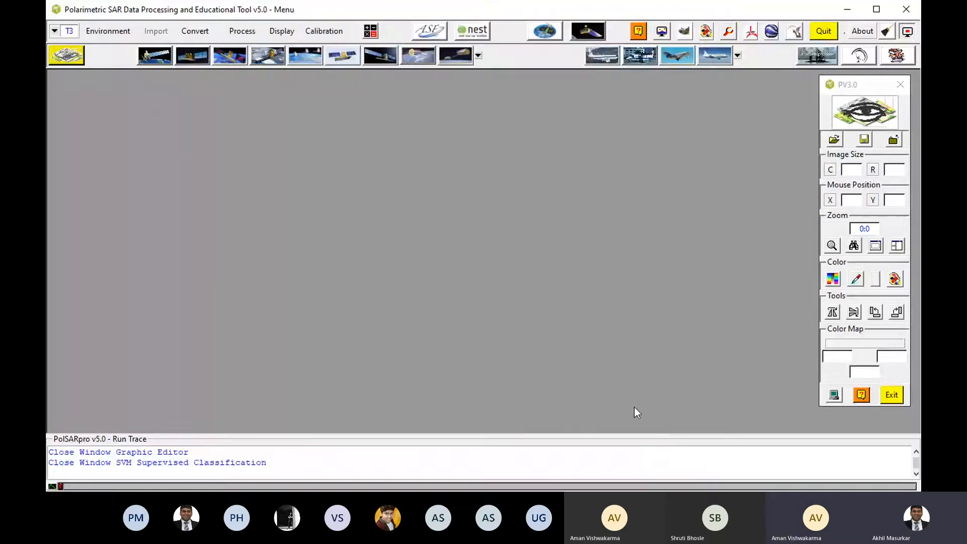
pyautogui.click(893, 395)
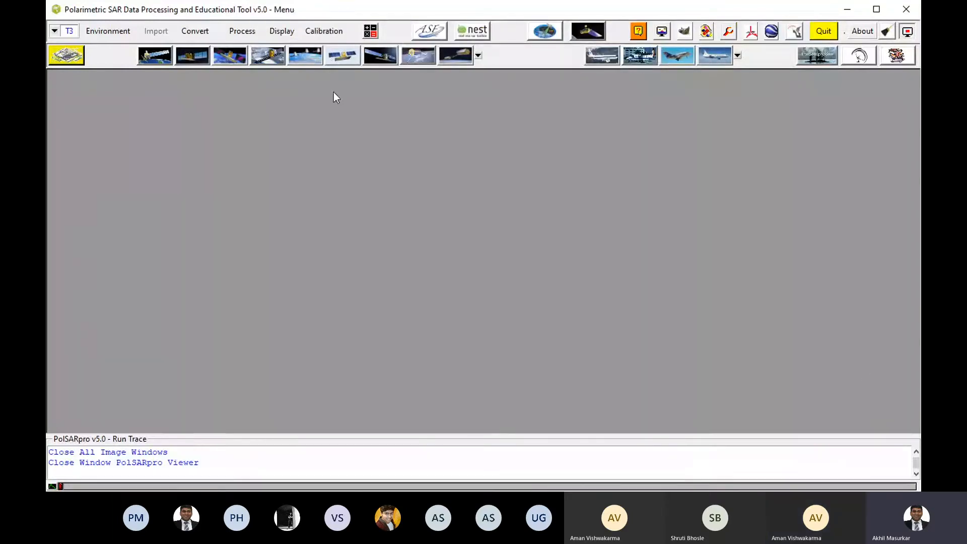
pyautogui.click(242, 31)
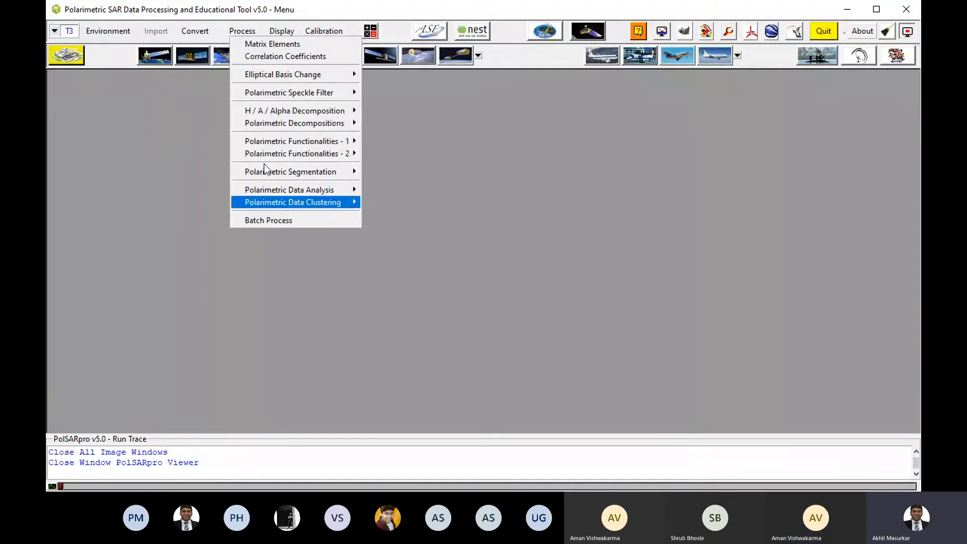
pyautogui.moveTo(302, 172)
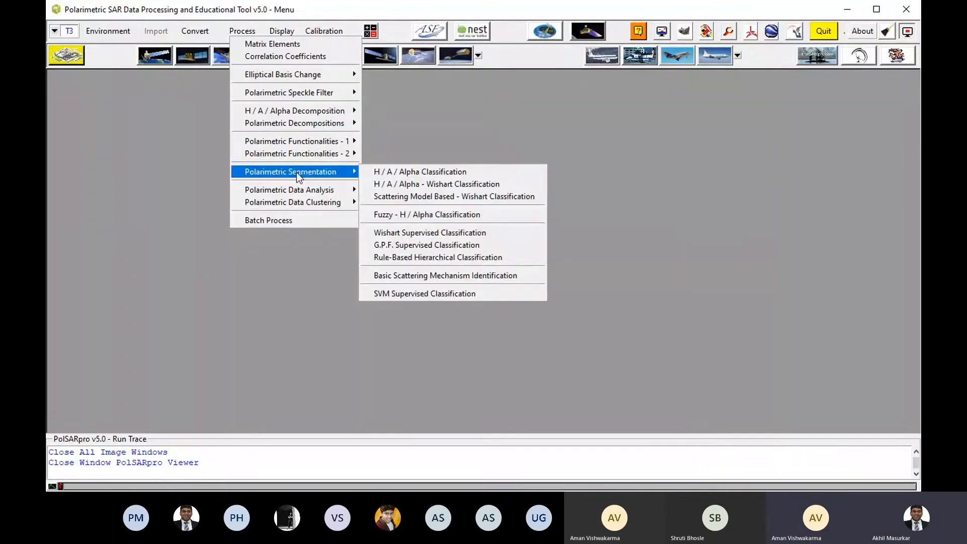
pyautogui.click(416, 293)
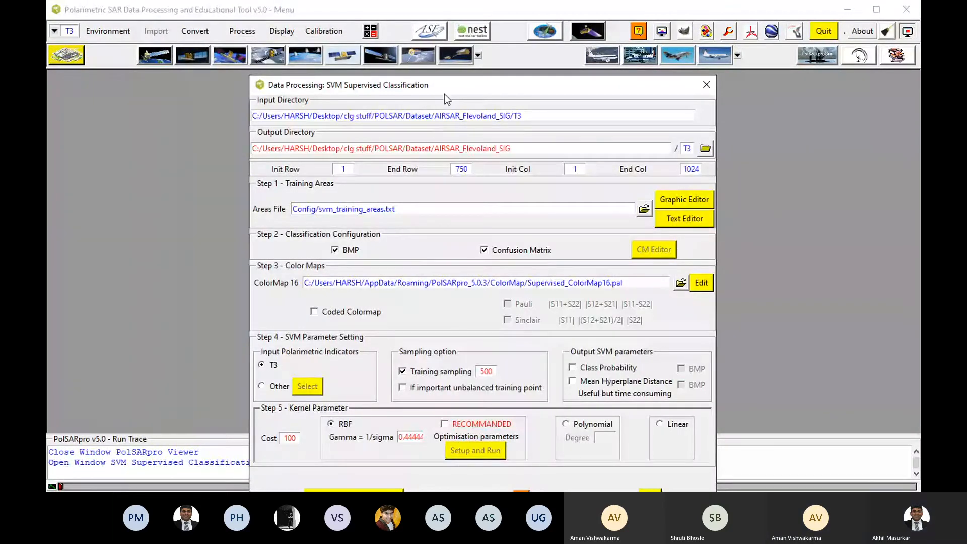
pyautogui.moveTo(445, 92); pyautogui.dragTo(447, 47)
# Open the Graphic Editor for the training areas and agree to open a BMP file for selecting them.
pyautogui.click(684, 149)
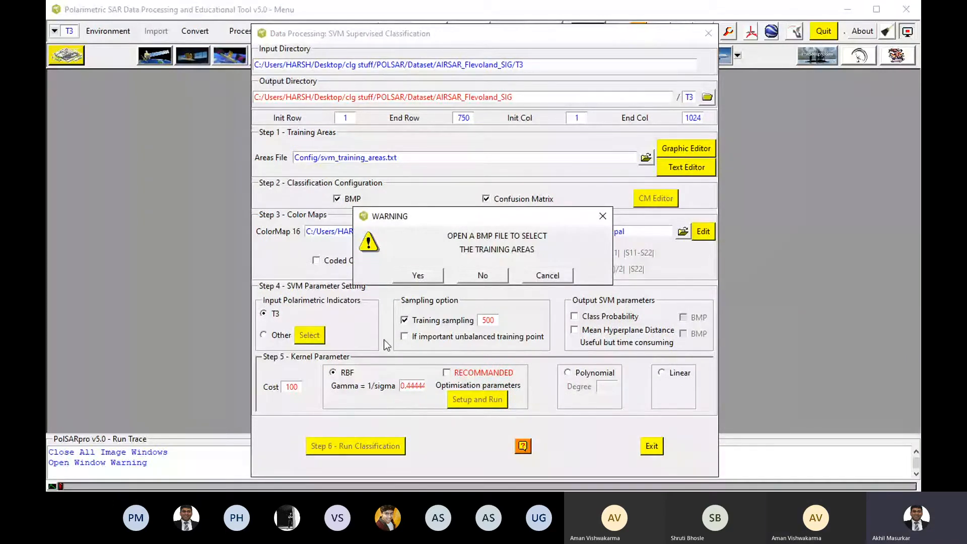
pyautogui.click(400, 272)
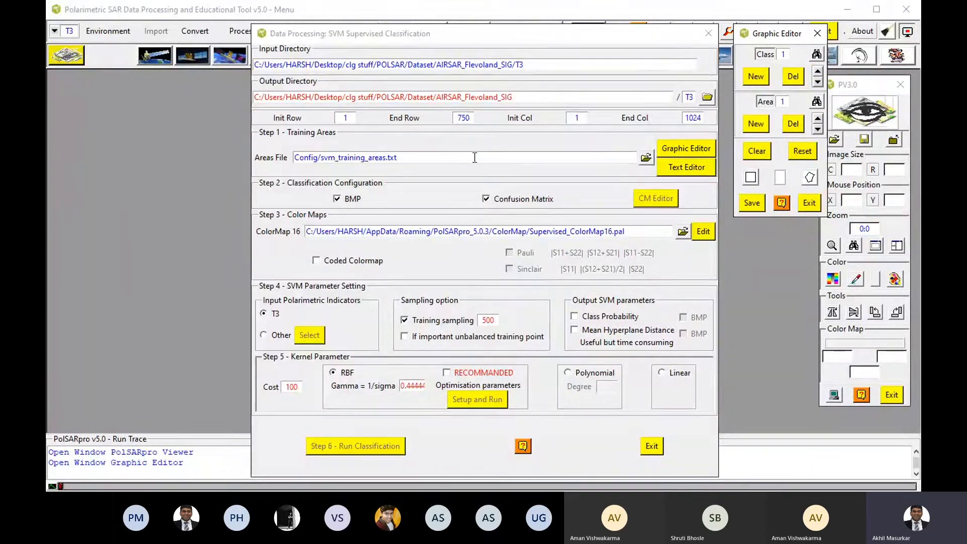
pyautogui.moveTo(502, 43); pyautogui.dragTo(504, 27)
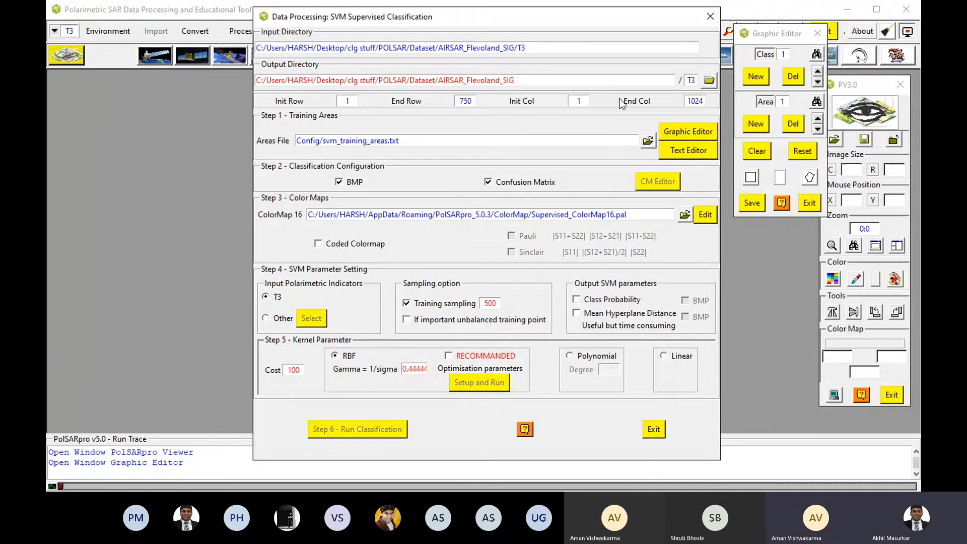
# Load the PauliRGB BMP image from the T3 folder into the PolSARpro viewer.
pyautogui.click(834, 94)
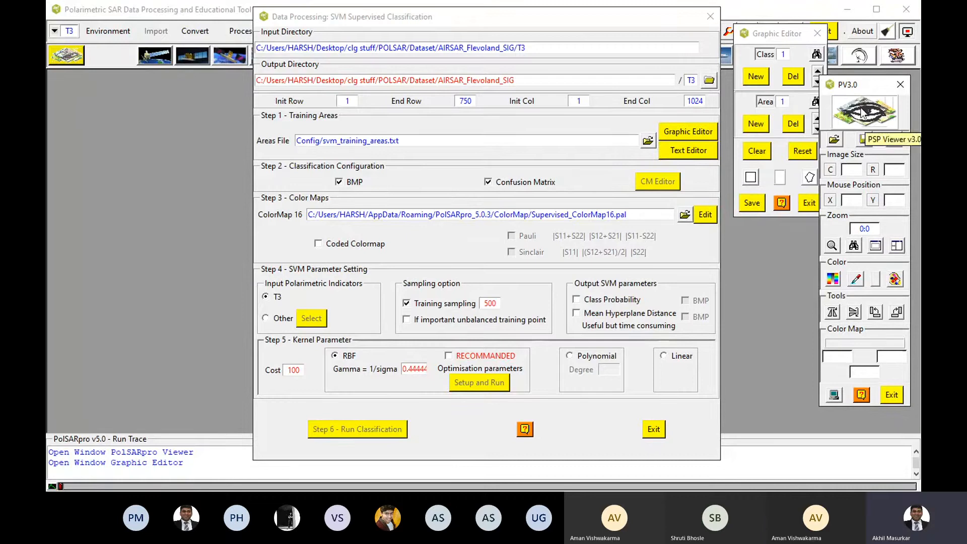
pyautogui.click(840, 140)
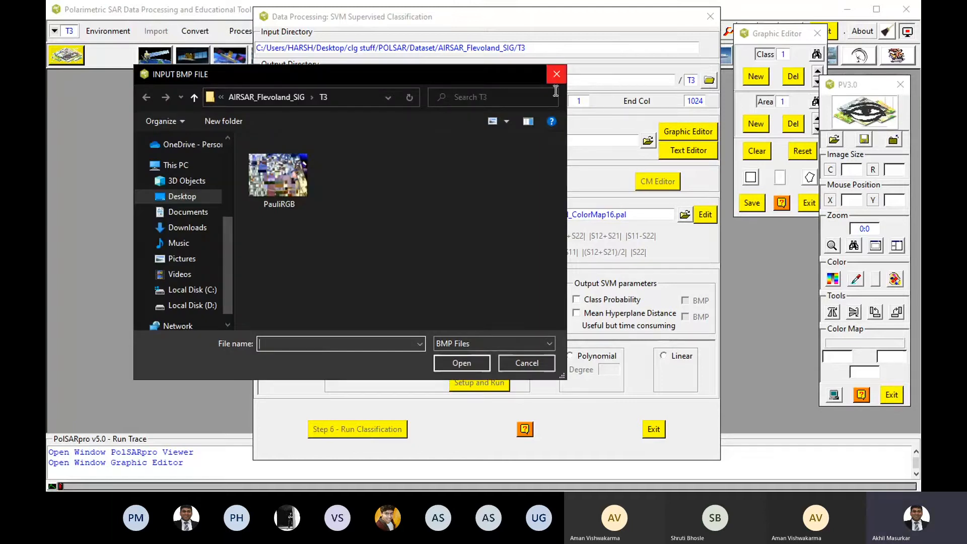
pyautogui.moveTo(469, 77); pyautogui.dragTo(476, 60)
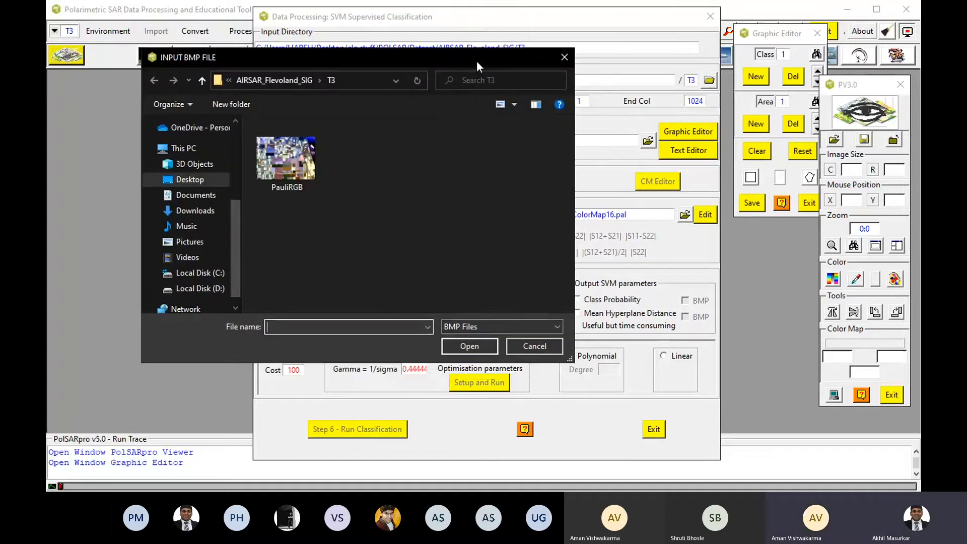
pyautogui.click(302, 160)
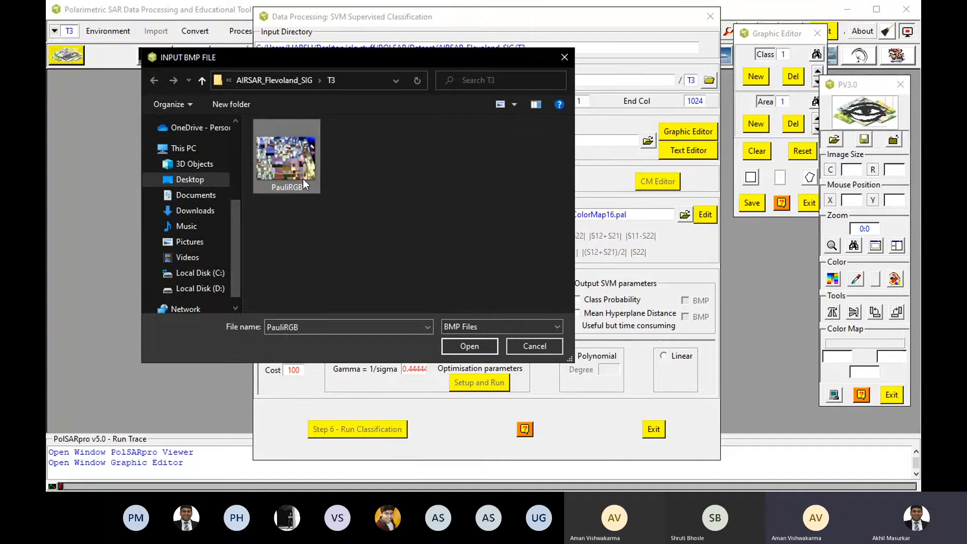
pyautogui.click(464, 347)
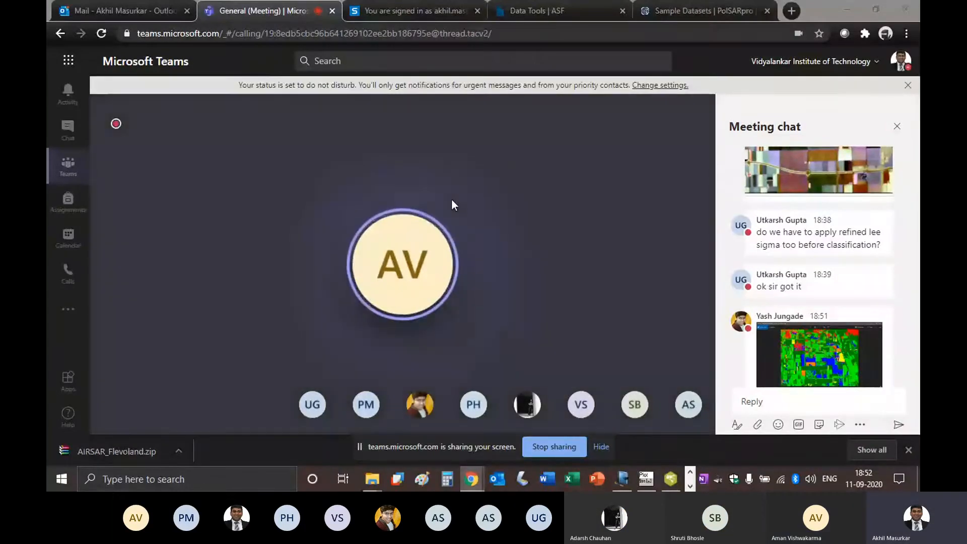
# Minimise the meeting and note windows and bring the running SVM classification to the front to check its progress.
pyautogui.hotkey('alt', 'Tab')
pyautogui.press('Tab')
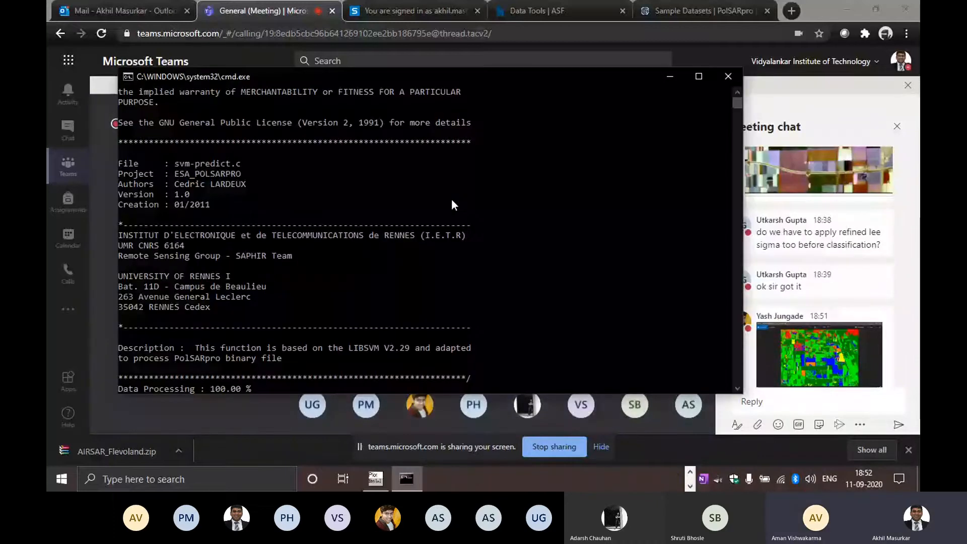
pyautogui.click(848, 9)
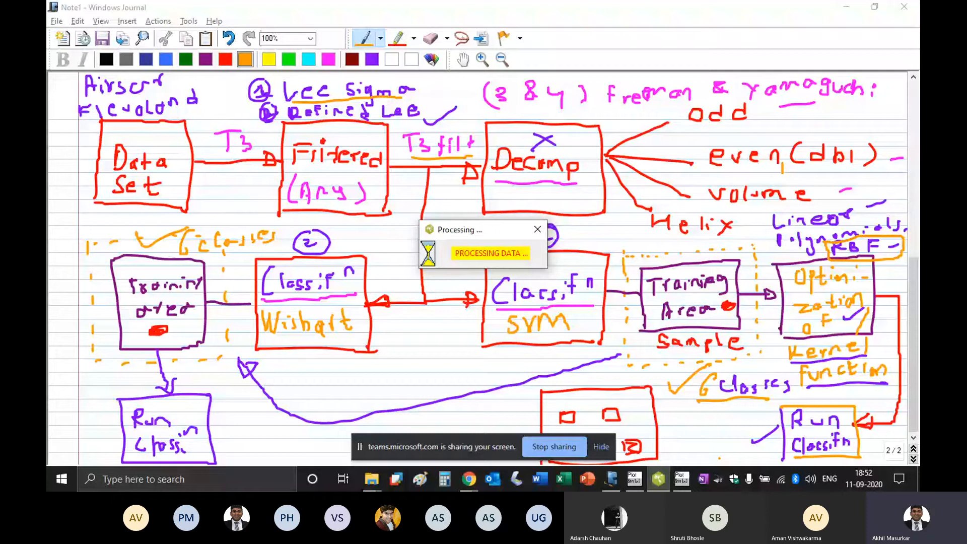
pyautogui.click(611, 478)
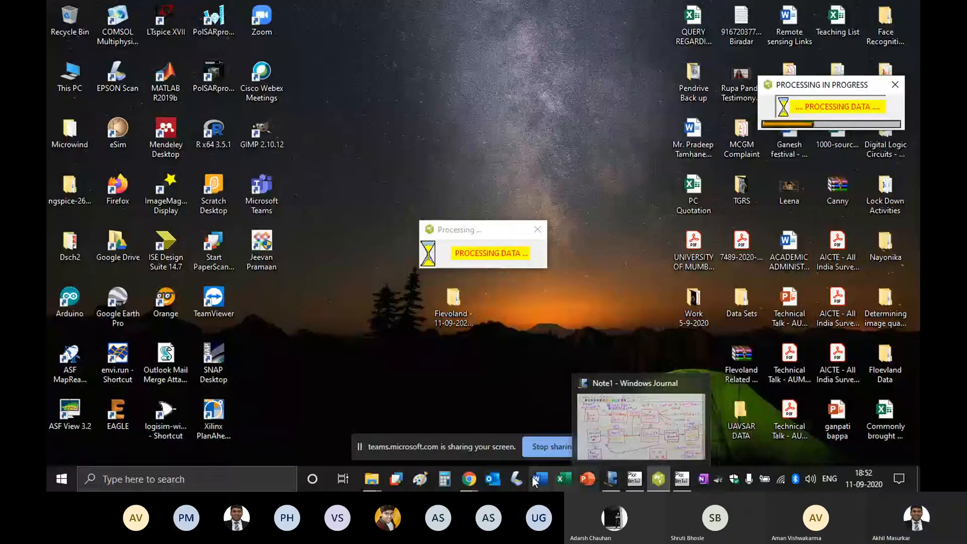
pyautogui.moveTo(659, 478)
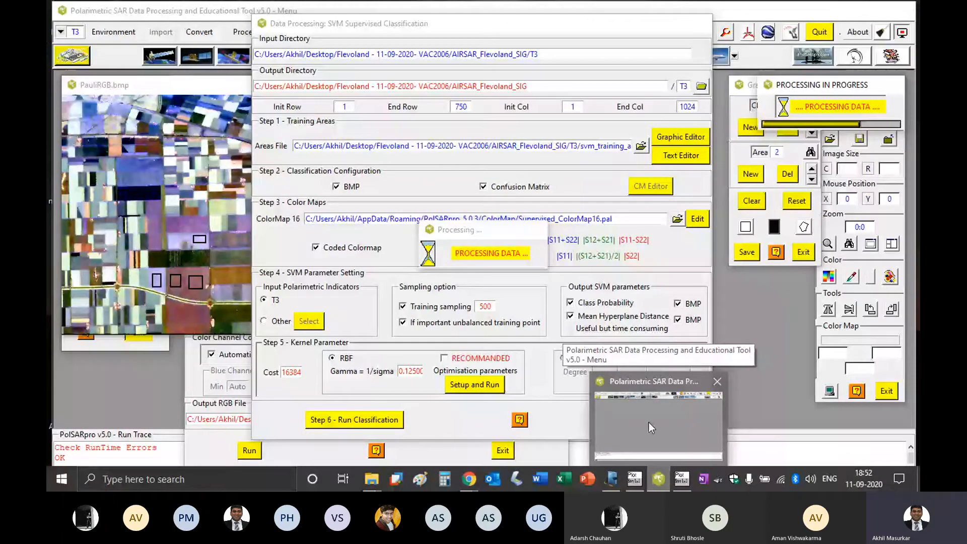
pyautogui.click(649, 422)
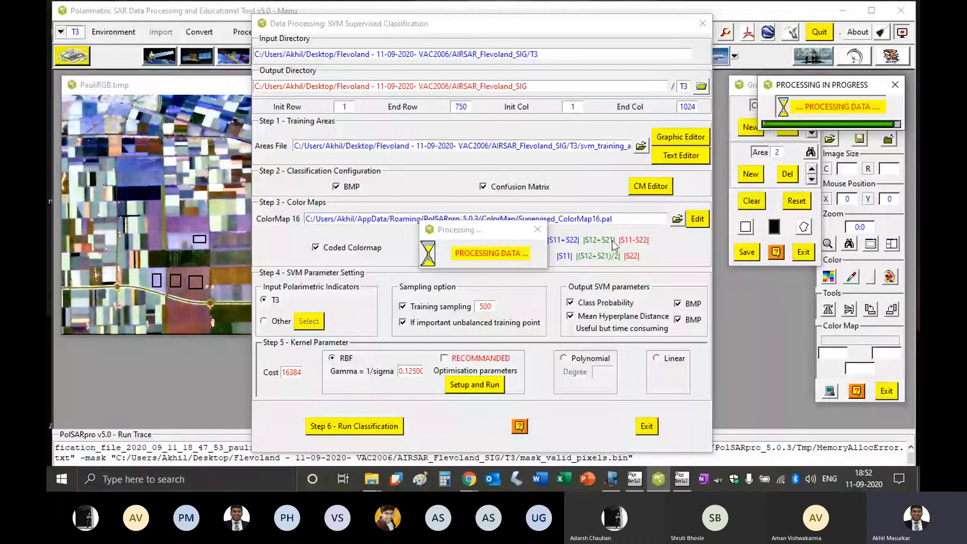
# Show the T3 output folder in File Explorer and widen the Name column to read the full SVM file names.
pyautogui.click(372, 481)
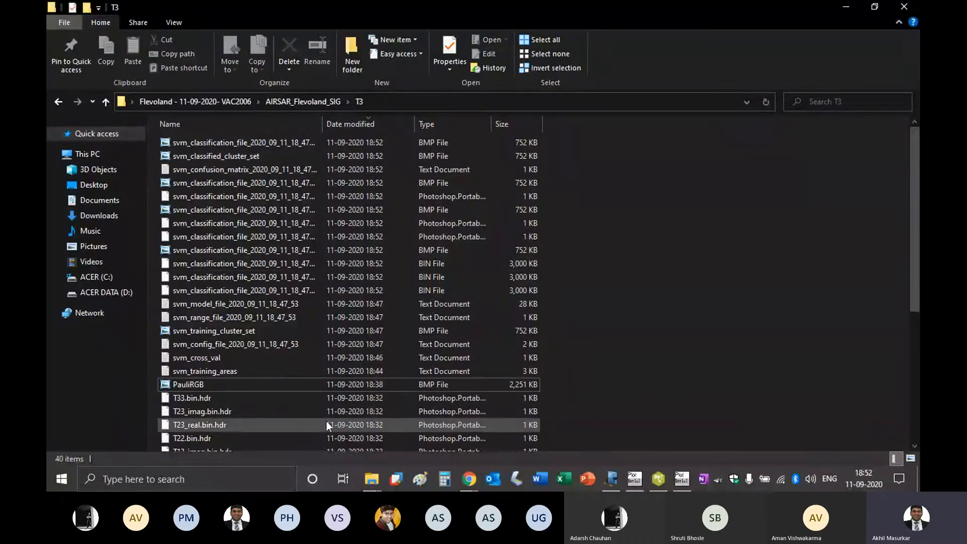
pyautogui.click(204, 373)
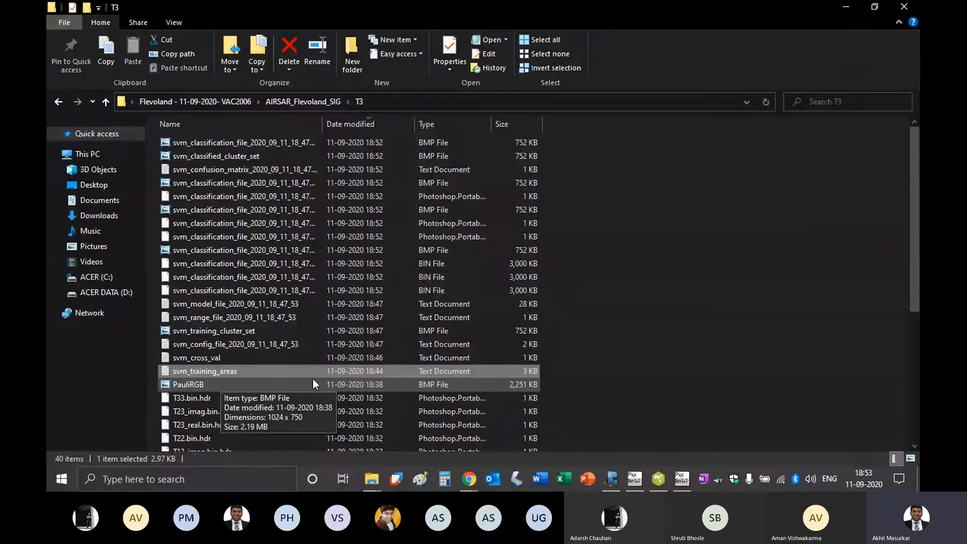
pyautogui.click(772, 252)
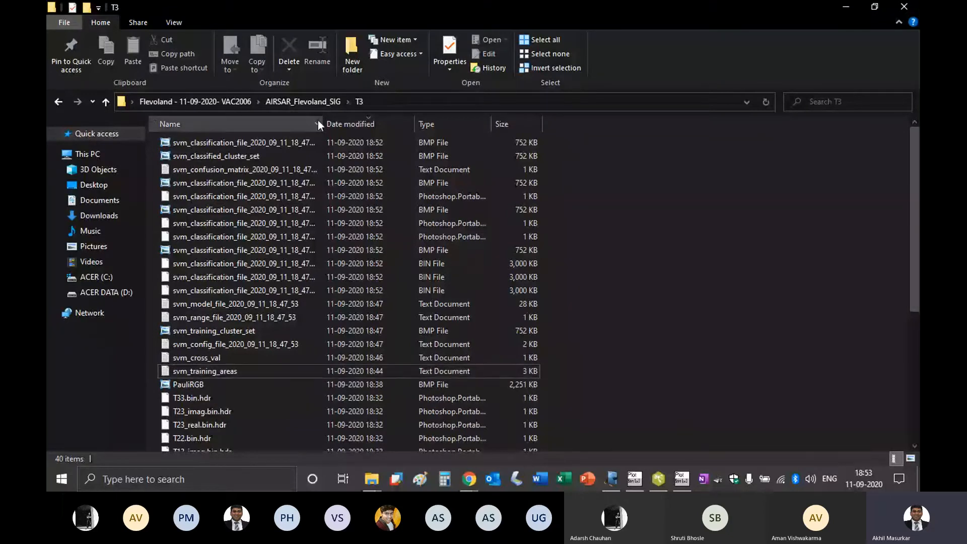
pyautogui.moveTo(319, 124); pyautogui.dragTo(458, 128)
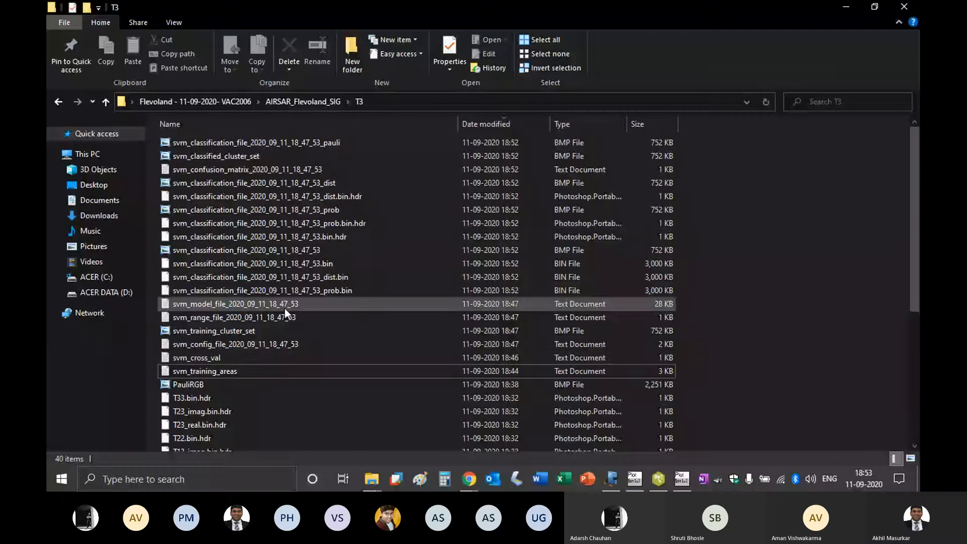
# Open the svm_training_areas text file to examine its classes and tie points, and close it.
pyautogui.doubleClick(180, 370)
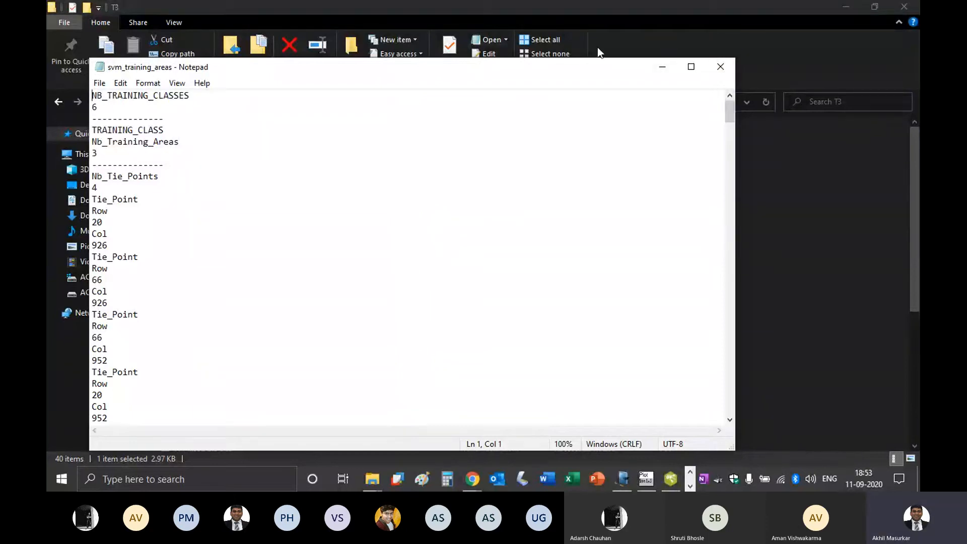
pyautogui.click(725, 73)
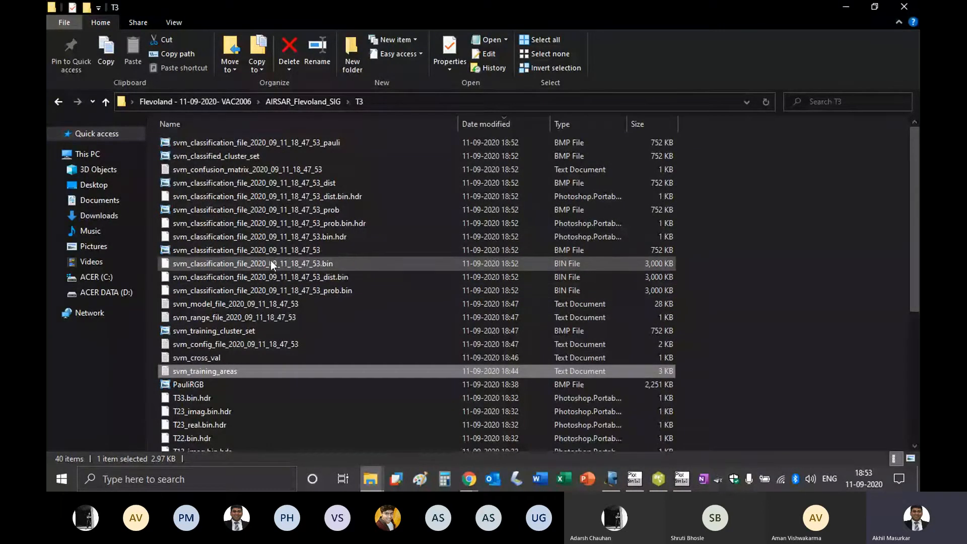
# View the svm_training_cluster_set BMP image to examine the placed training areas, and close it.
pyautogui.click(249, 335)
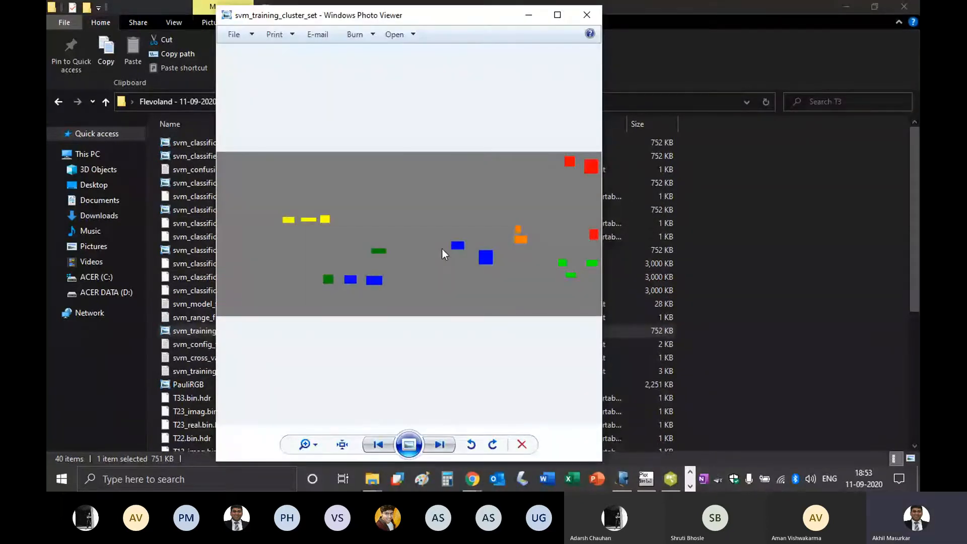
pyautogui.click(584, 16)
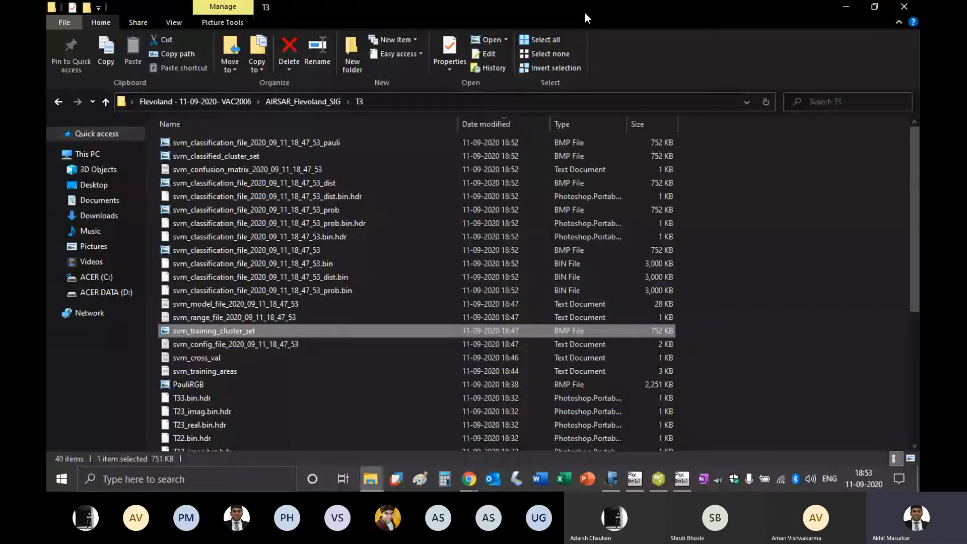
pyautogui.press('Return')
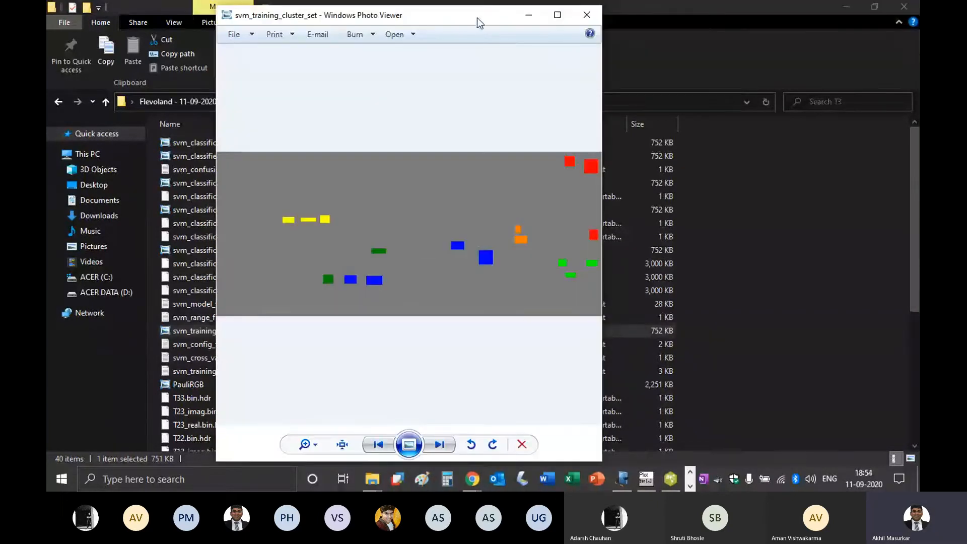
pyautogui.moveTo(420, 22); pyautogui.dragTo(715, 39)
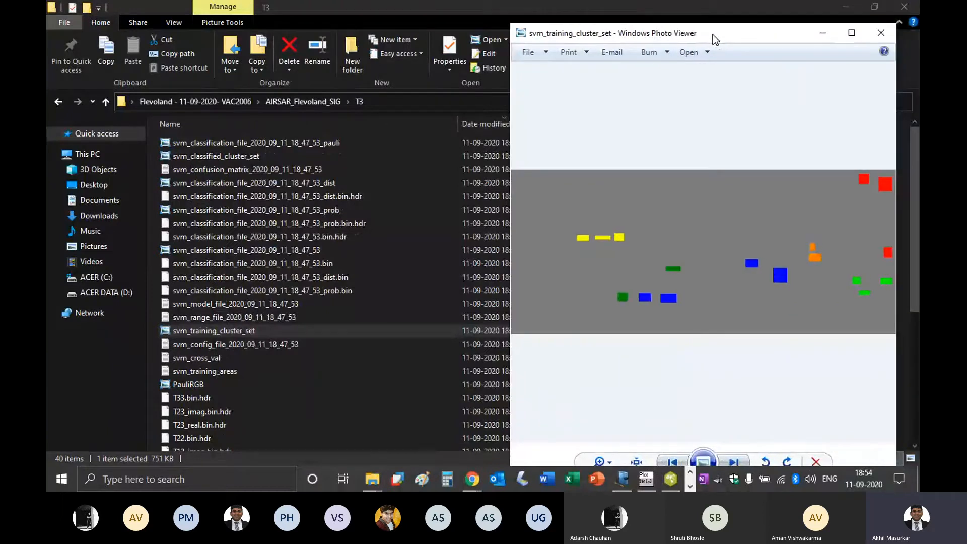
pyautogui.click(887, 35)
# View the SVM classification map and its _prob probability image from the T3 folder, and close the probability image.
pyautogui.click(285, 253)
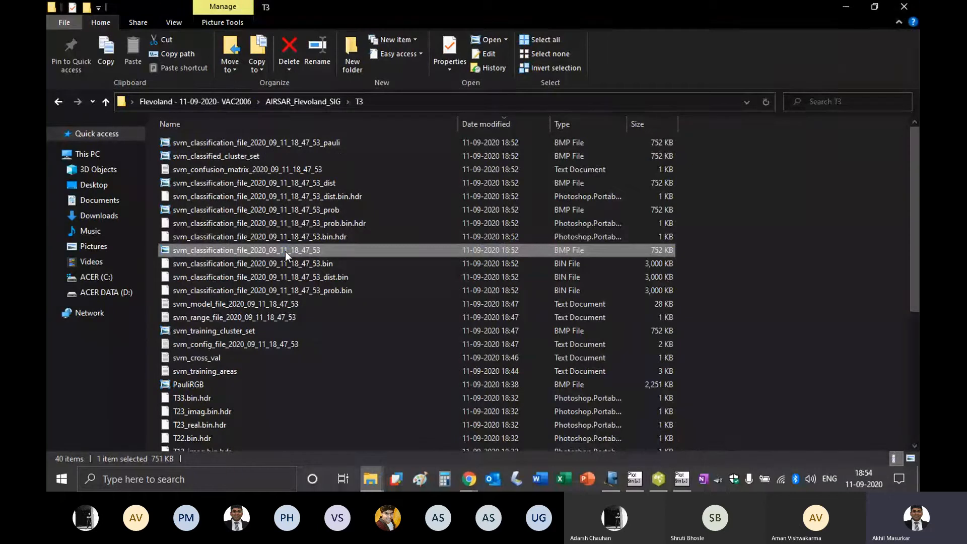
pyautogui.doubleClick(285, 252)
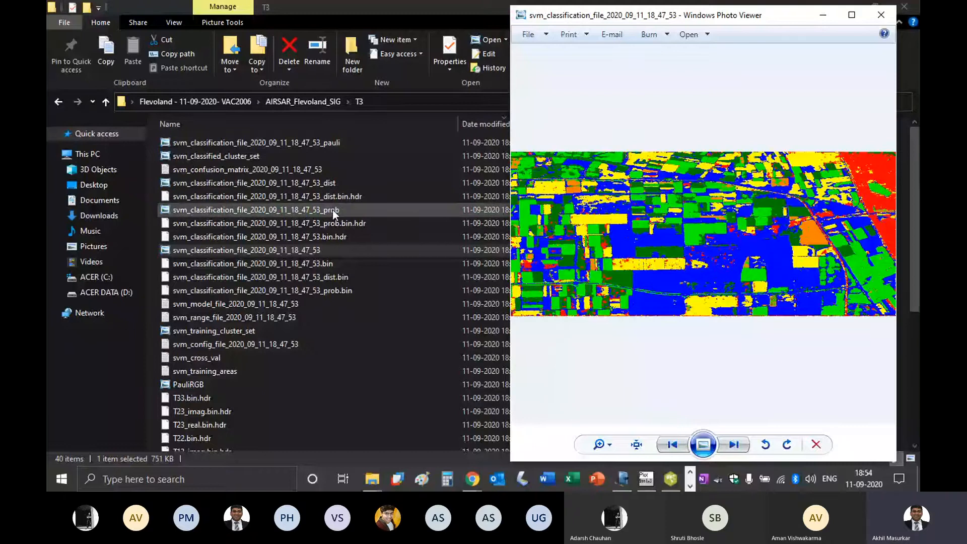
pyautogui.doubleClick(332, 210)
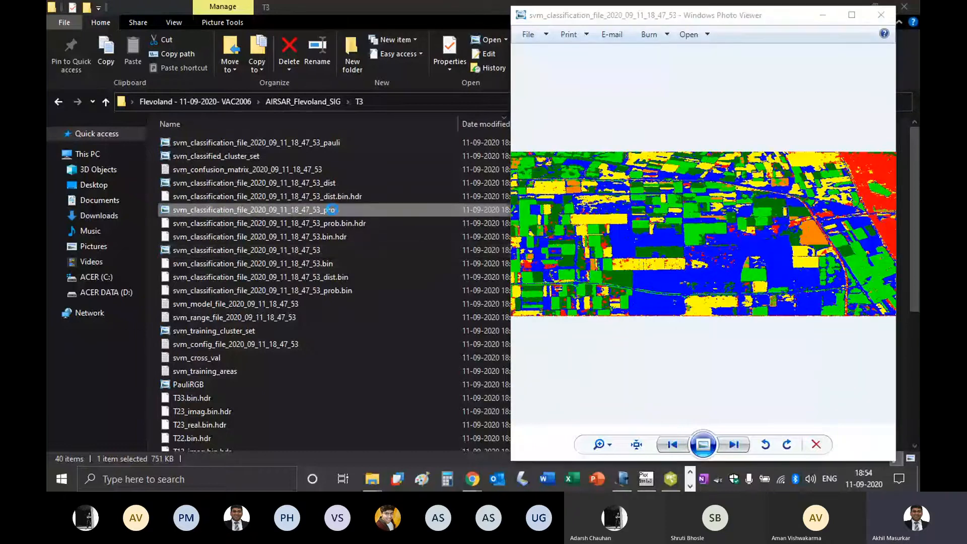
pyautogui.click(328, 255)
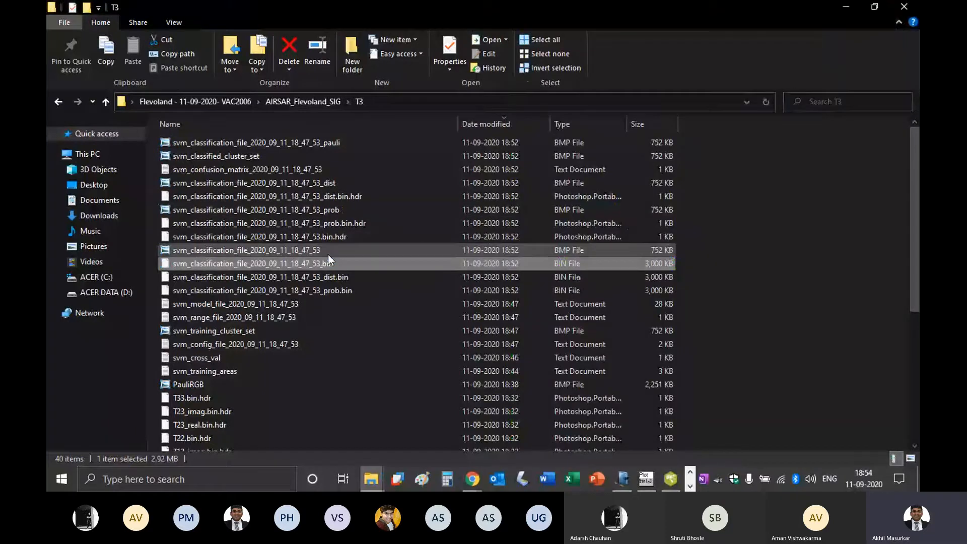
pyautogui.doubleClick(302, 208)
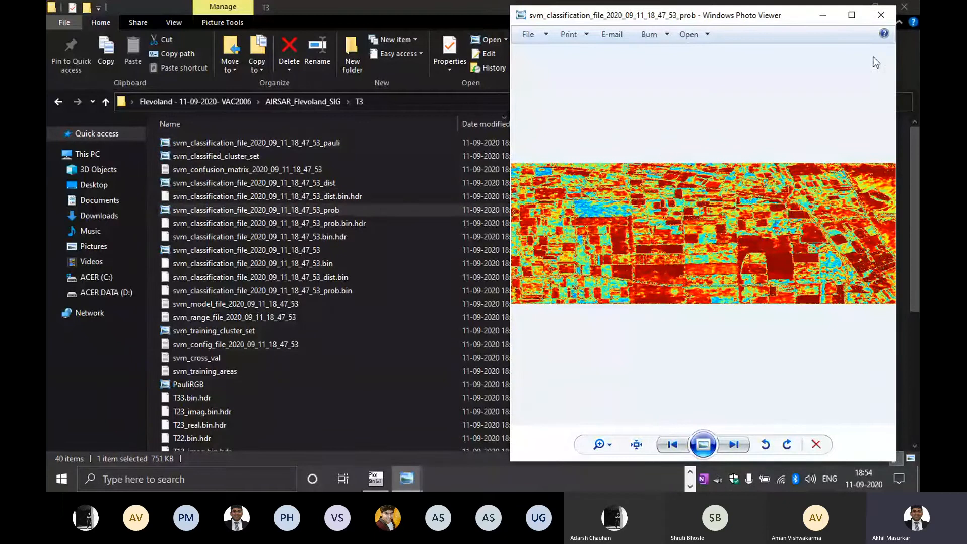
pyautogui.click(881, 15)
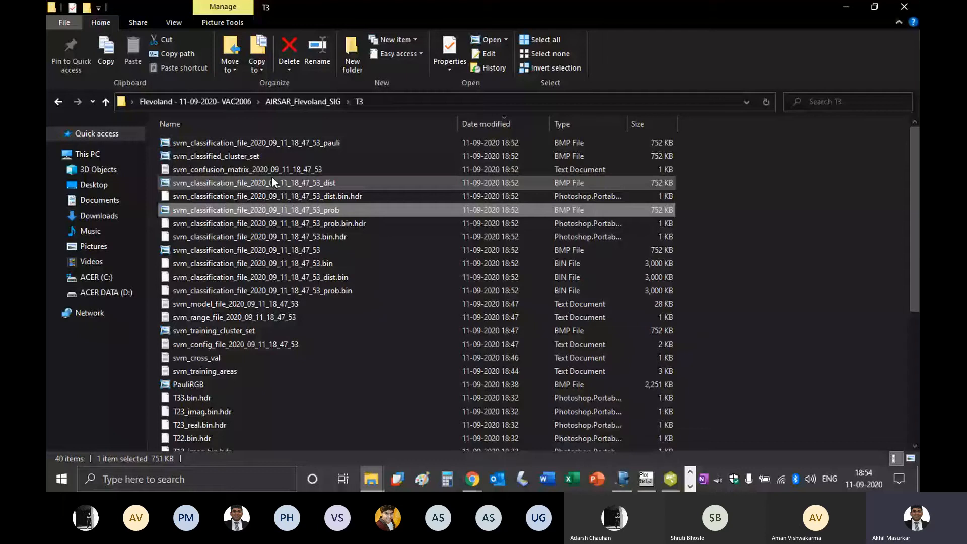
# View the _pauli SVM classification BMP image at closer range, and close it.
pyautogui.doubleClick(276, 144)
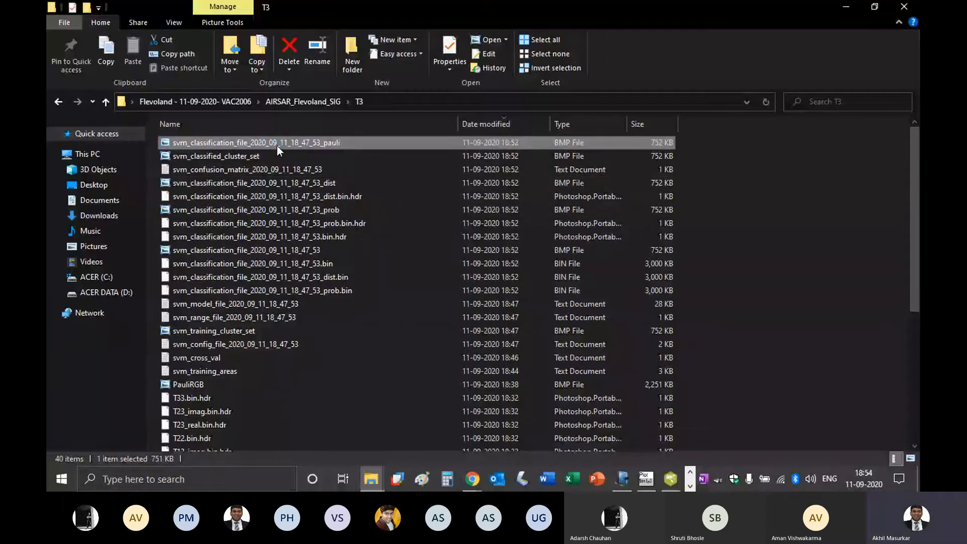
pyautogui.scroll(1, 757, 289)
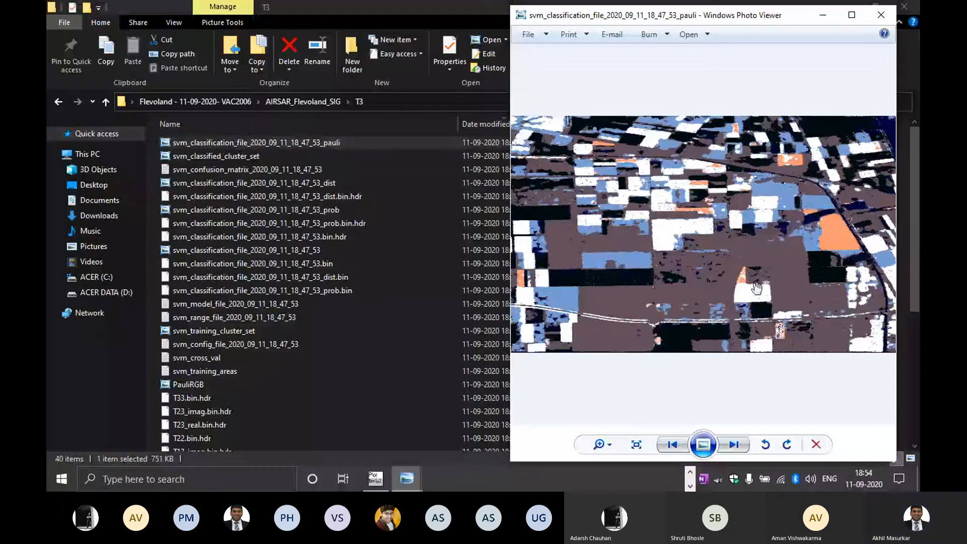
pyautogui.scroll(-1, 757, 289)
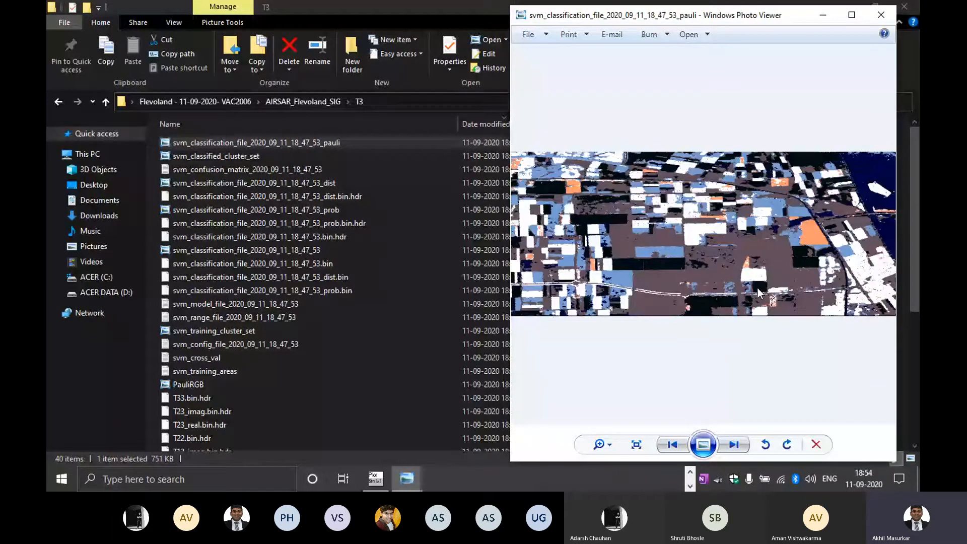
pyautogui.click(882, 17)
# Open the svm_confusion_matrix text file to examine the class accuracies and populations, and close it.
pyautogui.click(274, 172)
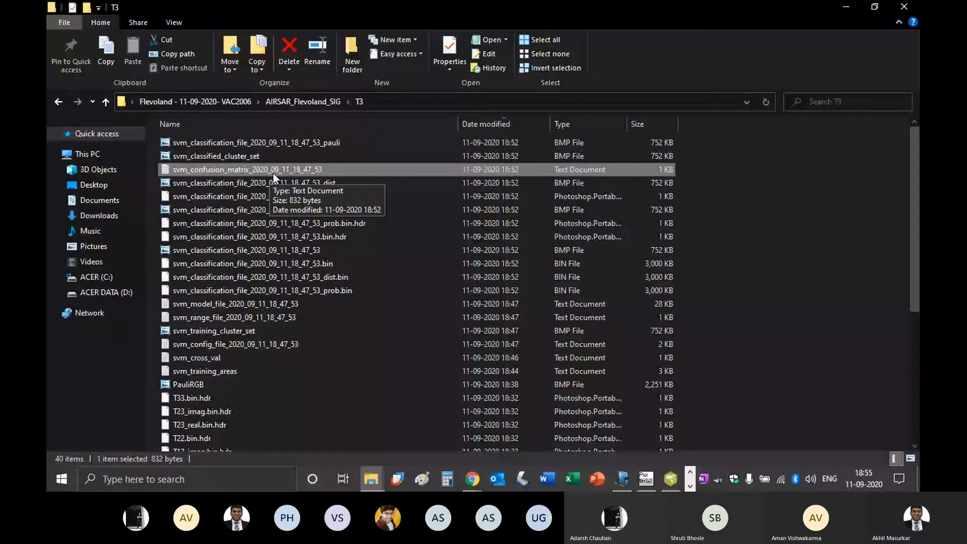
pyautogui.doubleClick(273, 170)
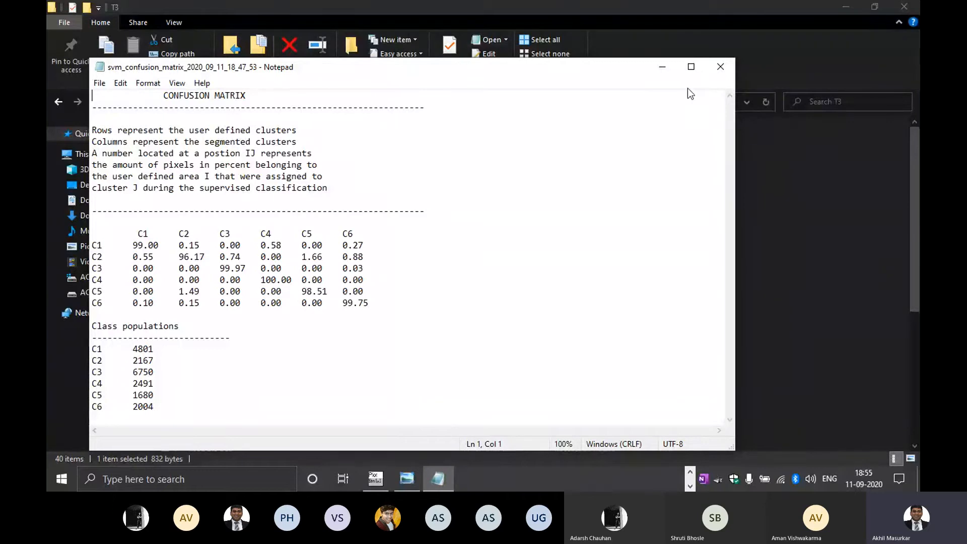
pyautogui.click(723, 73)
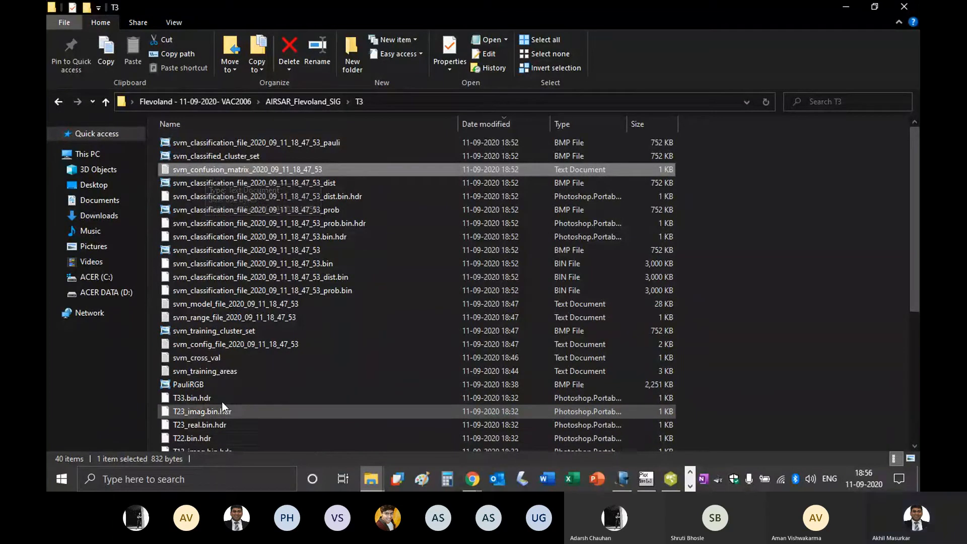
pyautogui.click(223, 370)
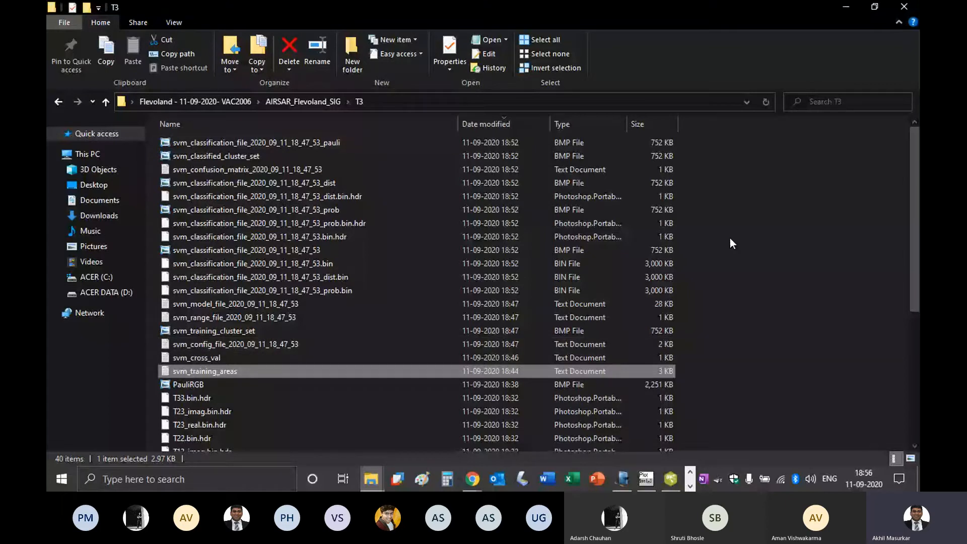
# Minimise the T3 folder window, close the classification map image and exit the SVM Supervised Classification dialog.
pyautogui.click(844, 8)
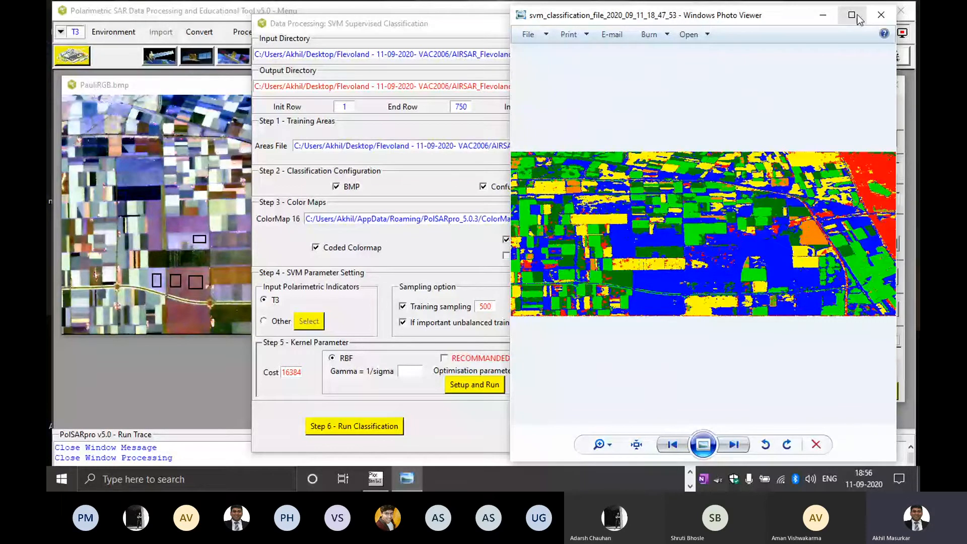
pyautogui.click(881, 15)
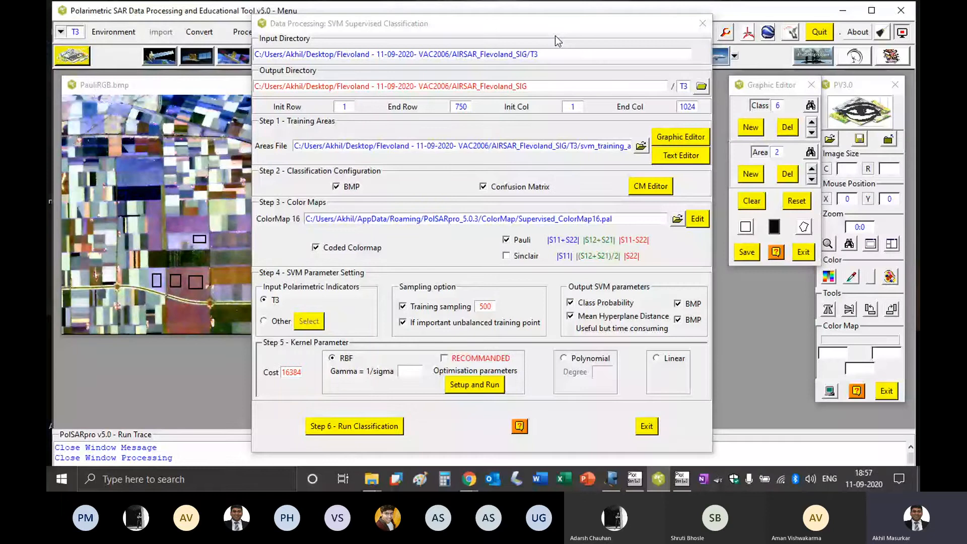
pyautogui.click(653, 432)
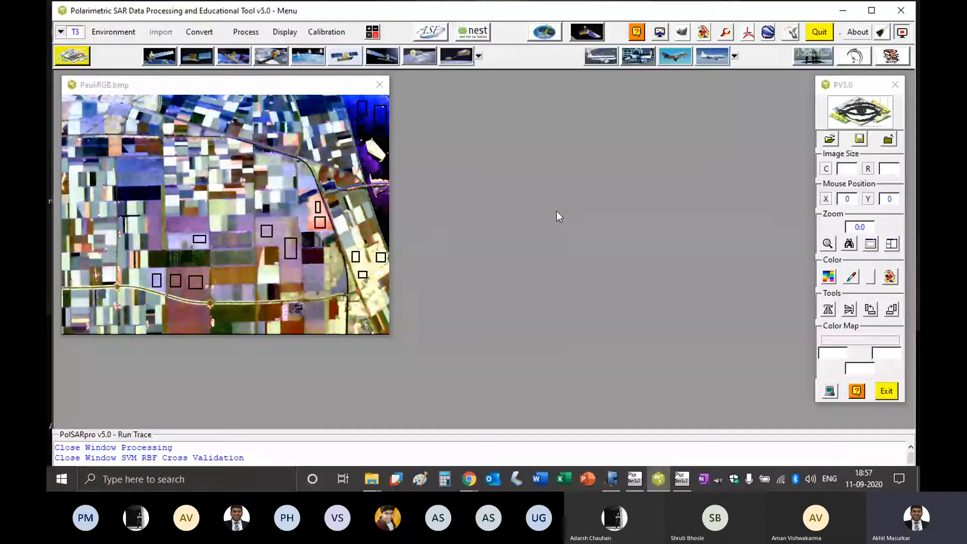
# Switch to the Windows Journal workflow note and handwrite "Confusion matrix" and "cluster" in orange beside the SVM branch's Run Classifn box.
pyautogui.hotkey('alt', 'Tab')
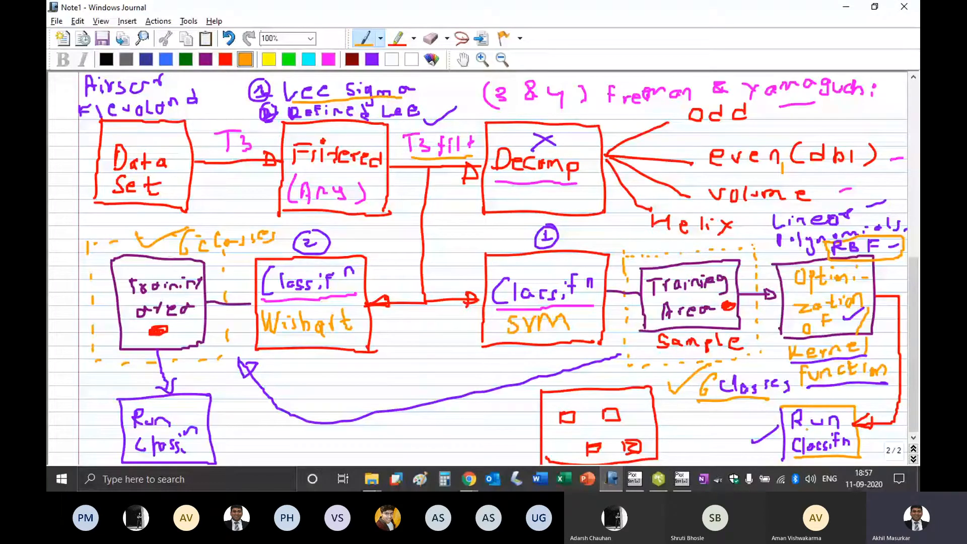
pyautogui.moveTo(675, 415)
pyautogui.mouseDown()
pyautogui.moveTo(672, 426)
pyautogui.moveTo(680, 422)
pyautogui.mouseUp()
pyautogui.moveTo(713, 416); pyautogui.dragTo(731, 432)
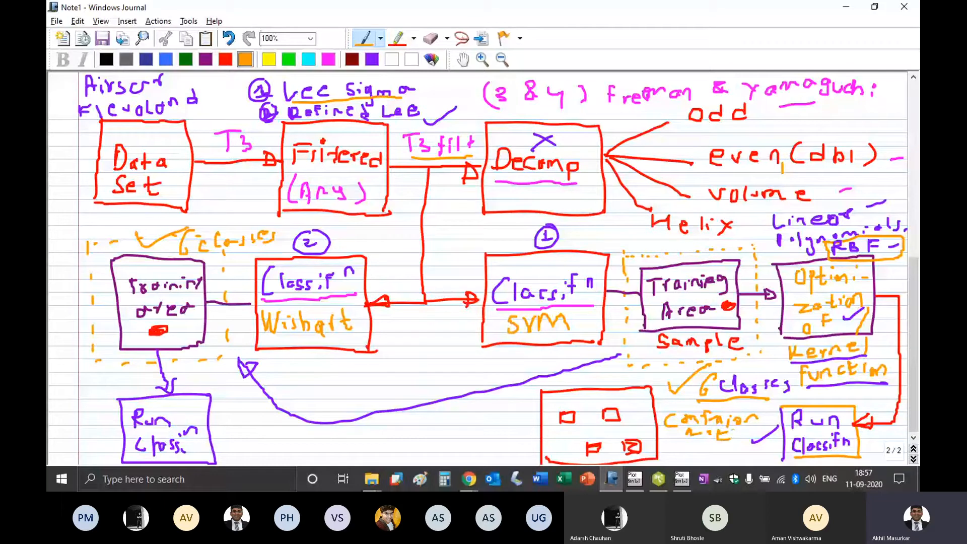
pyautogui.moveTo(732, 433); pyautogui.dragTo(771, 434)
pyautogui.moveTo(670, 452); pyautogui.dragTo(771, 452)
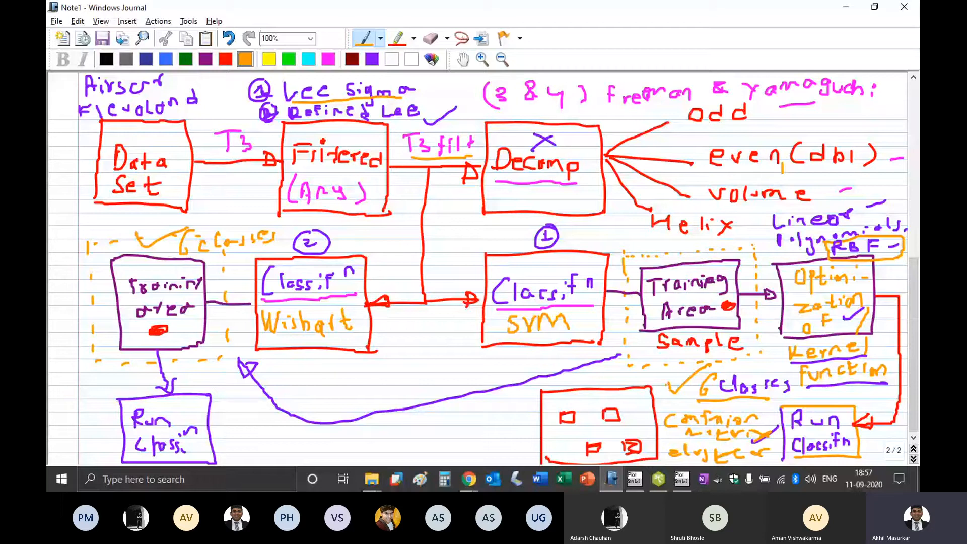
# Mark the SVM classification box with a yellow tick and outline the whole Wishart classification branch in yellow.
pyautogui.click(226, 59)
pyautogui.click(269, 60)
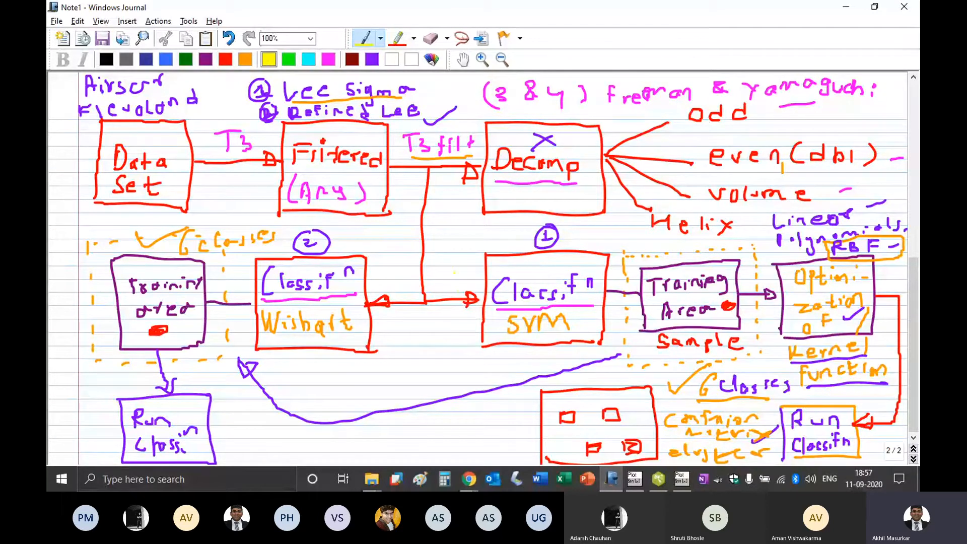
pyautogui.moveTo(444, 267); pyautogui.dragTo(485, 260)
pyautogui.moveTo(64, 220); pyautogui.dragTo(51, 464)
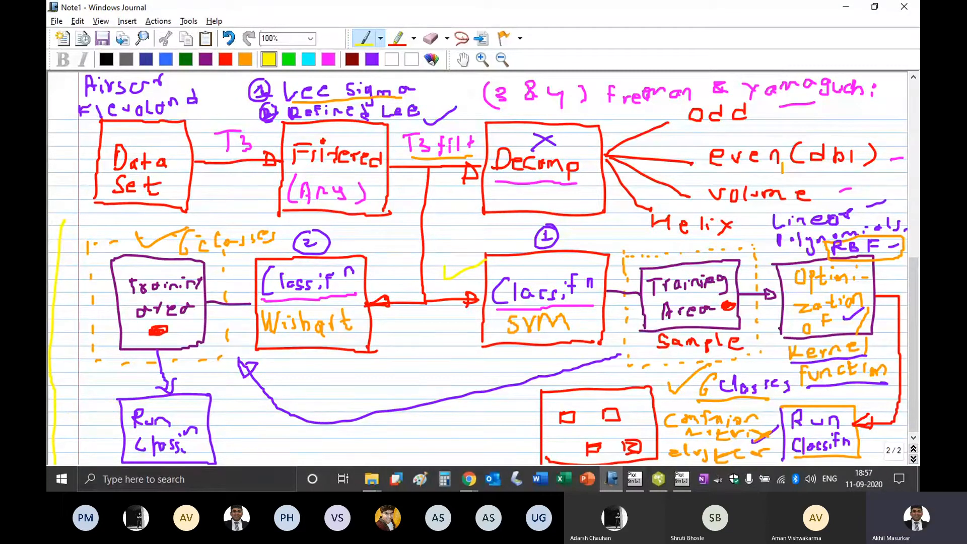
pyautogui.moveTo(63, 224)
pyautogui.mouseDown()
pyautogui.moveTo(255, 225)
pyautogui.moveTo(423, 246)
pyautogui.moveTo(355, 462)
pyautogui.mouseUp()
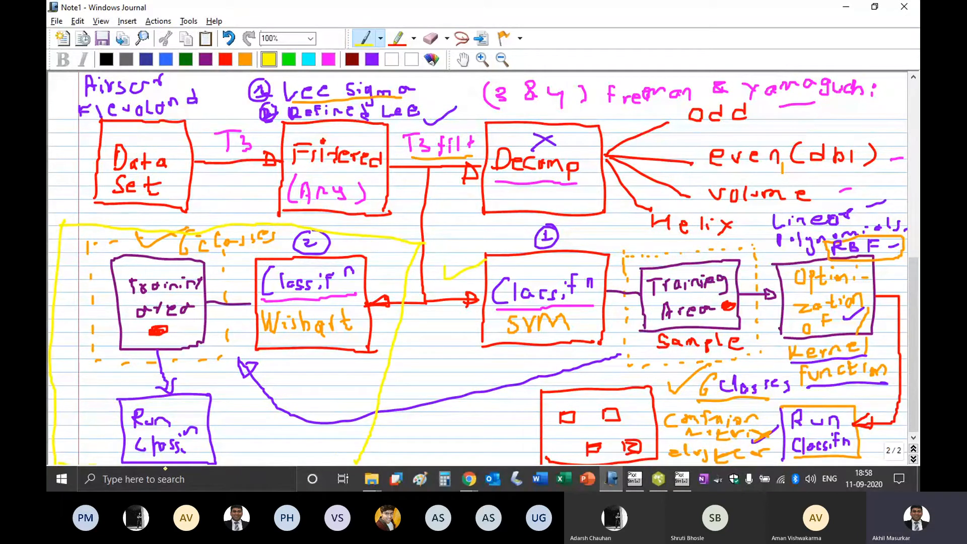
pyautogui.moveTo(166, 468); pyautogui.dragTo(330, 464)
# Switch back to PolSARpro, exit the image viewer and save the environment with AIRSAR_Flevoland_SIG as the main input directory.
pyautogui.hotkey('alt', 'Tab')
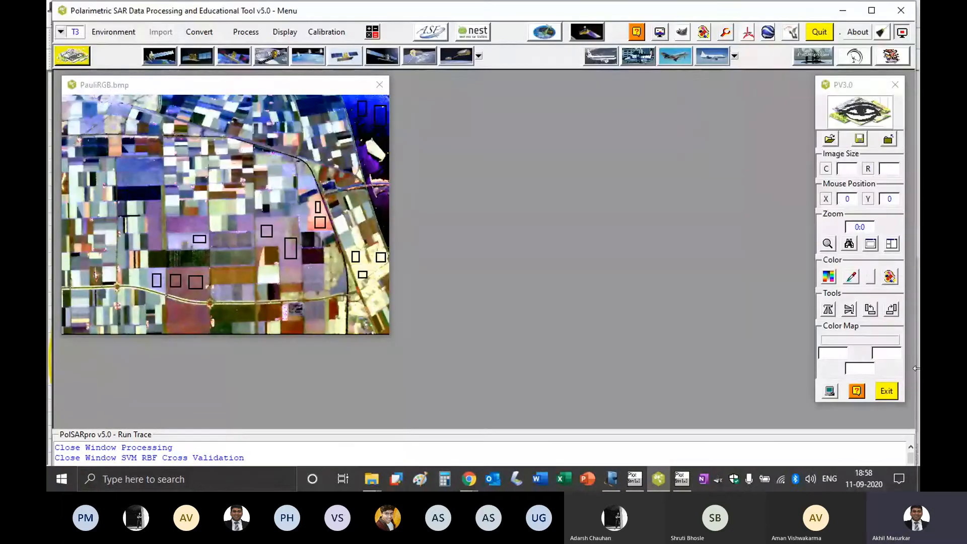
pyautogui.click(887, 391)
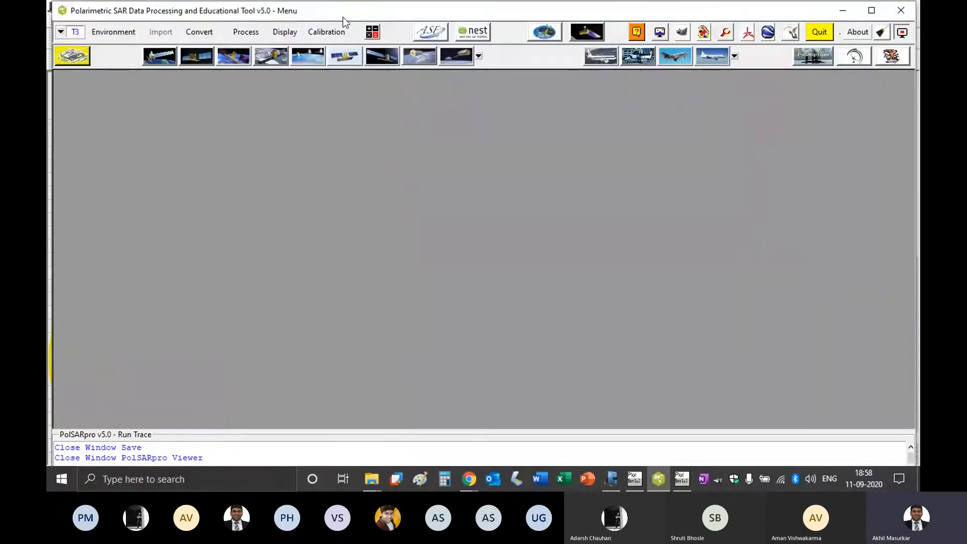
pyautogui.click(111, 35)
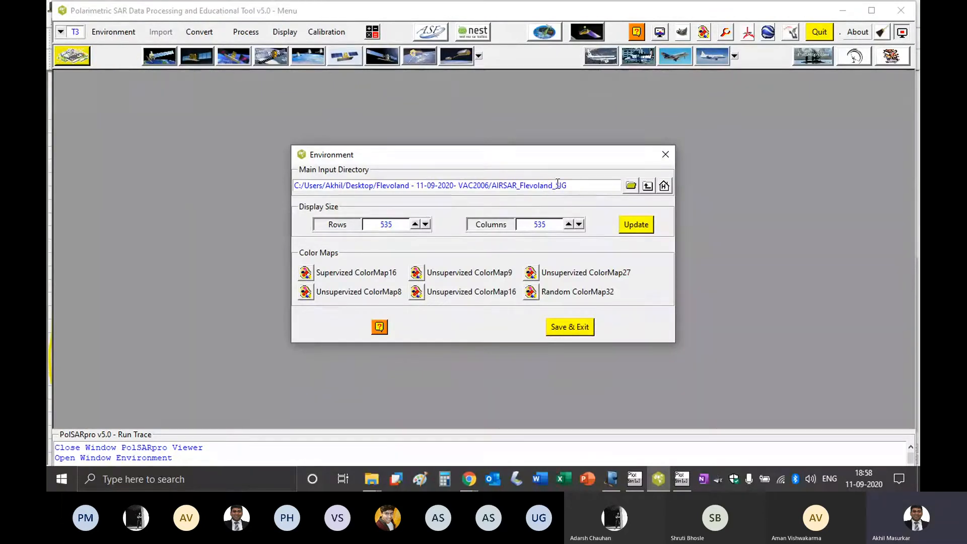
pyautogui.click(576, 325)
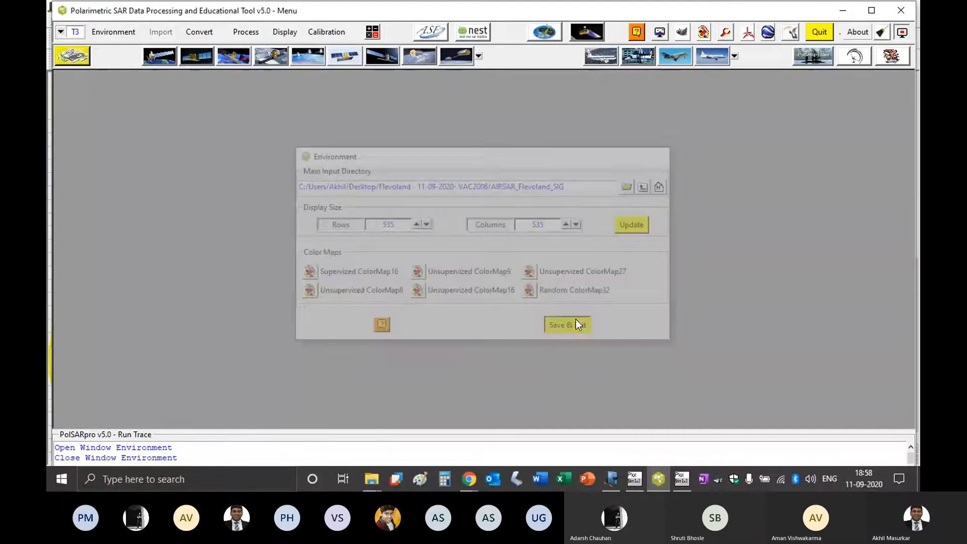
# Open the Wishart Supervised Classification from the polarimetric segmentation processes and move its dialog higher on the screen.
pyautogui.click(251, 34)
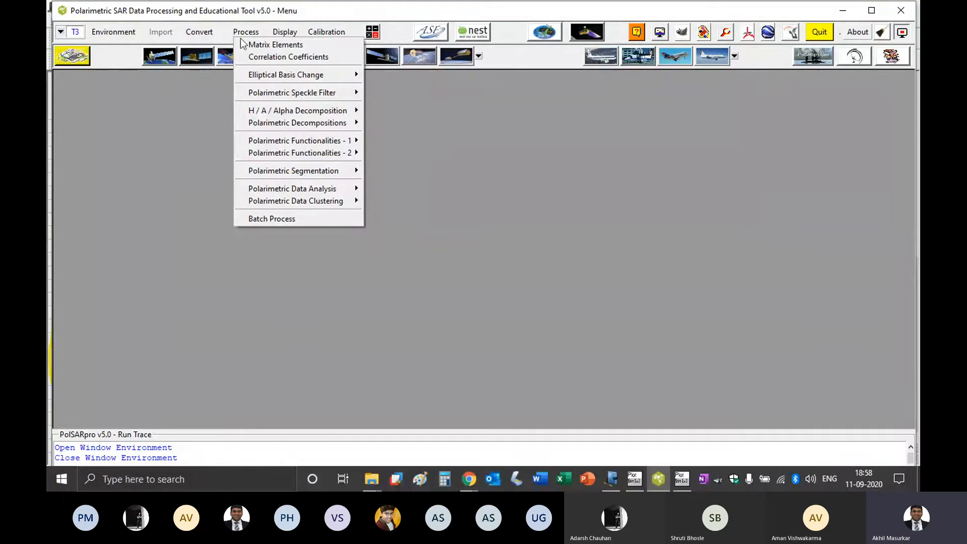
pyautogui.moveTo(282, 169)
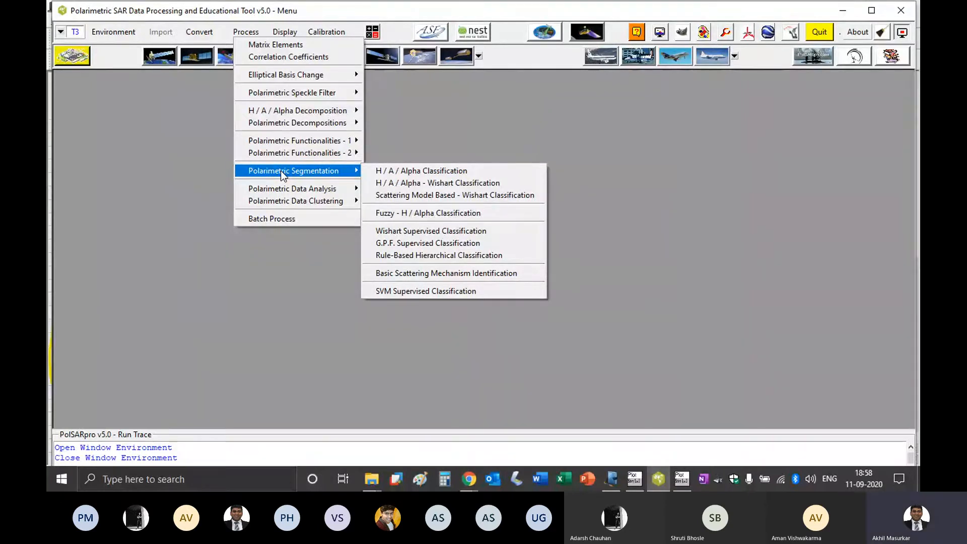
pyautogui.moveTo(333, 188)
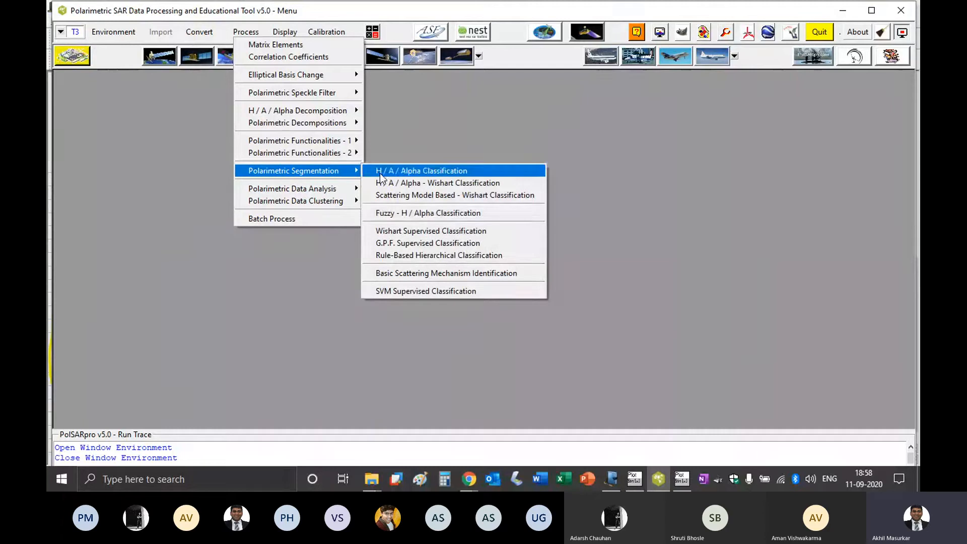
pyautogui.click(479, 231)
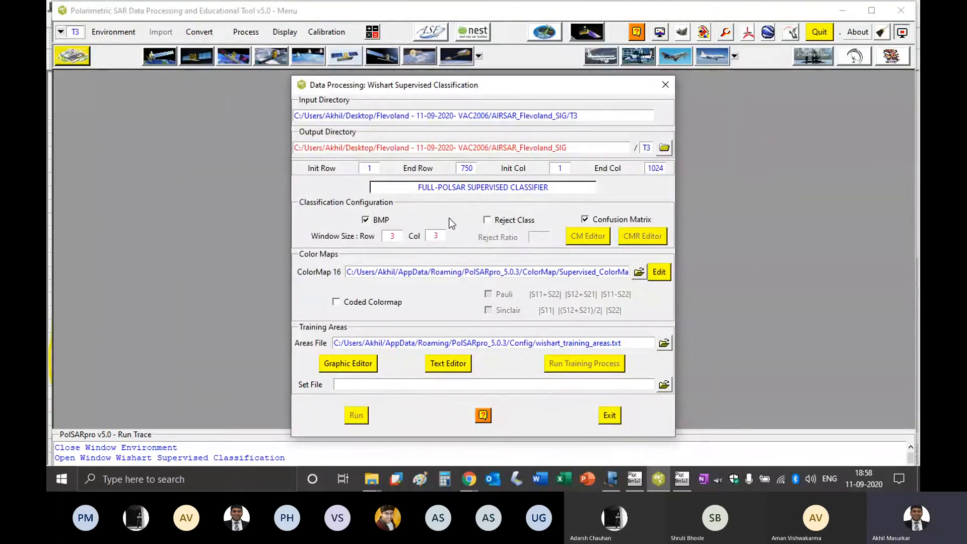
pyautogui.moveTo(556, 96); pyautogui.dragTo(505, 40)
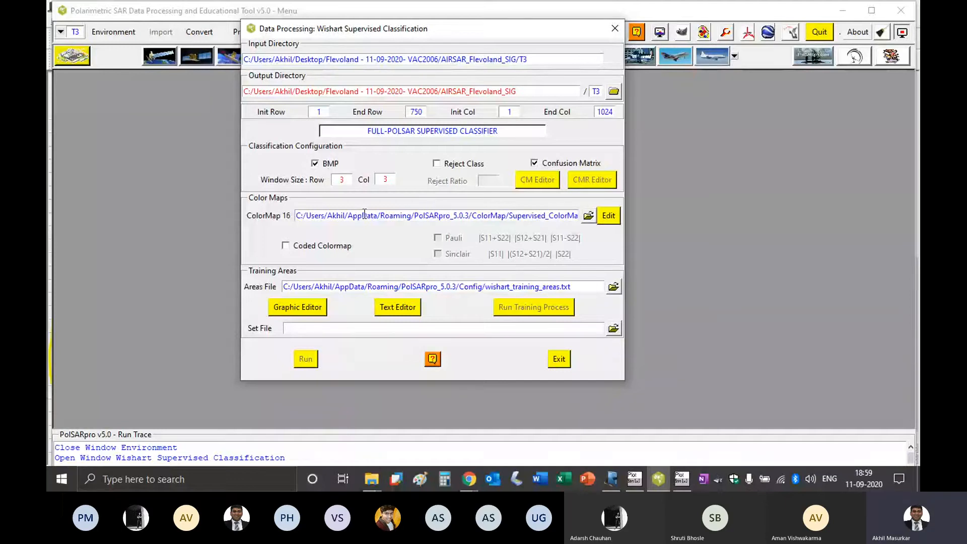
# Enable the coded colormap with the Pauli option and open the Graphic Editor for the training areas.
pyautogui.click(286, 246)
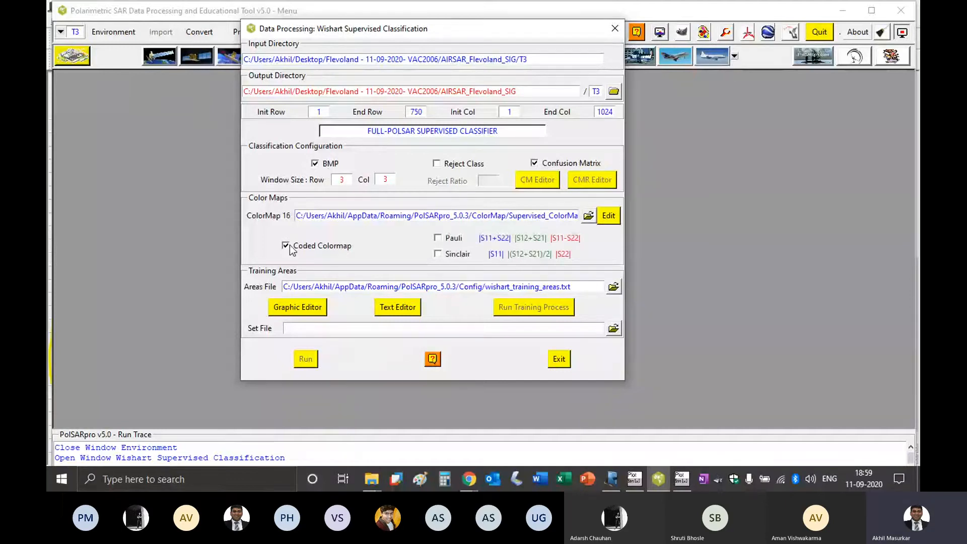
pyautogui.click(437, 238)
pyautogui.click(308, 308)
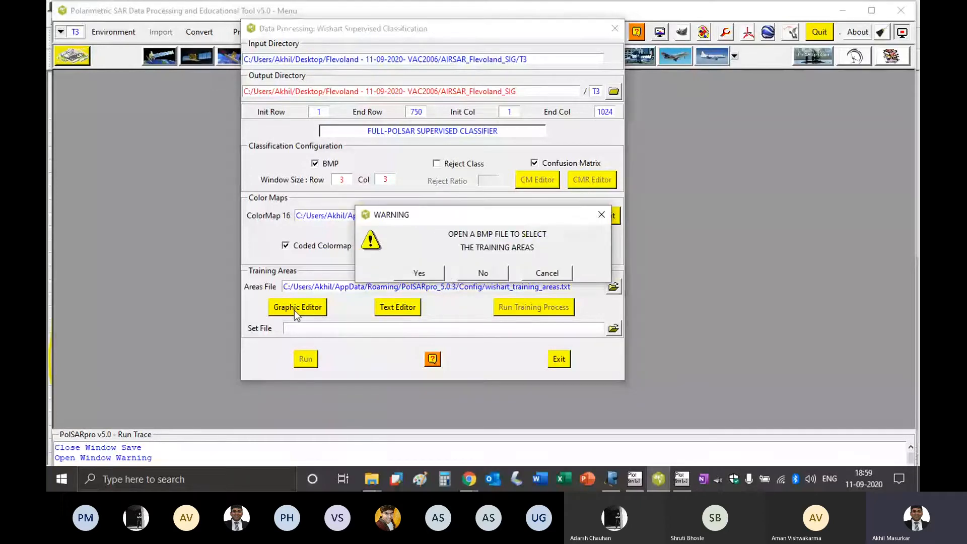
pyautogui.click(419, 274)
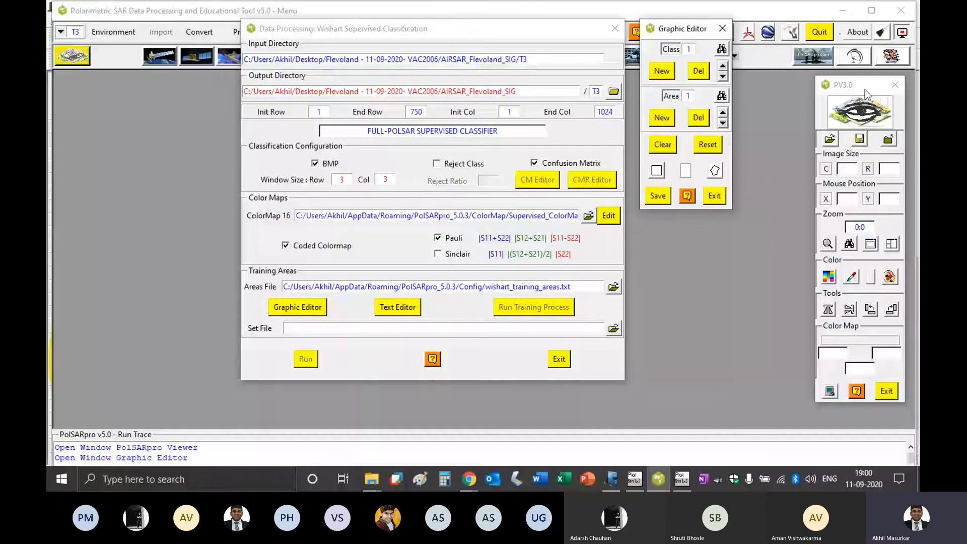
# Load the PauliRGB BMP from the T3 folder into the viewer as the background for training areas.
pyautogui.click(829, 140)
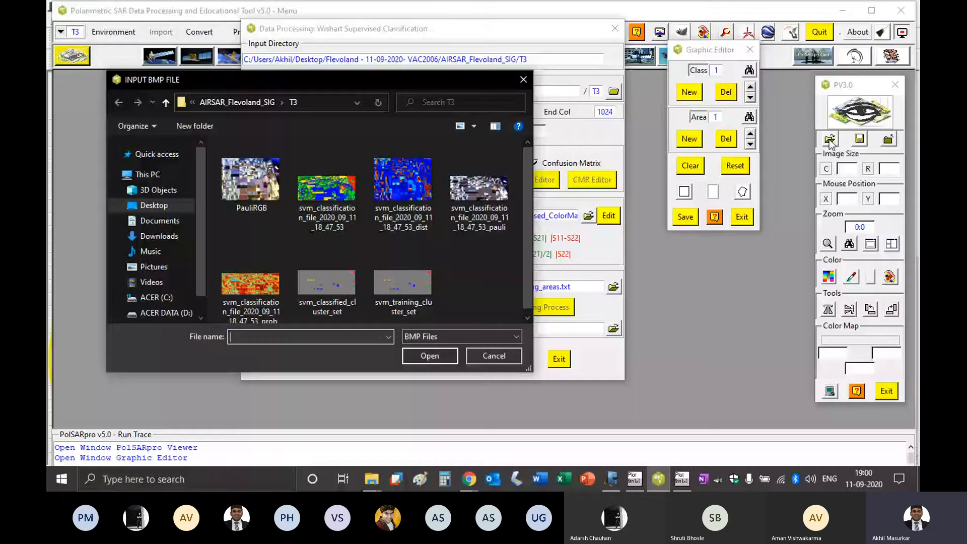
pyautogui.click(238, 202)
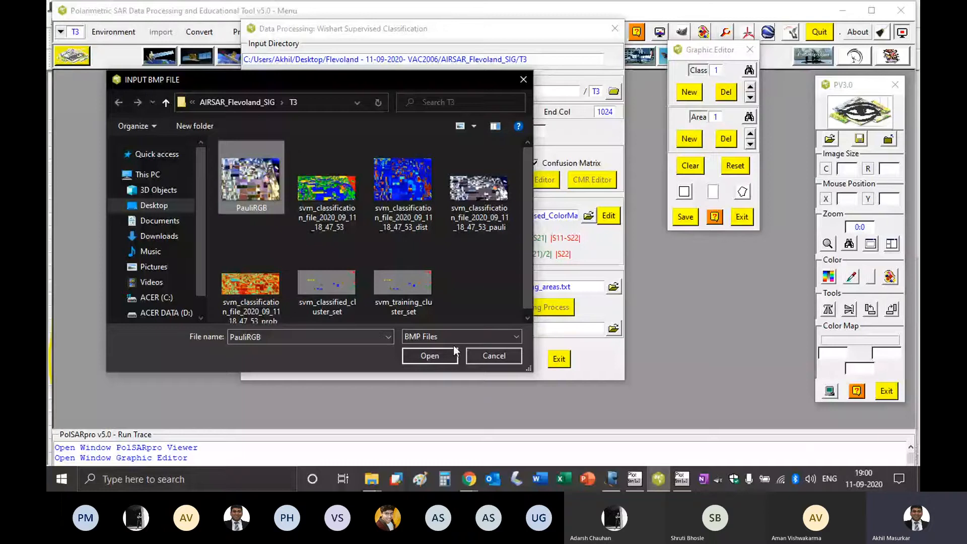
pyautogui.click(432, 359)
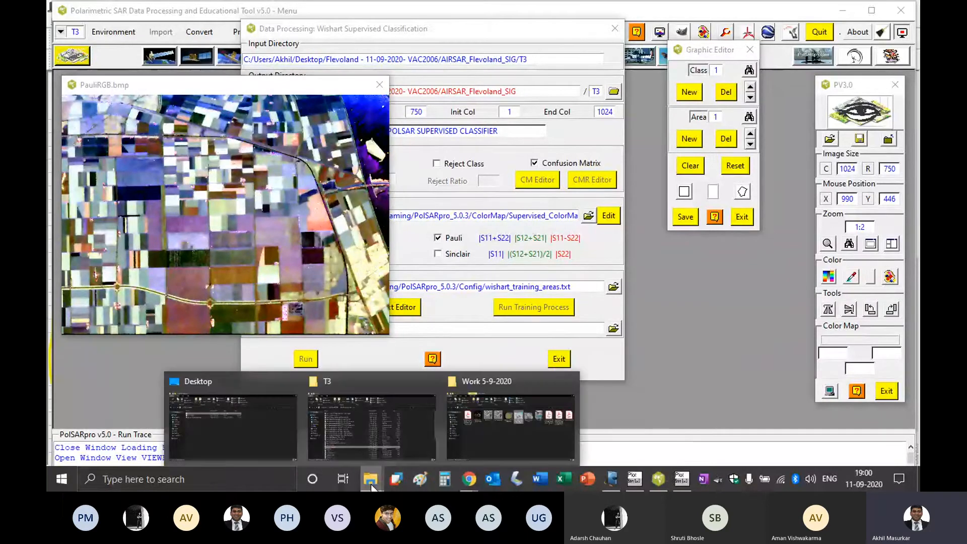
# Switch to the T3 folder in File Explorer, restore its window to a smaller size and move it clear of the Graphic Editor.
pyautogui.moveTo(372, 479)
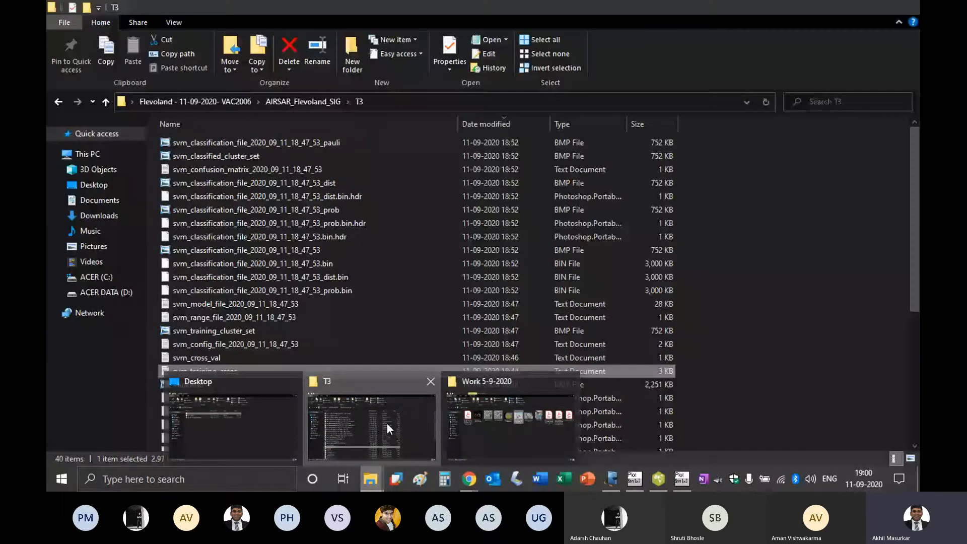
pyautogui.click(387, 424)
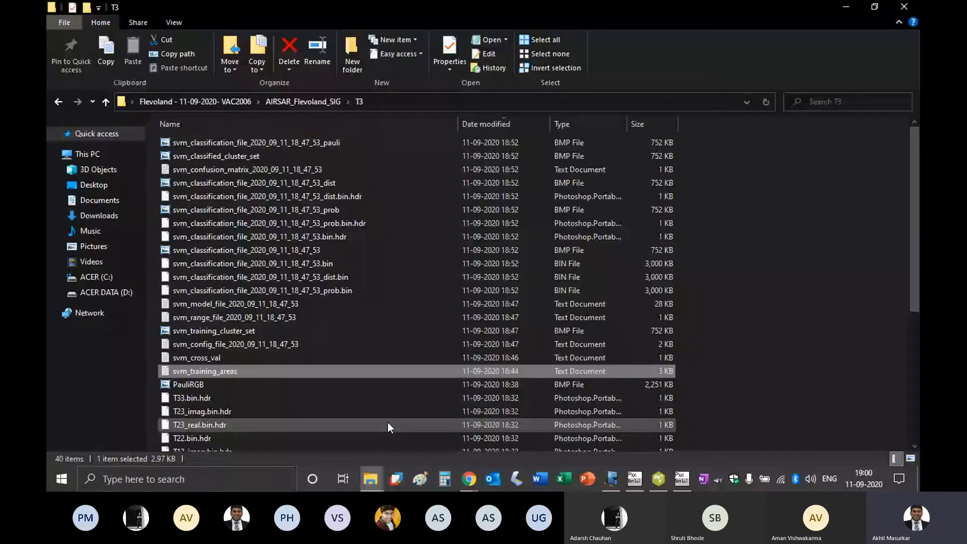
pyautogui.click(876, 7)
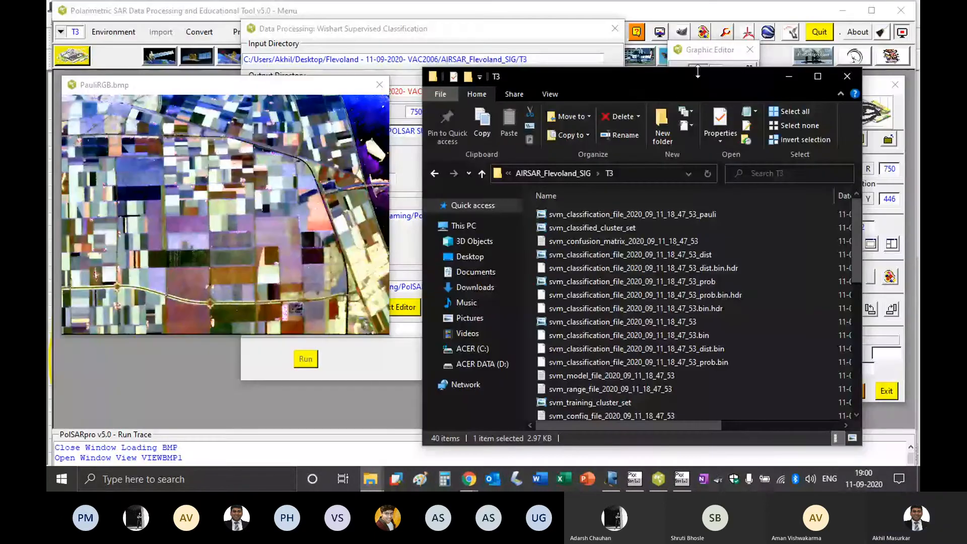
pyautogui.moveTo(693, 74); pyautogui.dragTo(909, 259)
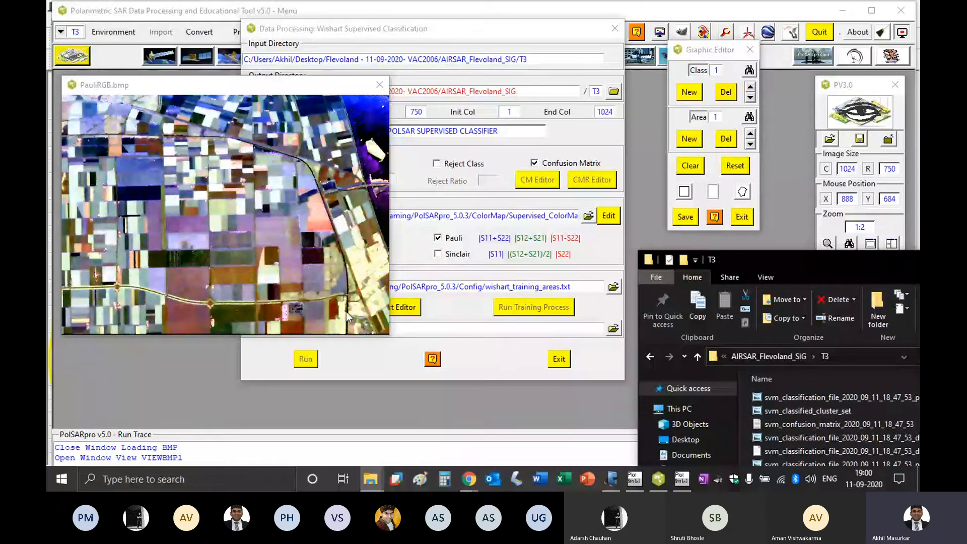
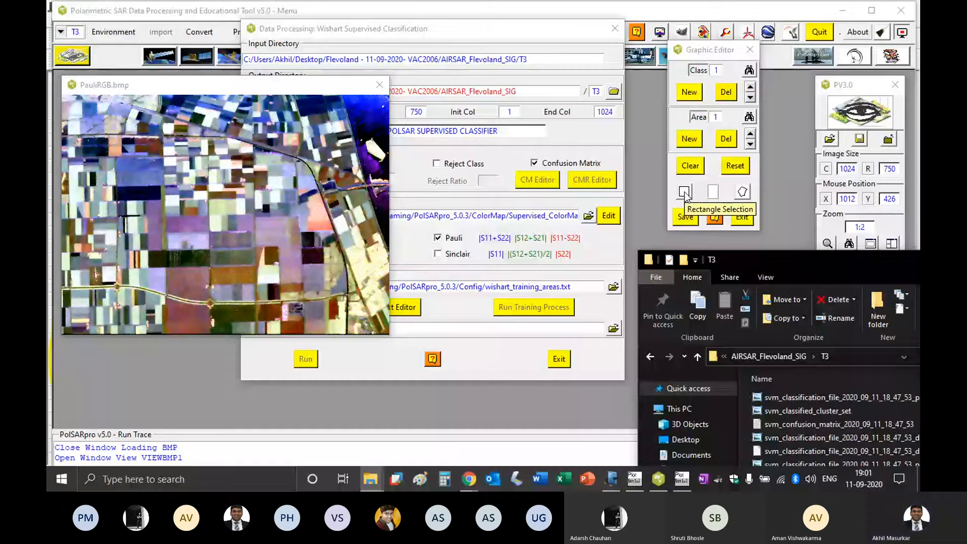
# Activate rectangle selection in the Graphic Editor and save the training areas file without drawing any areas.
pyautogui.click(685, 192)
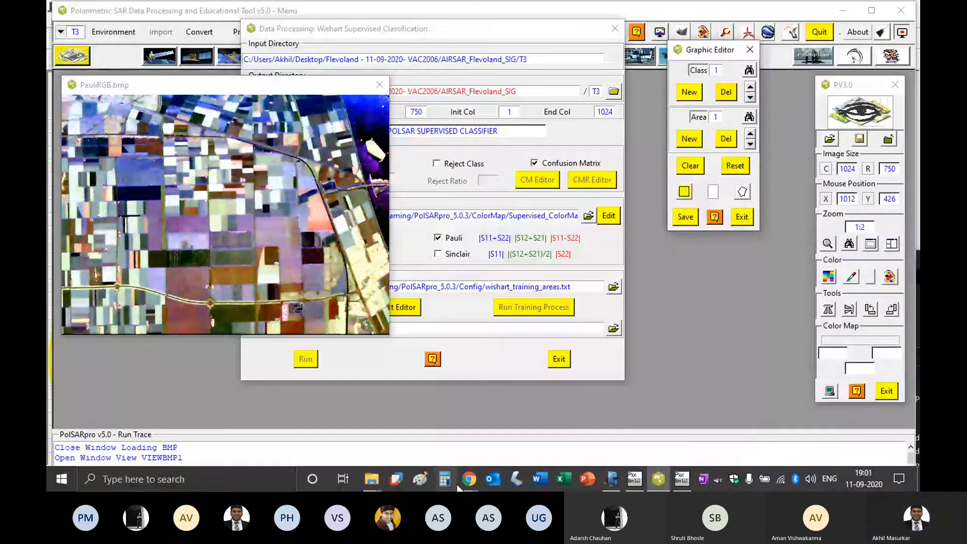
pyautogui.click(371, 479)
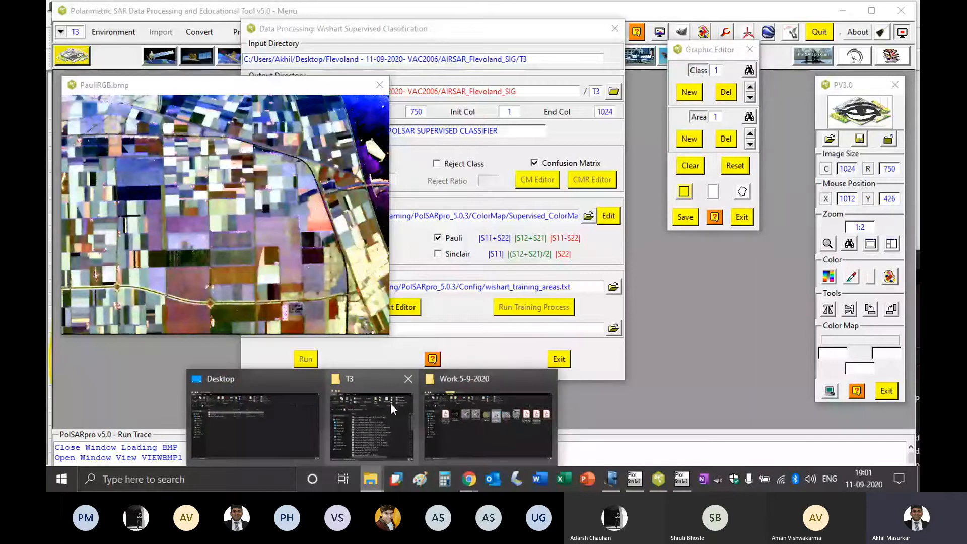
pyautogui.click(391, 404)
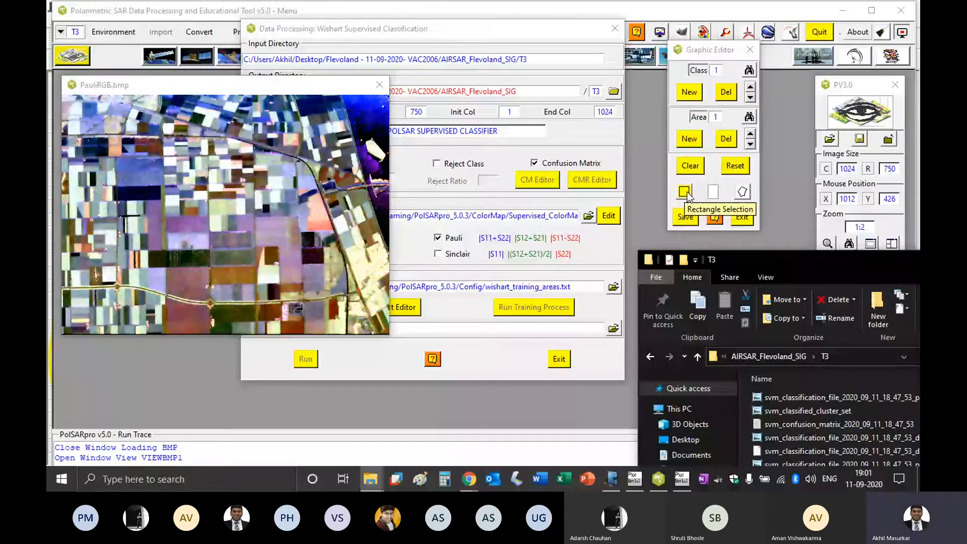
pyautogui.click(686, 218)
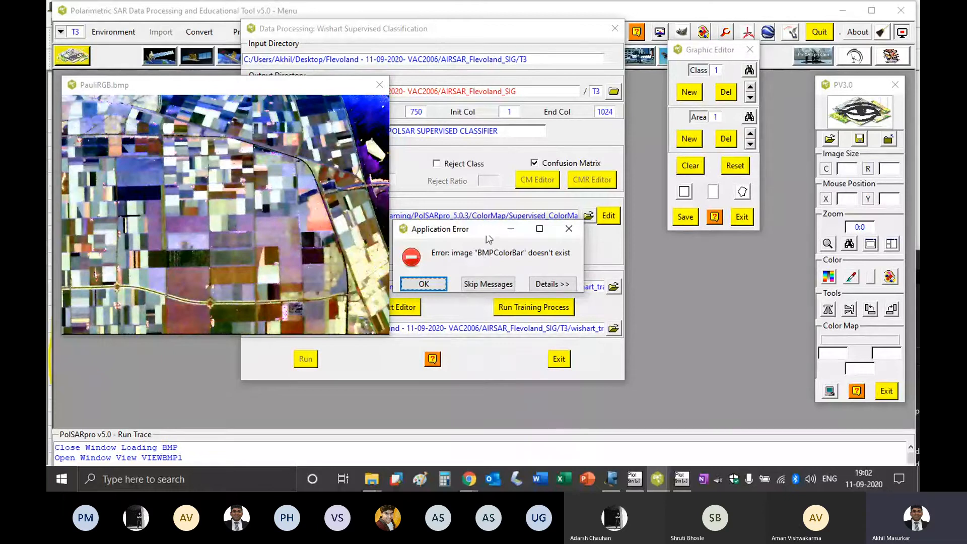
pyautogui.click(424, 284)
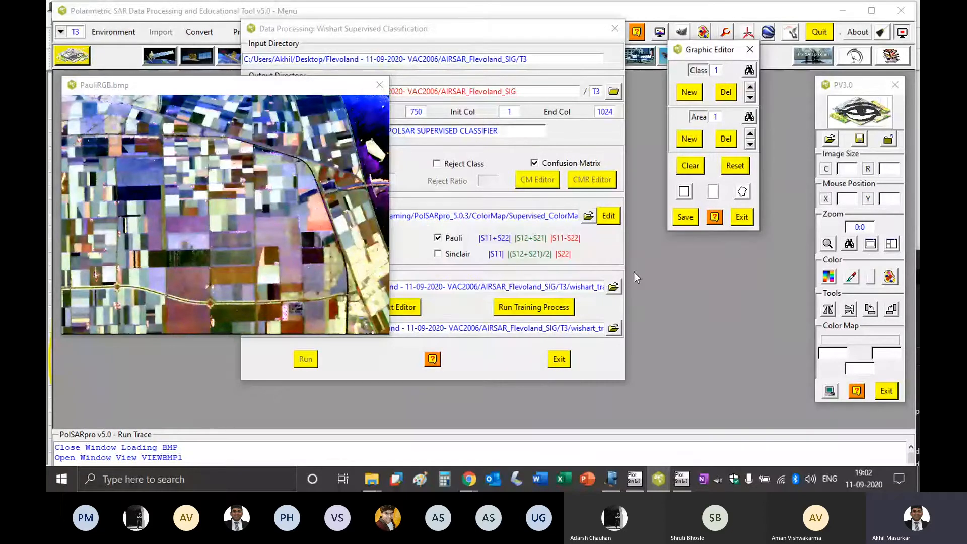
# Bring up the T3 folder in File Explorer to check for the wishart_training_areas file.
pyautogui.click(727, 256)
pyautogui.moveTo(377, 483)
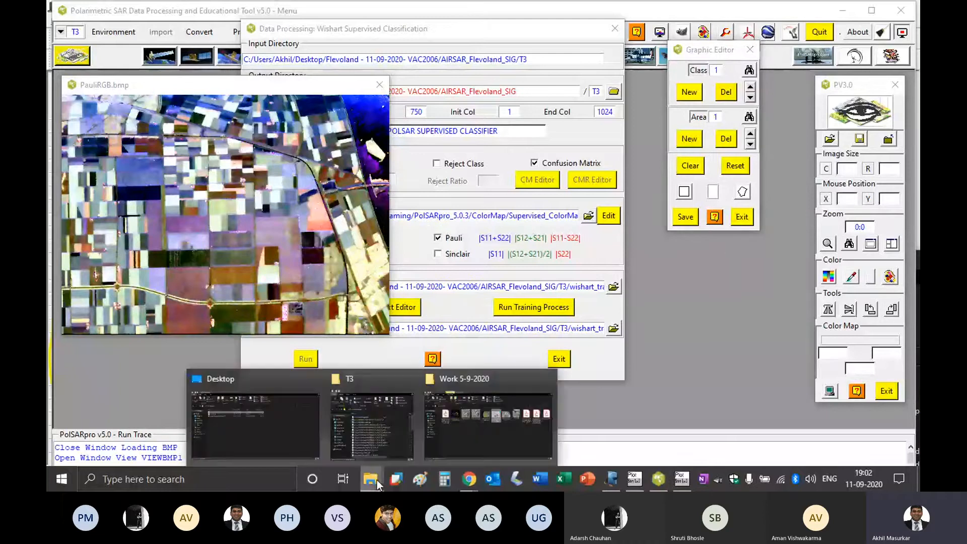
pyautogui.click(372, 426)
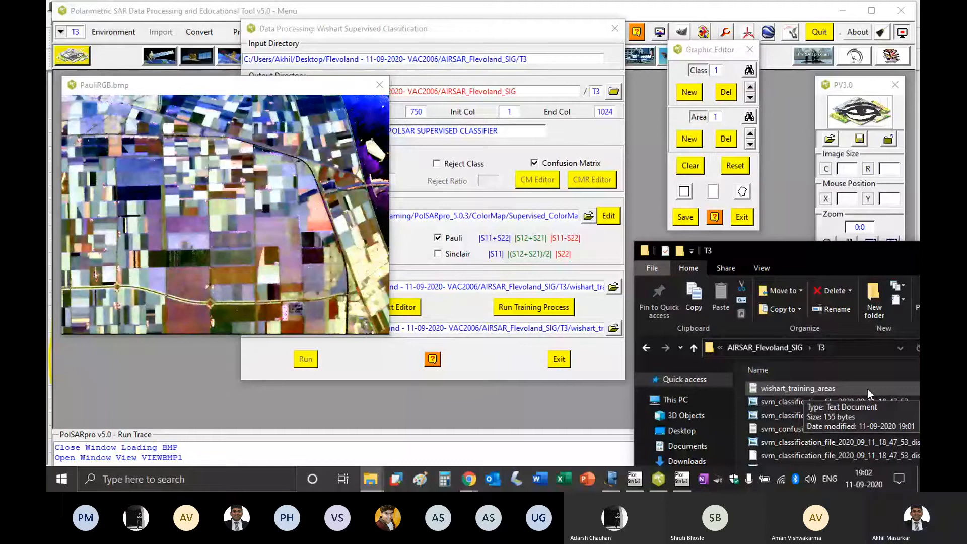
# Browse for the training areas file in the Wishart dialog and open svm_training_areas in Notepad from the file chooser.
pyautogui.click(614, 289)
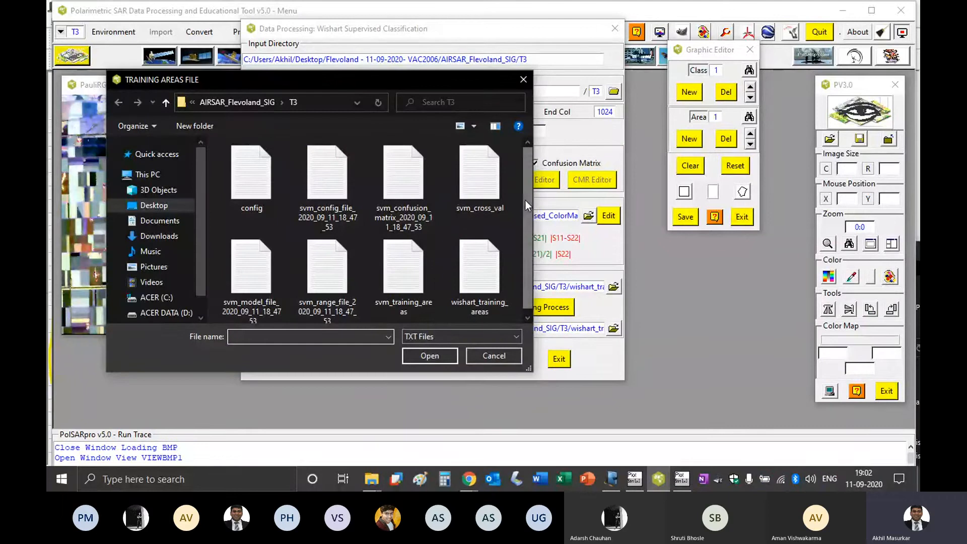
pyautogui.scroll(-1, 526, 207)
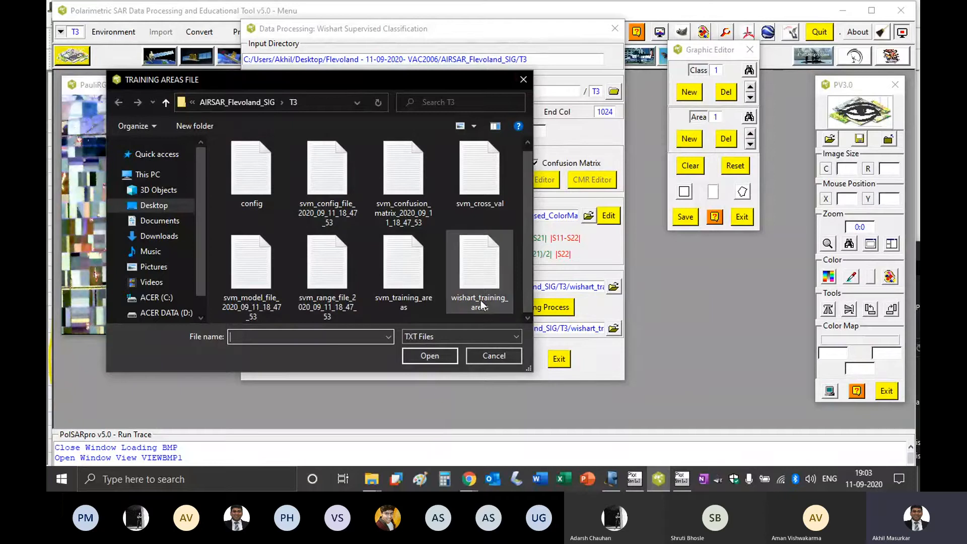
pyautogui.click(410, 265)
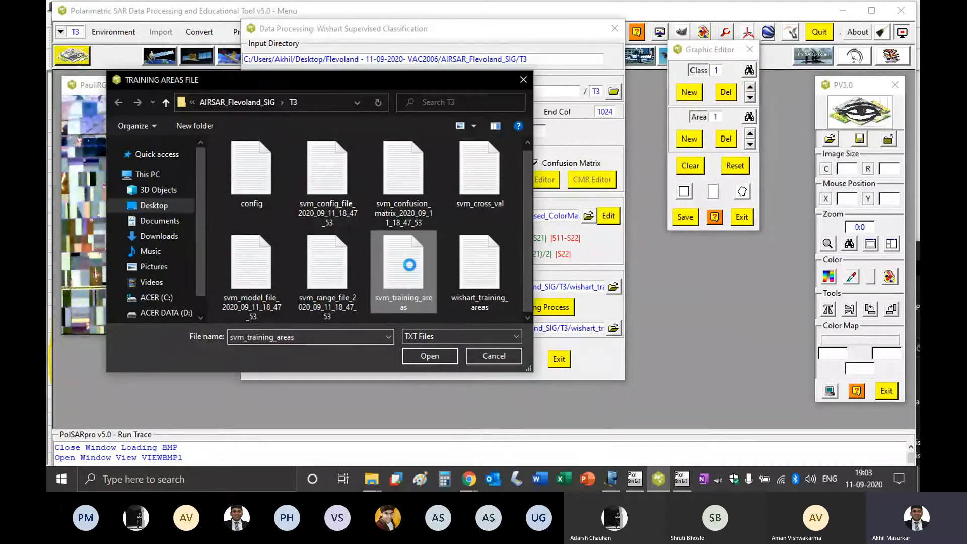
pyautogui.rightClick(410, 265)
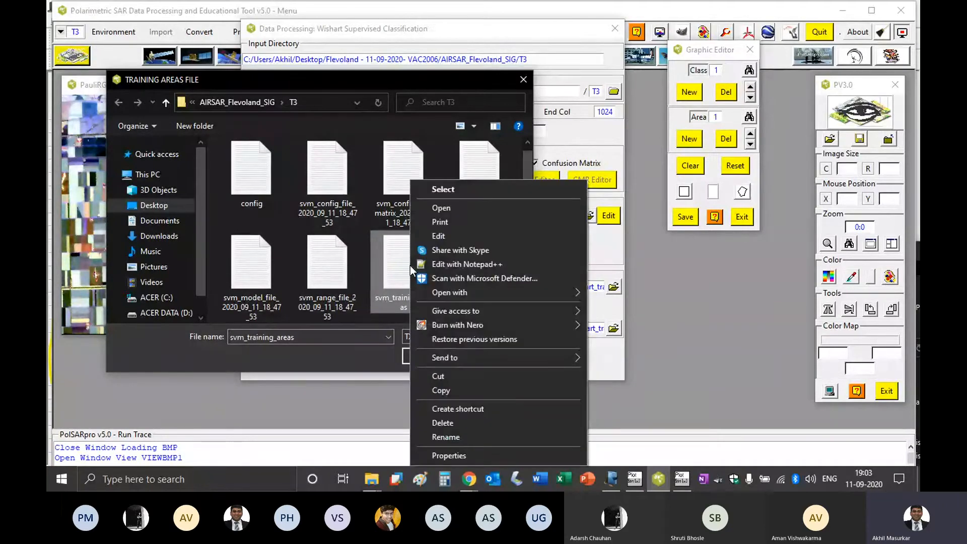
pyautogui.click(475, 213)
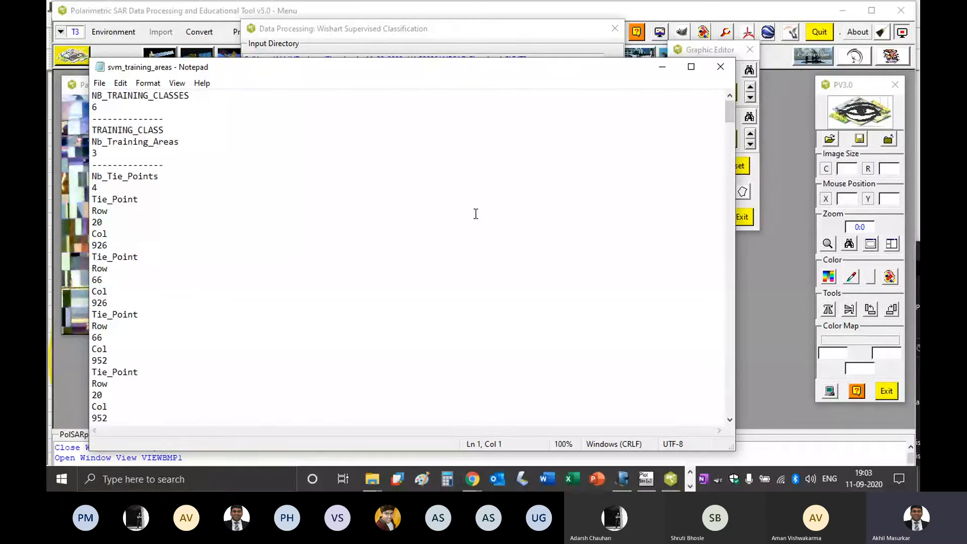
# Copy the entire content of svm_training_areas and close the file.
pyautogui.click(476, 214)
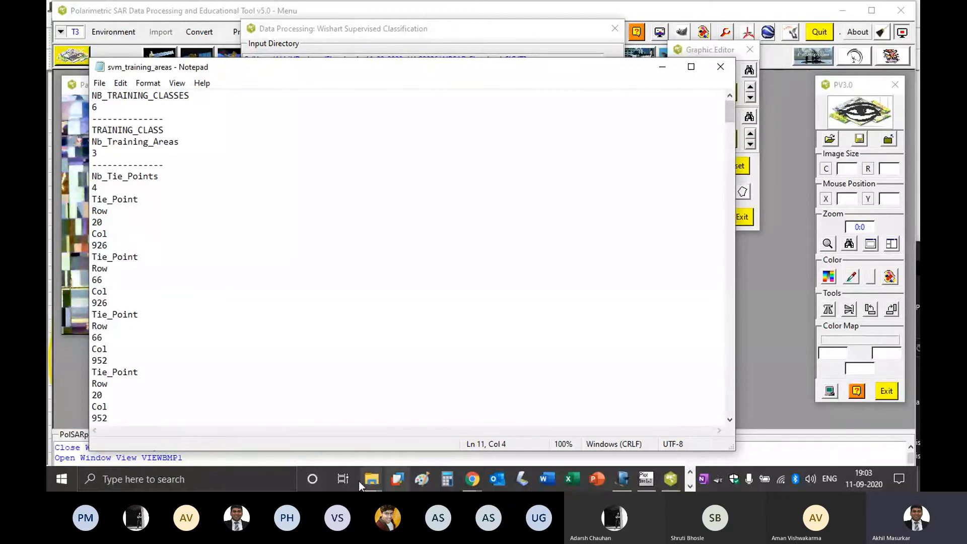
pyautogui.click(325, 326)
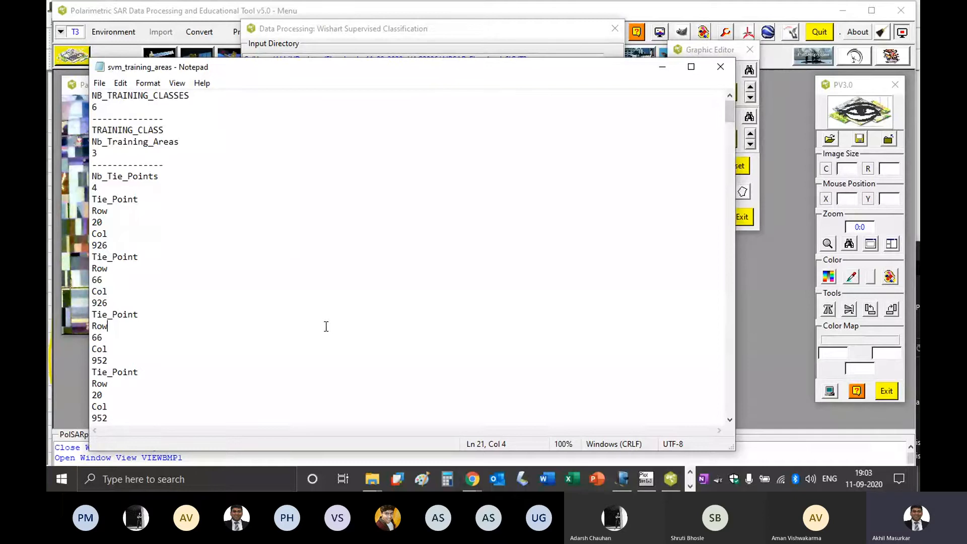
pyautogui.hotkey('ctrl', 'a')
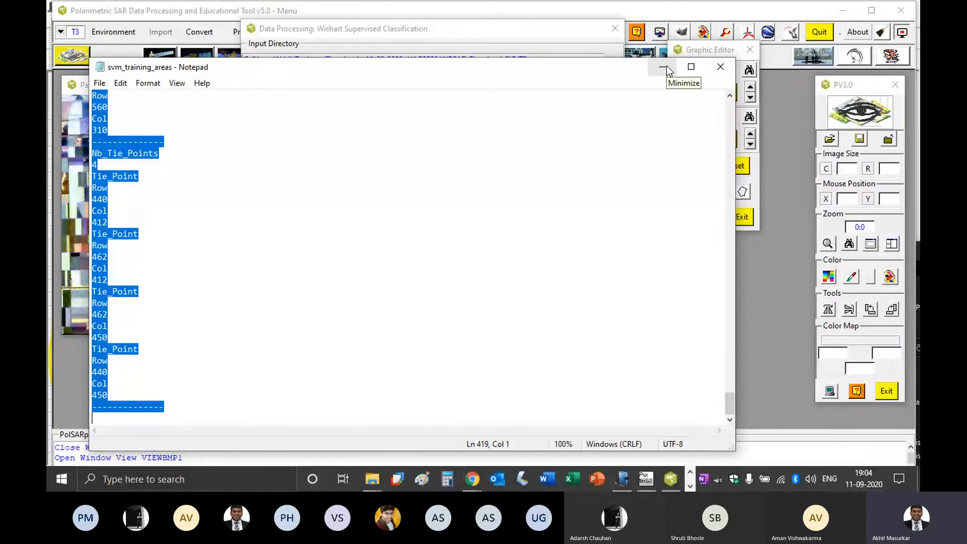
pyautogui.click(713, 69)
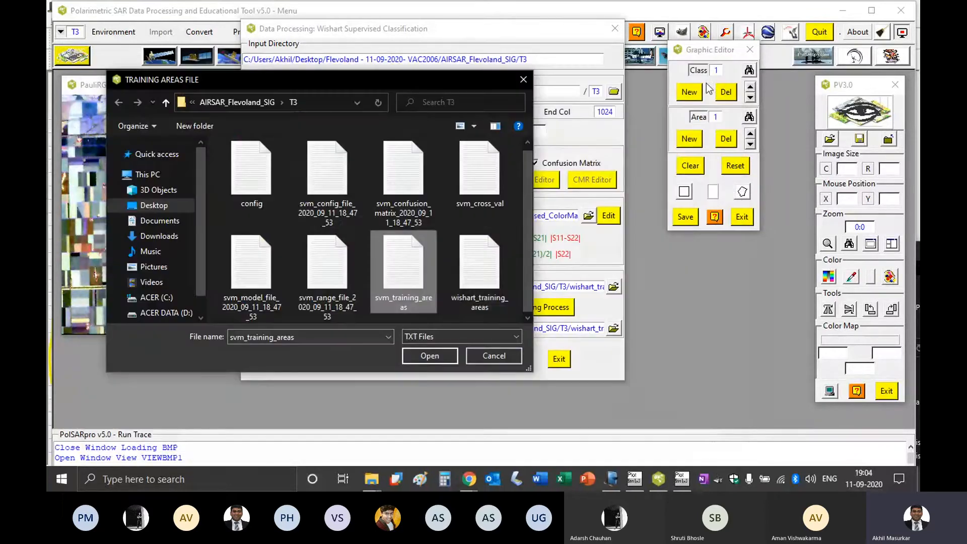
# Open wishart_training_areas in Notepad from the file chooser and move its window aside.
pyautogui.click(494, 273)
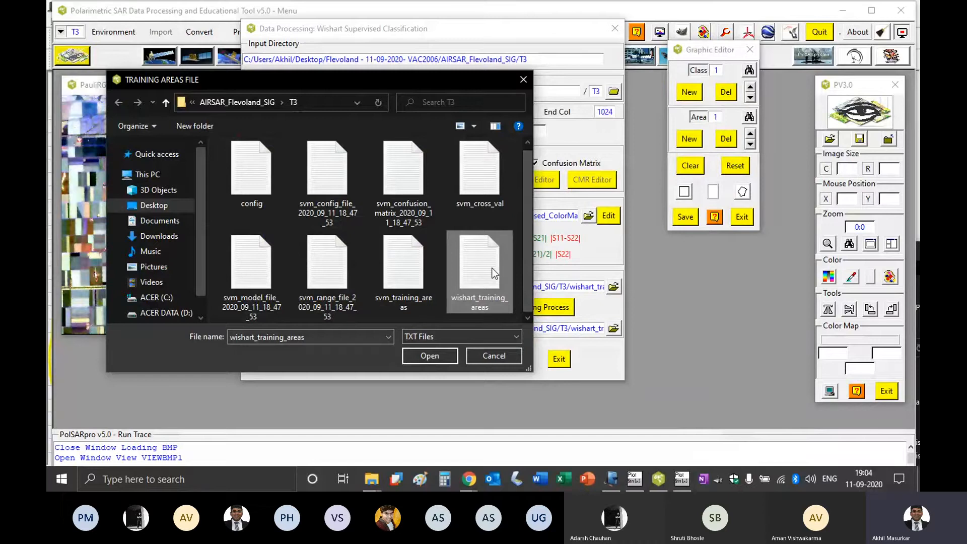
pyautogui.rightClick(492, 273)
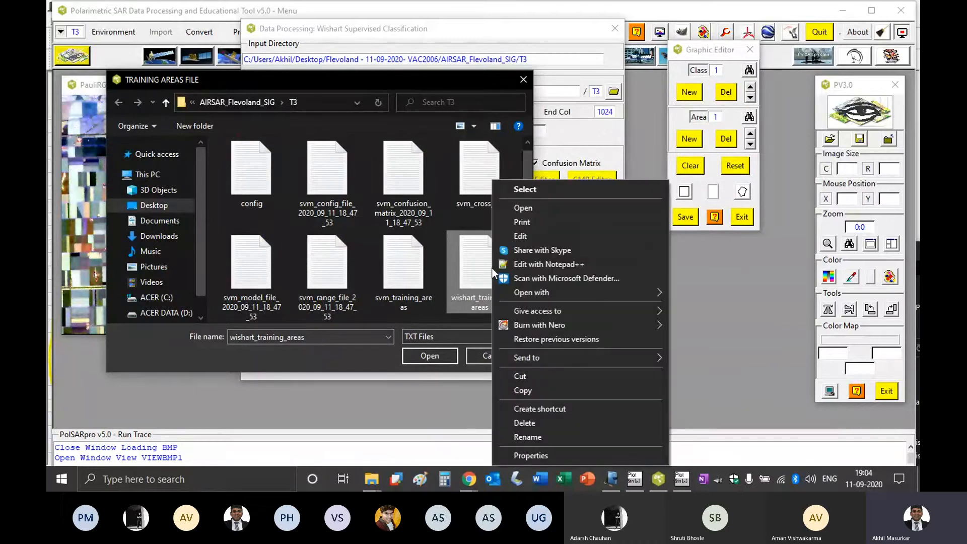
pyautogui.click(546, 206)
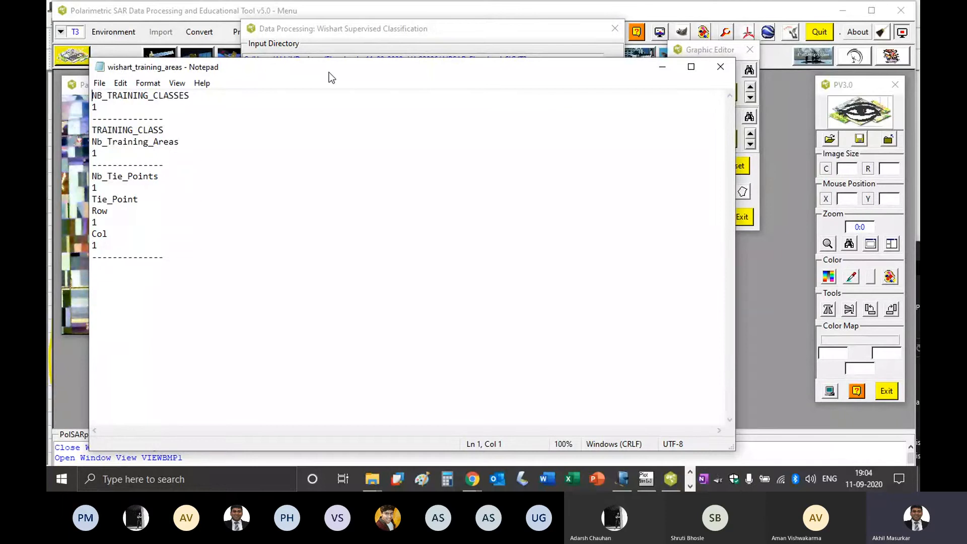
pyautogui.moveTo(332, 77); pyautogui.dragTo(612, 58)
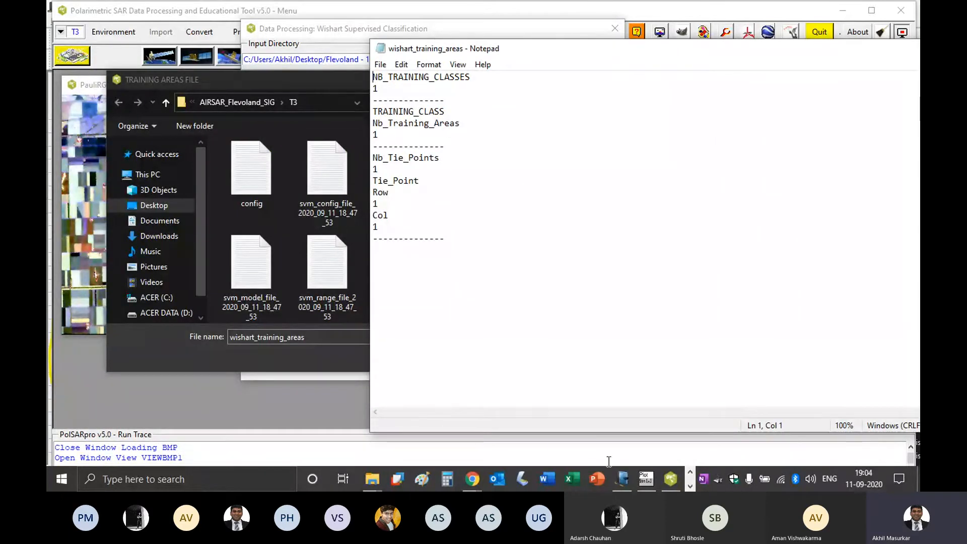
# Replace the entire content of wishart_training_areas with the copied SVM training areas text.
pyautogui.click(570, 250)
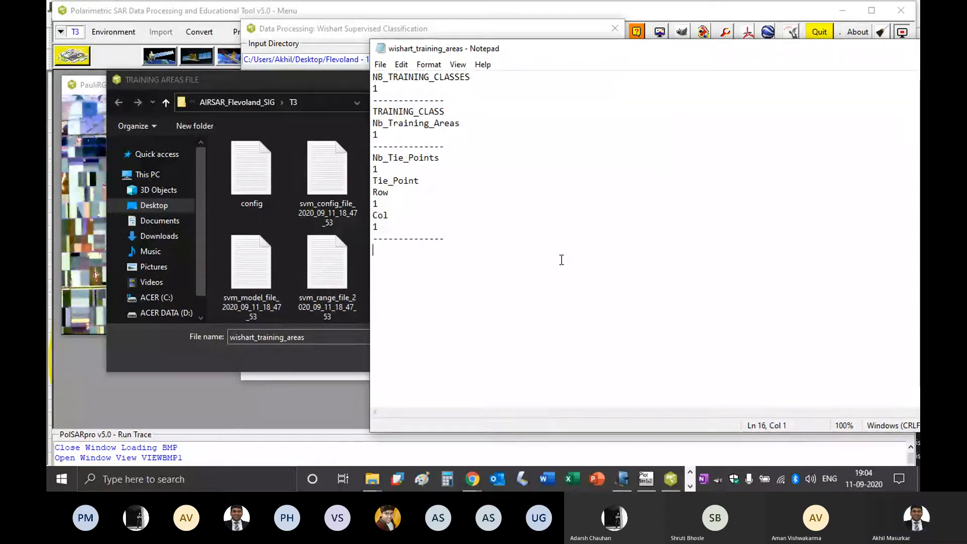
pyautogui.hotkey('ctrl', 'a')
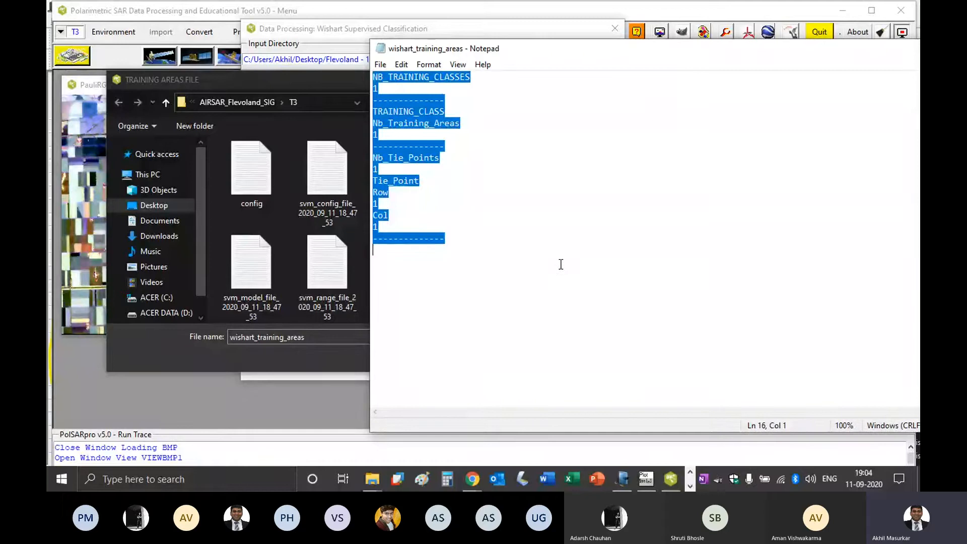
pyautogui.hotkey('ctrl', 'v')
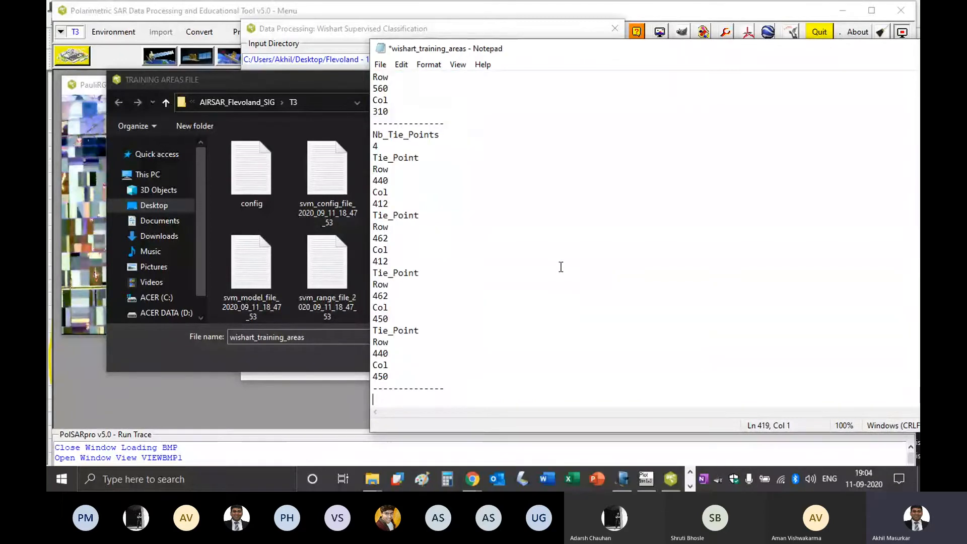
pyautogui.scroll(10, 773, 344)
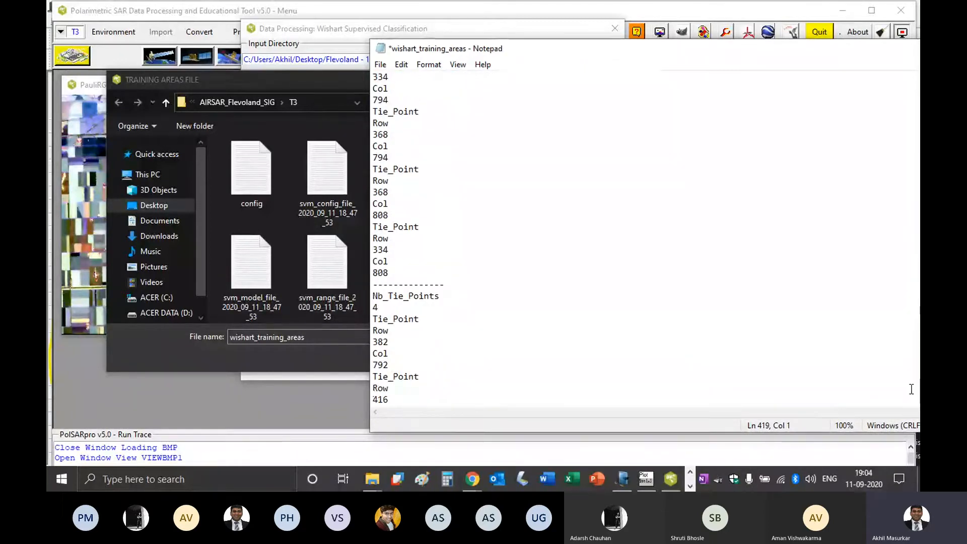
# Check the pasted training areas text from the beginning, save wishart_training_areas and close the file.
pyautogui.scroll(10, 773, 345)
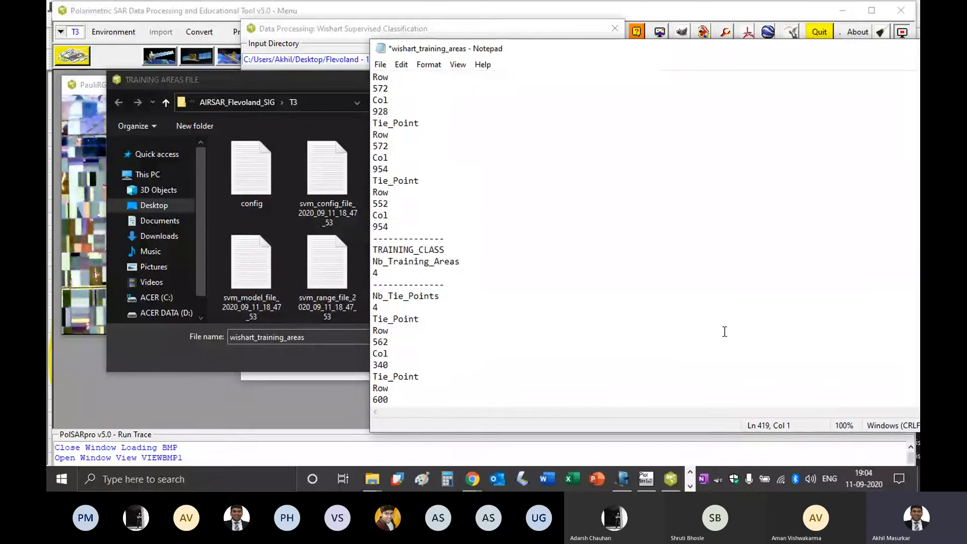
pyautogui.scroll(20, 723, 325)
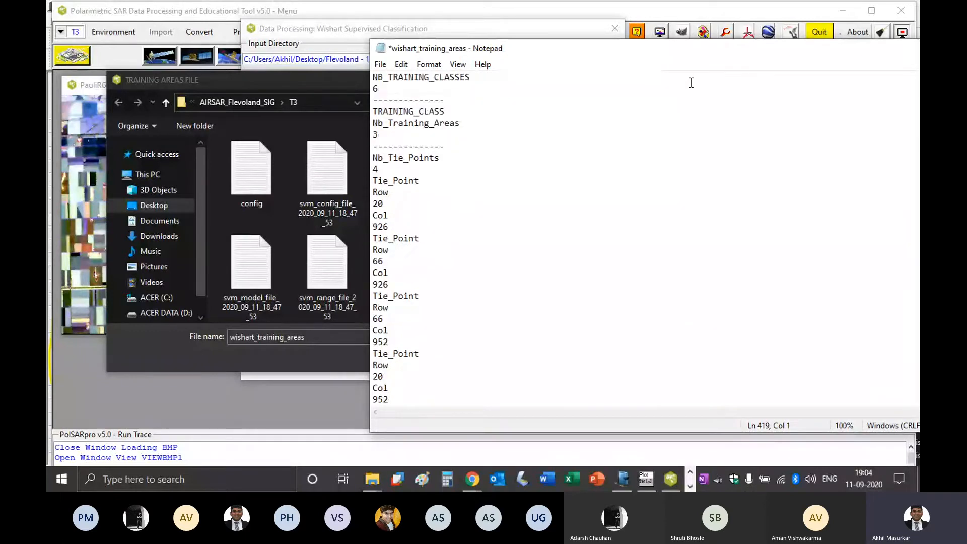
pyautogui.moveTo(579, 53); pyautogui.dragTo(358, 56)
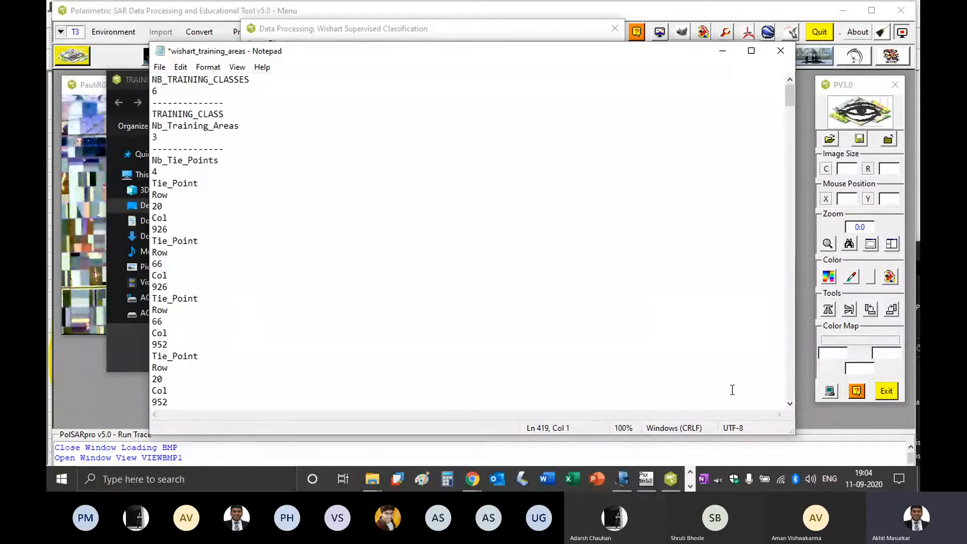
pyautogui.hotkey('ctrl', 's')
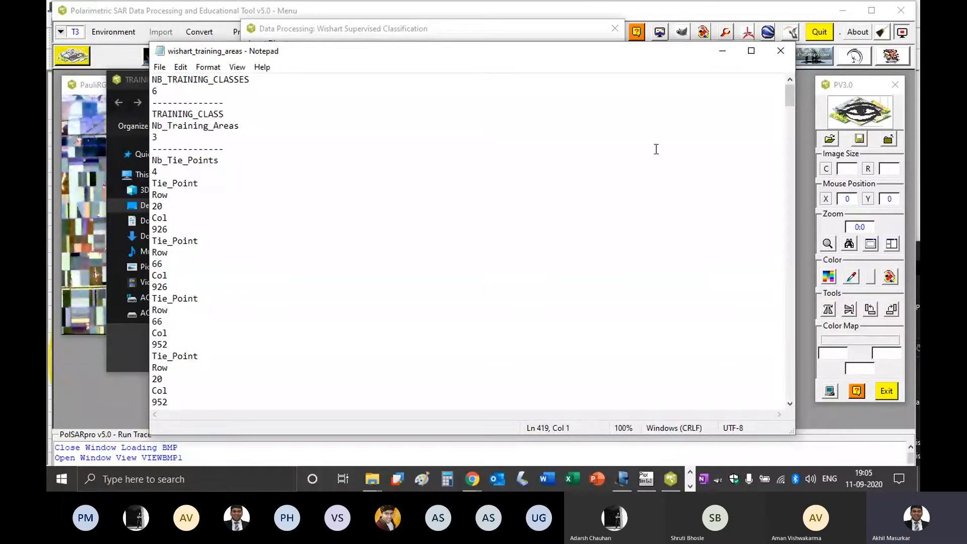
pyautogui.click(779, 51)
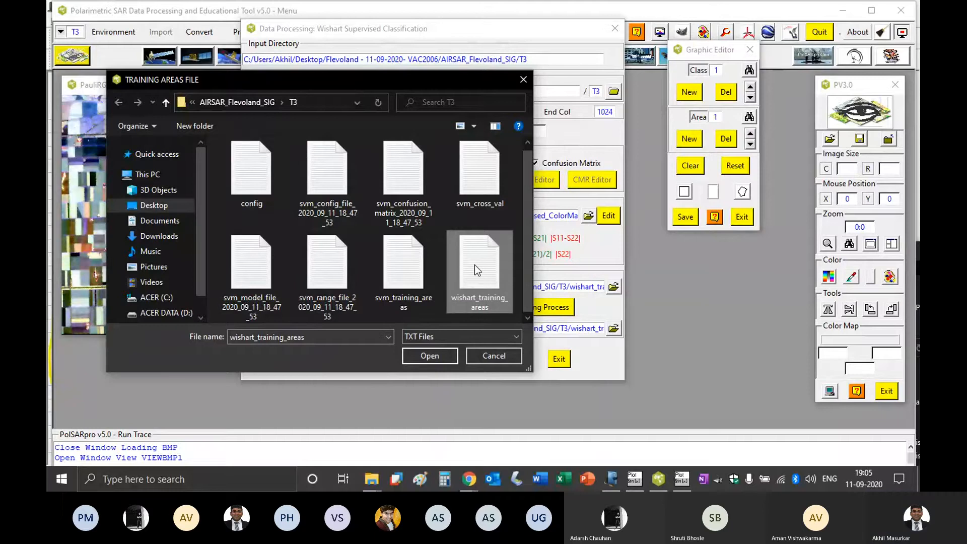
# Load wishart_training_areas as the areas file, and run its training process and the Wishart supervised classification.
pyautogui.click(436, 358)
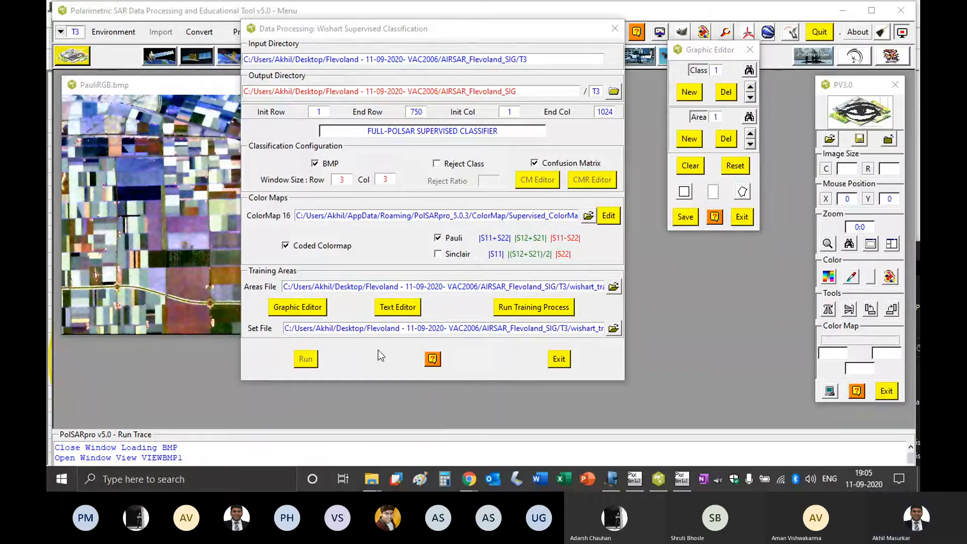
pyautogui.click(548, 310)
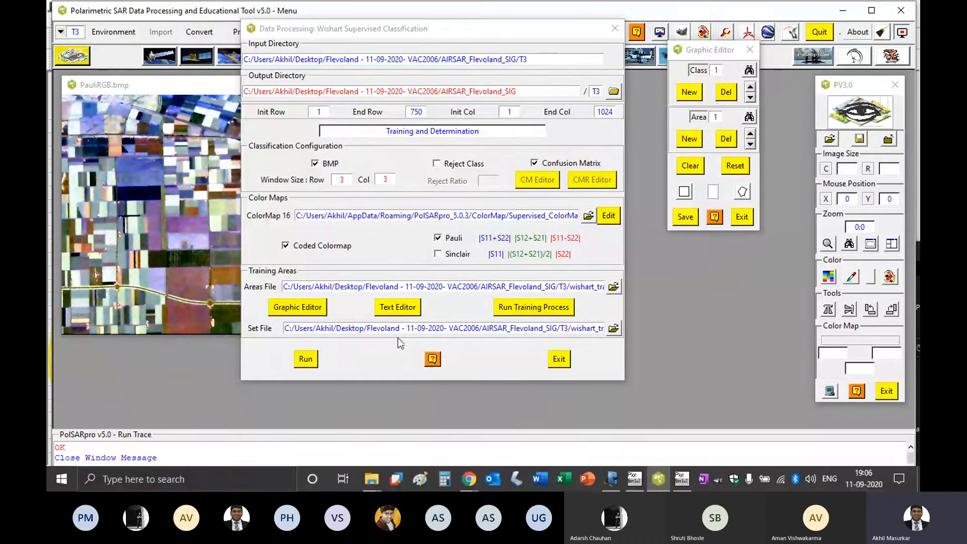
pyautogui.click(305, 359)
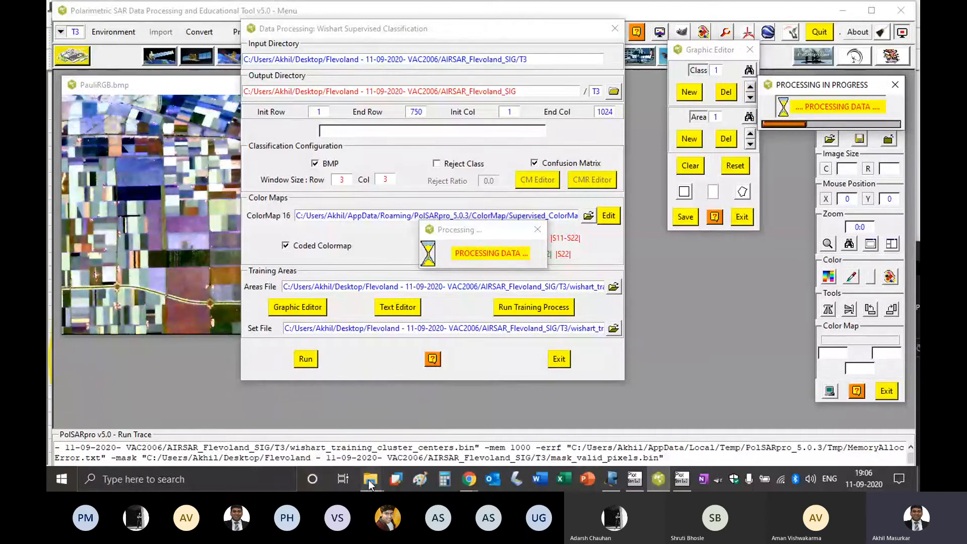
# Switch to the T3 folder in File Explorer, maximize its window and display the files as large icons.
pyautogui.moveTo(370, 484)
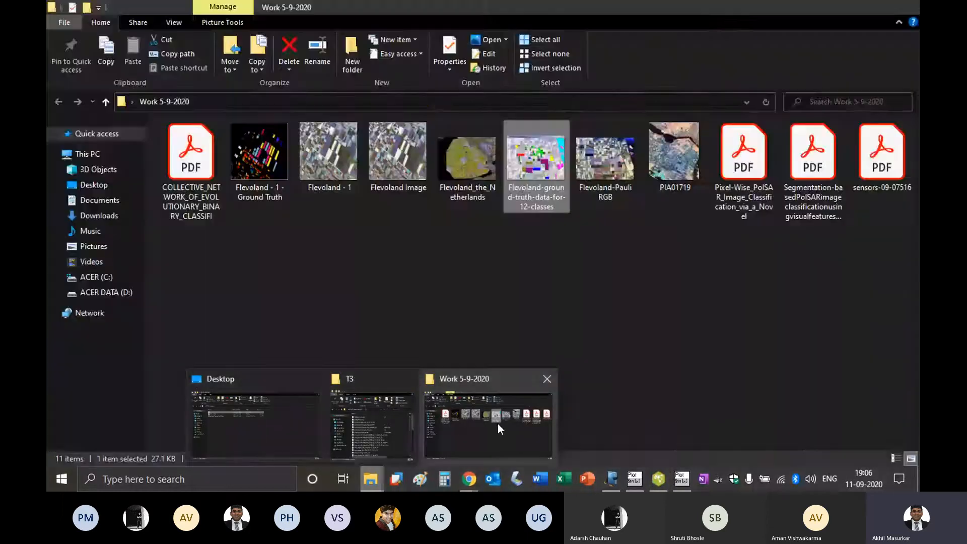
pyautogui.moveTo(296, 425)
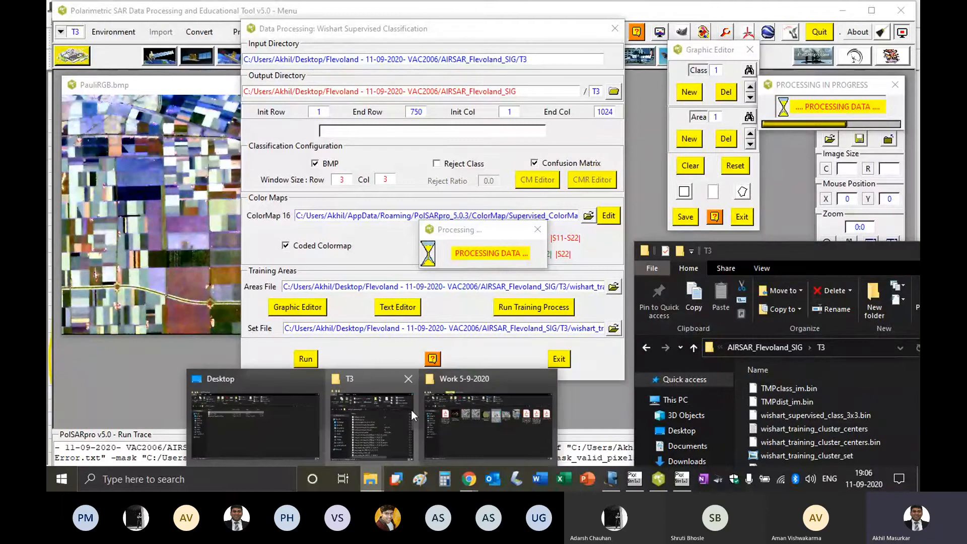
pyautogui.click(411, 409)
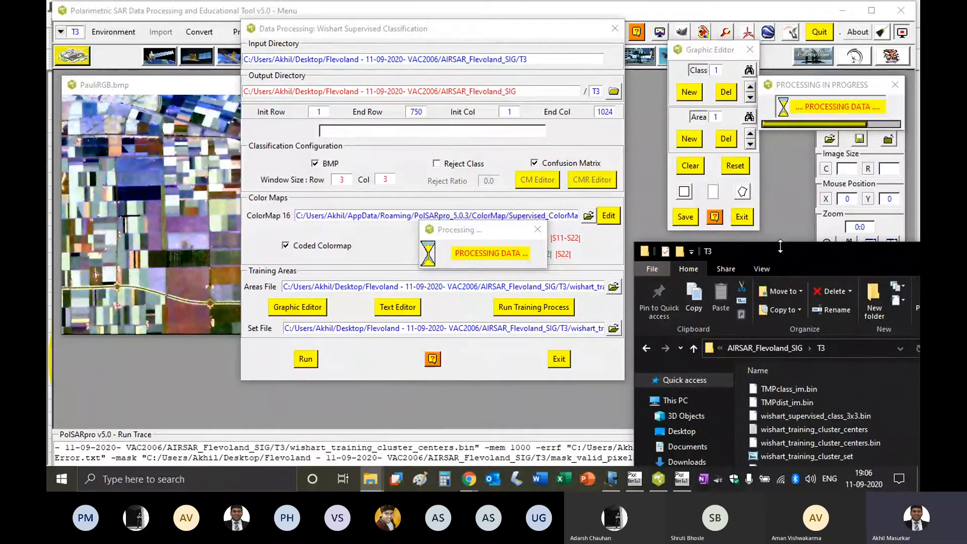
pyautogui.moveTo(783, 250); pyautogui.dragTo(236, 13)
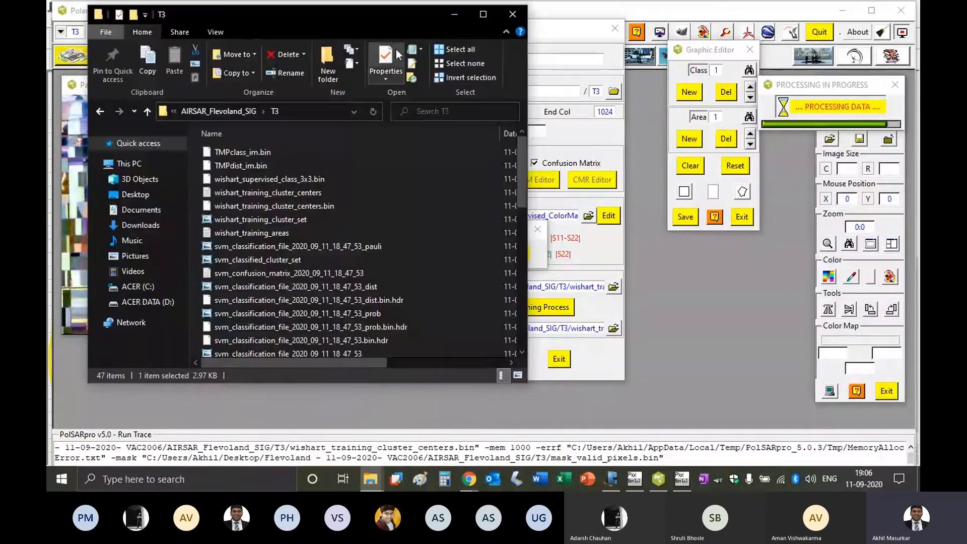
pyautogui.click(482, 20)
pyautogui.click(180, 20)
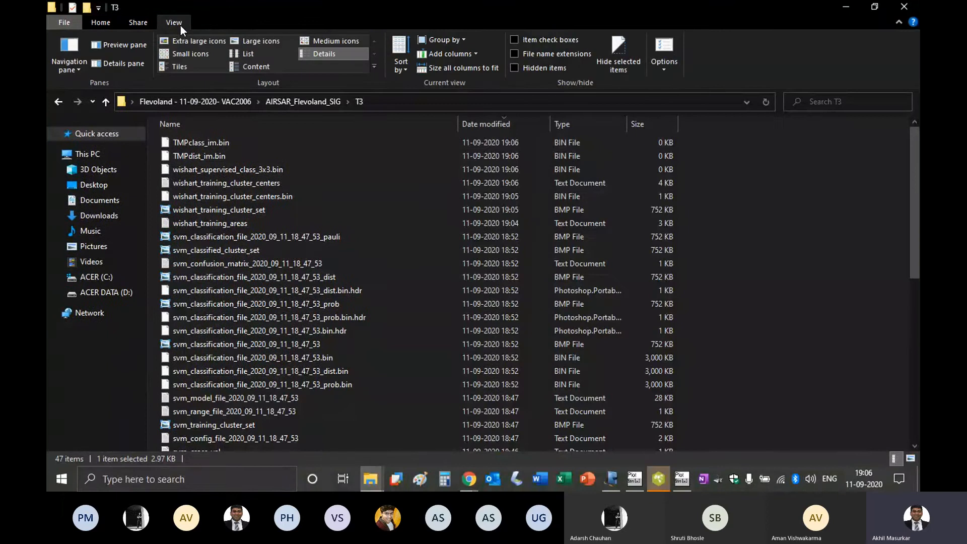
pyautogui.click(276, 42)
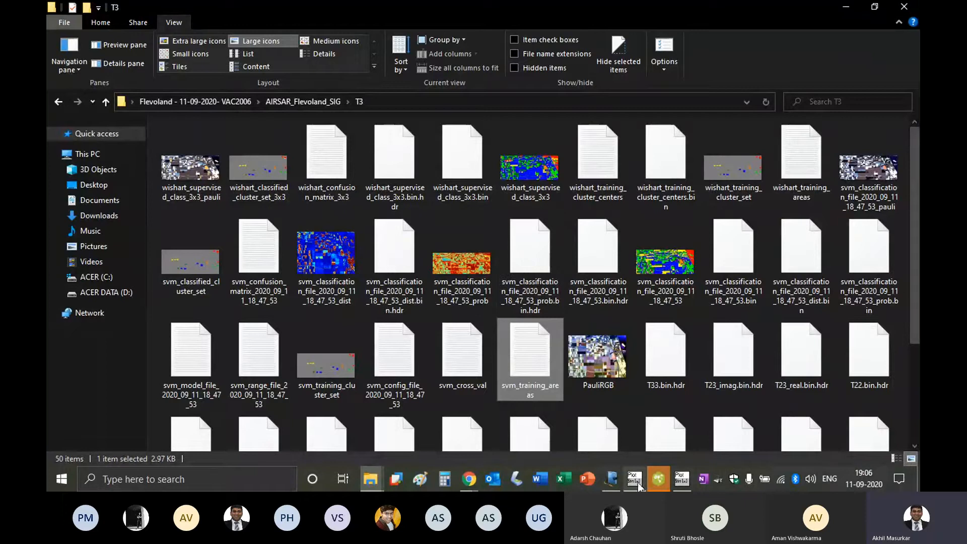
# Check the classification's progress in PolSARpro, and return to the T3 folder to look over the PauliRGB and SVM files.
pyautogui.click(663, 486)
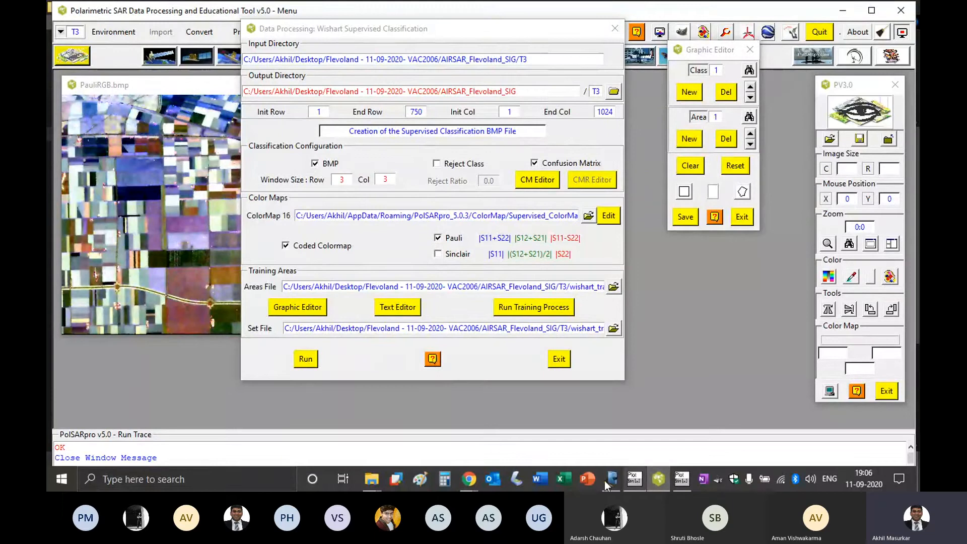
pyautogui.click(373, 485)
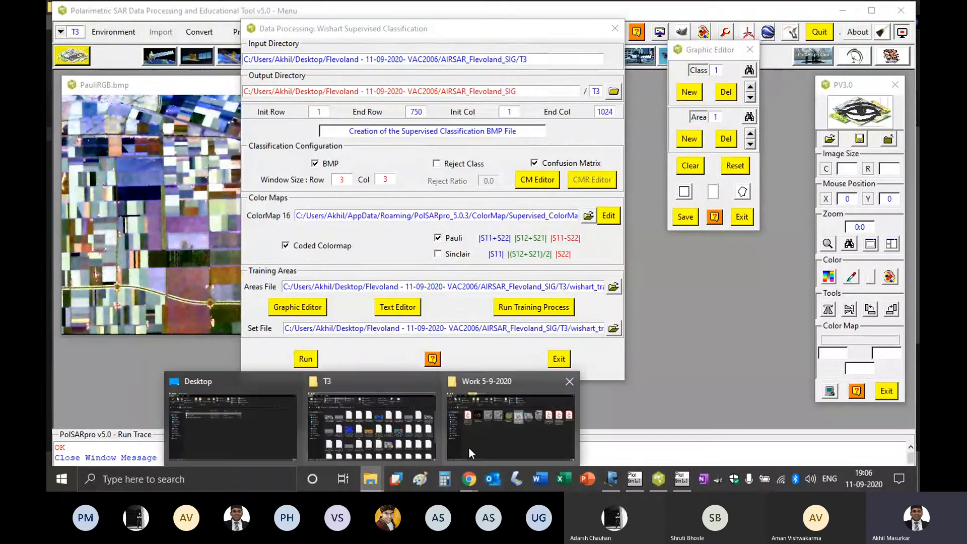
pyautogui.click(410, 431)
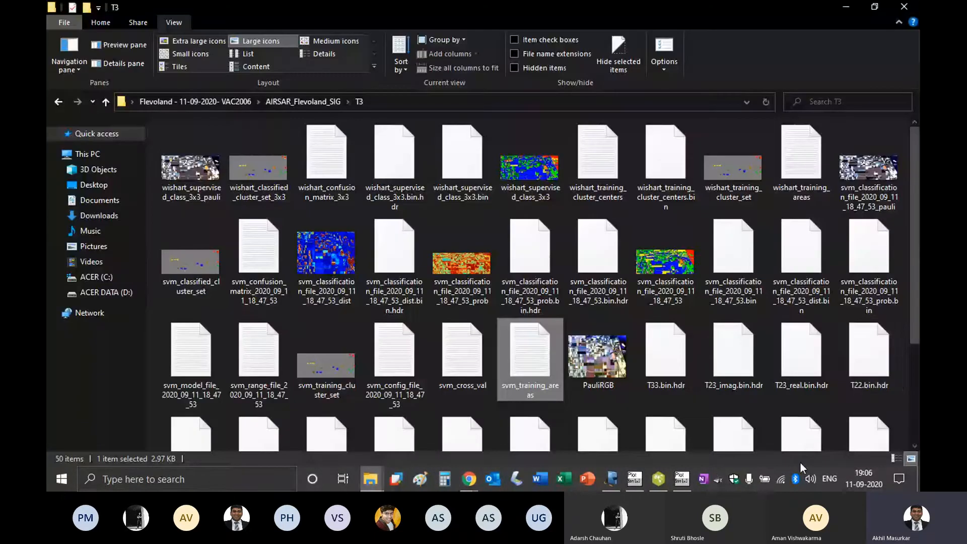
pyautogui.click(611, 356)
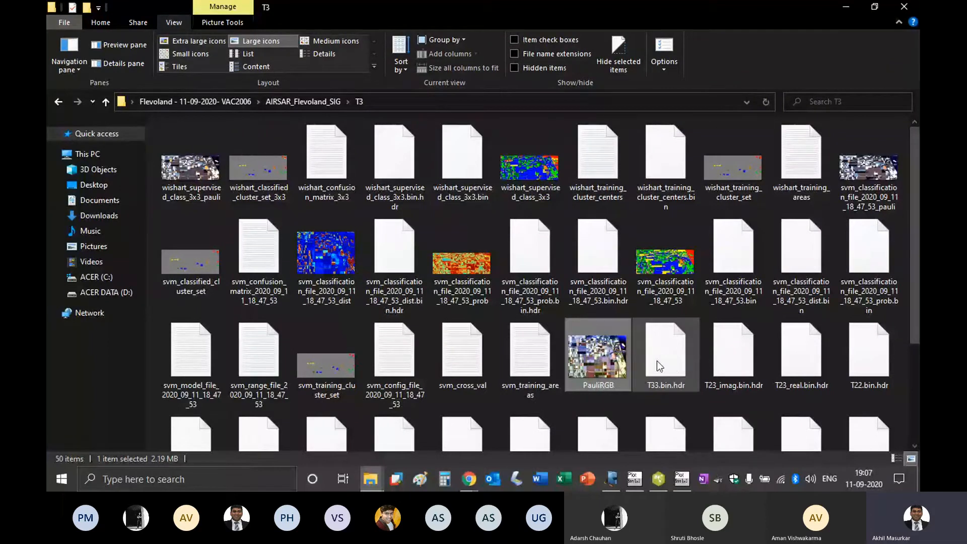
pyautogui.click(541, 364)
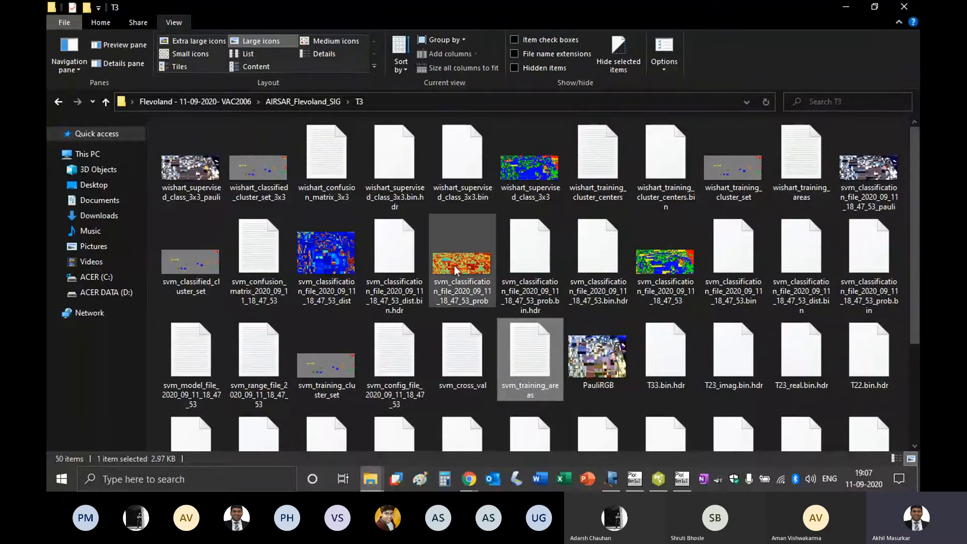
pyautogui.click(258, 259)
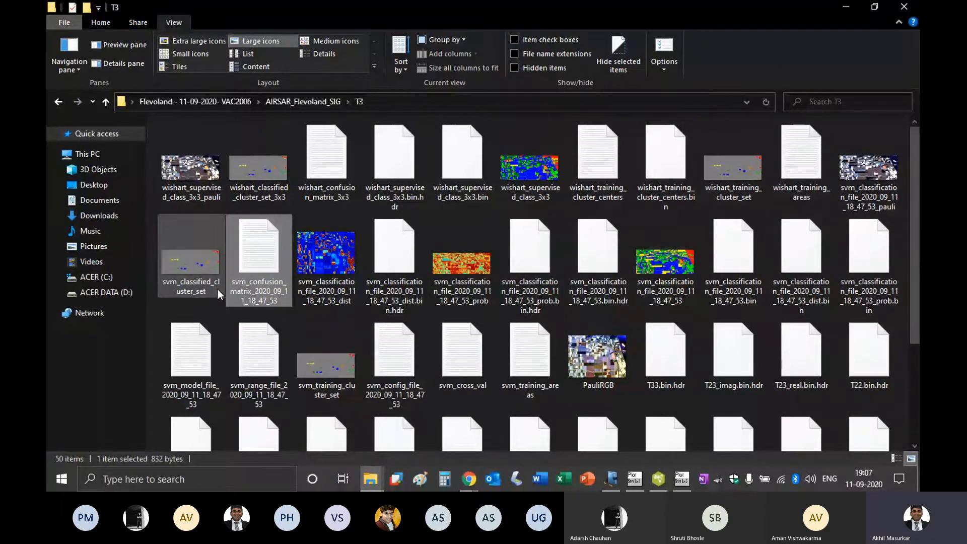
pyautogui.click(192, 271)
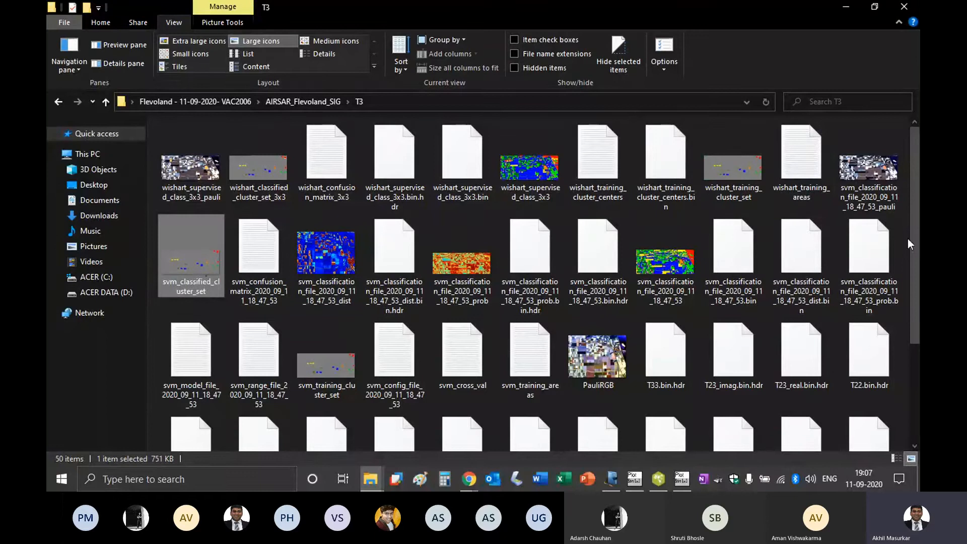
# Compare svm_classified_cluster_set and wishart_training_cluster_set side by side in Windows Photo Viewer, and close both images.
pyautogui.click(718, 173)
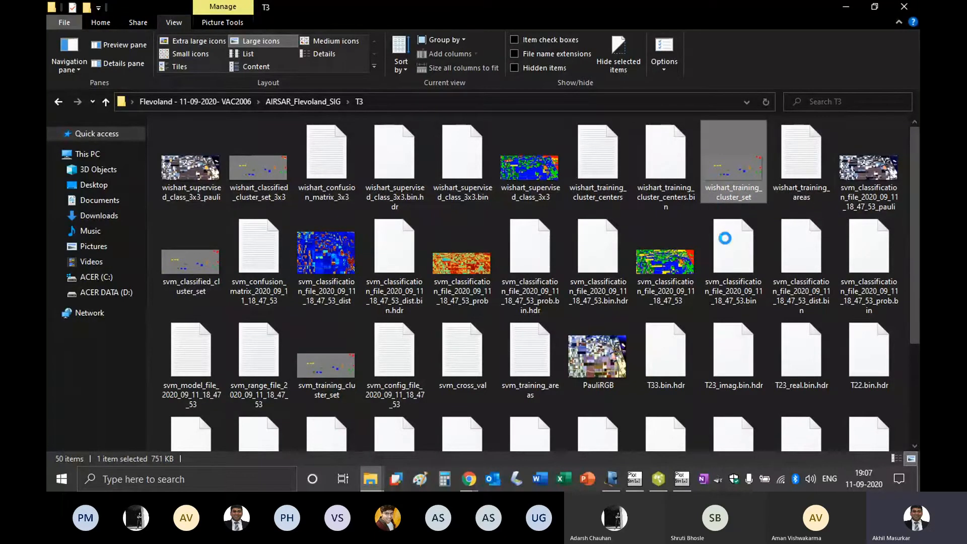
pyautogui.click(190, 259)
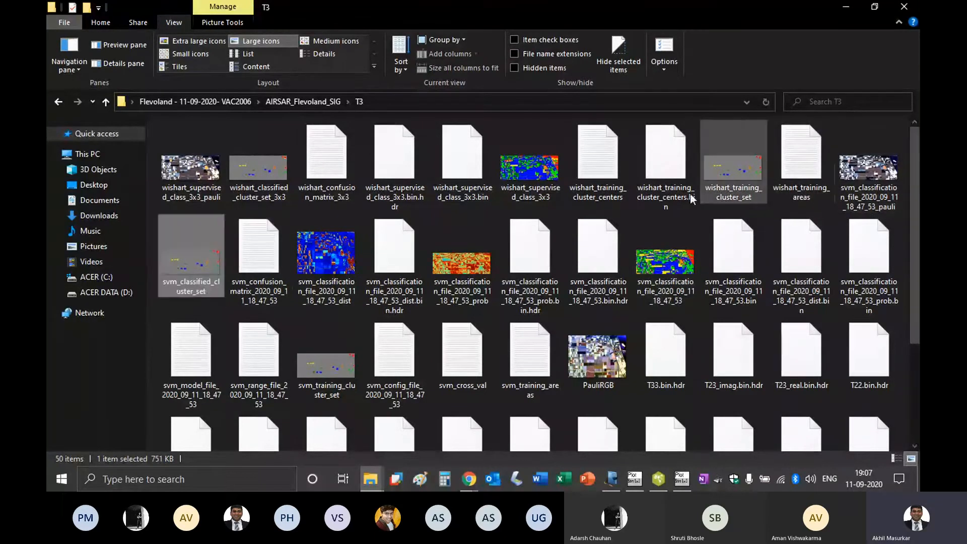
pyautogui.keyDown('ctrl'); pyautogui.click(740, 171); pyautogui.keyUp('ctrl')
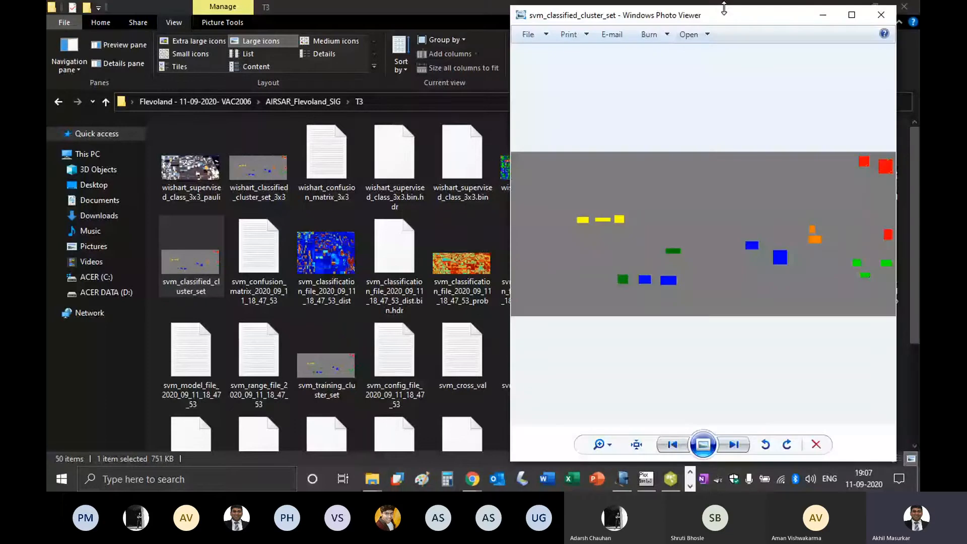
pyautogui.moveTo(724, 8); pyautogui.dragTo(724, 13)
pyautogui.moveTo(573, 30); pyautogui.dragTo(343, 83)
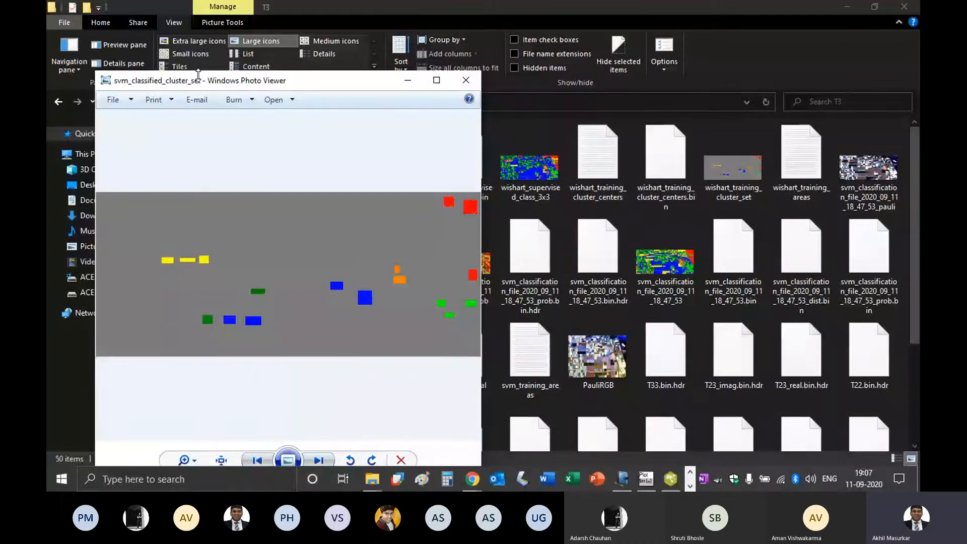
pyautogui.moveTo(198, 74); pyautogui.dragTo(198, 272)
pyautogui.doubleClick(711, 174)
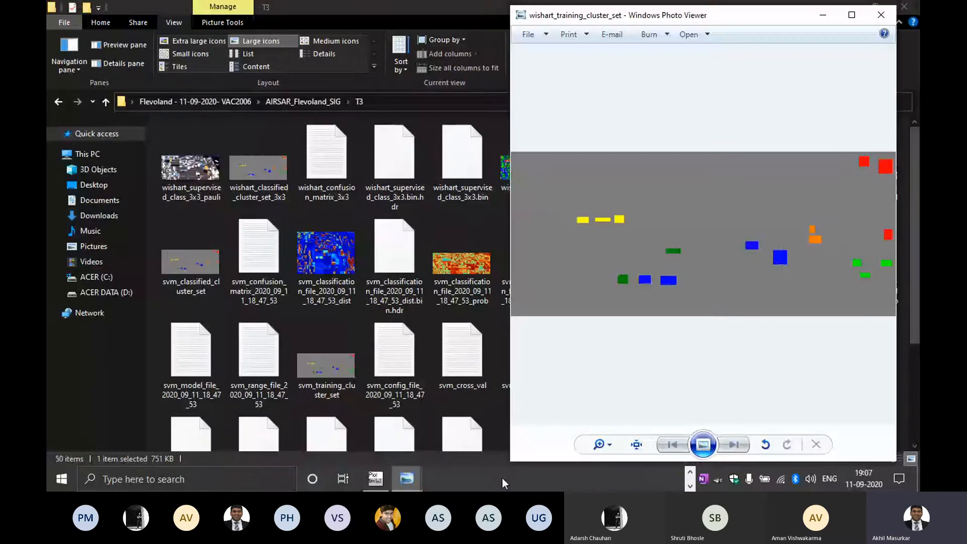
pyautogui.click(407, 479)
pyautogui.moveTo(725, 6); pyautogui.dragTo(711, 287)
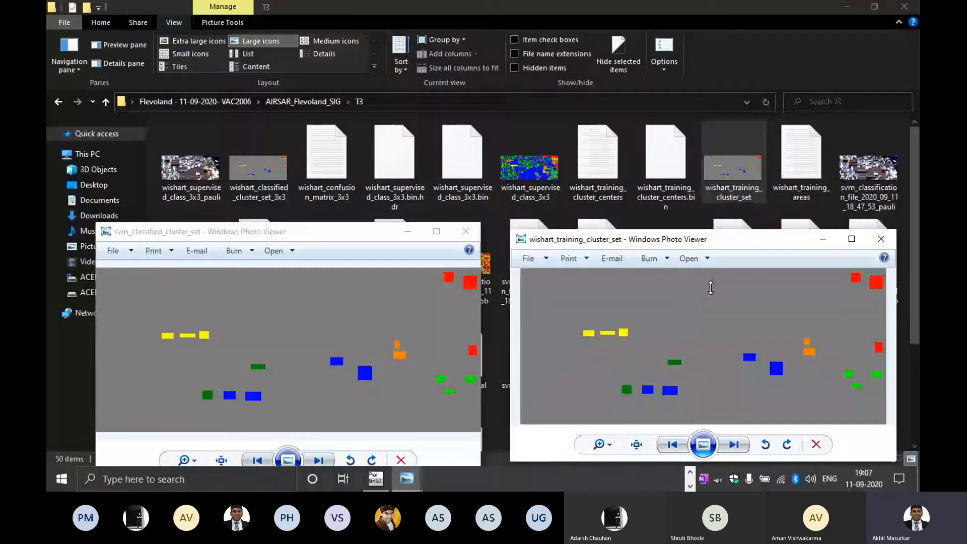
pyautogui.moveTo(711, 288); pyautogui.dragTo(695, 222)
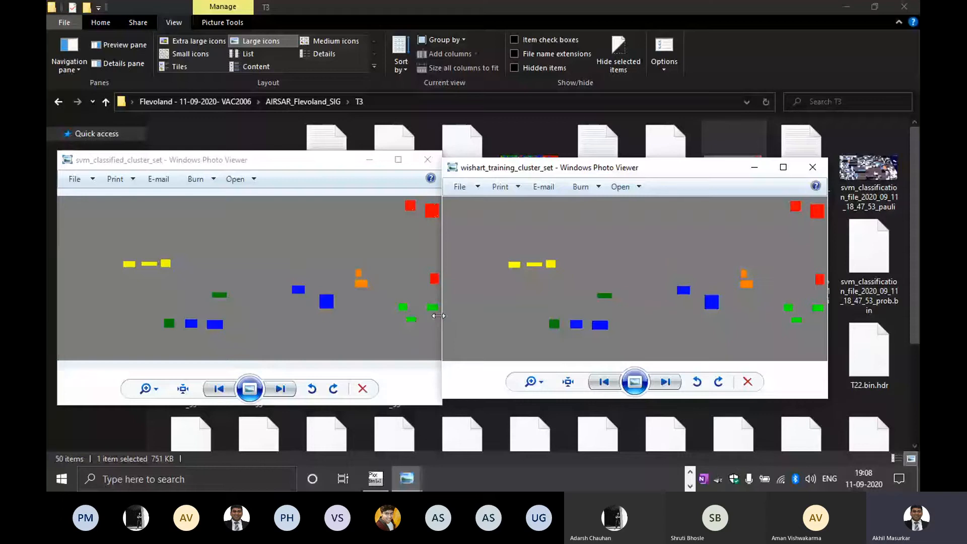
pyautogui.click(813, 168)
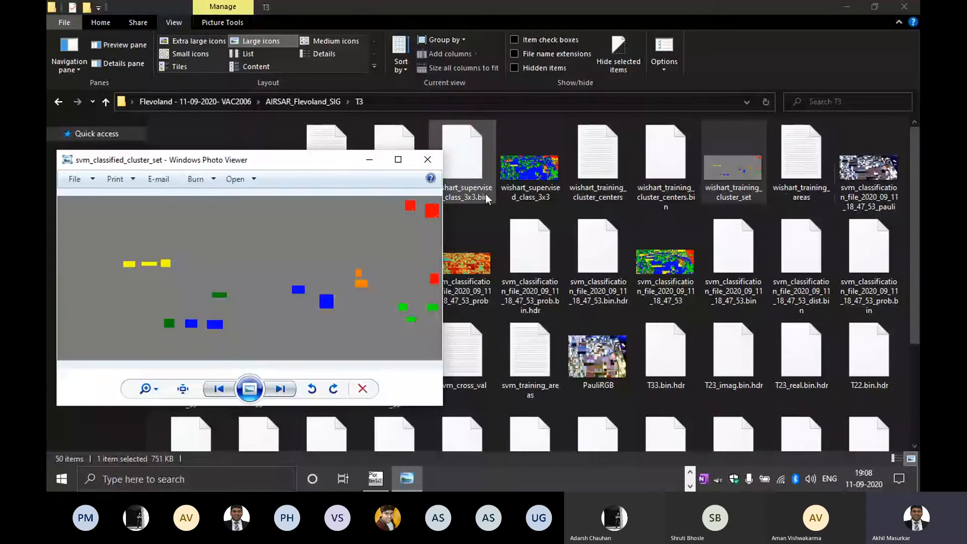
pyautogui.click(428, 159)
# Open the SVM and Wishart confusion matrix files side by side in Notepad for comparison, and maximize wishart_confusion_matrix_3x3.
pyautogui.click(256, 262)
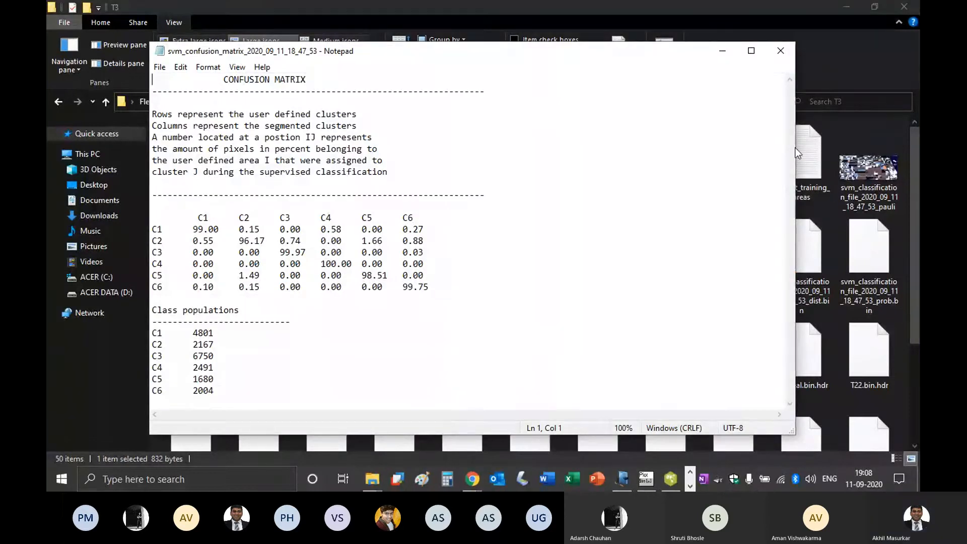
pyautogui.moveTo(795, 149); pyautogui.dragTo(494, 161)
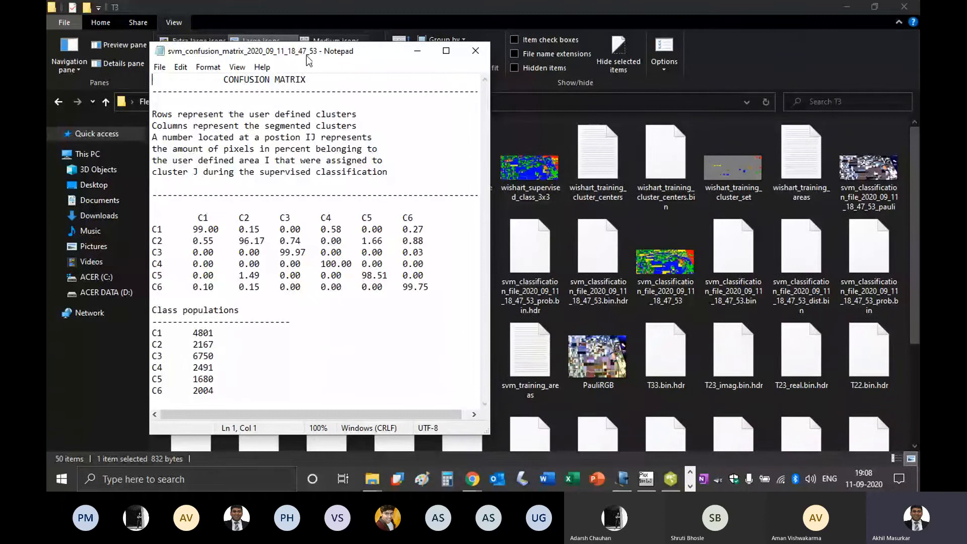
pyautogui.moveTo(306, 56); pyautogui.dragTo(769, 60)
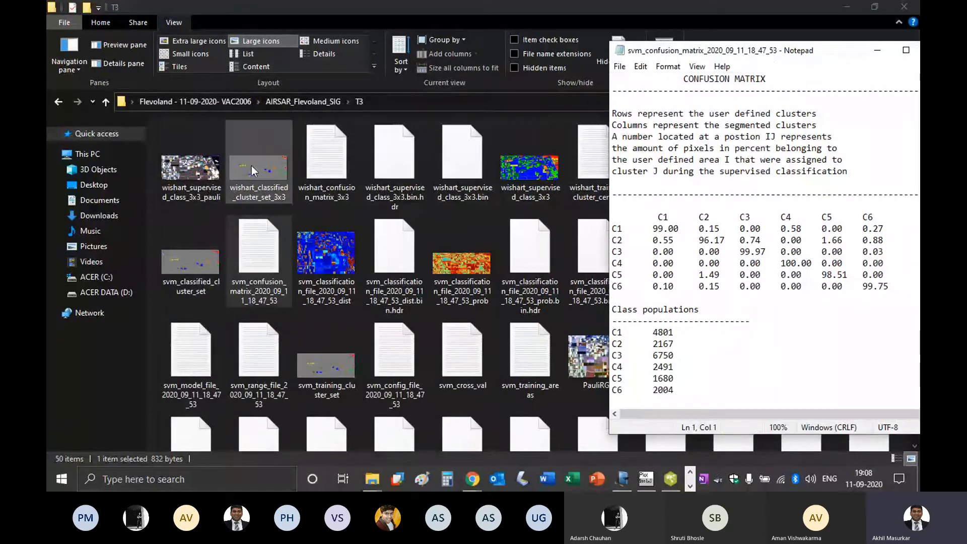
pyautogui.doubleClick(326, 151)
pyautogui.moveTo(796, 165); pyautogui.dragTo(501, 166)
pyautogui.moveTo(407, 479)
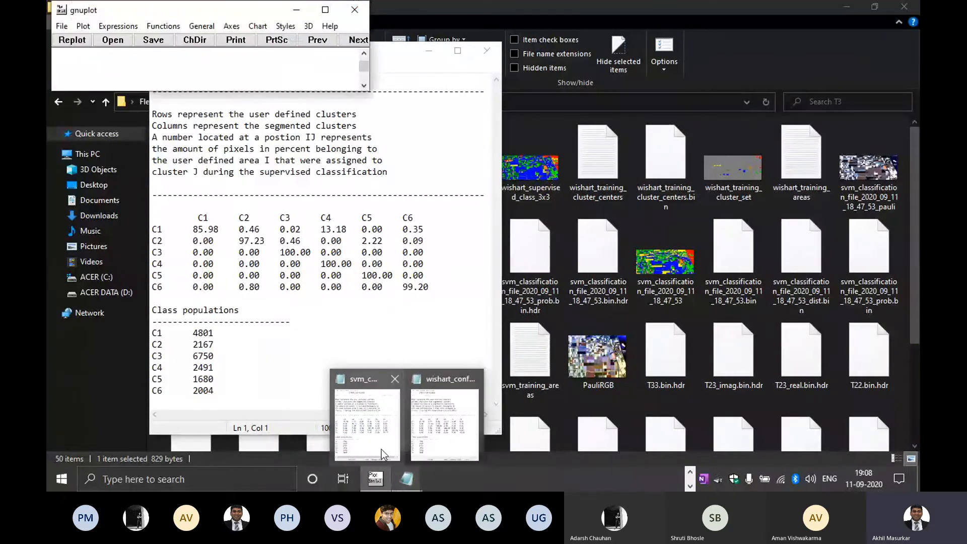
pyautogui.moveTo(381, 448)
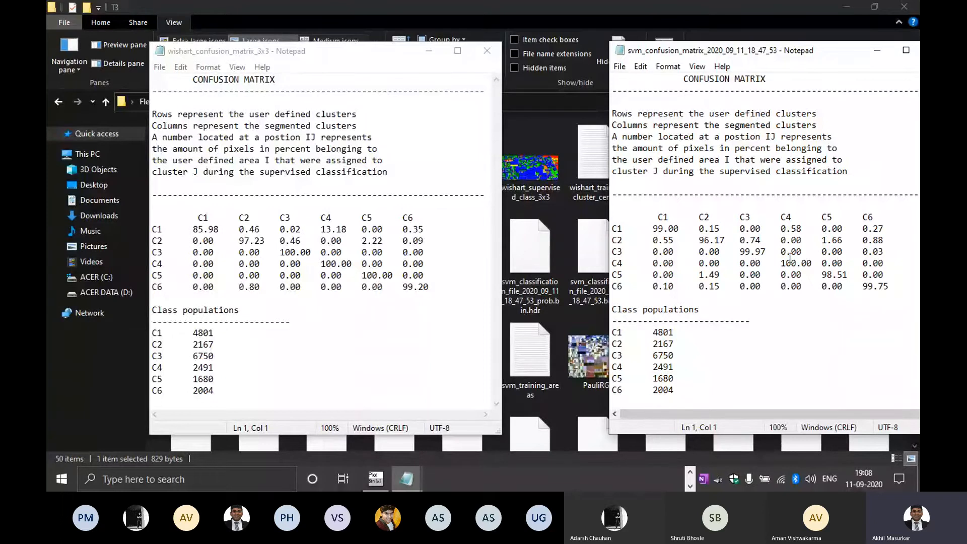
pyautogui.click(216, 52)
pyautogui.doubleClick(215, 52)
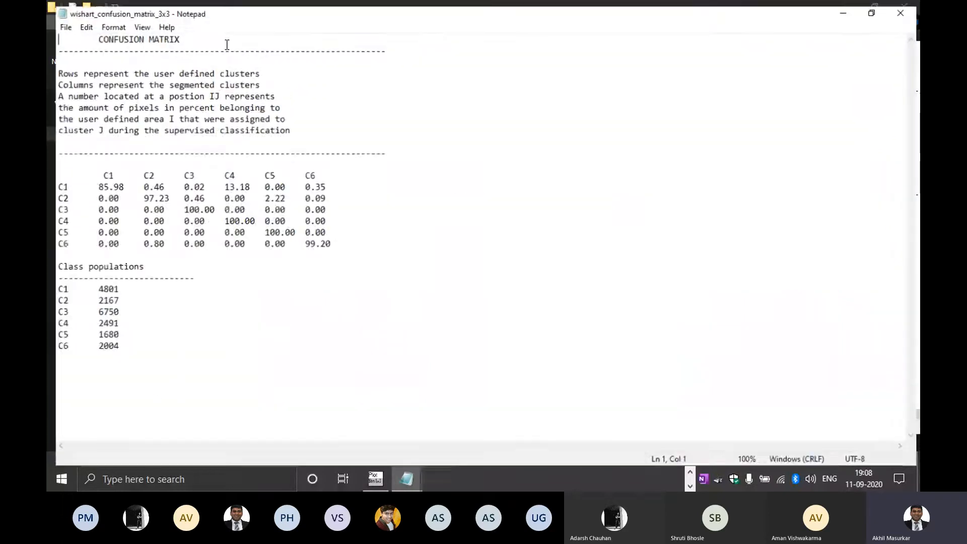
# Compare the C1 and C3 diagonal values of the Wishart and SVM confusion matrices side by side, and put both files away.
pyautogui.click(875, 7)
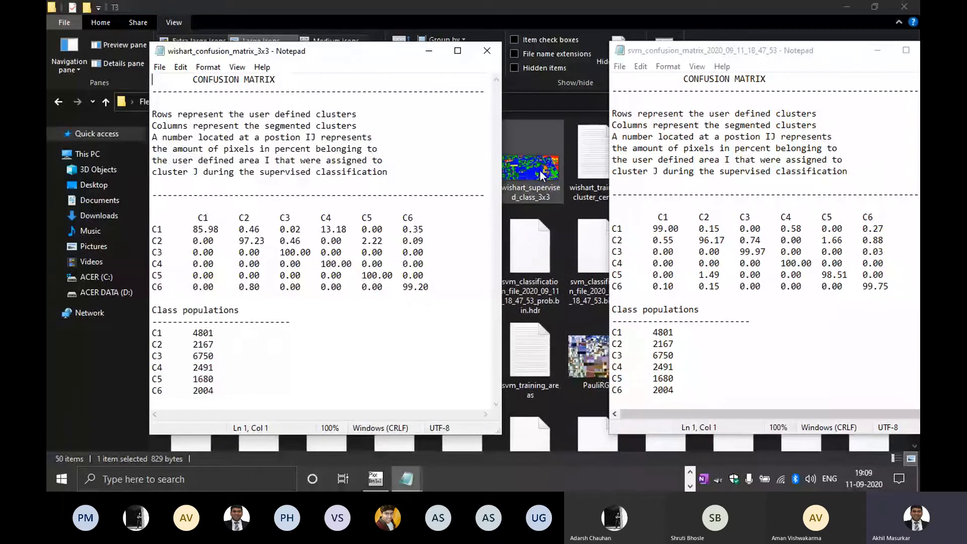
pyautogui.moveTo(192, 229); pyautogui.dragTo(220, 229)
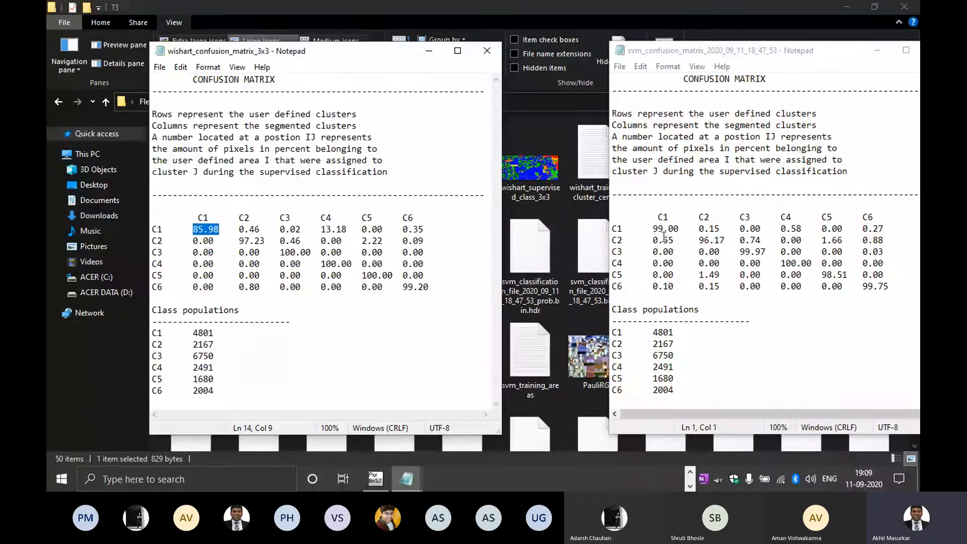
pyautogui.moveTo(654, 229); pyautogui.dragTo(684, 225)
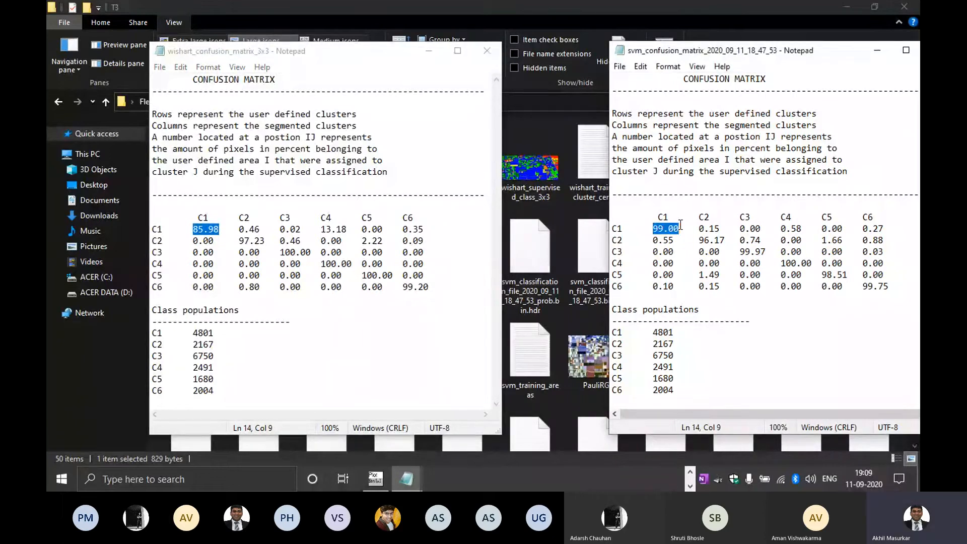
pyautogui.doubleClick(300, 255)
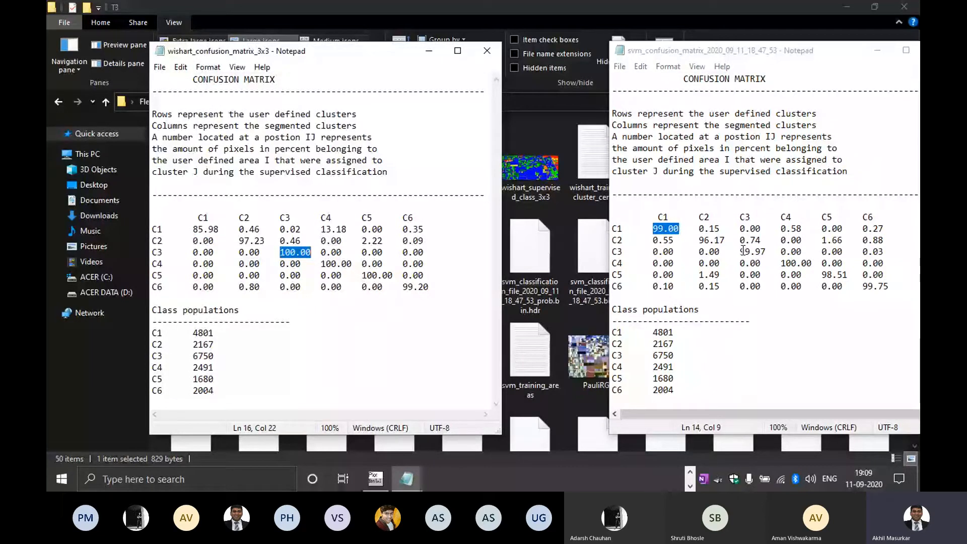
pyautogui.moveTo(741, 251); pyautogui.dragTo(762, 250)
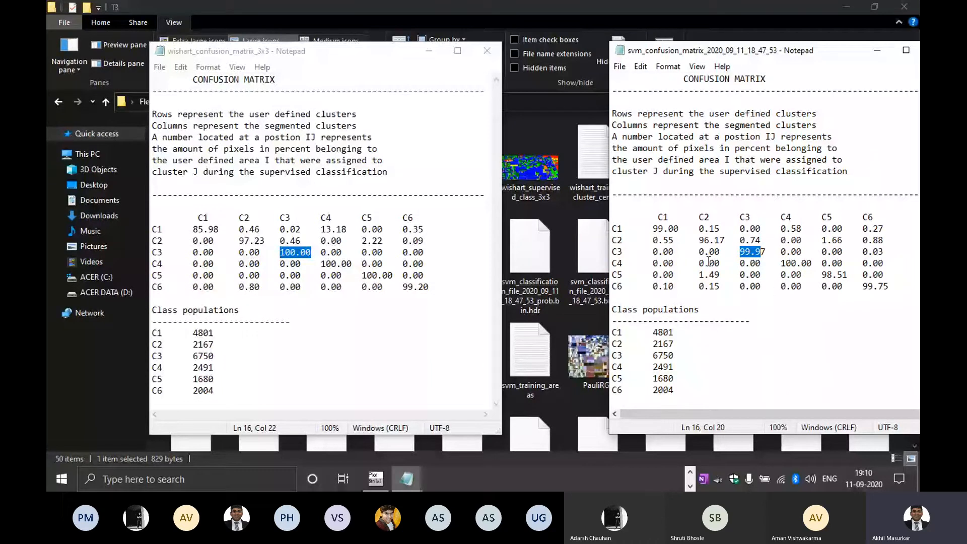
pyautogui.moveTo(832, 62); pyautogui.dragTo(732, 63)
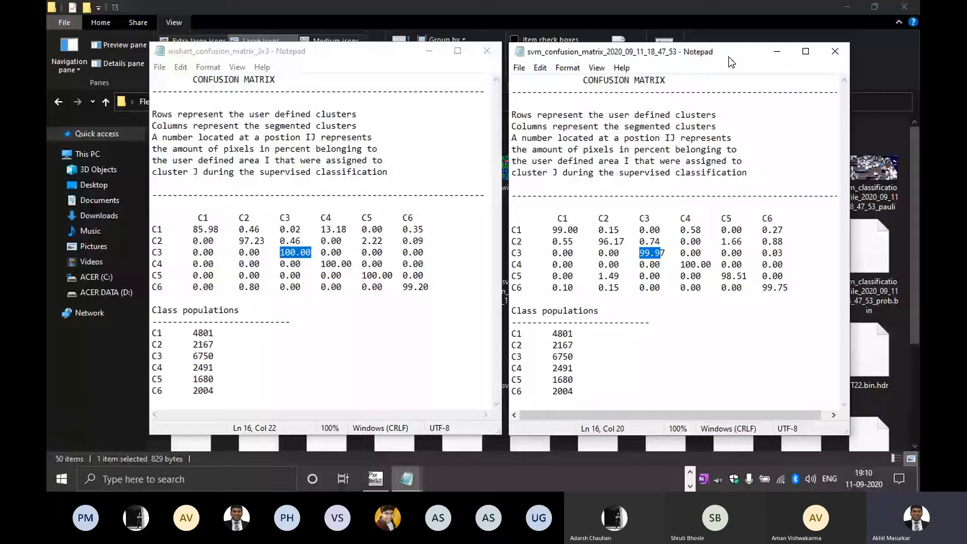
pyautogui.click(847, 54)
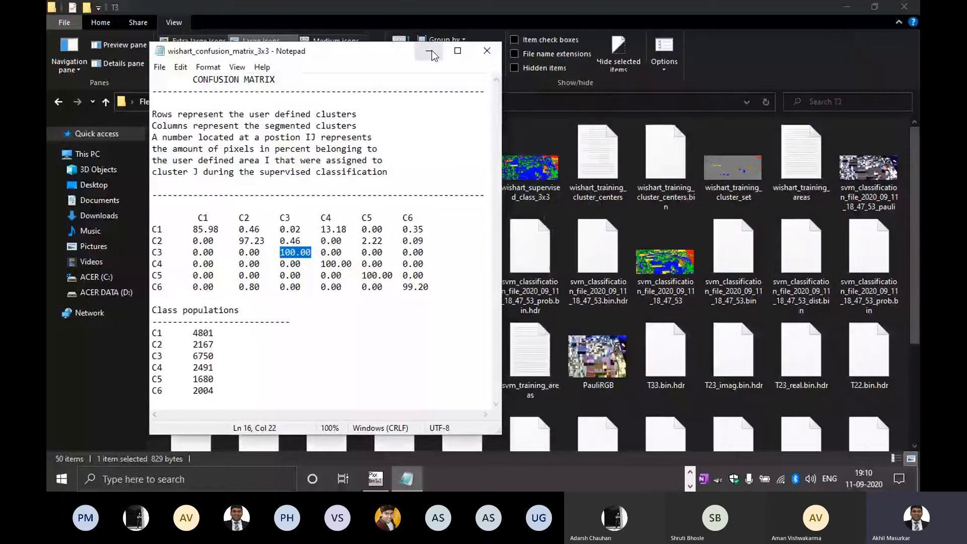
pyautogui.click(431, 52)
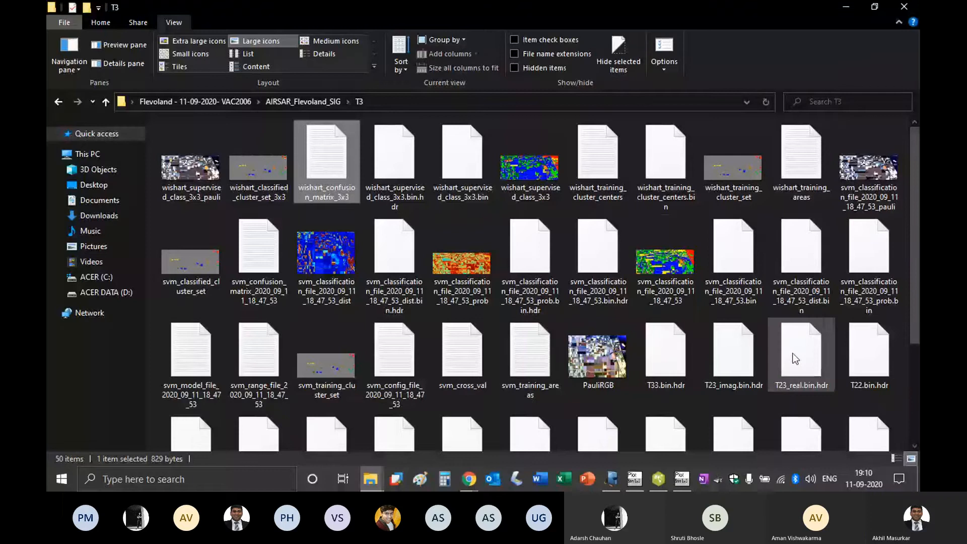
# Compare the svm_classification_file and wishart_supervised_class_3x3 images side by side in Windows Photo Viewer, and close both.
pyautogui.click(654, 269)
pyautogui.click(558, 167)
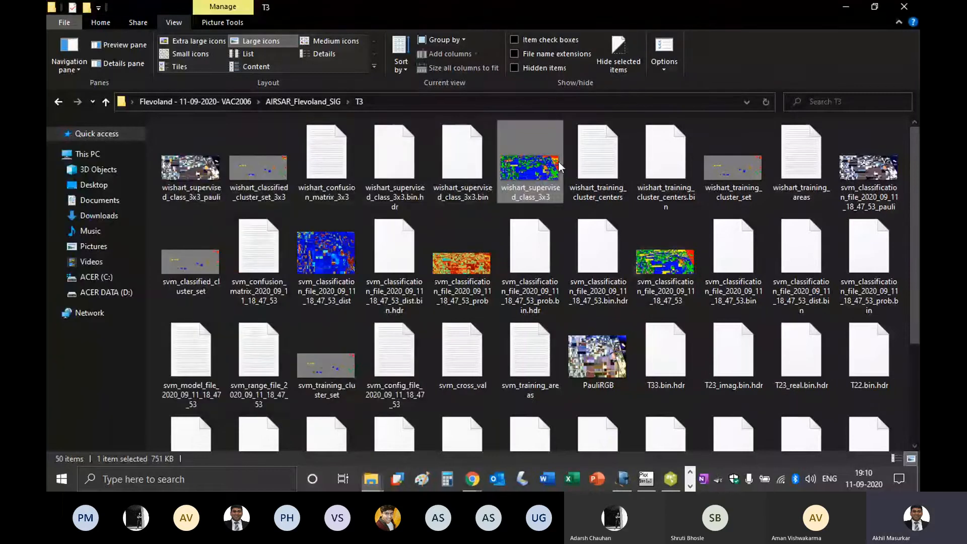
pyautogui.doubleClick(559, 166)
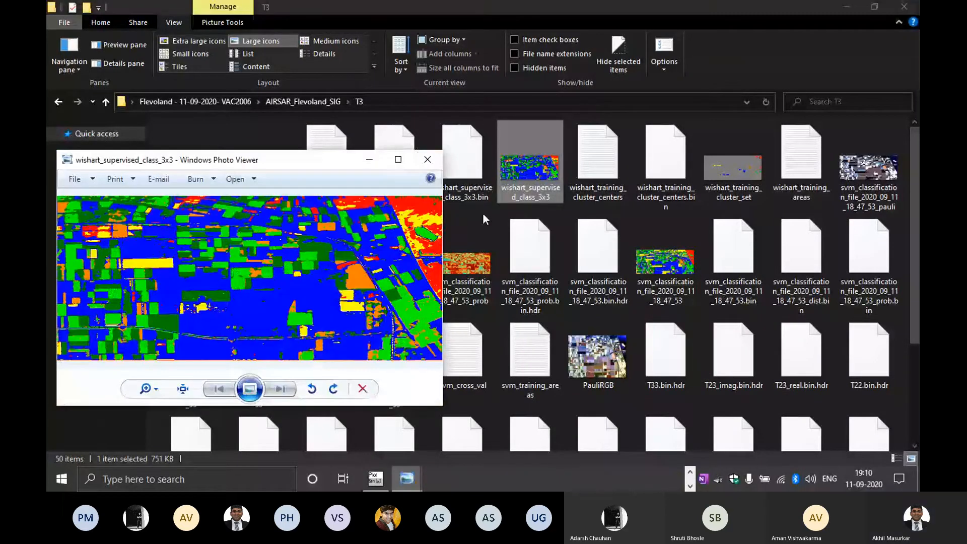
pyautogui.moveTo(312, 160); pyautogui.dragTo(708, 151)
pyautogui.click(407, 479)
pyautogui.click(355, 426)
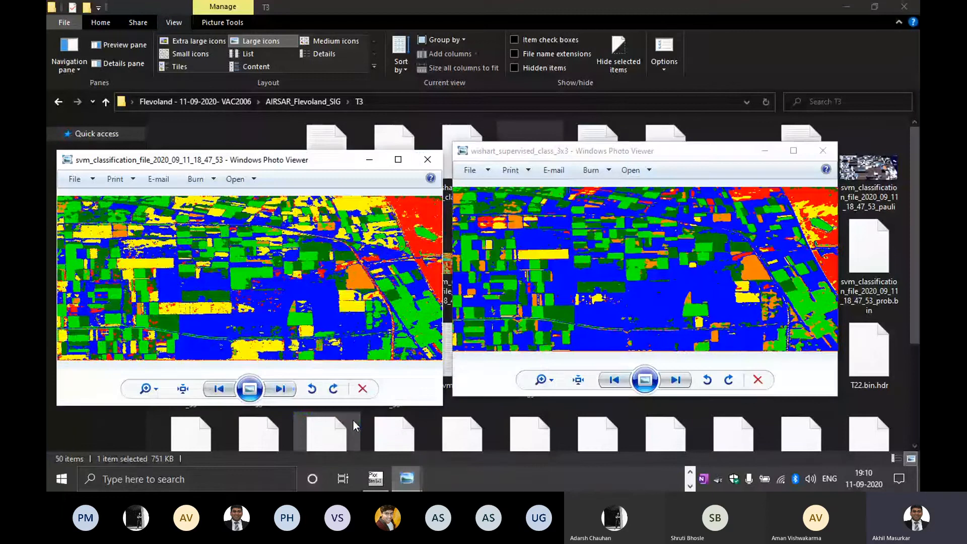
pyautogui.moveTo(638, 153); pyautogui.dragTo(670, 158)
pyautogui.moveTo(327, 168); pyautogui.dragTo(356, 162)
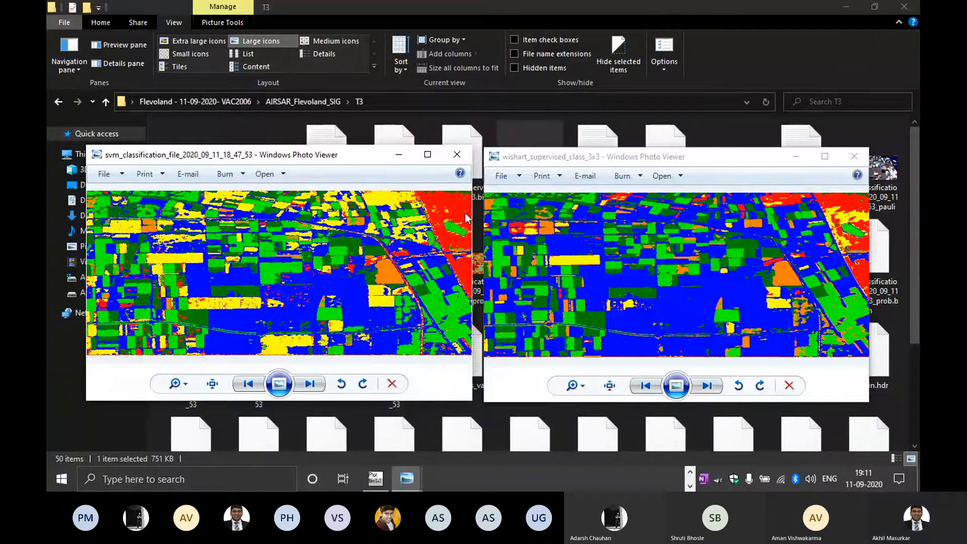
pyautogui.click(458, 156)
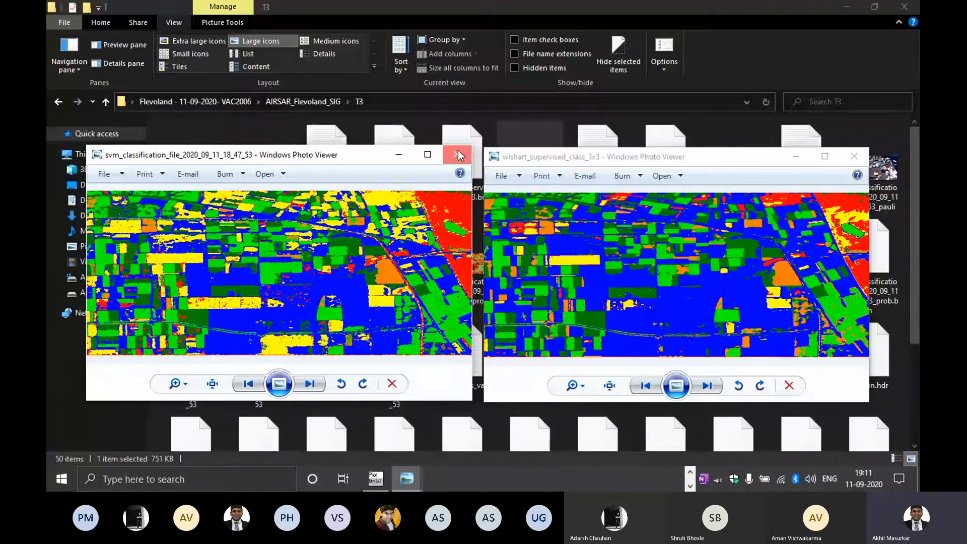
pyautogui.click(856, 156)
# Switch to the workflow note in Windows Journal, and add a green tick beside Lee Sigma and a green underline below Refined Lee.
pyautogui.click(587, 363)
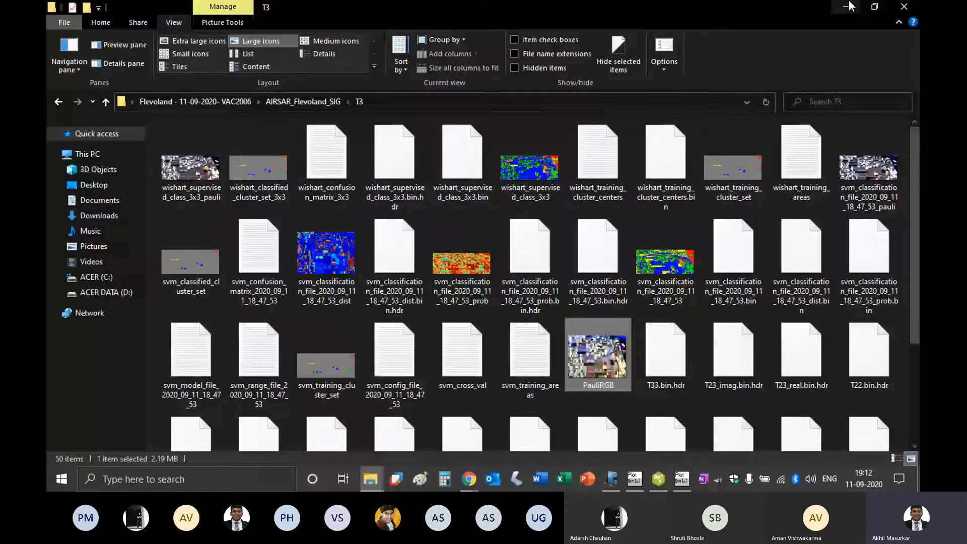
pyautogui.hotkey('alt', 'Tab')
pyautogui.press('Tab')
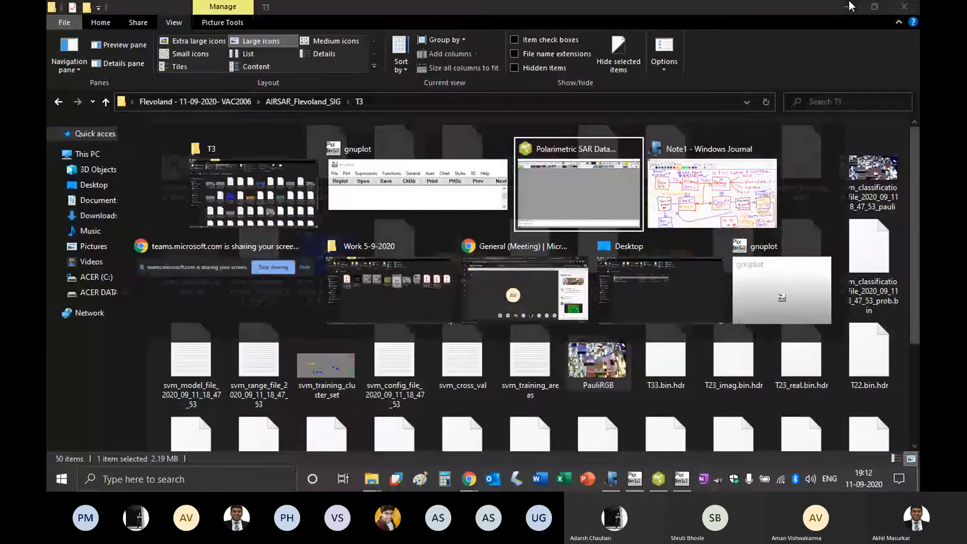
pyautogui.hotkey('alt', 'Tab')
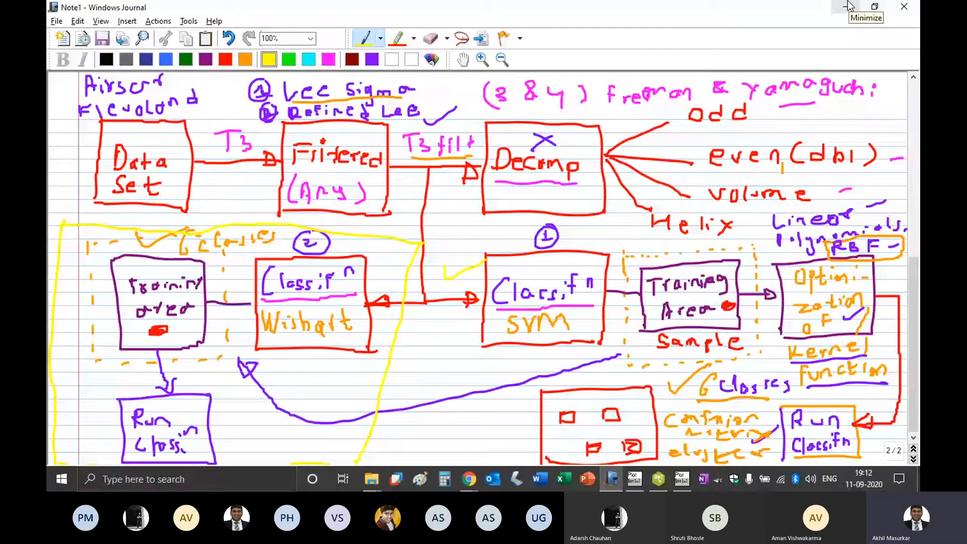
pyautogui.click(288, 60)
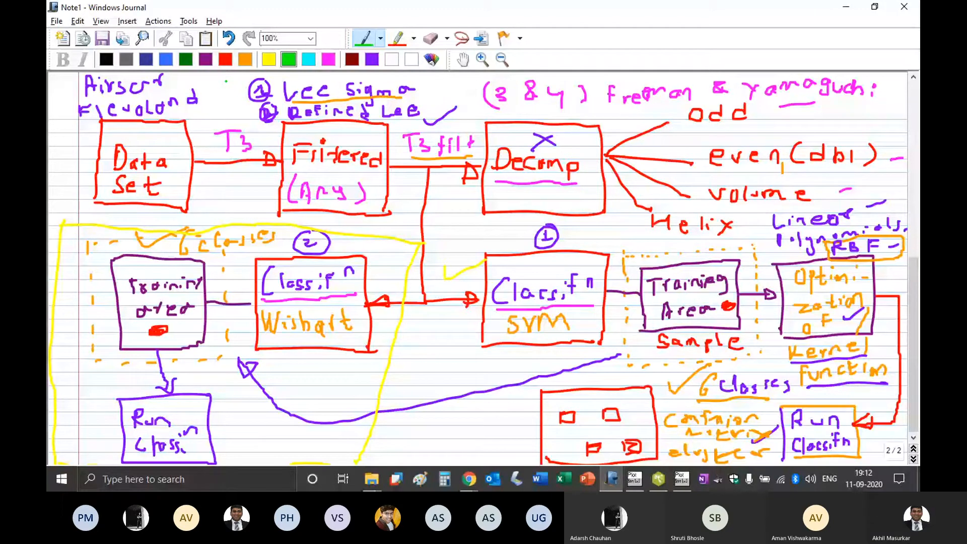
pyautogui.moveTo(226, 86); pyautogui.dragTo(252, 75)
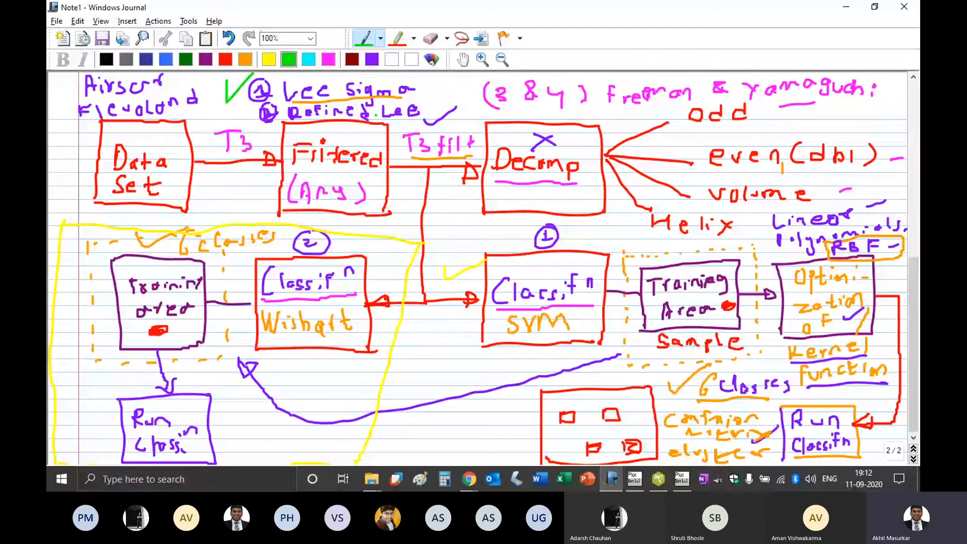
pyautogui.moveTo(277, 134); pyautogui.dragTo(428, 120)
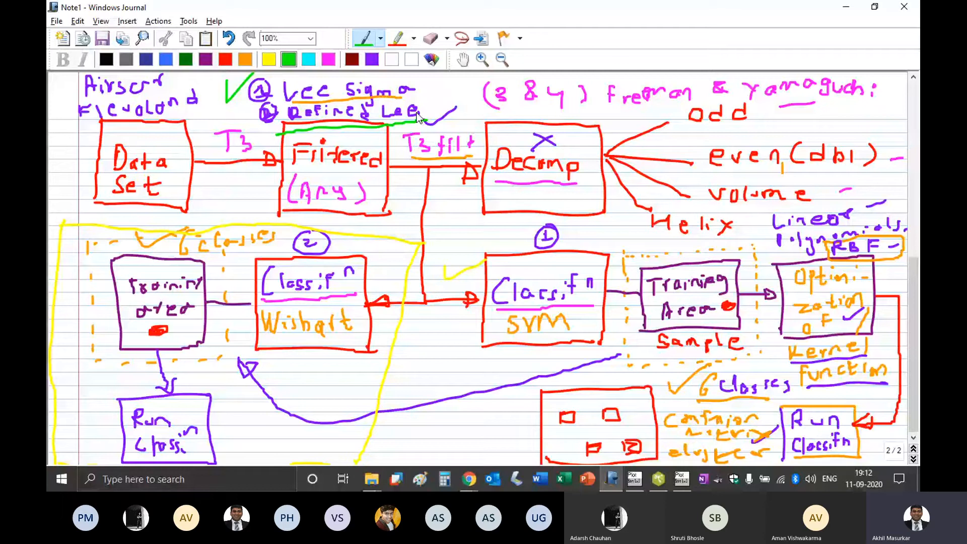
# Mark Data Set, T3 and T3 filt with green dots, draw green arrows towards the SVM and Wishart boxes, and minimize the note.
pyautogui.click(159, 140)
pyautogui.click(261, 145)
pyautogui.moveTo(394, 153); pyautogui.dragTo(400, 152)
pyautogui.moveTo(442, 178)
pyautogui.mouseDown()
pyautogui.moveTo(450, 261)
pyautogui.moveTo(469, 259)
pyautogui.mouseUp()
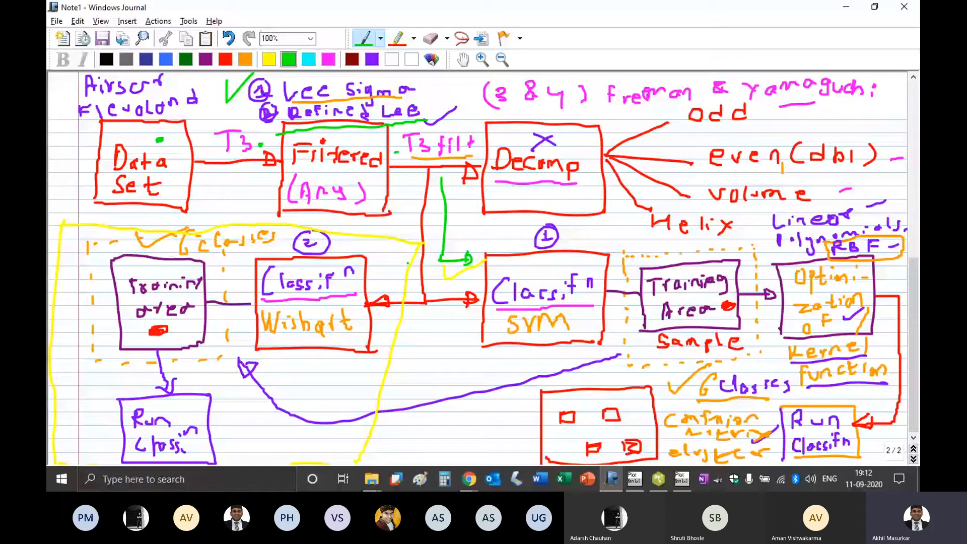
pyautogui.moveTo(386, 266); pyautogui.dragTo(409, 259)
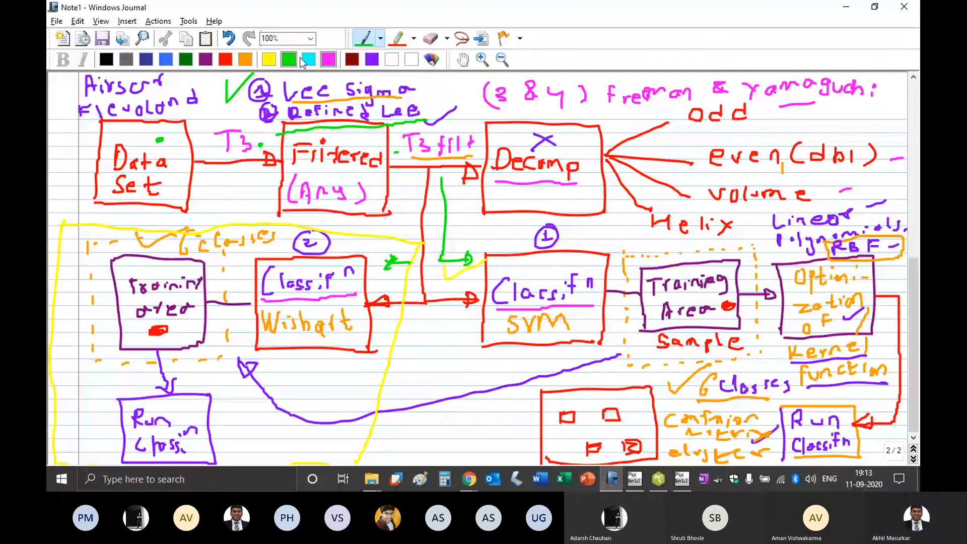
pyautogui.click(848, 9)
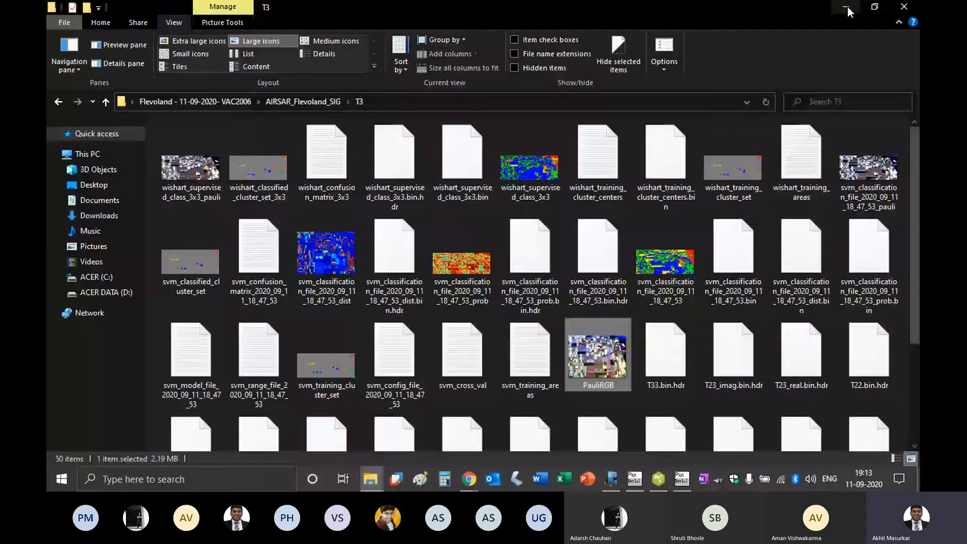
# Close the T3 folder window and exit the Wishart Supervised Classification dialog in PolSARpro.
pyautogui.click(906, 6)
pyautogui.click(739, 213)
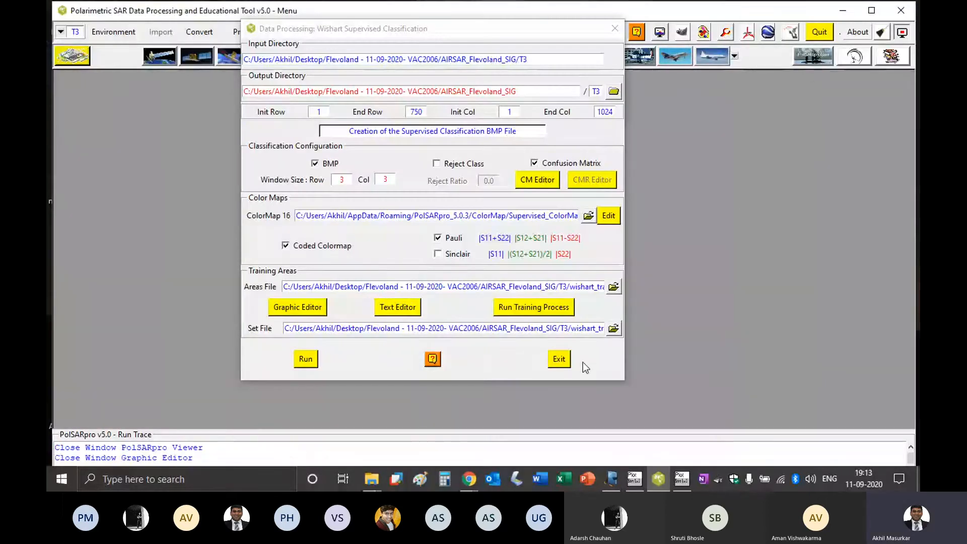
pyautogui.click(560, 358)
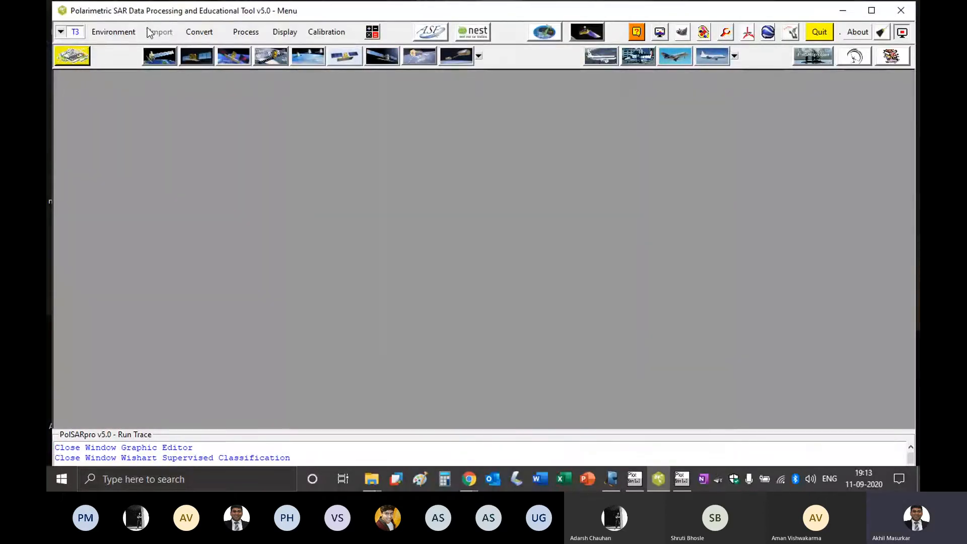
# Set the environment's main input directory to the AIRSAR_Flevoland folder and save it.
pyautogui.click(111, 33)
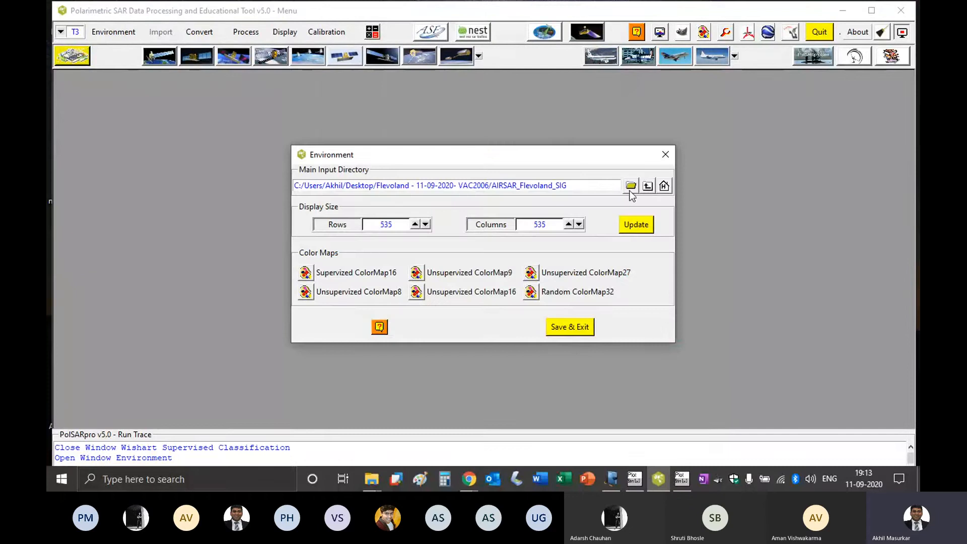
pyautogui.click(631, 185)
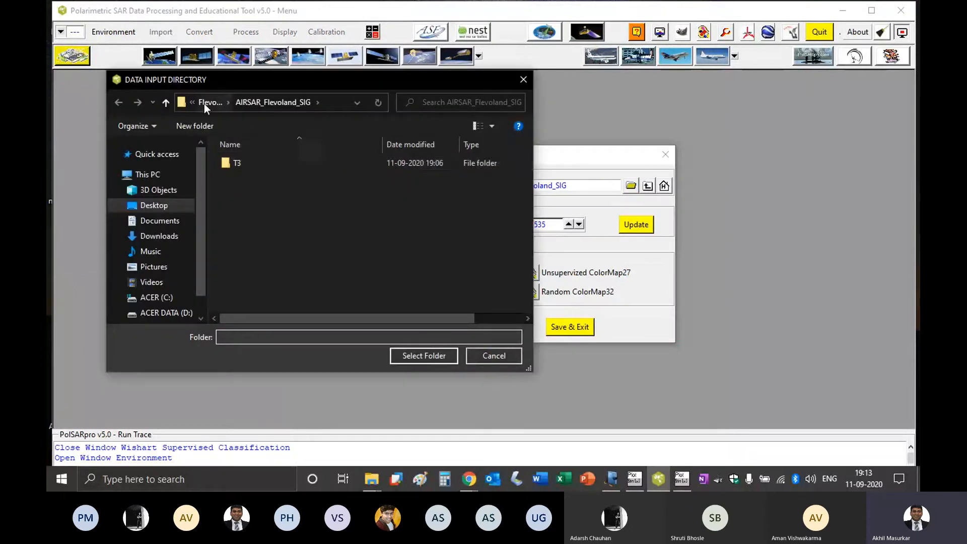
pyautogui.click(204, 104)
pyautogui.click(292, 167)
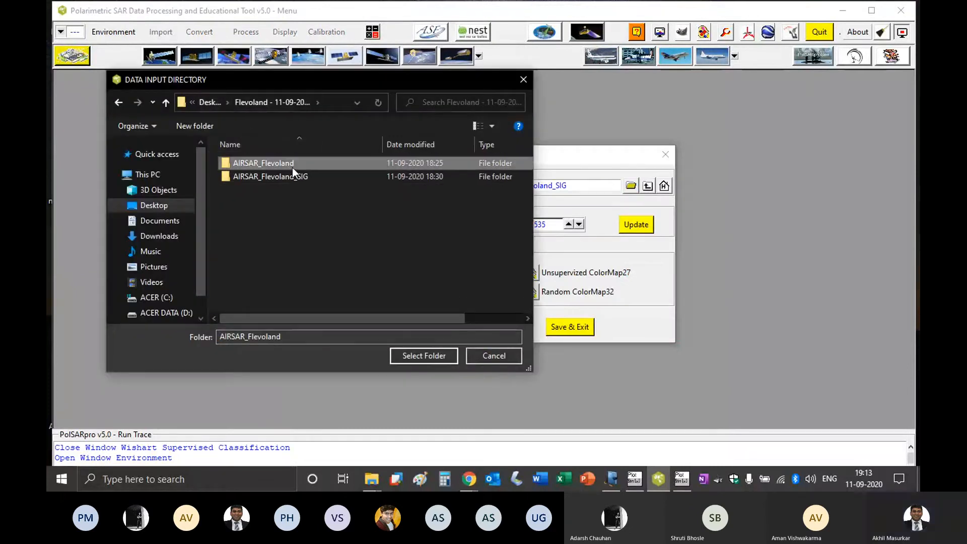
pyautogui.click(431, 356)
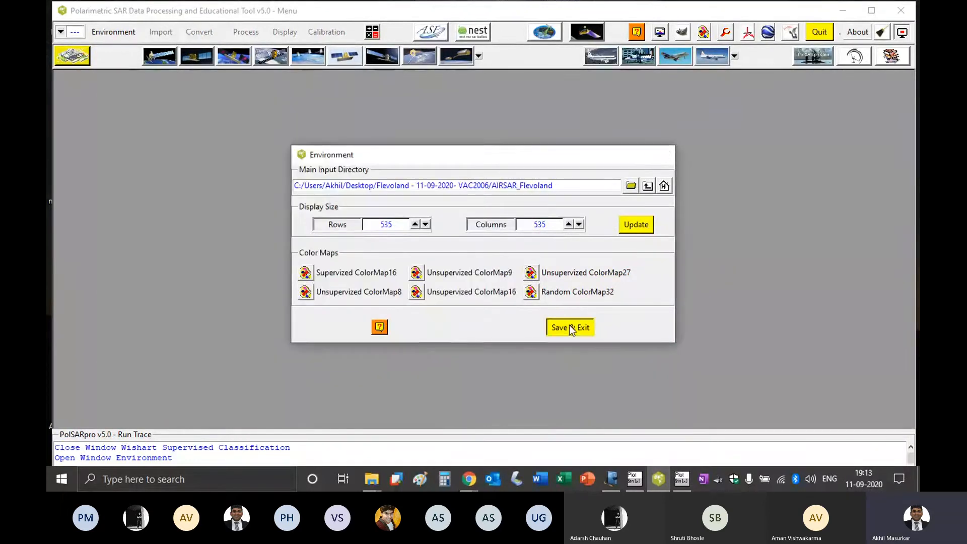
pyautogui.click(570, 327)
# Run the Lee Refined speckle filter on AIRSAR_Flevoland/T3 with 1 look and window size row 7, creating the AIRSAR_Flevoland_LEE output directory.
pyautogui.click(252, 32)
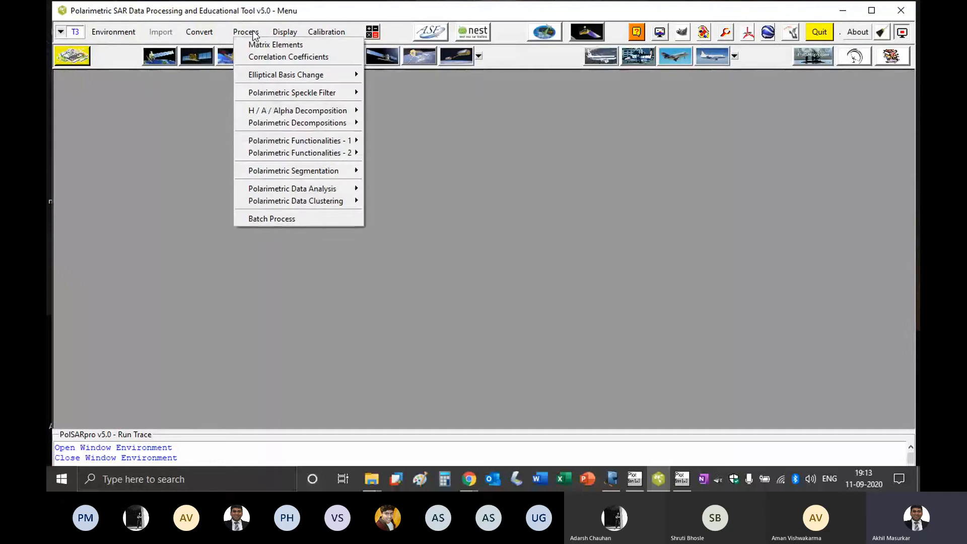
pyautogui.moveTo(273, 94)
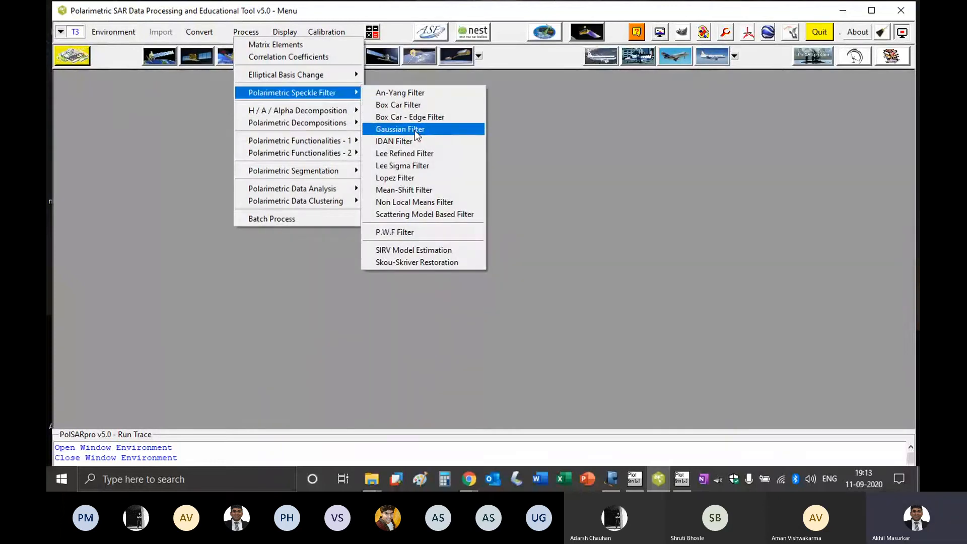
pyautogui.click(420, 156)
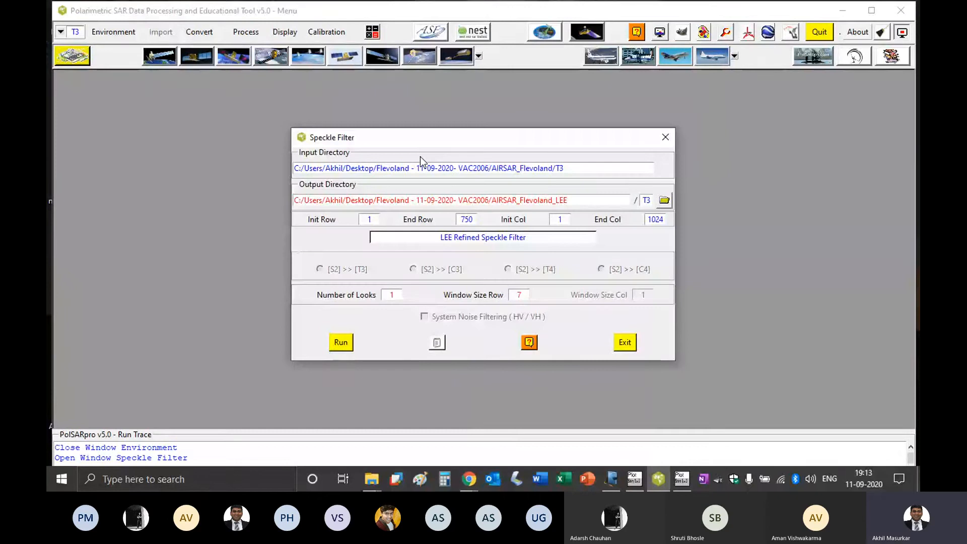
pyautogui.click(345, 342)
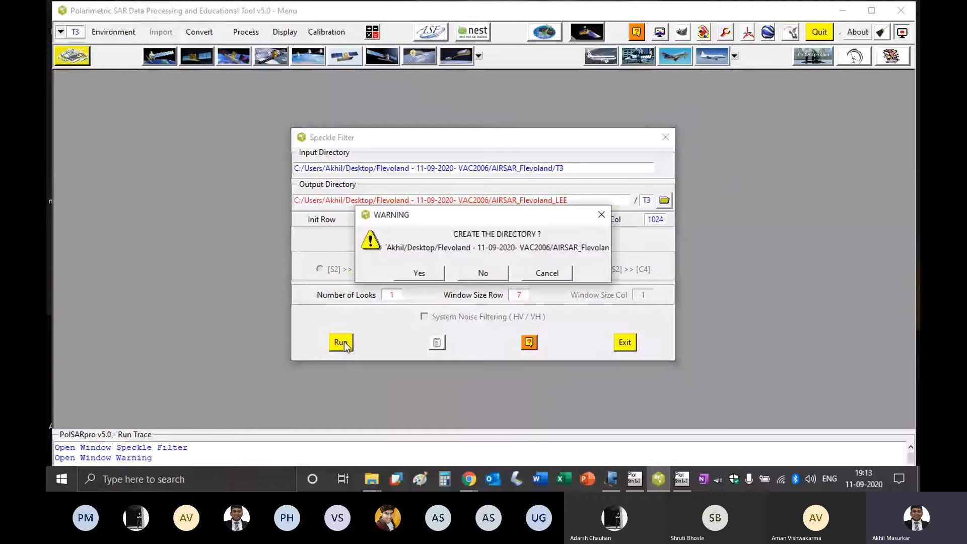
pyautogui.click(419, 273)
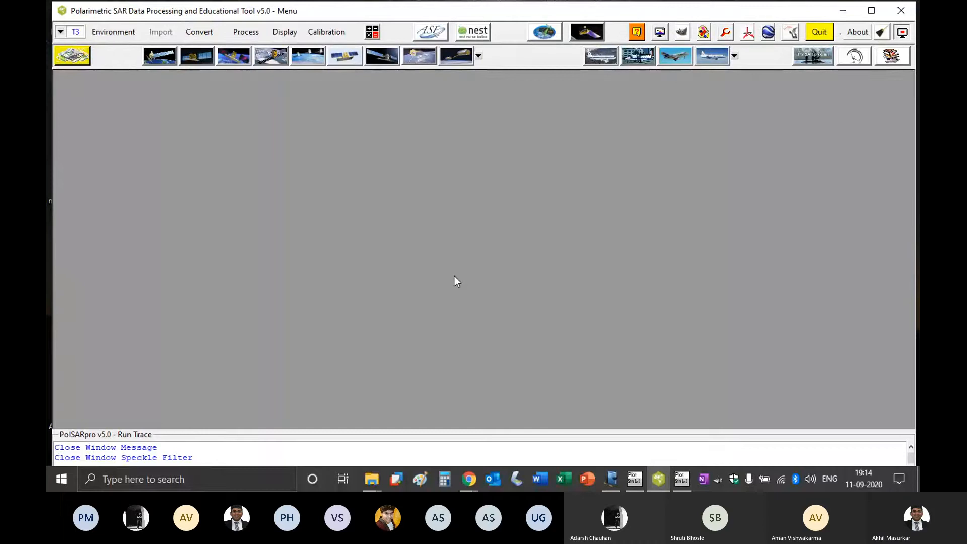
# Switch to File Explorer and open the Flevoland - 11-09-2020- VAC2006 folder on the Desktop.
pyautogui.click(372, 479)
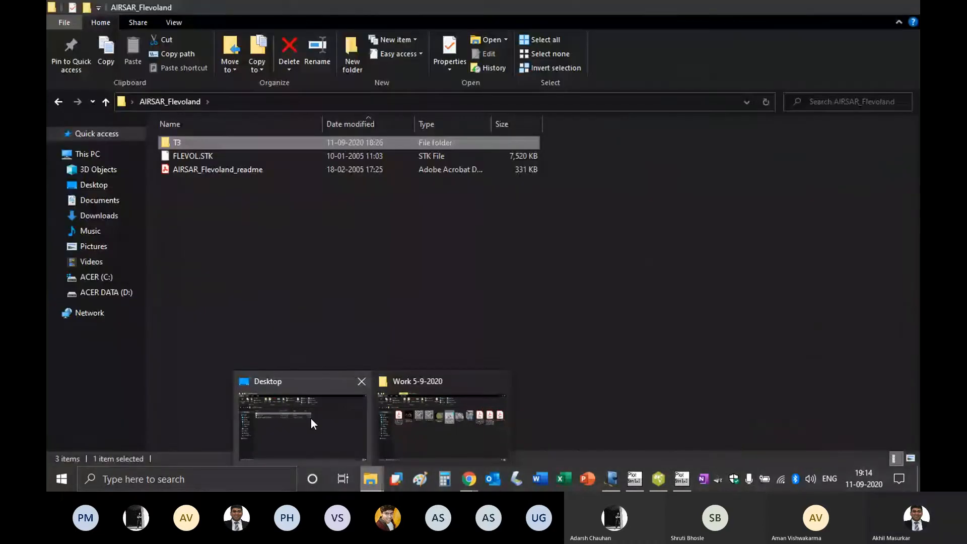
pyautogui.moveTo(463, 427)
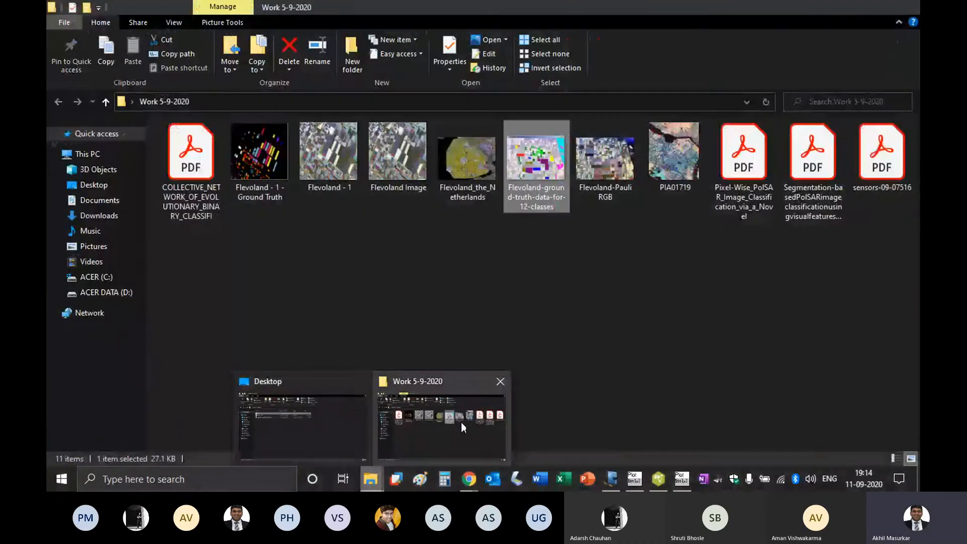
pyautogui.click(461, 423)
pyautogui.click(106, 102)
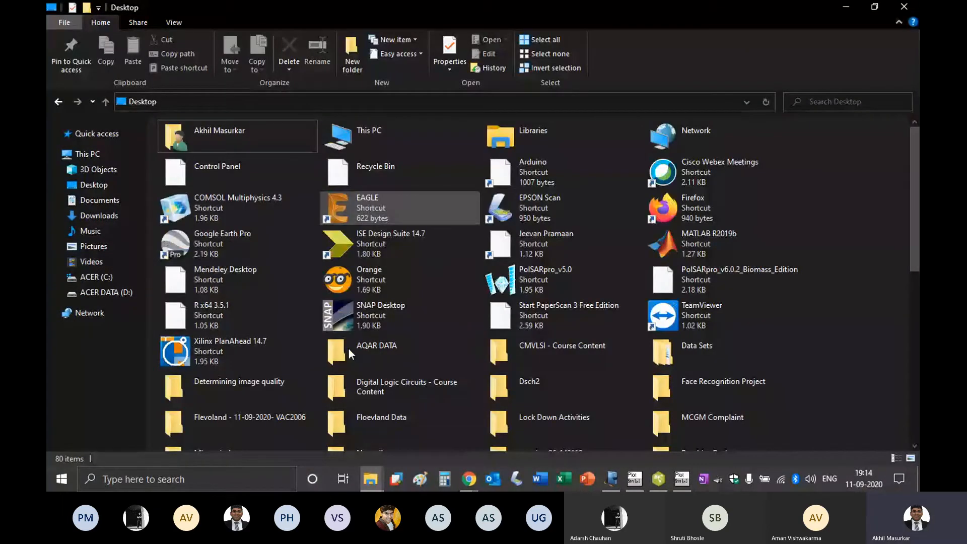
pyautogui.click(112, 182)
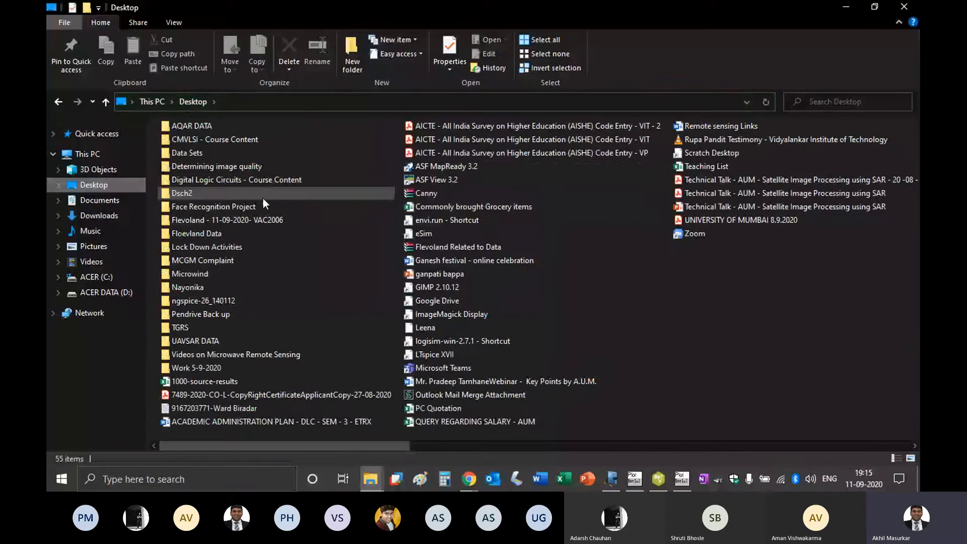
pyautogui.click(259, 225)
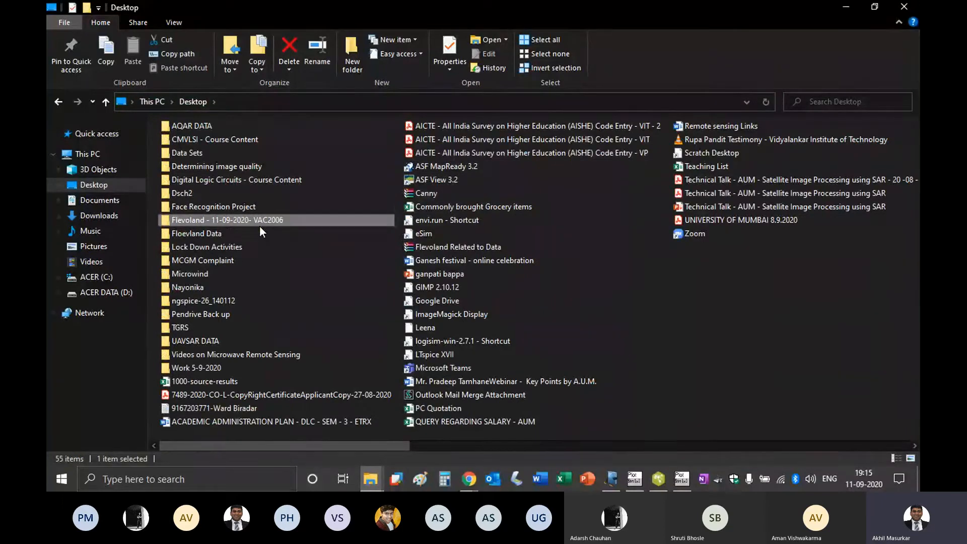
pyautogui.doubleClick(259, 226)
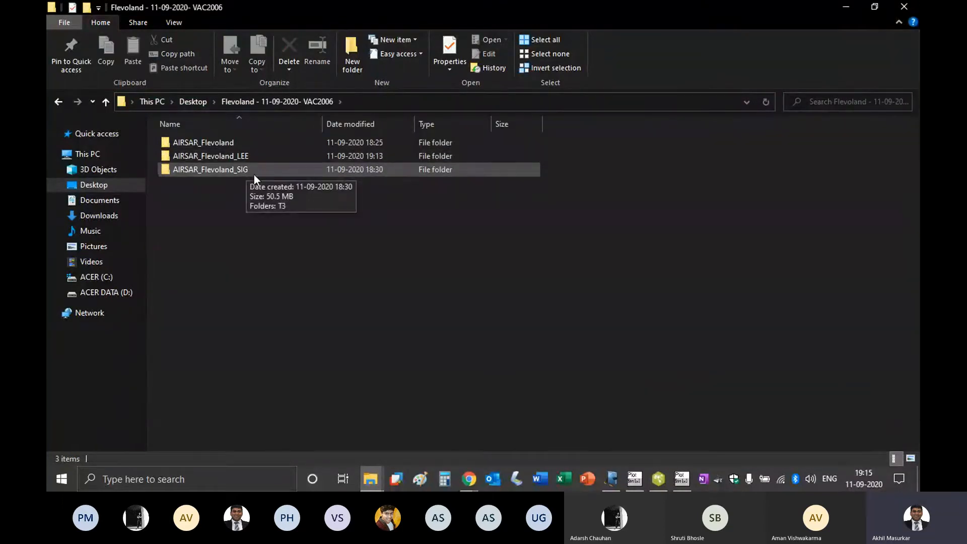
# Sort the folders by modification date and open AIRSAR_Flevoland_LEE/T3 to check the filtered output files.
pyautogui.click(256, 172)
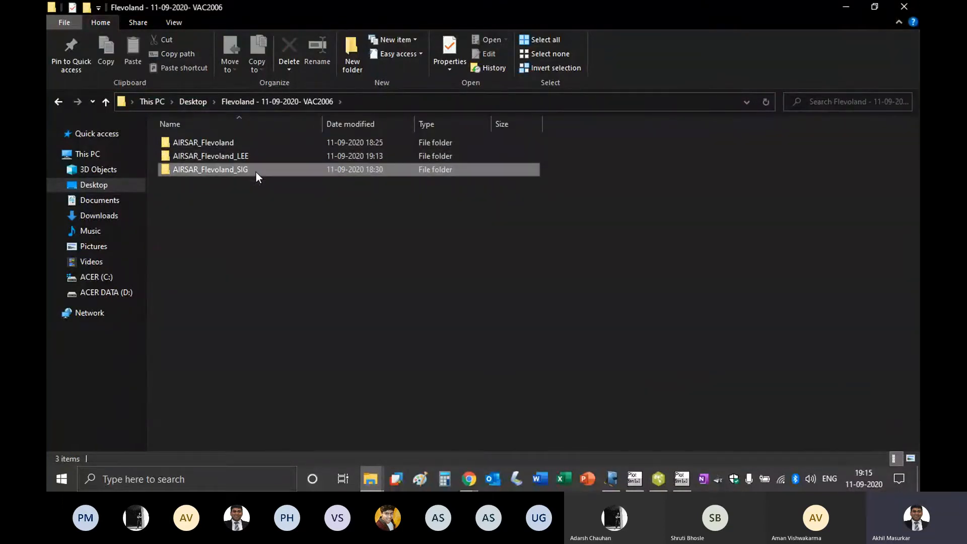
pyautogui.click(370, 121)
pyautogui.click(234, 146)
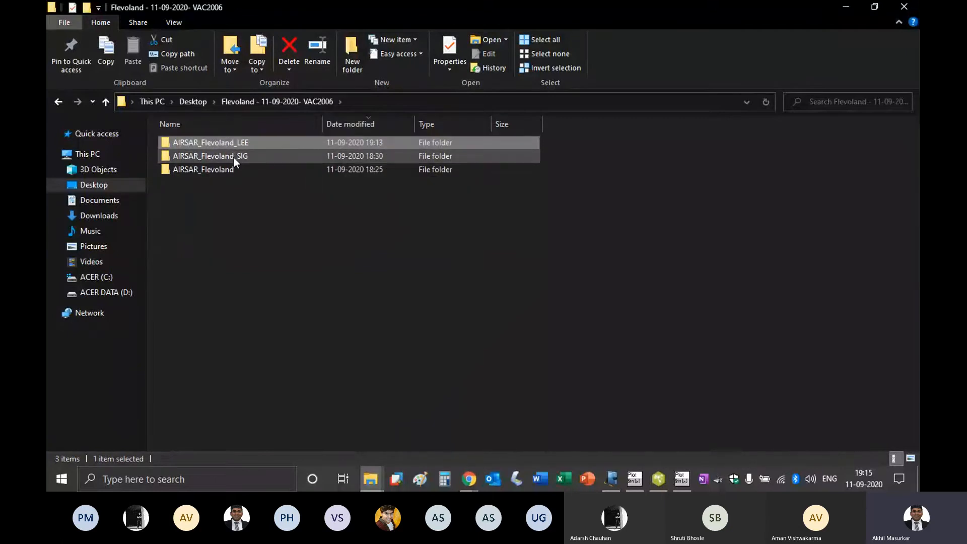
pyautogui.doubleClick(265, 142)
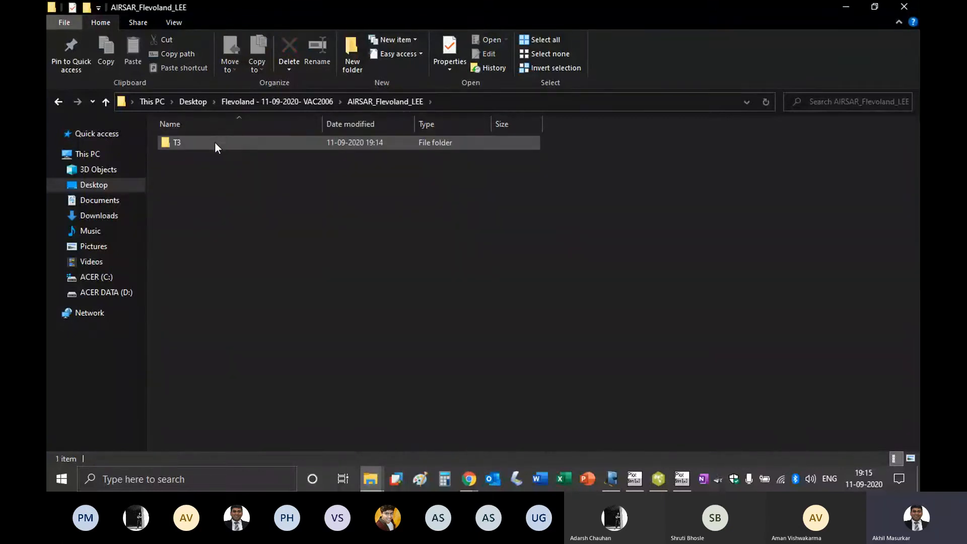
pyautogui.doubleClick(209, 147)
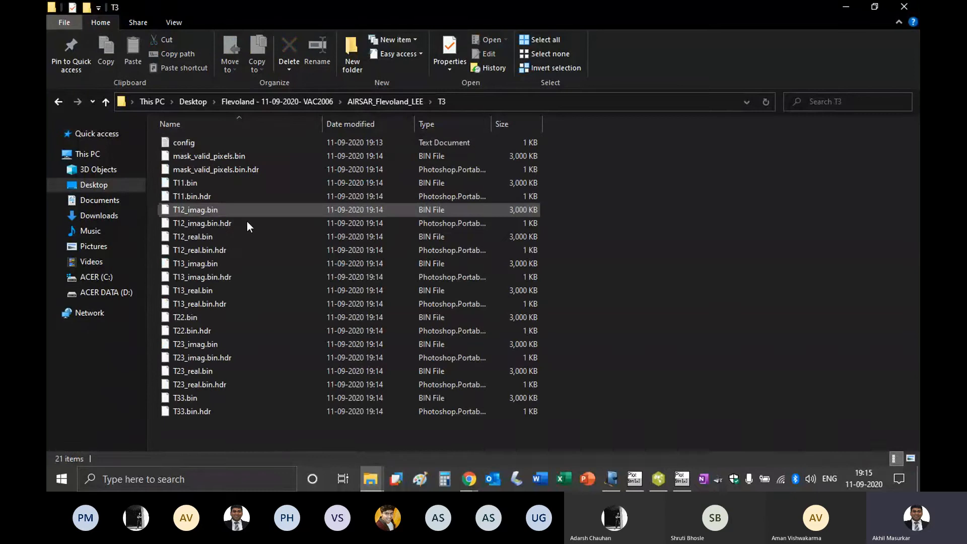
# Switch to PolSARpro and create an RGB file with Pauli composition from the AIRSAR_Flevoland_LEE/T3 data.
pyautogui.click(658, 479)
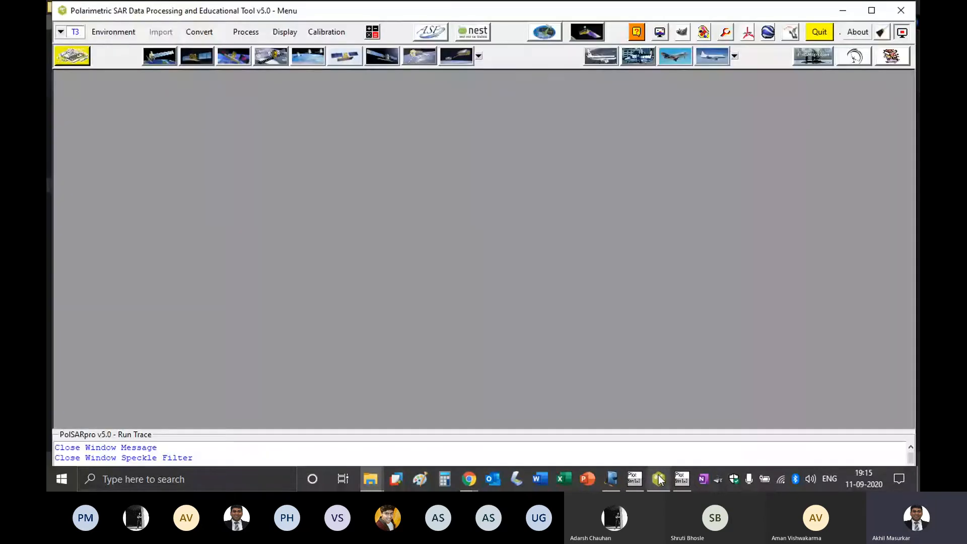
pyautogui.click(283, 31)
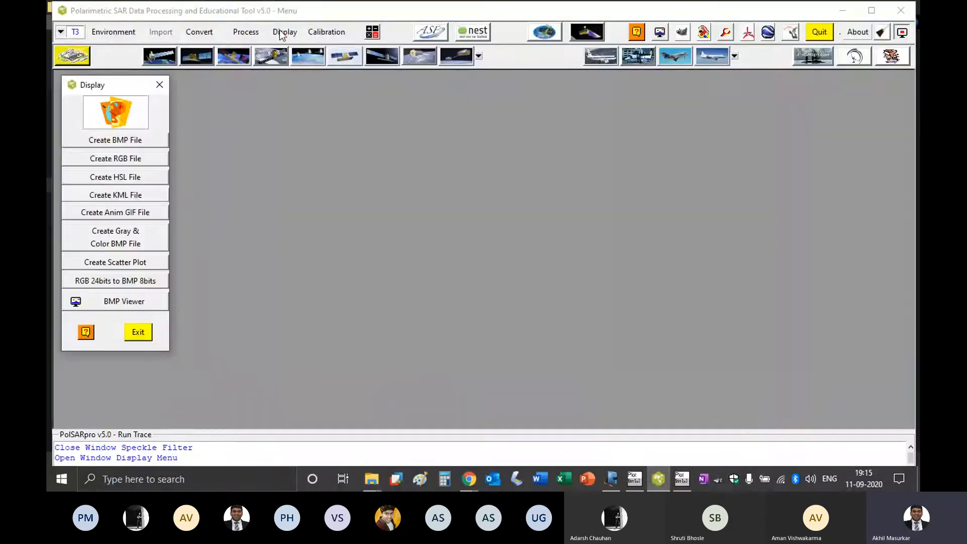
pyautogui.click(122, 159)
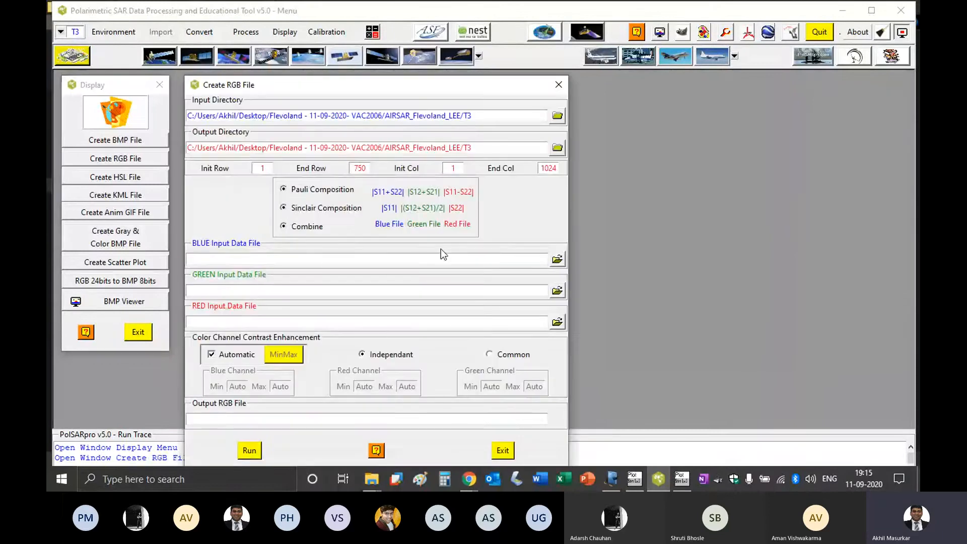
pyautogui.click(331, 193)
pyautogui.click(249, 450)
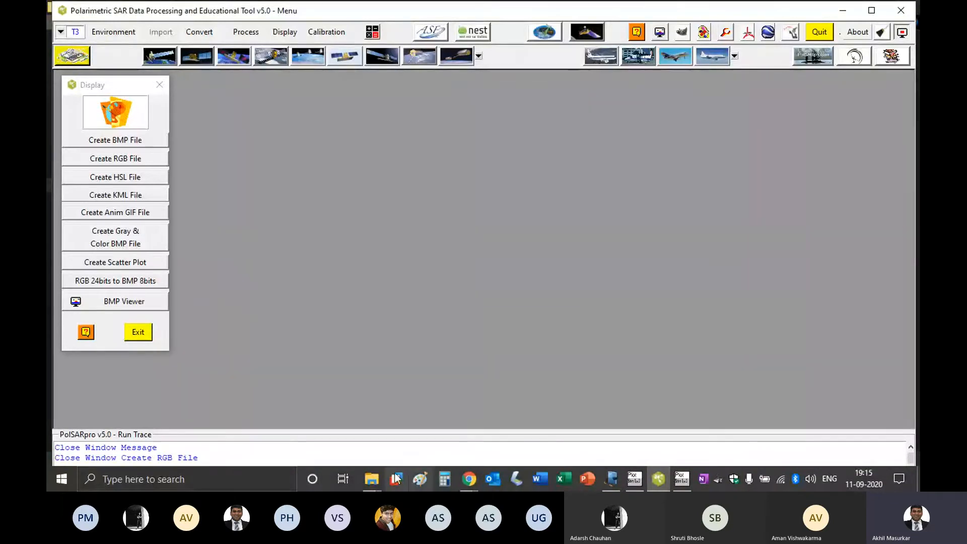
# Sort the AIRSAR_Flevoland_LEE/T3 files by modification date, examine the PauliRGB image at full window size, and close the viewer.
pyautogui.click(376, 480)
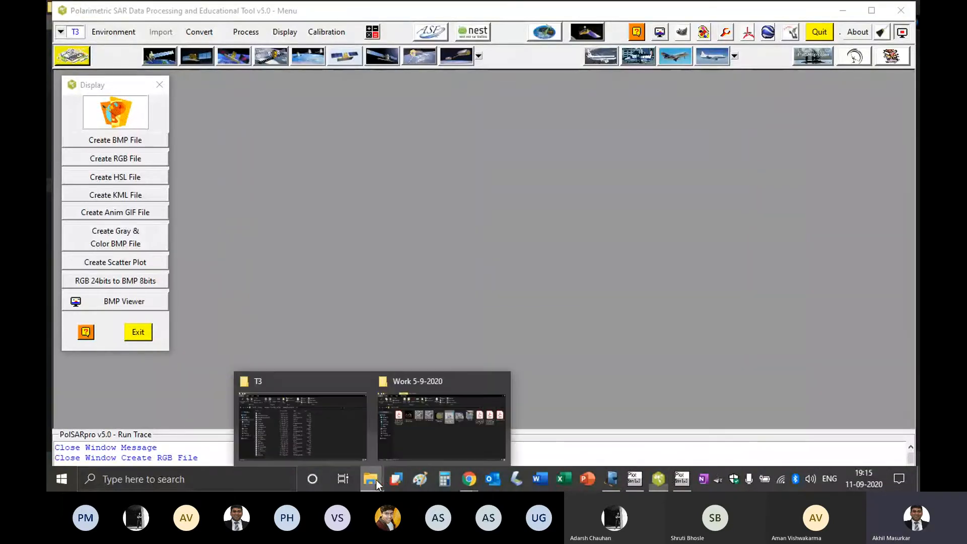
pyautogui.click(336, 441)
pyautogui.click(222, 124)
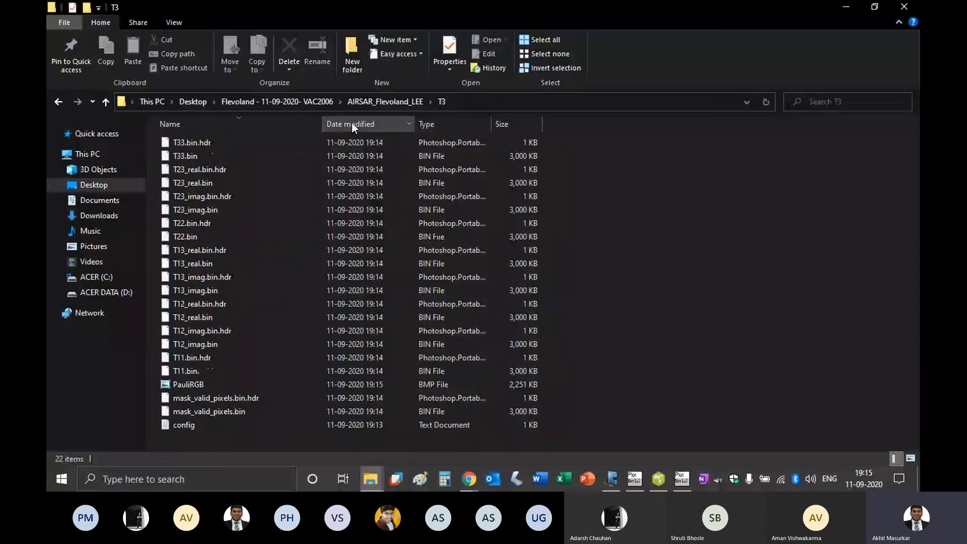
pyautogui.click(352, 123)
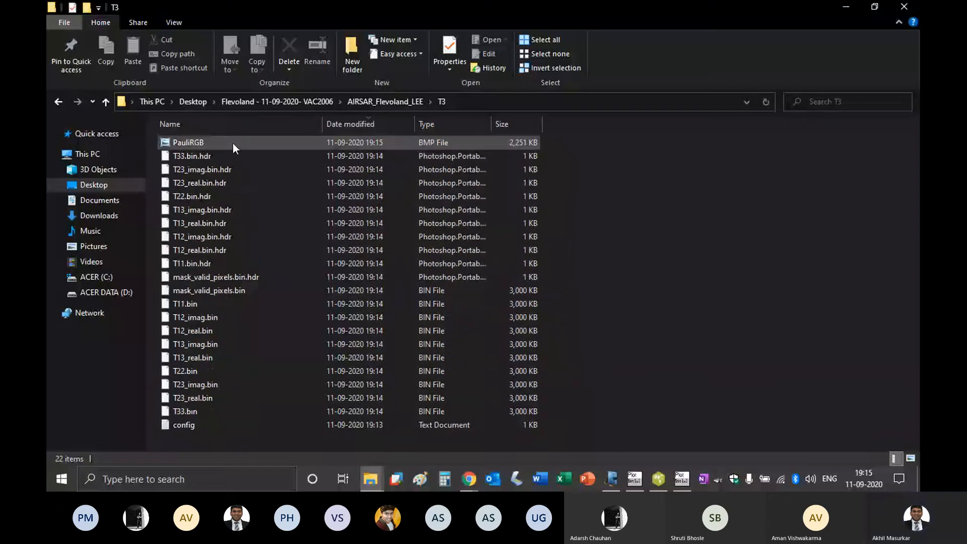
pyautogui.click(232, 143)
pyautogui.press('Return')
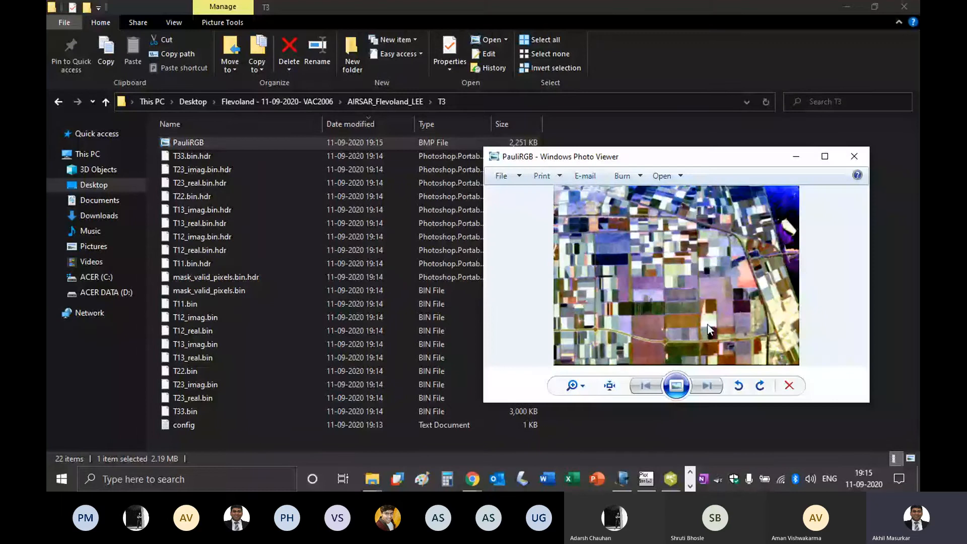
pyautogui.scroll(1, 708, 325)
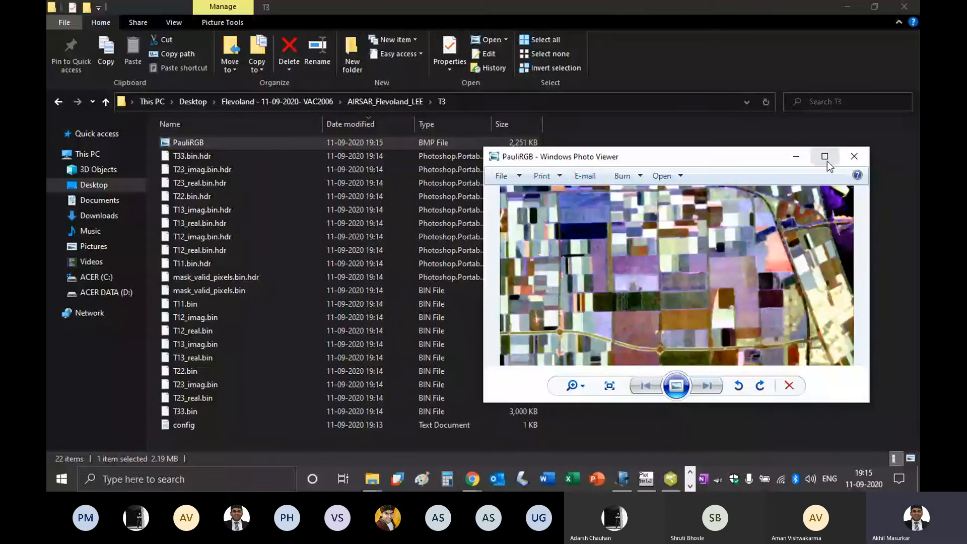
pyautogui.click(828, 161)
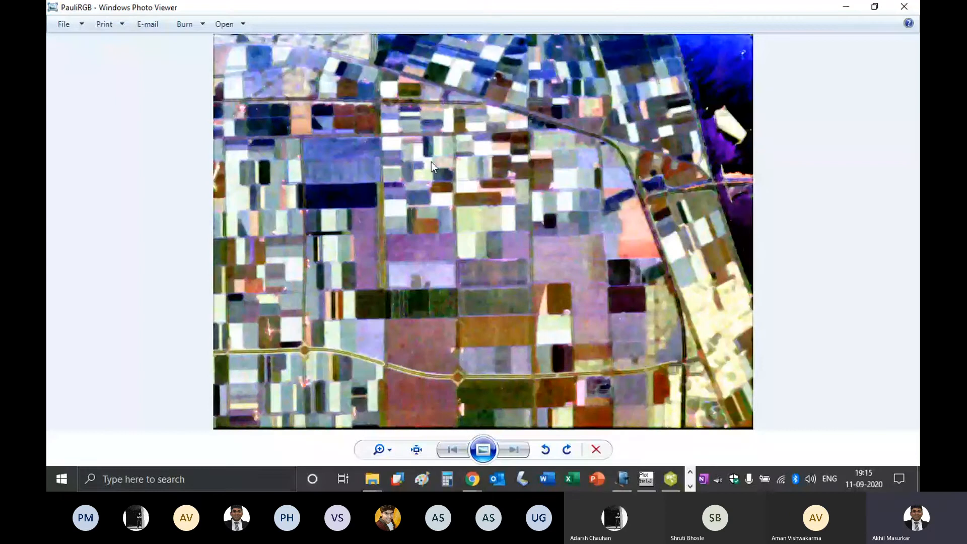
pyautogui.click(905, 7)
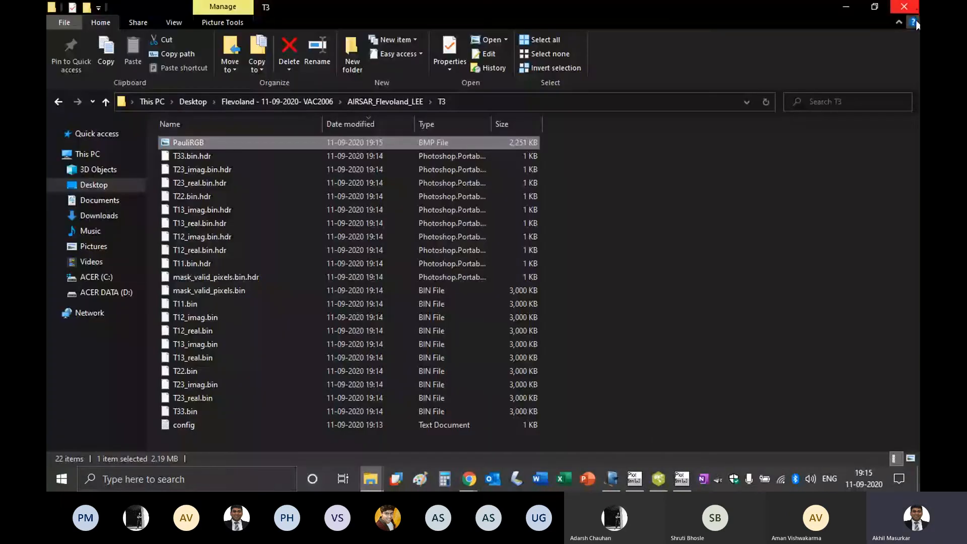
# Return to PolSARpro and exit the Display window.
pyautogui.click(658, 479)
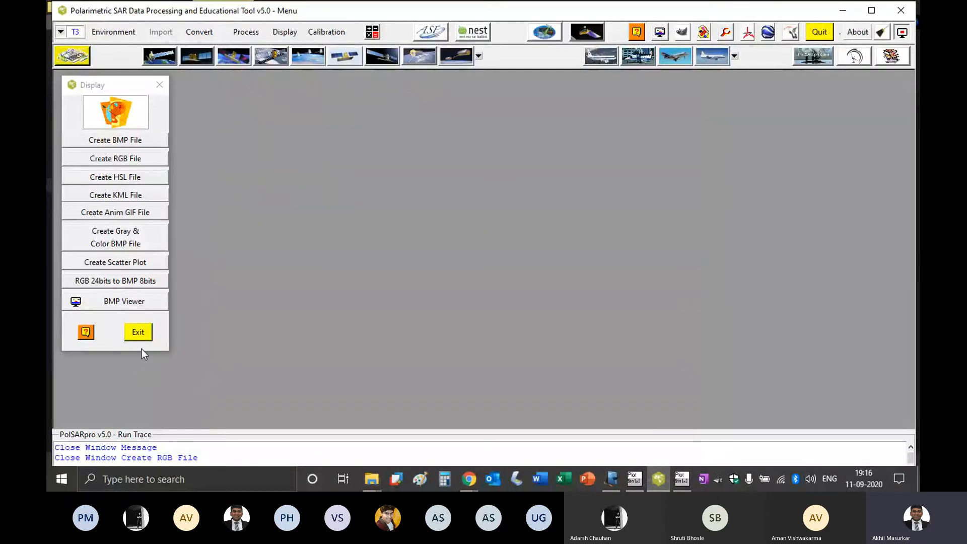
pyautogui.click(144, 335)
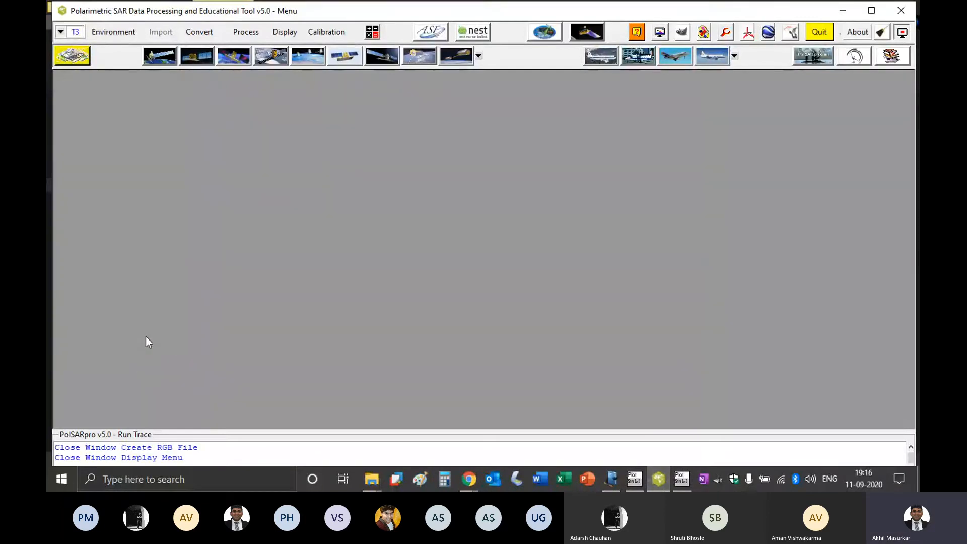
pyautogui.click(246, 31)
# Copy the svm_training_areas text file from the AIRSAR_Flevoland_SIG/T3 folder in File Explorer.
pyautogui.click(373, 476)
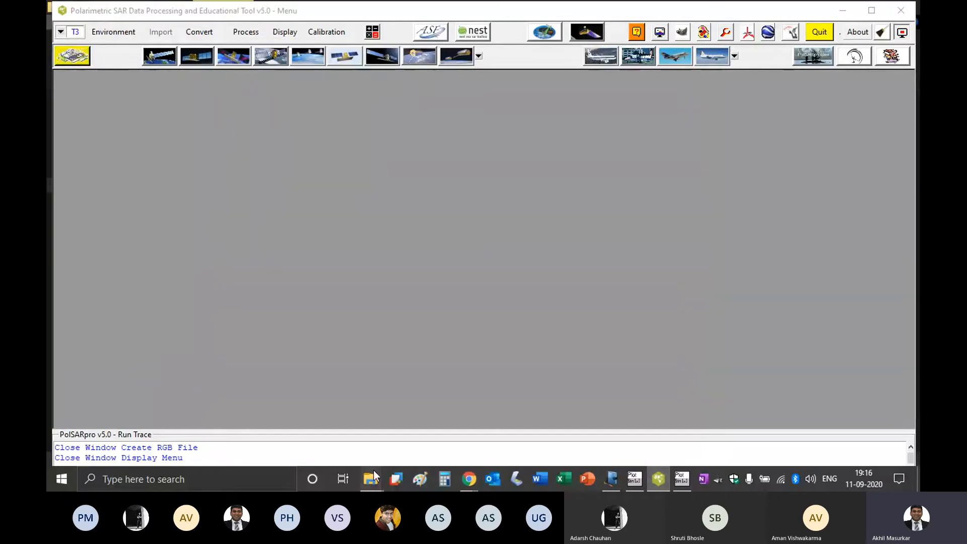
pyautogui.moveTo(440, 443)
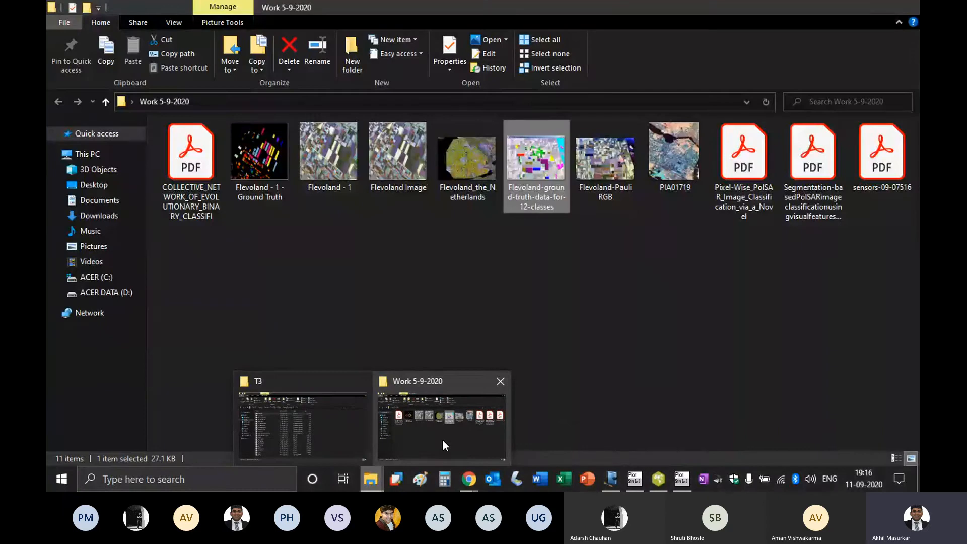
pyautogui.click(318, 424)
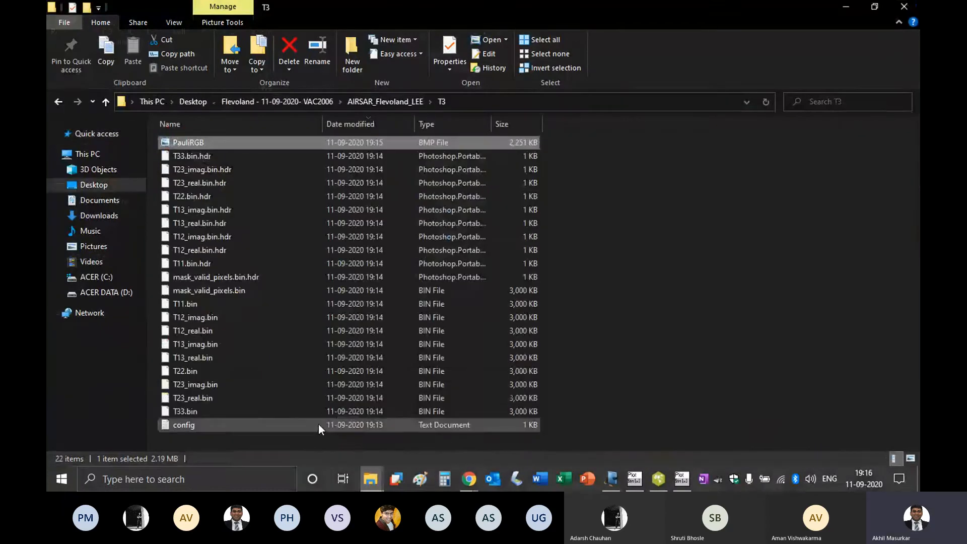
pyautogui.click(758, 261)
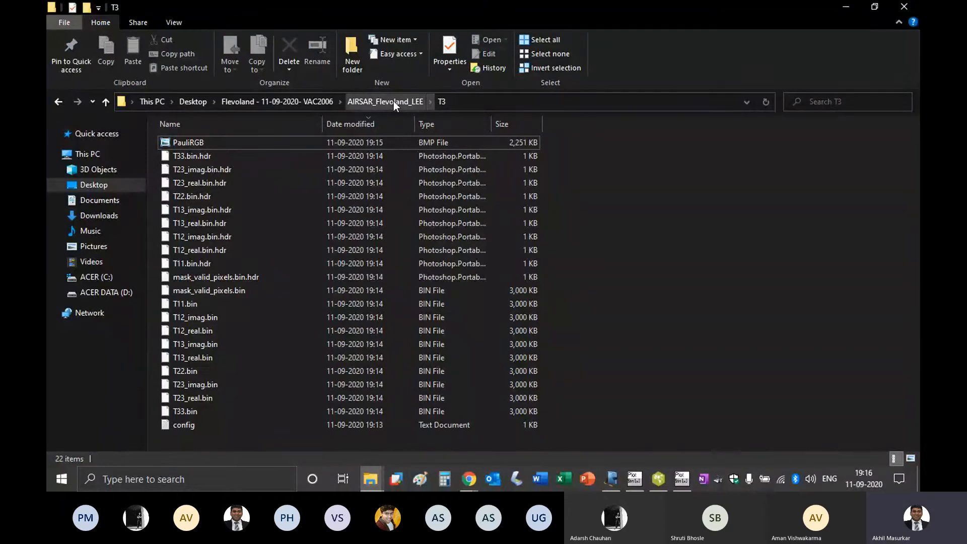
pyautogui.click(312, 103)
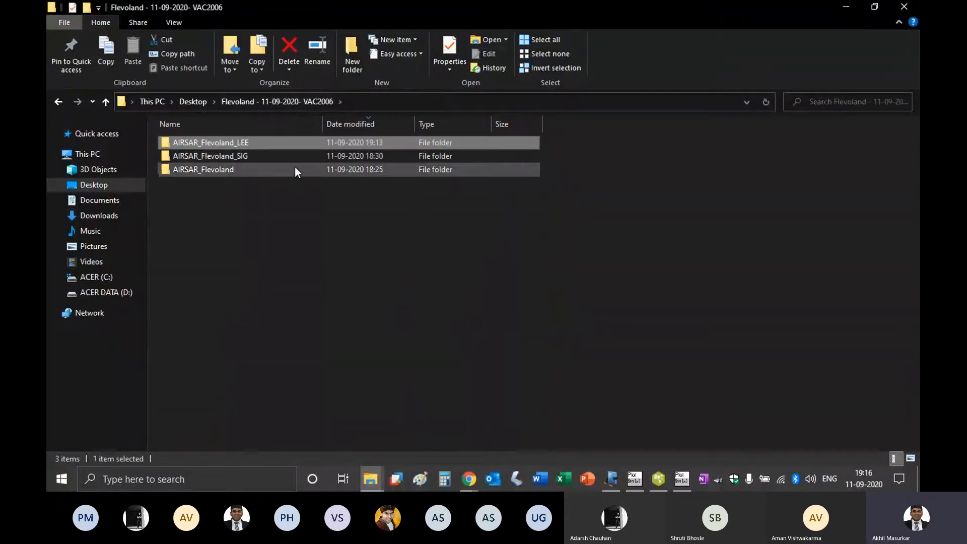
pyautogui.doubleClick(286, 157)
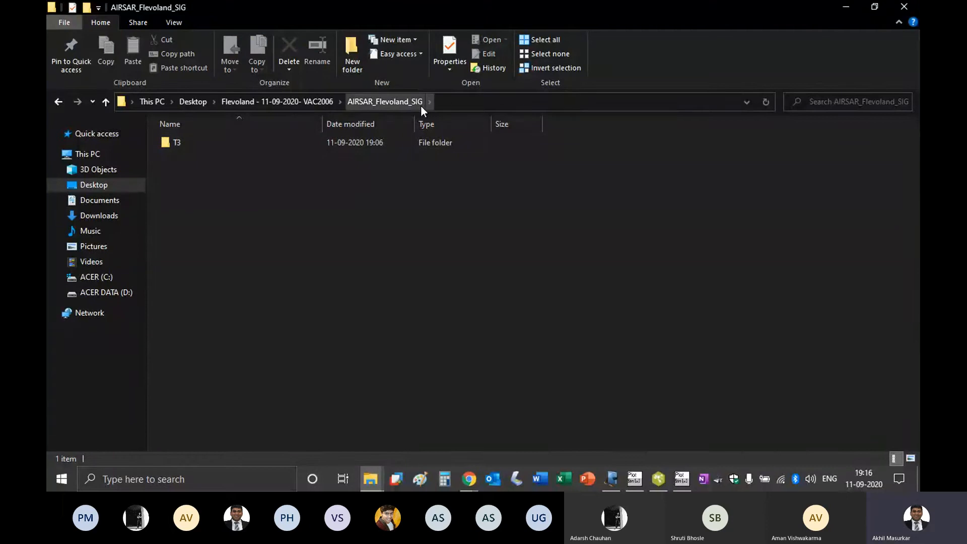
pyautogui.doubleClick(252, 139)
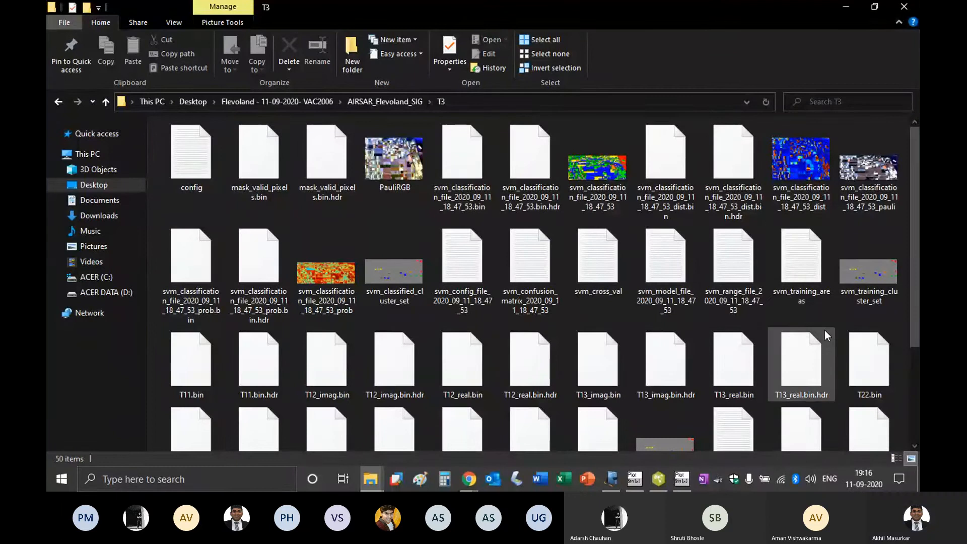
pyautogui.click(805, 260)
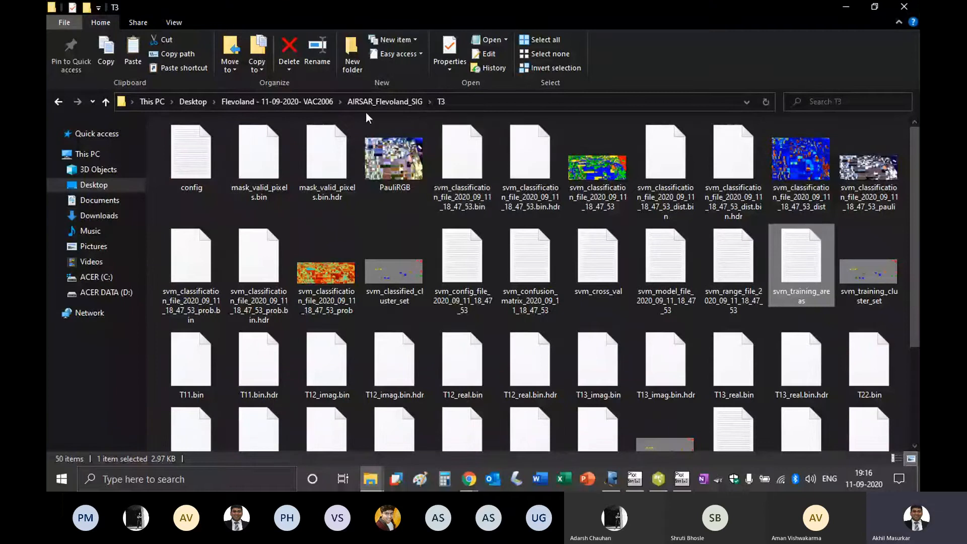
# Paste svm_training_areas into AIRSAR_Flevoland_LEE/T3, re-sort the files by modification date, and switch back to PolSARpro.
pyautogui.click(295, 101)
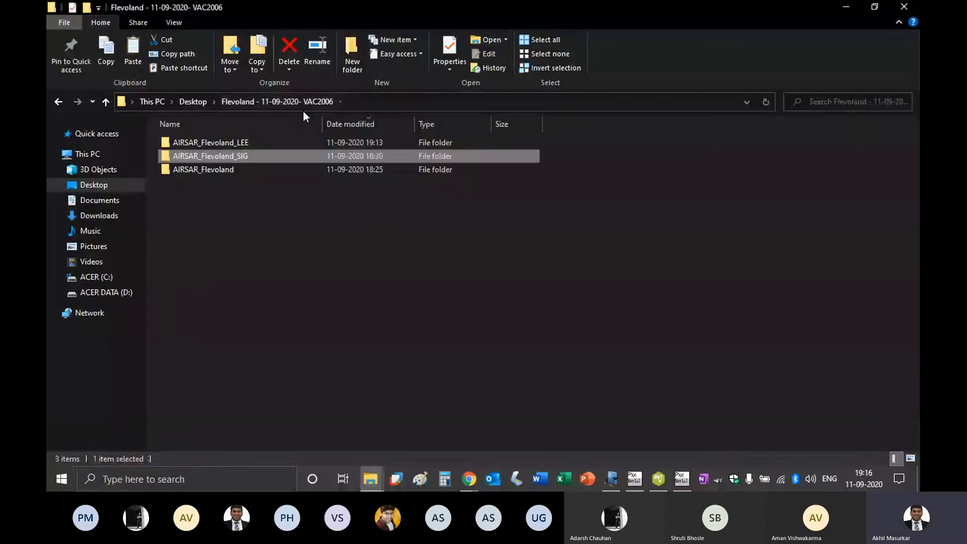
pyautogui.doubleClick(246, 143)
pyautogui.doubleClick(246, 145)
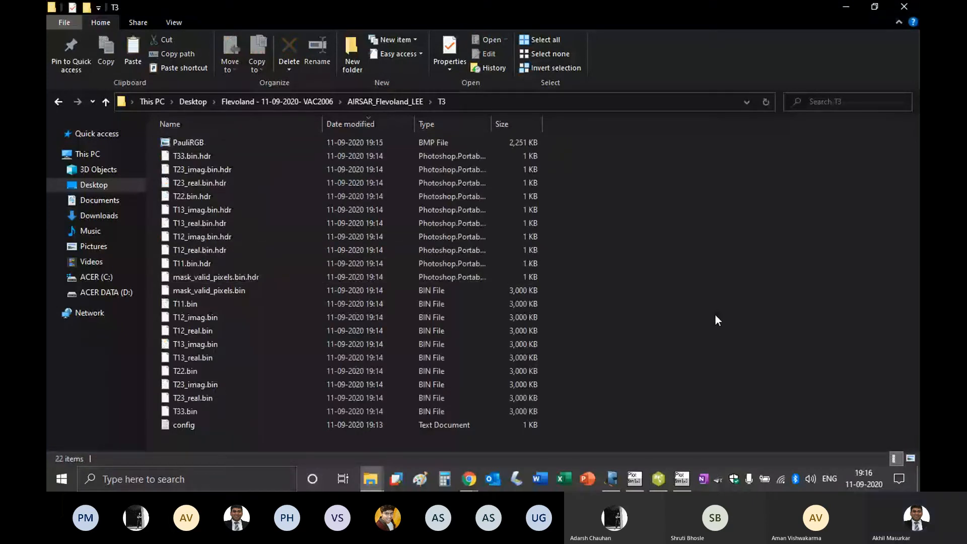
pyautogui.hotkey('ctrl', 'v')
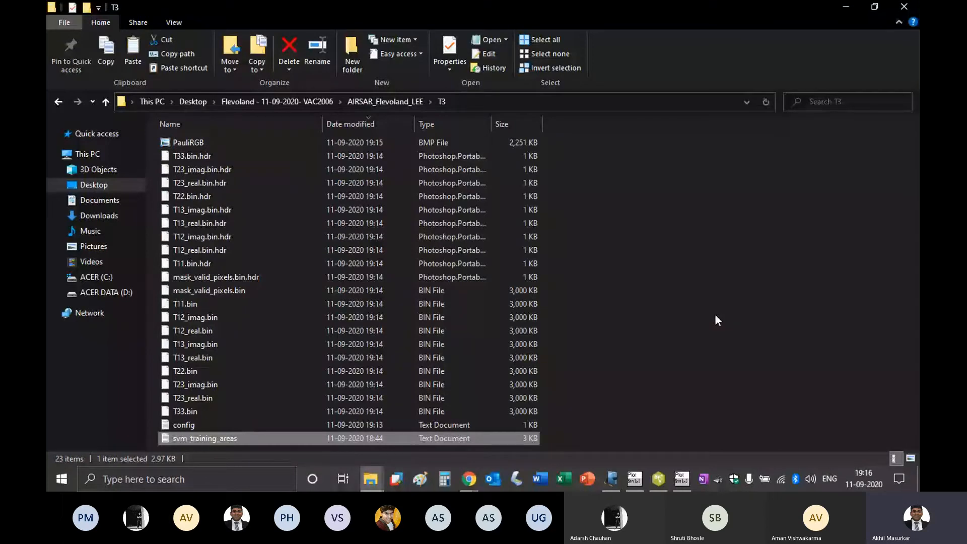
pyautogui.click(364, 124)
pyautogui.click(364, 124)
pyautogui.hotkey('alt', 'Tab')
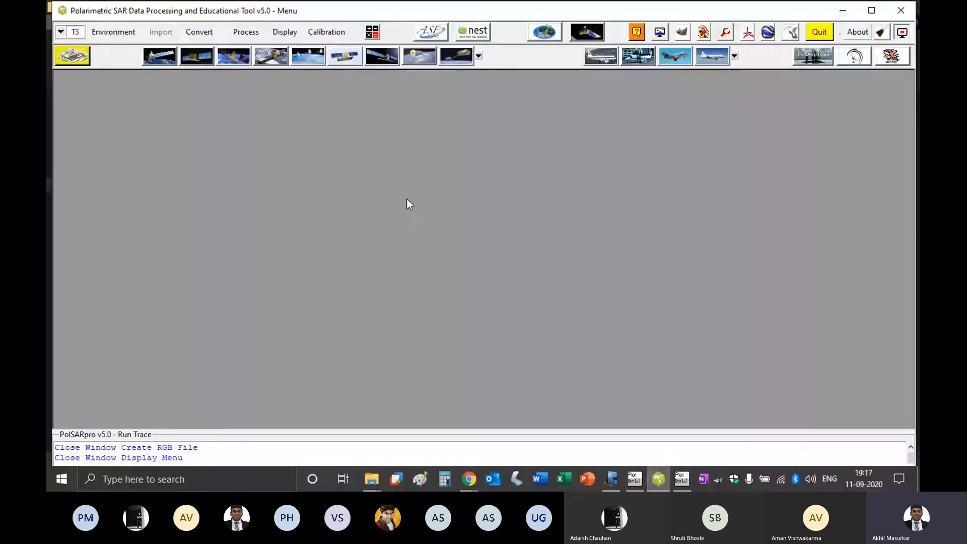
# Open SVM Supervised Classification for the AIRSAR_Flevoland_LEE T3 data and enable Coded Colormap, Class Probability and Mean Hyperplane Distance outputs.
pyautogui.click(245, 32)
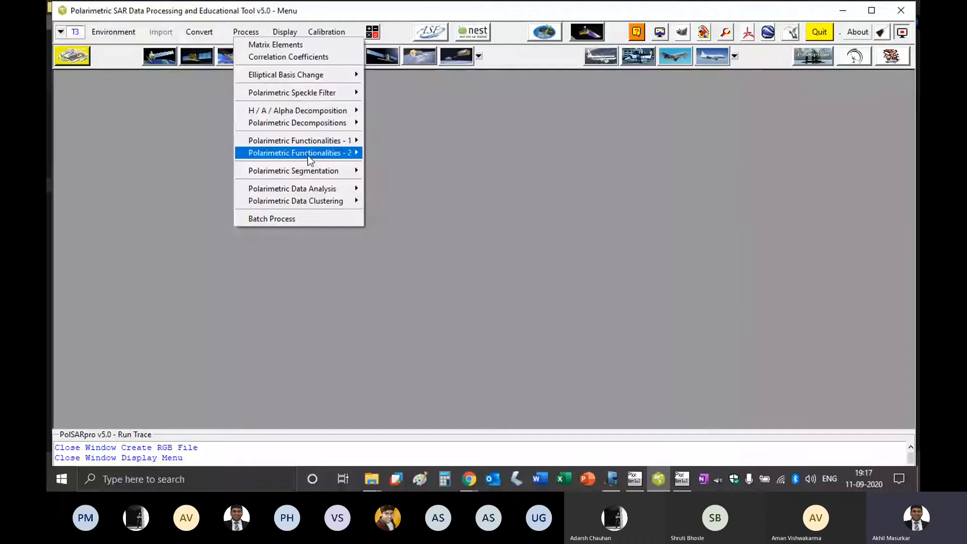
pyautogui.click(313, 171)
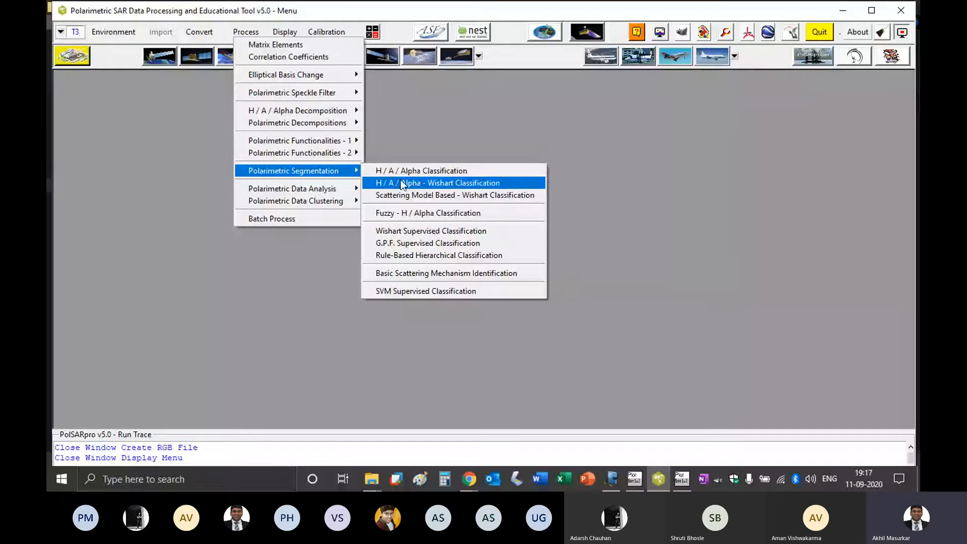
pyautogui.click(427, 291)
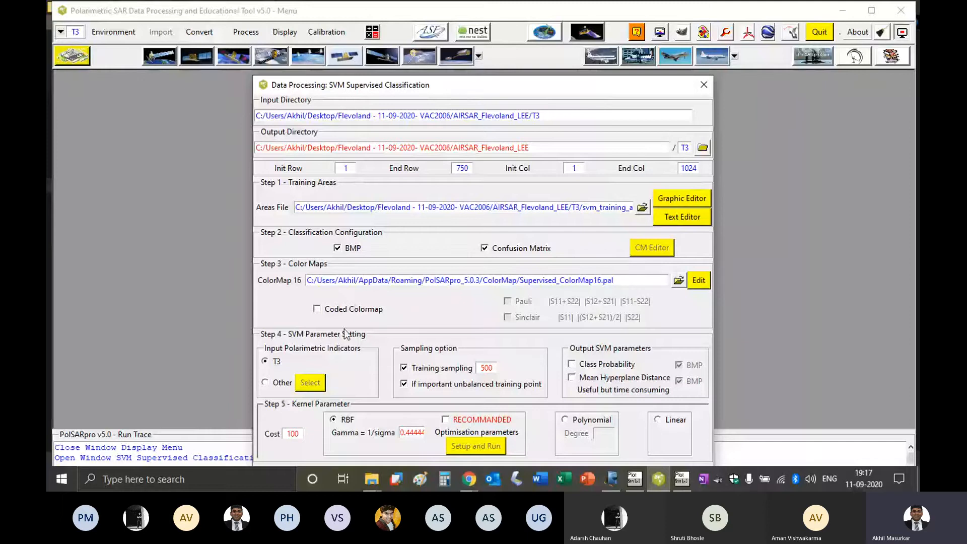
pyautogui.click(317, 310)
pyautogui.click(573, 365)
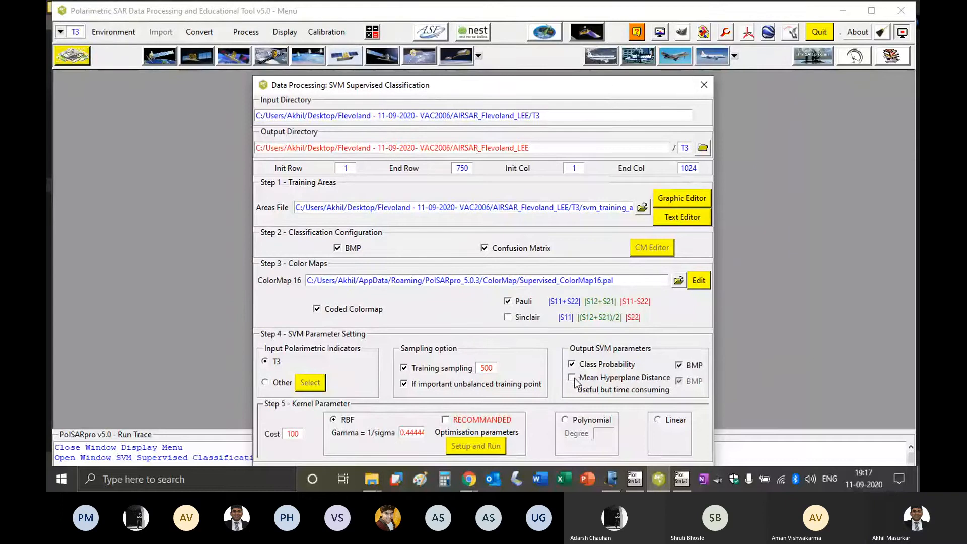
pyautogui.click(572, 378)
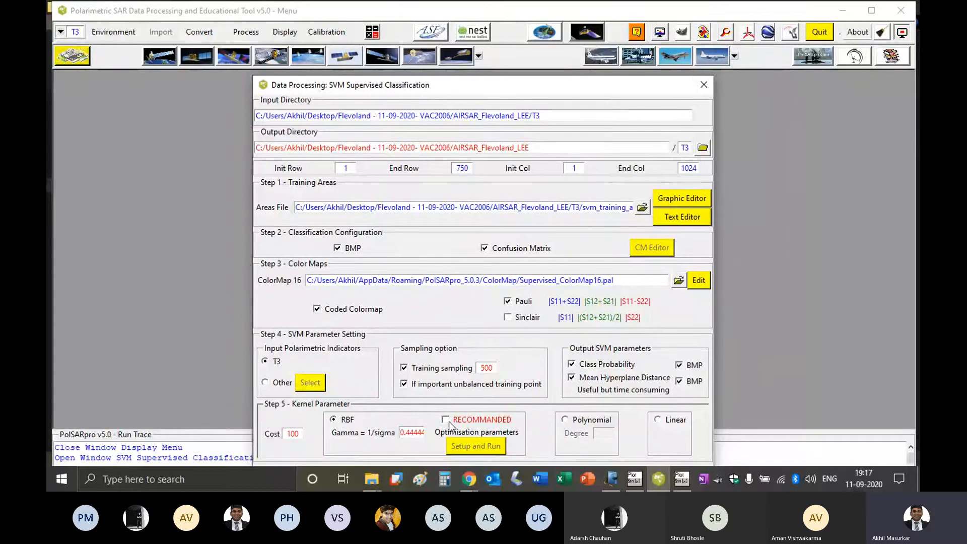
# Optimise the recommended RBF kernel parameters by cross validation, save them, and run the SVM classification with them.
pyautogui.moveTo(557, 83); pyautogui.dragTo(550, 26)
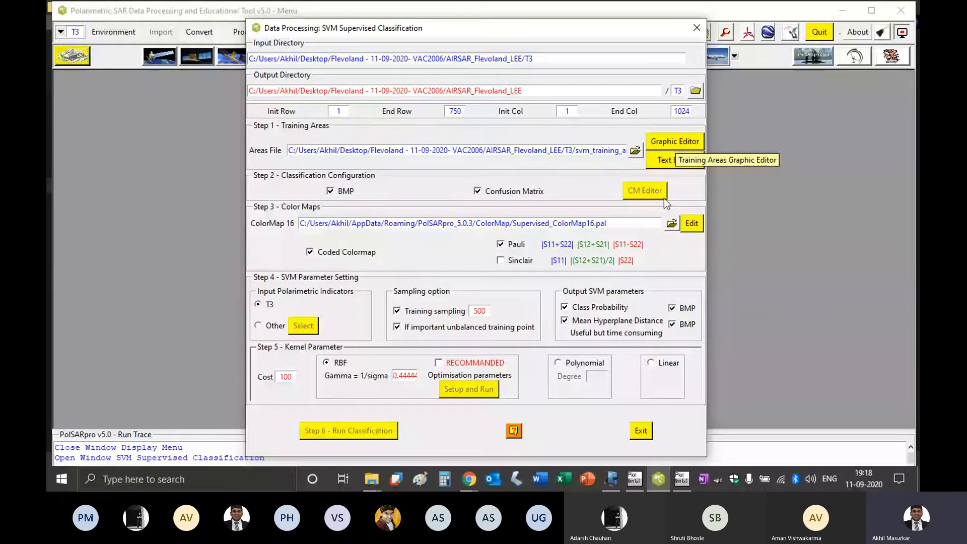
pyautogui.click(439, 364)
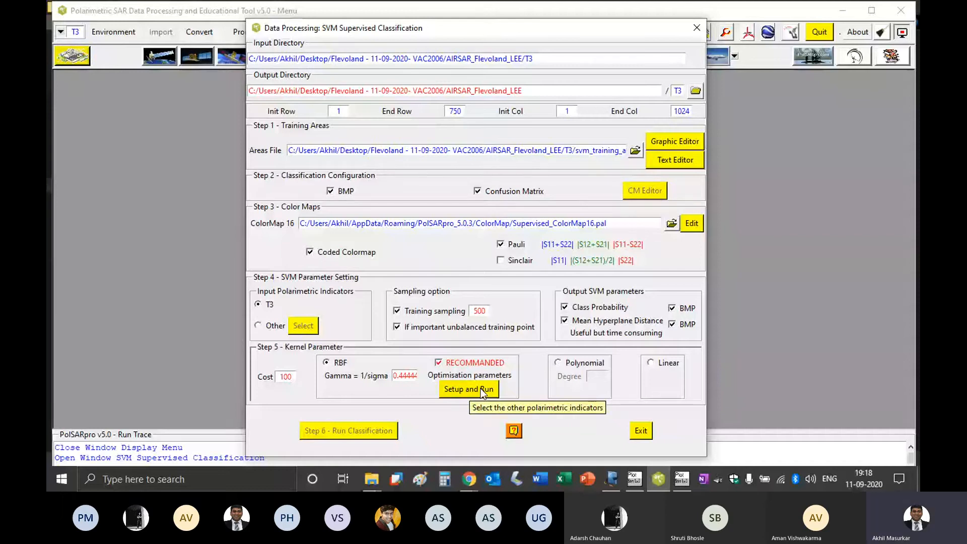
pyautogui.click(472, 392)
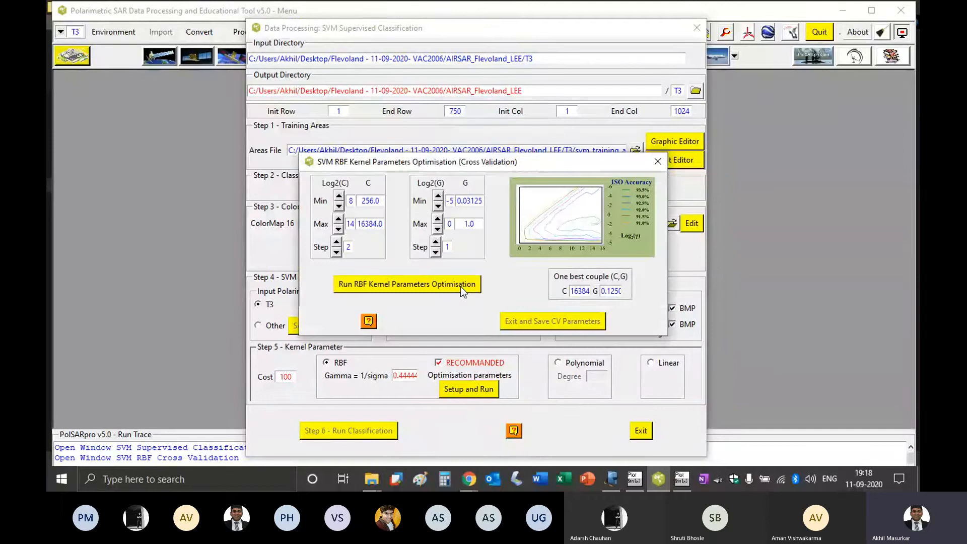
pyautogui.click(461, 286)
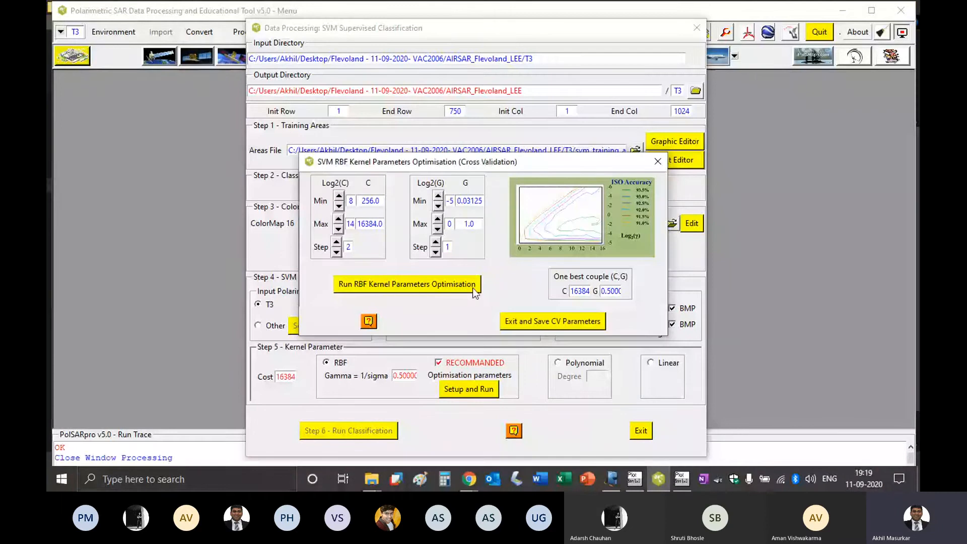
pyautogui.click(569, 322)
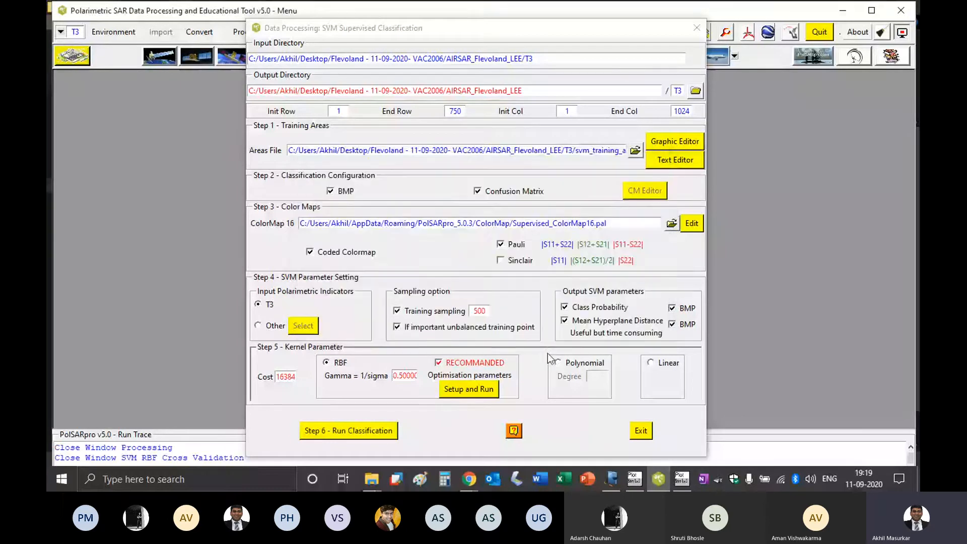
pyautogui.click(379, 434)
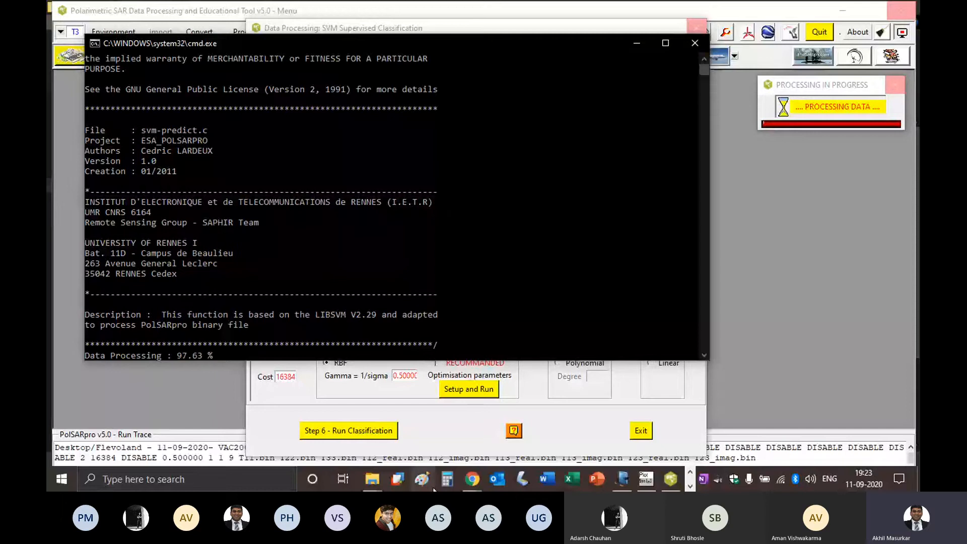
# Switch to File Explorer and show the AIRSAR_Flevoland_LEE/T3 folder contents as large icons.
pyautogui.click(373, 484)
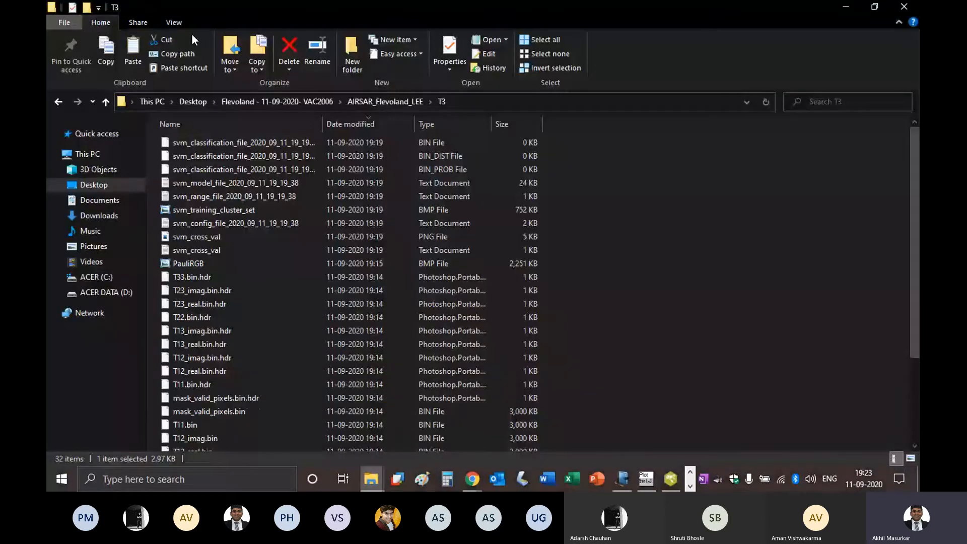
pyautogui.click(168, 18)
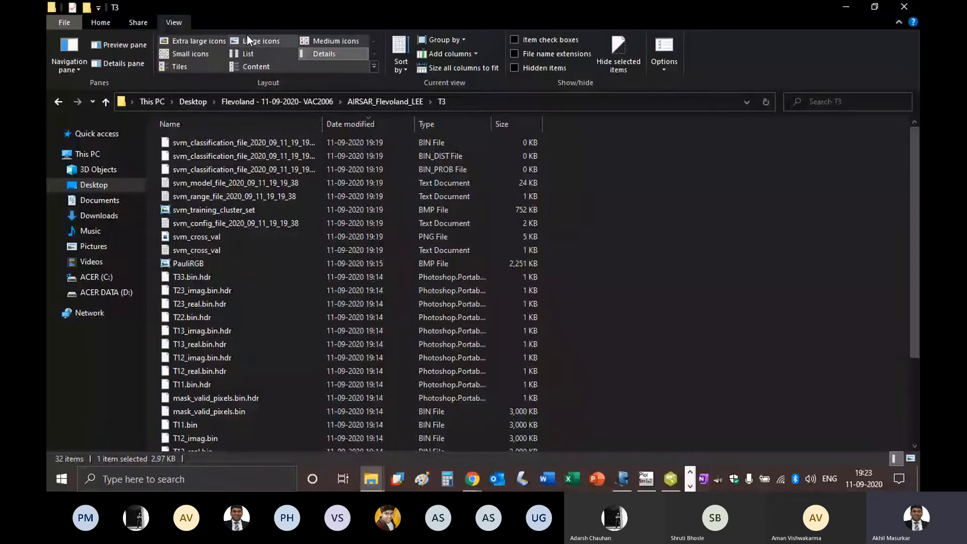
pyautogui.click(247, 36)
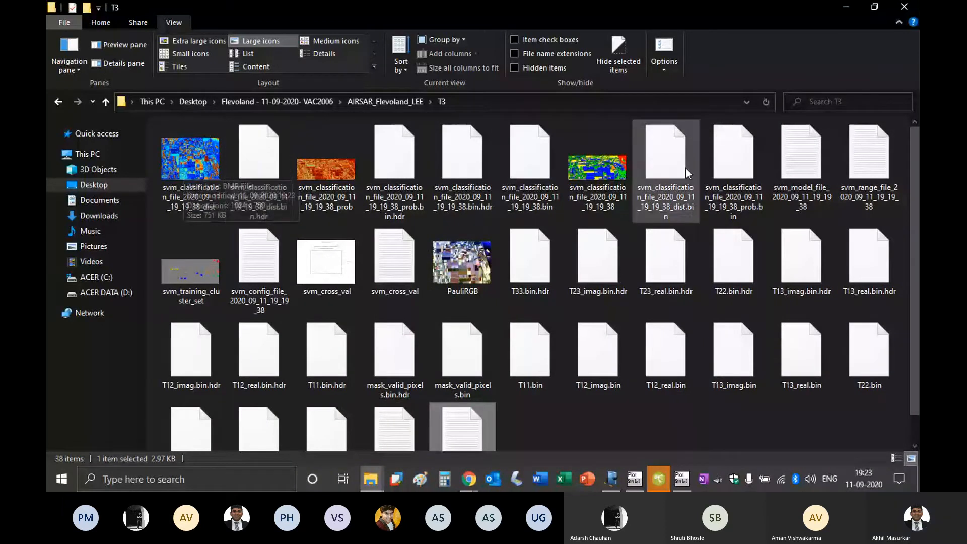
# Examine the svm_classification_file_2020_09_11_19_19_38 classification image at full window size and close the viewer.
pyautogui.click(589, 167)
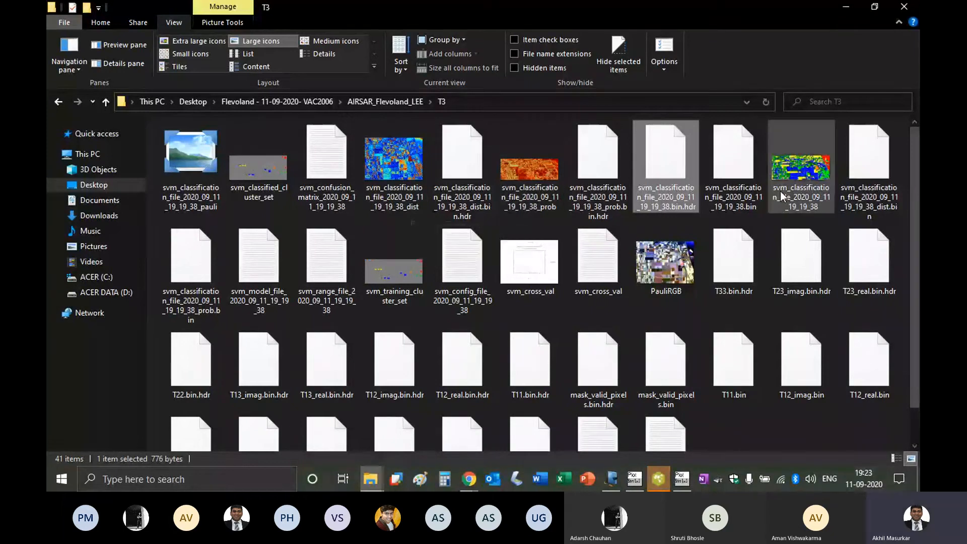
pyautogui.click(813, 168)
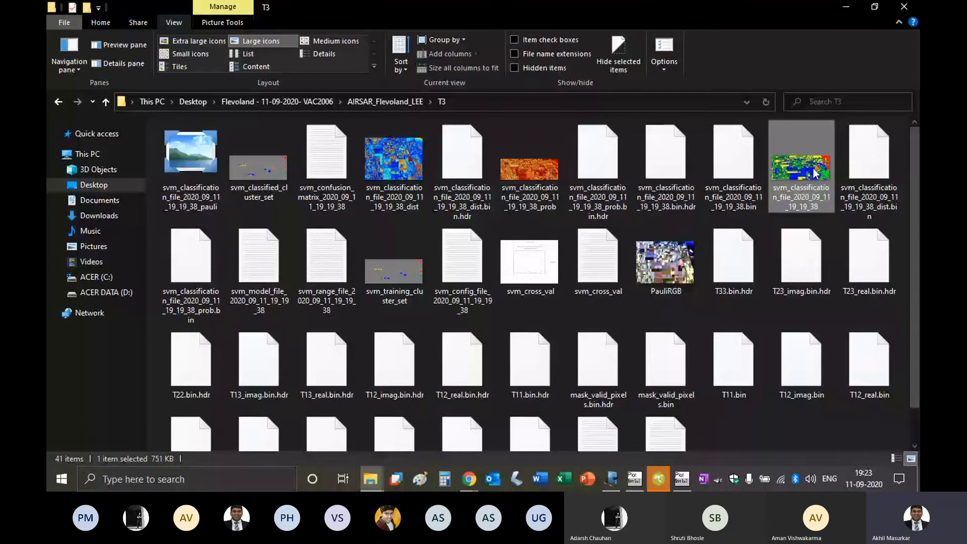
pyautogui.doubleClick(814, 168)
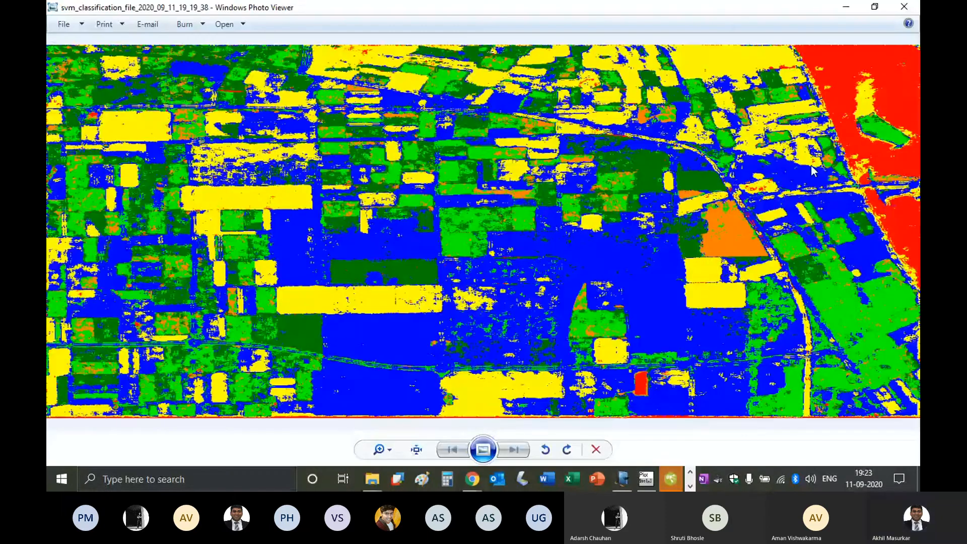
pyautogui.click(904, 6)
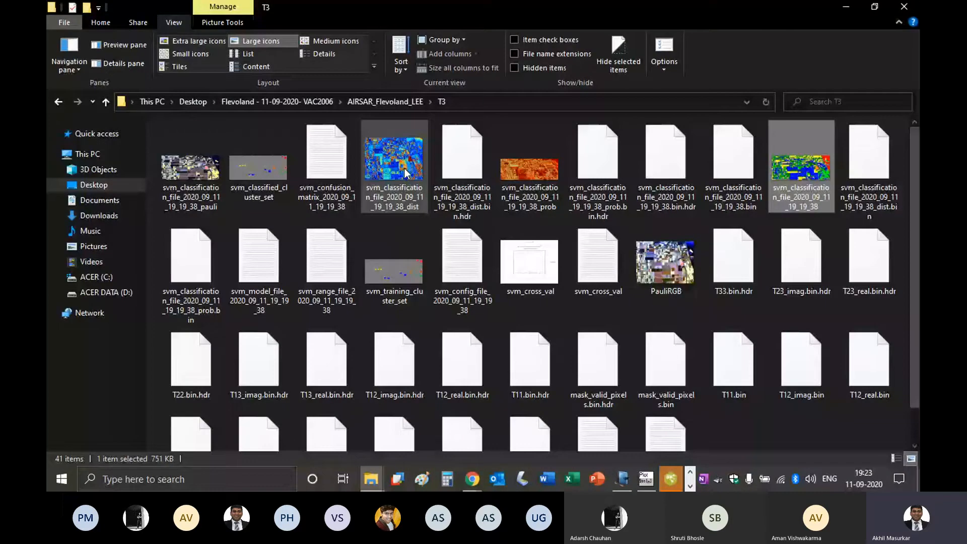
pyautogui.click(406, 173)
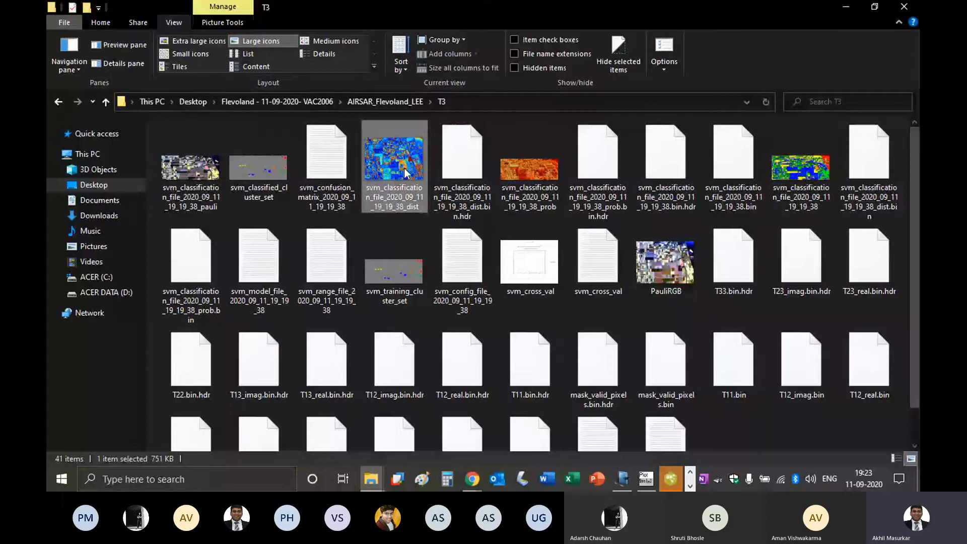
pyautogui.doubleClick(808, 182)
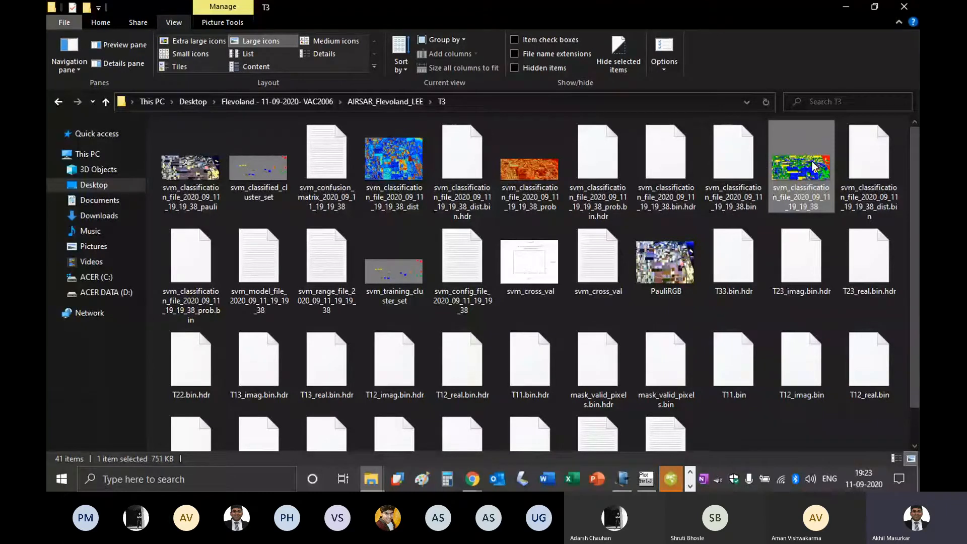
pyautogui.doubleClick(812, 163)
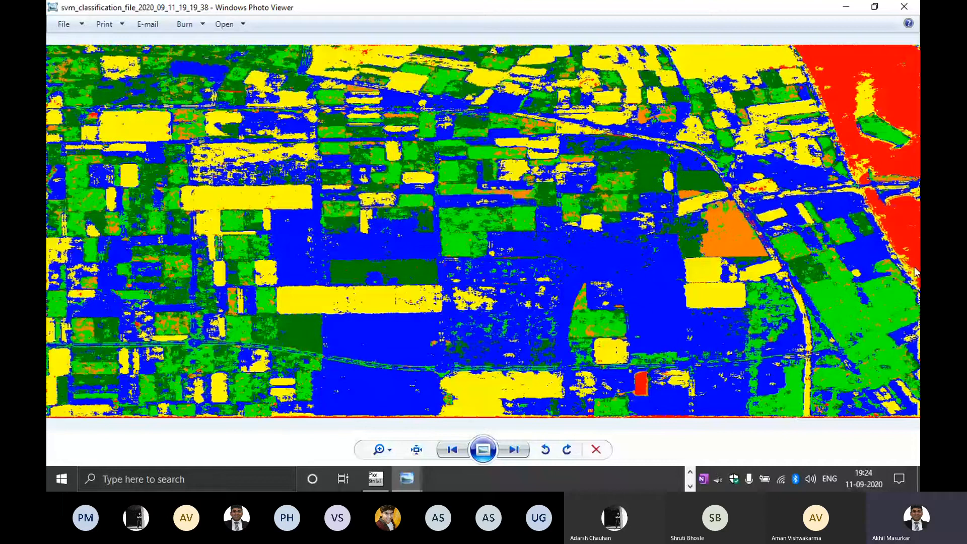
pyautogui.click(913, 11)
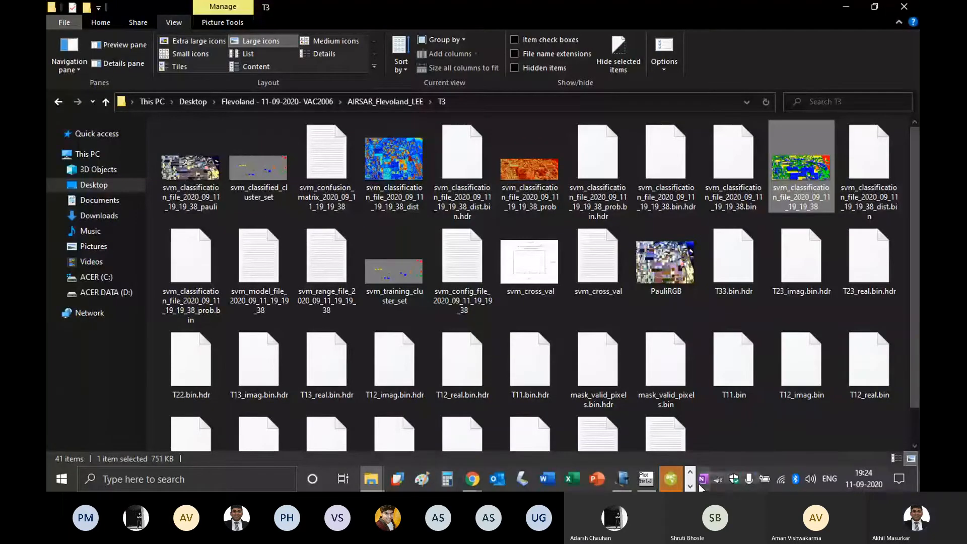
# Switch back to PolSARpro and exit the SVM Supervised Classification window.
pyautogui.click(671, 479)
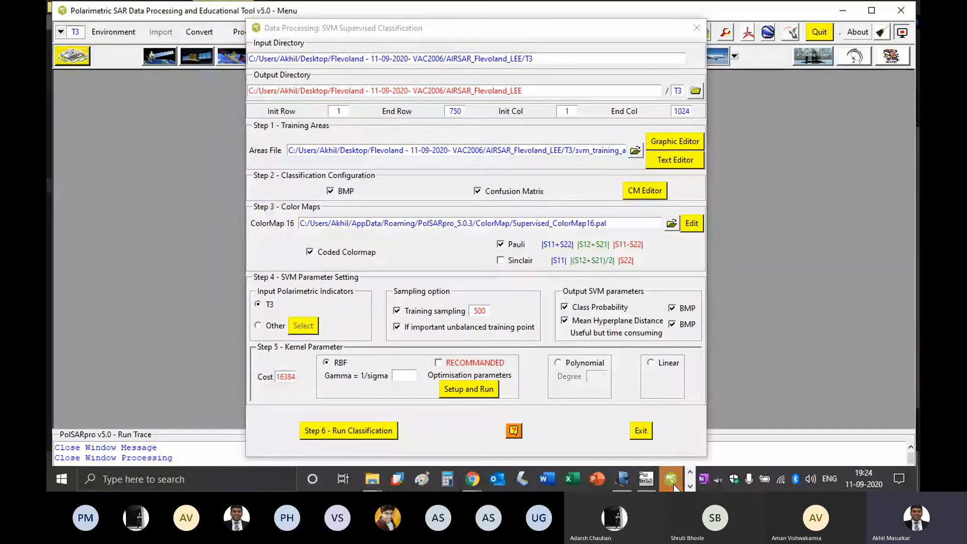
pyautogui.click(645, 432)
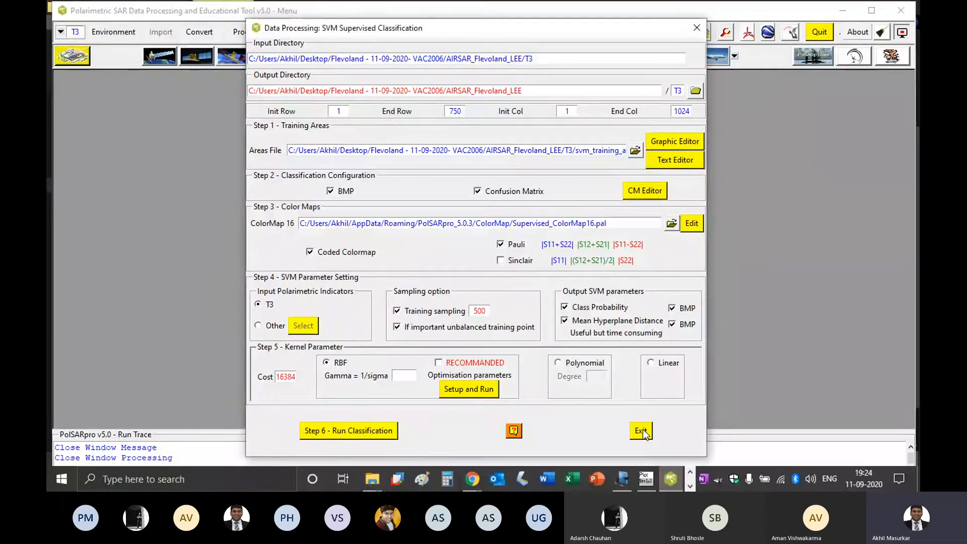
pyautogui.click(644, 433)
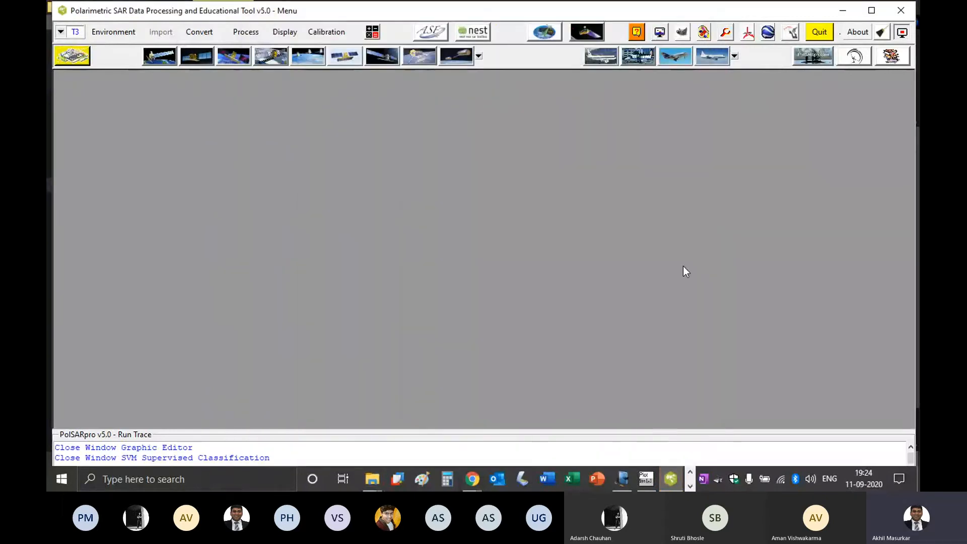
# Open the list of polarimetric processing functions for the AIRSAR_Flevoland_LEE T3 data.
pyautogui.click(248, 34)
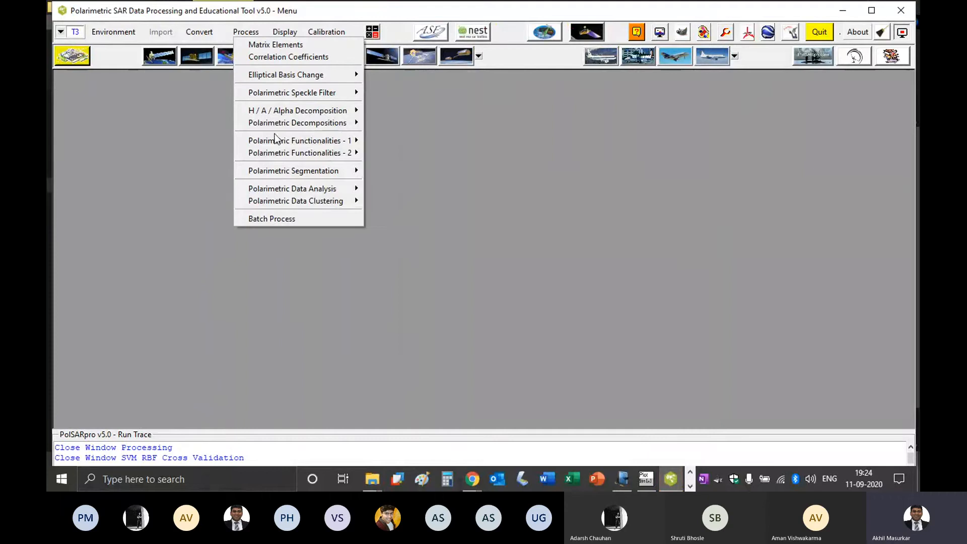
# Open Wishart Supervised Classification for the T3 data and enable the coded colormap with the Pauli option.
pyautogui.moveTo(296, 174)
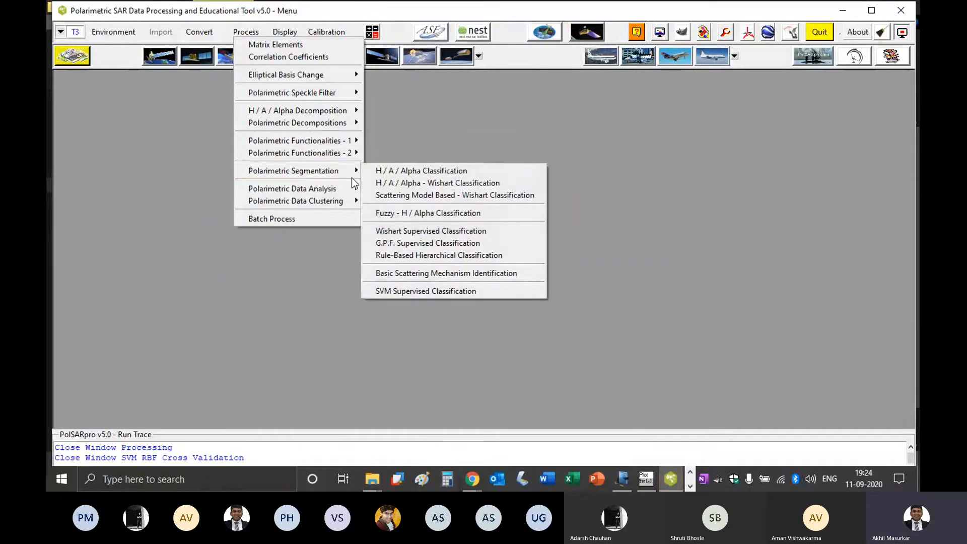
pyautogui.click(479, 232)
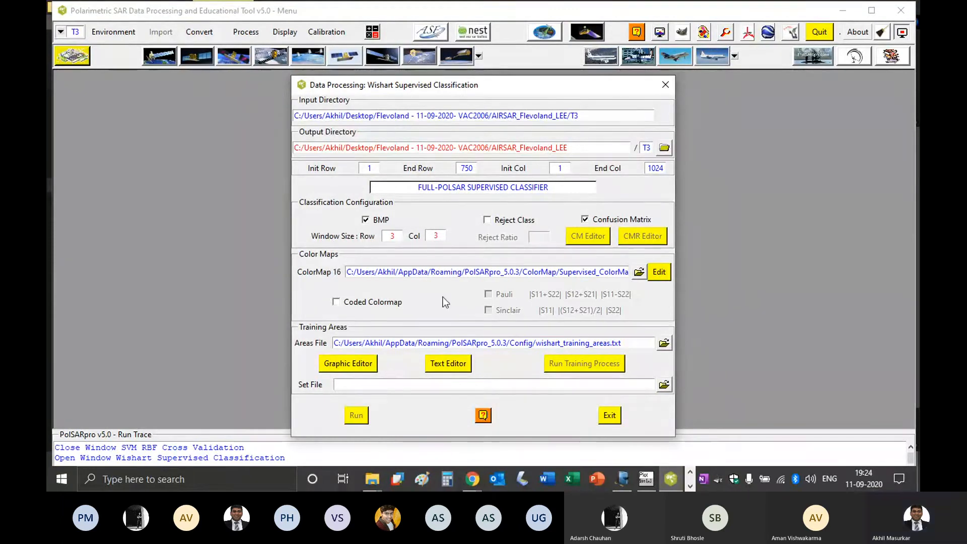
pyautogui.click(355, 304)
pyautogui.click(489, 295)
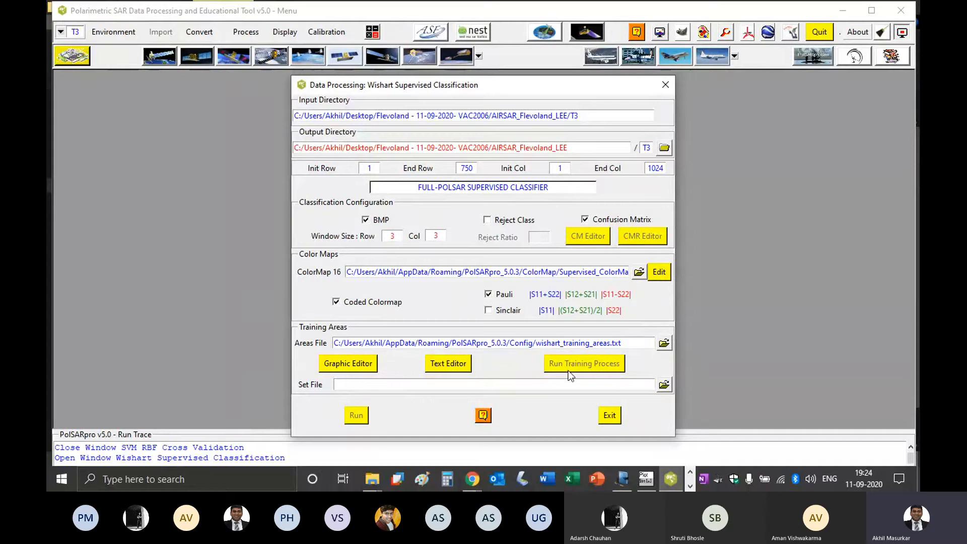
# Start the graphic editor for the training areas and load PauliRGB.bmp from the T3 folder as its background image.
pyautogui.click(361, 367)
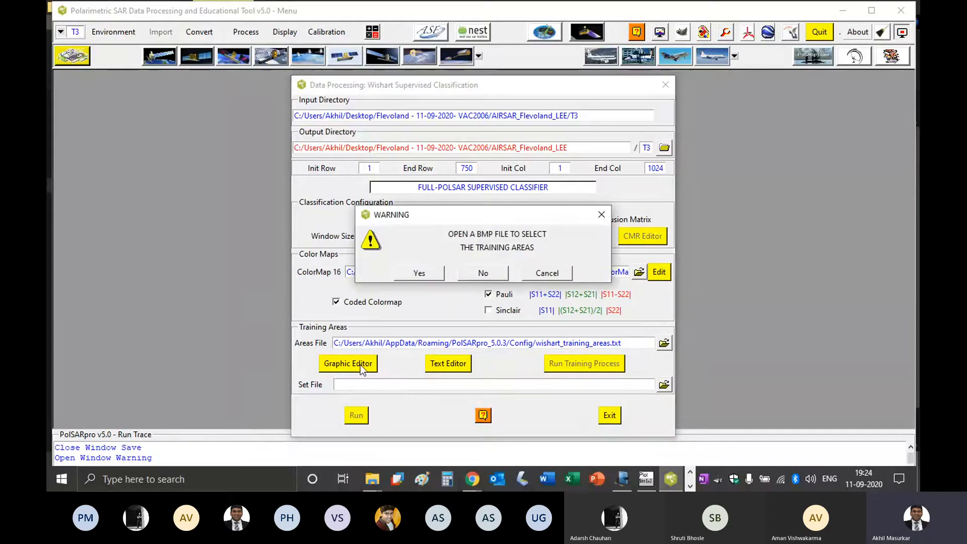
pyautogui.click(419, 273)
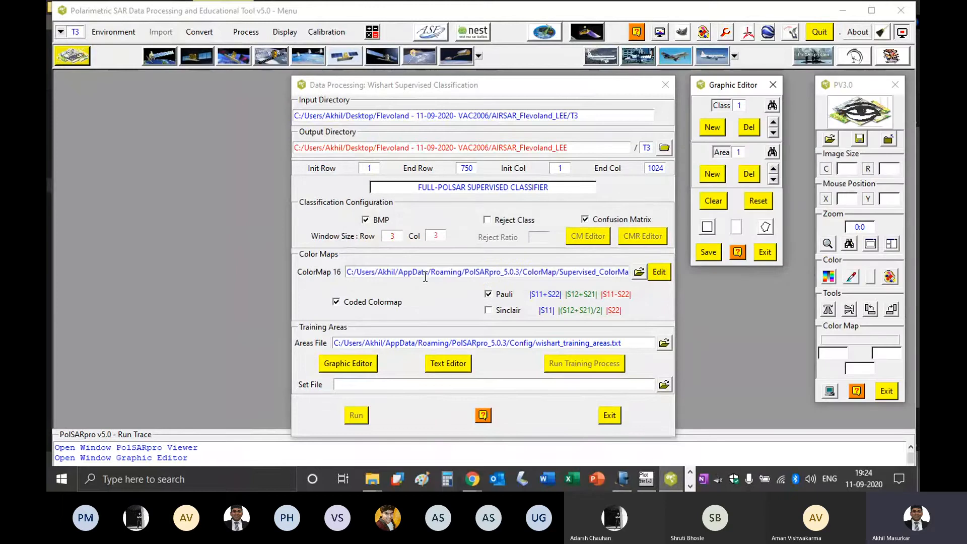
pyautogui.click(831, 140)
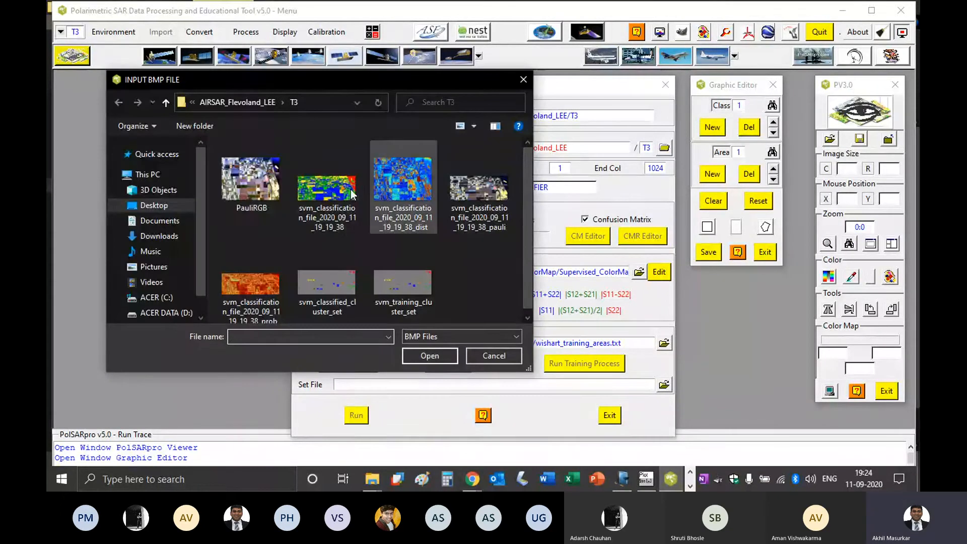
pyautogui.click(242, 189)
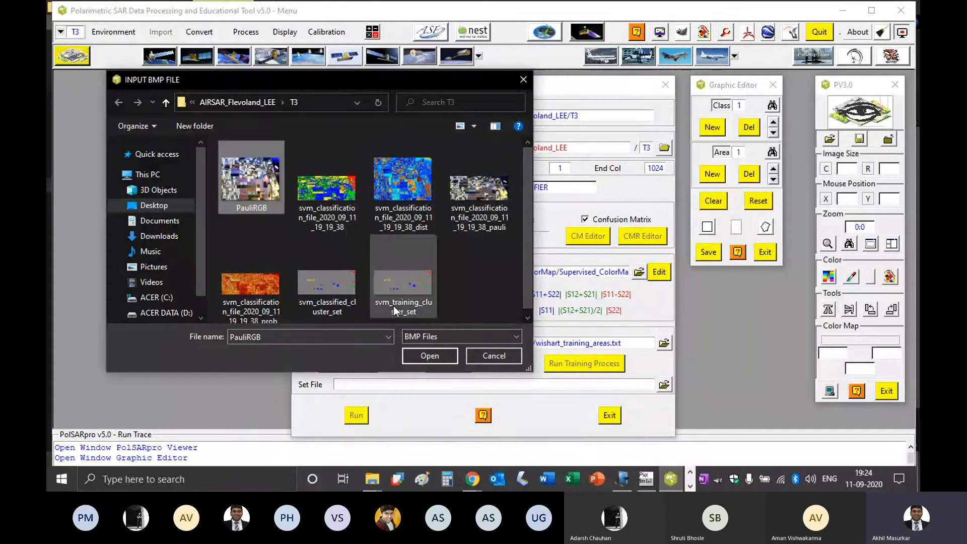
pyautogui.click(444, 361)
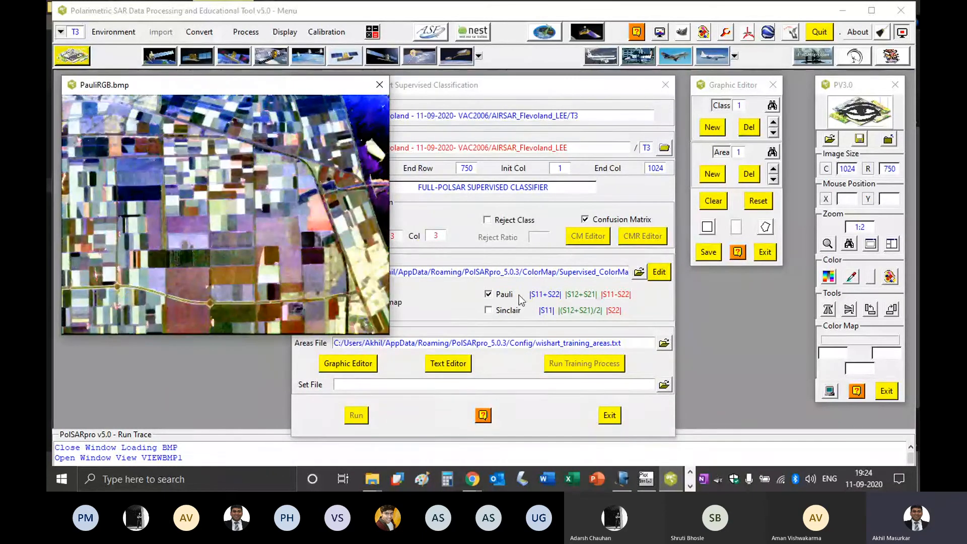
# Choose the rectangular area shape and save the training areas file without drawing any area.
pyautogui.click(707, 227)
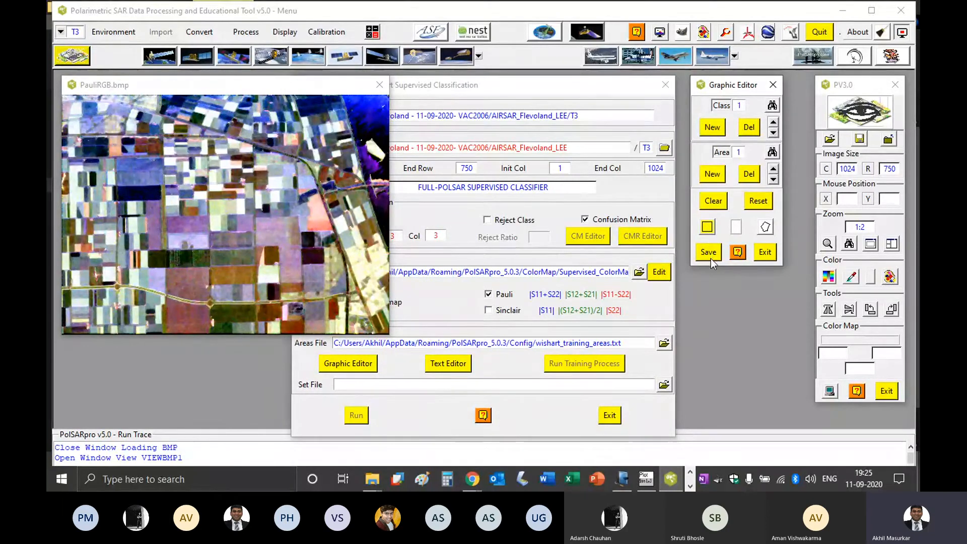
pyautogui.click(709, 253)
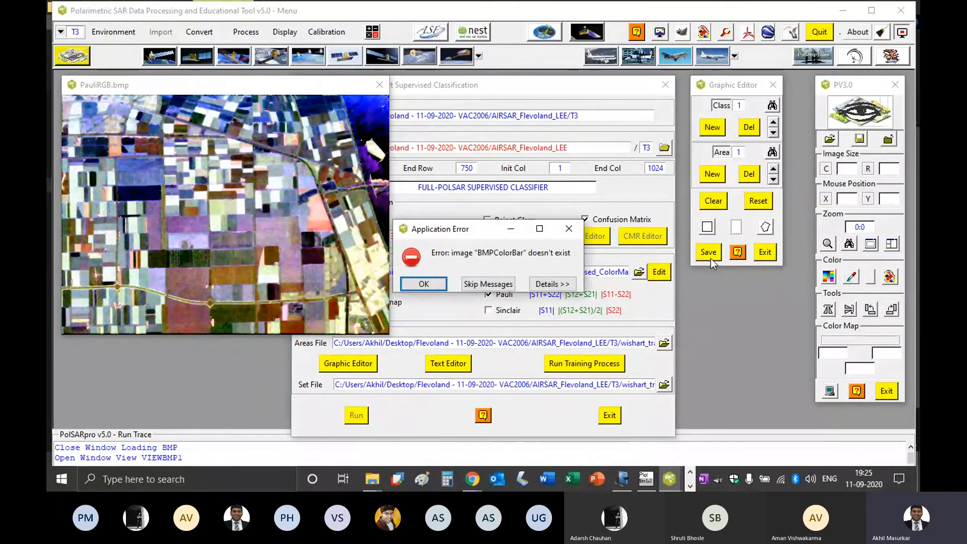
pyautogui.click(436, 285)
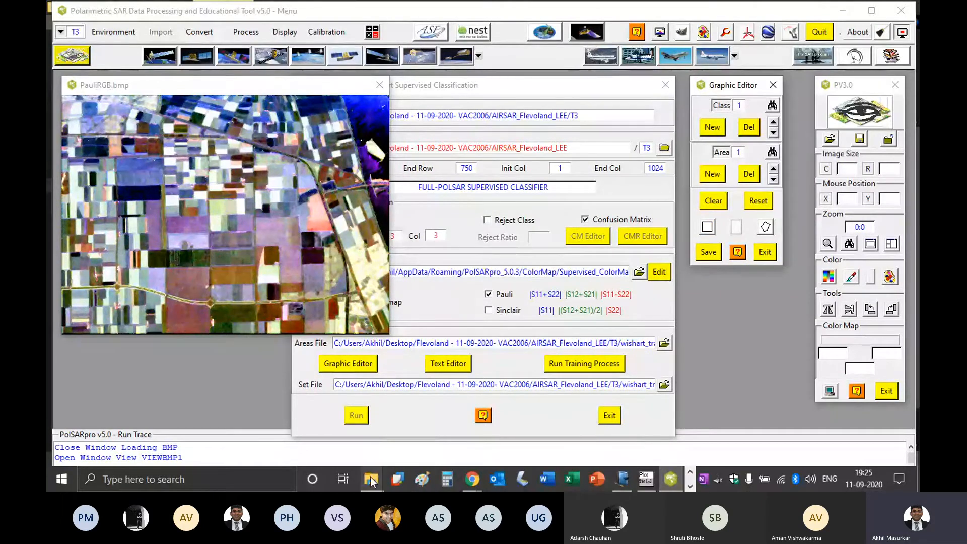
# Switch to the T3 folder in File Explorer and copy the entire contents of the svm_training_areas text file.
pyautogui.moveTo(371, 477)
pyautogui.click(347, 398)
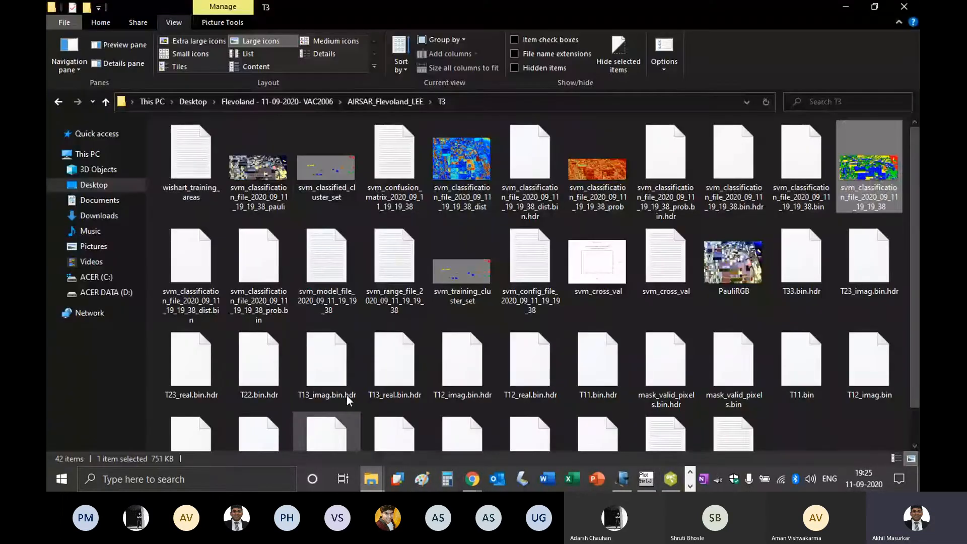
pyautogui.click(199, 162)
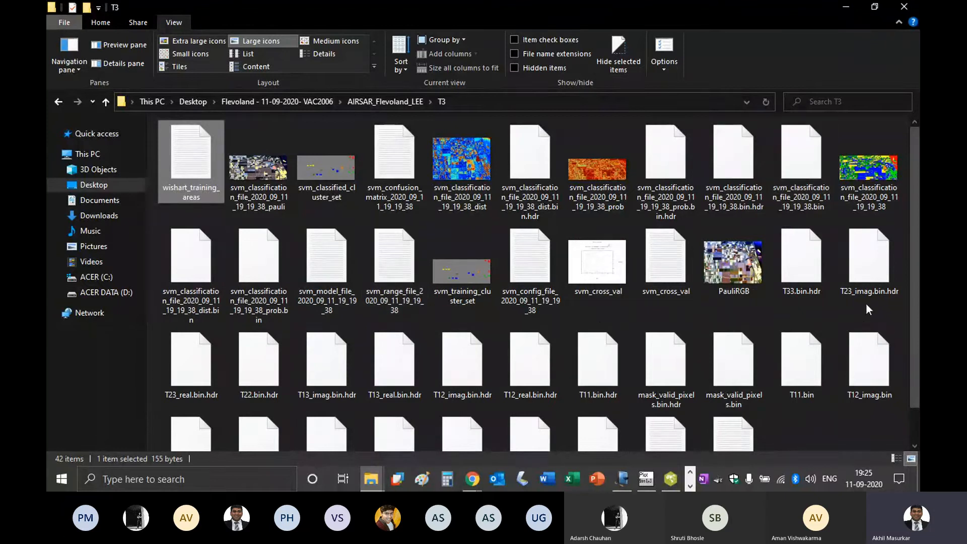
pyautogui.scroll(-2, 557, 344)
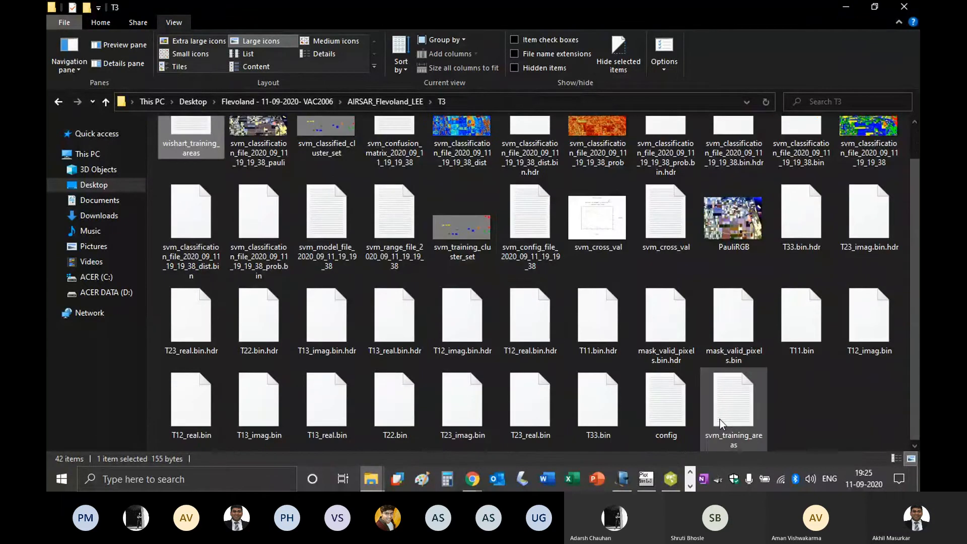
pyautogui.doubleClick(737, 411)
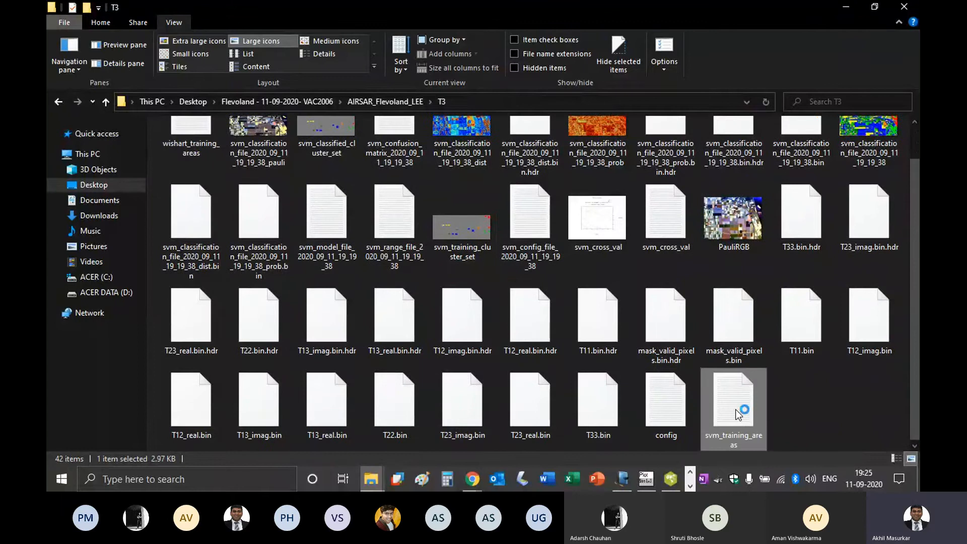
pyautogui.click(367, 277)
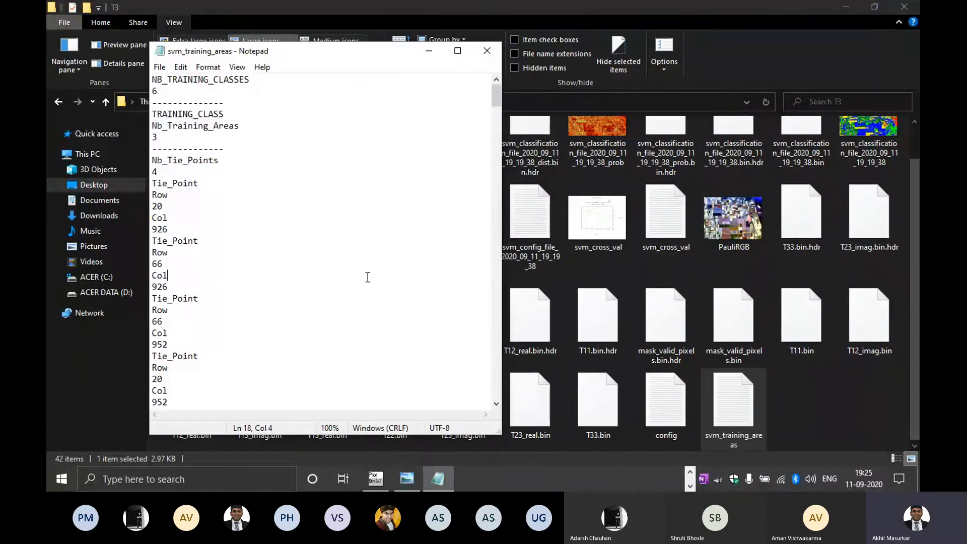
pyautogui.hotkey('ctrl', 'a')
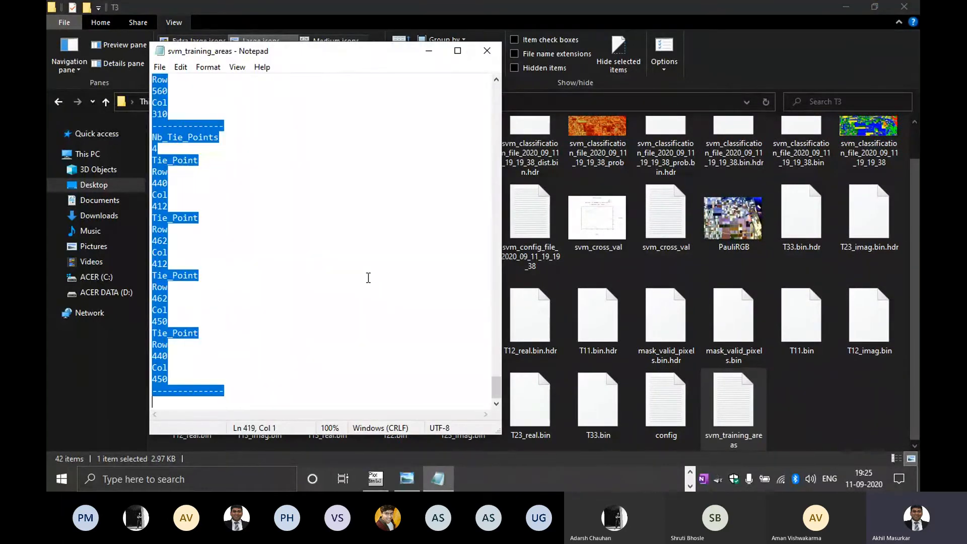
pyautogui.click(495, 50)
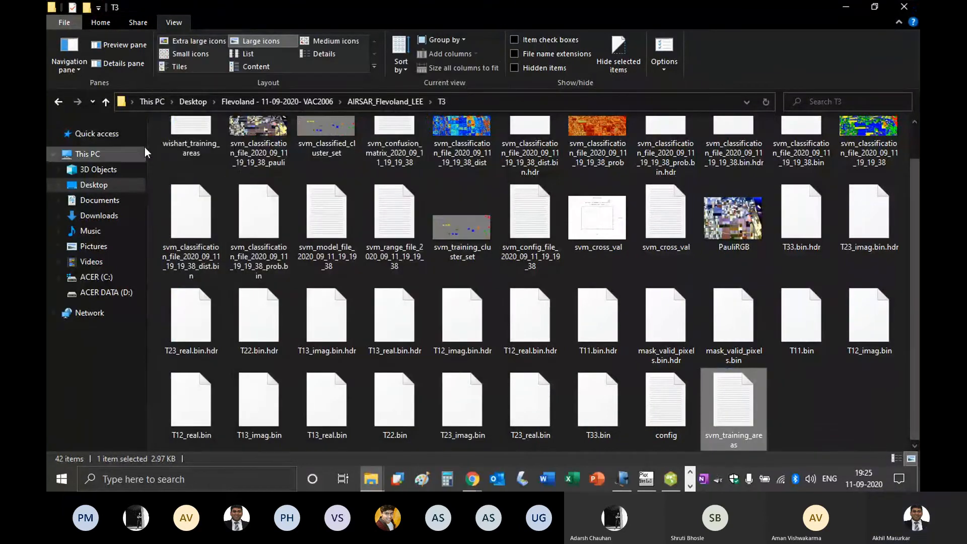
# Replace the whole content of wishart_training_areas with the copied SVM training areas, then save and close the file.
pyautogui.doubleClick(189, 138)
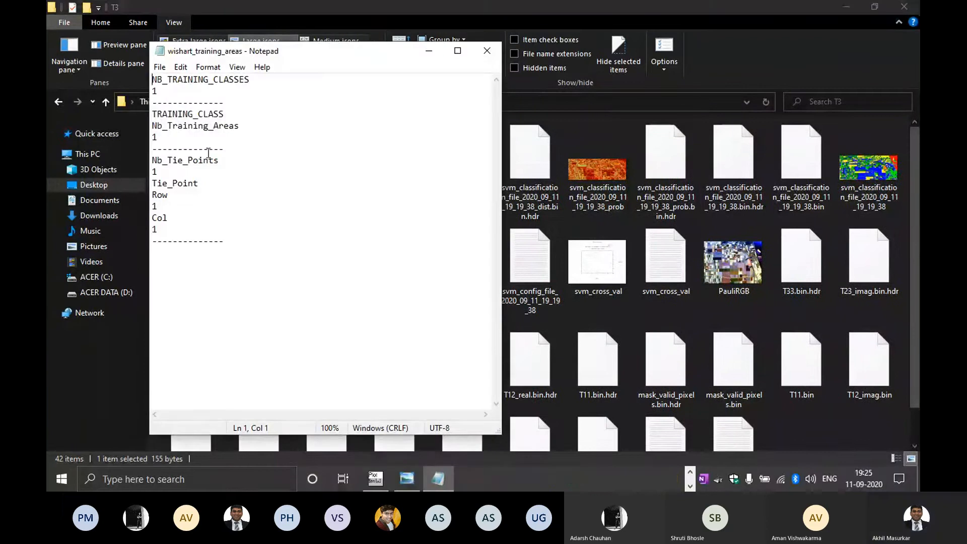
pyautogui.hotkey('ctrl', 'a')
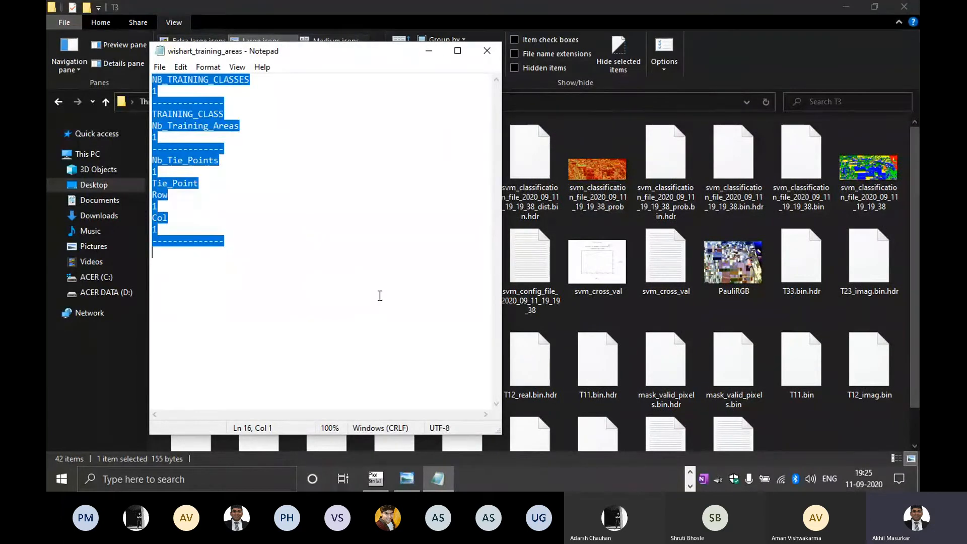
pyautogui.hotkey('ctrl', 'v')
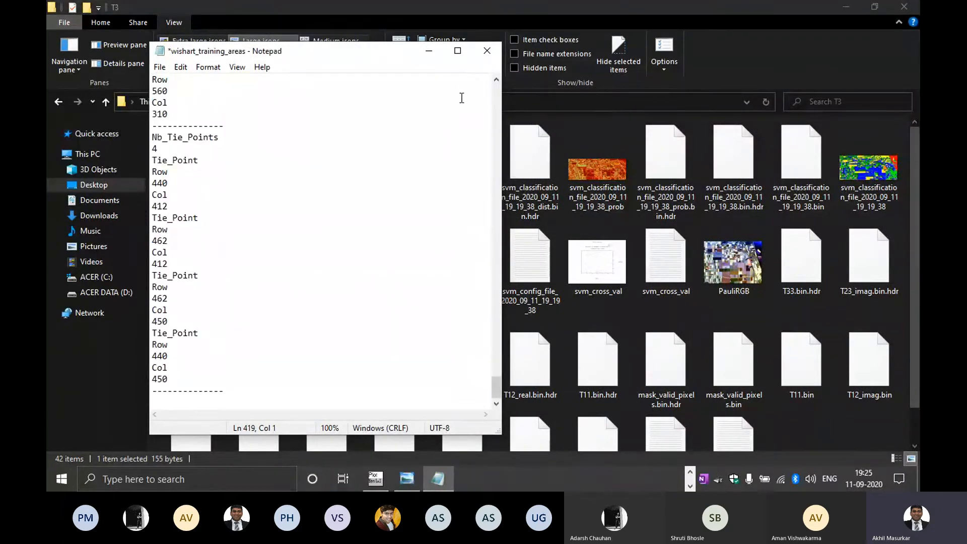
pyautogui.hotkey('ctrl', 's')
pyautogui.click(487, 51)
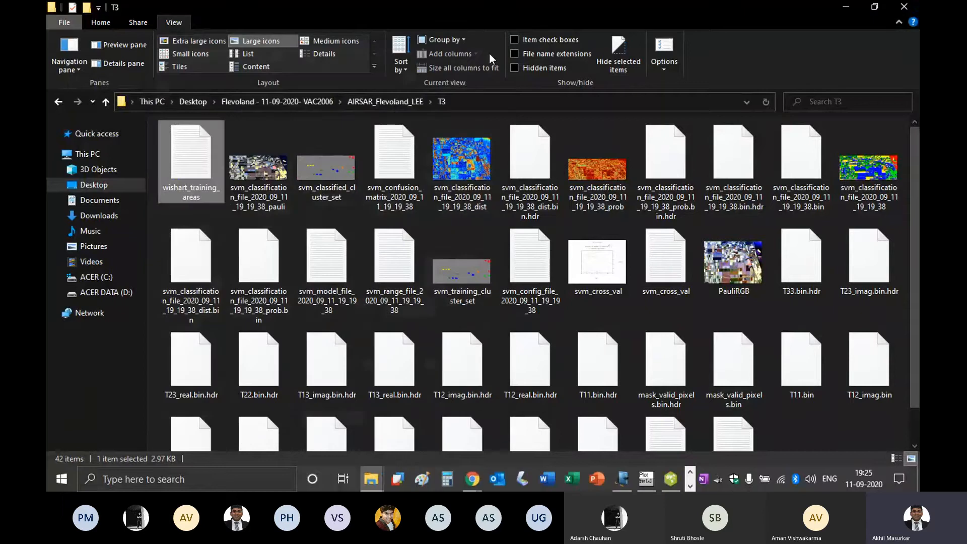
# Switch back to PolSARpro, run the training process and run the Wishart supervised classification.
pyautogui.click(671, 479)
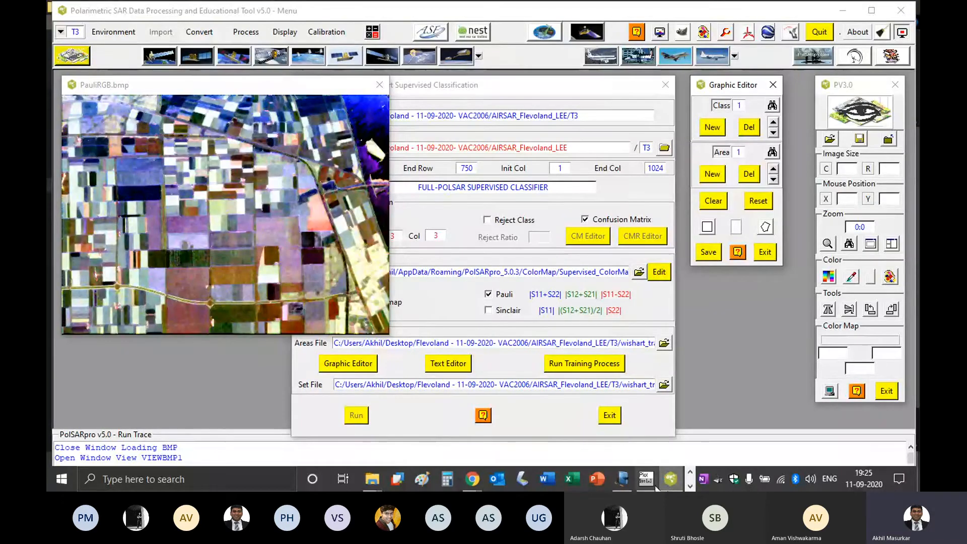
pyautogui.click(599, 364)
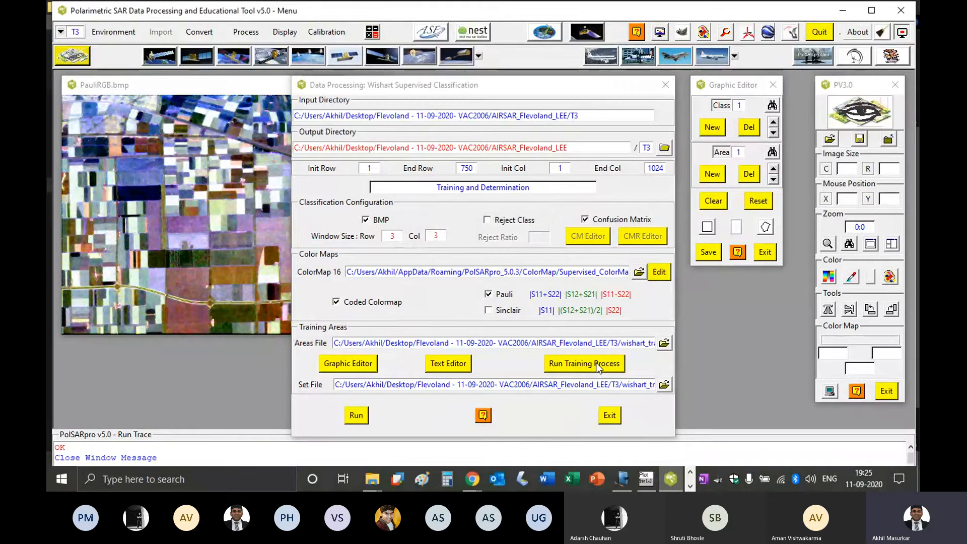
pyautogui.click(355, 418)
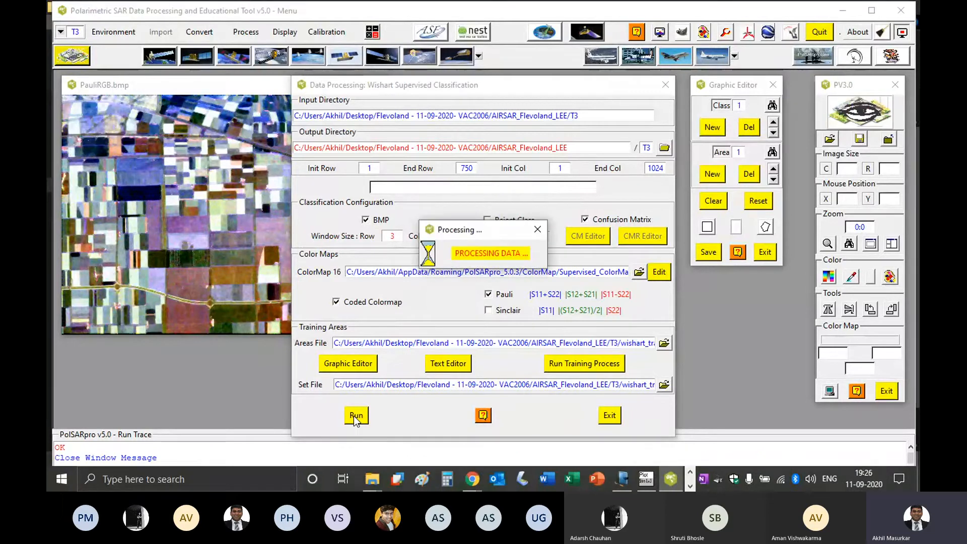
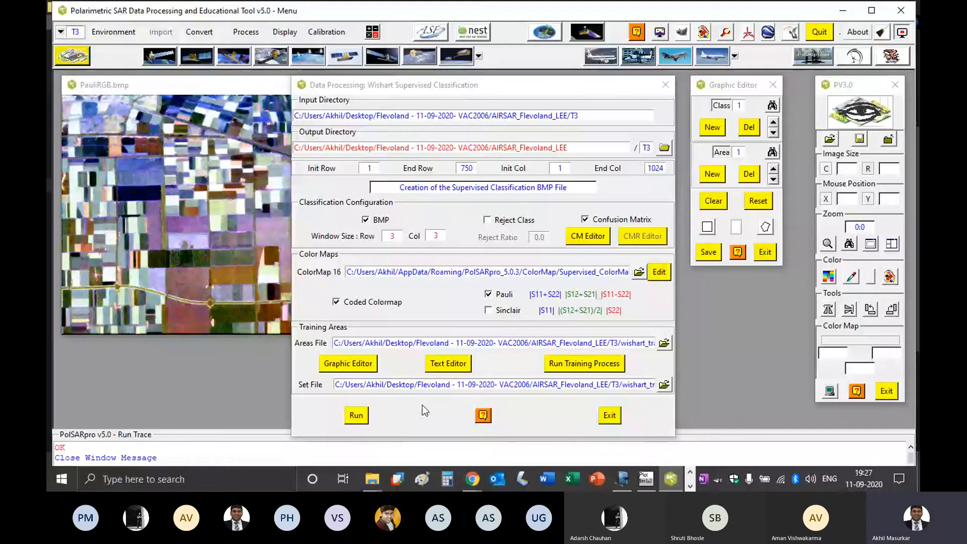
# Switch to the T3 folder in File Explorer and view the wishart_supervised_class_3x3 image.
pyautogui.click(371, 479)
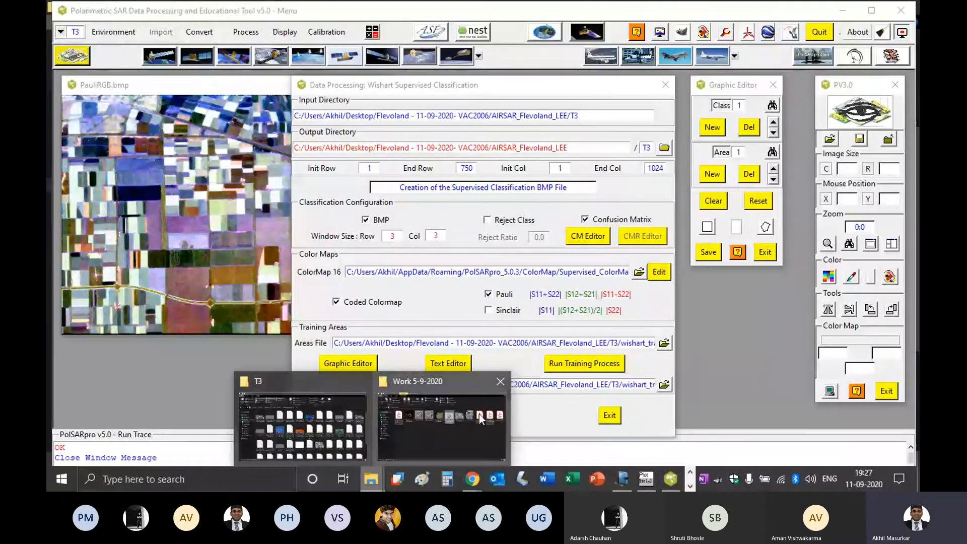
pyautogui.click(302, 418)
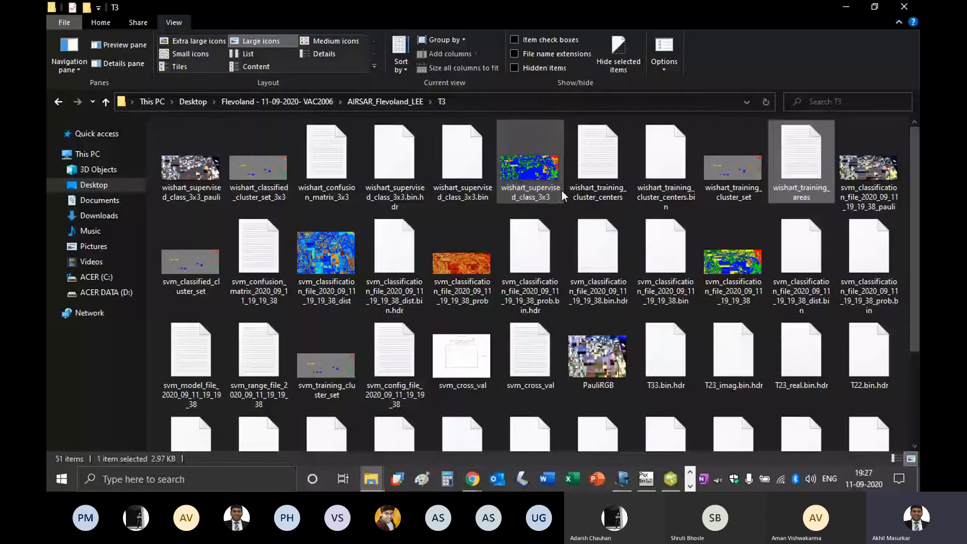
pyautogui.click(521, 176)
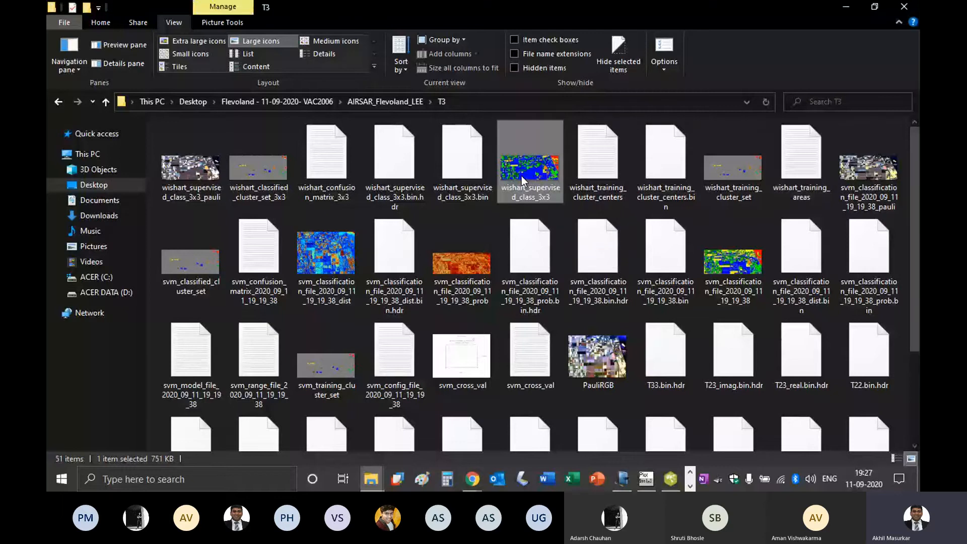
pyautogui.doubleClick(521, 177)
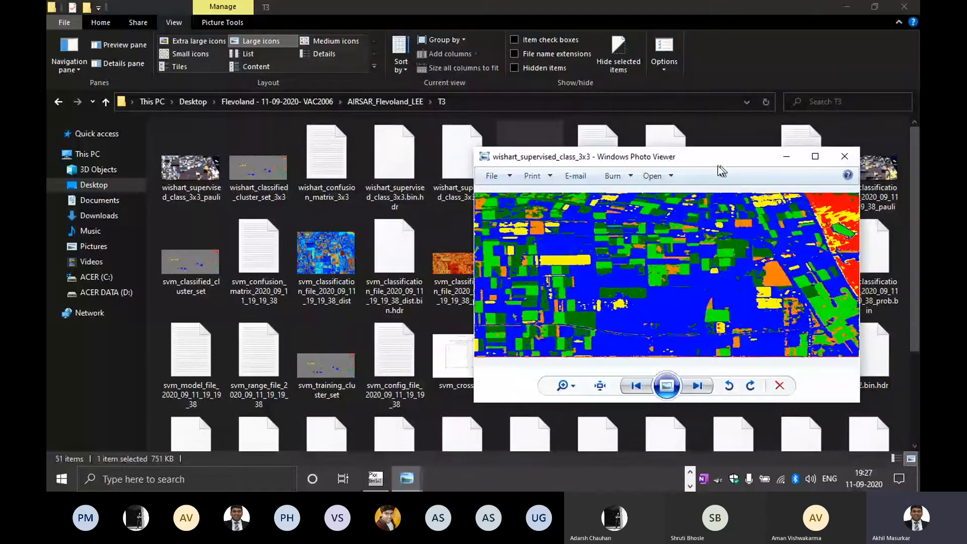
pyautogui.moveTo(718, 165); pyautogui.dragTo(666, 167)
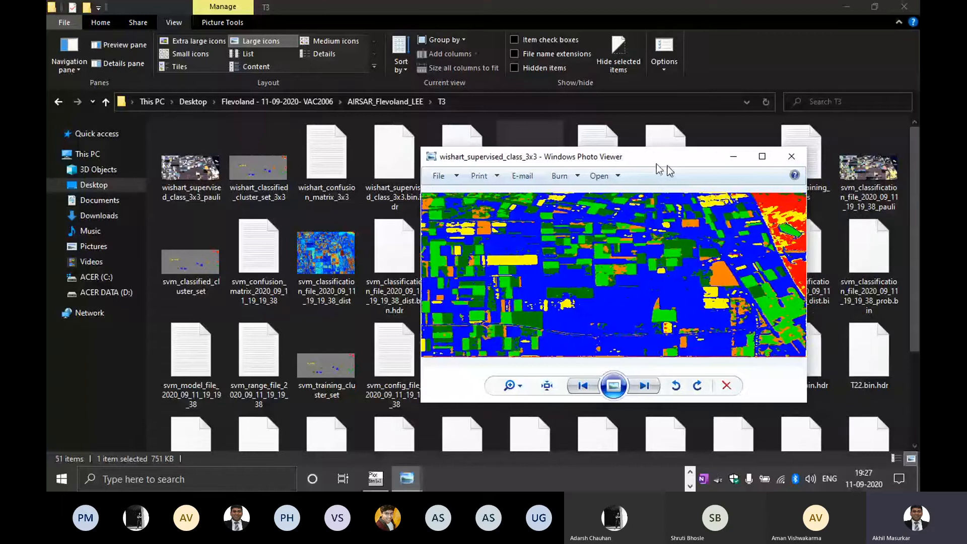
# Bring up the svm_classification_file_2020_09_11_19_19_38 image for comparison and close its duplicate viewer window.
pyautogui.doubleClick(668, 167)
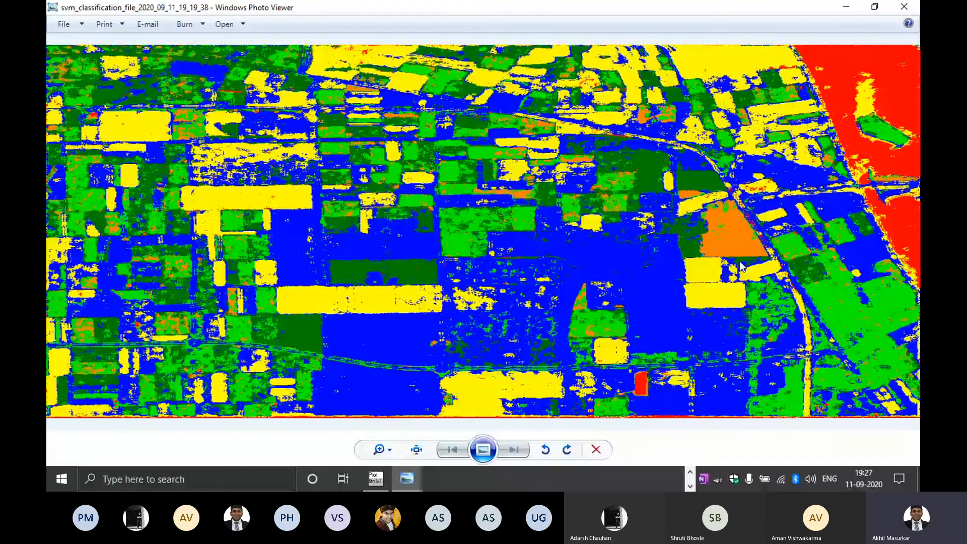
pyautogui.click(875, 7)
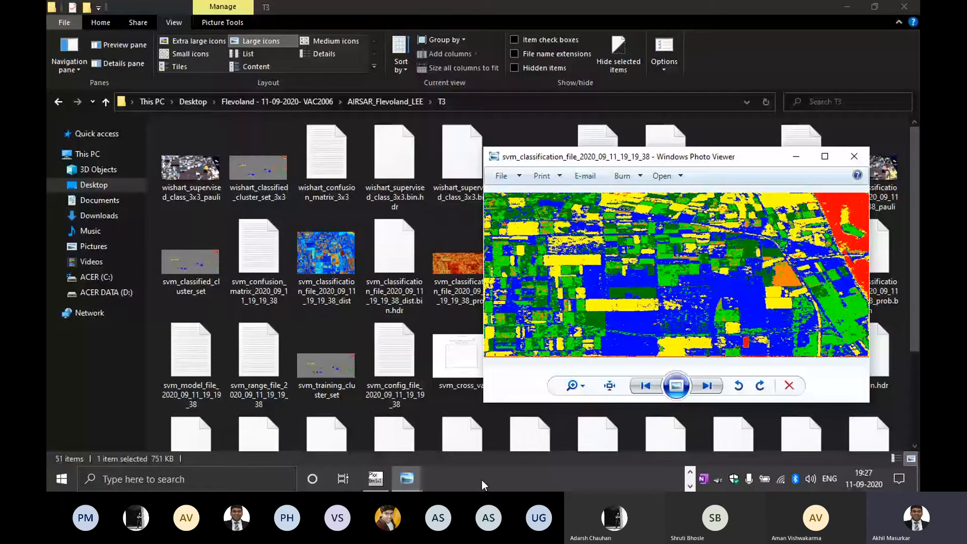
pyautogui.click(407, 479)
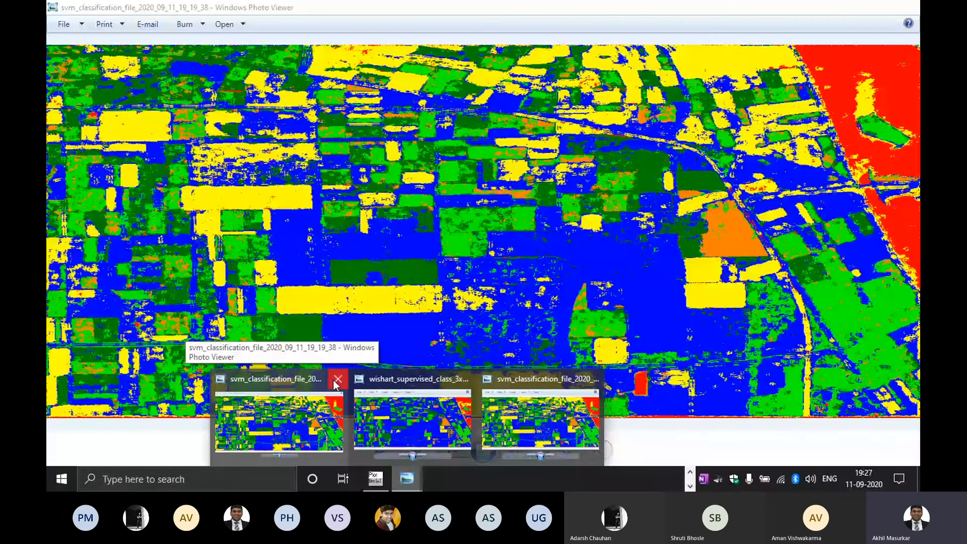
pyautogui.click(338, 380)
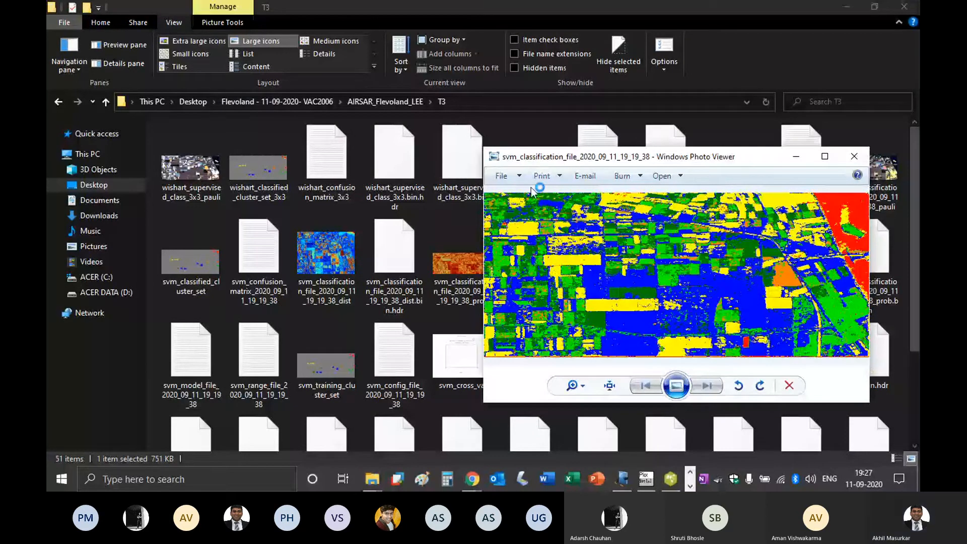
# Arrange the svm_classification_file_2020_09_11_19_19_38 and wishart_supervised_class_3x3 images side by side for comparison and close both viewers.
pyautogui.moveTo(597, 162); pyautogui.dragTo(195, 137)
pyautogui.click(551, 184)
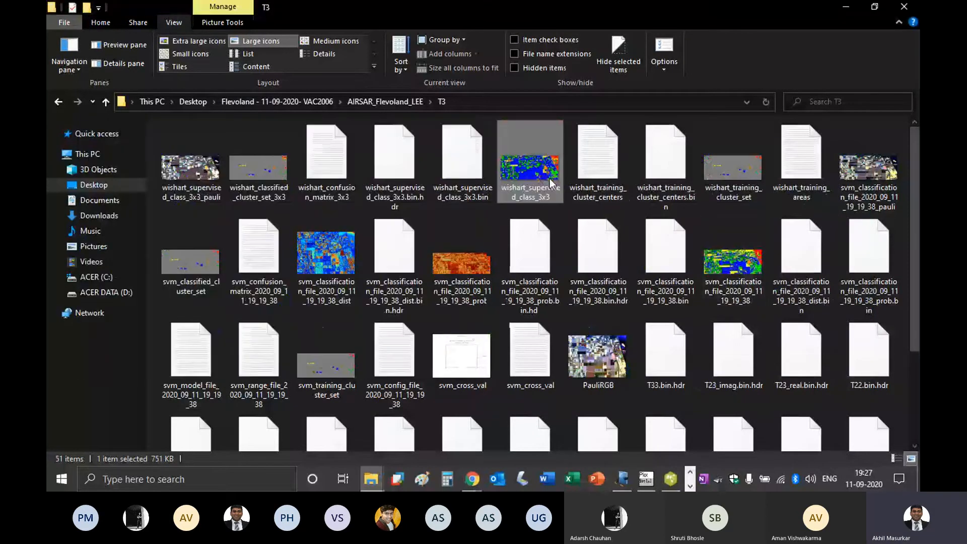
pyautogui.doubleClick(552, 184)
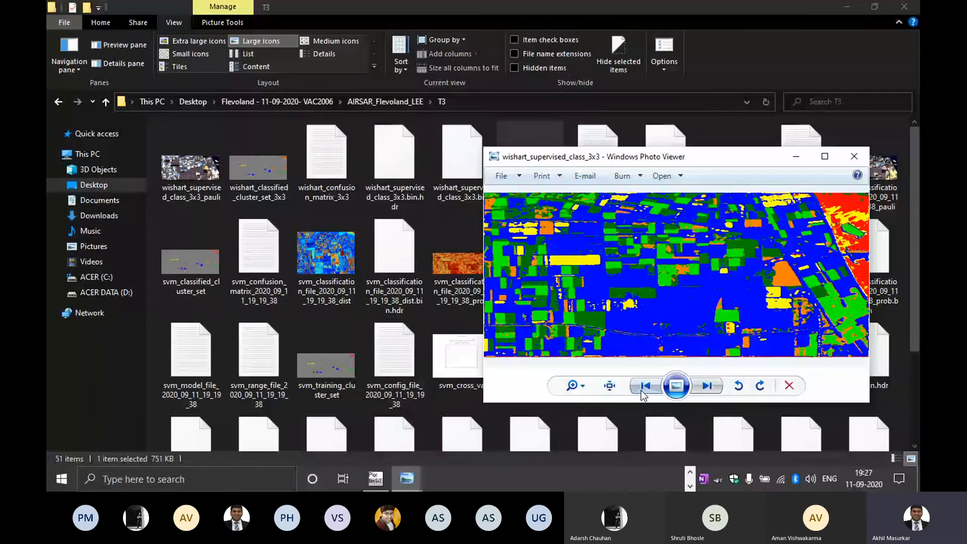
pyautogui.moveTo(407, 478)
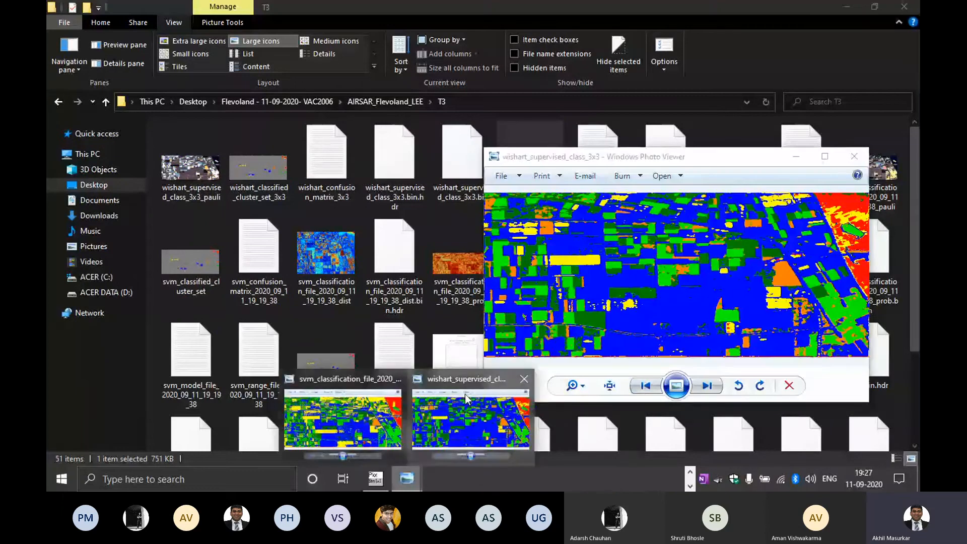
pyautogui.click(323, 382)
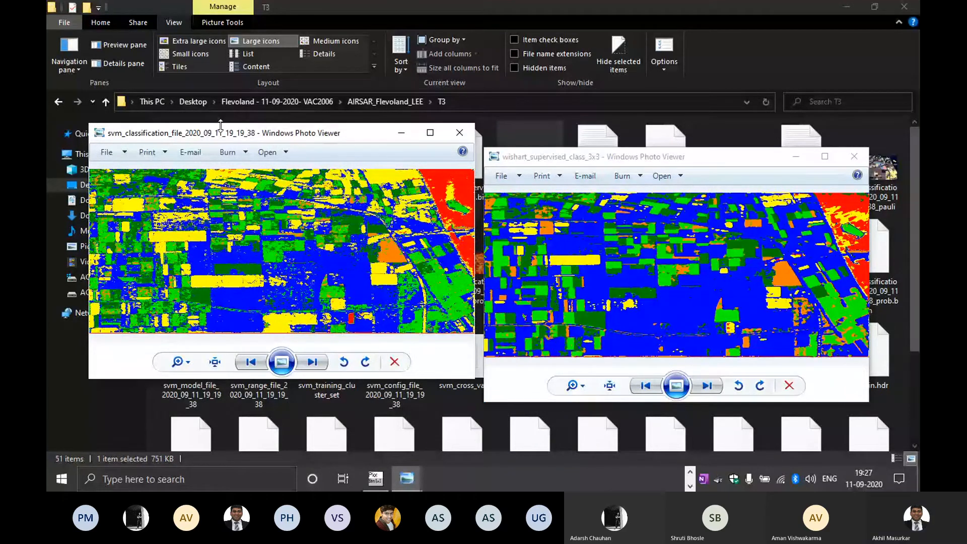
pyautogui.moveTo(318, 124)
pyautogui.mouseDown()
pyautogui.moveTo(317, 94)
pyautogui.moveTo(317, 109)
pyautogui.mouseUp()
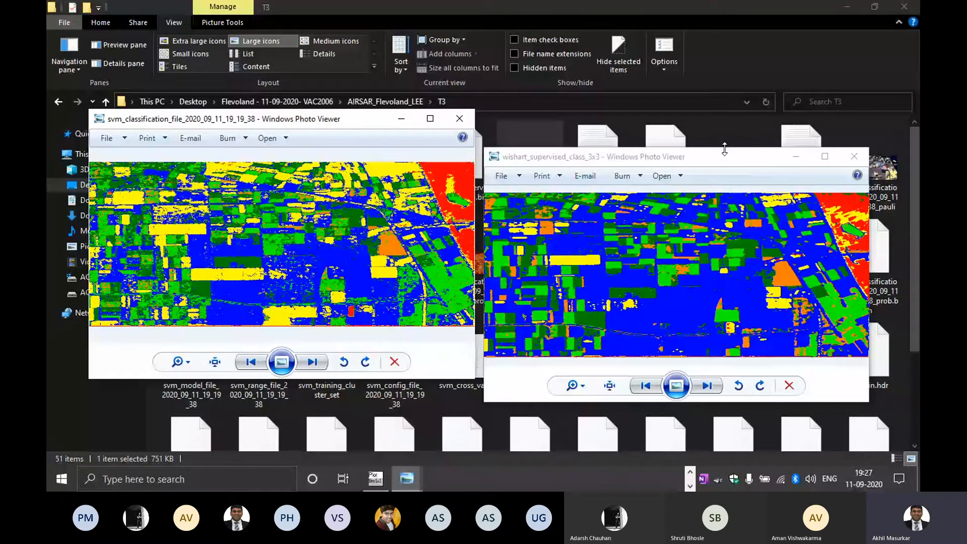
pyautogui.moveTo(725, 148); pyautogui.dragTo(724, 120)
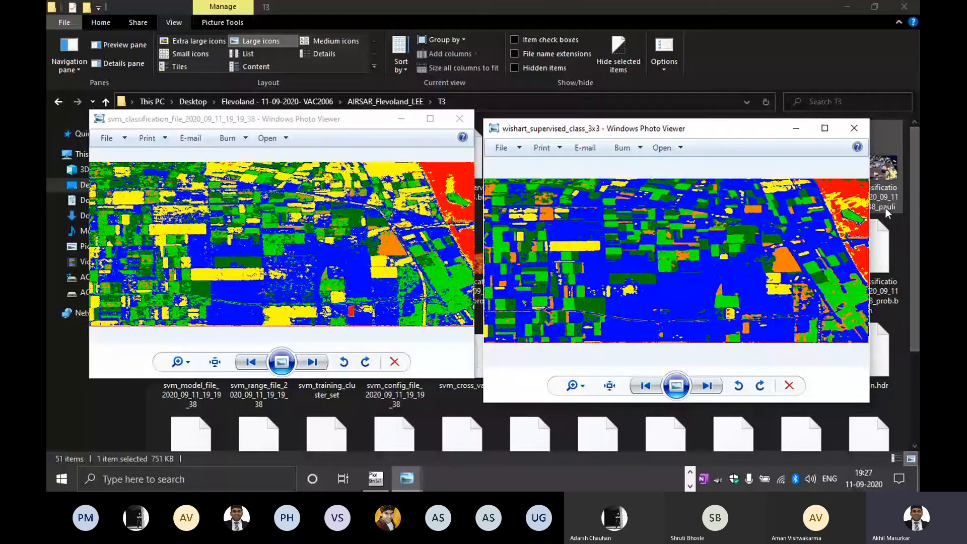
pyautogui.click(855, 129)
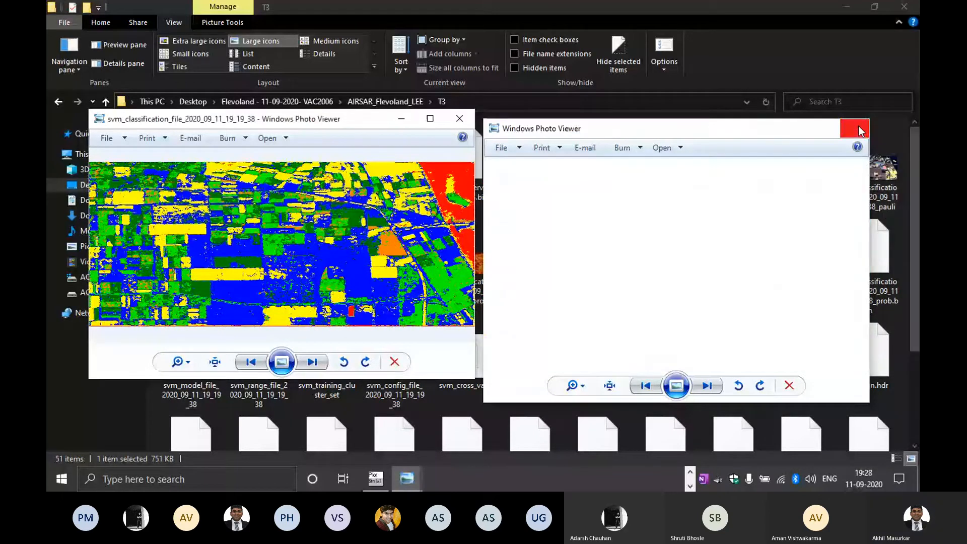
pyautogui.click(460, 119)
# Compare wishart_confusion_matrix_3x3 and svm_confusion_matrix_2020_09_11_19_19_38 side by side in Notepad and close both files.
pyautogui.doubleClick(311, 155)
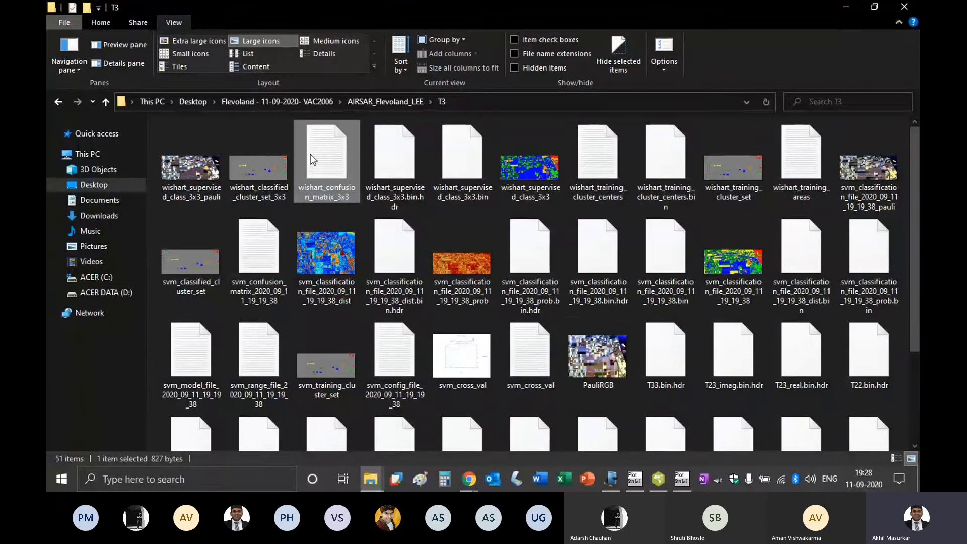
pyautogui.moveTo(351, 56); pyautogui.dragTo(309, 65)
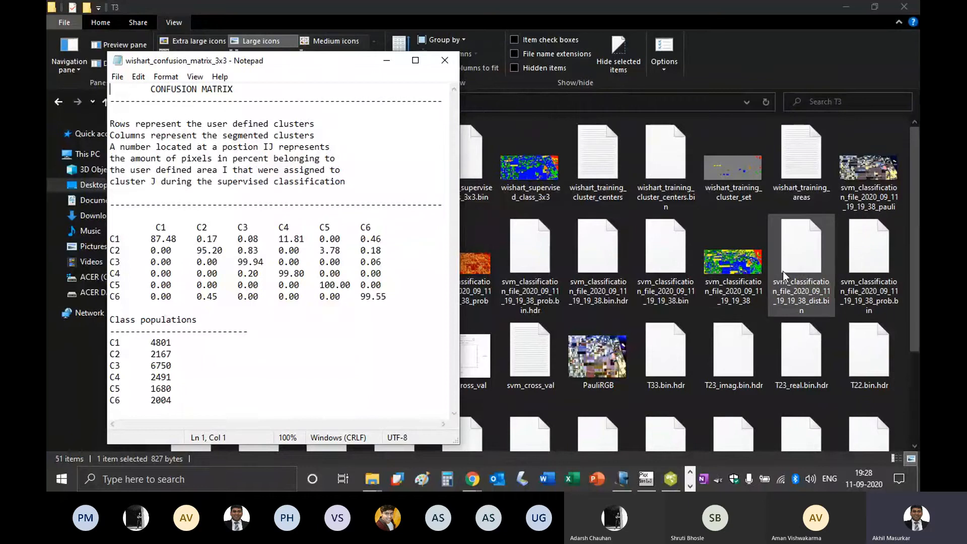
pyautogui.click(576, 265)
pyautogui.click(522, 377)
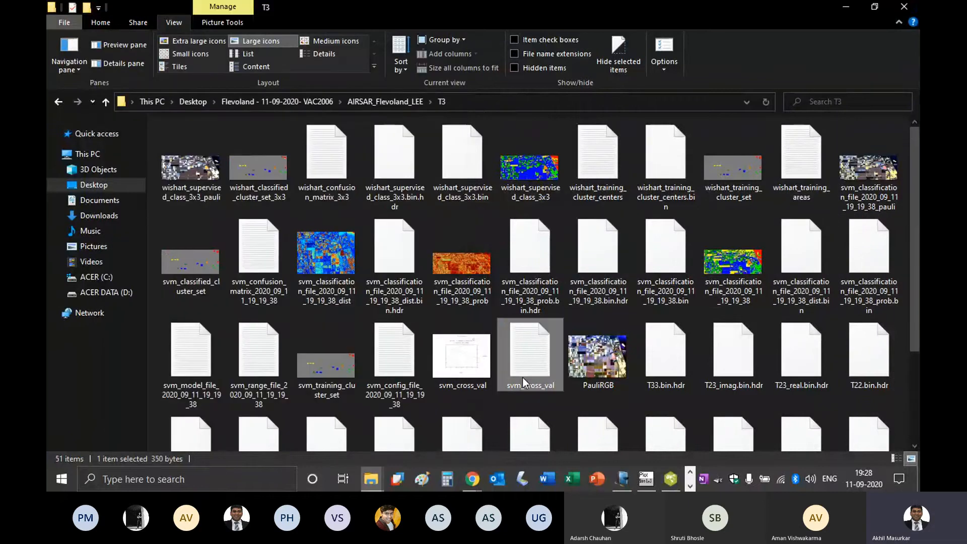
pyautogui.doubleClick(256, 261)
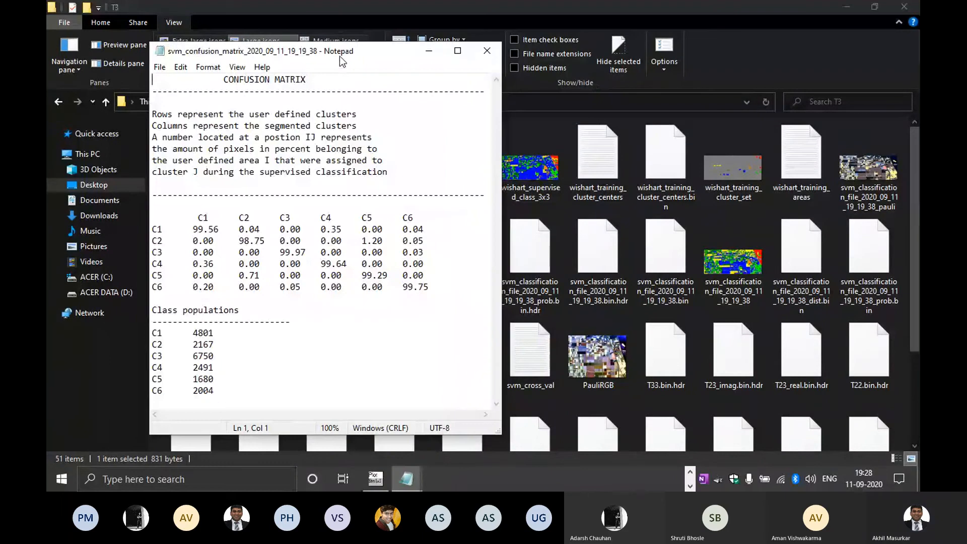
pyautogui.moveTo(340, 56); pyautogui.dragTo(694, 60)
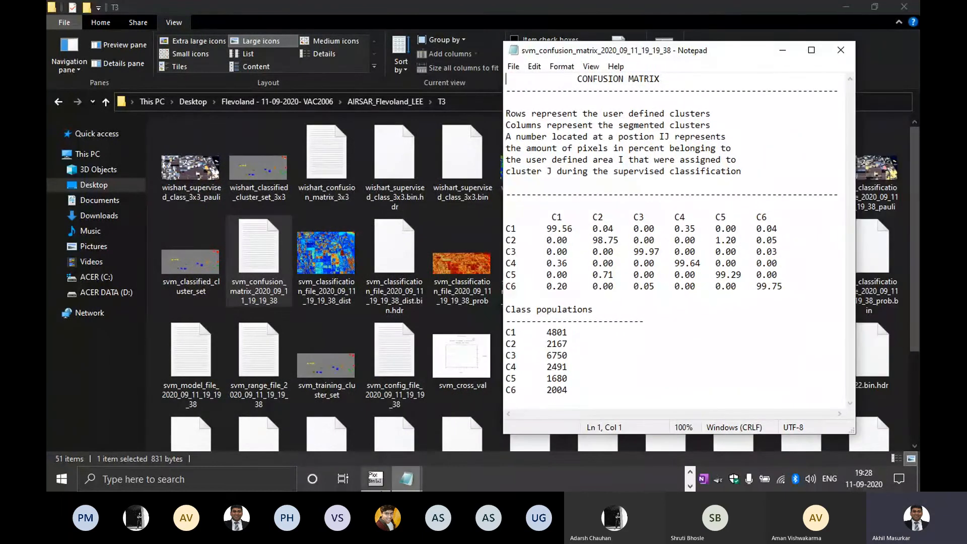
pyautogui.moveTo(395, 480)
pyautogui.click(362, 384)
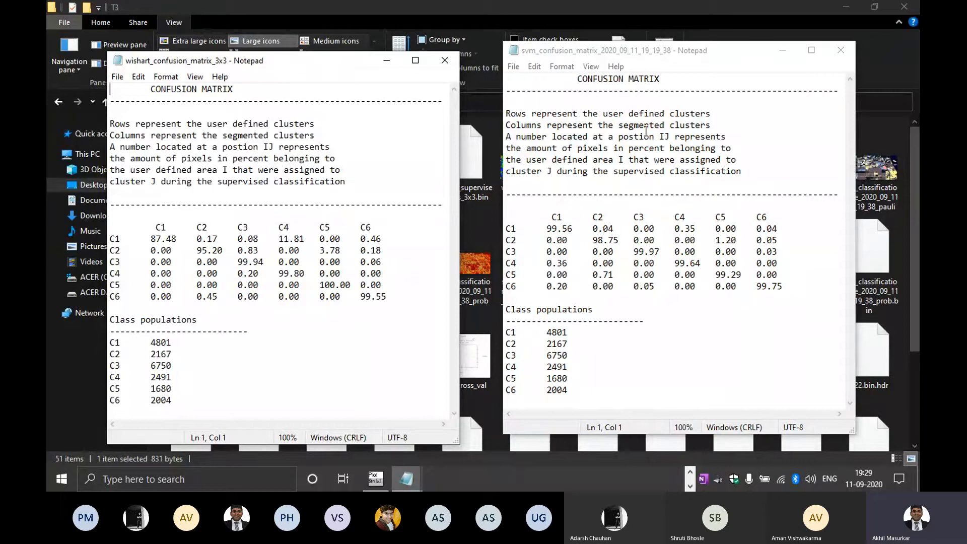
pyautogui.click(842, 52)
pyautogui.click(445, 61)
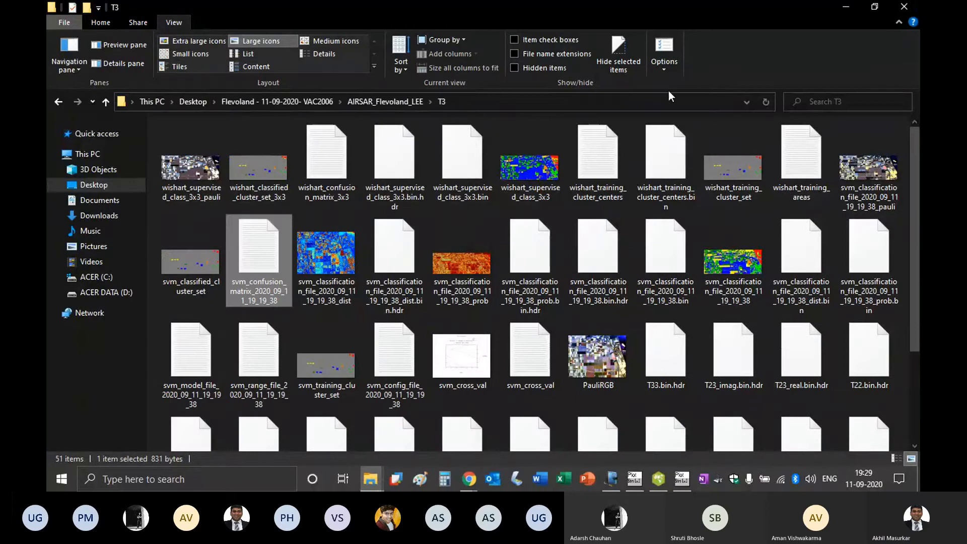
# Return to PolSARpro, exit the Wishart Supervised Classification function and the PV3.0 viewer, and minimise the main window.
pyautogui.click(846, 7)
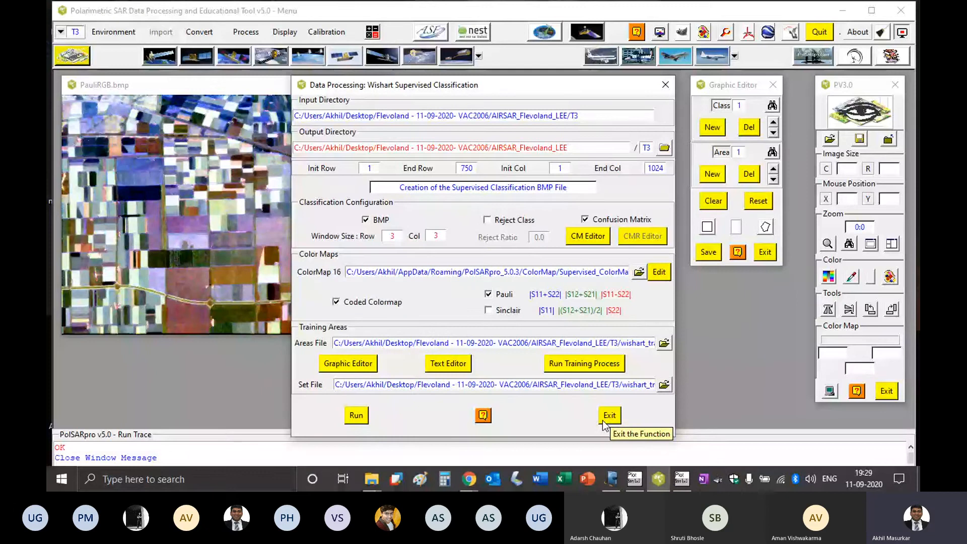
pyautogui.click(603, 423)
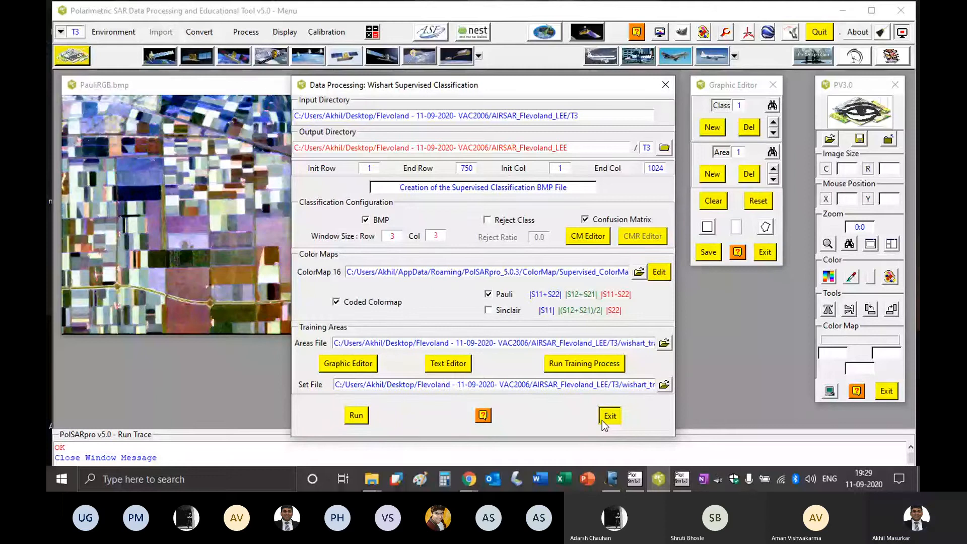
pyautogui.click(603, 420)
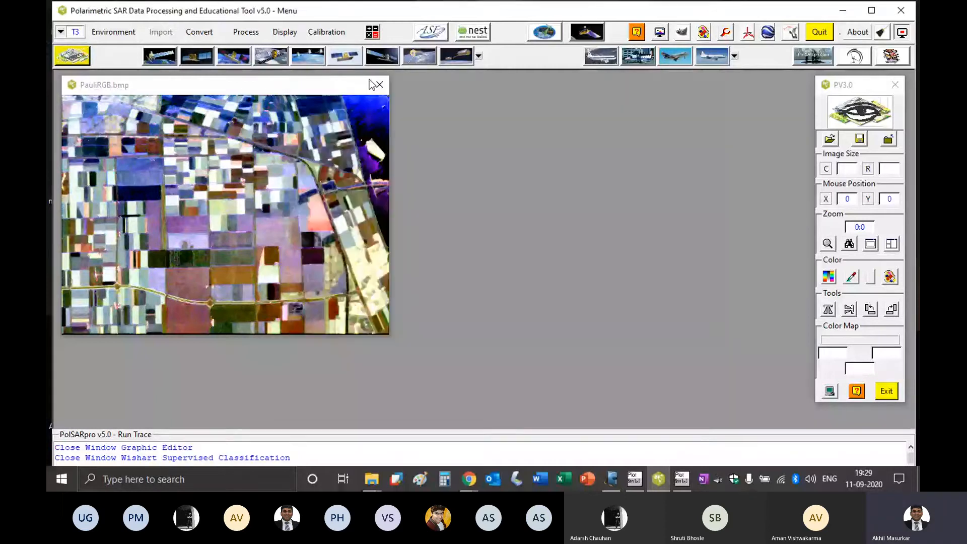
pyautogui.click(890, 395)
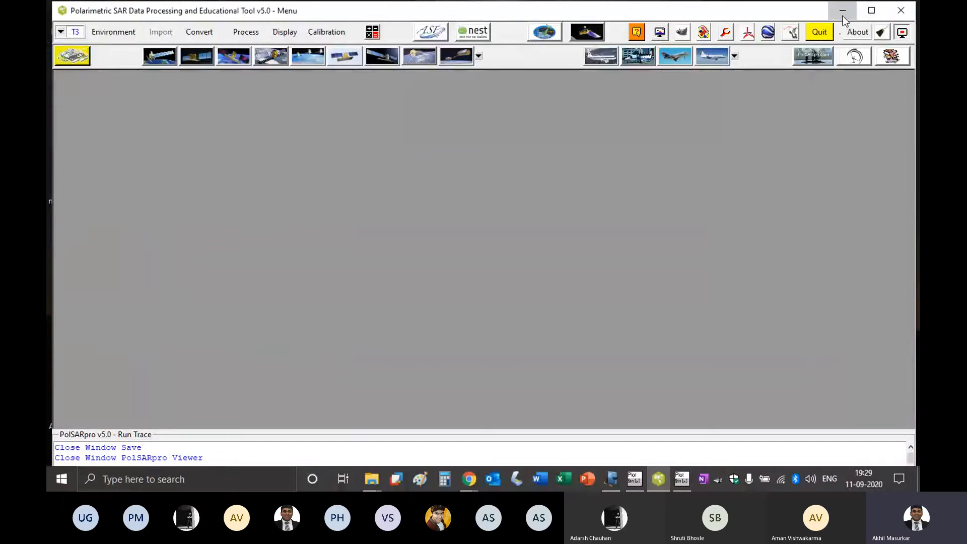
pyautogui.click(843, 15)
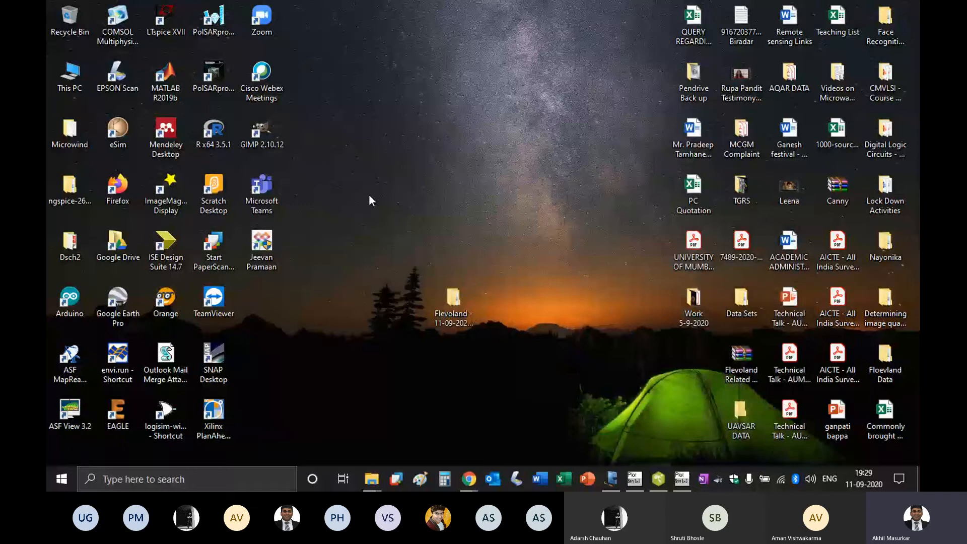
pyautogui.click(117, 359)
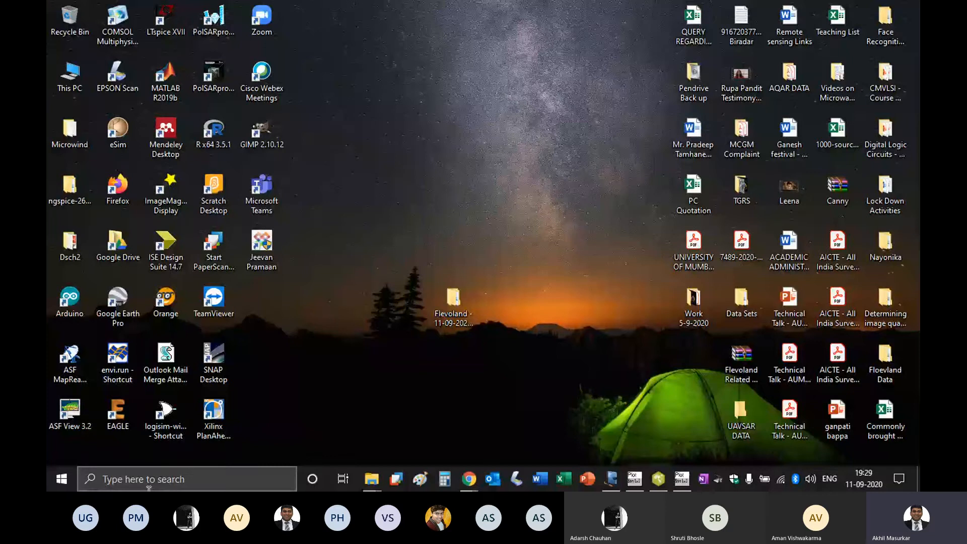
pyautogui.moveTo(374, 488)
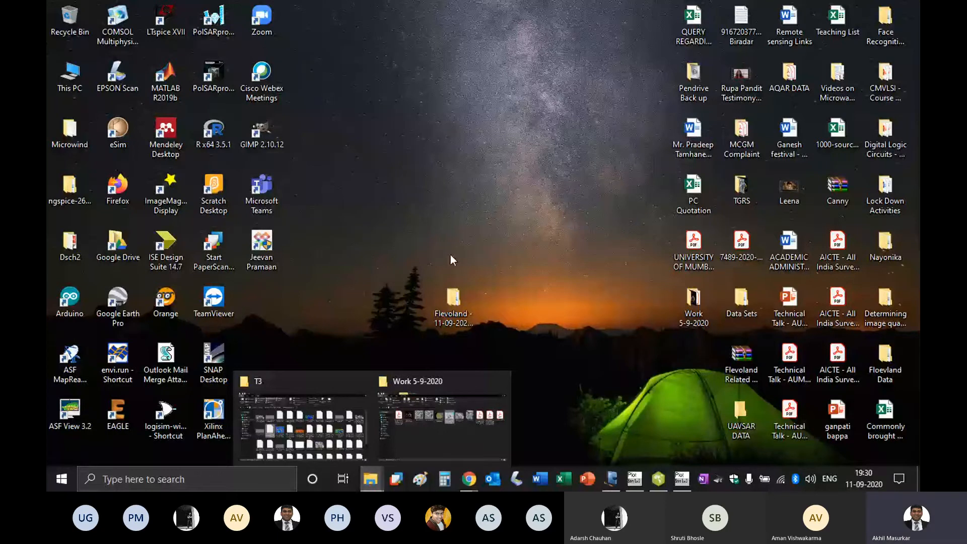
pyautogui.click(453, 300)
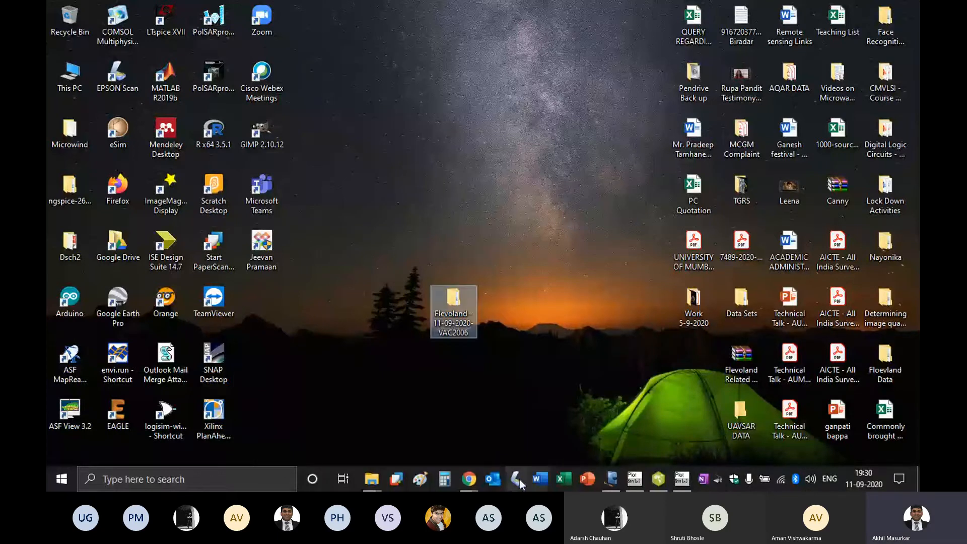
# Switch to the PolSARpro Sample Datasets page in Chrome and start downloading the San Francisco Bay (CA), U.S.A. dataset.
pyautogui.moveTo(469, 479)
pyautogui.click(443, 433)
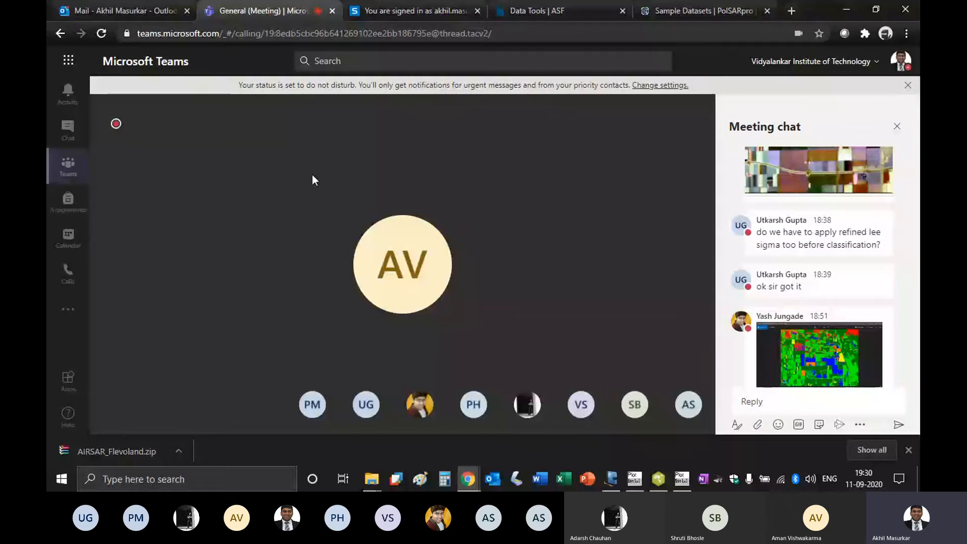
pyautogui.click(556, 9)
pyautogui.click(703, 11)
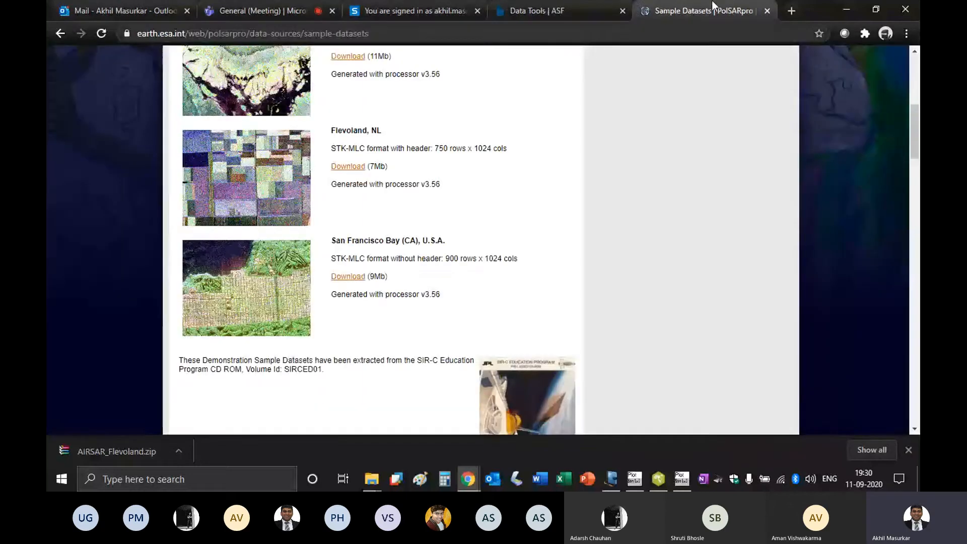
pyautogui.click(349, 278)
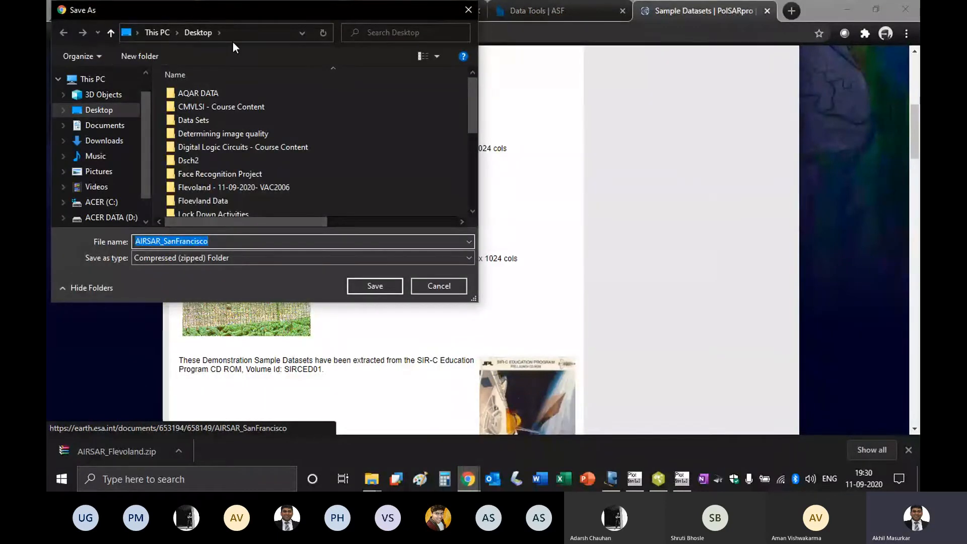
# Create a folder named Sanfranciso on the Desktop and save the AIRSAR_SanFrancisco zip file in it.
pyautogui.click(143, 57)
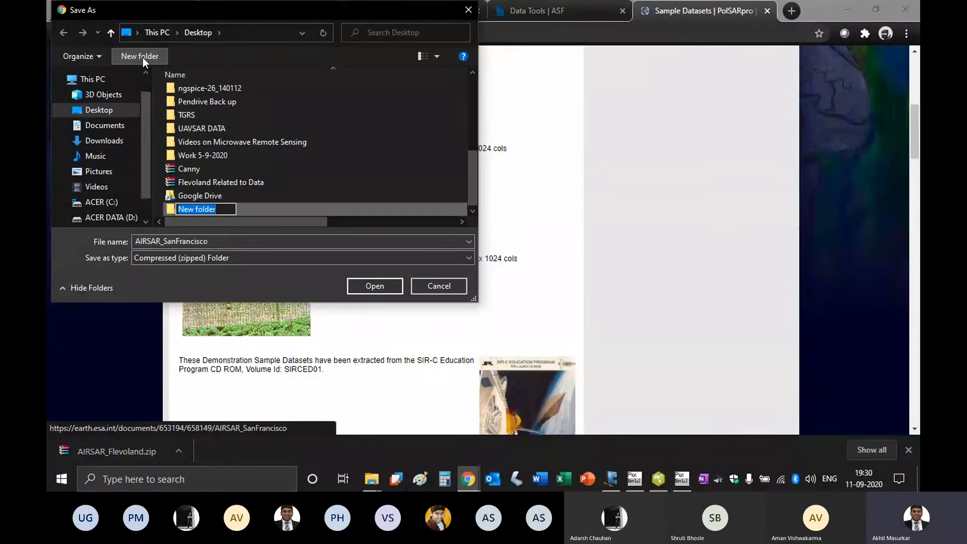
pyautogui.write('Sa')
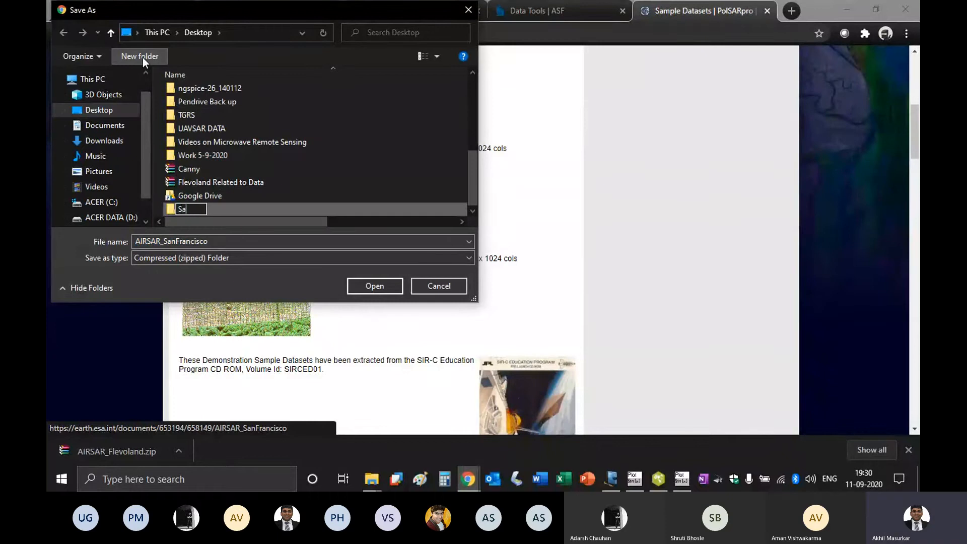
pyautogui.write('nfranciso')
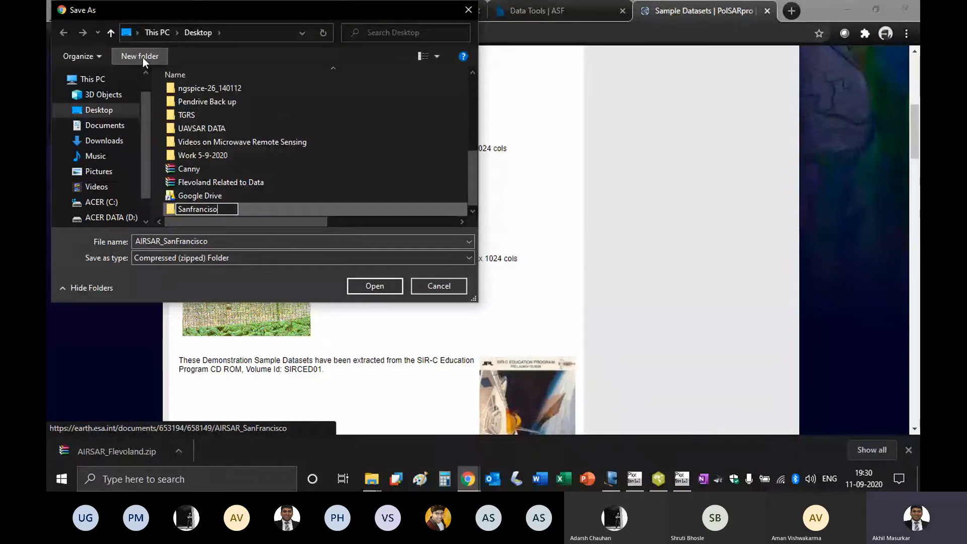
pyautogui.press('Return')
pyautogui.press('Return')
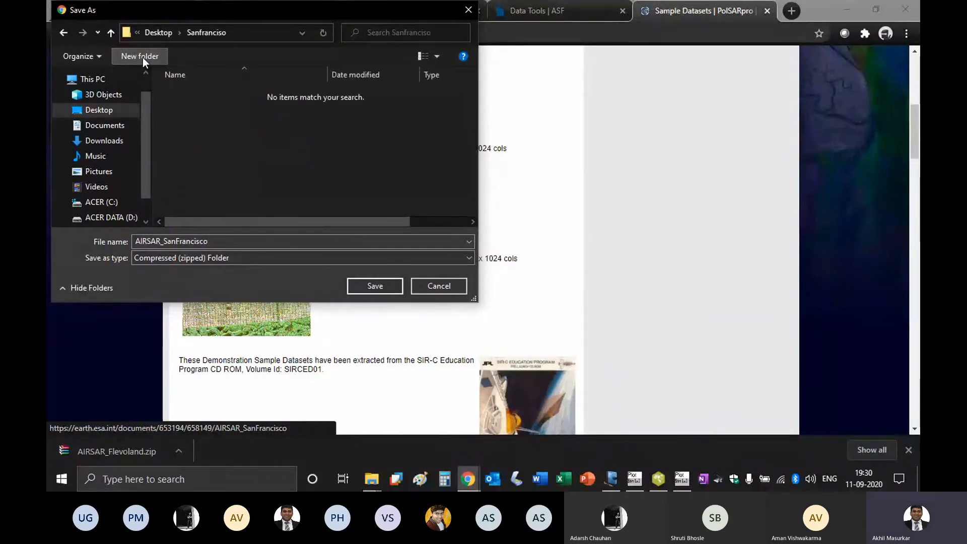
pyautogui.click(376, 286)
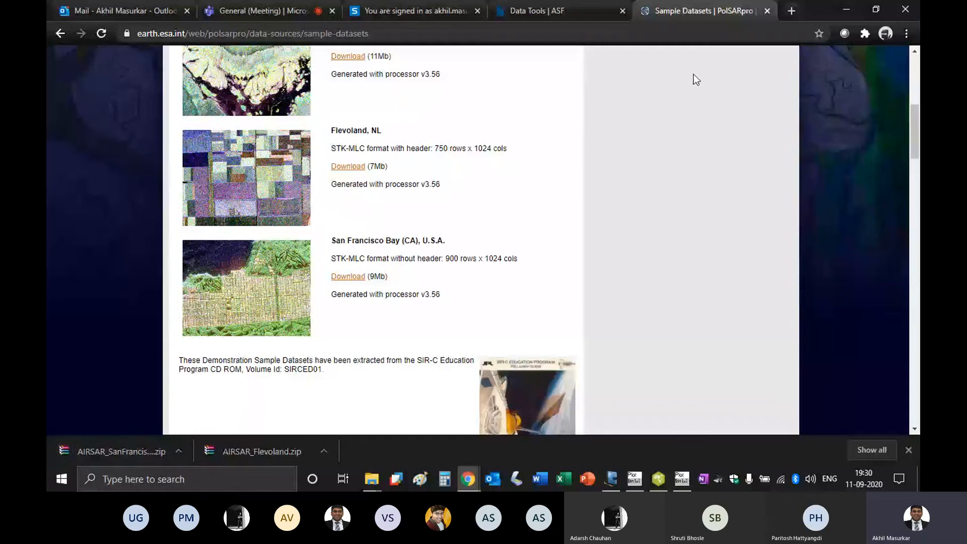
# Show the desktop and move the Sanfranciso folder directly above the Flevoland folder.
pyautogui.click(371, 478)
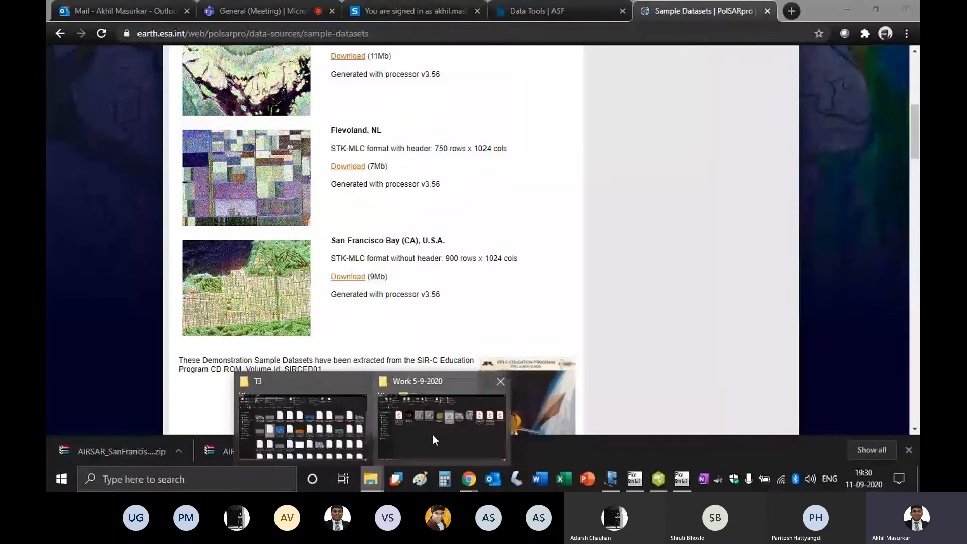
pyautogui.moveTo(271, 458)
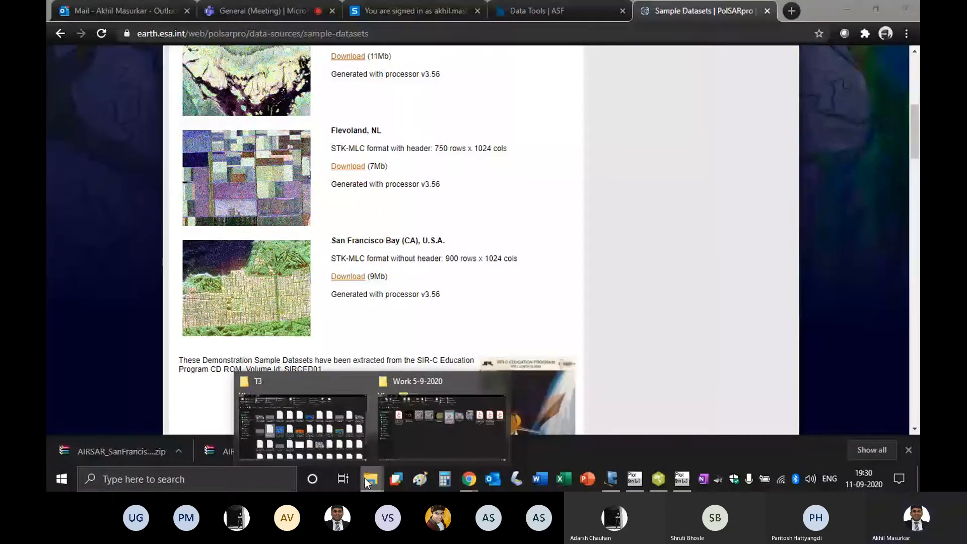
pyautogui.press('super+d')
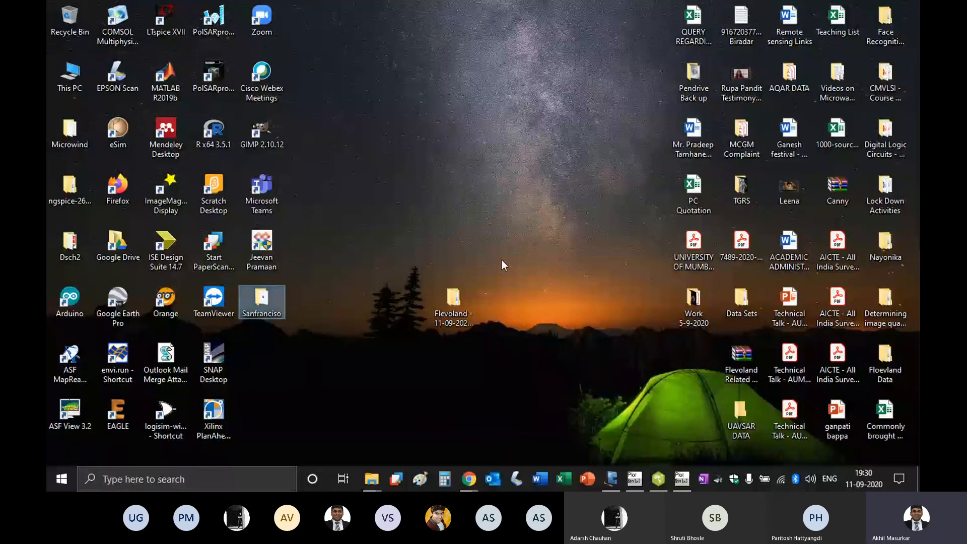
pyautogui.moveTo(261, 301); pyautogui.dragTo(500, 256)
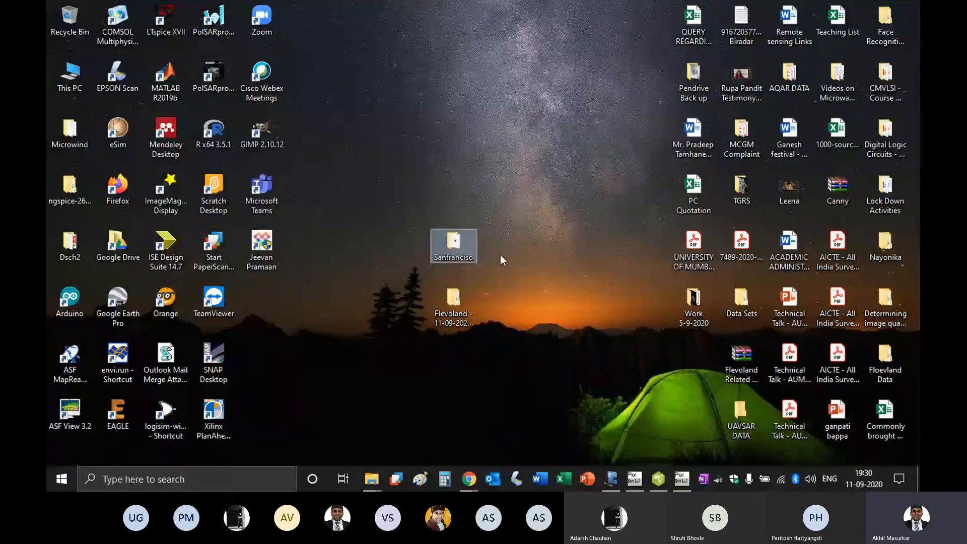
# Open the Sanfranciso folder and extract the AIRSAR_SanFrancisco zip archive into its own AIRSAR_SanFrancisco subfolder.
pyautogui.doubleClick(456, 243)
pyautogui.click(232, 143)
pyautogui.rightClick(232, 143)
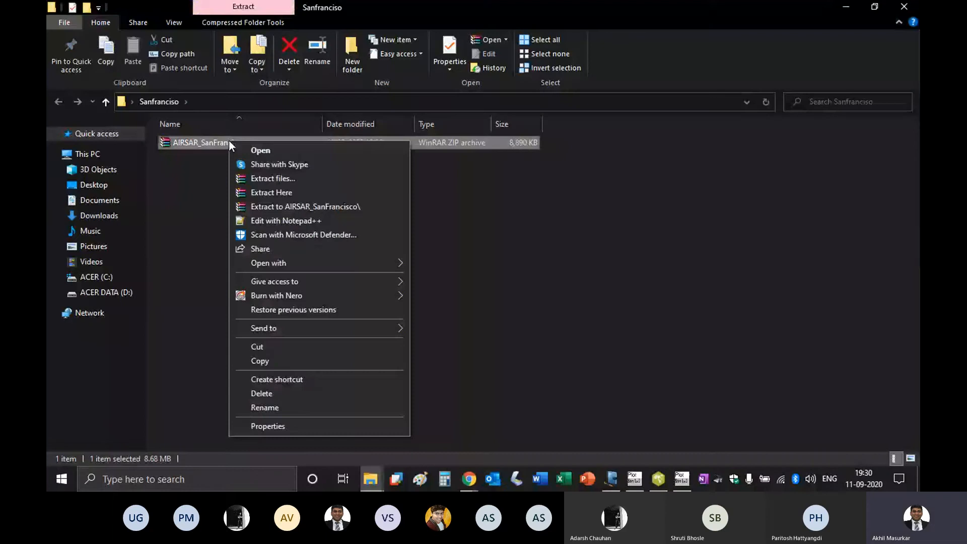
pyautogui.click(280, 207)
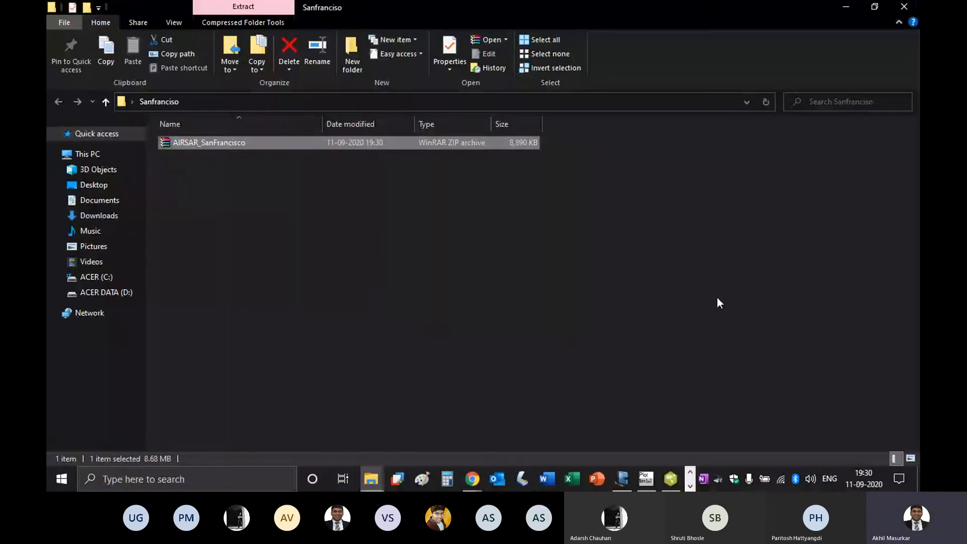
pyautogui.click(283, 187)
# Permanently delete the AIRSAR_SanFrancisco zip archive, keeping the extracted folder.
pyautogui.click(292, 160)
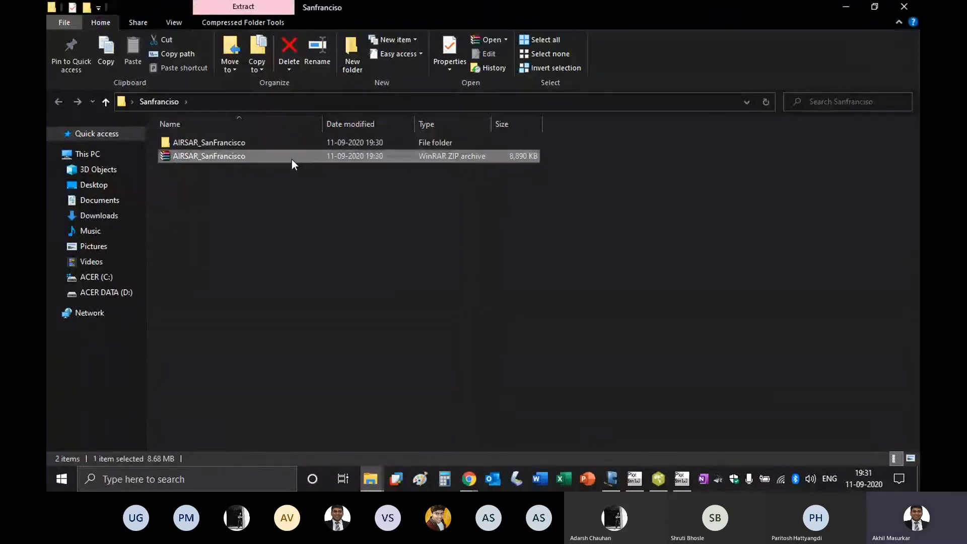
pyautogui.hotkey('shift', 'Delete')
pyautogui.press('Return')
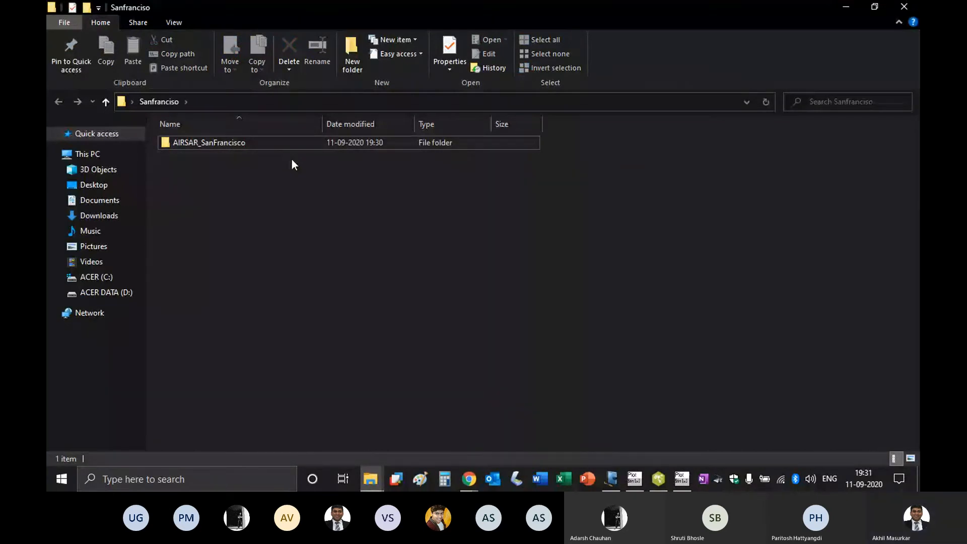
# Open the extracted AIRSAR_SanFrancisco folder, read the data format and image size in AIRSAR_SanFrancisco_readme, and close the document.
pyautogui.doubleClick(247, 141)
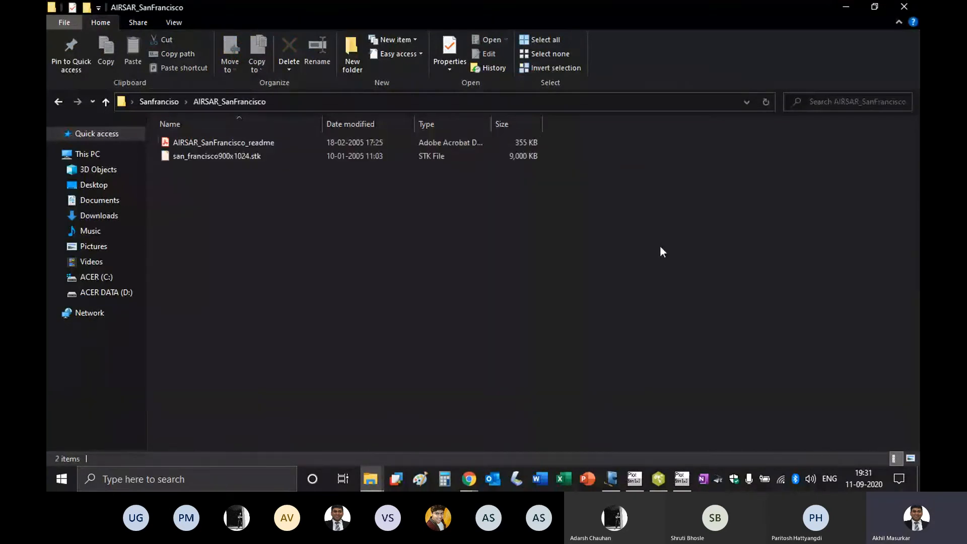
pyautogui.click(275, 143)
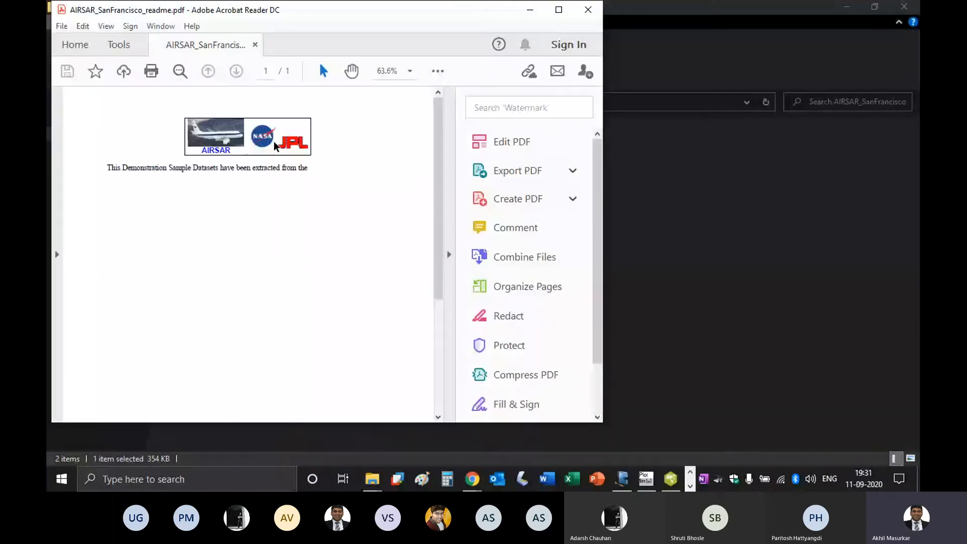
pyautogui.scroll(-5, 308, 239)
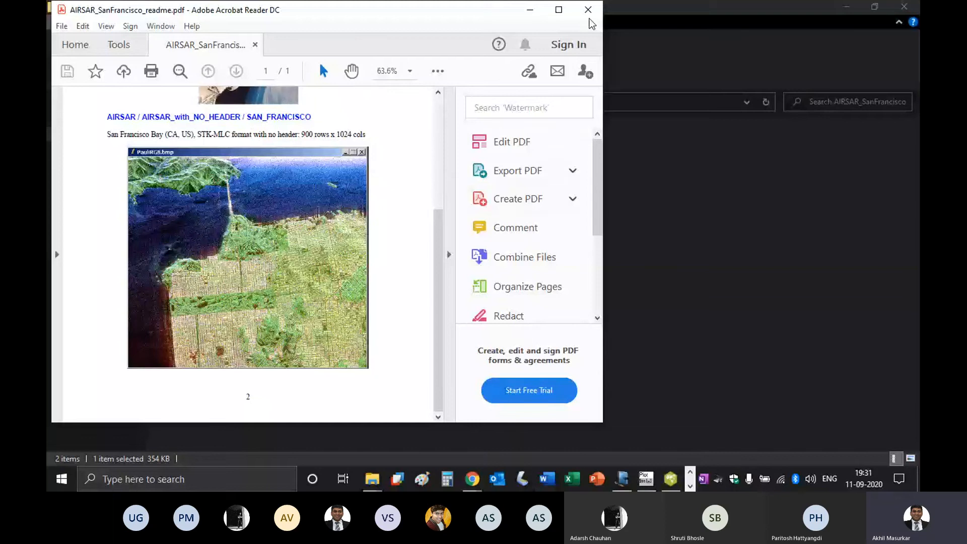
pyautogui.click(590, 10)
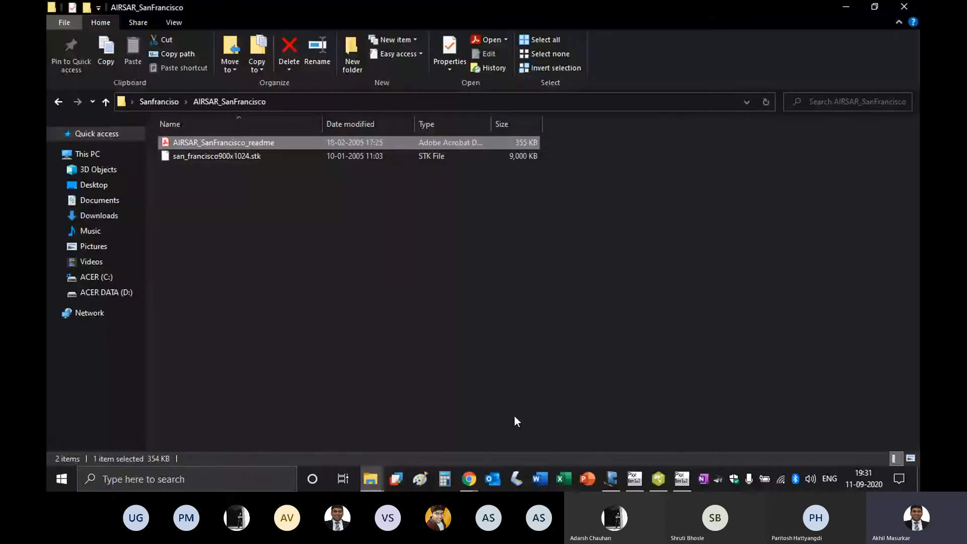
# Switch to PolSARpro, start a Single Data Set environment and save Desktop/Sanfranciso/AIRSAR_SanFrancisco as the main input directory, accepting the warning.
pyautogui.click(78, 63)
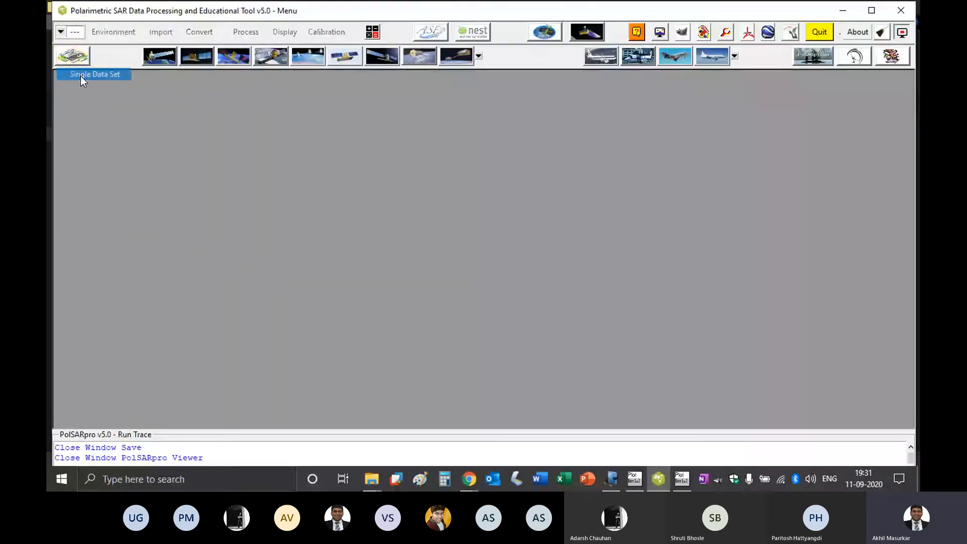
pyautogui.click(75, 75)
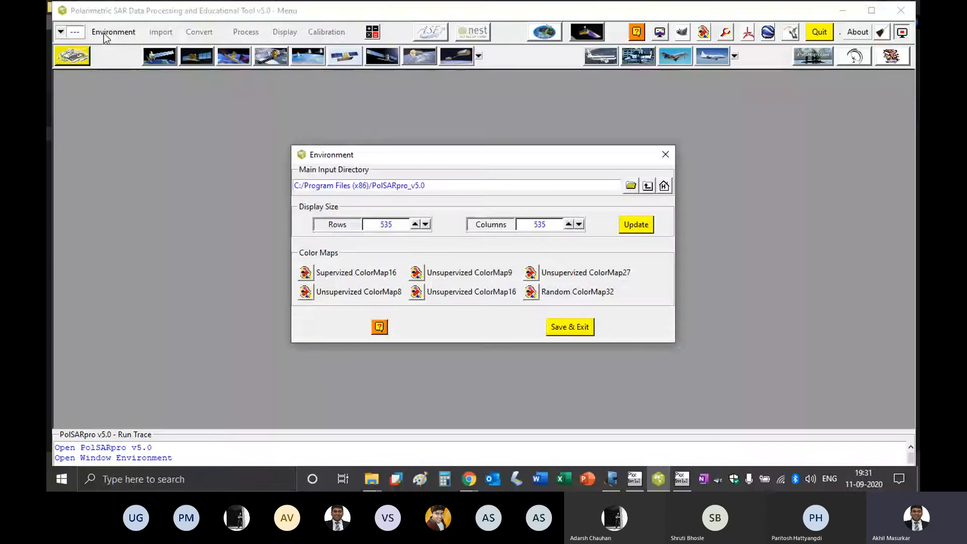
pyautogui.click(631, 186)
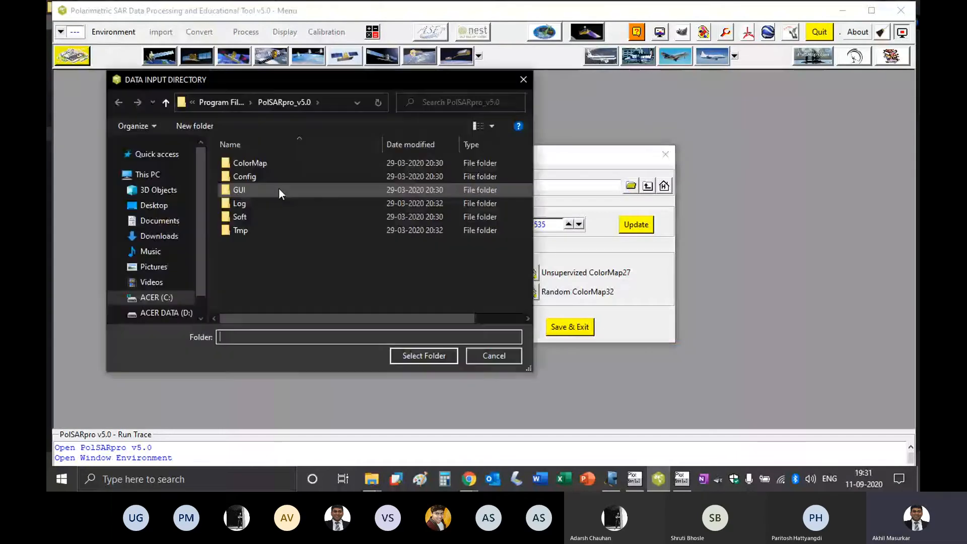
pyautogui.click(152, 205)
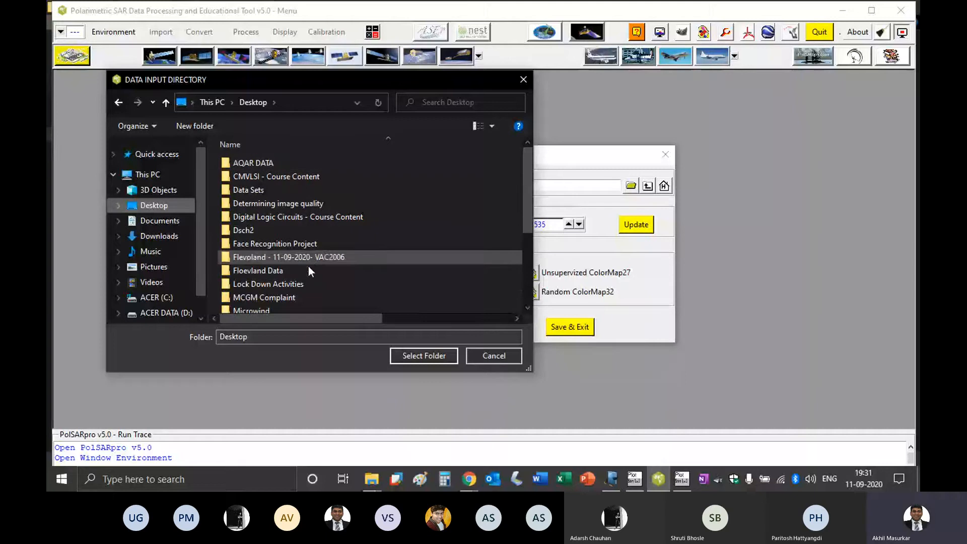
pyautogui.click(307, 293)
pyautogui.scroll(-3, 292, 275)
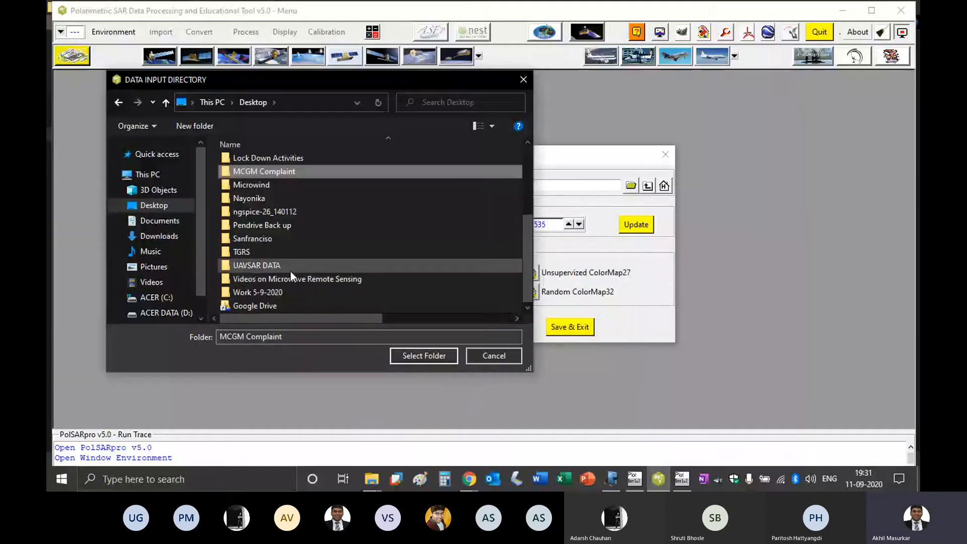
pyautogui.doubleClick(289, 239)
pyautogui.click(289, 164)
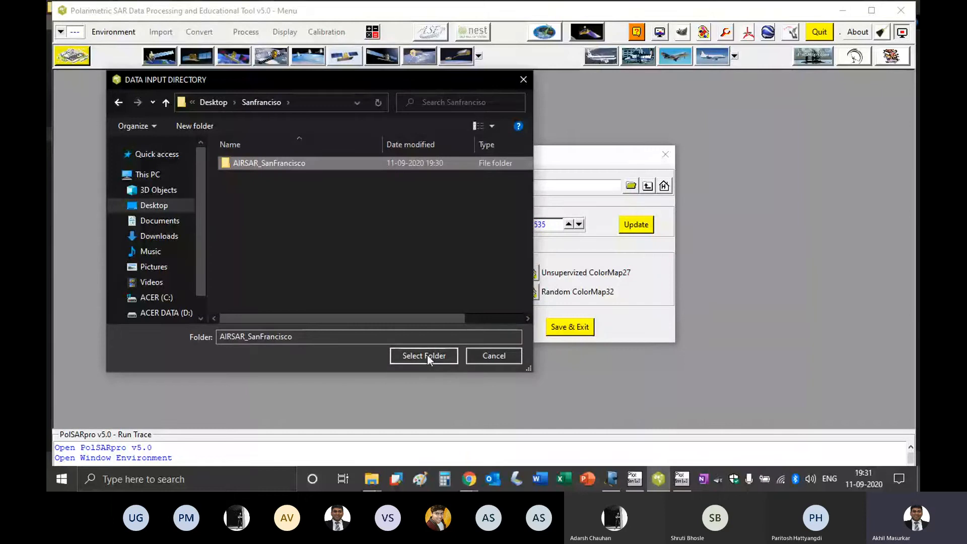
pyautogui.click(427, 355)
pyautogui.click(585, 325)
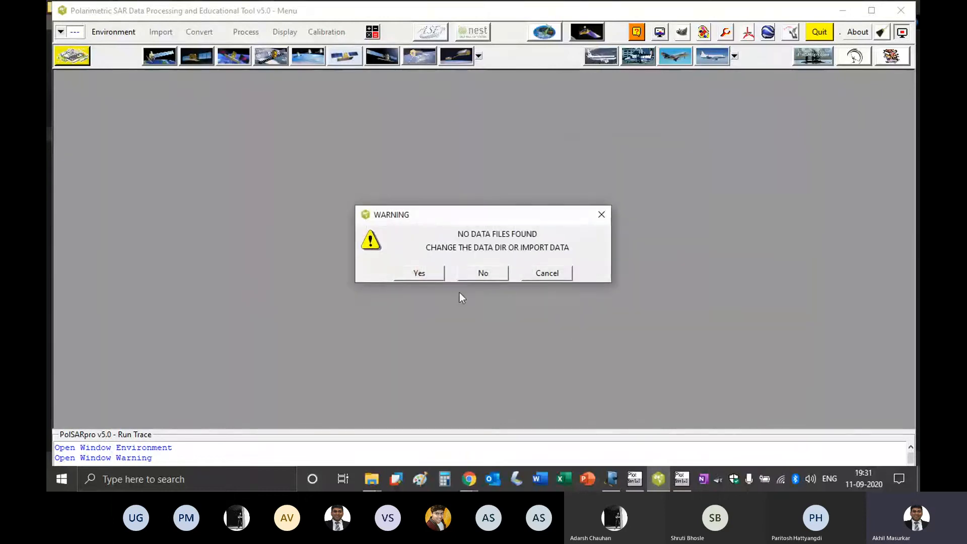
pyautogui.click(436, 273)
# Open the Airsar airborne sensor import with the v3.56 (prior to 1993) processor and Multi Look (MLC) data format.
pyautogui.click(169, 28)
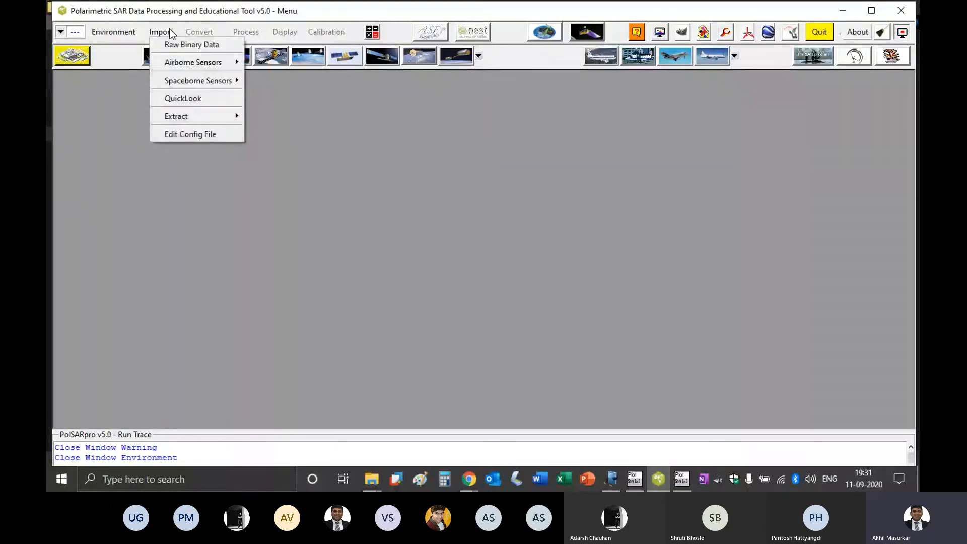
pyautogui.moveTo(173, 68)
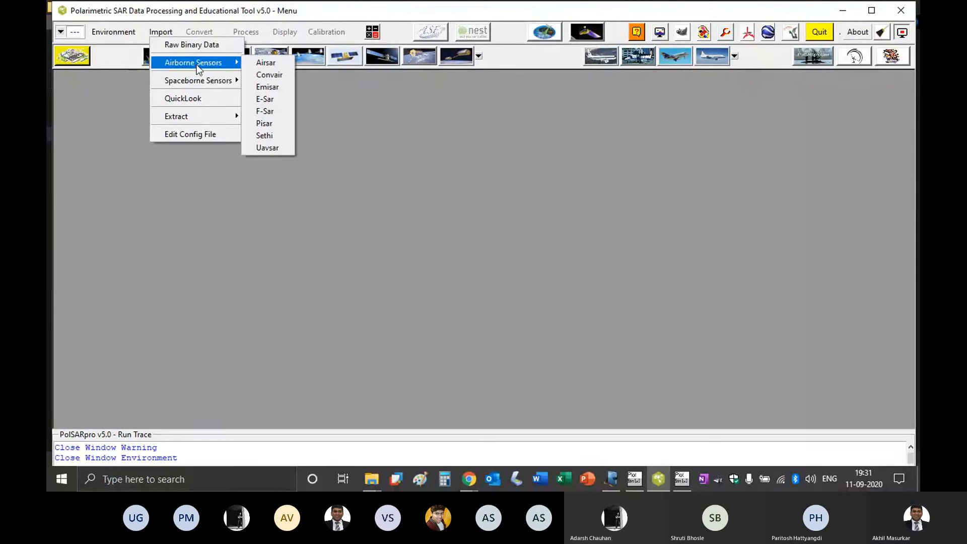
pyautogui.click(273, 63)
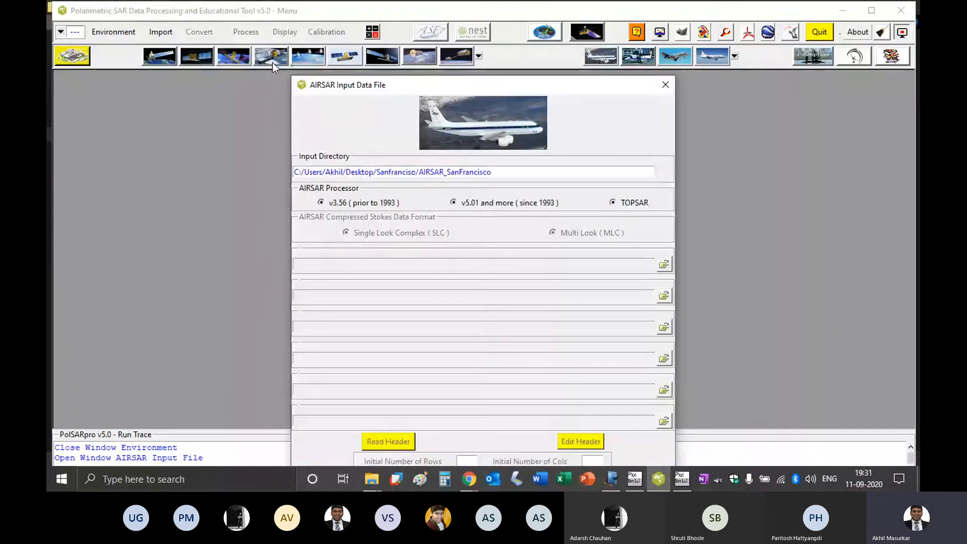
pyautogui.click(369, 204)
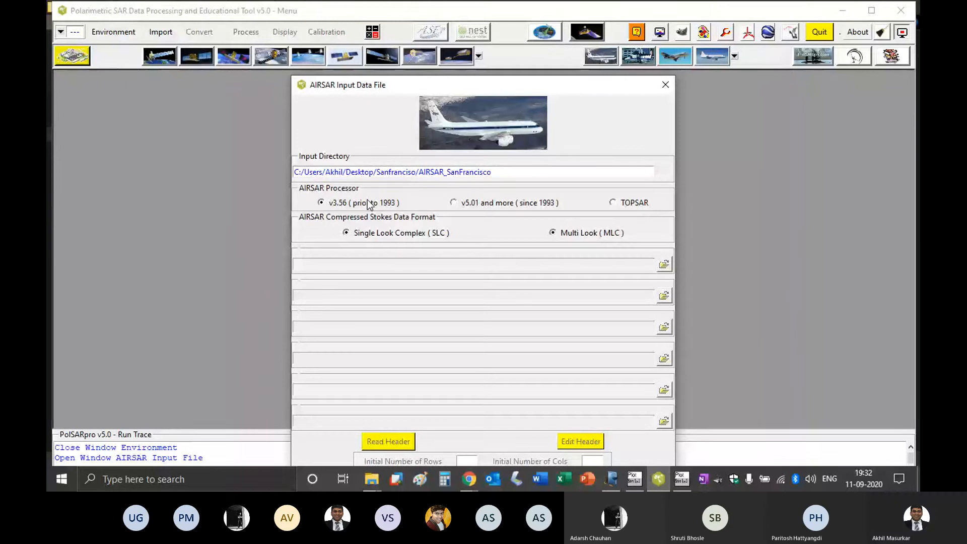
pyautogui.click(584, 233)
# Load san_francisco900x1024.stk as the AIRSAR input data file and try to read its header.
pyautogui.click(664, 265)
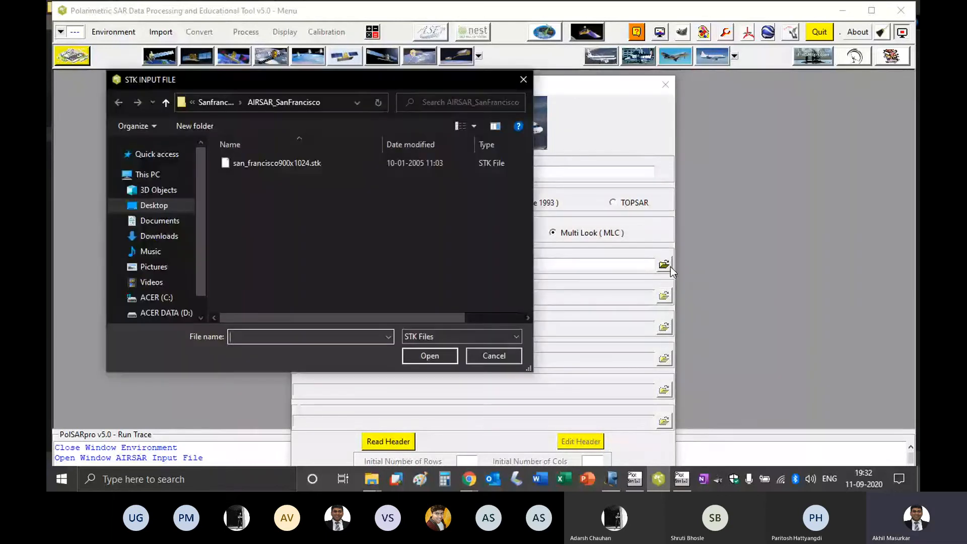
pyautogui.click(283, 164)
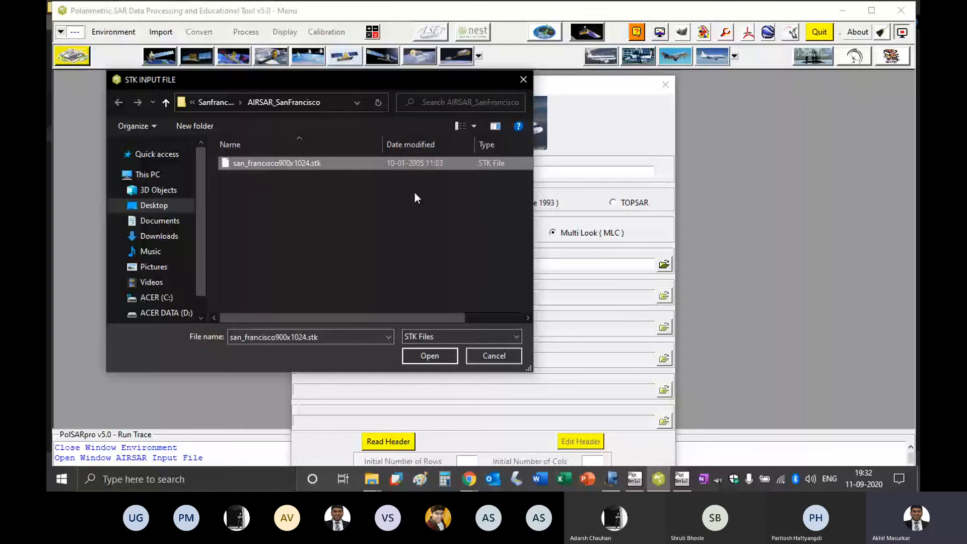
pyautogui.click(438, 358)
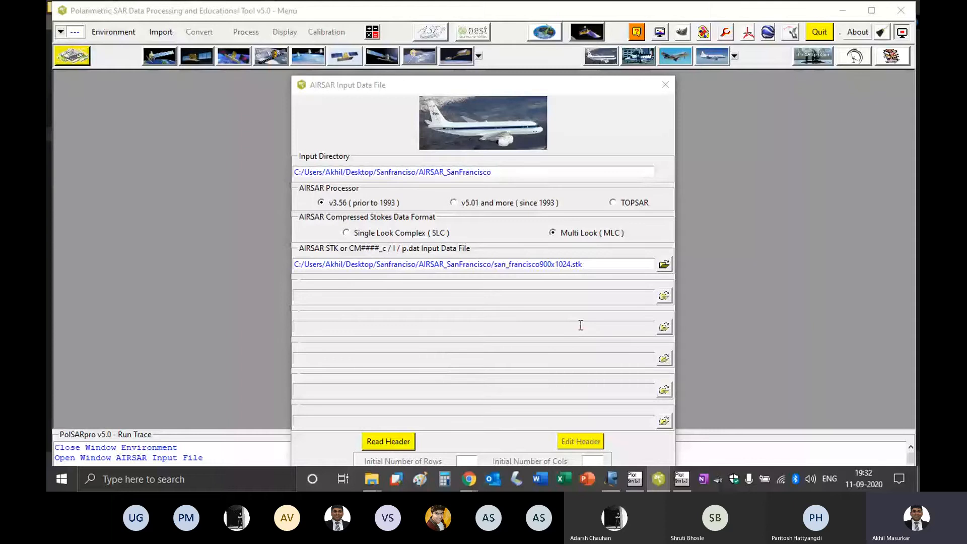
pyautogui.click(399, 442)
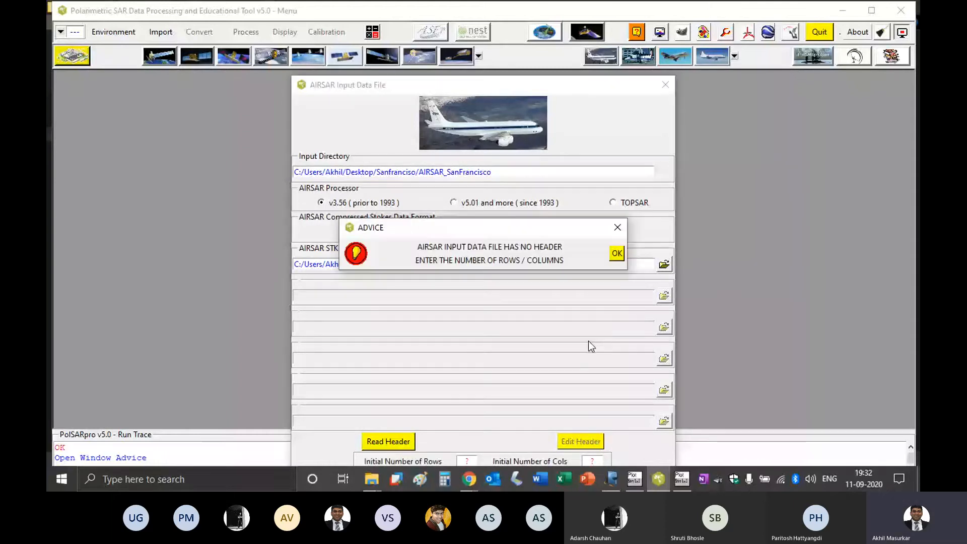
pyautogui.click(617, 254)
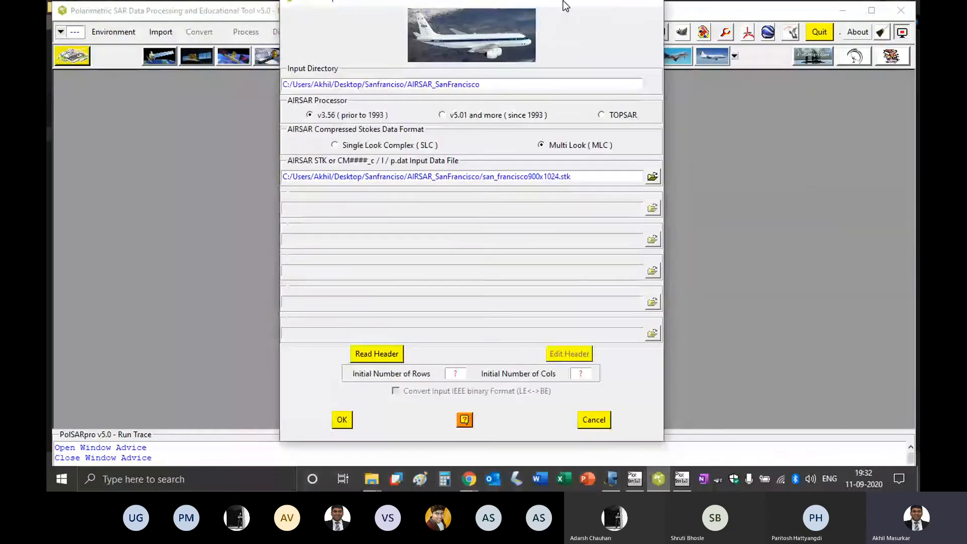
# Try to read the MLC file's header with 900 initial rows and 1024 initial columns entered, repeating the attempt once.
pyautogui.doubleClick(446, 387)
pyautogui.write('900')
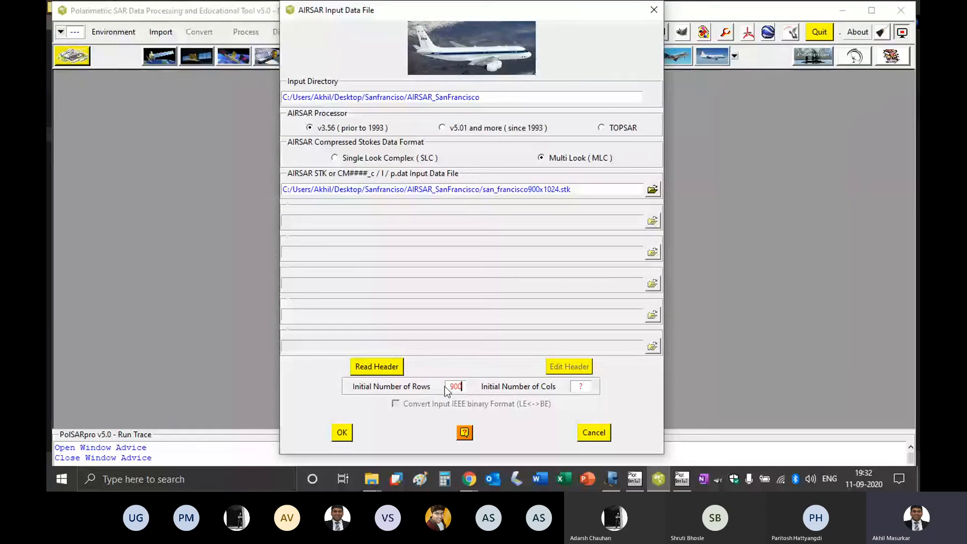
pyautogui.press('Tab')
pyautogui.write('1024')
pyautogui.click(388, 374)
pyautogui.doubleClick(459, 387)
pyautogui.write('900')
pyautogui.press('Tab')
pyautogui.write('1024')
pyautogui.click(400, 367)
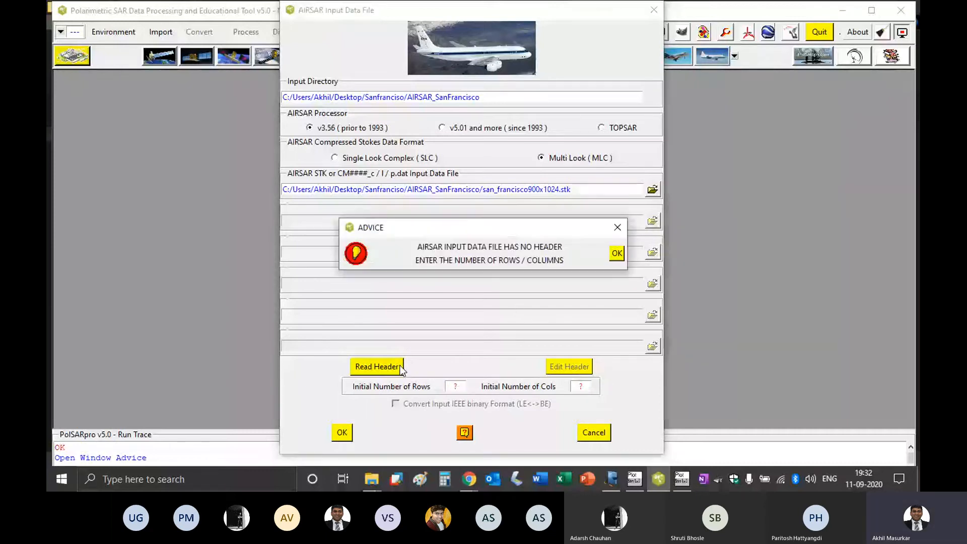
pyautogui.click(616, 253)
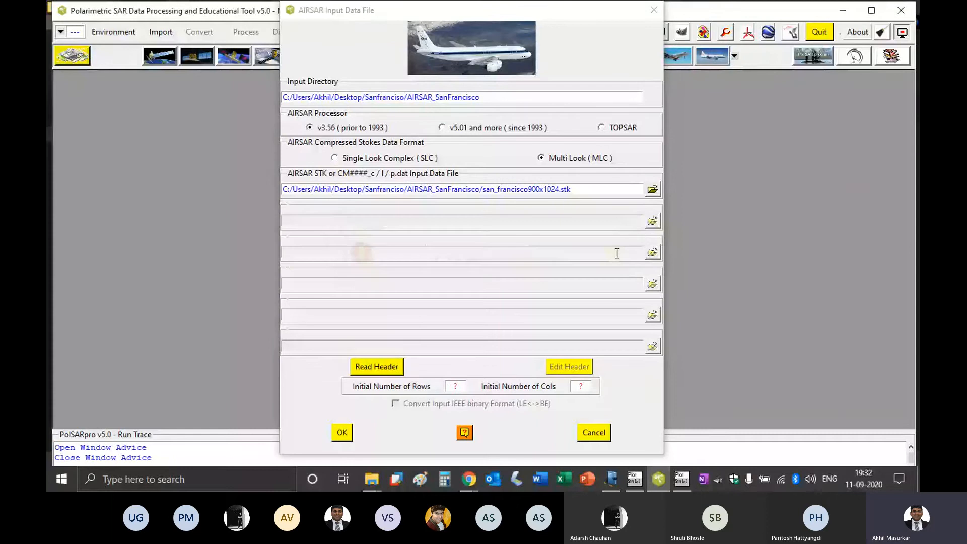
# Change the Stokes data format to Single Look Complex (SLC), reload san_francisco900x1024.stk and try to read its header.
pyautogui.click(340, 159)
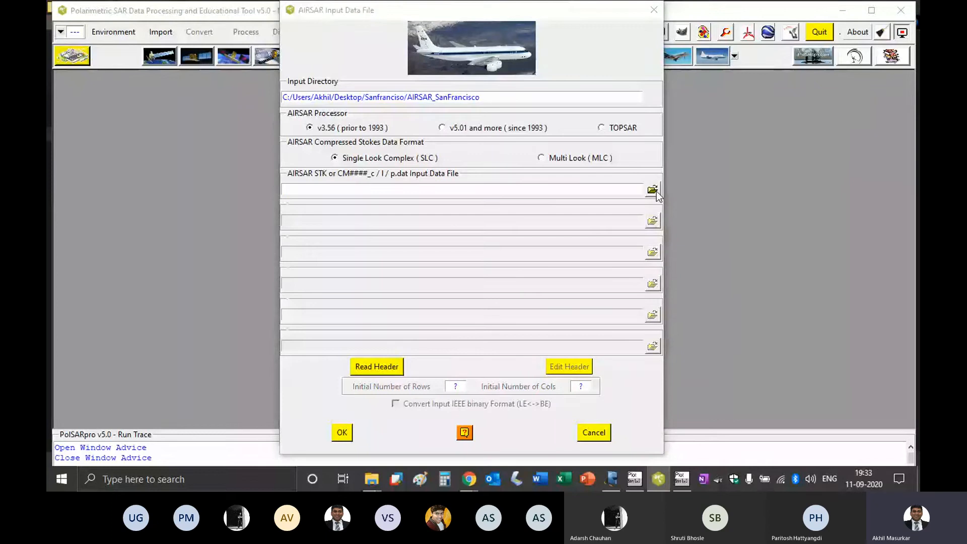
pyautogui.click(377, 366)
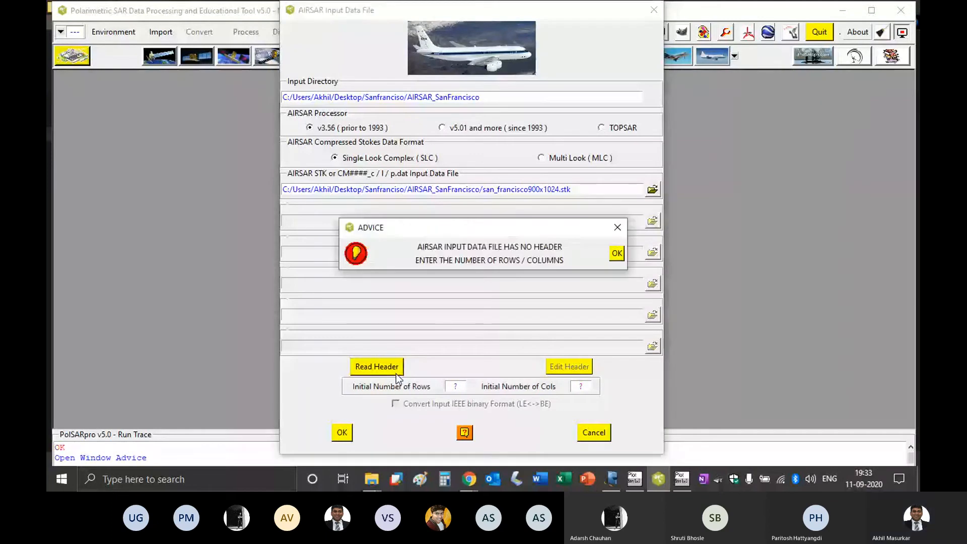
pyautogui.click(617, 253)
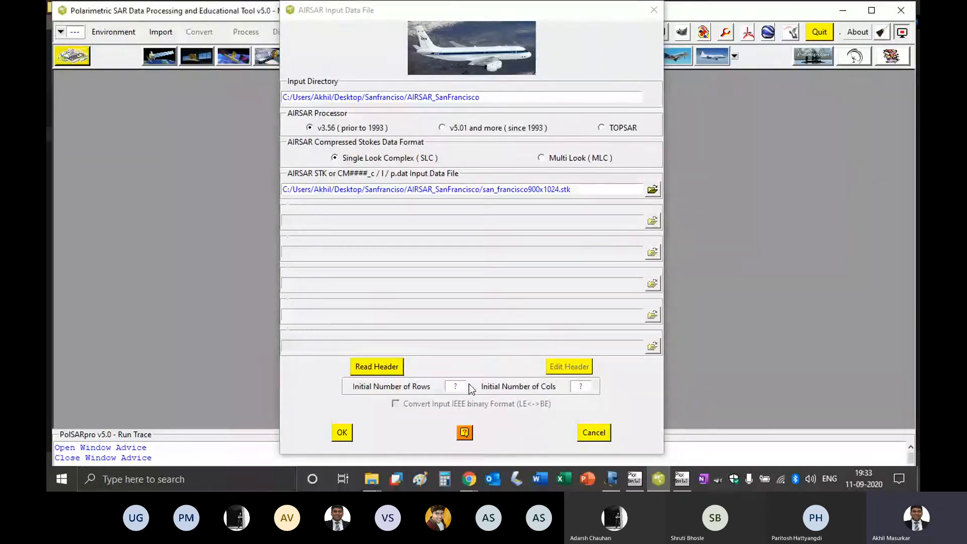
# Try to read the SLC file's header with 9000 initial rows and 1024 initial columns entered.
pyautogui.doubleClick(455, 387)
pyautogui.write('9000')
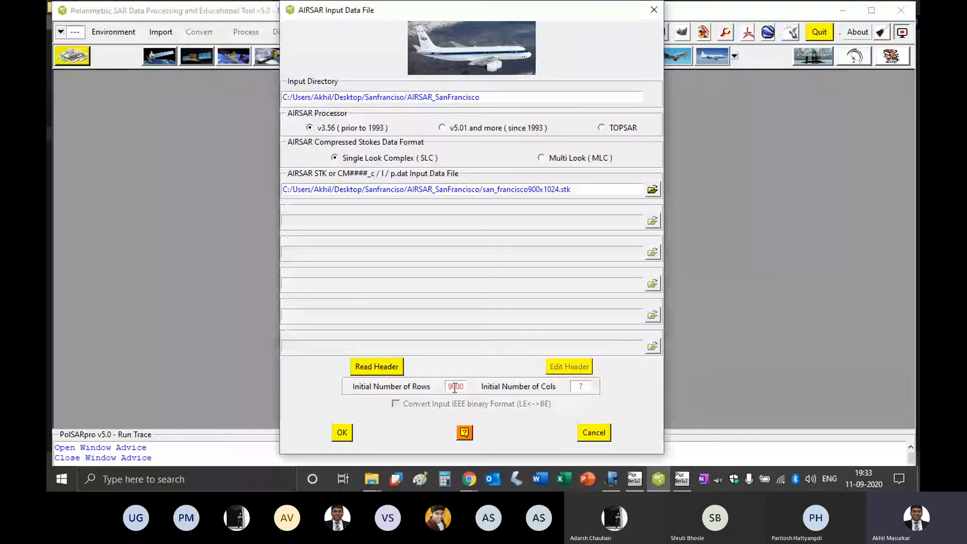
pyautogui.press('Tab')
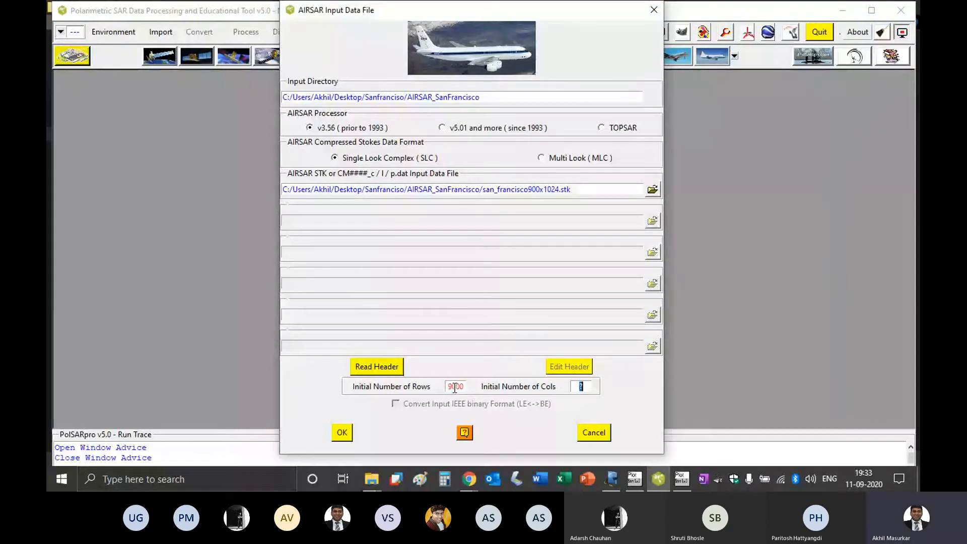
pyautogui.write('1024')
pyautogui.click(376, 370)
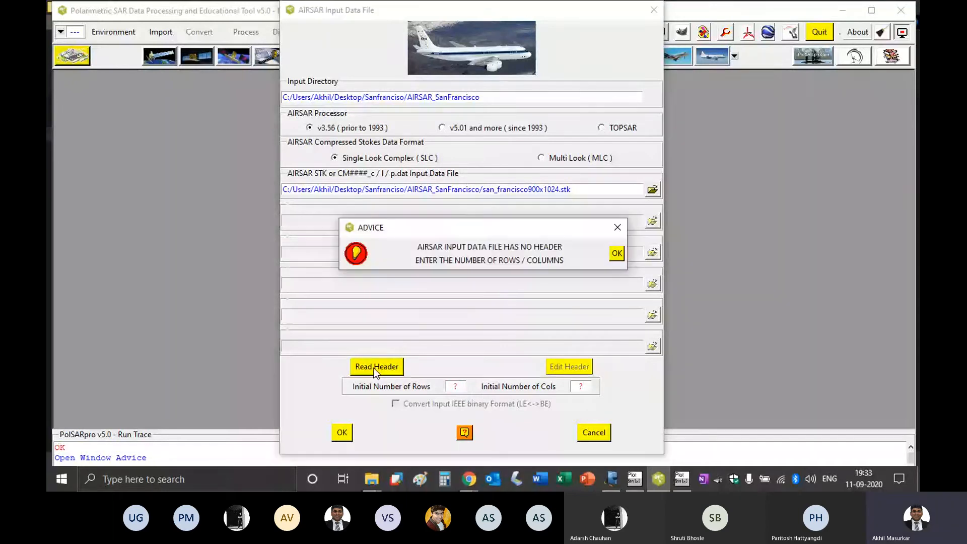
pyautogui.click(617, 253)
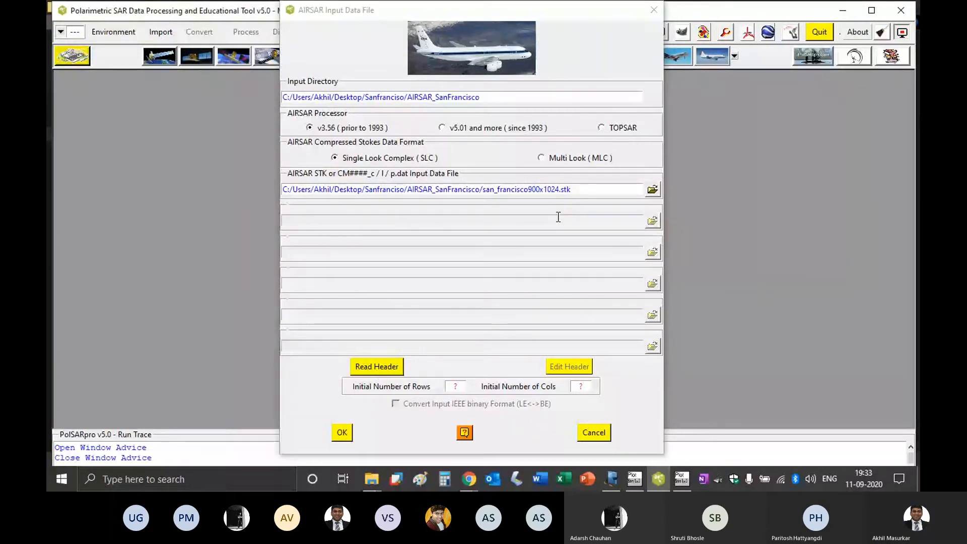
# Change the Stokes data format to Multi Look (MLC), reload san_francisco900x1024.stk and try to read its header.
pyautogui.click(494, 130)
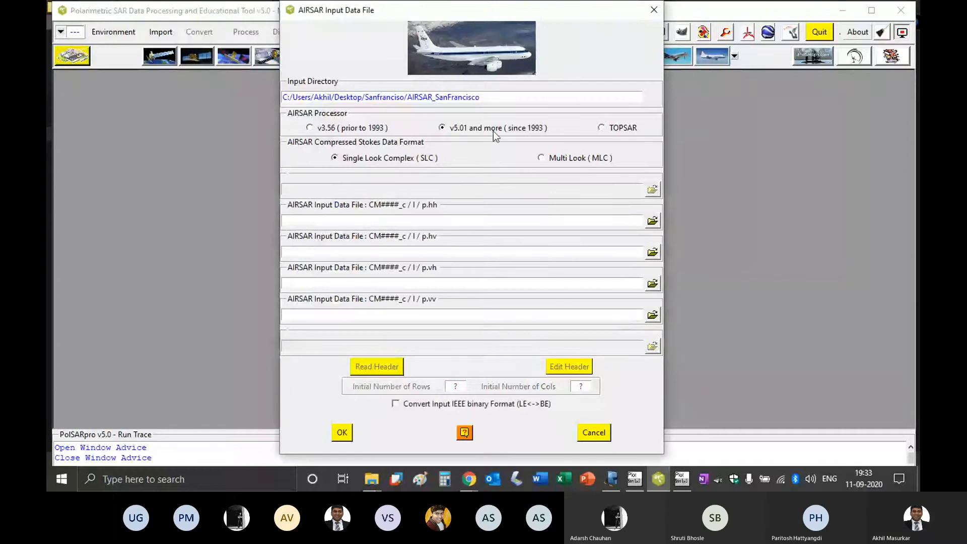
pyautogui.click(541, 158)
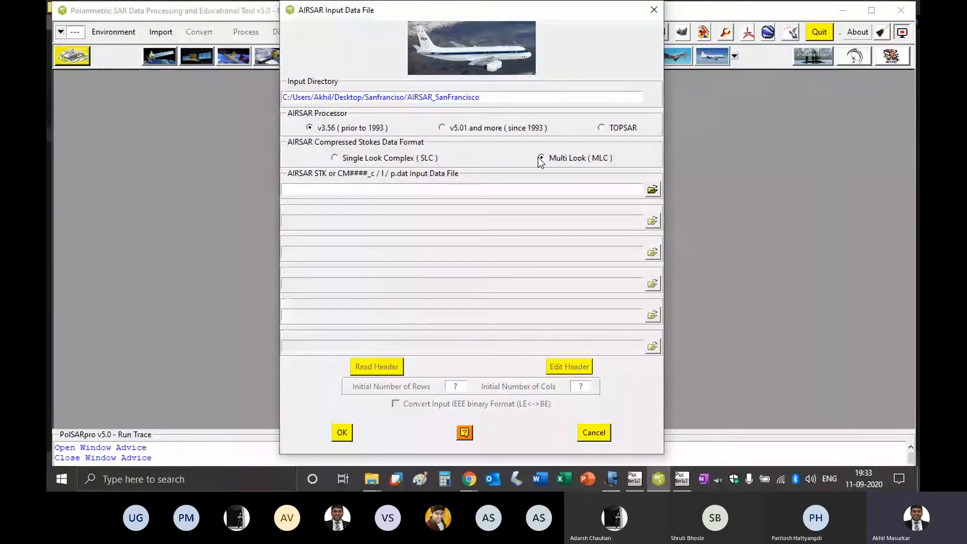
pyautogui.click(653, 190)
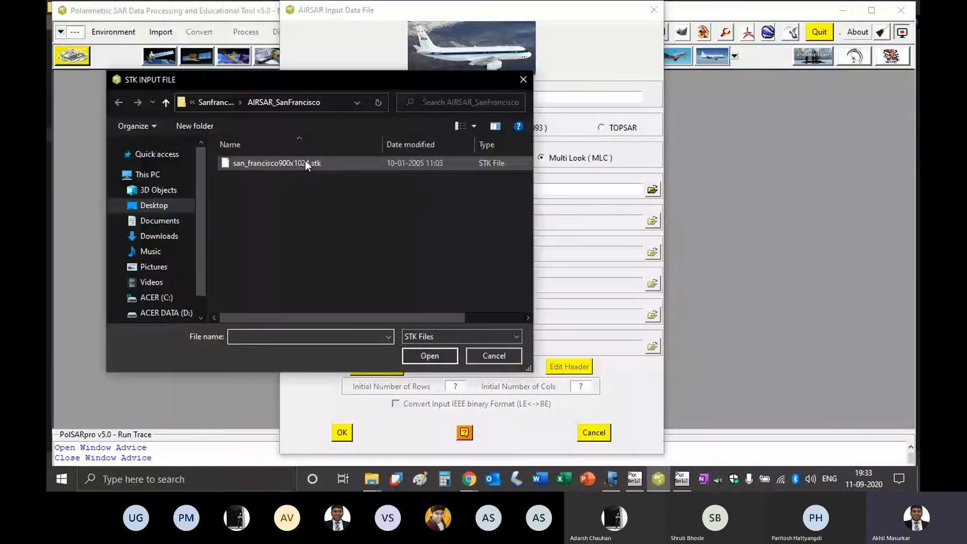
pyautogui.click(305, 161)
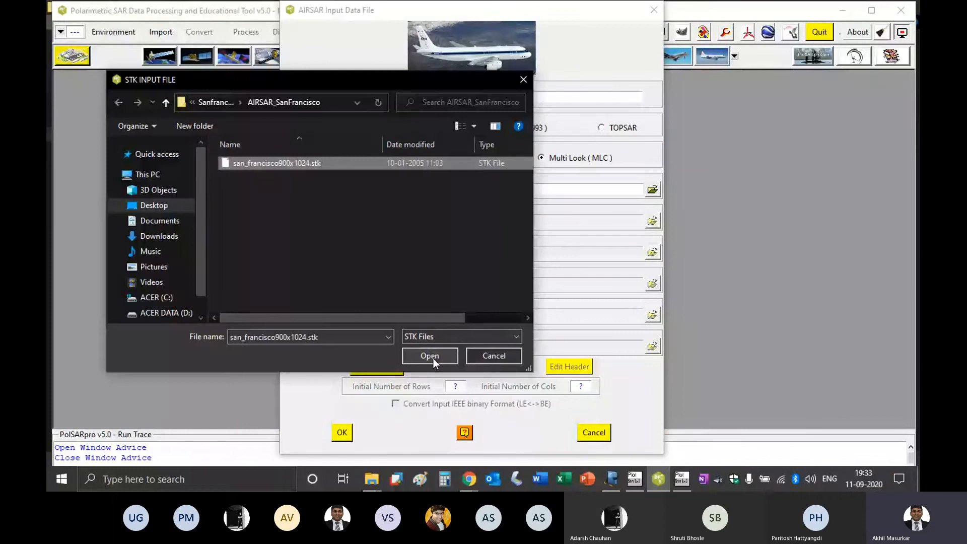
pyautogui.click(432, 356)
pyautogui.click(402, 368)
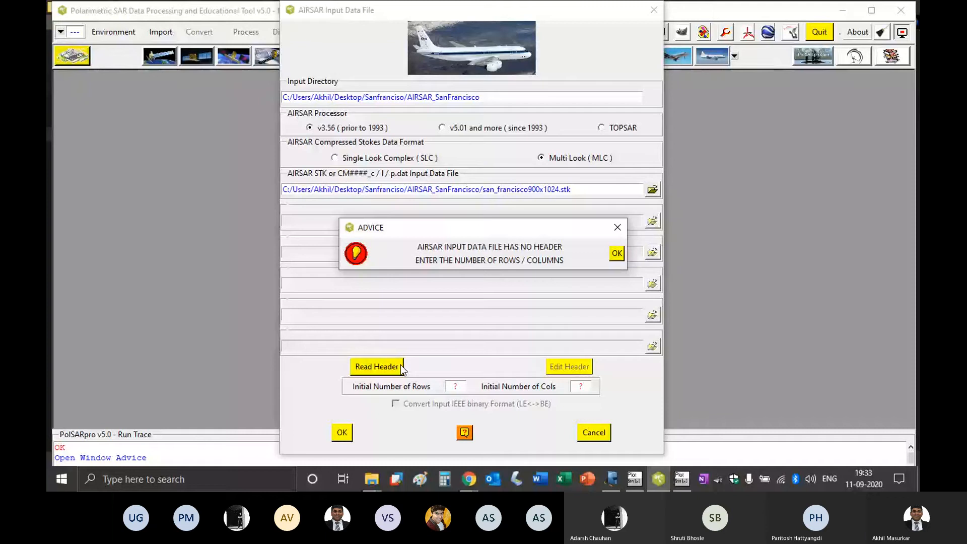
pyautogui.press('Return')
# Try to read the MLC file's header with 1024 initial rows and 900 initial columns entered.
pyautogui.doubleClick(457, 387)
pyautogui.write('1024')
pyautogui.press('Tab')
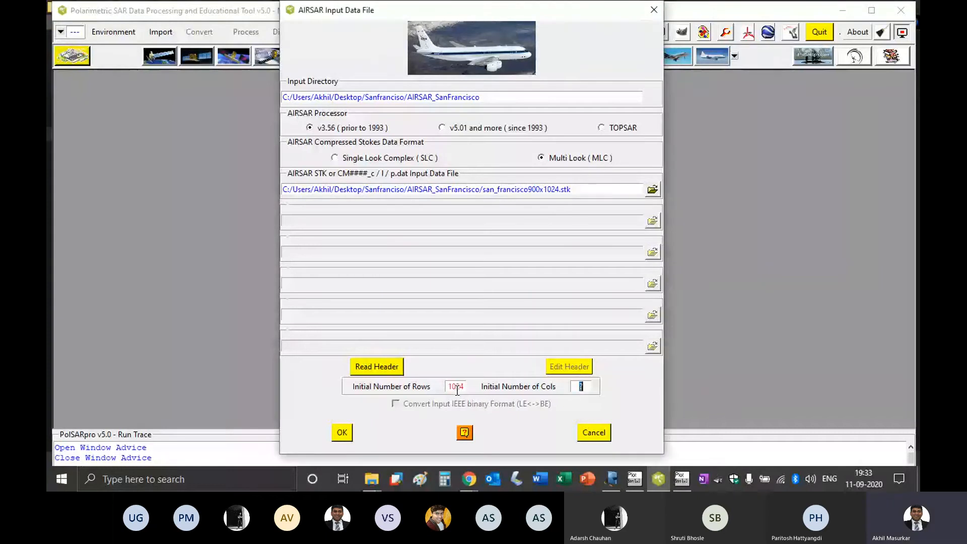
pyautogui.write('900')
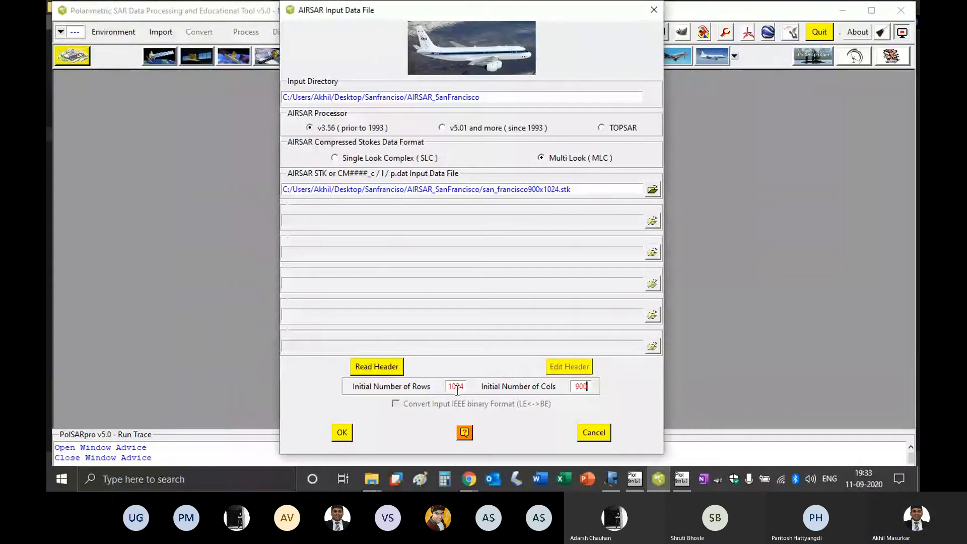
pyautogui.click(389, 367)
pyautogui.click(616, 255)
# Try to read the MLC file's header with 900 initial rows and 1024 initial columns entered.
pyautogui.doubleClick(456, 387)
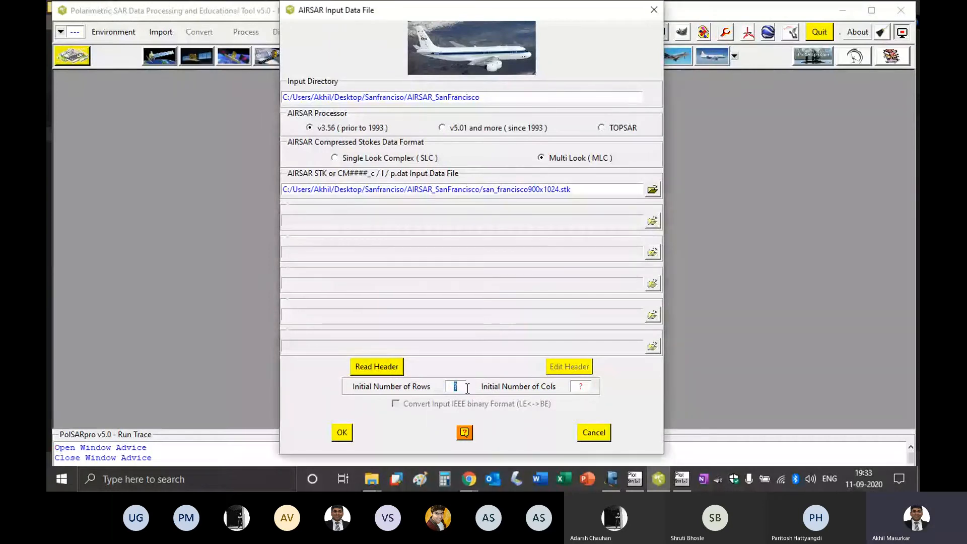
pyautogui.write('900')
pyautogui.press('Tab')
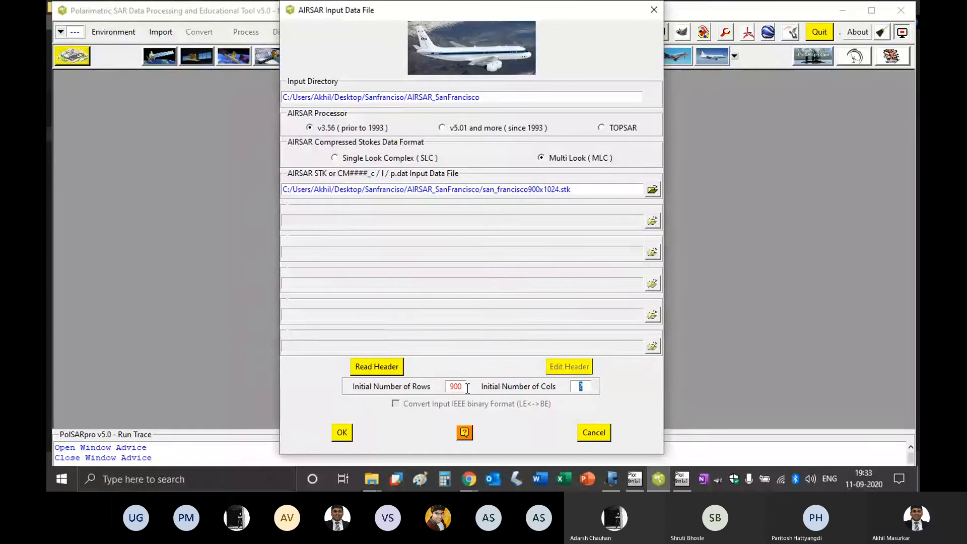
pyautogui.write('1024')
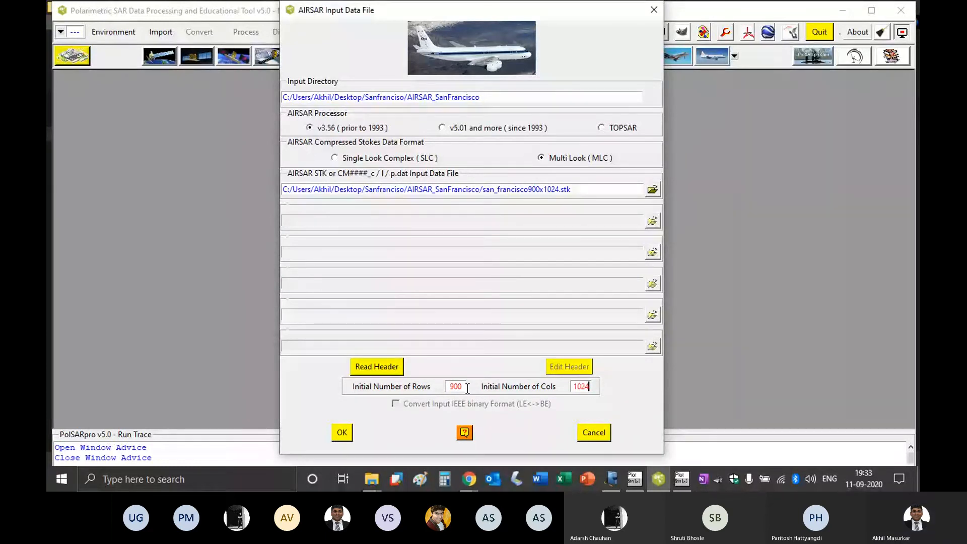
pyautogui.click(398, 364)
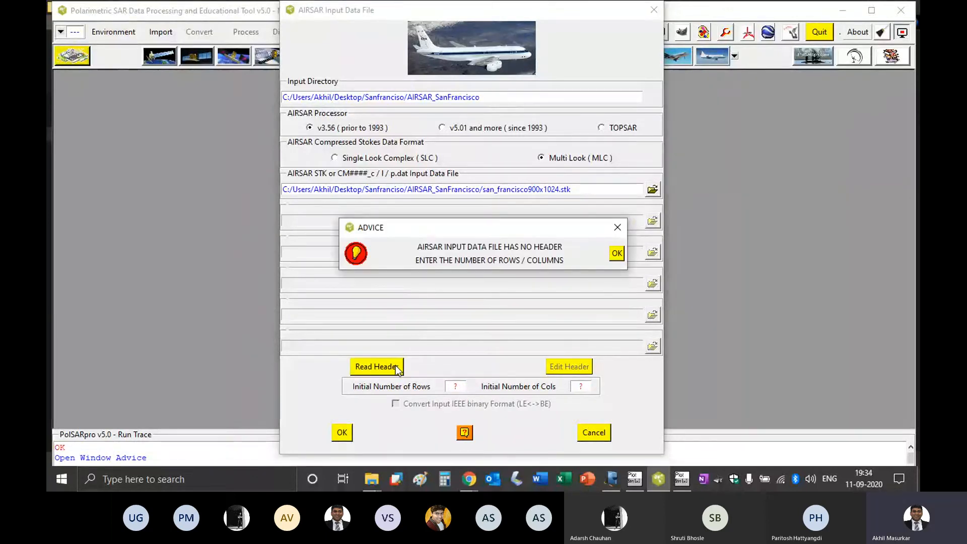
pyautogui.click(616, 253)
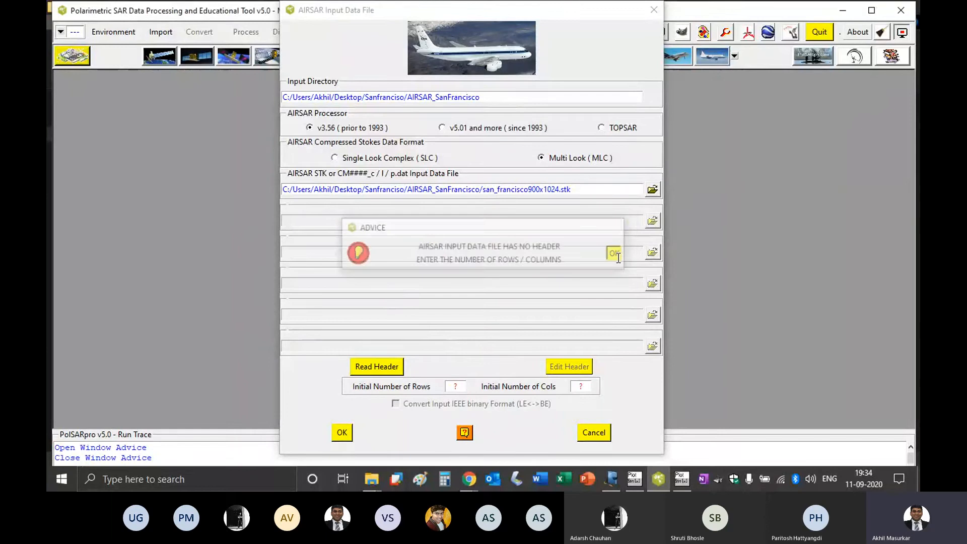
# Set 900 initial rows and 1024 initial columns and accept the AIRSAR input data file without reading the header.
pyautogui.doubleClick(458, 386)
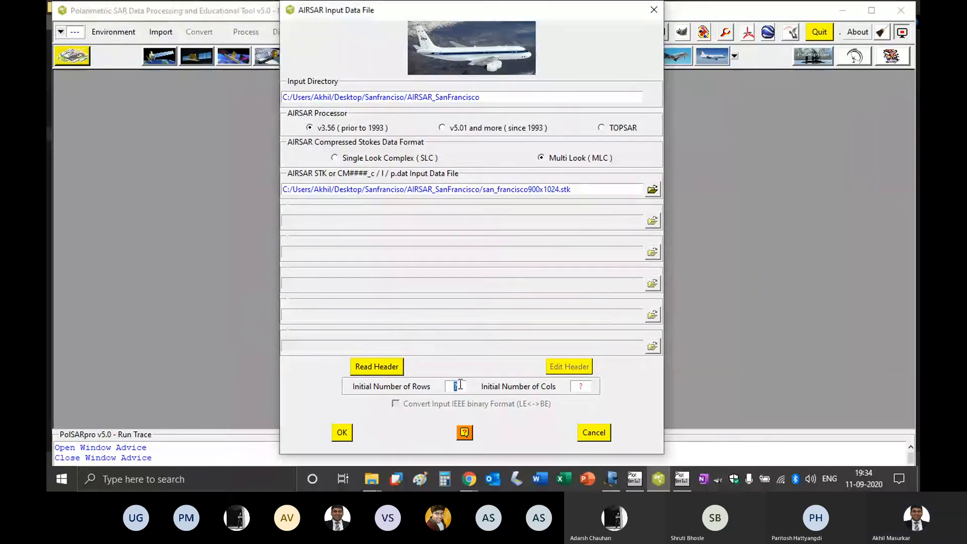
pyautogui.write('900')
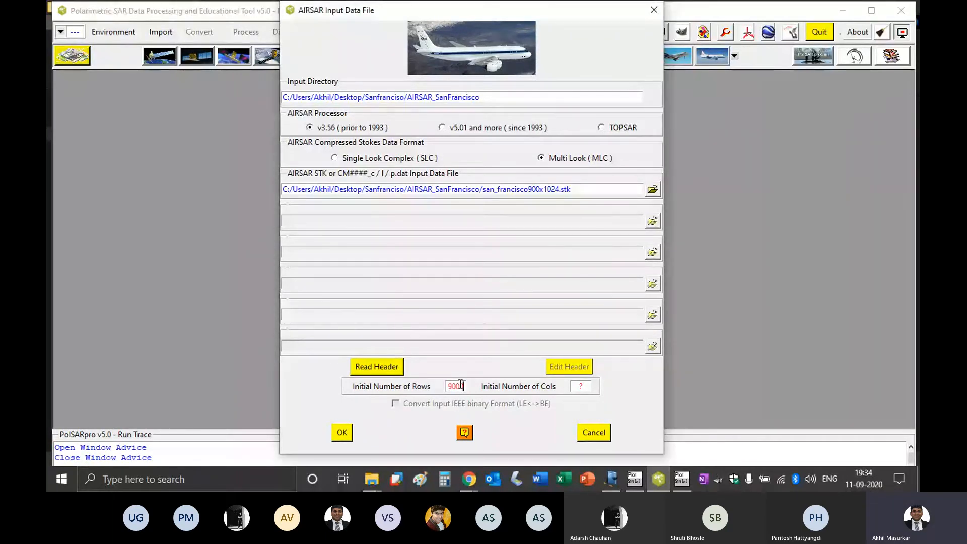
pyautogui.press('Tab')
pyautogui.write('1024')
pyautogui.click(341, 434)
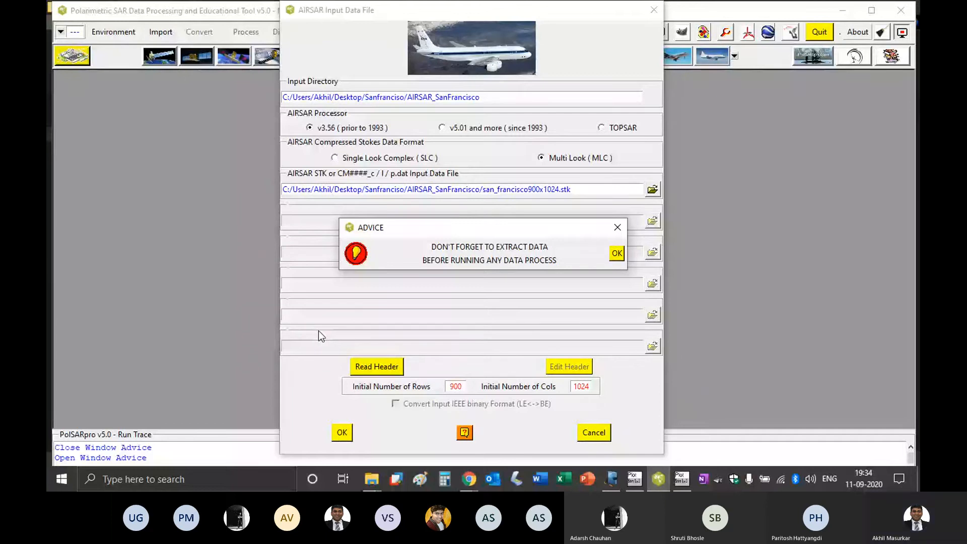
pyautogui.click(616, 253)
# Extract the imported AIRSAR data at full resolution as T3 coherency elements into the AIRSAR_SanFrancisco directory.
pyautogui.click(161, 32)
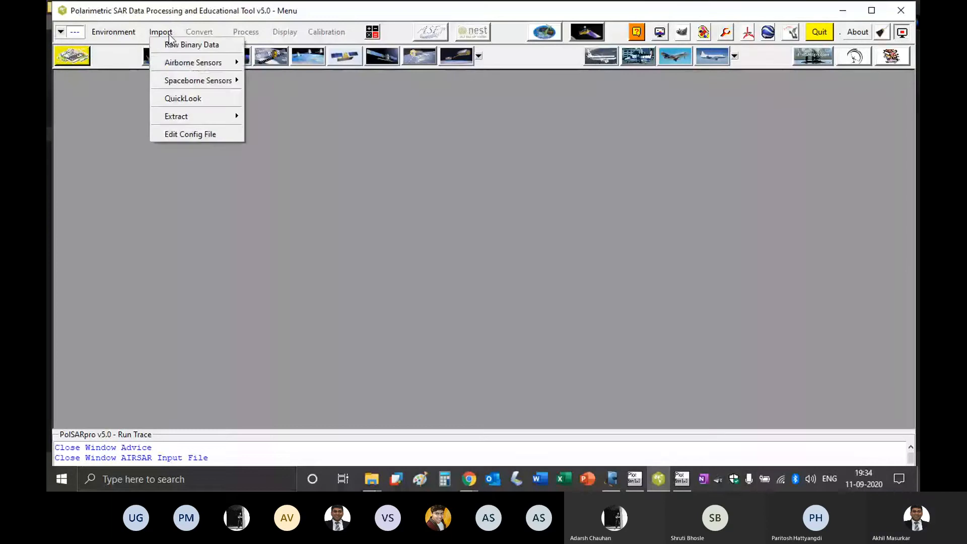
pyautogui.moveTo(169, 65)
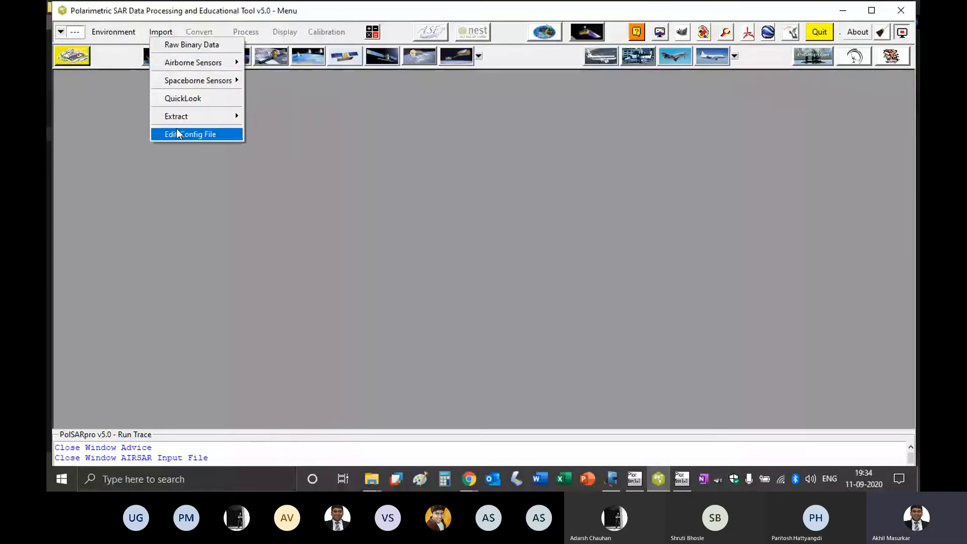
pyautogui.moveTo(192, 119)
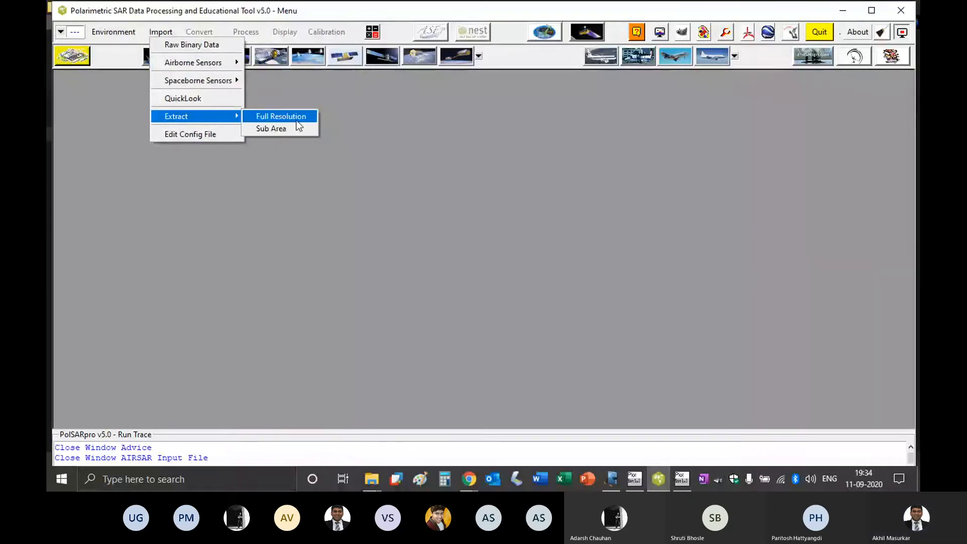
pyautogui.click(297, 120)
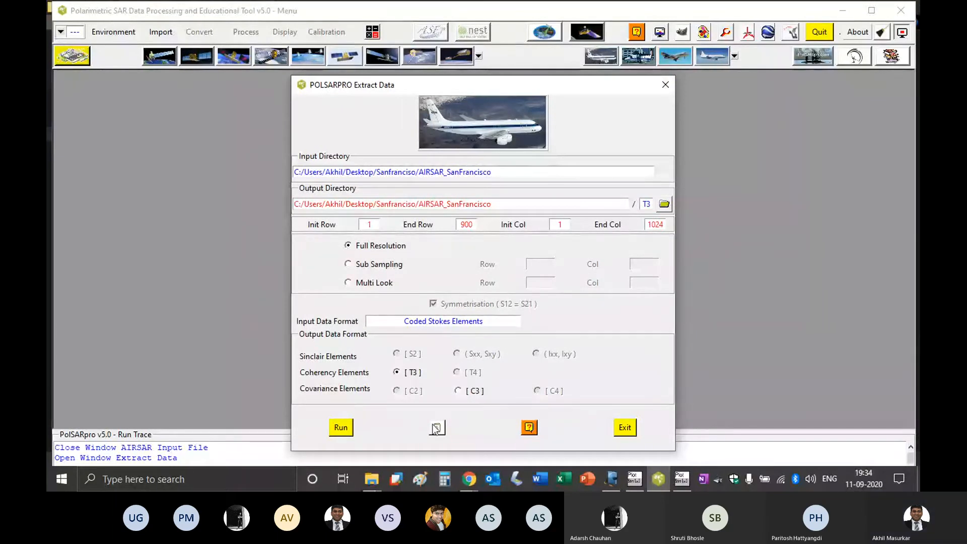
pyautogui.click(339, 427)
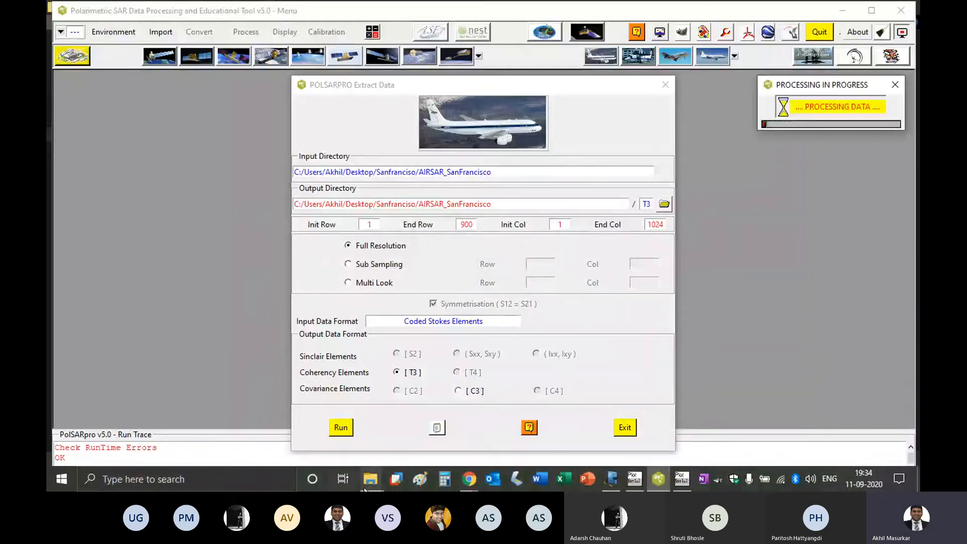
# Switch to File Explorer, inspect the extracted files in AIRSAR_SanFrancisco's T3 folder sorted by date modified, and return to PolSARpro.
pyautogui.moveTo(365, 488)
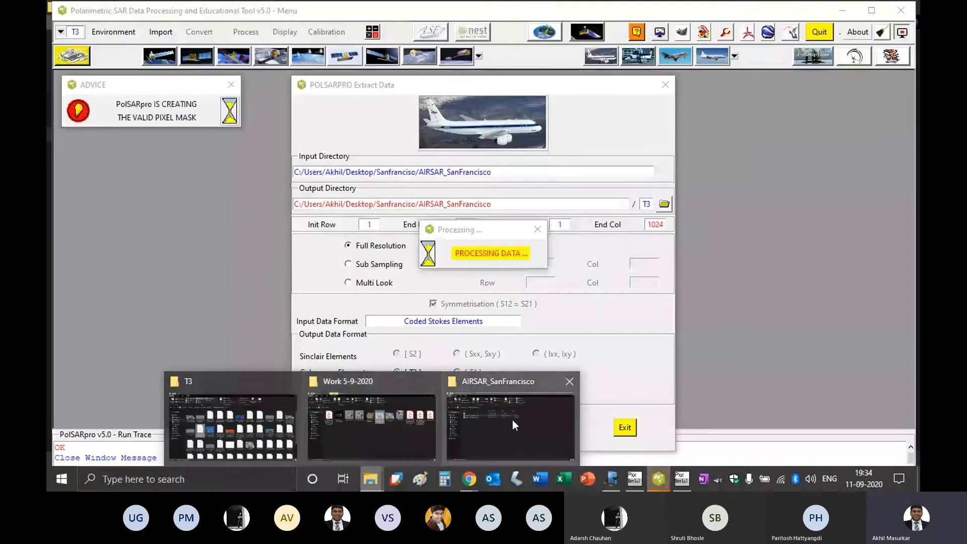
pyautogui.click(375, 470)
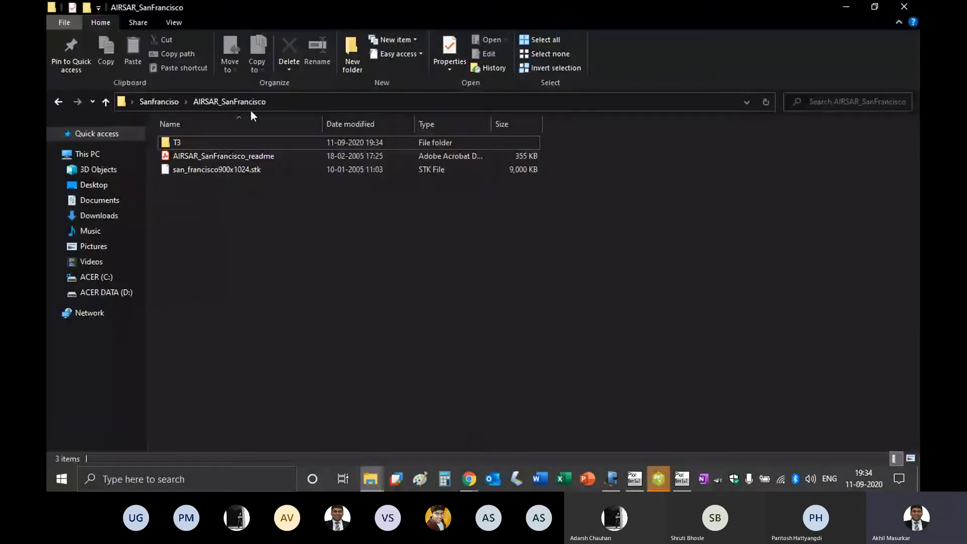
pyautogui.click(156, 103)
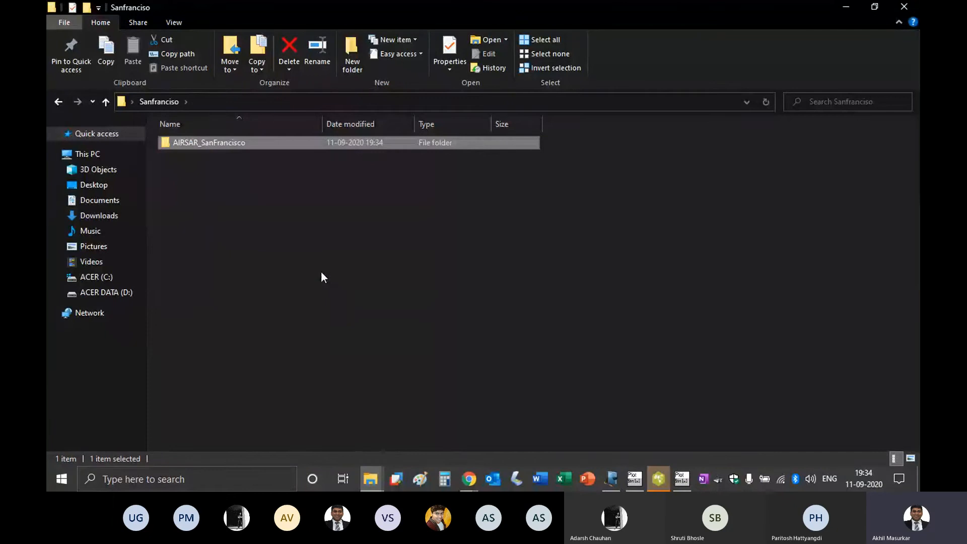
pyautogui.doubleClick(232, 146)
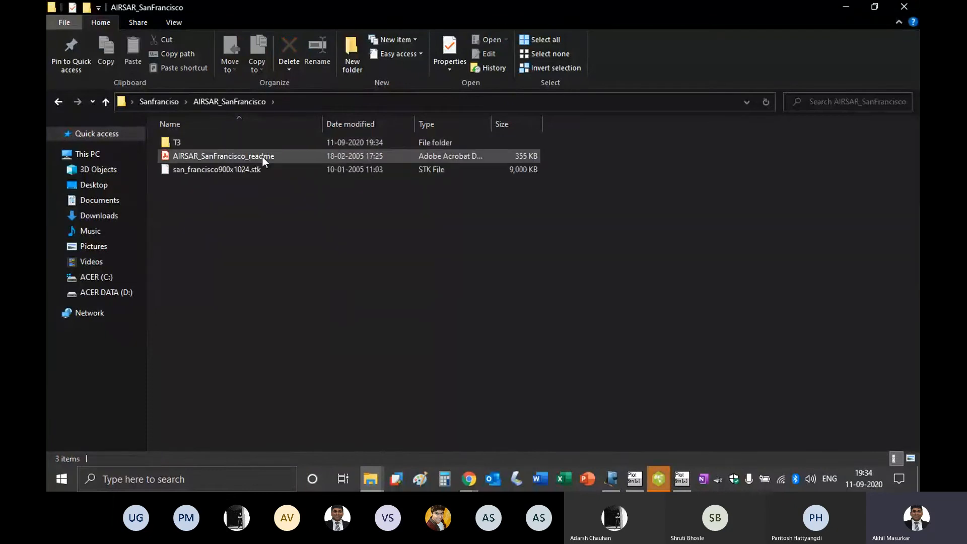
pyautogui.click(241, 141)
pyautogui.doubleClick(240, 143)
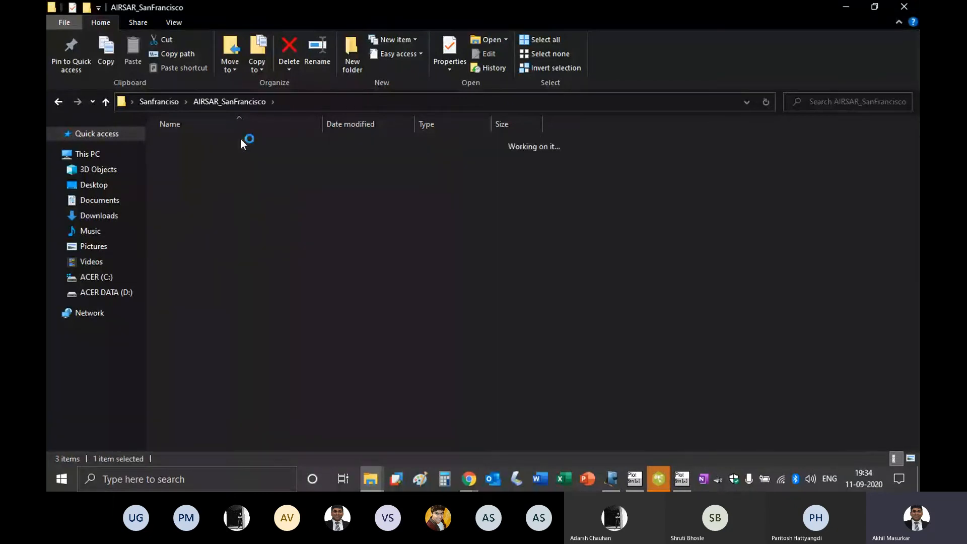
pyautogui.click(343, 124)
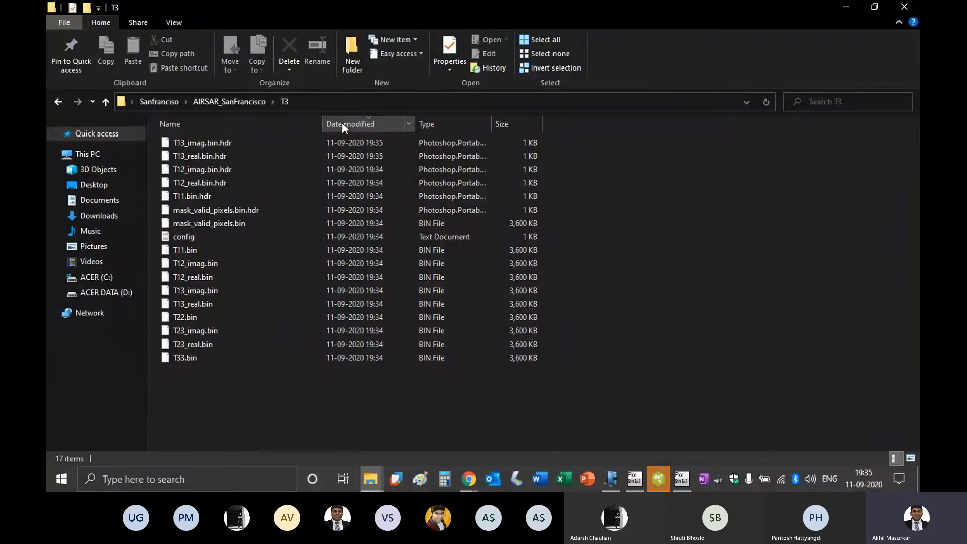
pyautogui.click(658, 479)
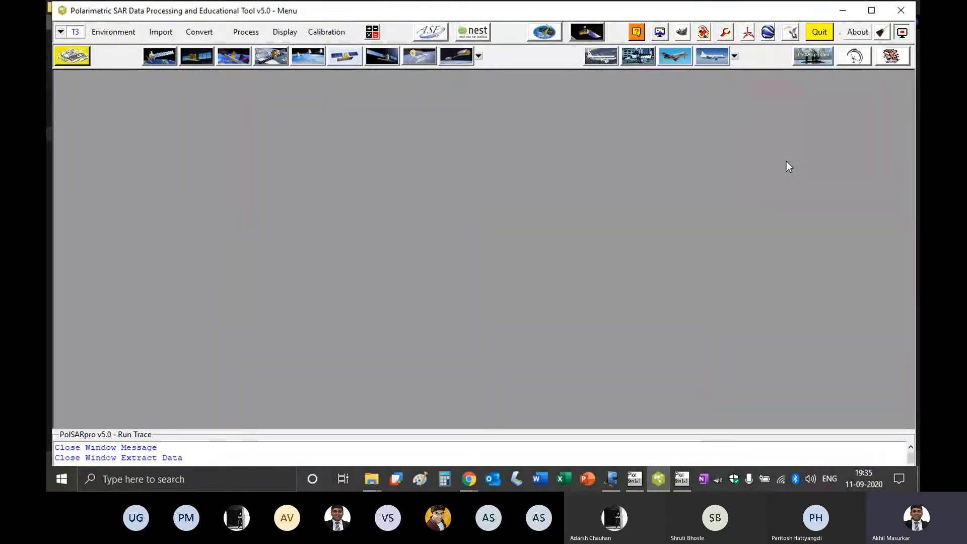
pyautogui.click(245, 32)
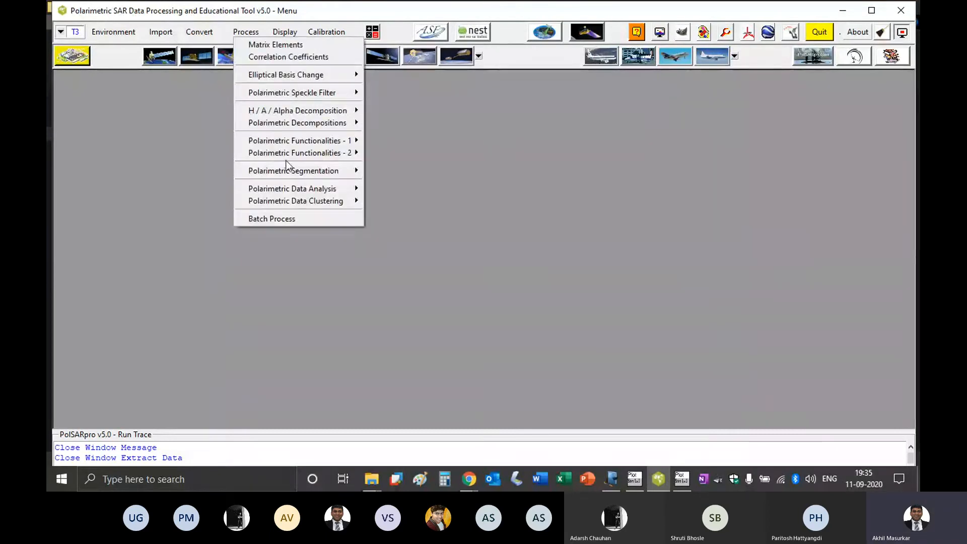
pyautogui.moveTo(288, 178)
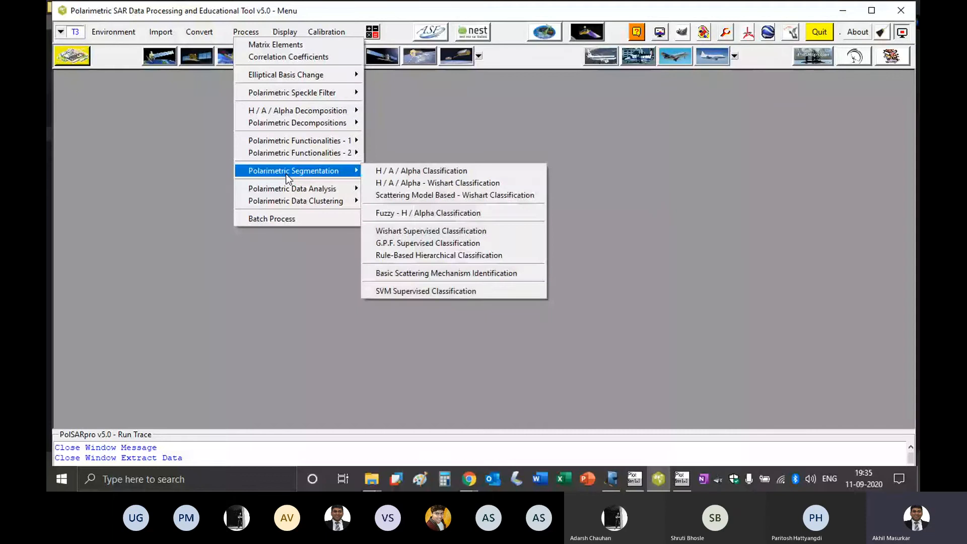
pyautogui.click(285, 96)
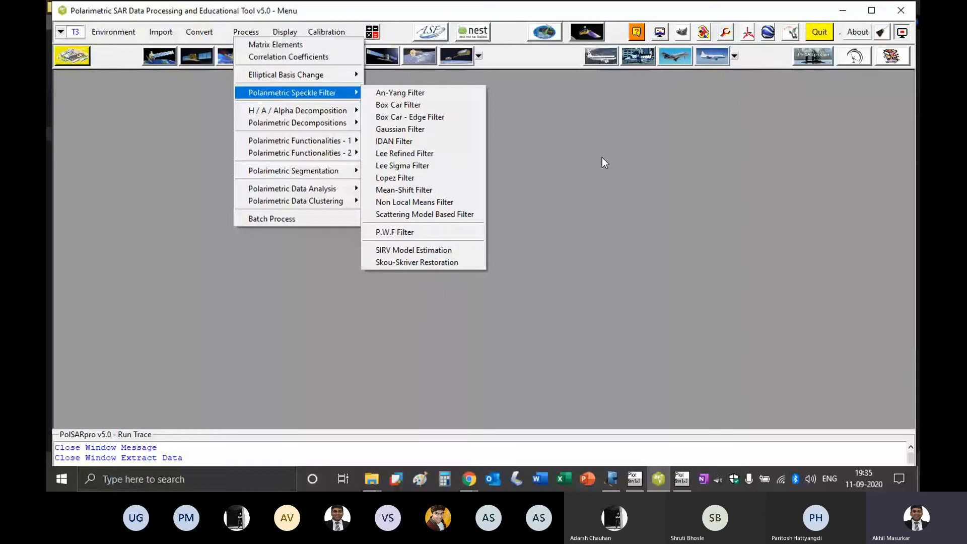
# Create an RGB file from the T3 data using the Pauli Composition with automatic contrast enhancement.
pyautogui.click(284, 31)
pyautogui.click(114, 158)
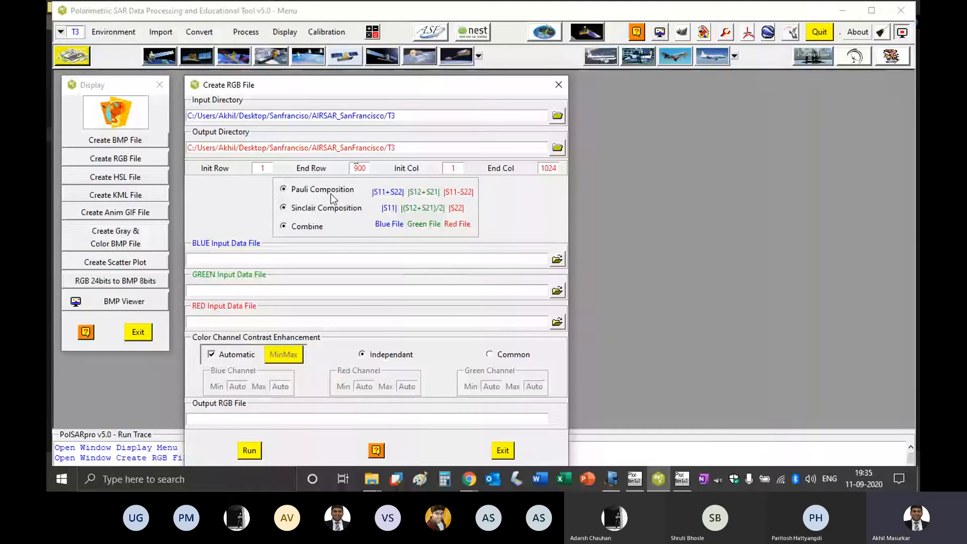
pyautogui.click(325, 190)
pyautogui.click(250, 450)
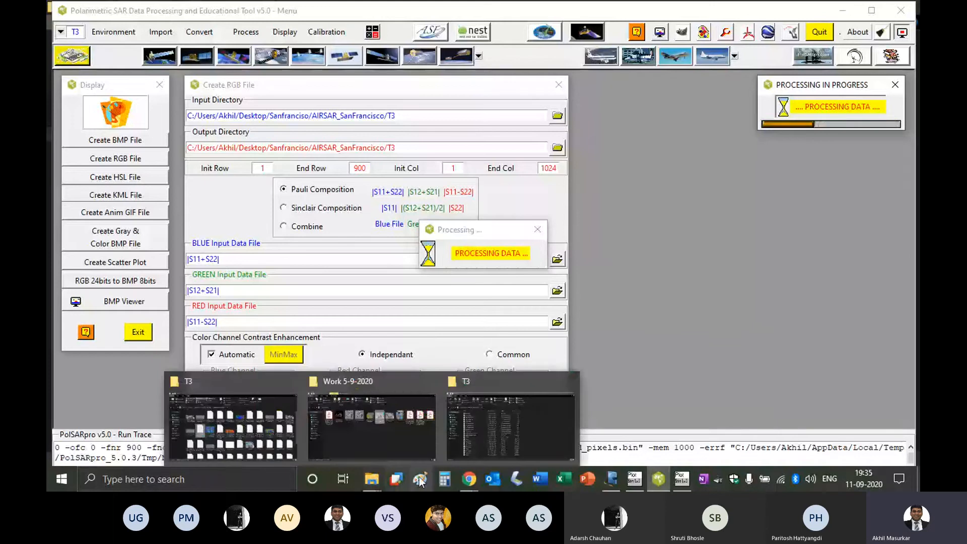
# Switch to File Explorer, view the PauliRGB image from the T3 folder and close it again.
pyautogui.click(511, 426)
pyautogui.click(226, 144)
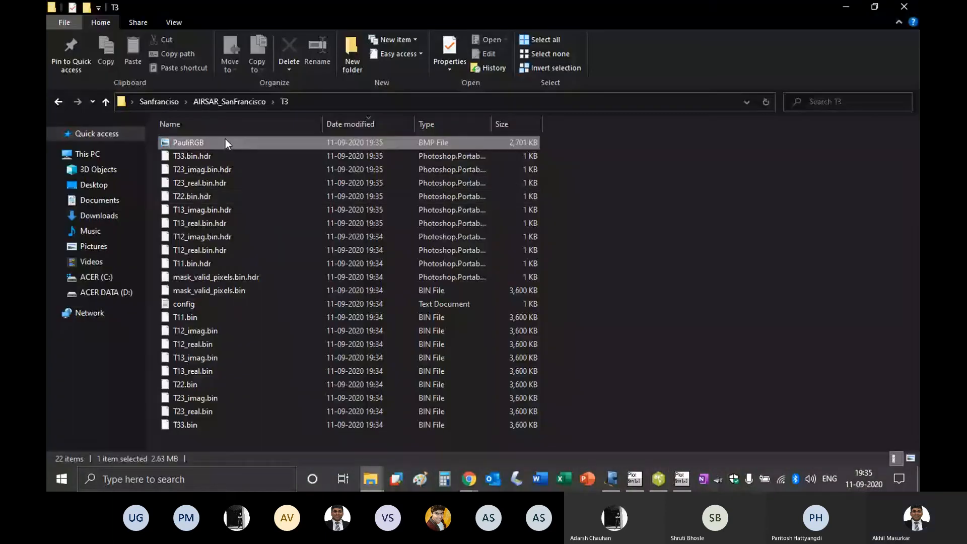
pyautogui.doubleClick(225, 141)
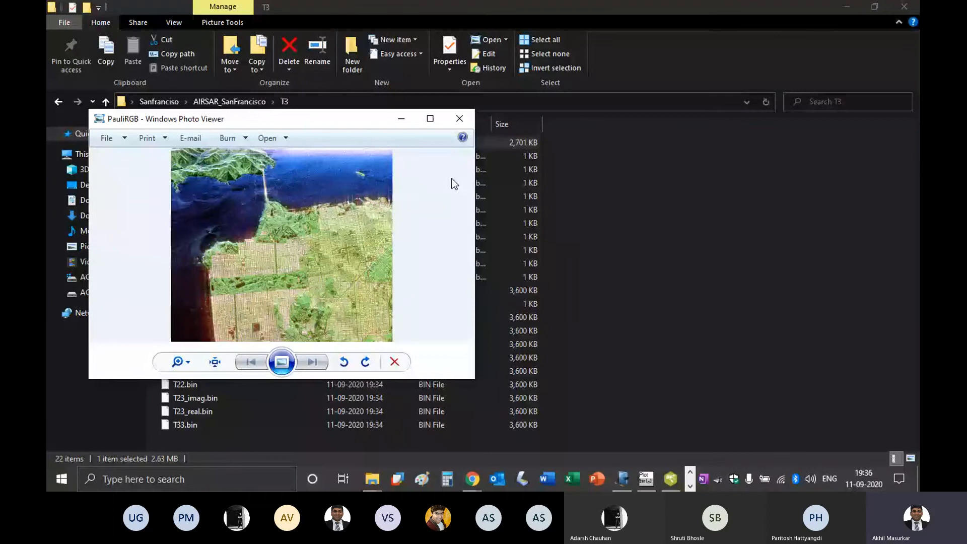
pyautogui.click(453, 120)
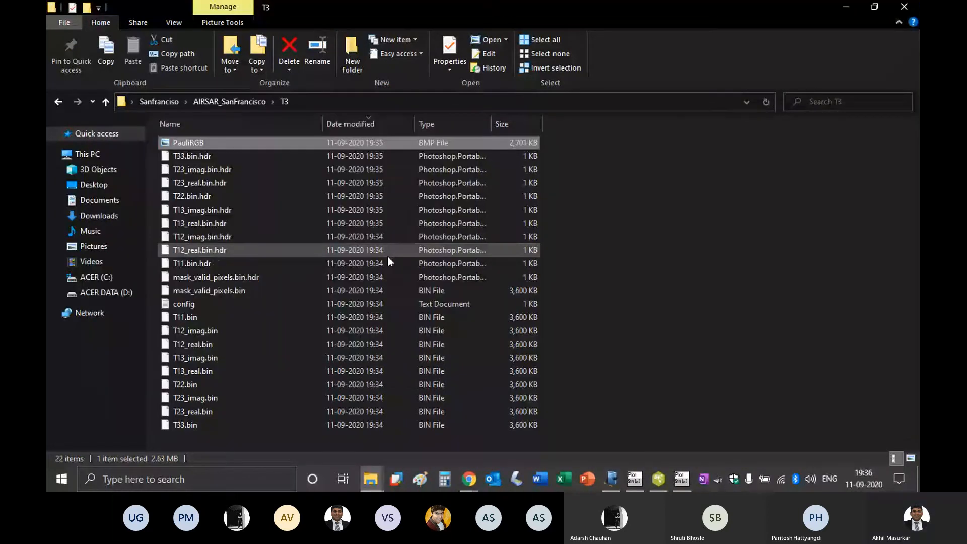
# Switch to PolSARpro, close the Display window and run the J.S. Lee Sigma speckle filter on the T3 data into AIRSAR_SanFrancisco_SIG.
pyautogui.click(682, 479)
pyautogui.click(658, 478)
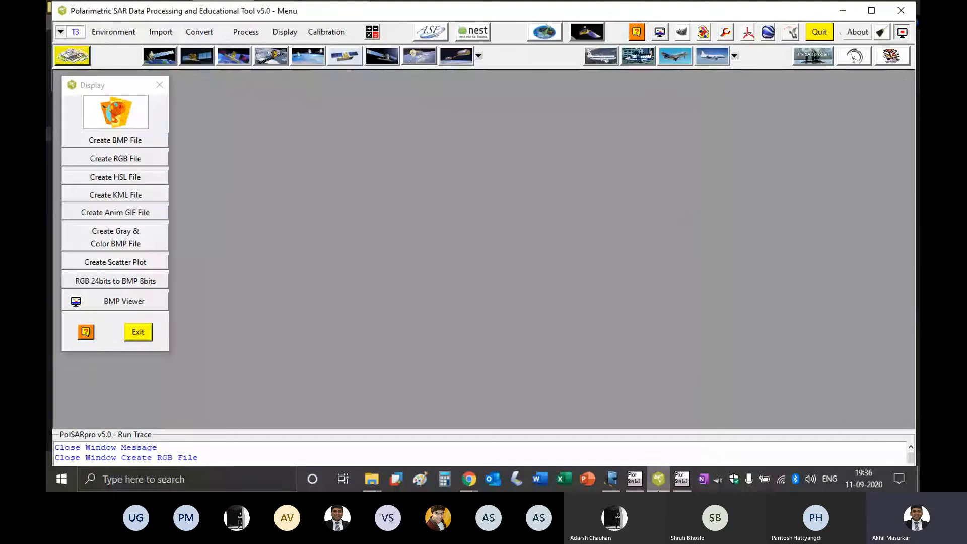
pyautogui.click(148, 329)
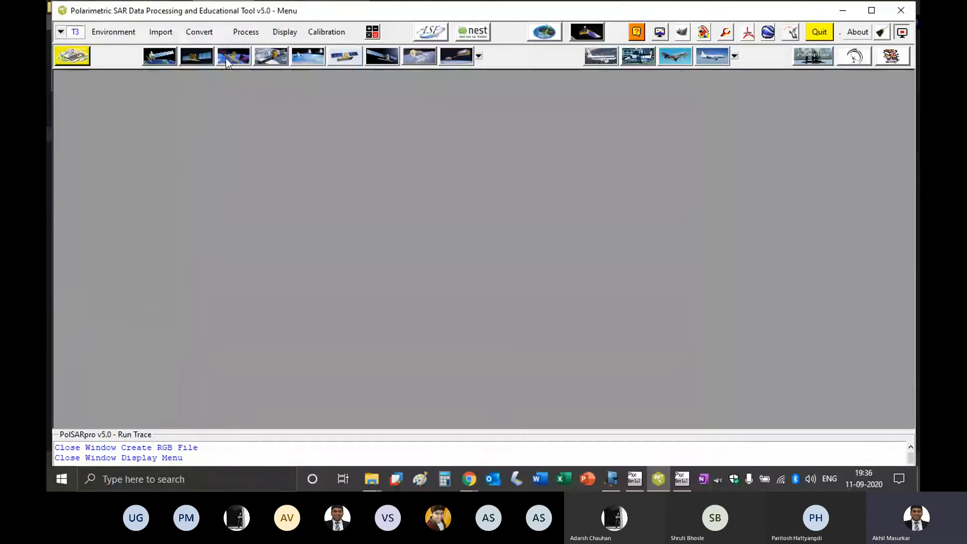
pyautogui.click(250, 33)
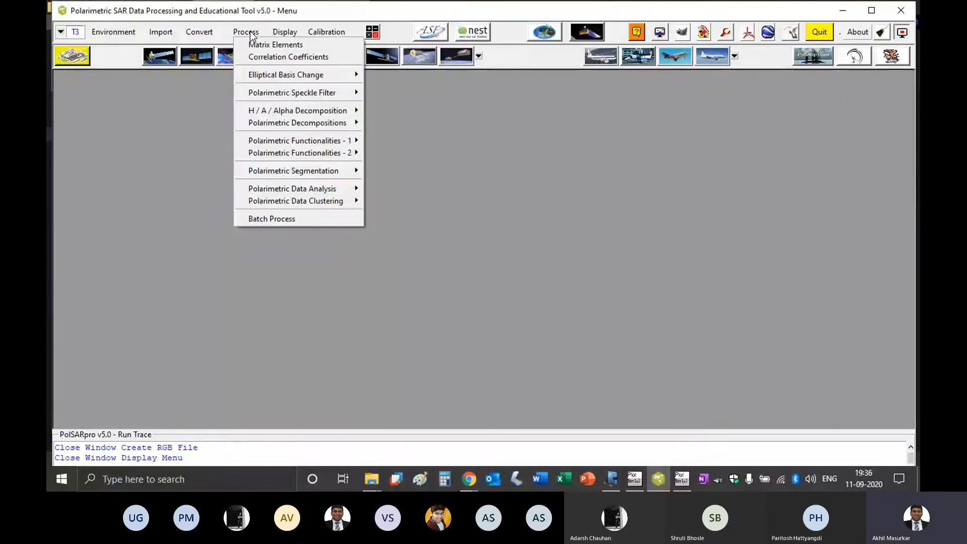
pyautogui.moveTo(312, 93)
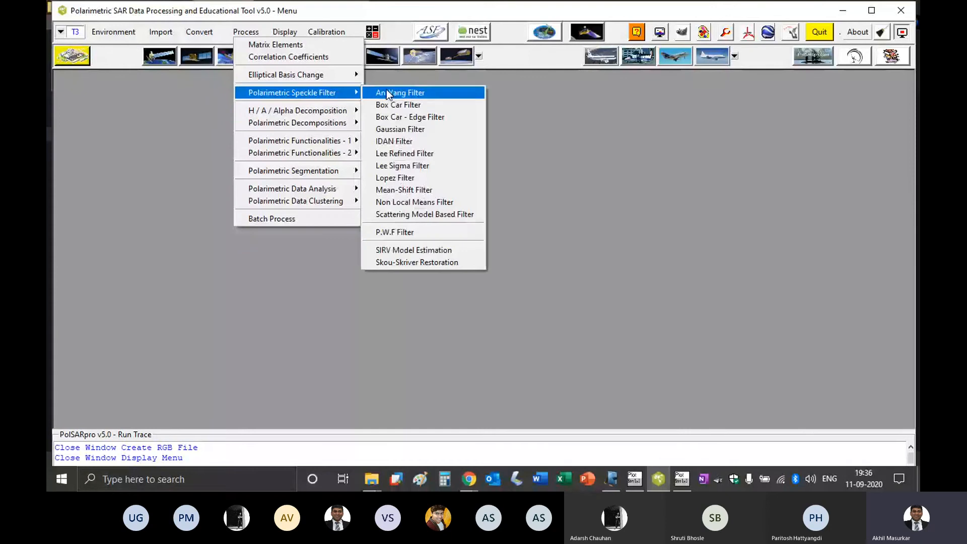
pyautogui.click(449, 166)
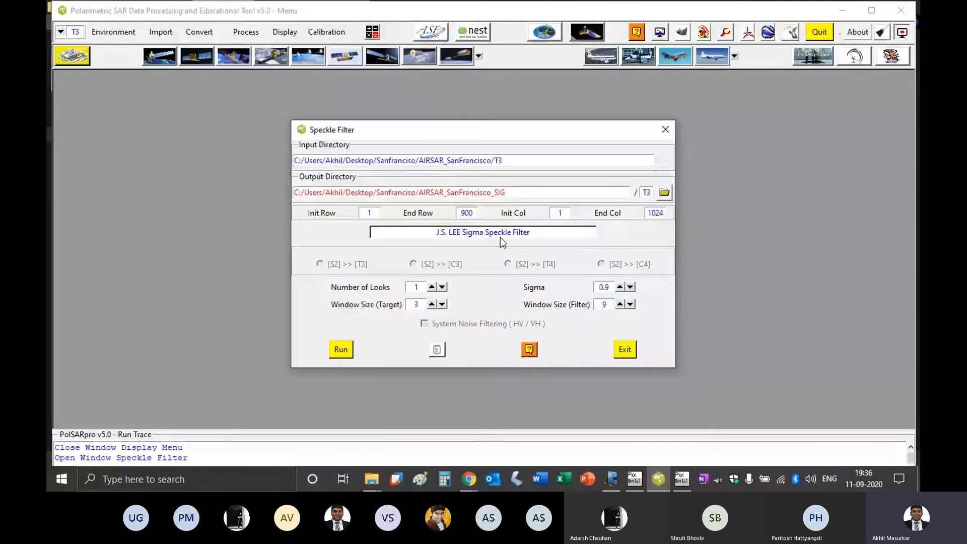
pyautogui.click(348, 350)
pyautogui.click(425, 272)
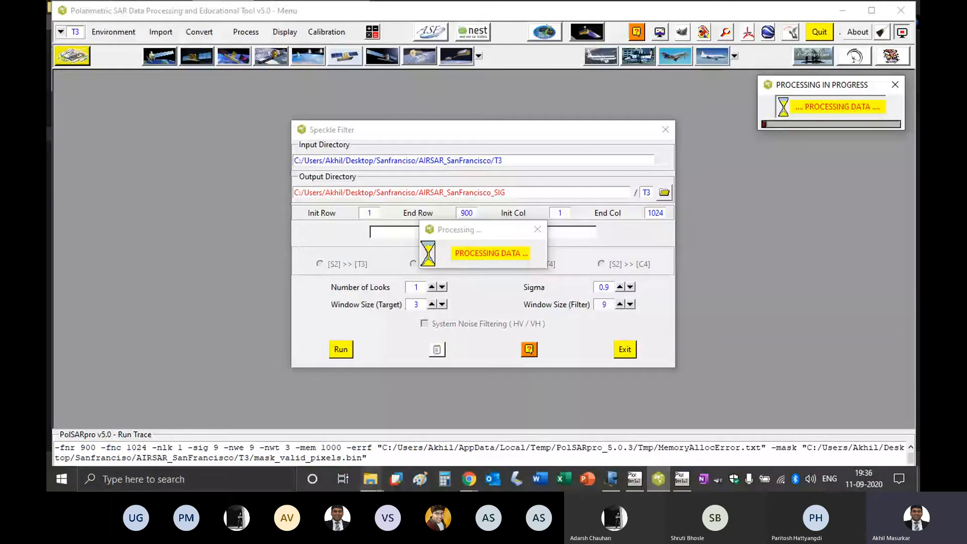
# Switch to File Explorer, inspect the filter output in AIRSAR_SanFrancisco_SIG's T3 folder sorted by date modified, and return to PolSARpro.
pyautogui.moveTo(377, 486)
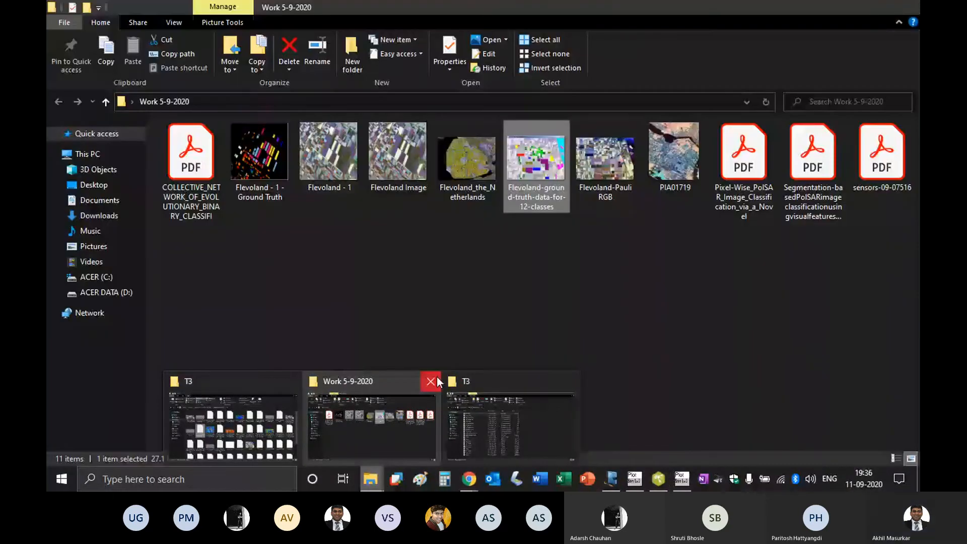
pyautogui.click(431, 381)
pyautogui.click(509, 423)
pyautogui.click(215, 98)
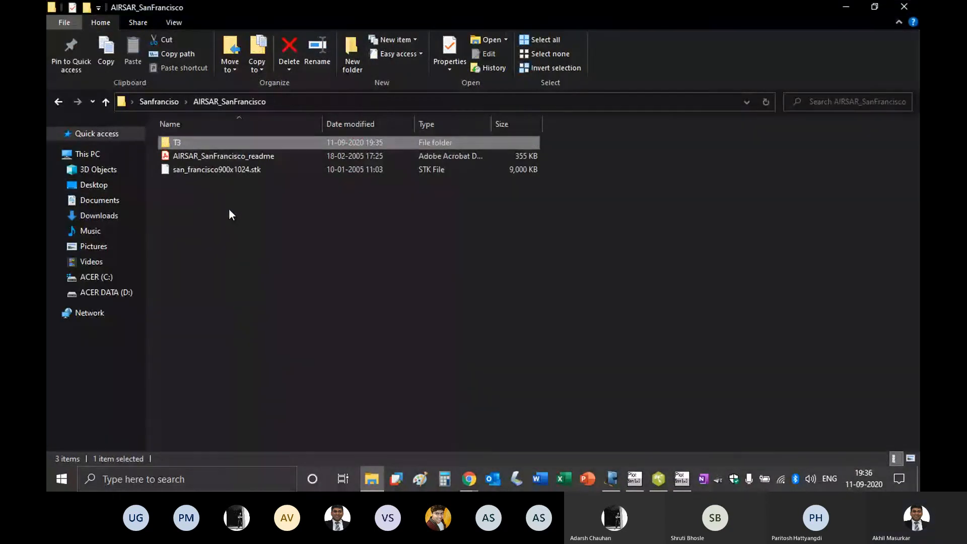
pyautogui.click(157, 103)
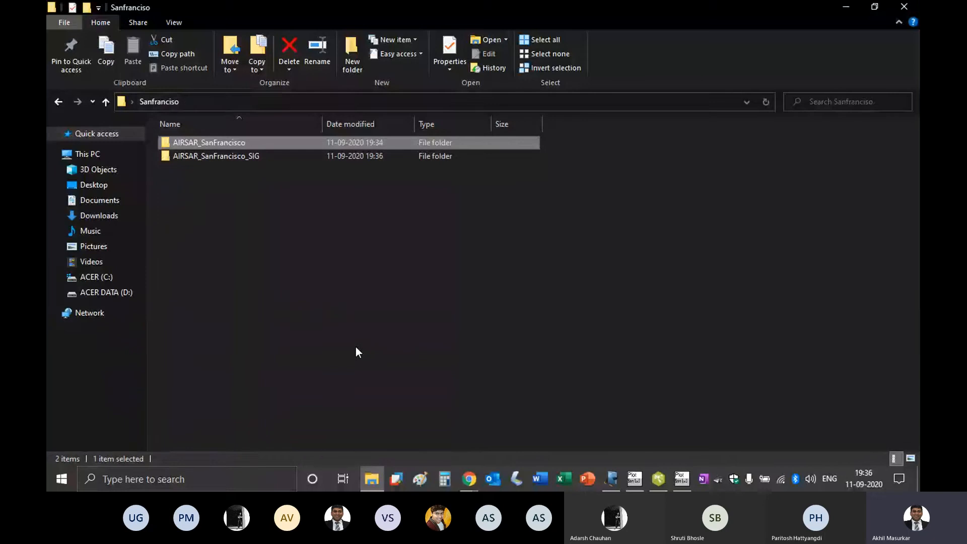
pyautogui.doubleClick(259, 156)
pyautogui.click(219, 148)
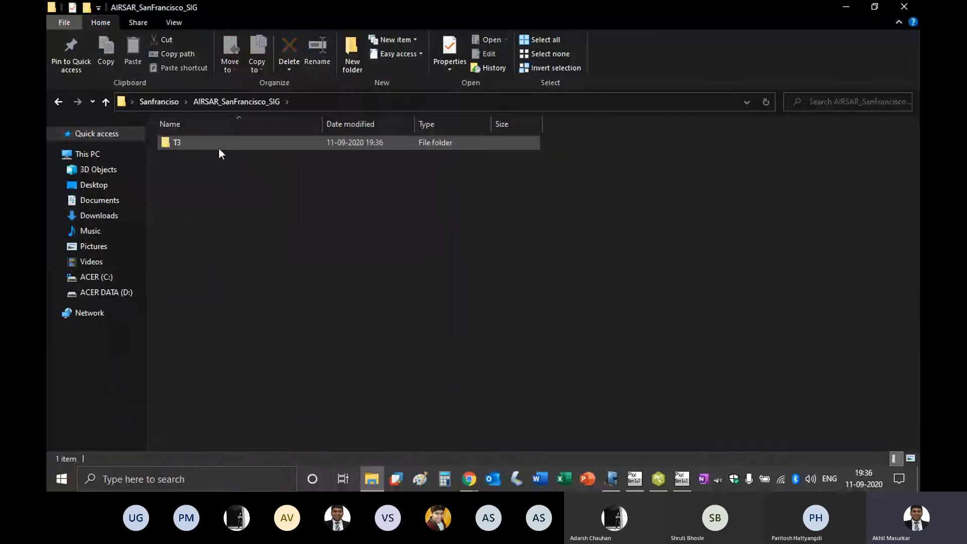
pyautogui.doubleClick(219, 148)
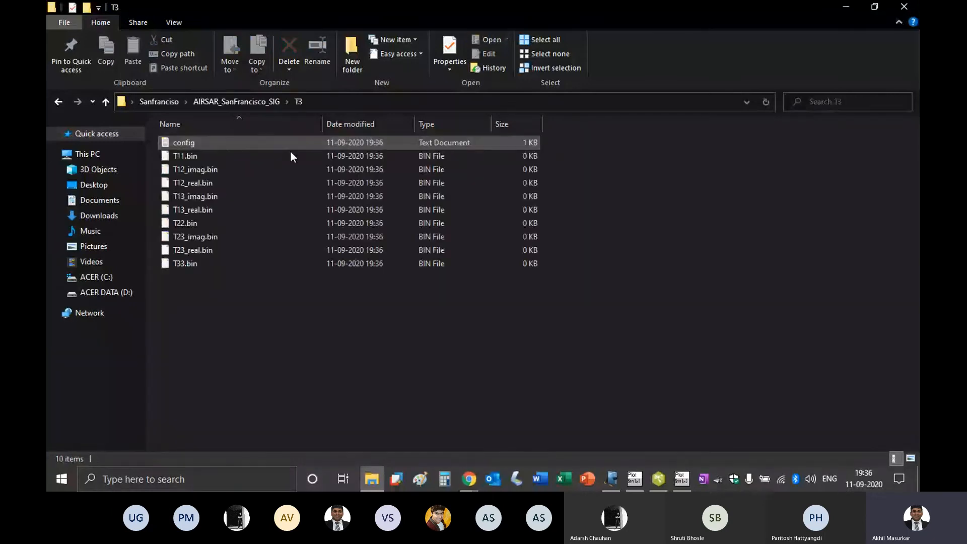
pyautogui.click(377, 128)
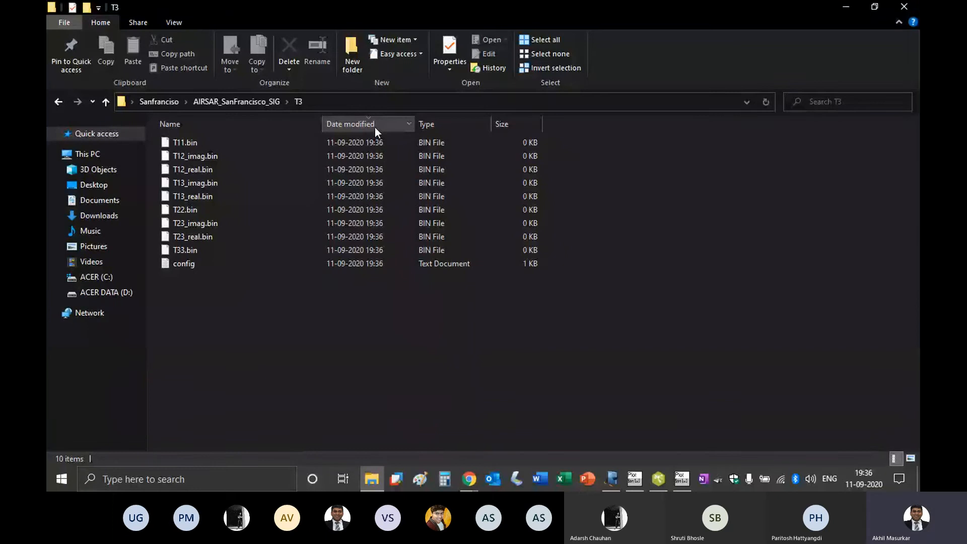
pyautogui.click(851, 5)
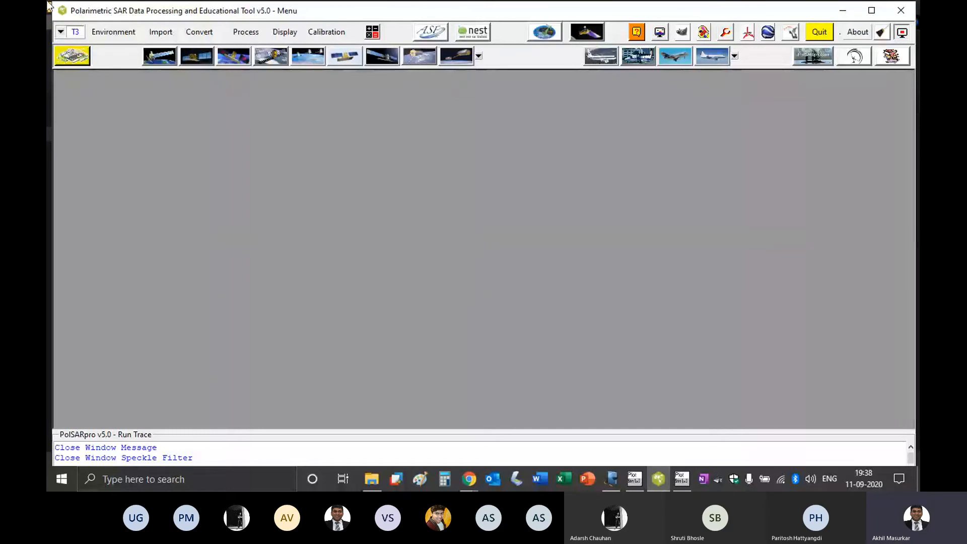
# Create a Pauli Composition RGB file from the speckle-filtered T3 data in AIRSAR_SanFrancisco_SIG and close the Display window.
pyautogui.click(285, 32)
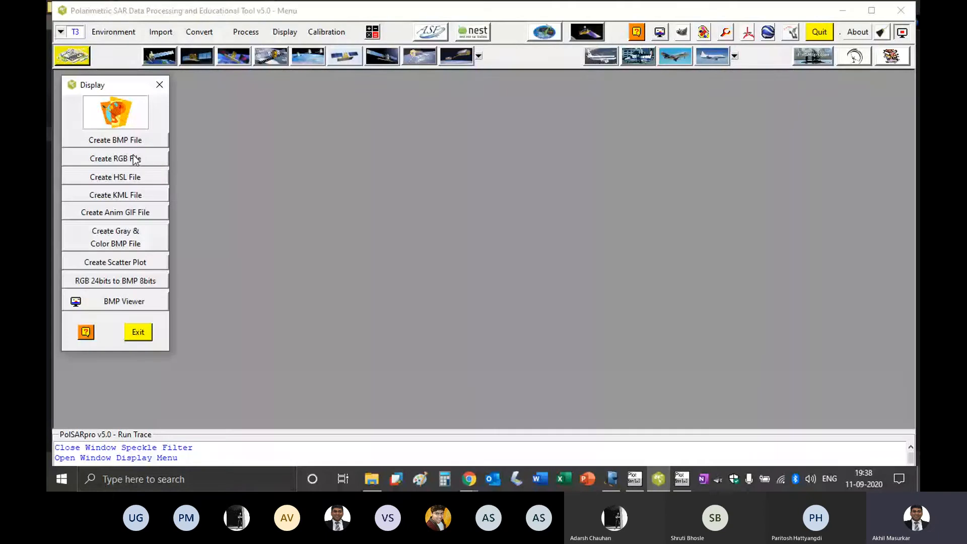
pyautogui.click(134, 160)
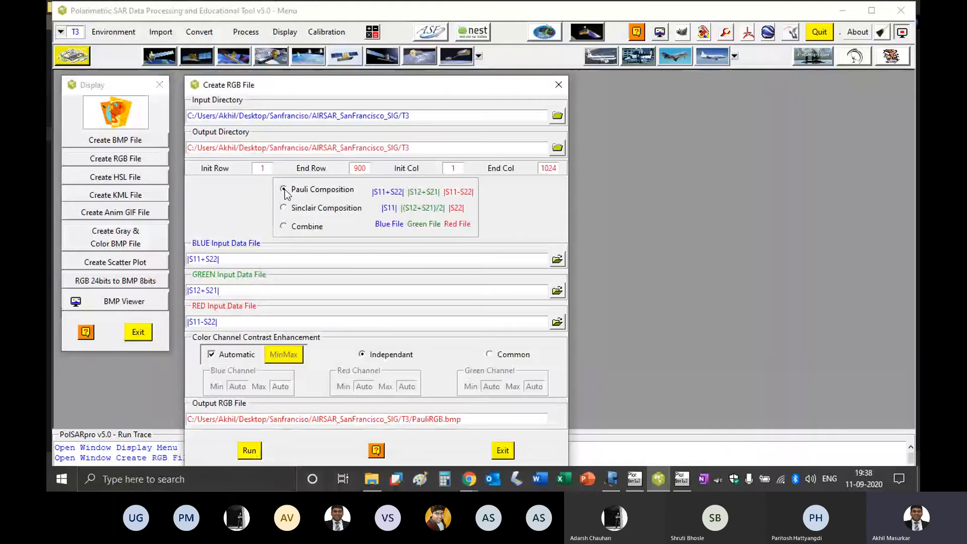
pyautogui.click(250, 450)
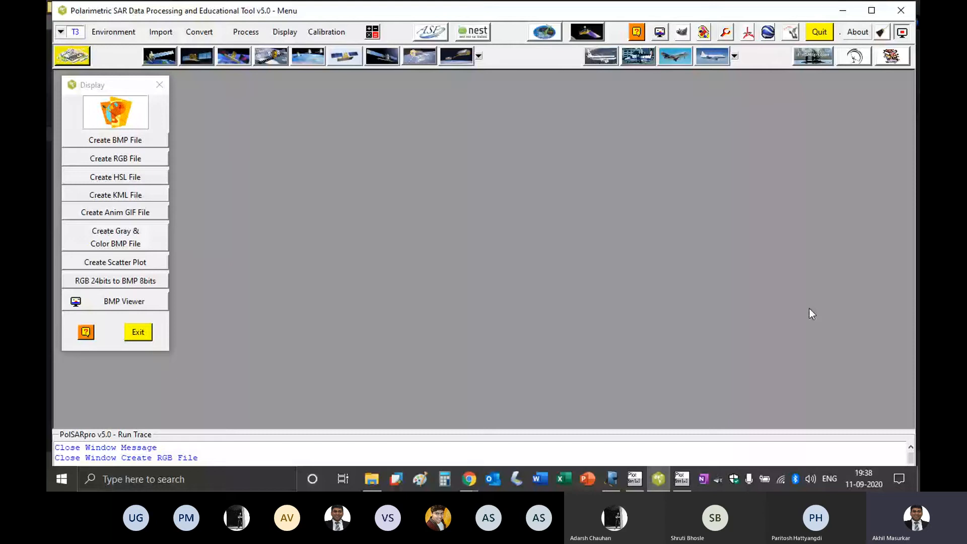
pyautogui.click(142, 334)
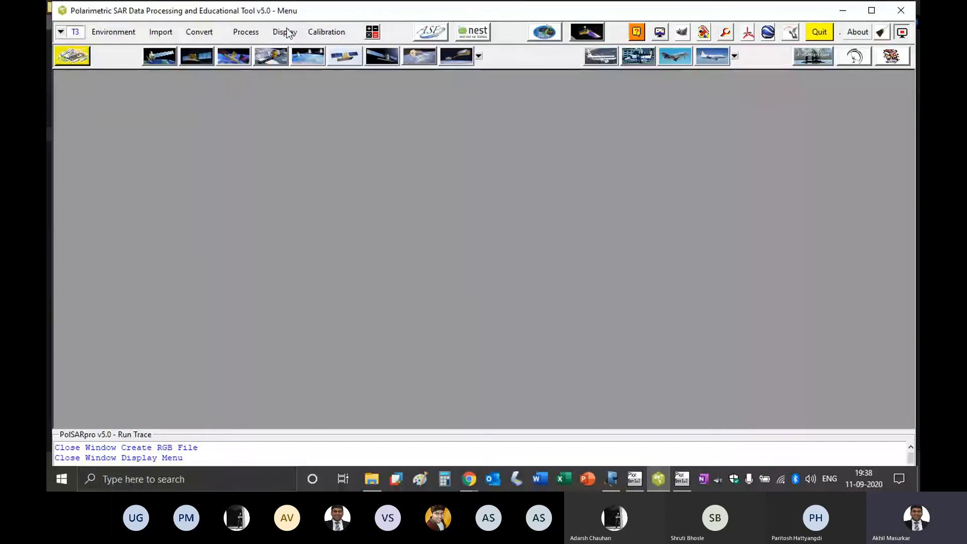
# Set up an SVM Supervised Classification and load the filtered PauliRGB image into its training-area Graphic Editor.
pyautogui.click(246, 32)
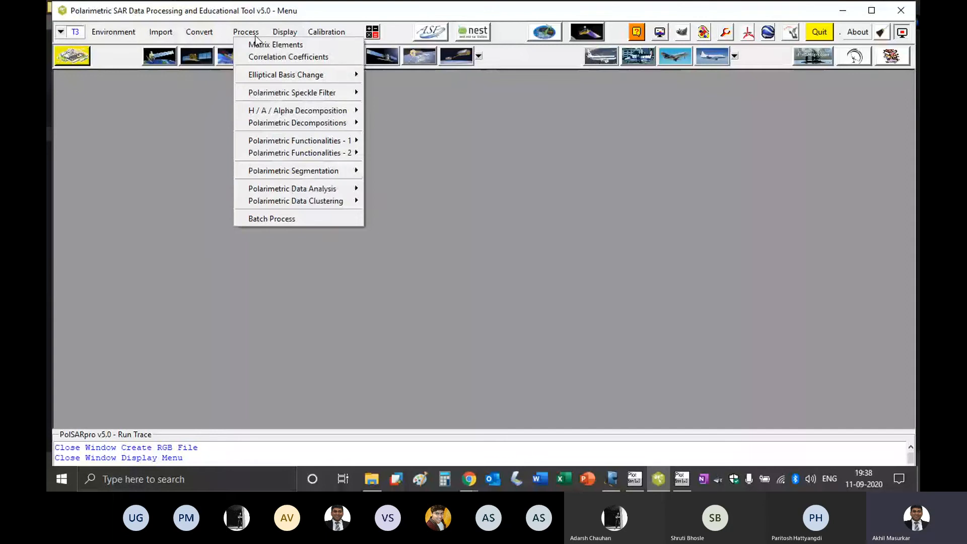
pyautogui.moveTo(298, 172)
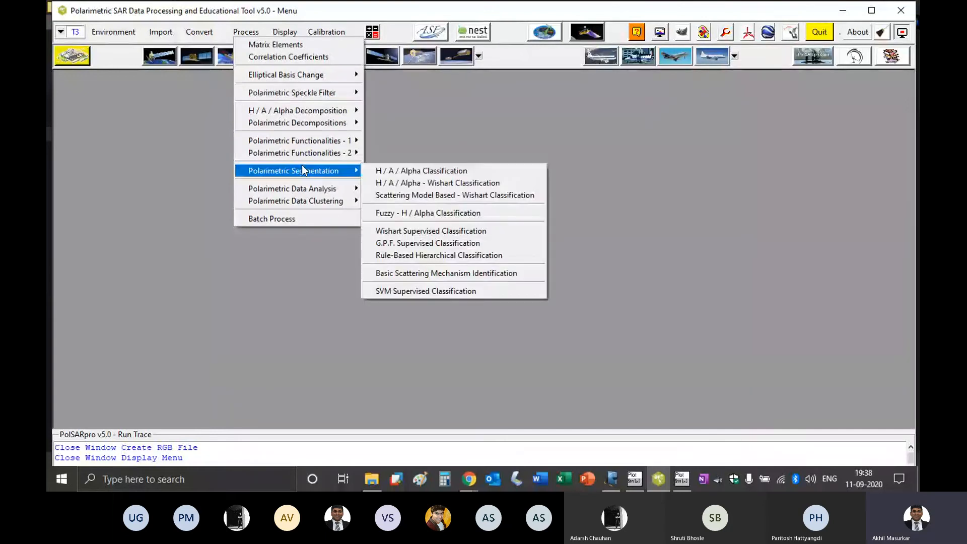
pyautogui.click(473, 292)
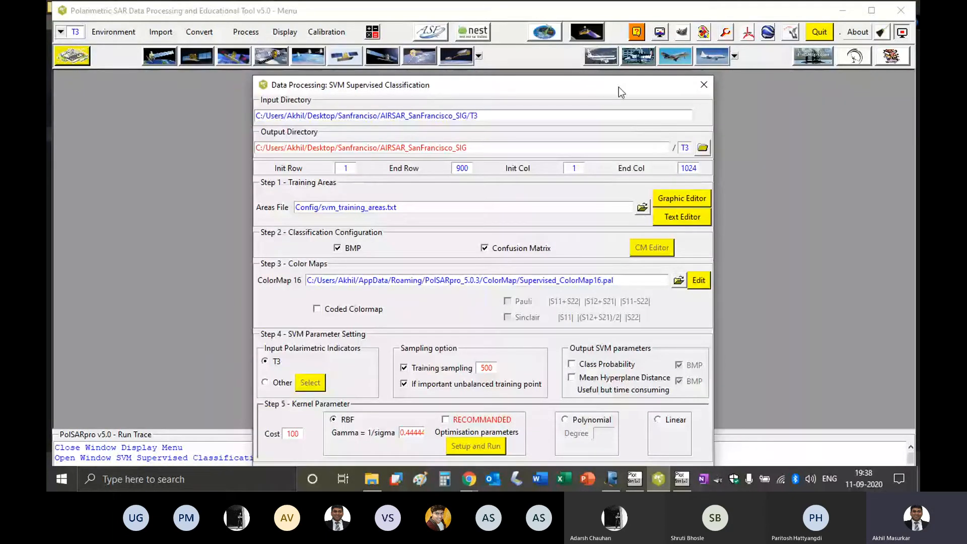
pyautogui.moveTo(619, 87); pyautogui.dragTo(482, 20)
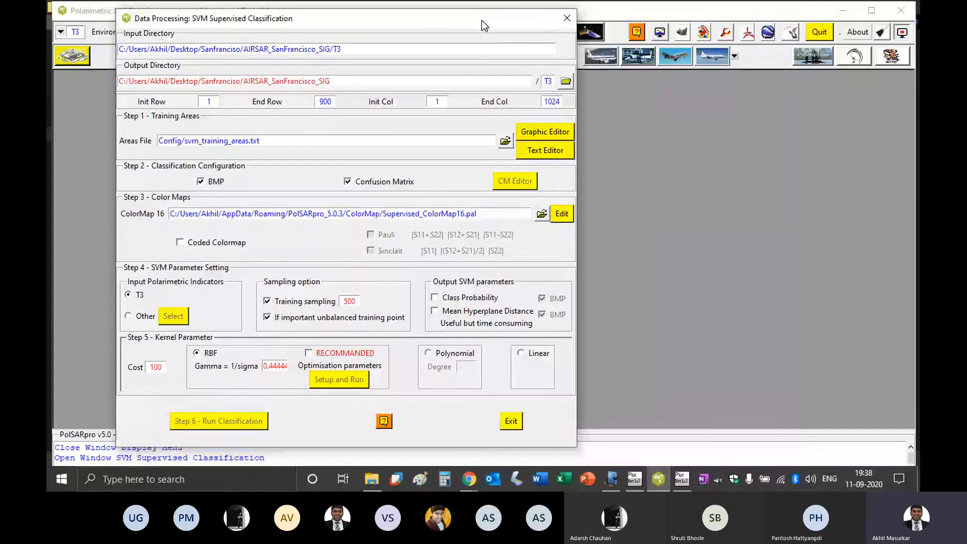
pyautogui.click(565, 135)
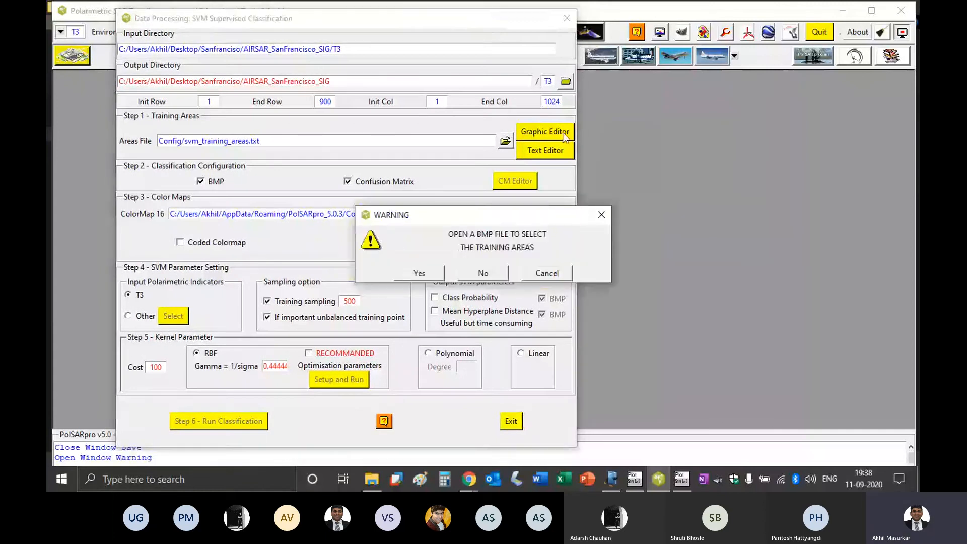
pyautogui.click(484, 273)
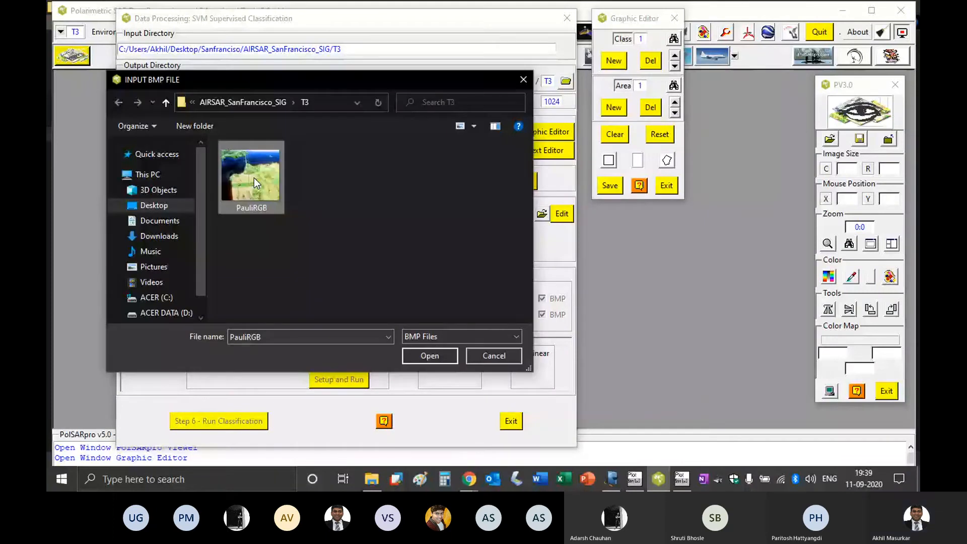
pyautogui.doubleClick(254, 177)
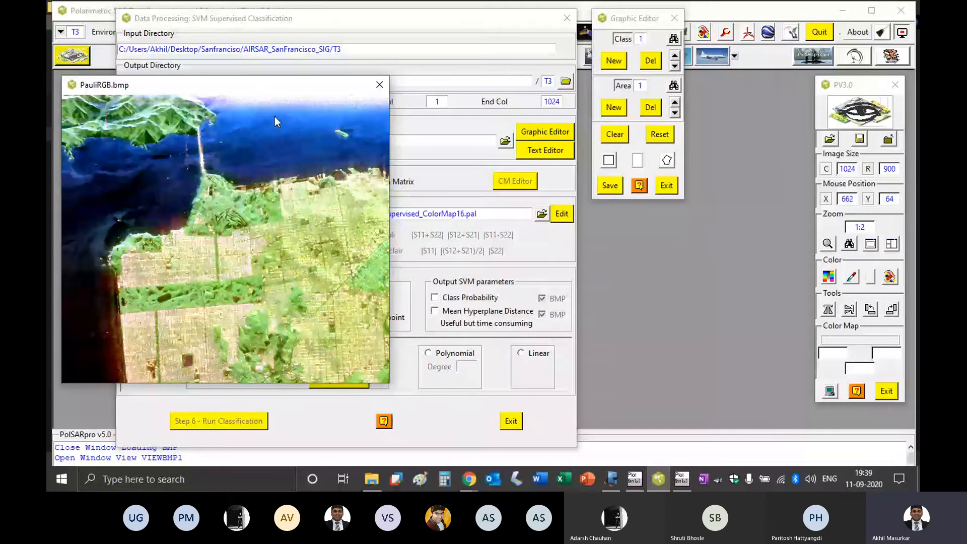
# Mark ten rectangular class 1 training areas spread across the ocean and bay water in the PauliRGB image.
pyautogui.click(608, 163)
pyautogui.moveTo(252, 105); pyautogui.dragTo(271, 130)
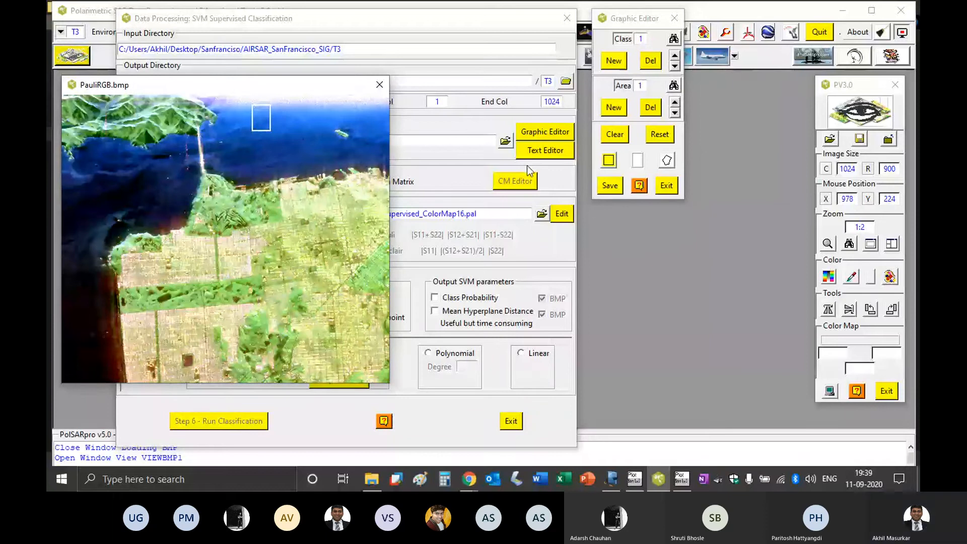
pyautogui.click(613, 107)
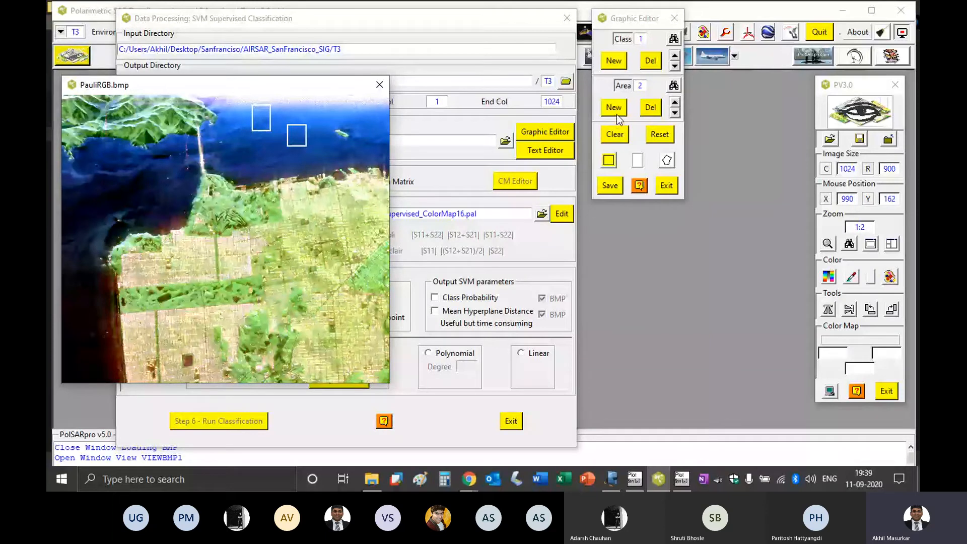
pyautogui.click(616, 112)
pyautogui.moveTo(90, 188); pyautogui.dragTo(112, 207)
pyautogui.click(605, 104)
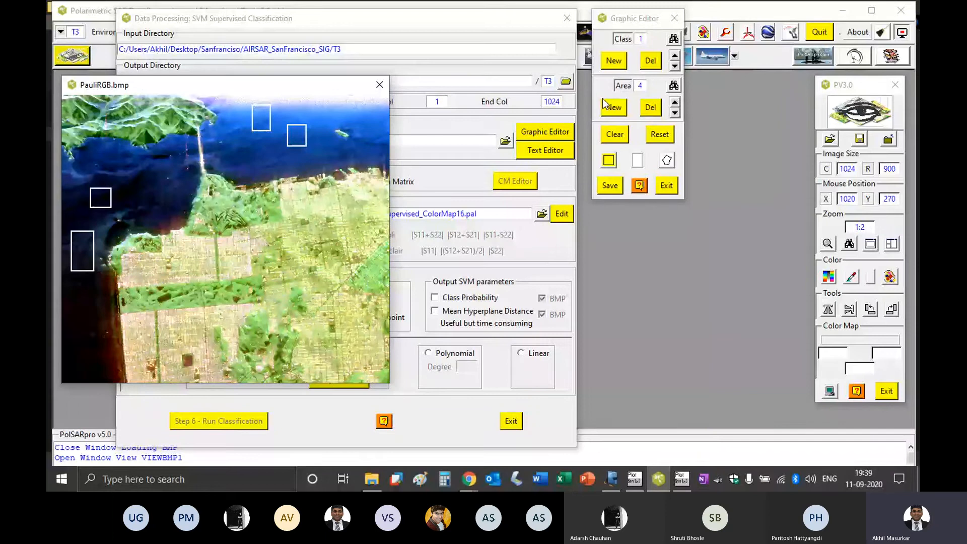
pyautogui.click(614, 107)
pyautogui.moveTo(83, 283); pyautogui.dragTo(108, 367)
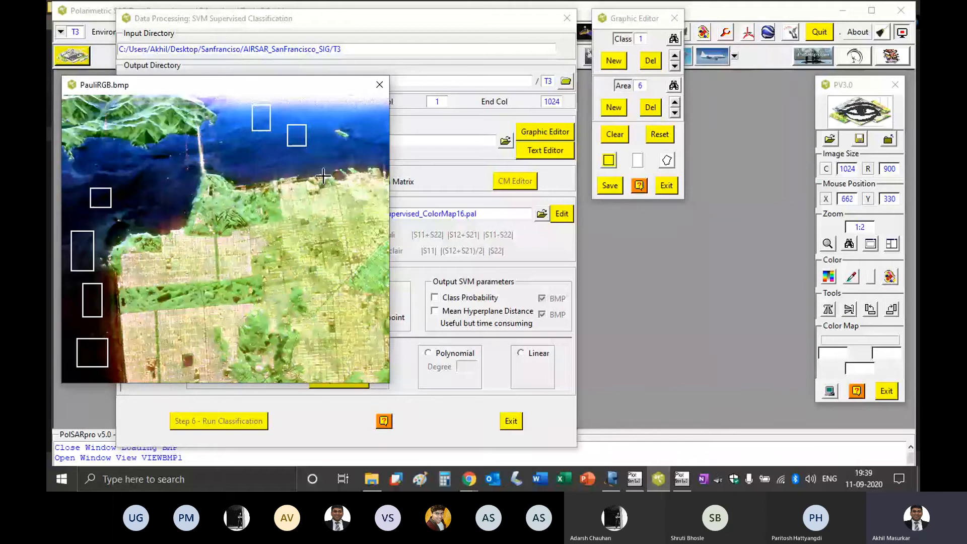
pyautogui.click(614, 107)
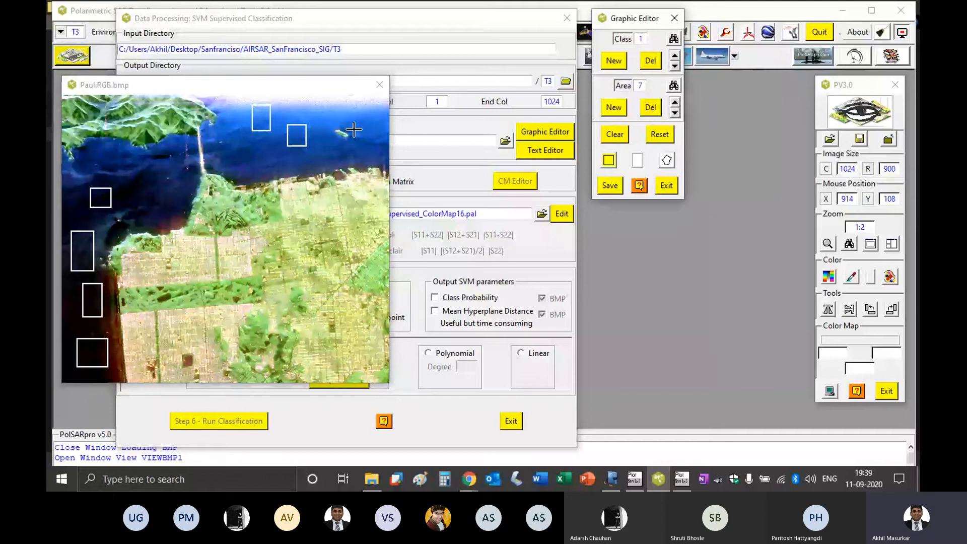
pyautogui.moveTo(326, 153); pyautogui.dragTo(367, 161)
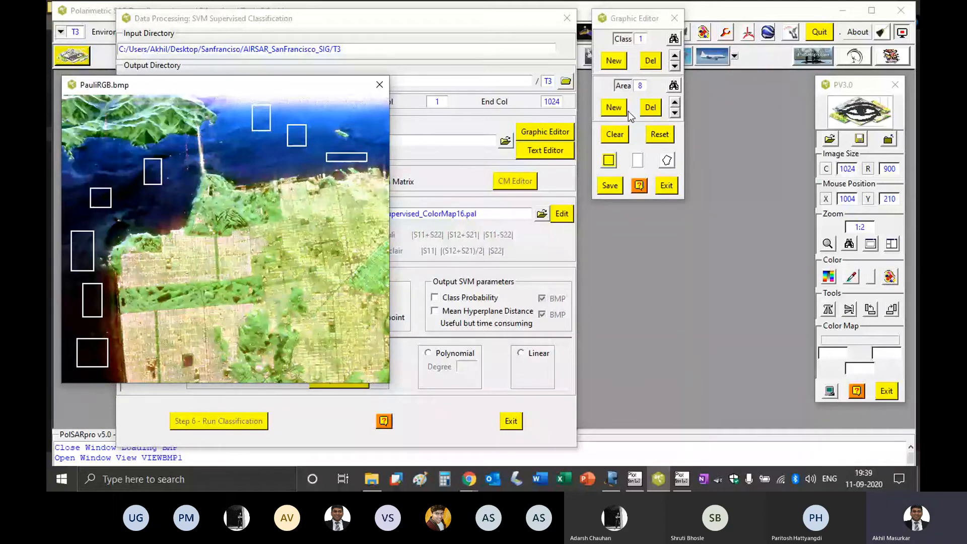
pyautogui.click(624, 110)
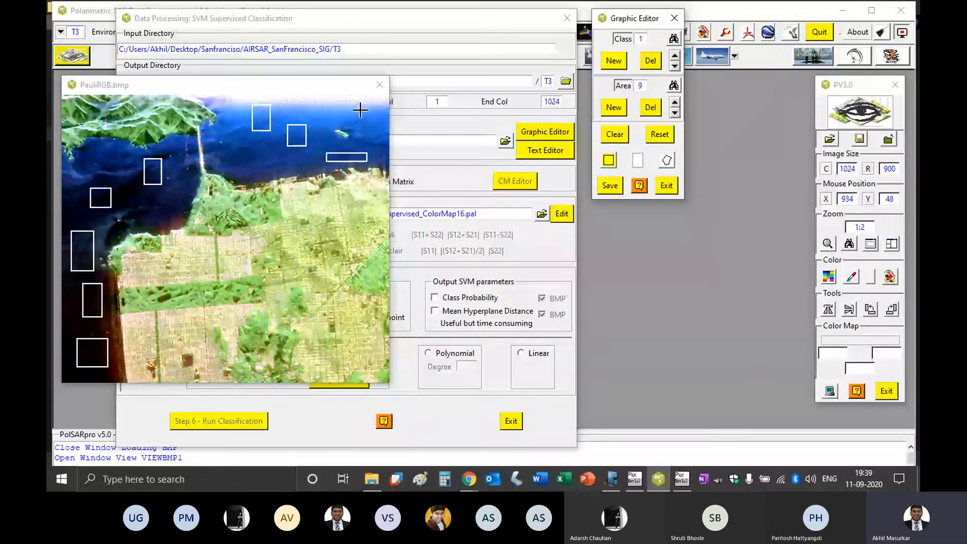
pyautogui.moveTo(360, 110); pyautogui.dragTo(382, 137)
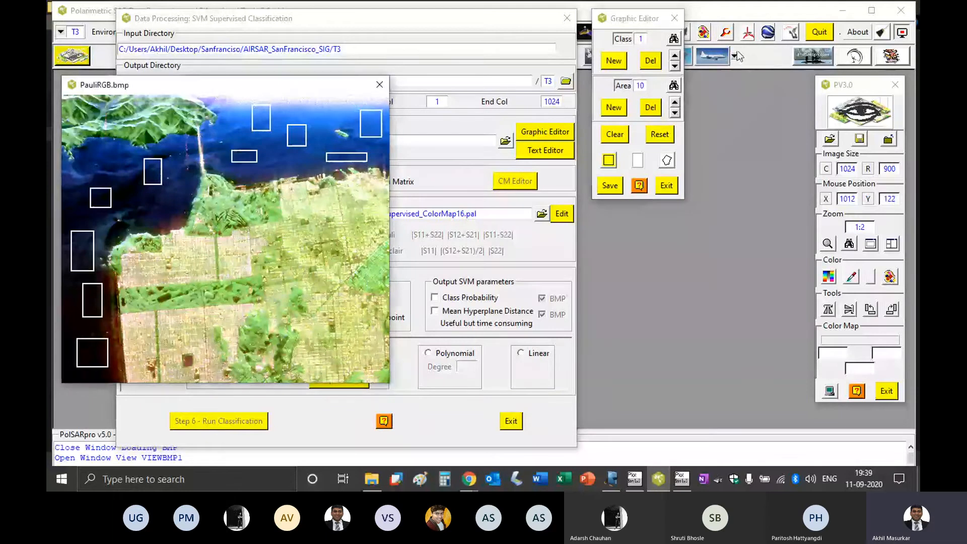
# Add training class 2 and mark seven small rectangular areas over the urban blocks in the PauliRGB image.
pyautogui.click(615, 61)
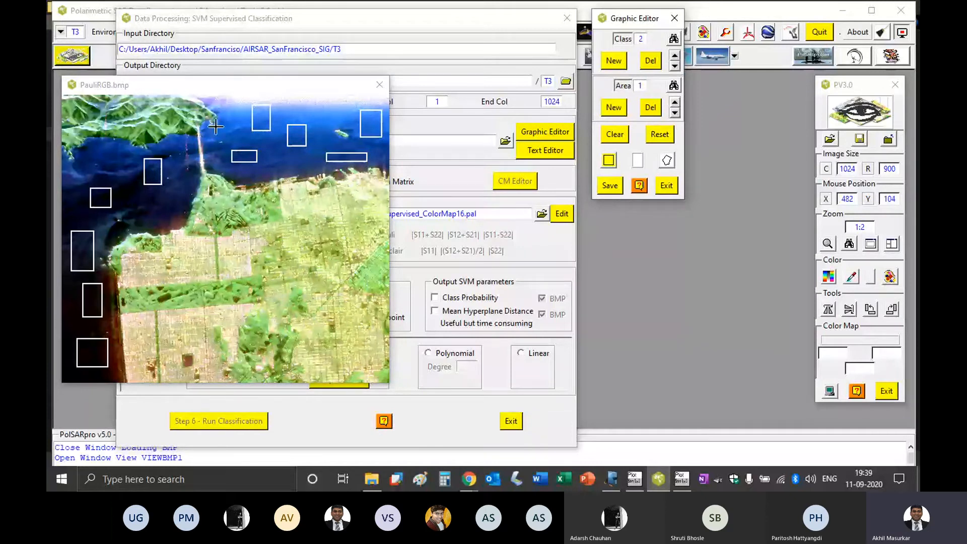
pyautogui.moveTo(167, 321); pyautogui.dragTo(190, 336)
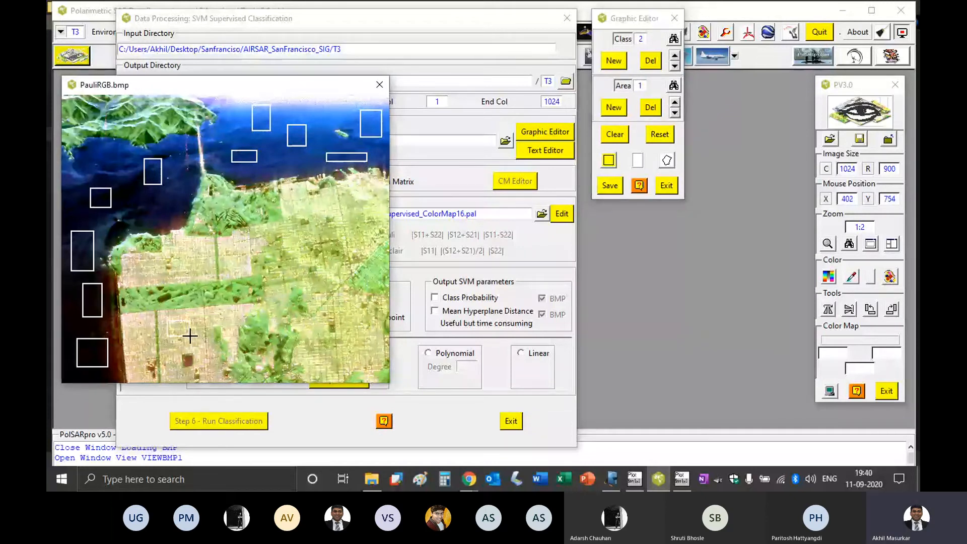
pyautogui.click(614, 107)
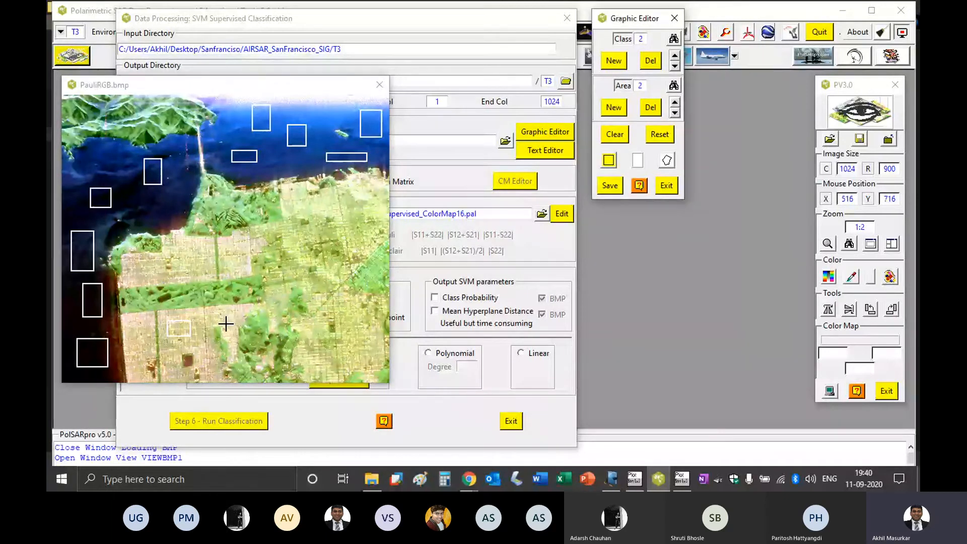
pyautogui.moveTo(173, 239); pyautogui.dragTo(197, 250)
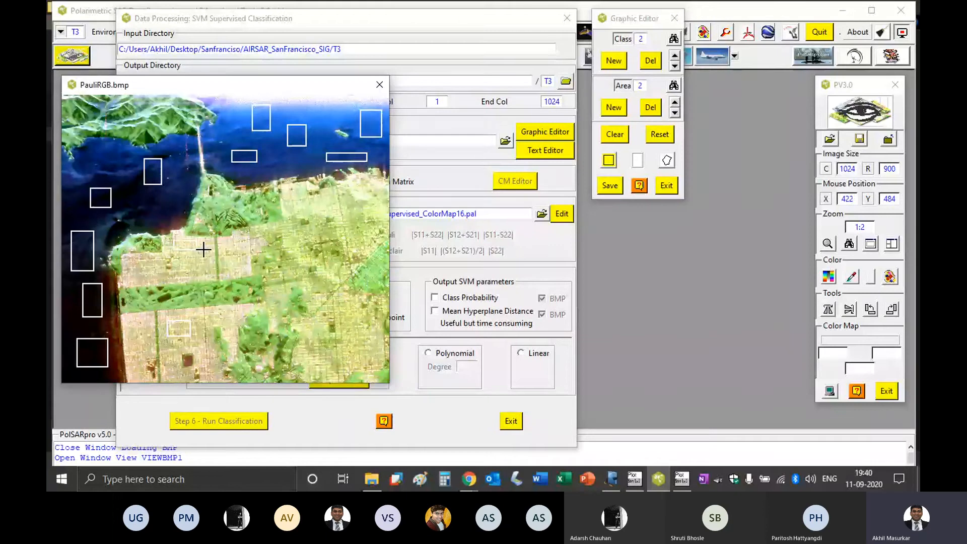
pyautogui.click(618, 108)
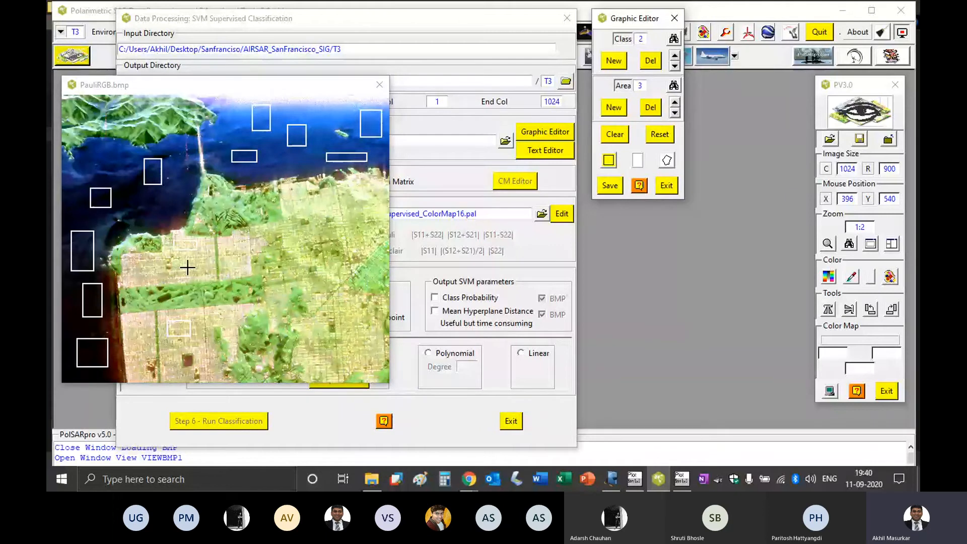
pyautogui.moveTo(183, 265); pyautogui.dragTo(202, 276)
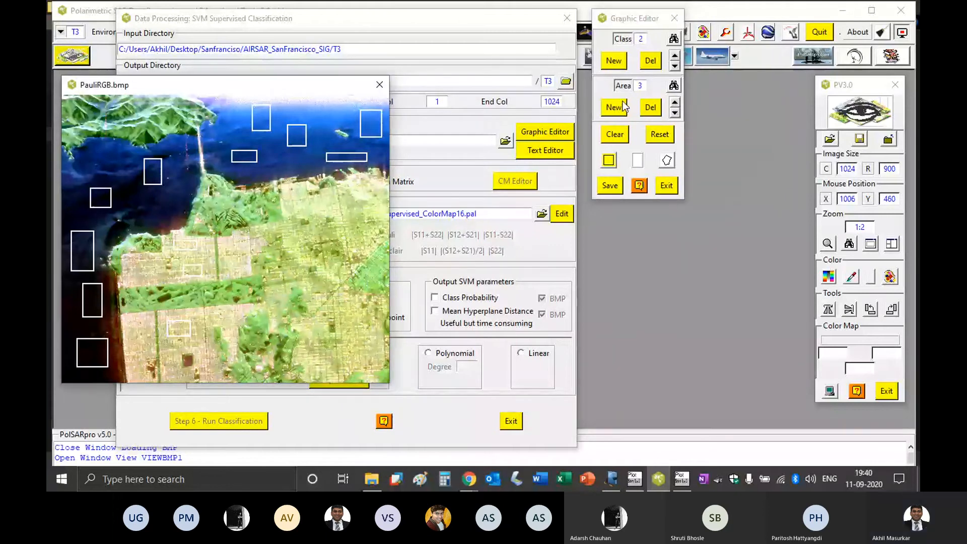
pyautogui.click(623, 106)
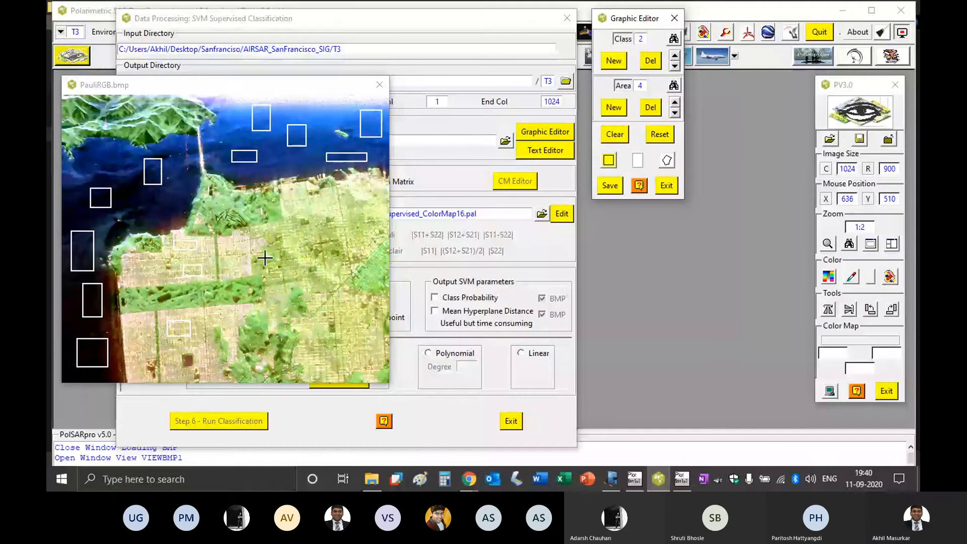
pyautogui.click(239, 268)
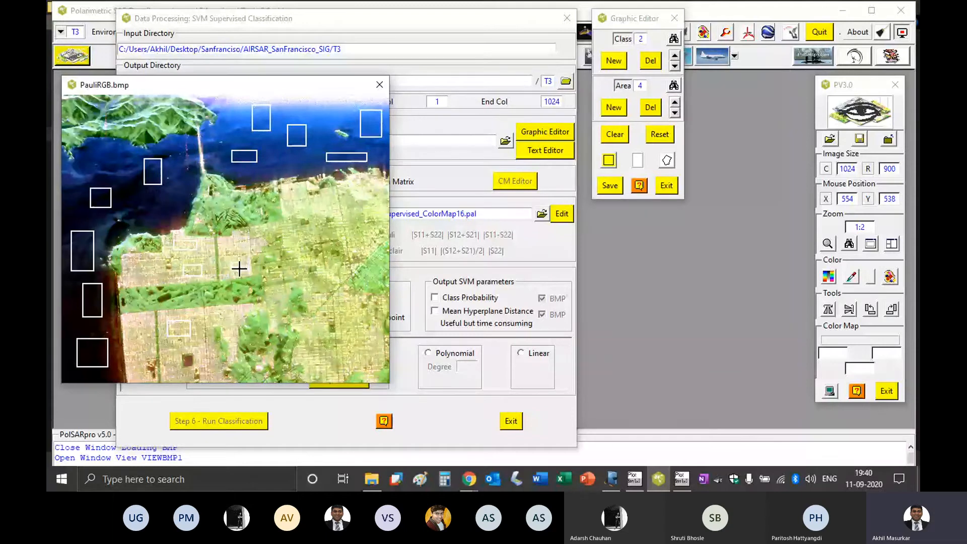
pyautogui.moveTo(231, 262); pyautogui.dragTo(242, 274)
pyautogui.click(614, 108)
pyautogui.moveTo(231, 238); pyautogui.dragTo(241, 250)
pyautogui.click(614, 108)
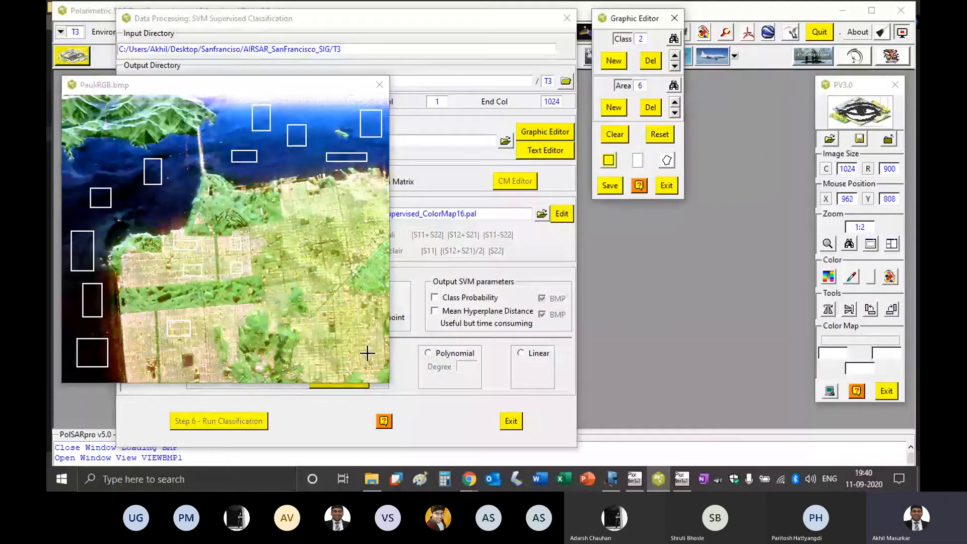
pyautogui.moveTo(352, 347); pyautogui.dragTo(367, 362)
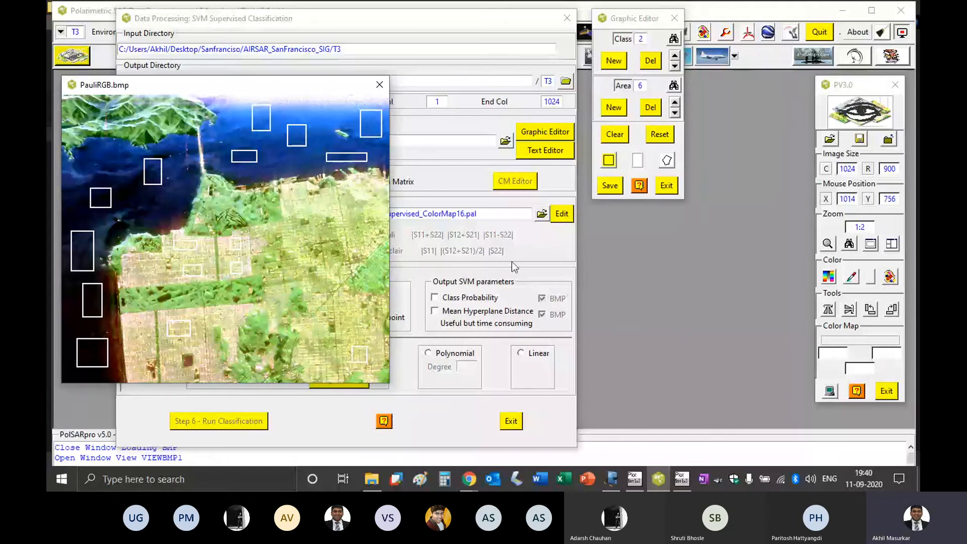
pyautogui.click(614, 107)
pyautogui.click(318, 196)
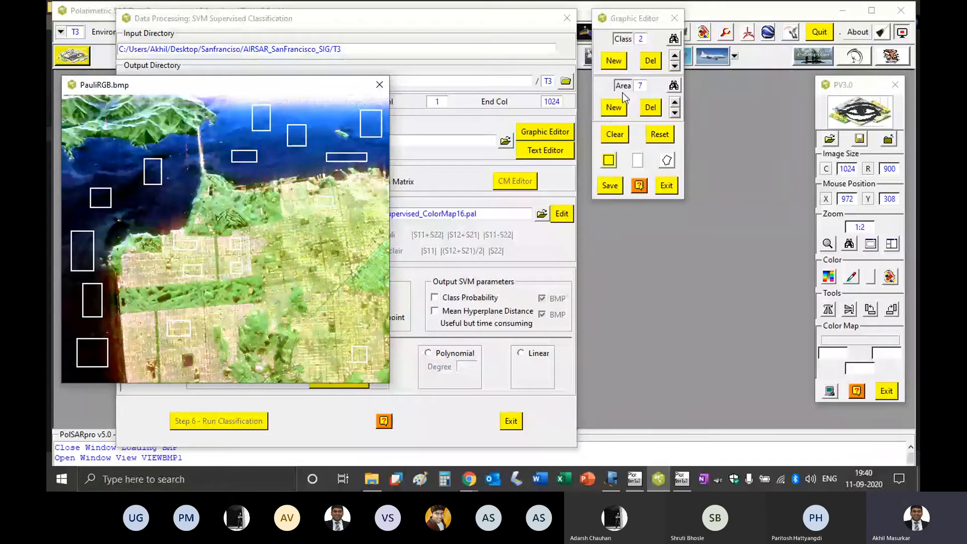
# Add training class 3, mark five rectangular areas over the vegetated hills and parks, and save the training areas.
pyautogui.click(614, 61)
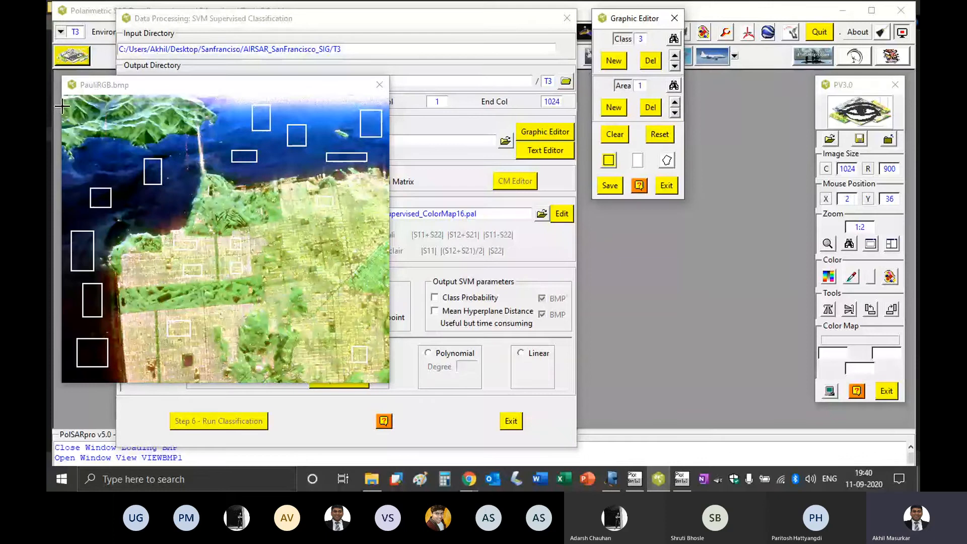
pyautogui.moveTo(73, 103); pyautogui.dragTo(94, 119)
pyautogui.moveTo(129, 116); pyautogui.dragTo(150, 130)
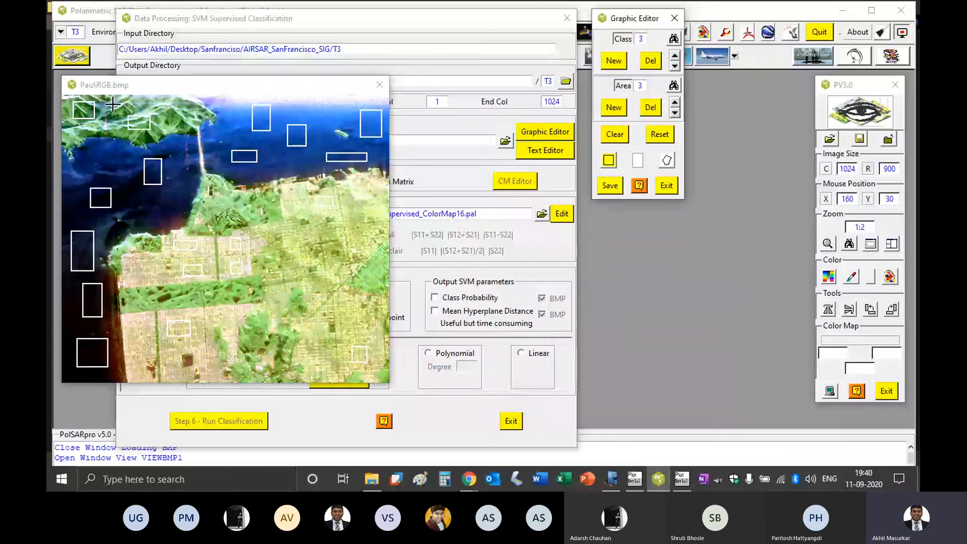
pyautogui.moveTo(113, 104); pyautogui.dragTo(121, 122)
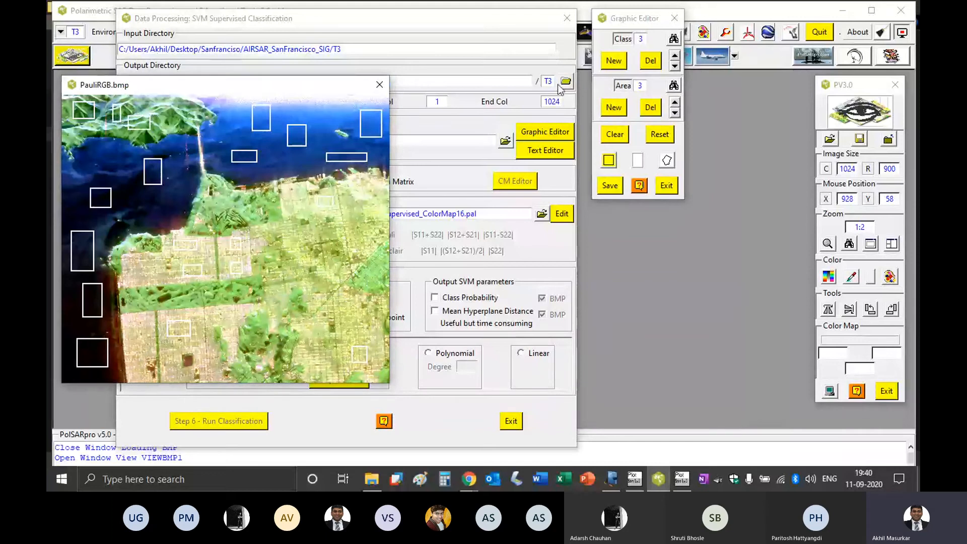
pyautogui.click(622, 109)
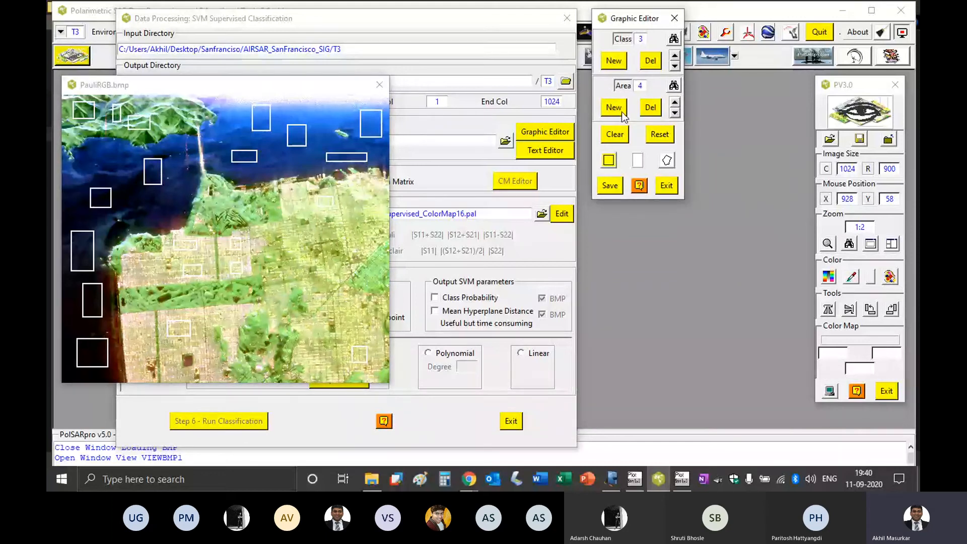
pyautogui.moveTo(187, 291); pyautogui.dragTo(204, 300)
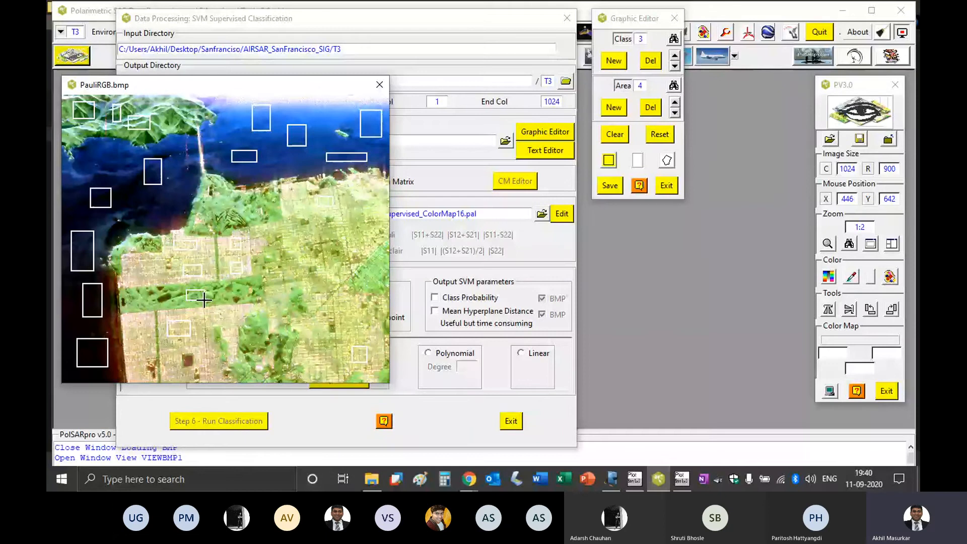
pyautogui.click(614, 107)
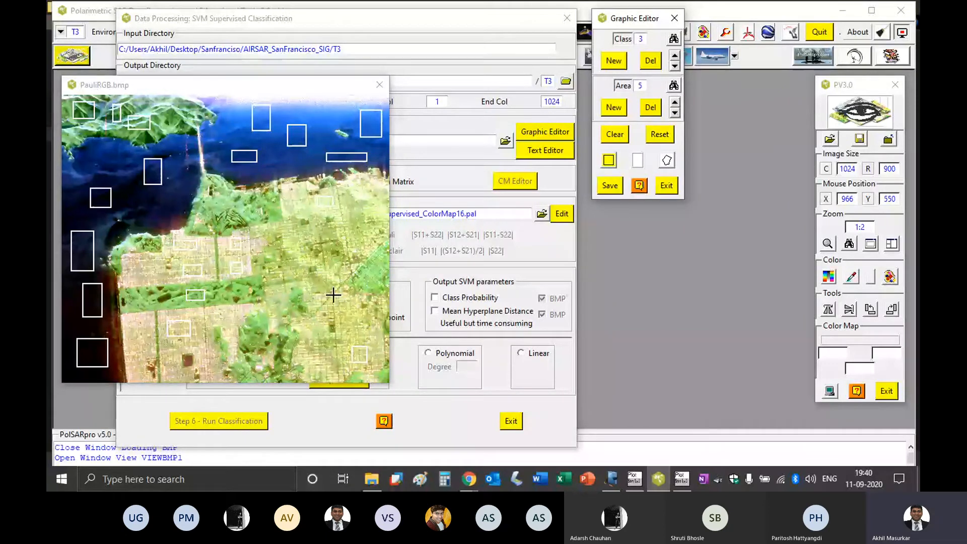
pyautogui.moveTo(249, 324); pyautogui.dragTo(258, 338)
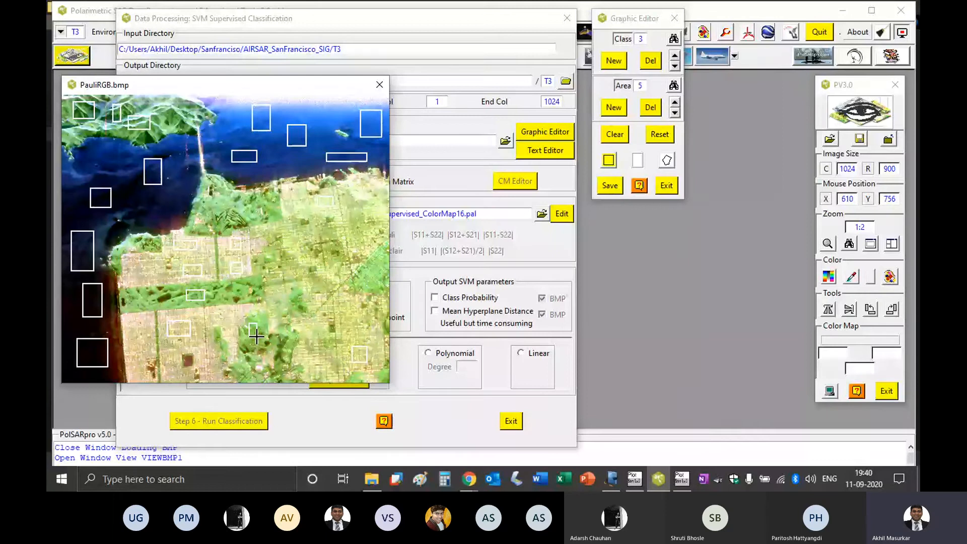
pyautogui.click(611, 190)
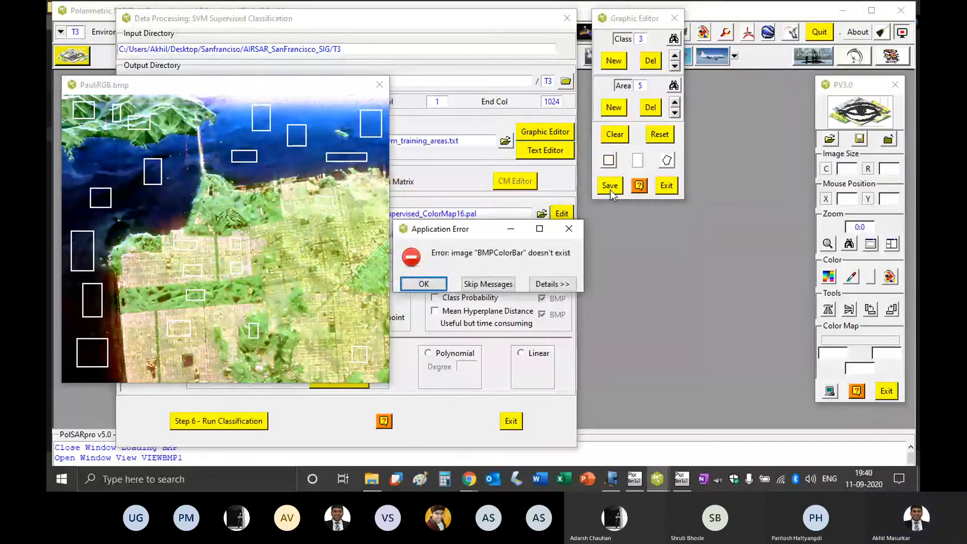
pyautogui.click(424, 285)
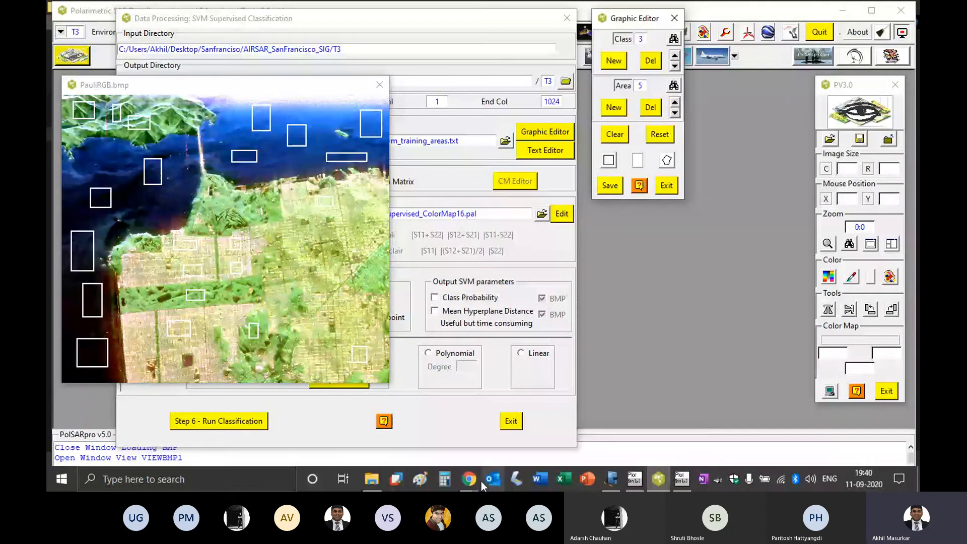
# Switch to File Explorer, review the classes and tie points in T3's svm_training_areas file, and return to PolSARpro.
pyautogui.click(372, 479)
pyautogui.doubleClick(235, 145)
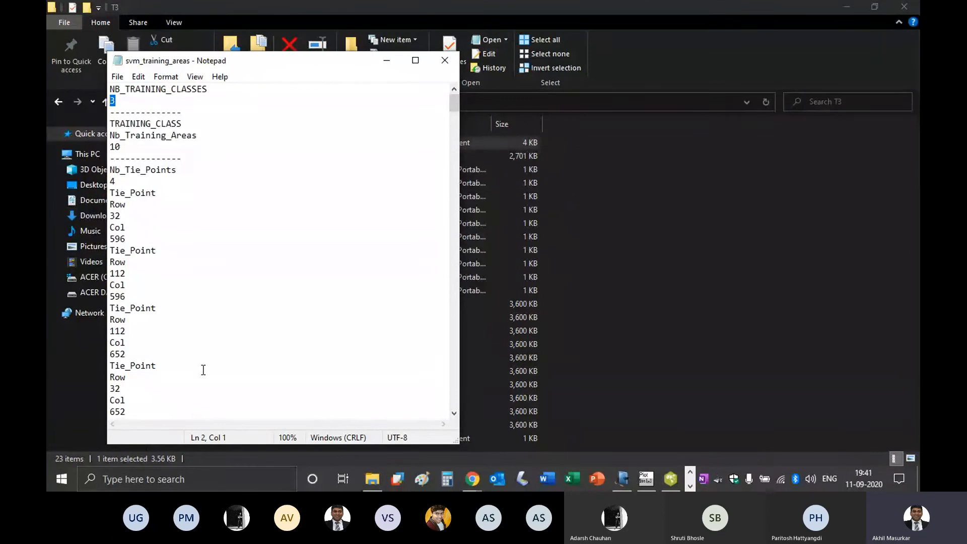
pyautogui.scroll(-11, 203, 365)
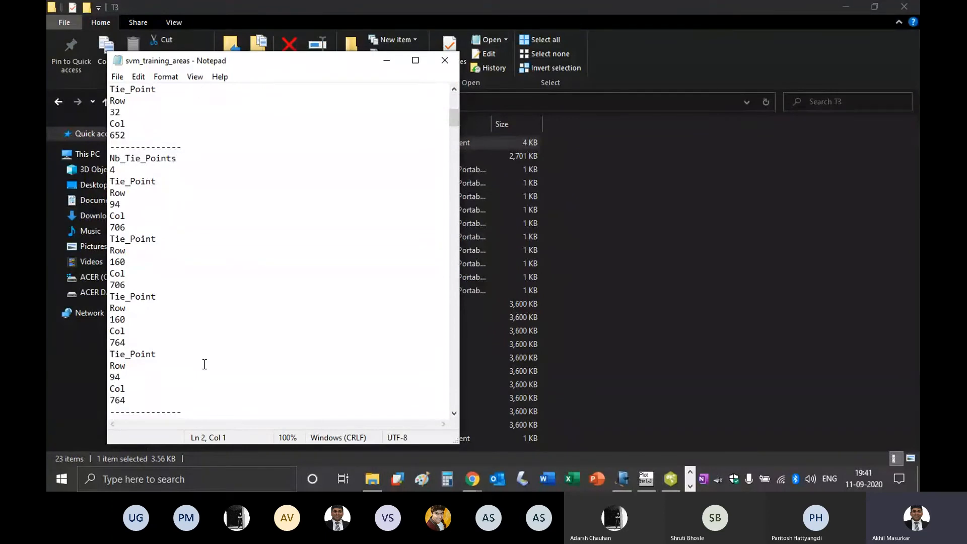
pyautogui.click(442, 61)
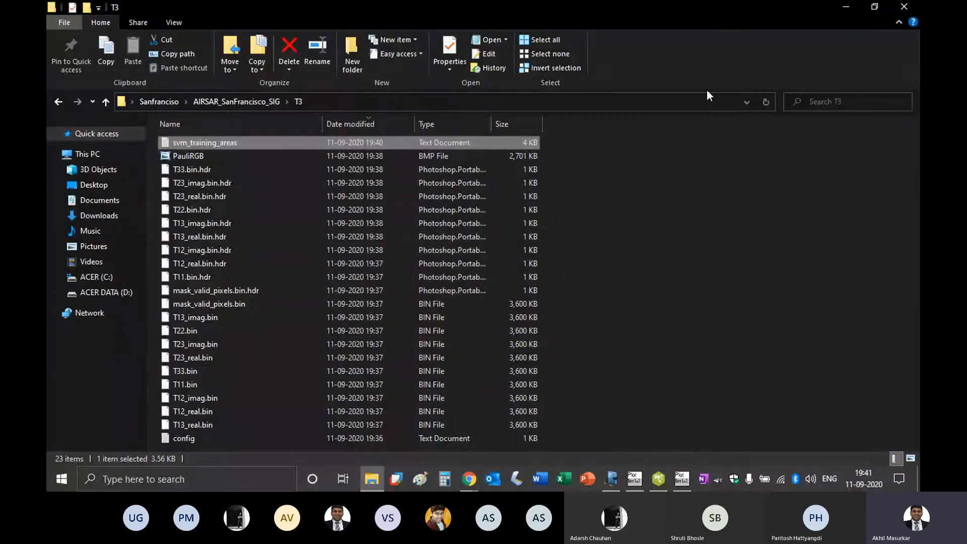
pyautogui.click(848, 10)
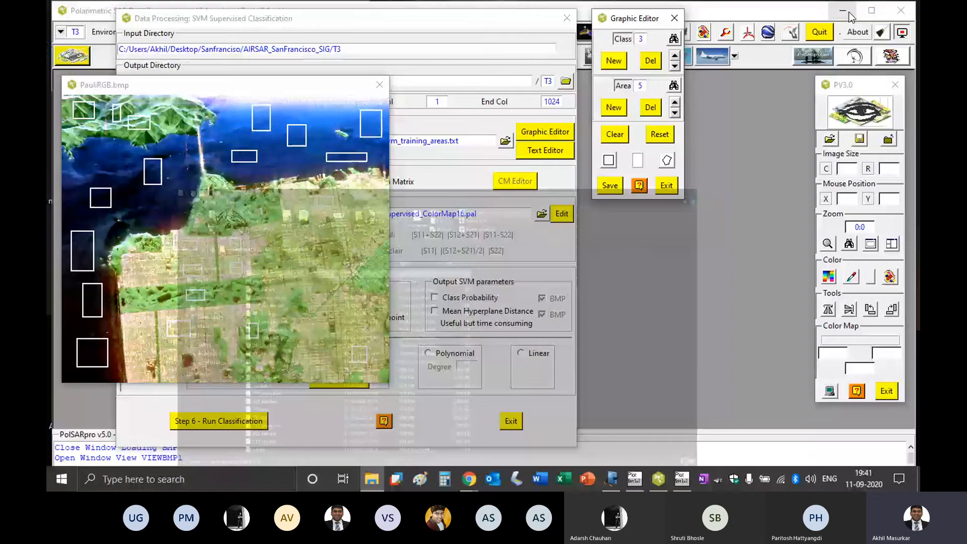
# Close the image viewer and the Graphic Editor, and enable the Coded Colormap with the Pauli option.
pyautogui.click(894, 398)
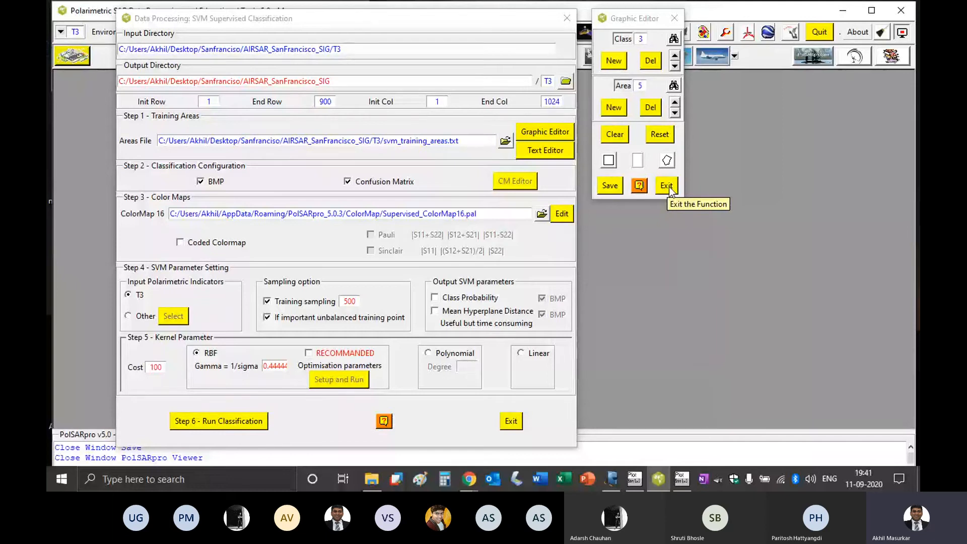
pyautogui.click(667, 185)
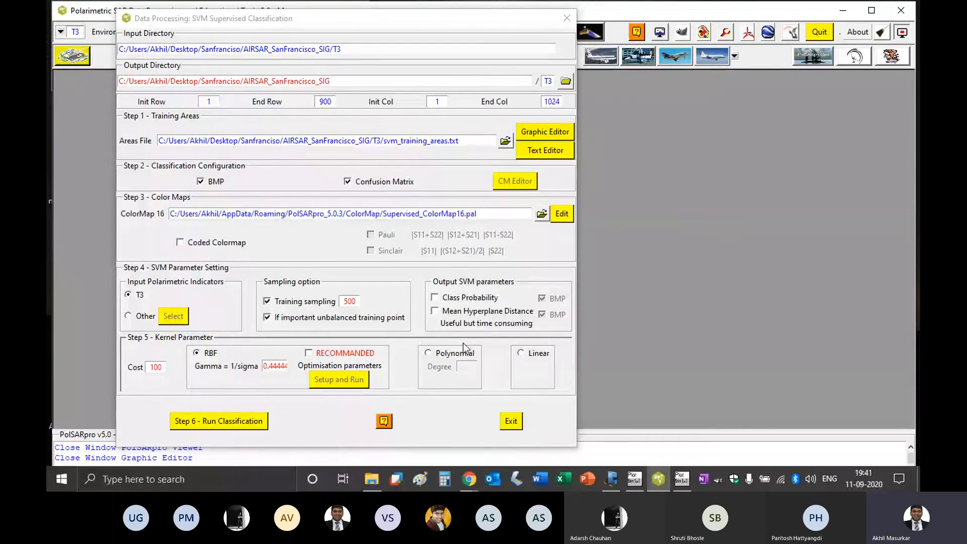
pyautogui.click(200, 244)
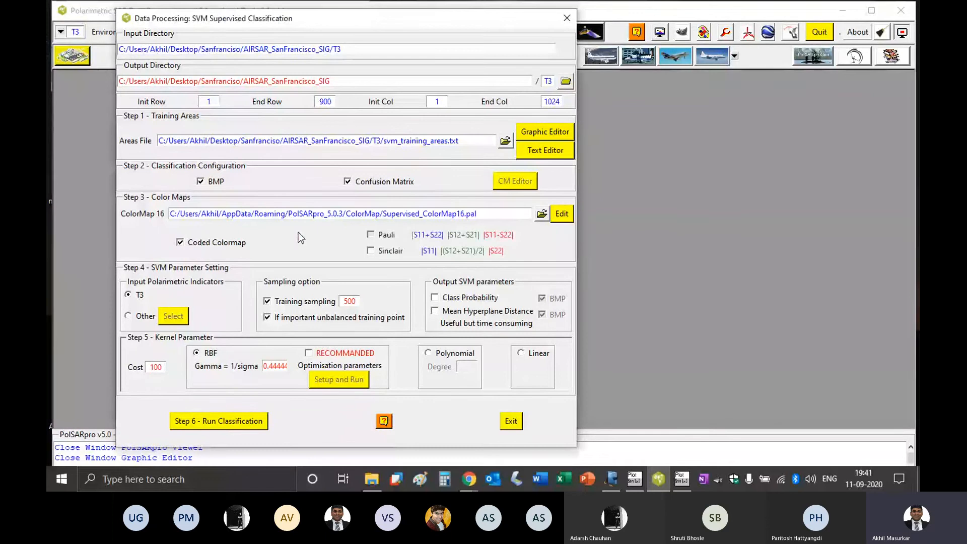
pyautogui.click(387, 235)
# Run the recommended RBF kernel parameter optimisation, save its CV parameters, and run the SVM classification.
pyautogui.click(323, 354)
pyautogui.click(353, 381)
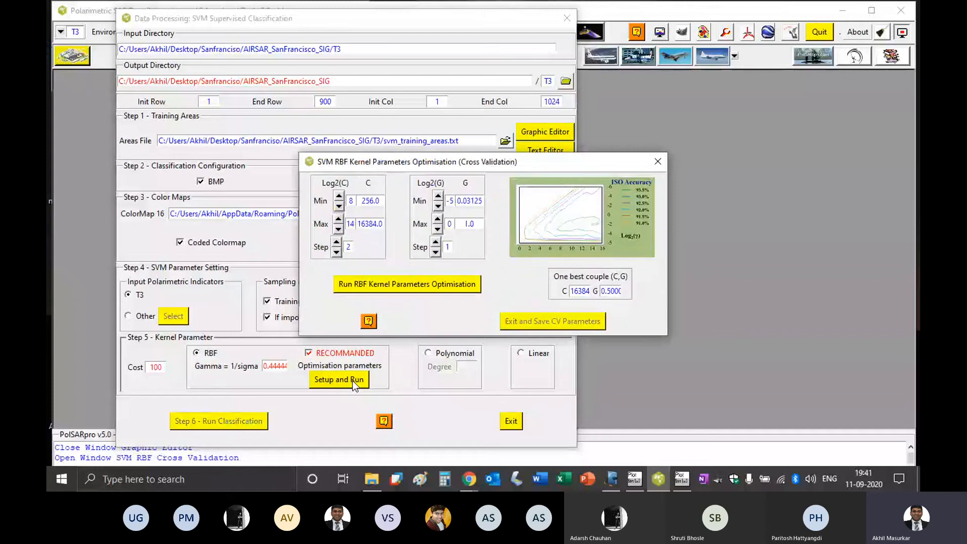
pyautogui.click(412, 283)
pyautogui.moveTo(455, 163); pyautogui.dragTo(565, 164)
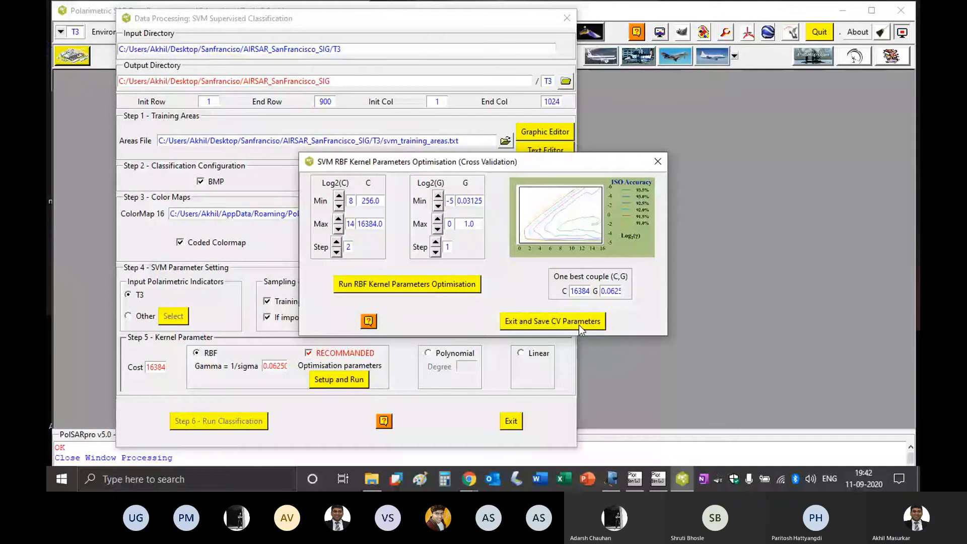
pyautogui.click(579, 325)
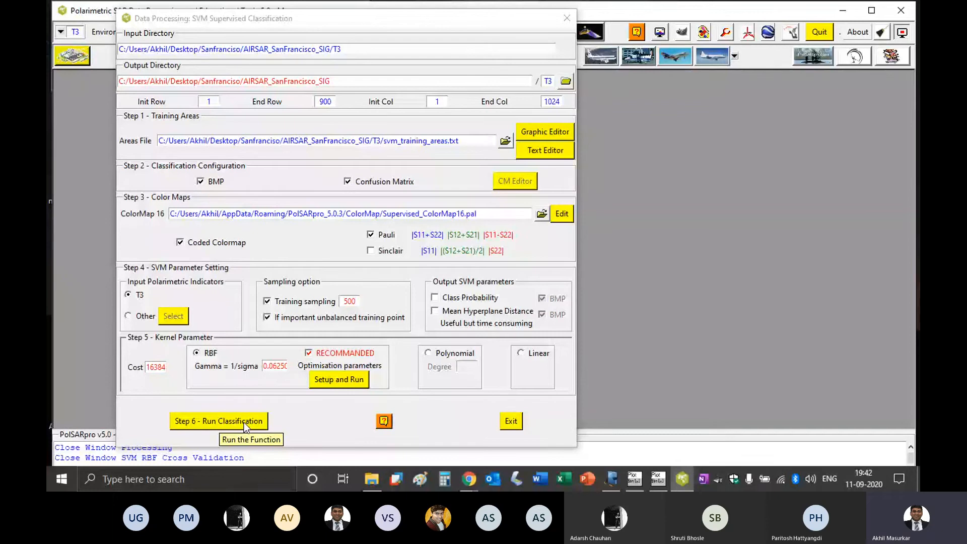
pyautogui.click(244, 422)
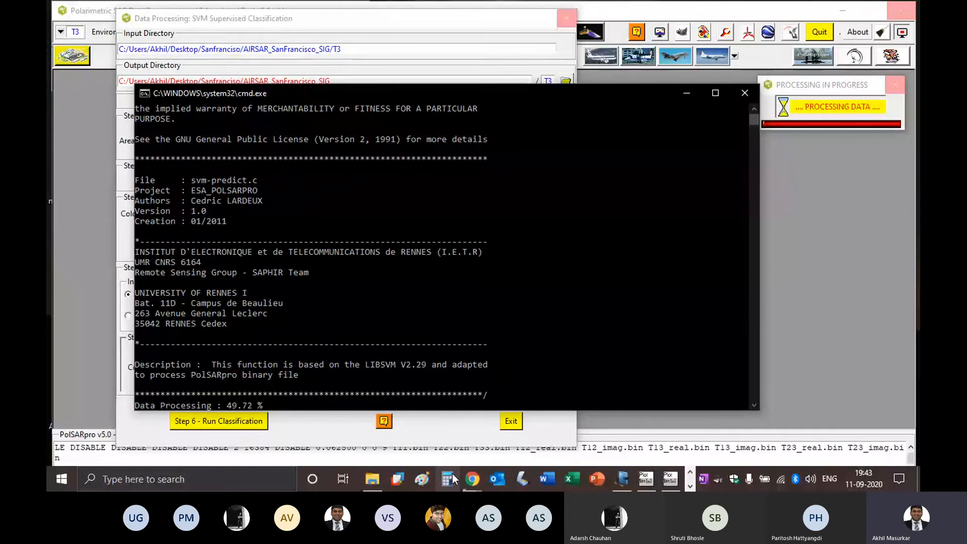
pyautogui.hotkey('alt', 'Tab')
pyautogui.hotkey('alt', 'Tab')
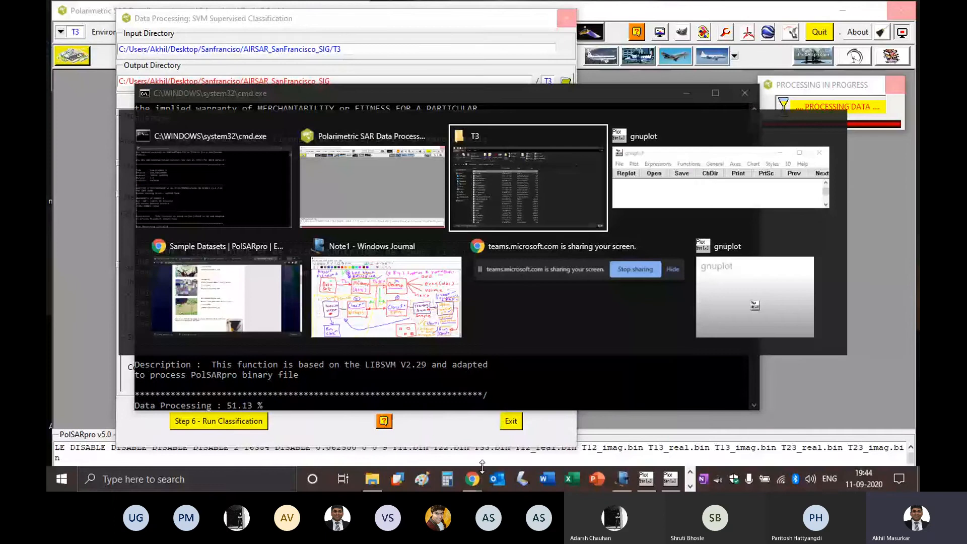
pyautogui.hotkey('alt', 'shift', 'Tab')
pyautogui.hotkey('alt', 'shift', 'Tab')
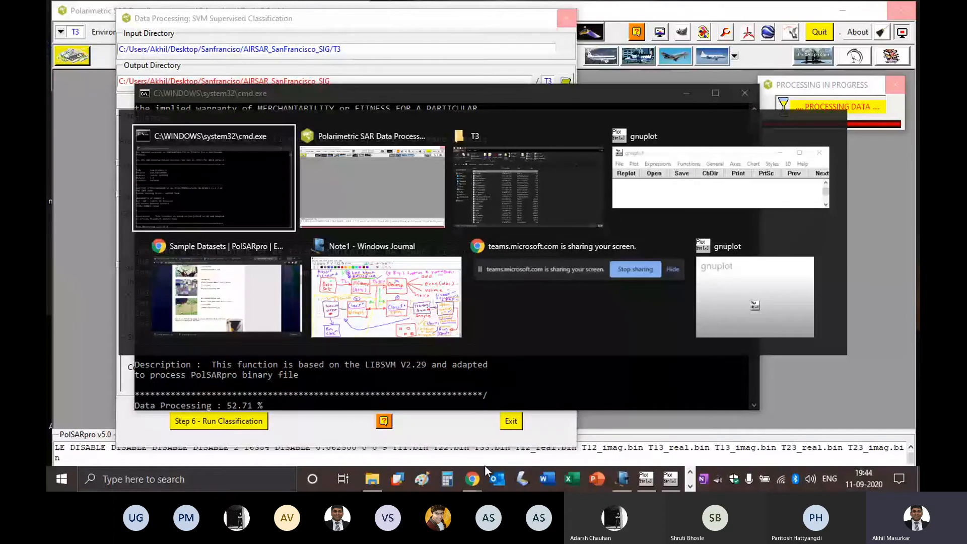
pyautogui.hotkey('alt', 'Tab')
pyautogui.hotkey('alt', 'Tab')
pyautogui.hotkey('alt', 'Tab')
pyautogui.hotkey('alt', 'Tab')
pyautogui.hotkey('alt', 'Tab')
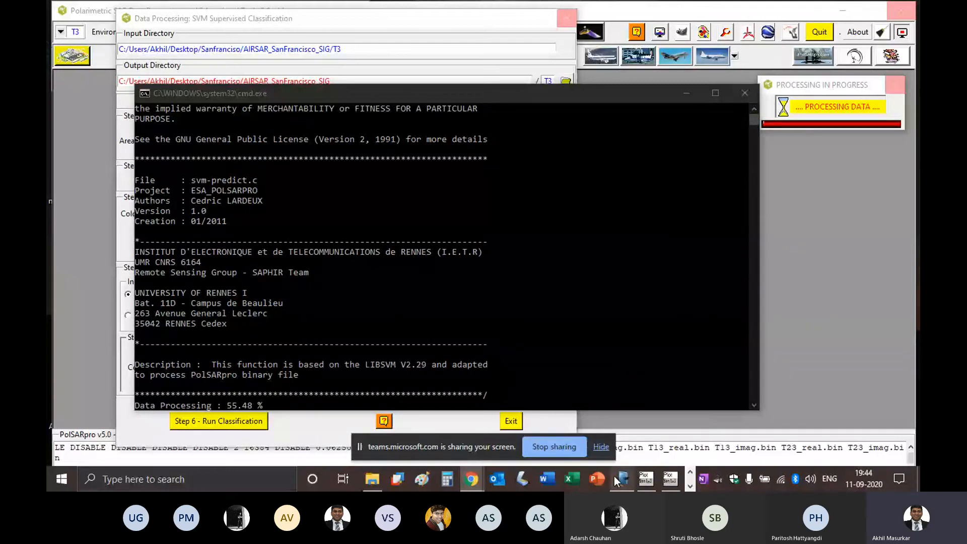
pyautogui.click(604, 445)
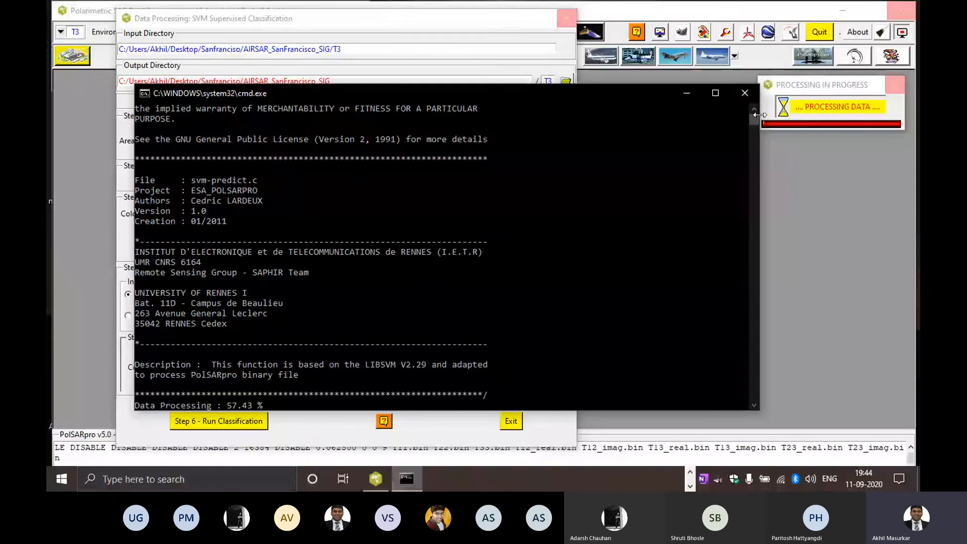
pyautogui.click(843, 10)
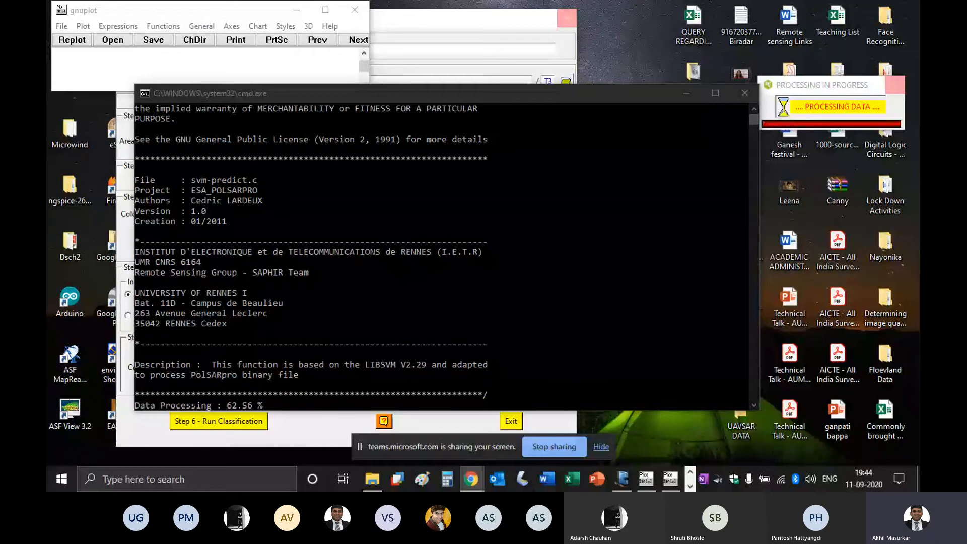
pyautogui.hotkey('alt', 'Tab')
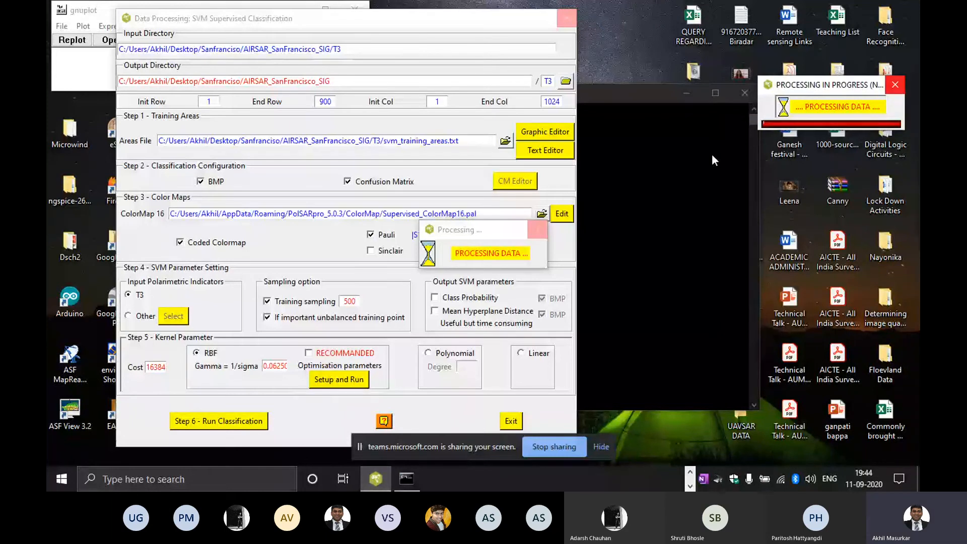
pyautogui.click(690, 472)
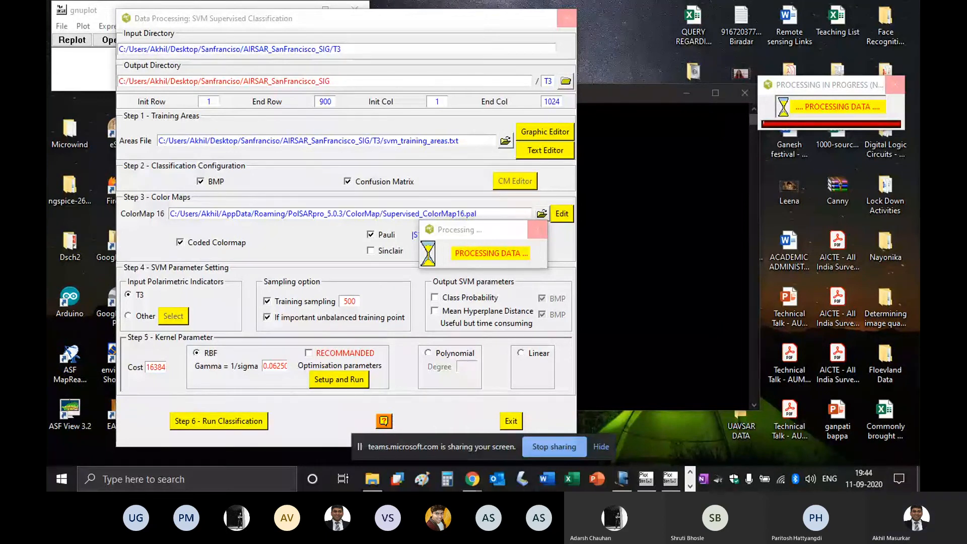
pyautogui.click(648, 231)
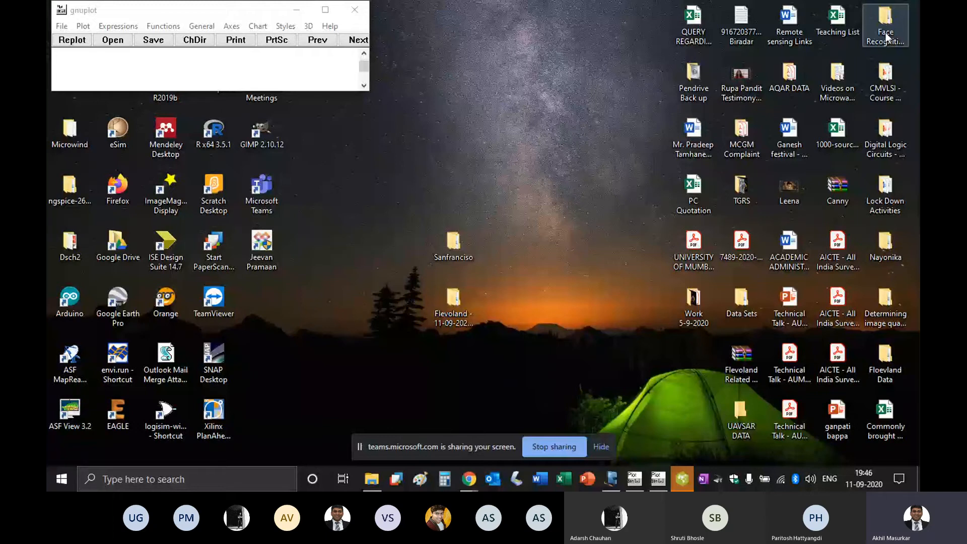
# Switch to File Explorer, show the T3 folder's files as large icons, and view the svm_classification_file image.
pyautogui.click(682, 479)
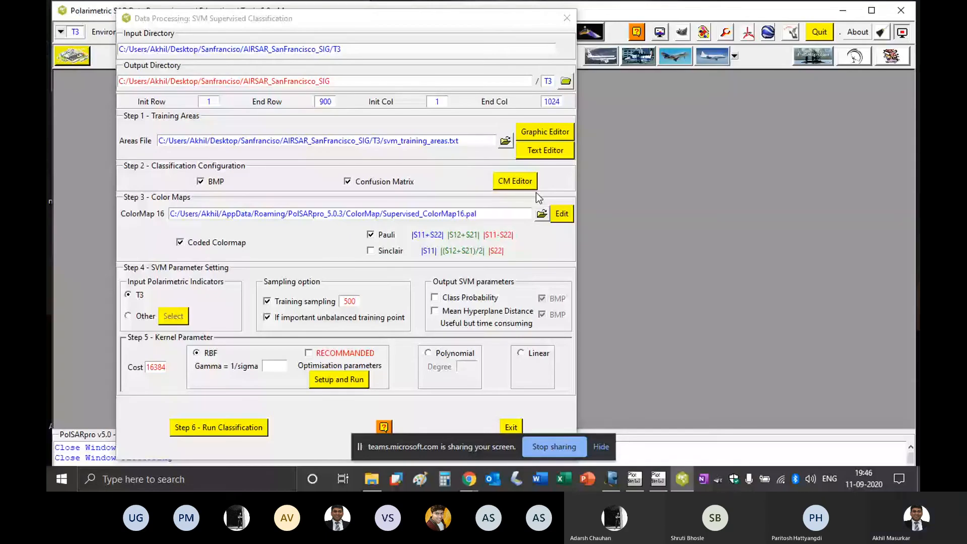
pyautogui.click(367, 479)
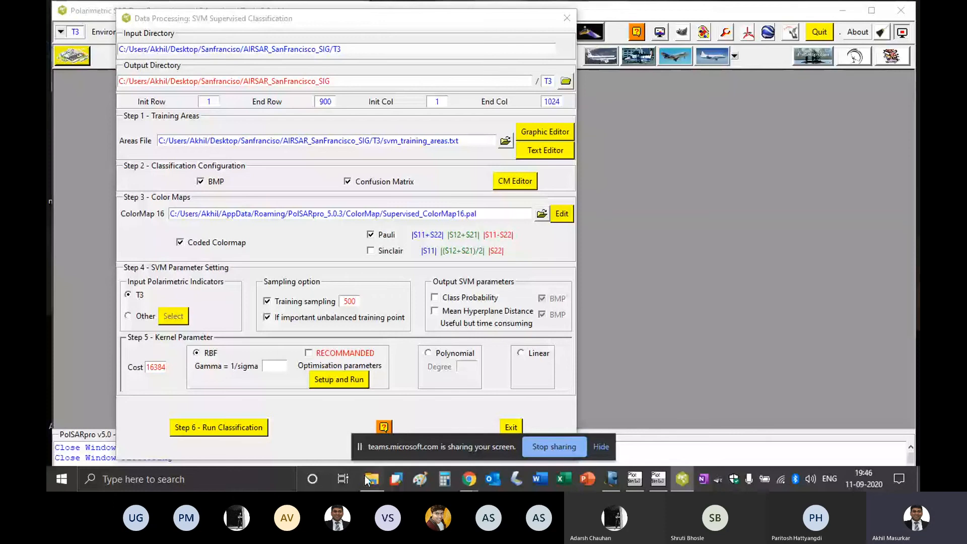
pyautogui.click(368, 479)
pyautogui.click(174, 24)
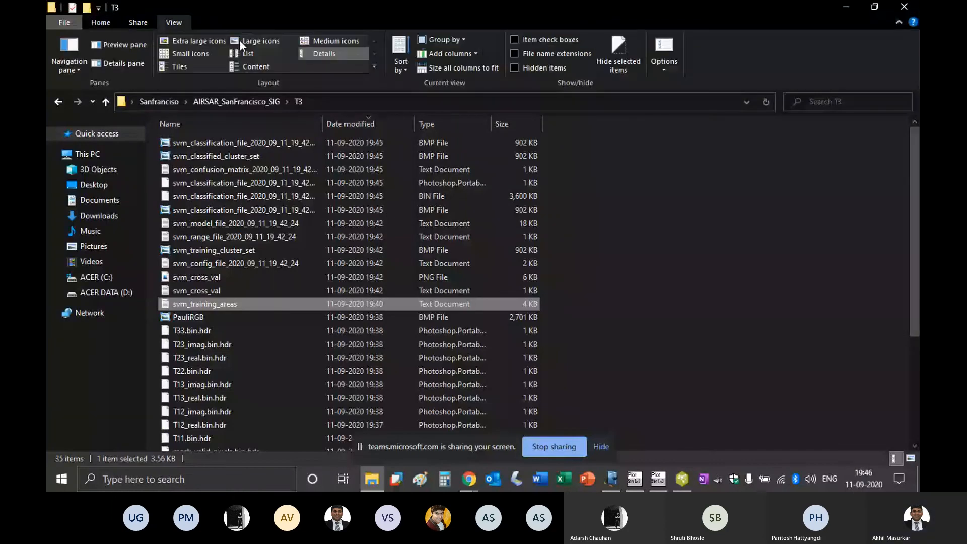
pyautogui.click(240, 41)
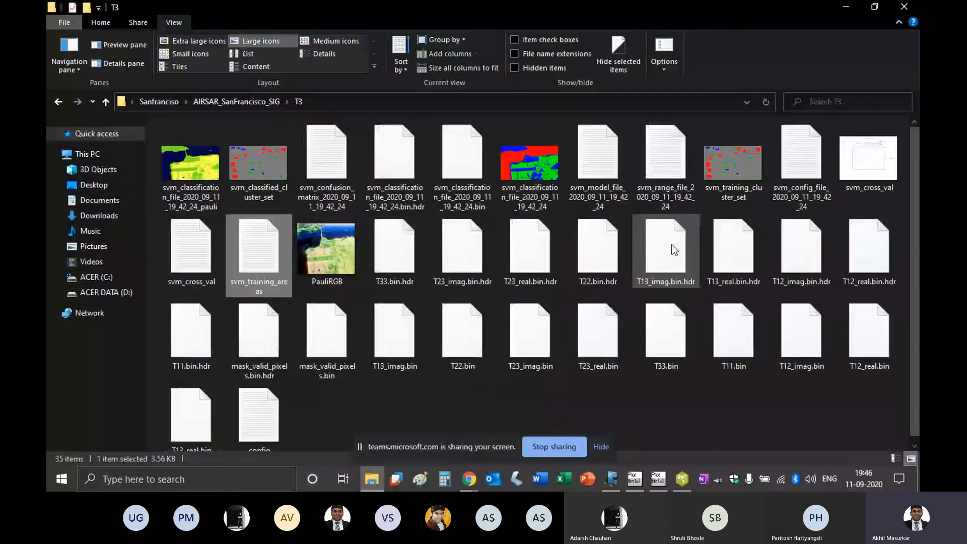
pyautogui.click(524, 169)
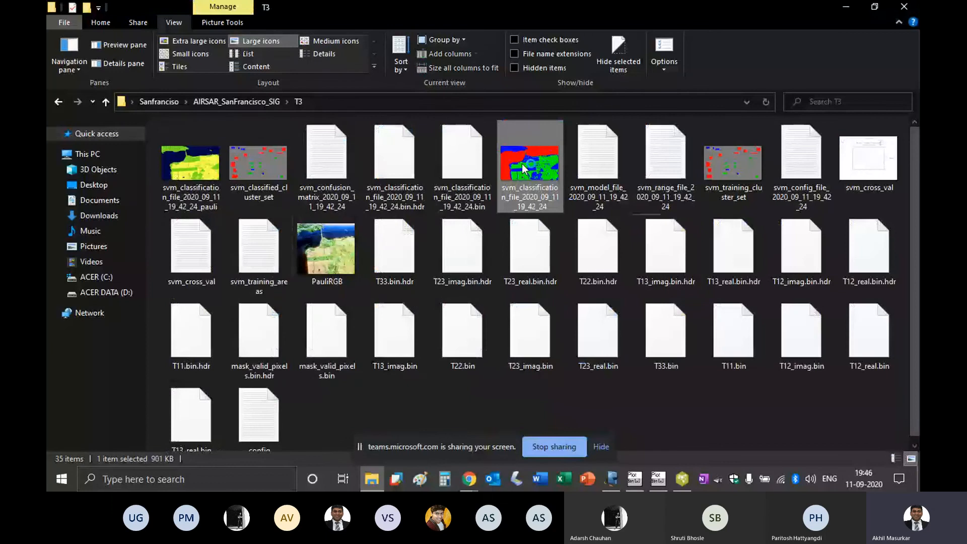
pyautogui.doubleClick(524, 169)
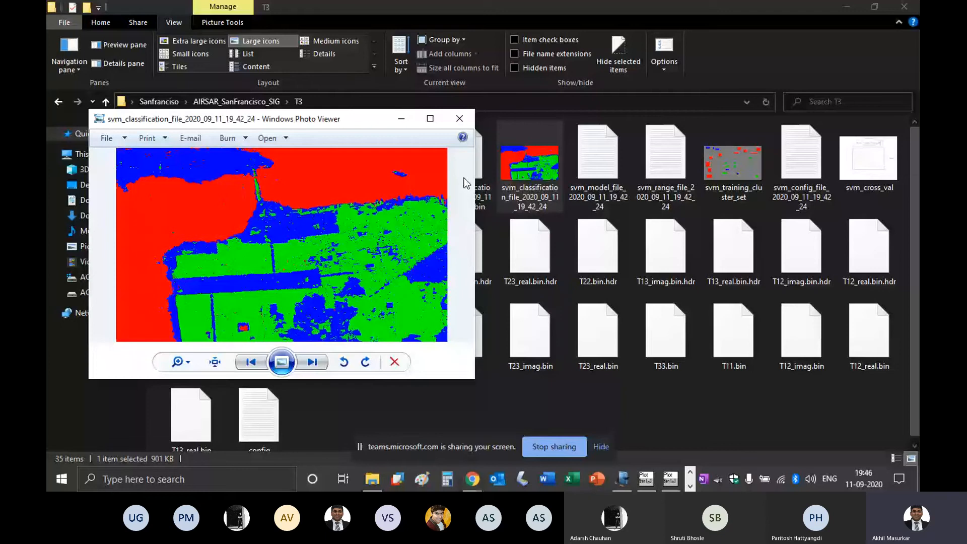
pyautogui.click(619, 412)
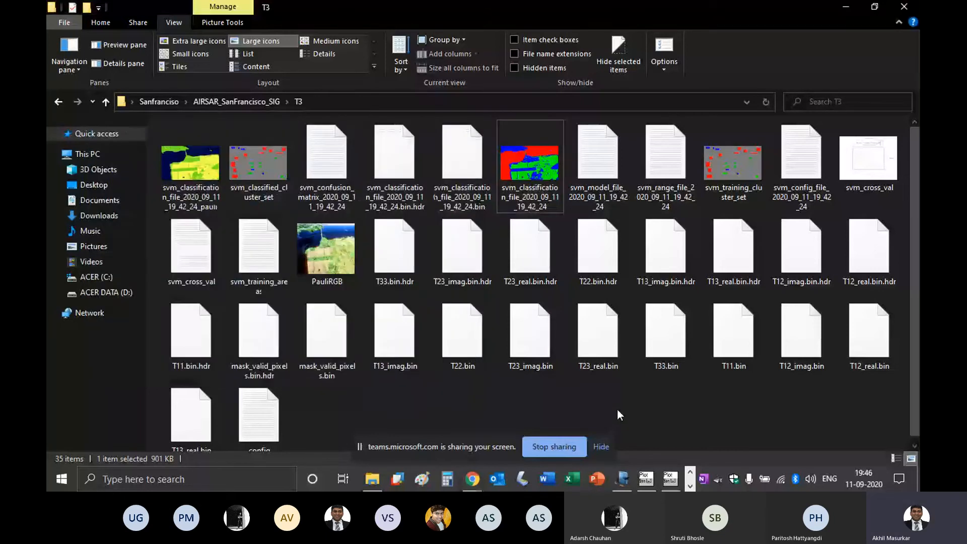
# Return to PolSARpro and close the SVM Supervised Classification dialog.
pyautogui.moveTo(473, 479)
pyautogui.moveTo(444, 421)
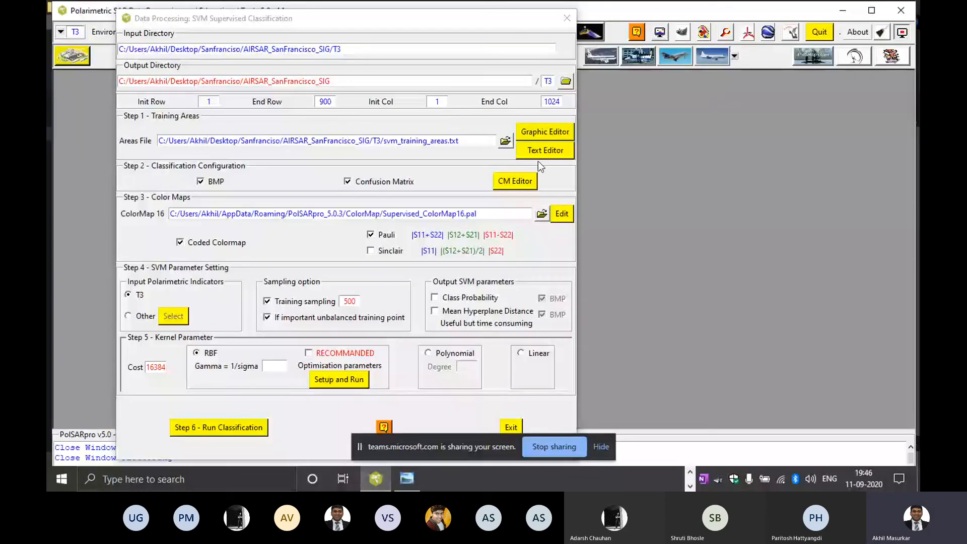
pyautogui.click(511, 428)
pyautogui.click(602, 447)
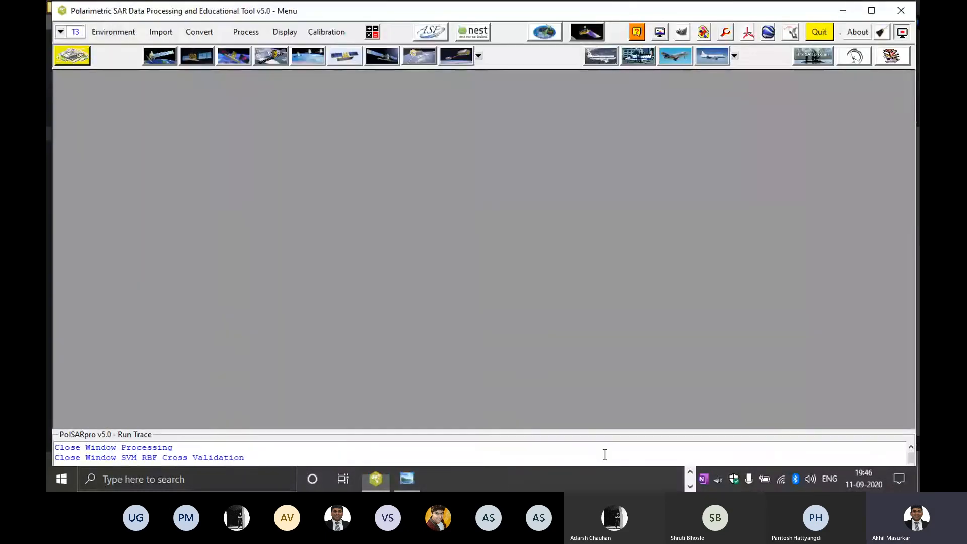
pyautogui.click(286, 34)
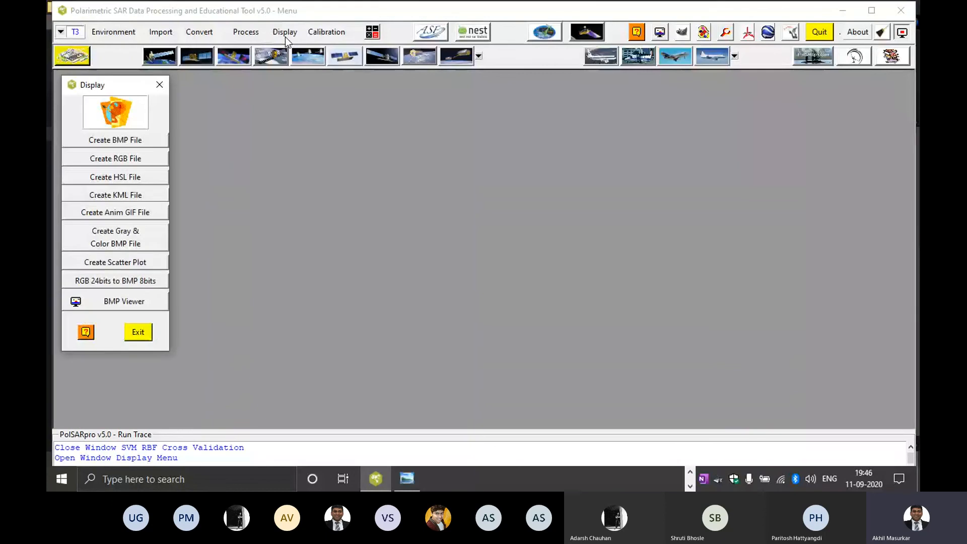
pyautogui.click(135, 334)
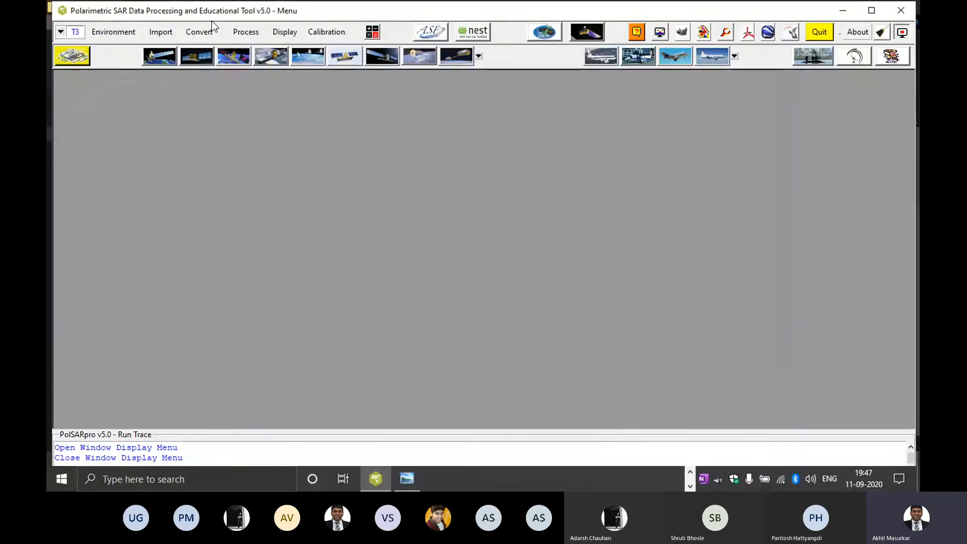
# Open the Wishart Supervised Classification for the T3 data and enable its Coded Colormap with the Pauli option.
pyautogui.click(246, 32)
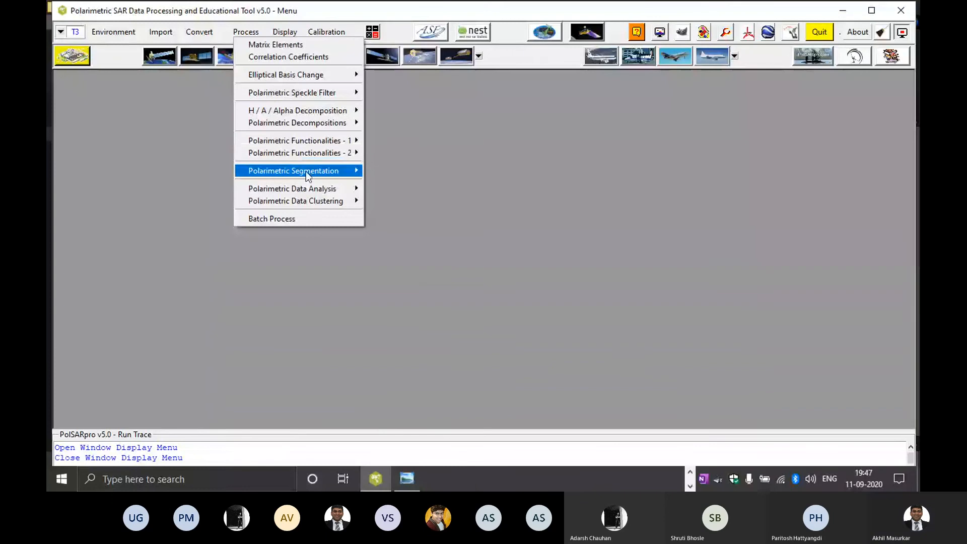
pyautogui.moveTo(306, 172)
pyautogui.click(470, 231)
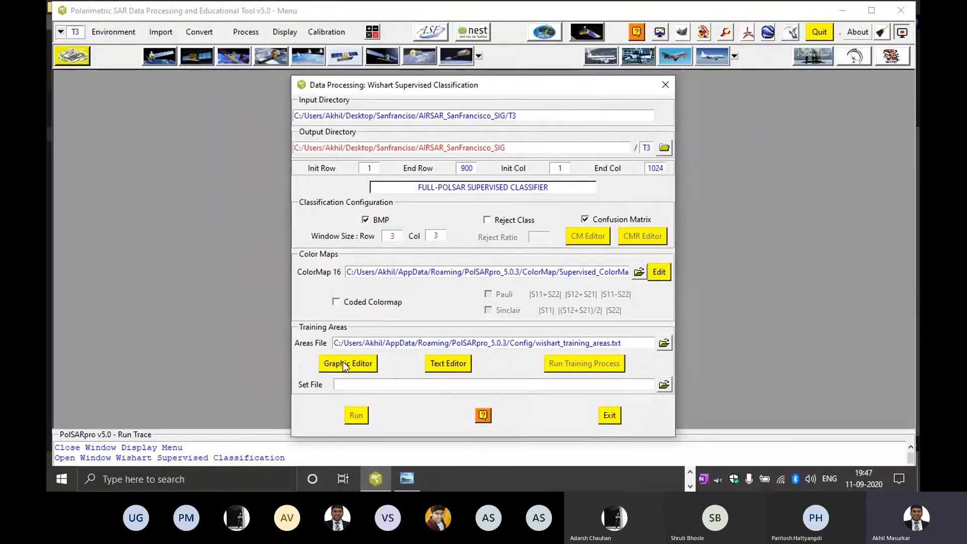
pyautogui.click(387, 305)
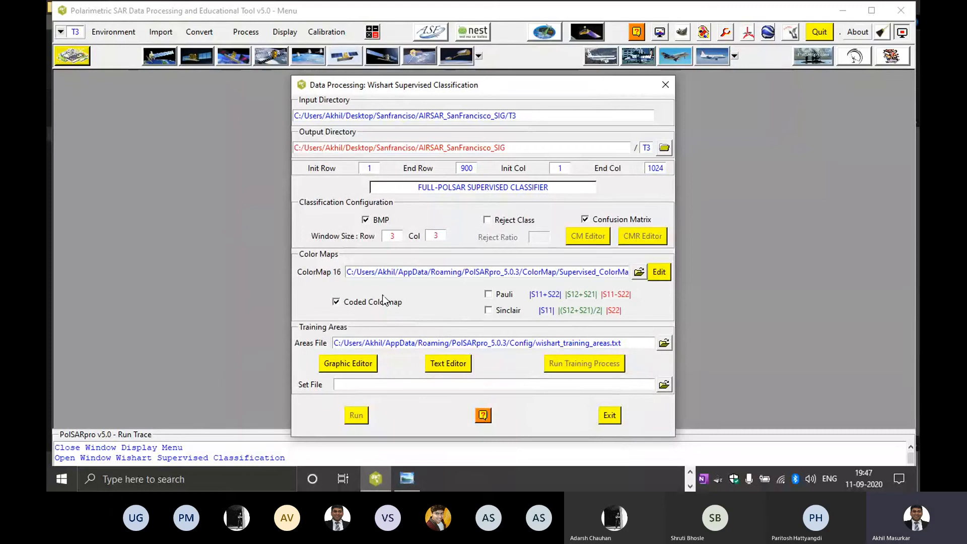
# Load PauliRGB.bmp through the Graphic Editor and save the Wishart training areas to T3/wishart_training_areas.txt.
pyautogui.click(361, 361)
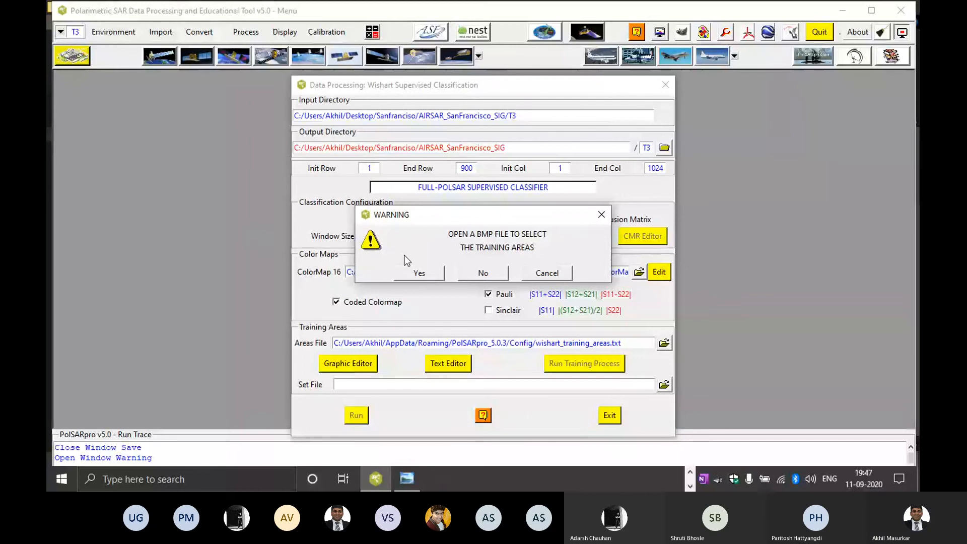
pyautogui.click(415, 274)
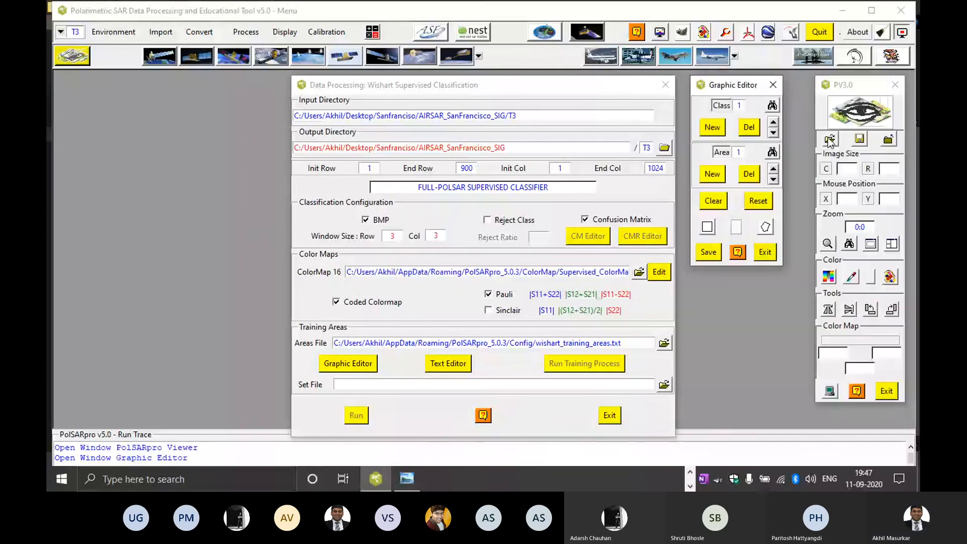
pyautogui.click(247, 166)
pyautogui.click(443, 361)
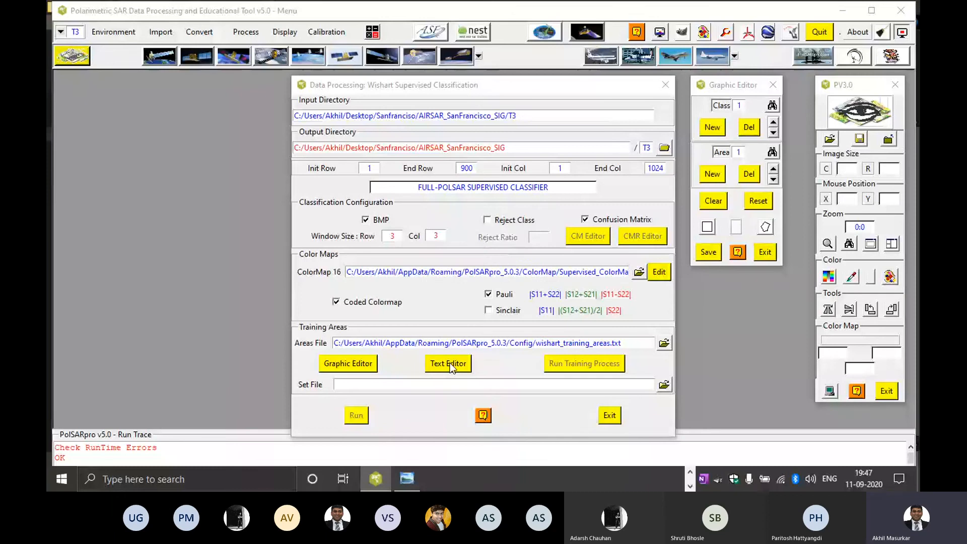
pyautogui.click(707, 227)
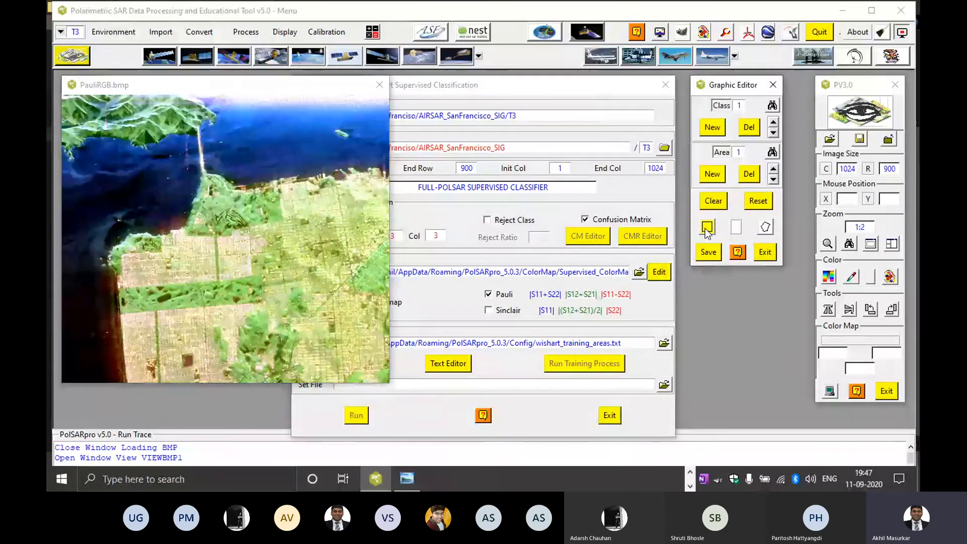
pyautogui.click(710, 252)
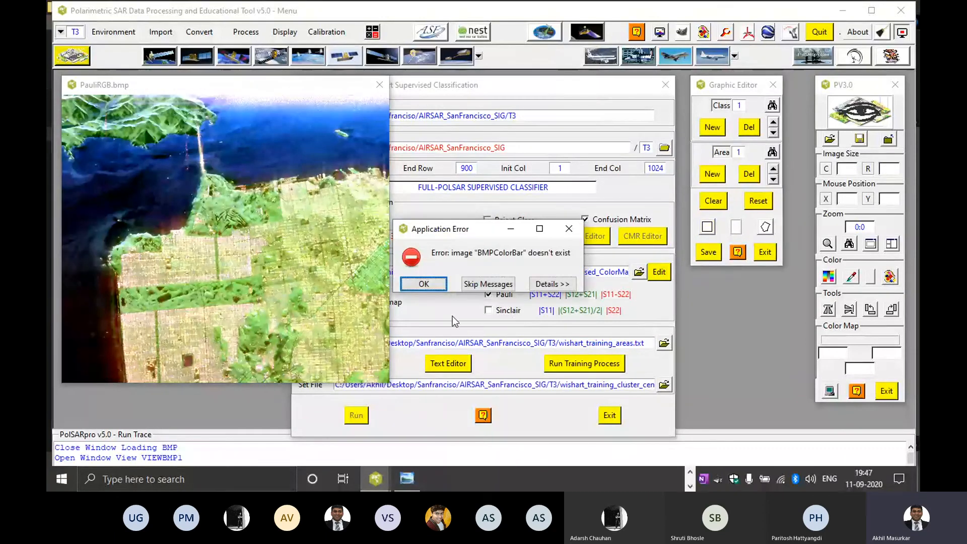
pyautogui.click(423, 284)
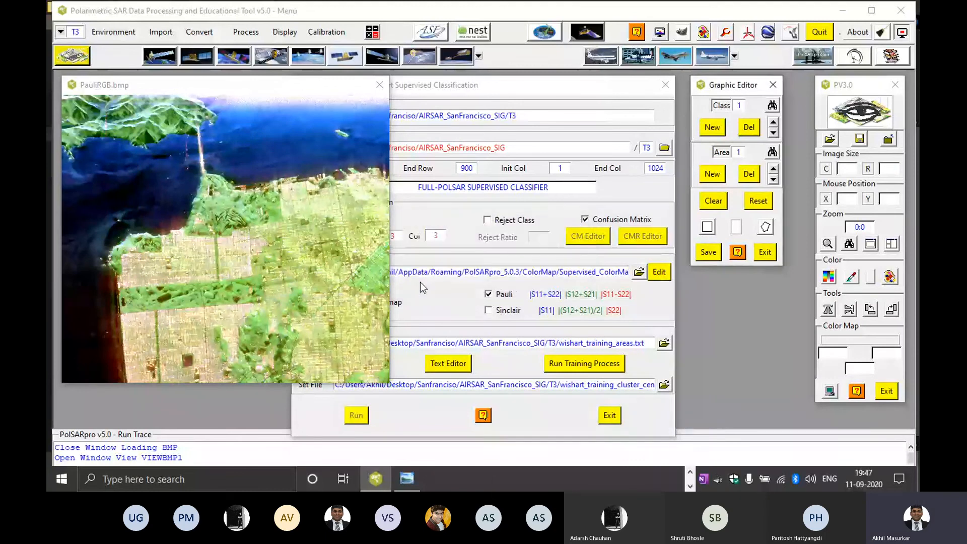
# Open svm_training_areas from the training areas file selection and copy its entire contents.
pyautogui.click(665, 344)
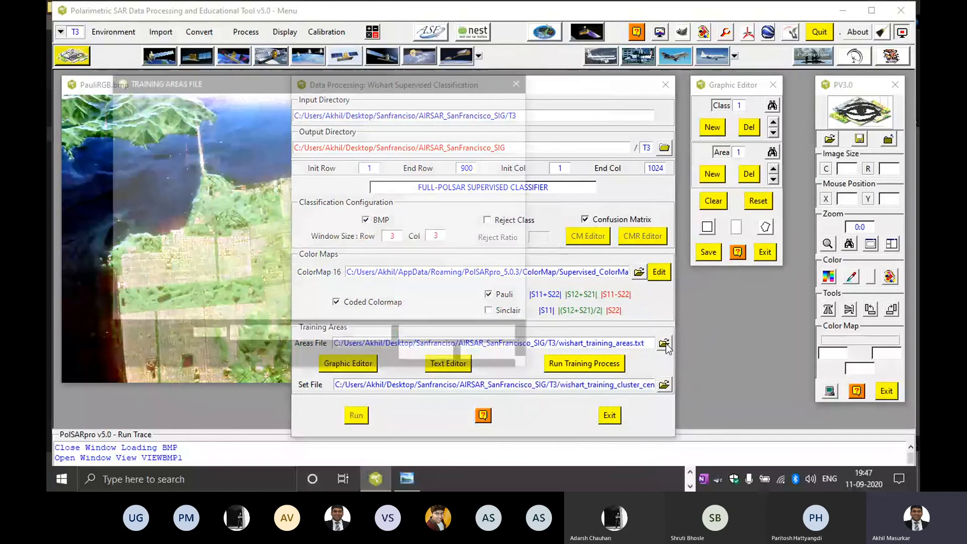
pyautogui.click(398, 262)
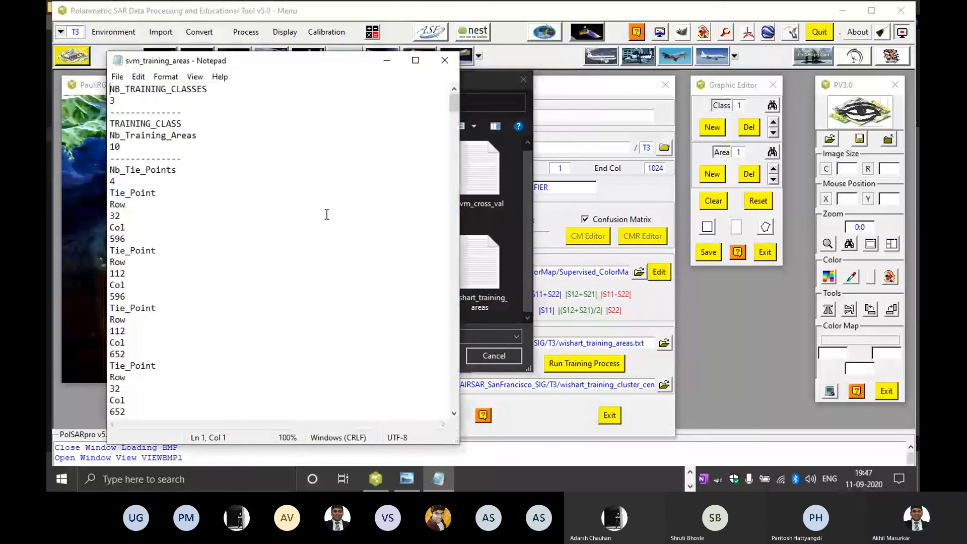
pyautogui.hotkey('ctrl', 'a')
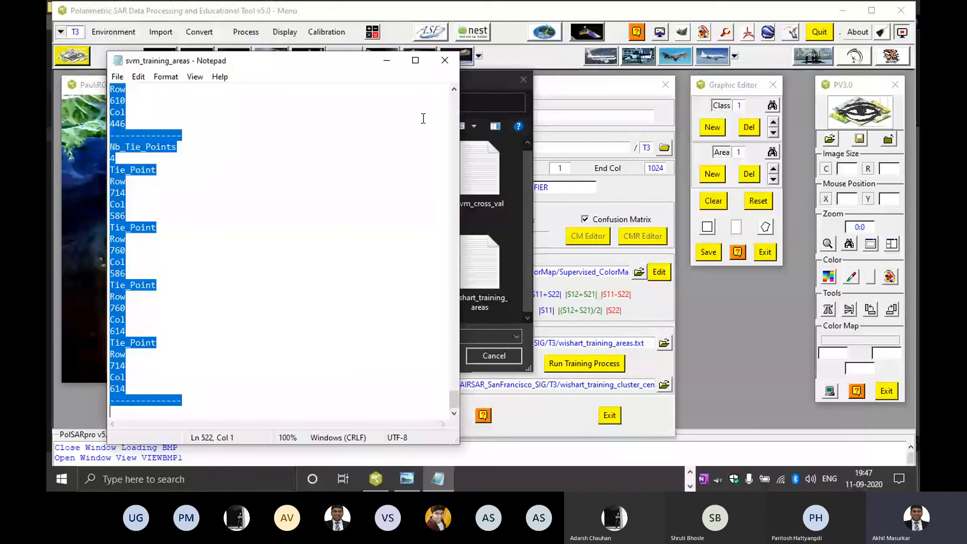
pyautogui.click(445, 61)
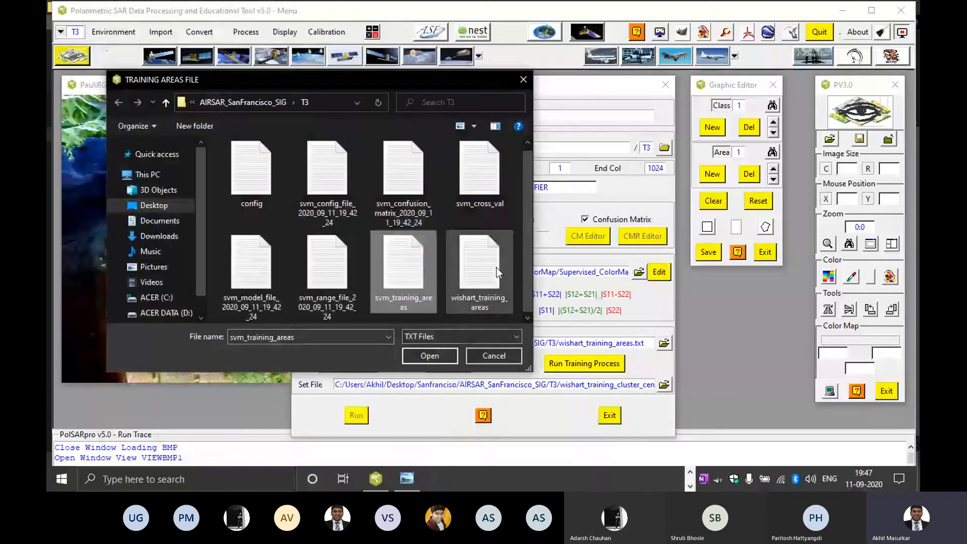
# Replace the contents of wishart_training_areas with the copied SVM training areas, save it, and run the Wishart training process.
pyautogui.click(479, 252)
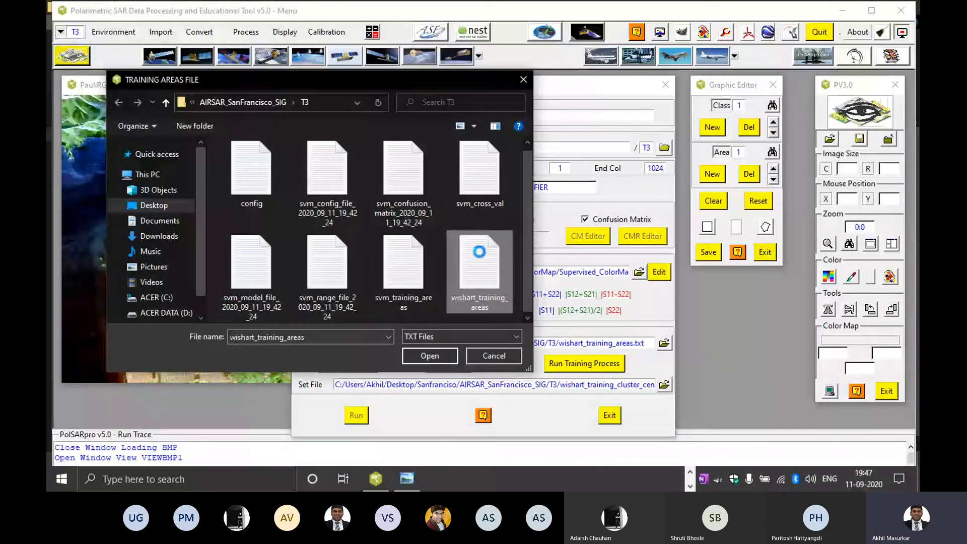
pyautogui.rightClick(479, 252)
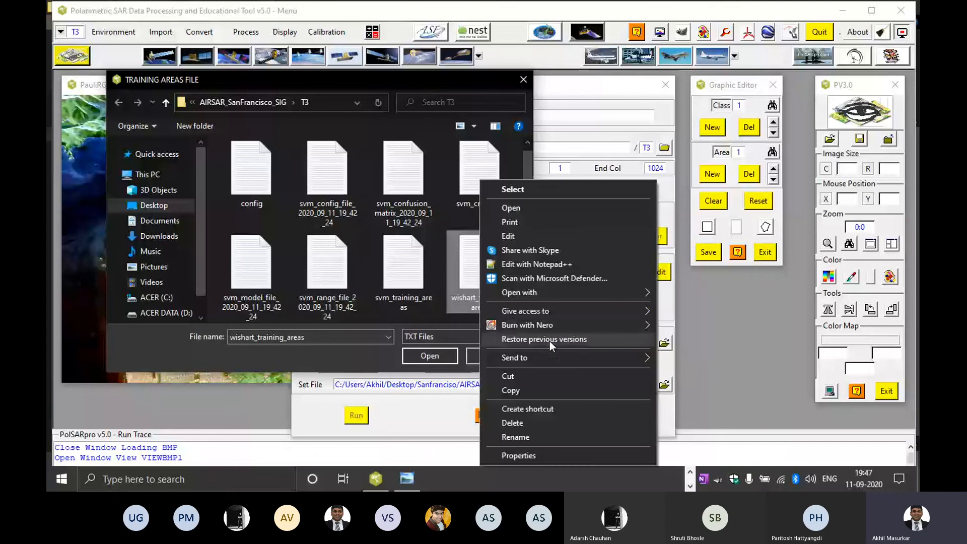
pyautogui.click(511, 208)
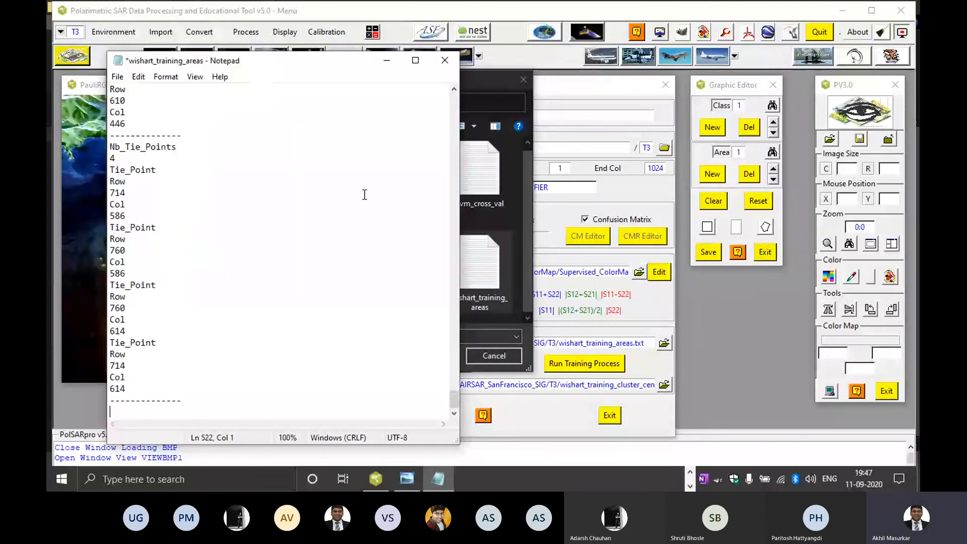
pyautogui.hotkey('ctrl', 's')
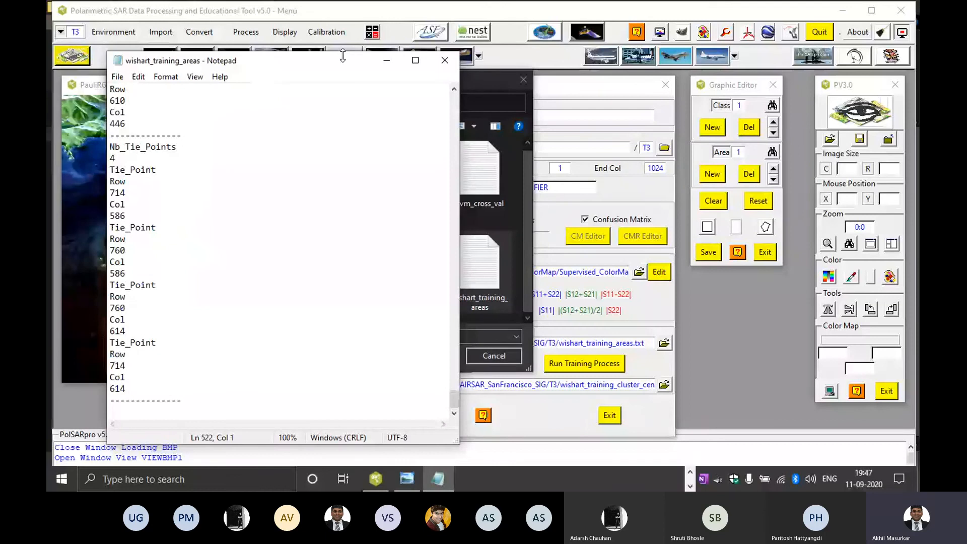
pyautogui.click(445, 60)
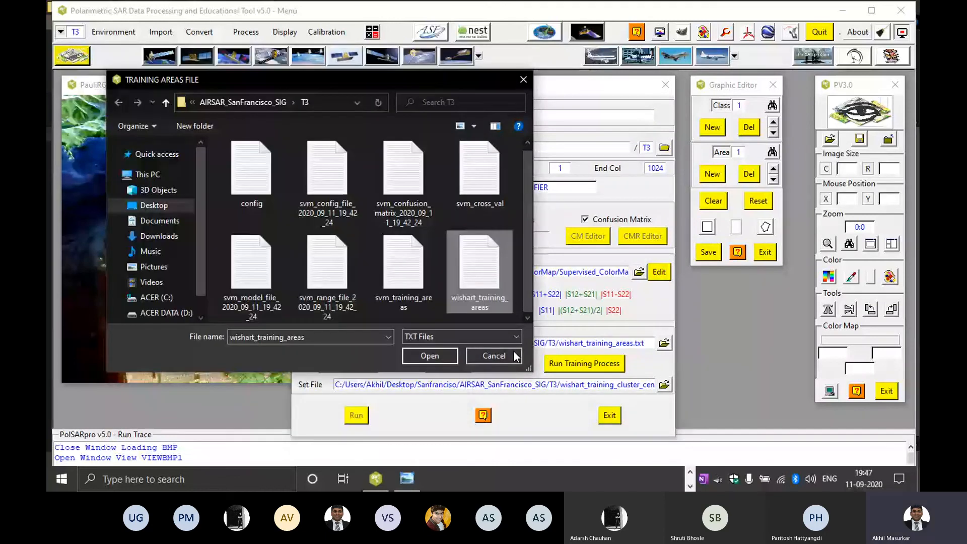
pyautogui.click(494, 355)
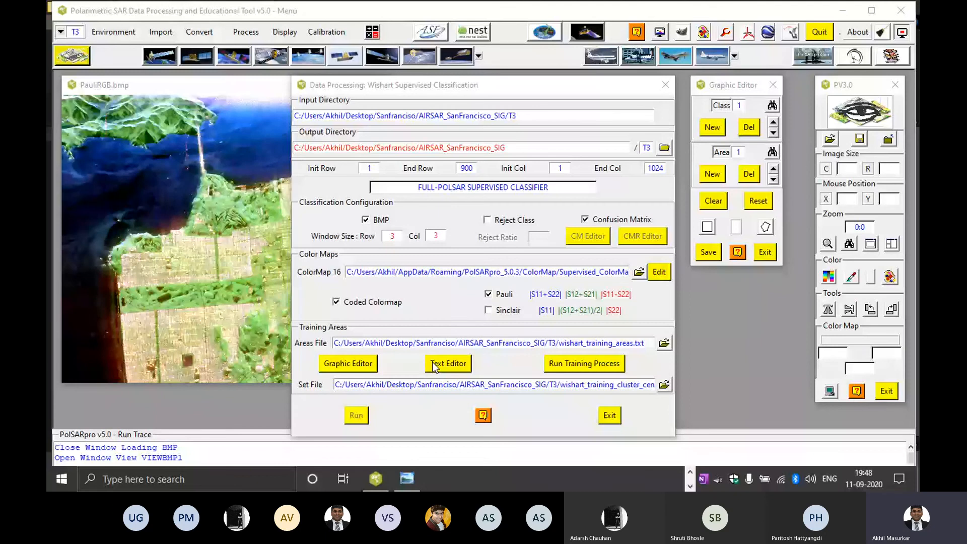
pyautogui.click(588, 364)
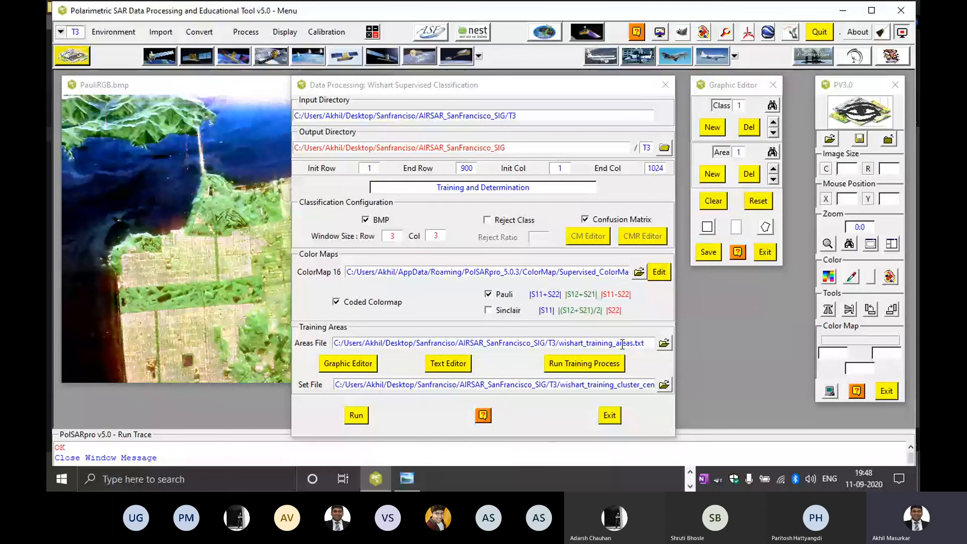
# Run the Wishart supervised classification and open the wishart_supervised_class_3x3 image from the T3 folder in File Explorer.
pyautogui.click(357, 415)
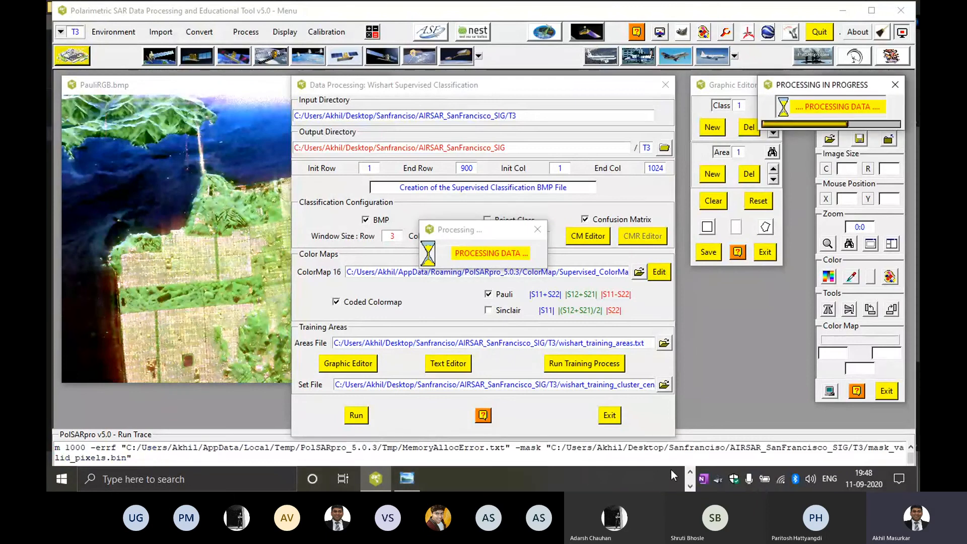
pyautogui.click(690, 473)
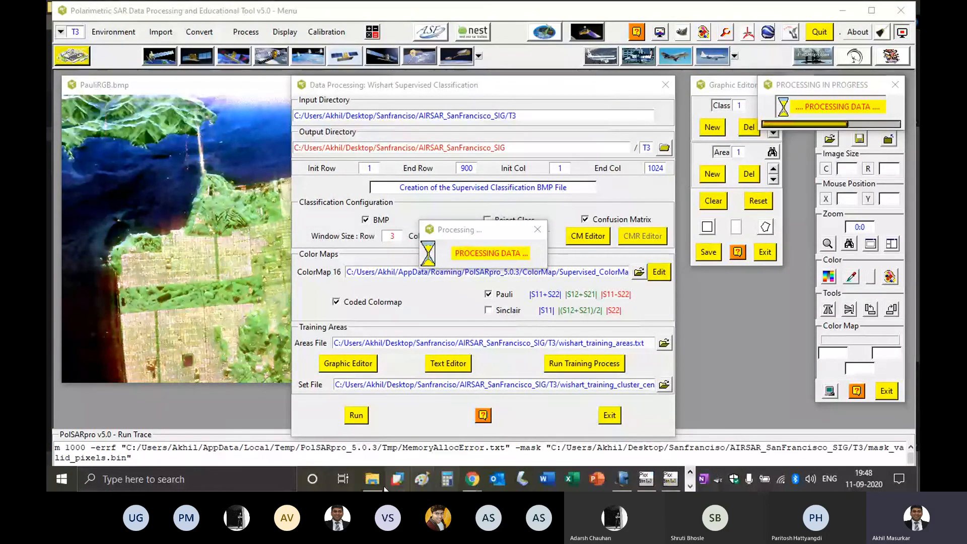
pyautogui.moveTo(372, 478)
pyautogui.click(380, 431)
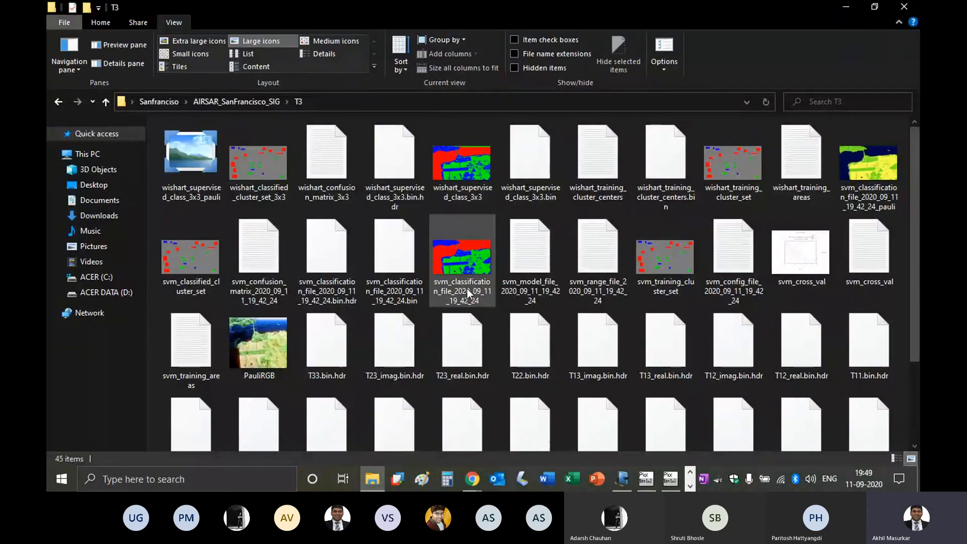
pyautogui.click(476, 180)
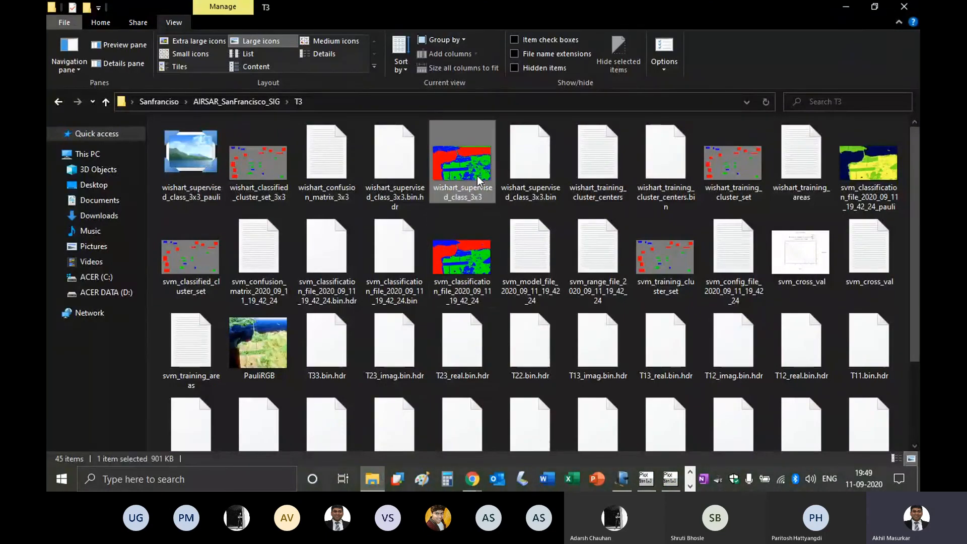
pyautogui.doubleClick(476, 180)
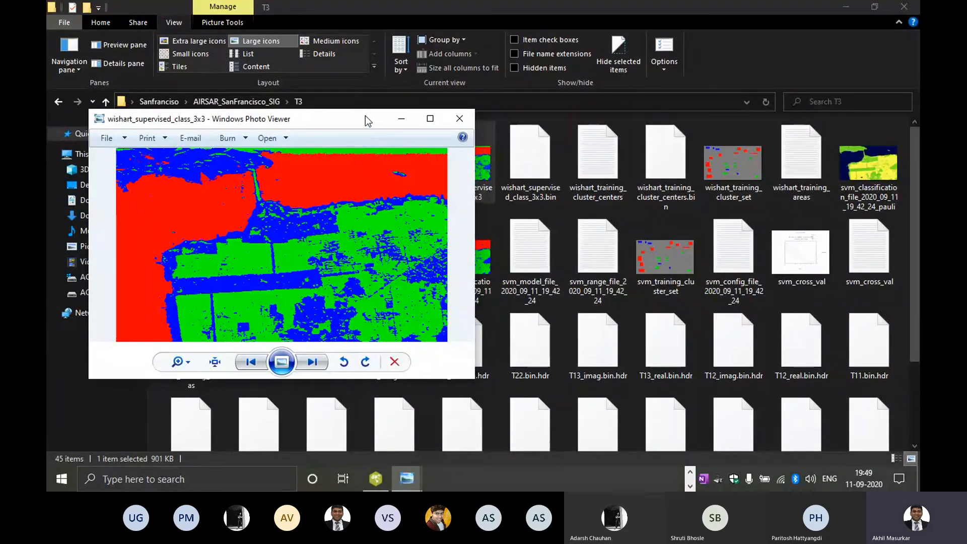
# Compare the svm_classification_file_2020_09_11_19_42_24 image side by side with wishart_supervised_class_3x3, and close both images.
pyautogui.moveTo(365, 116); pyautogui.dragTo(869, 136)
pyautogui.doubleClick(467, 258)
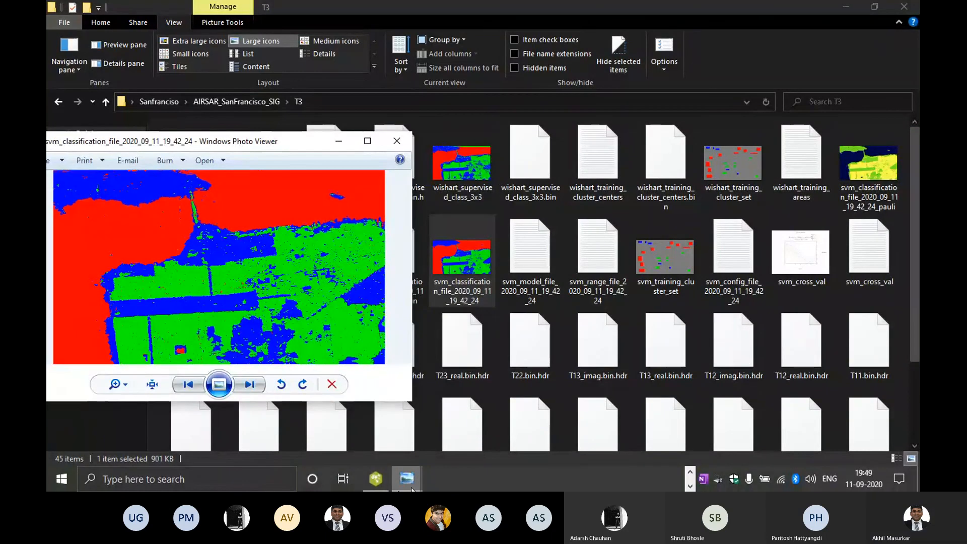
pyautogui.moveTo(410, 485)
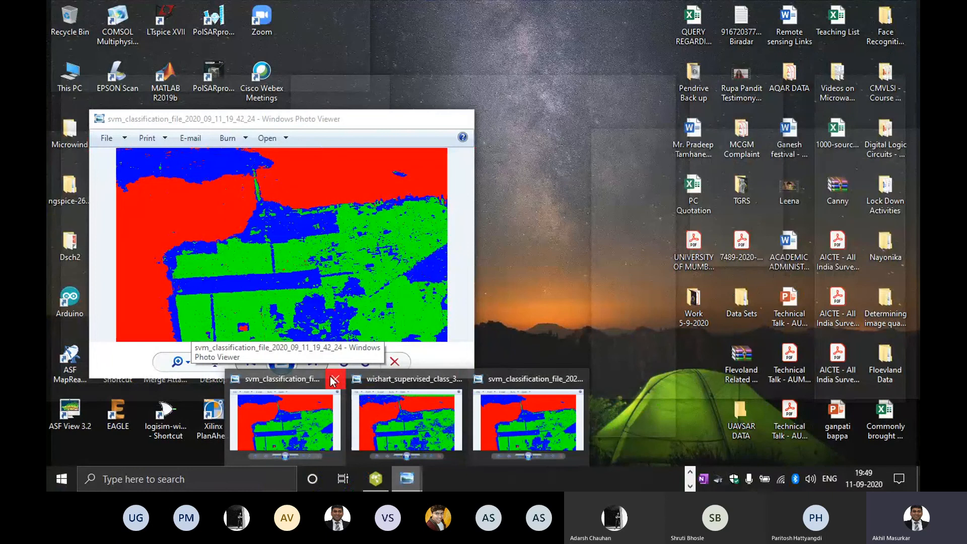
pyautogui.click(334, 380)
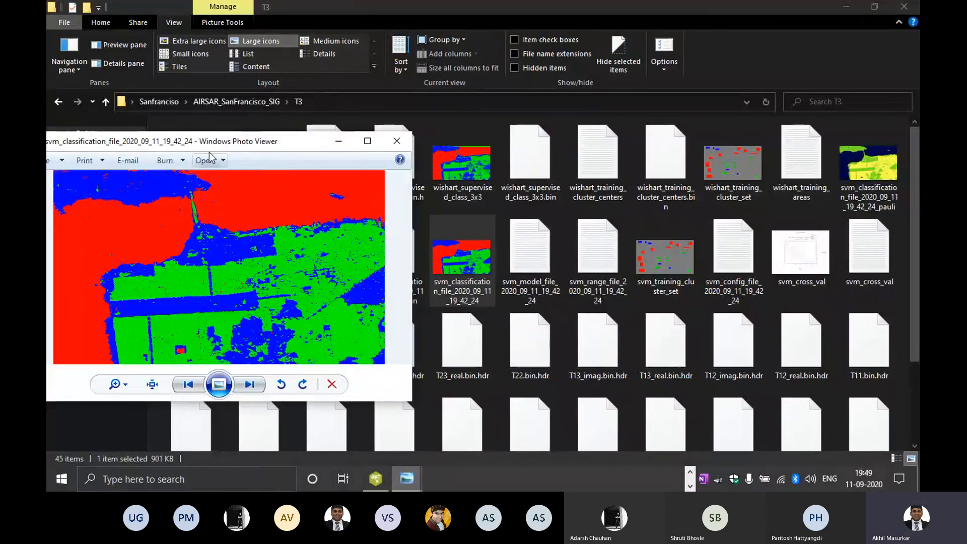
pyautogui.moveTo(200, 141); pyautogui.dragTo(288, 126)
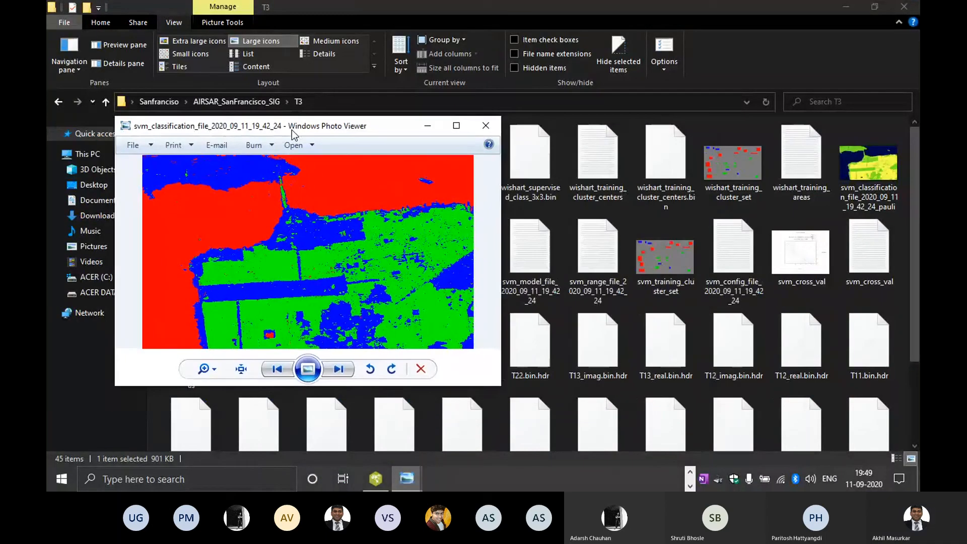
pyautogui.click(411, 478)
pyautogui.click(339, 380)
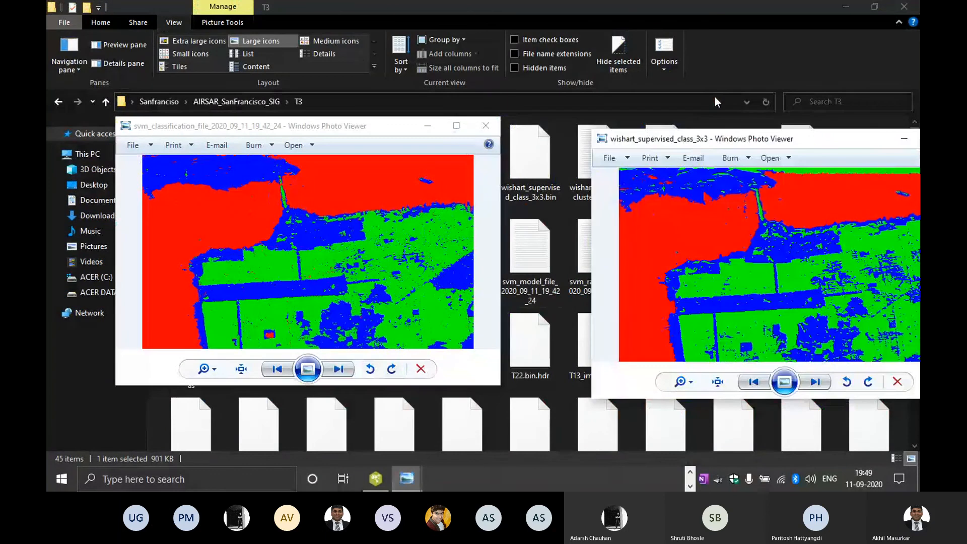
pyautogui.moveTo(713, 143); pyautogui.dragTo(620, 131)
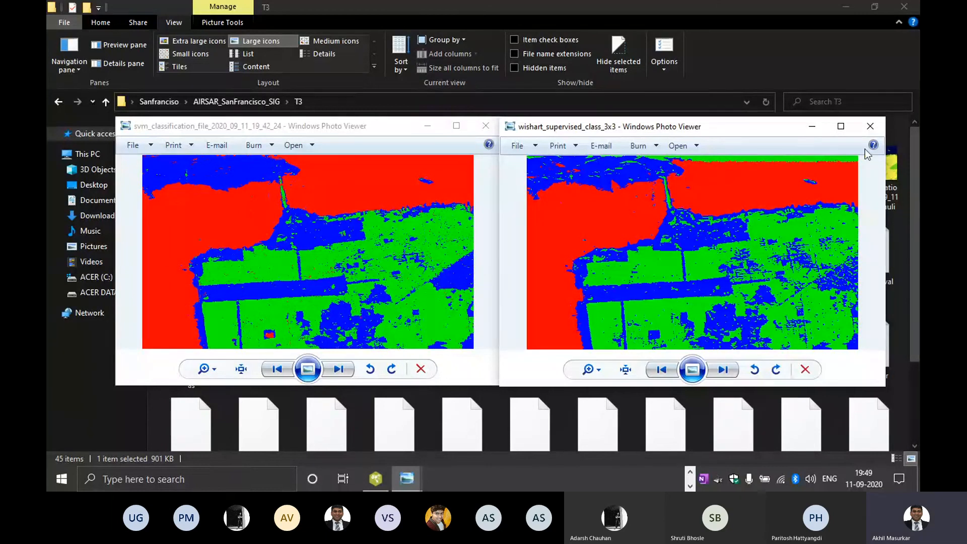
pyautogui.click(870, 126)
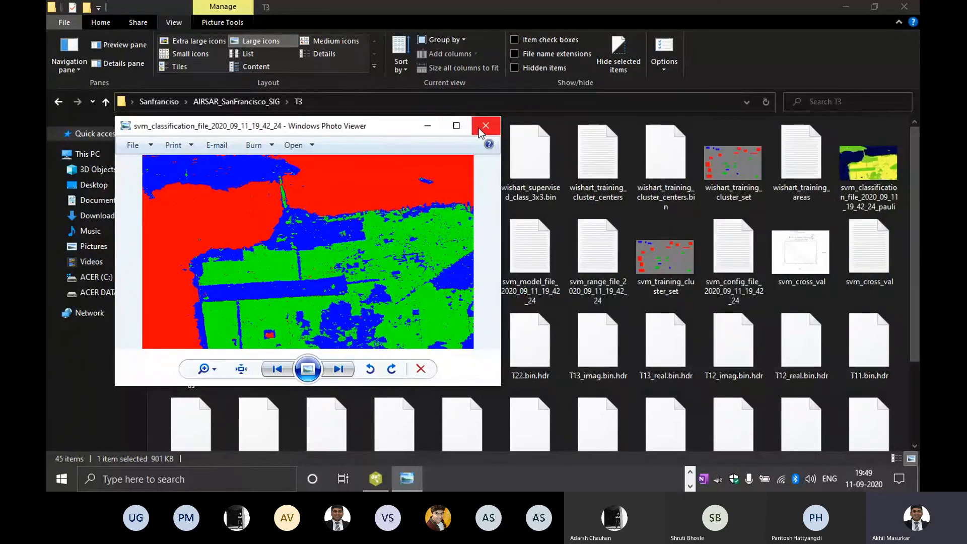
pyautogui.click(486, 125)
# Open wishart_confusion_matrix_3x3 and svm_confusion_matrix_2020_09_11_19_42_24 from the T3 folder and compare the two matrices side by side.
pyautogui.doubleClick(331, 166)
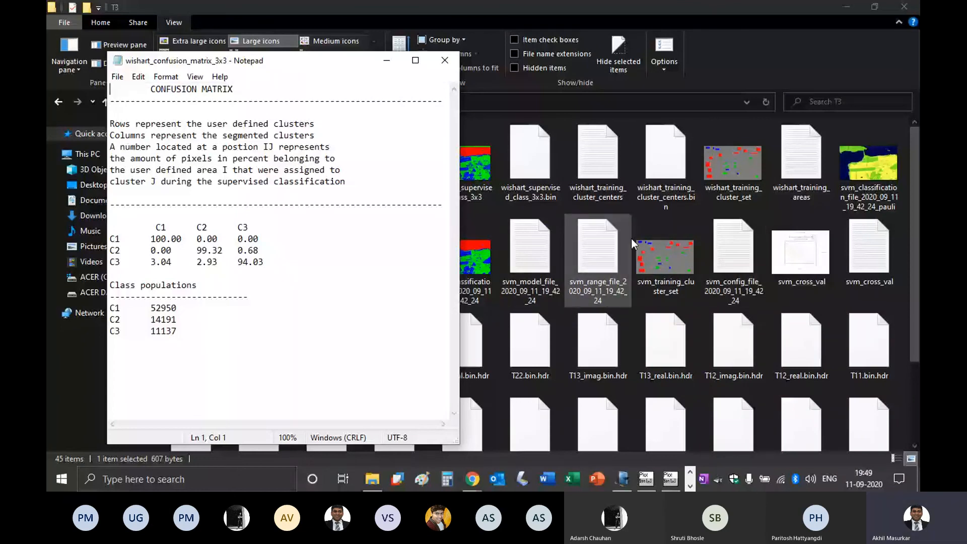
pyautogui.click(661, 258)
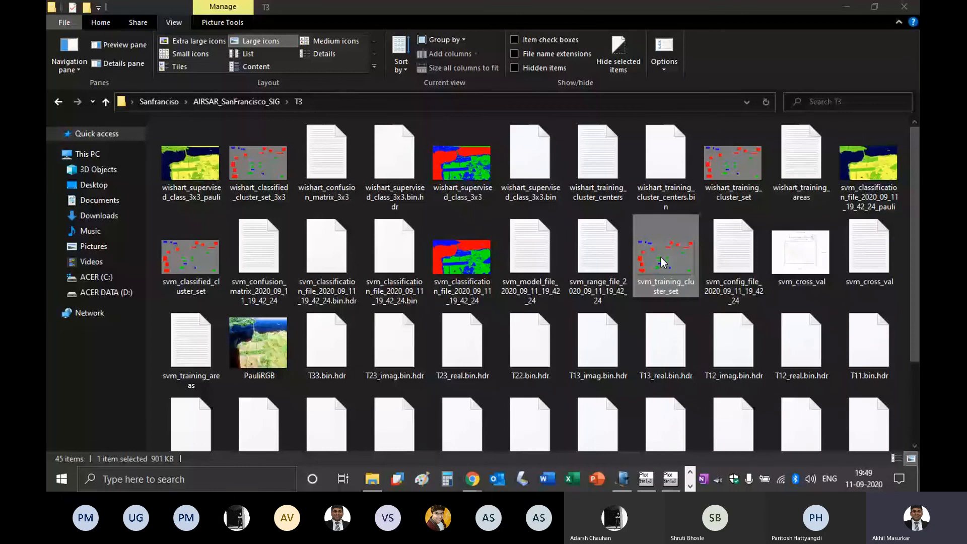
pyautogui.doubleClick(334, 156)
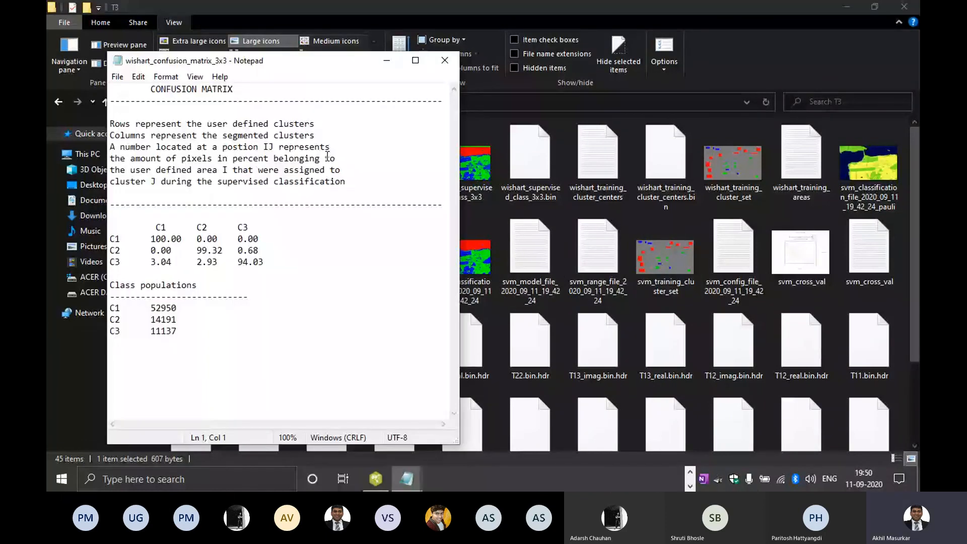
pyautogui.click(558, 343)
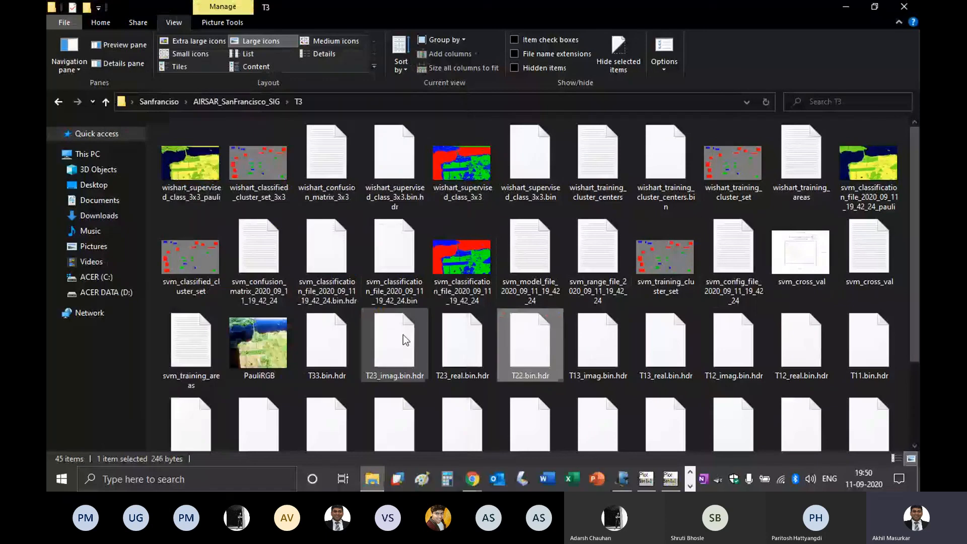
pyautogui.click(279, 240)
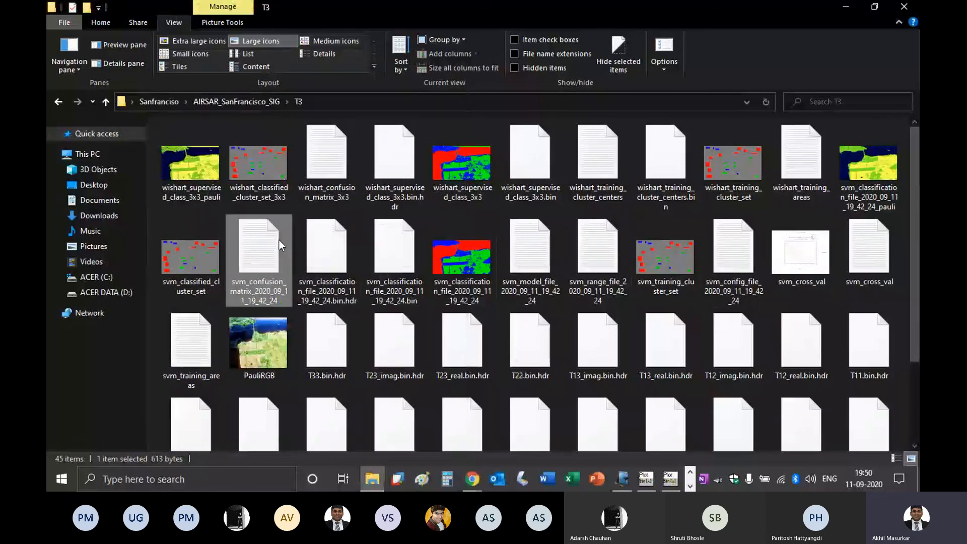
pyautogui.doubleClick(279, 240)
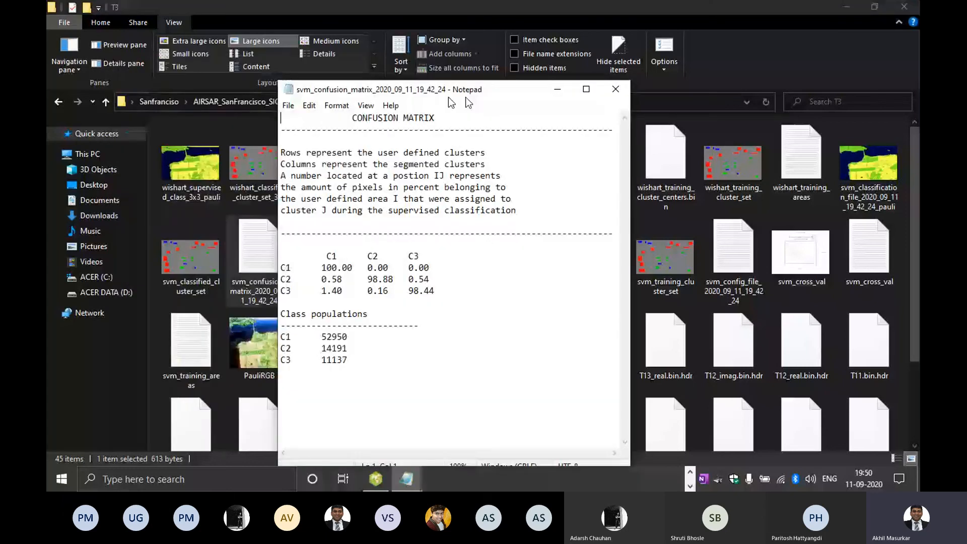
pyautogui.moveTo(450, 96); pyautogui.dragTo(291, 68)
pyautogui.click(407, 478)
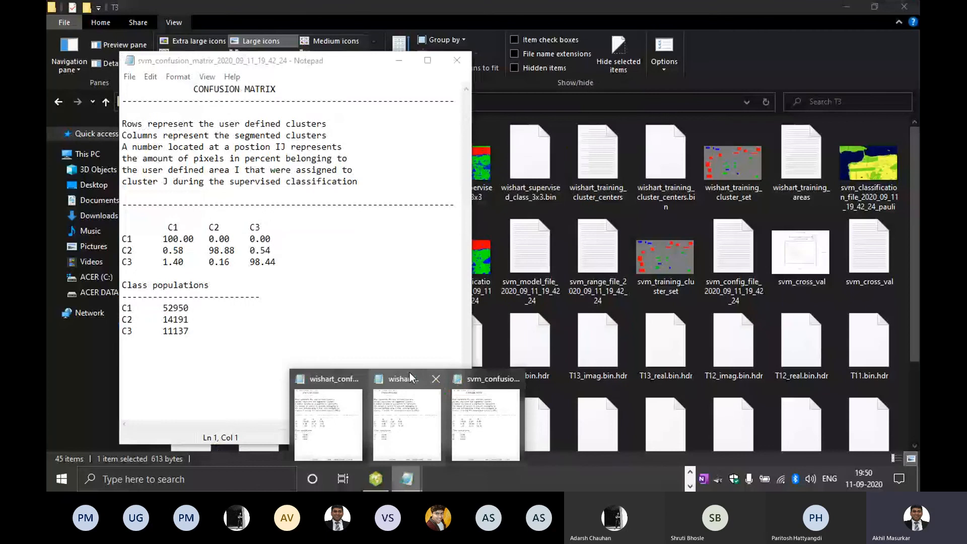
pyautogui.click(410, 374)
pyautogui.moveTo(425, 73); pyautogui.dragTo(640, 51)
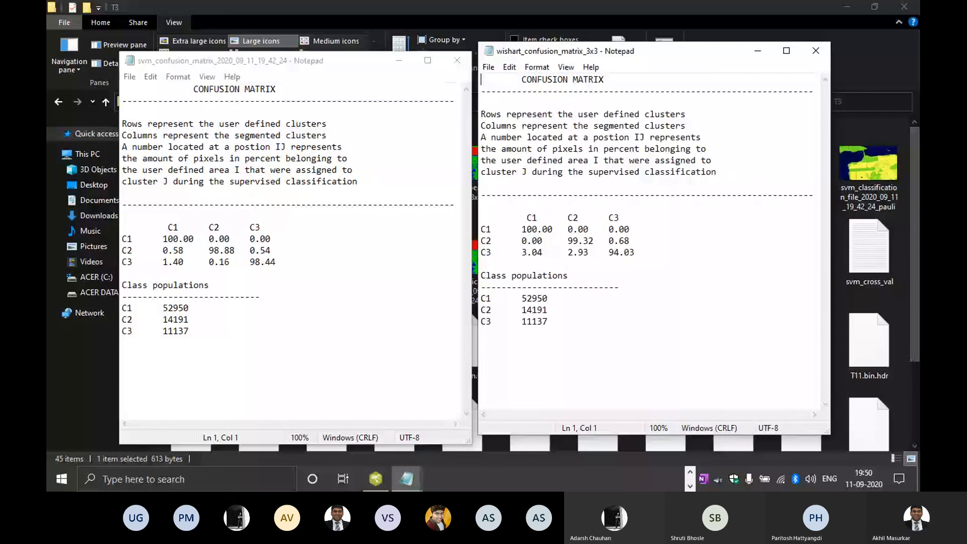
# Close the compared confusion matrices, minimize the T3 folder window, and return to the Wishart Supervised Classification in PolSARpro.
pyautogui.click(822, 55)
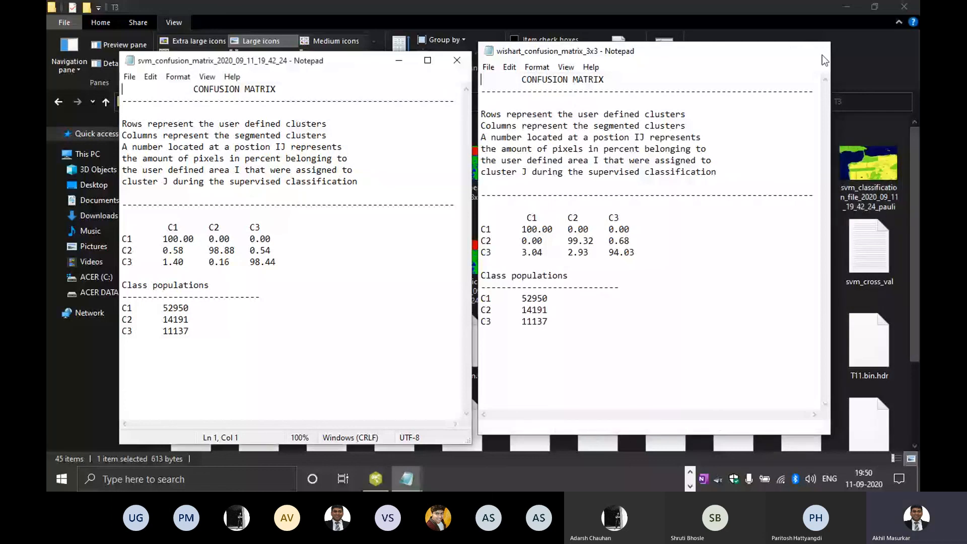
pyautogui.click(835, 6)
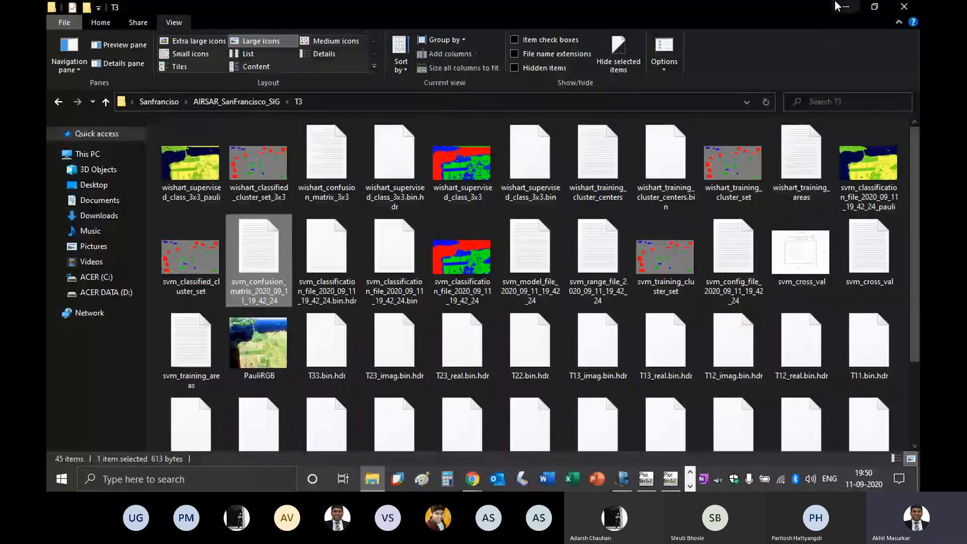
pyautogui.click(846, 7)
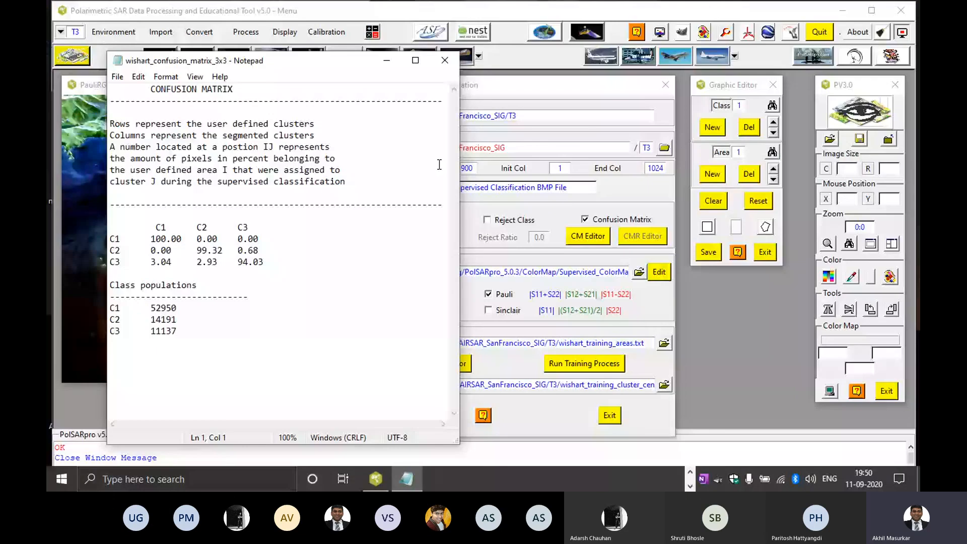
pyautogui.click(615, 191)
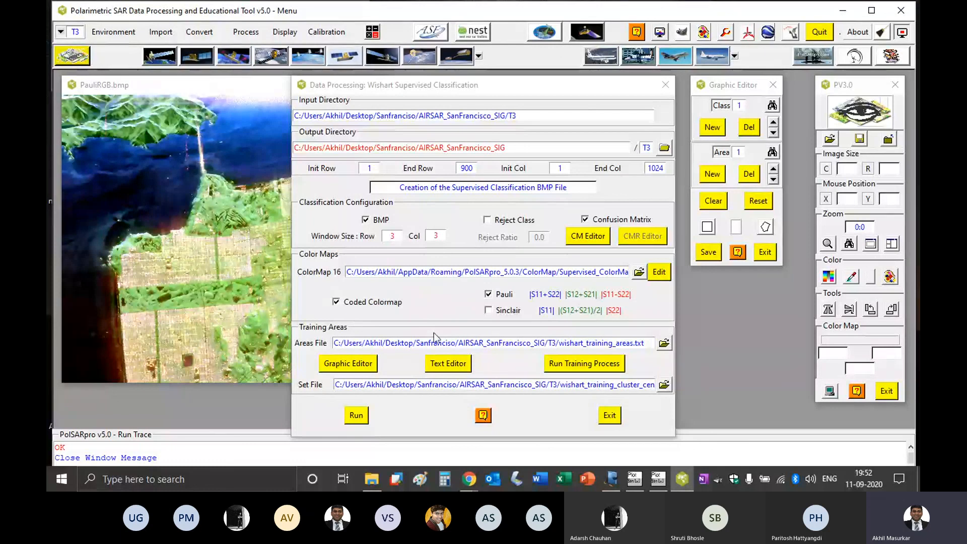
# Switch to the Microsoft Teams meeting in Chrome and stop sharing the screen.
pyautogui.click(469, 488)
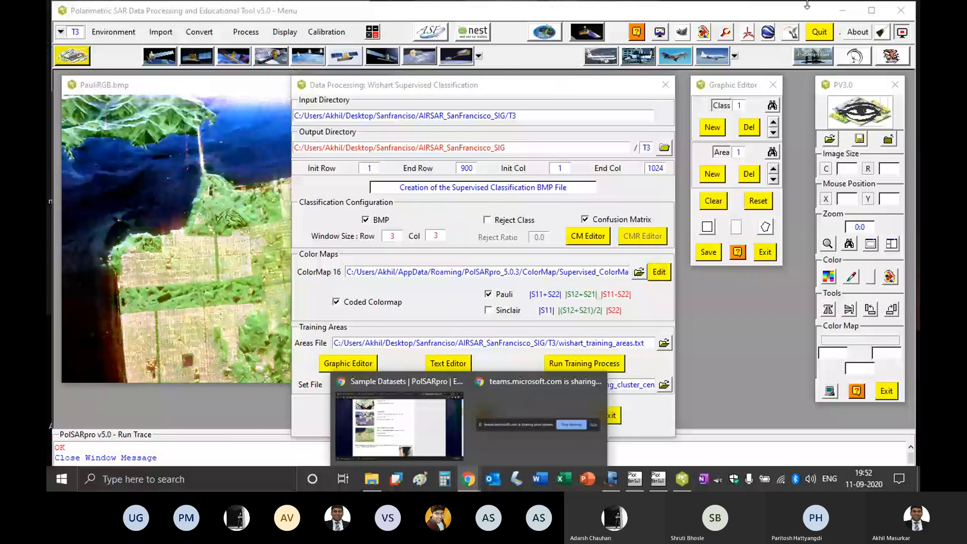
pyautogui.click(445, 479)
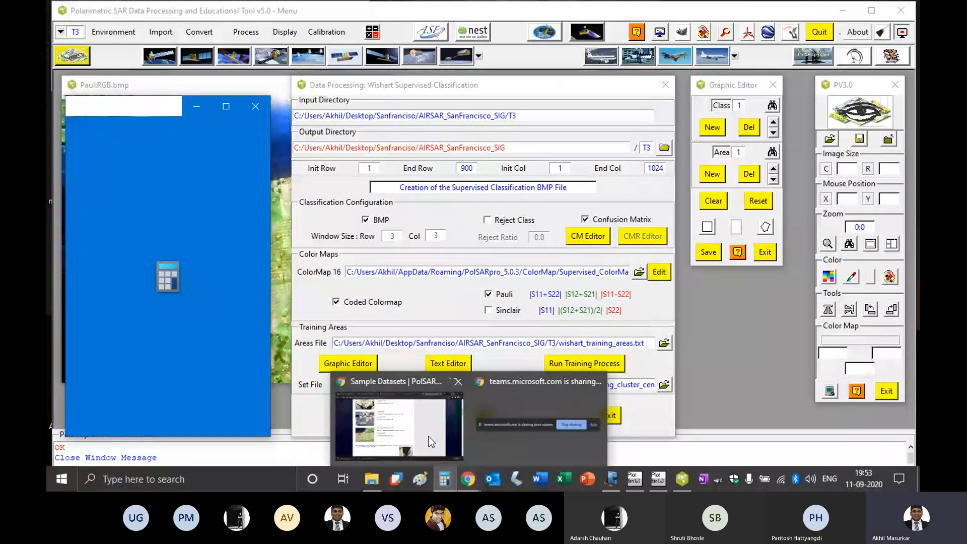
pyautogui.click(414, 426)
pyautogui.click(271, 1)
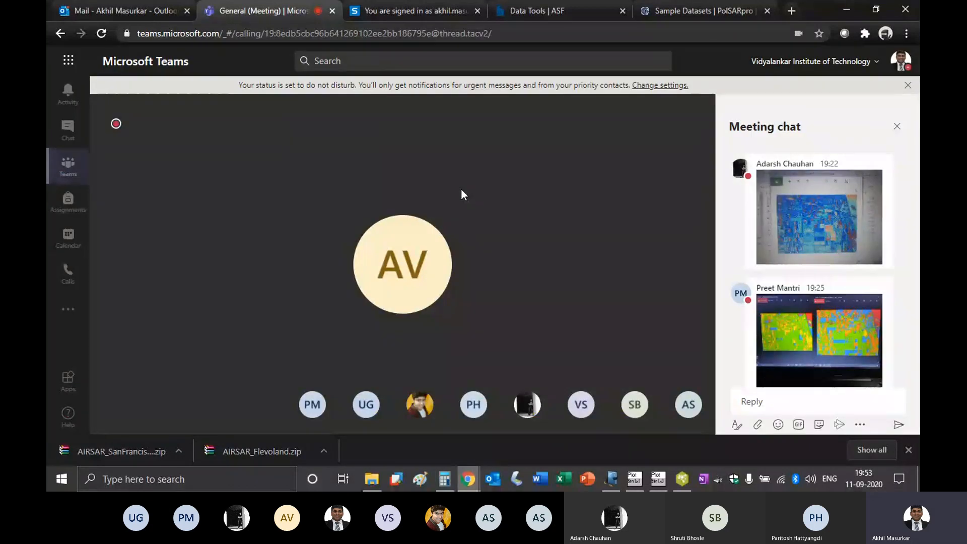
pyautogui.moveTo(399, 200)
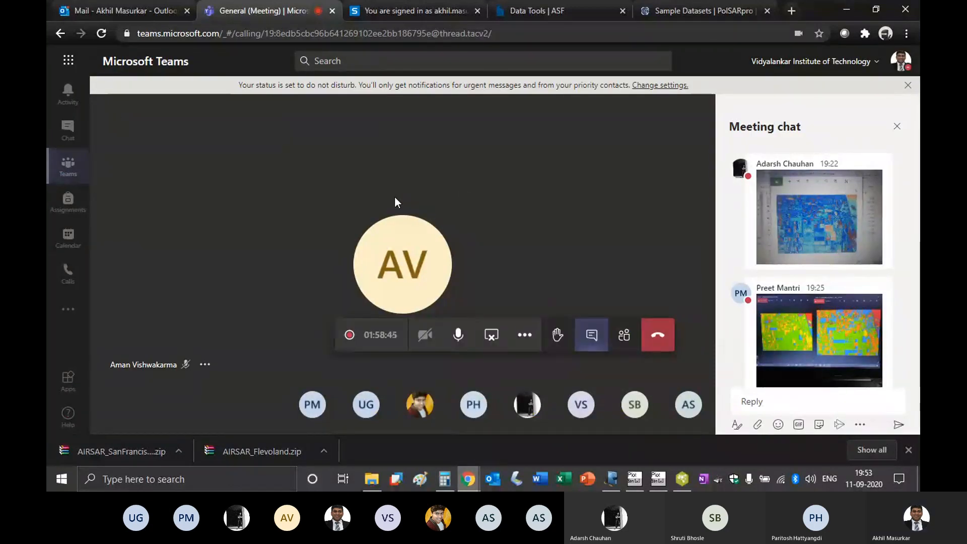
pyautogui.click(492, 339)
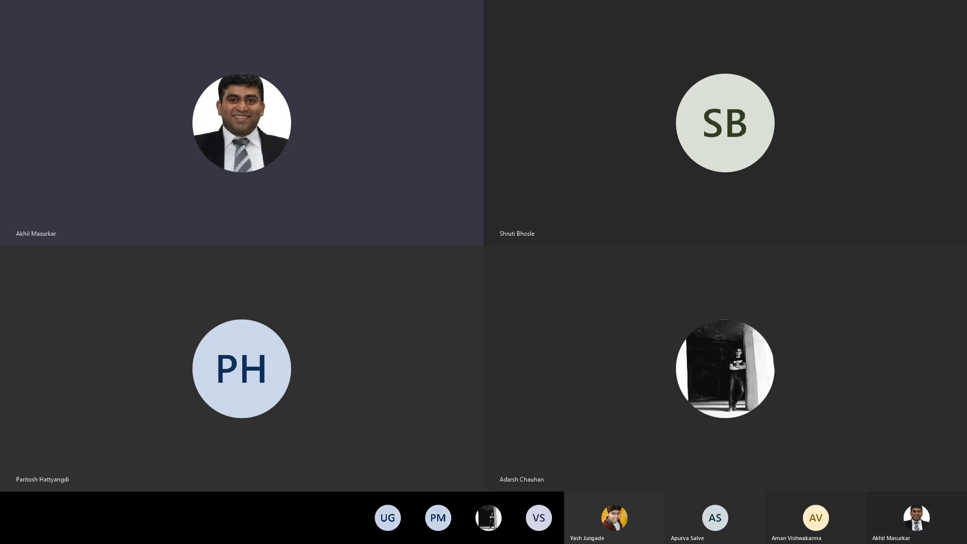